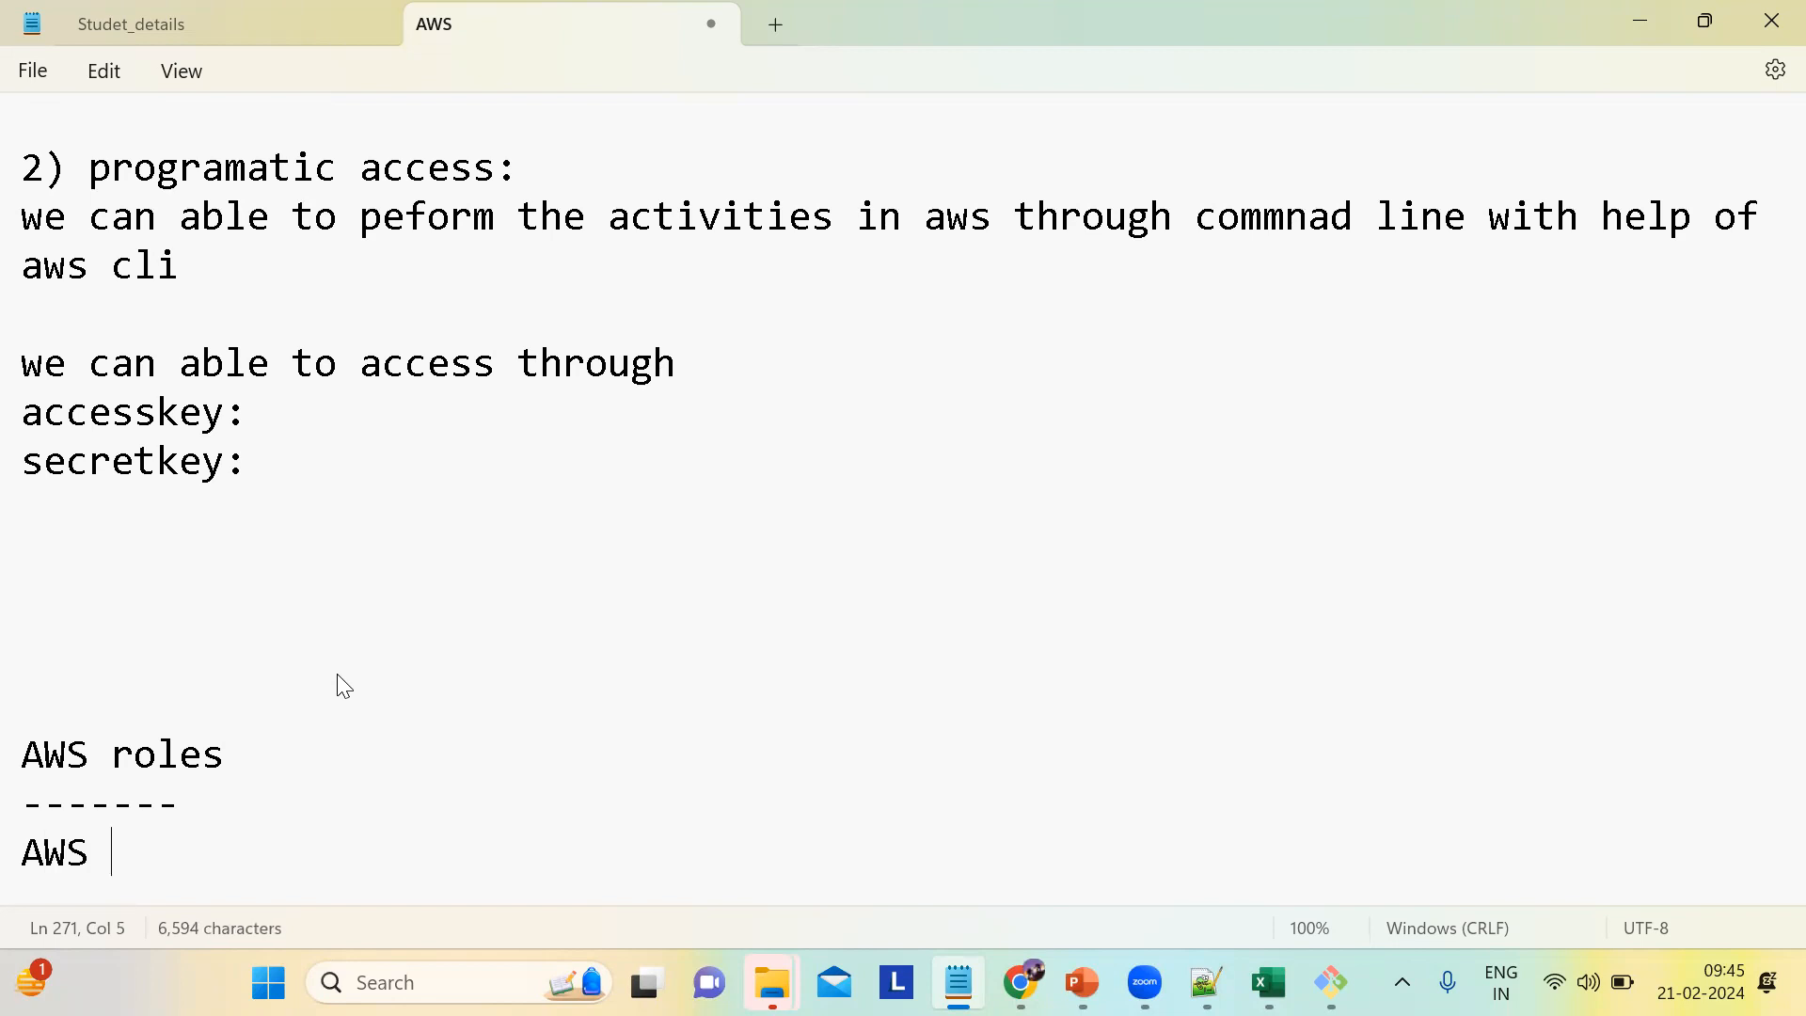
Step: Complete the line under the AWS roles heading as "AWS roles are used to communicate form one aws service to other aws service"
key("BackSpace")
type("roles arew ")
type("==")
key("BackSpace")
key("BackSpace")
key("BackSpace")
key("BackSpace")
type("used to commi")
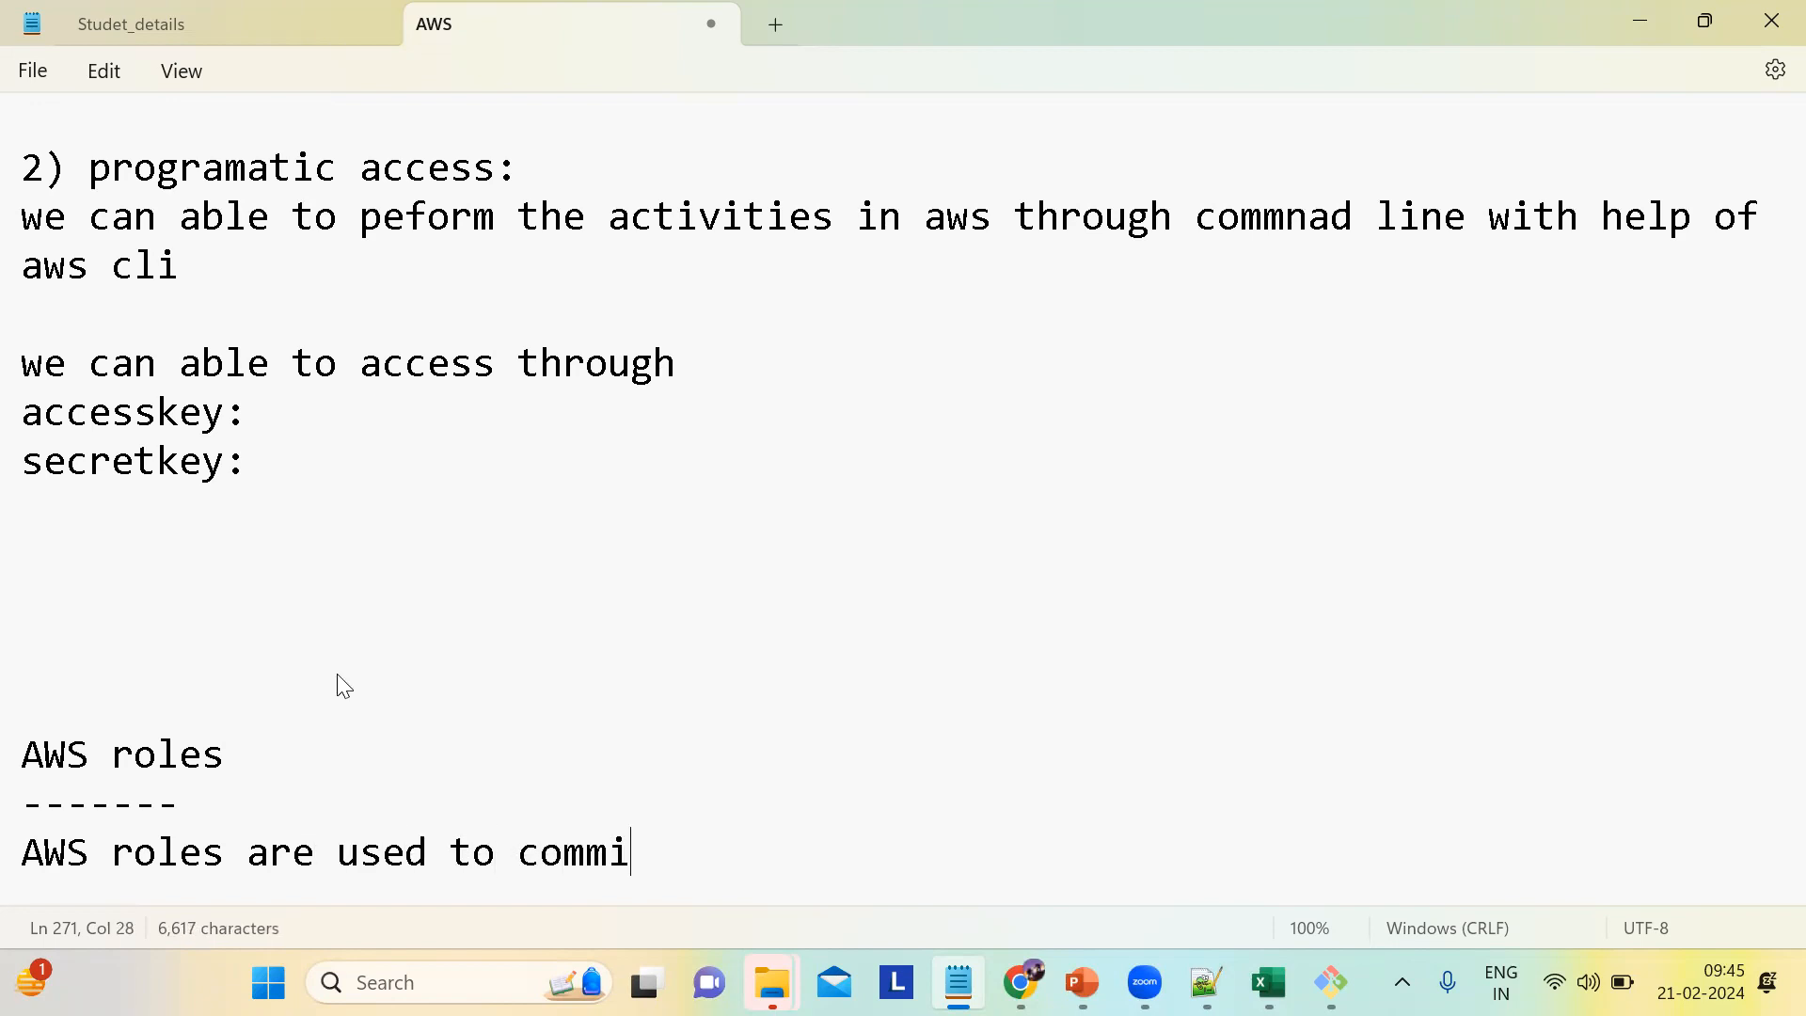
key("BackSpace")
type("unicate fo")
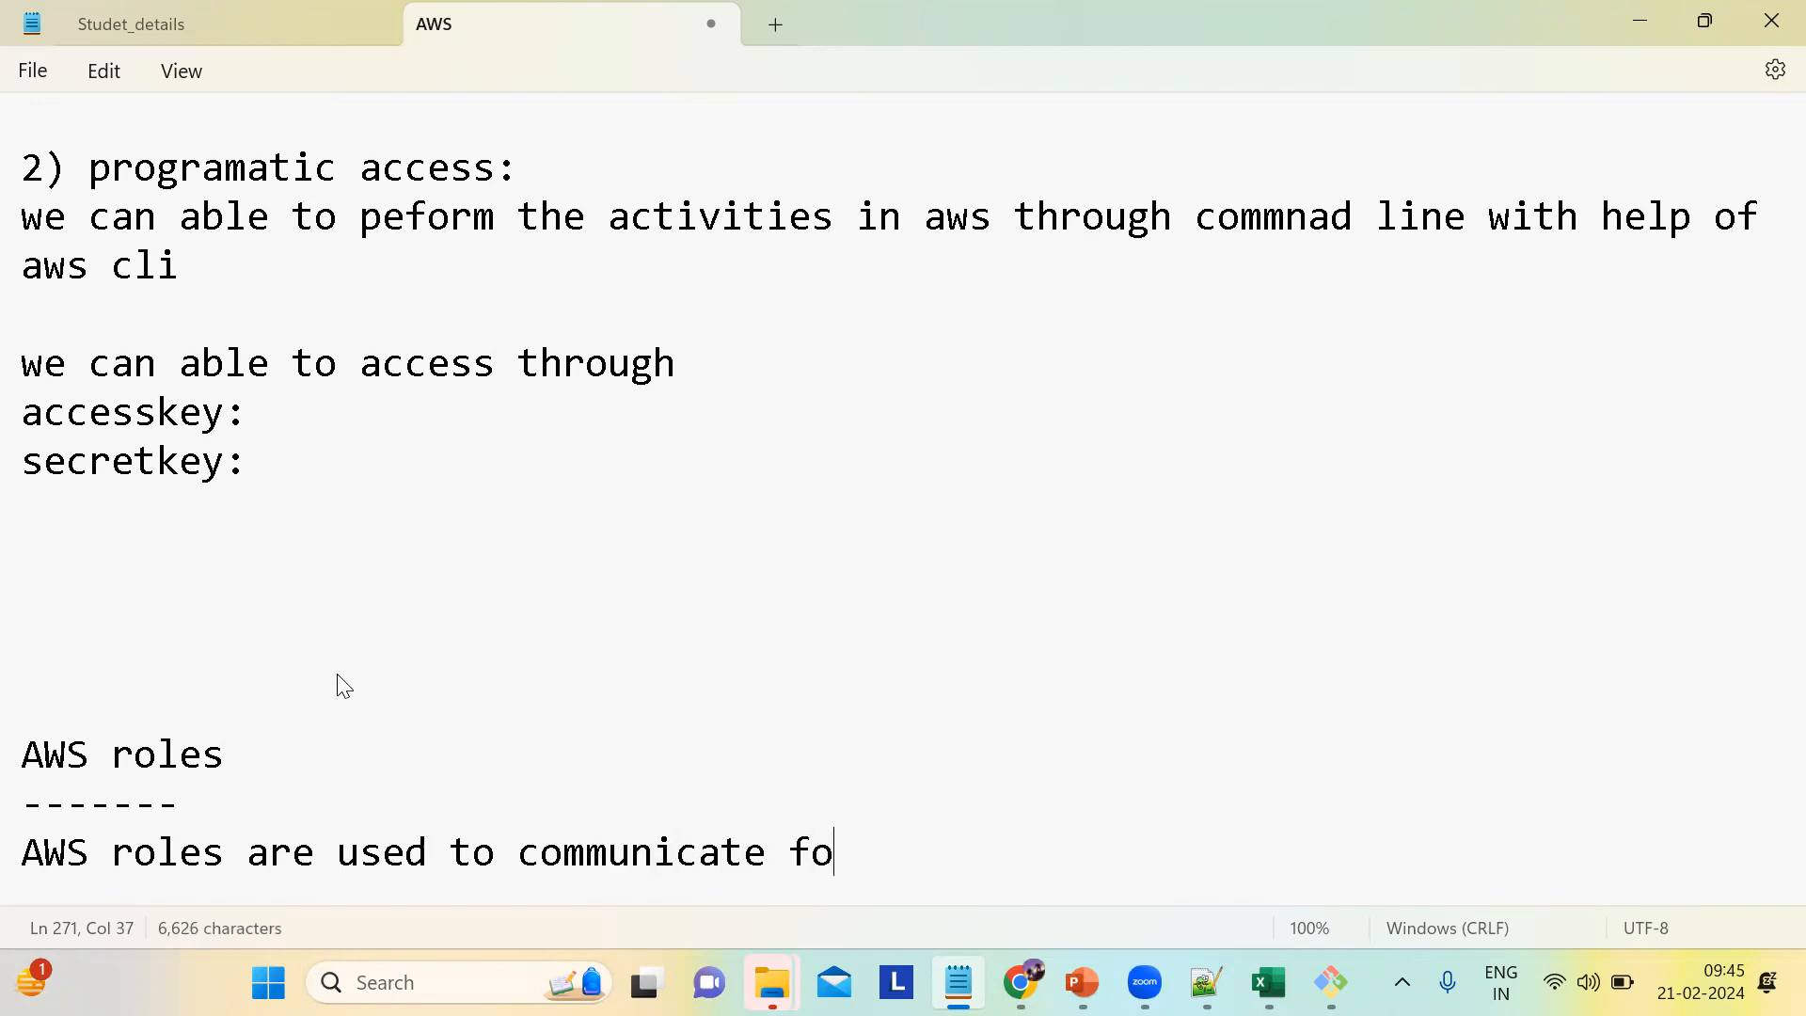
type("rm once s")
key("BackSpace")
key("BackSpace")
key("BackSpace")
key("BackSpace")
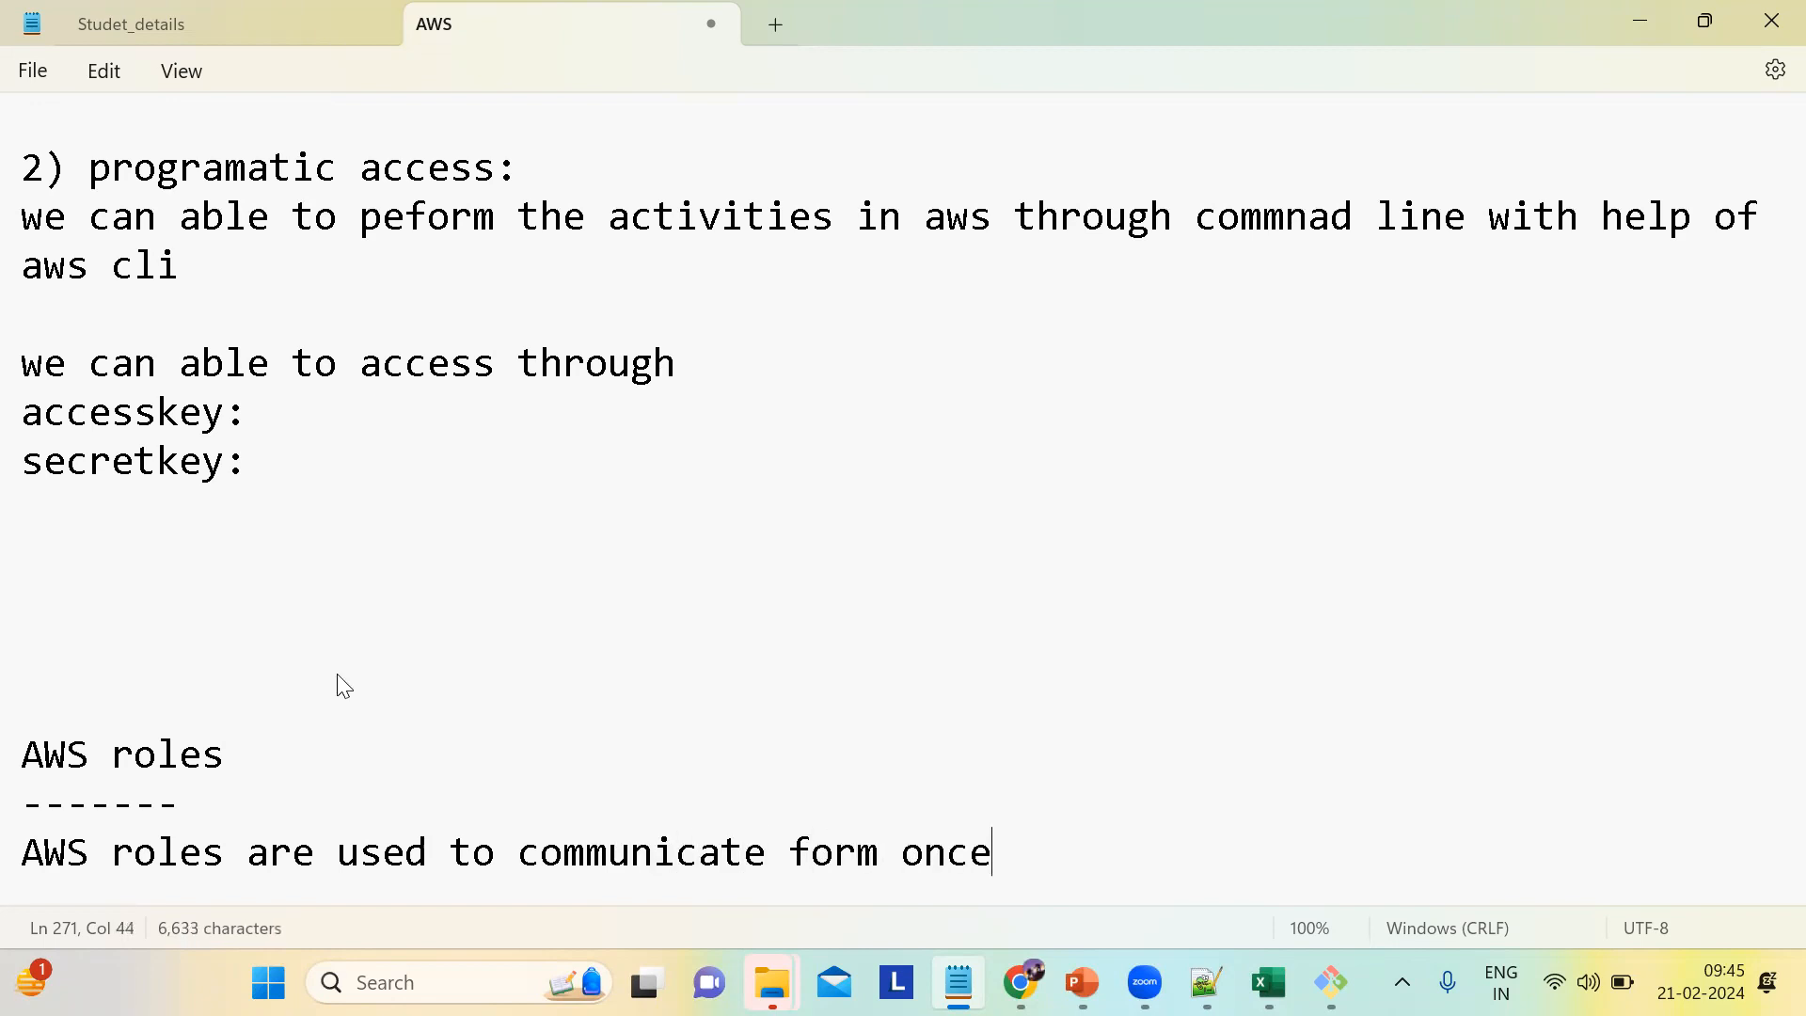
type("e aws serv")
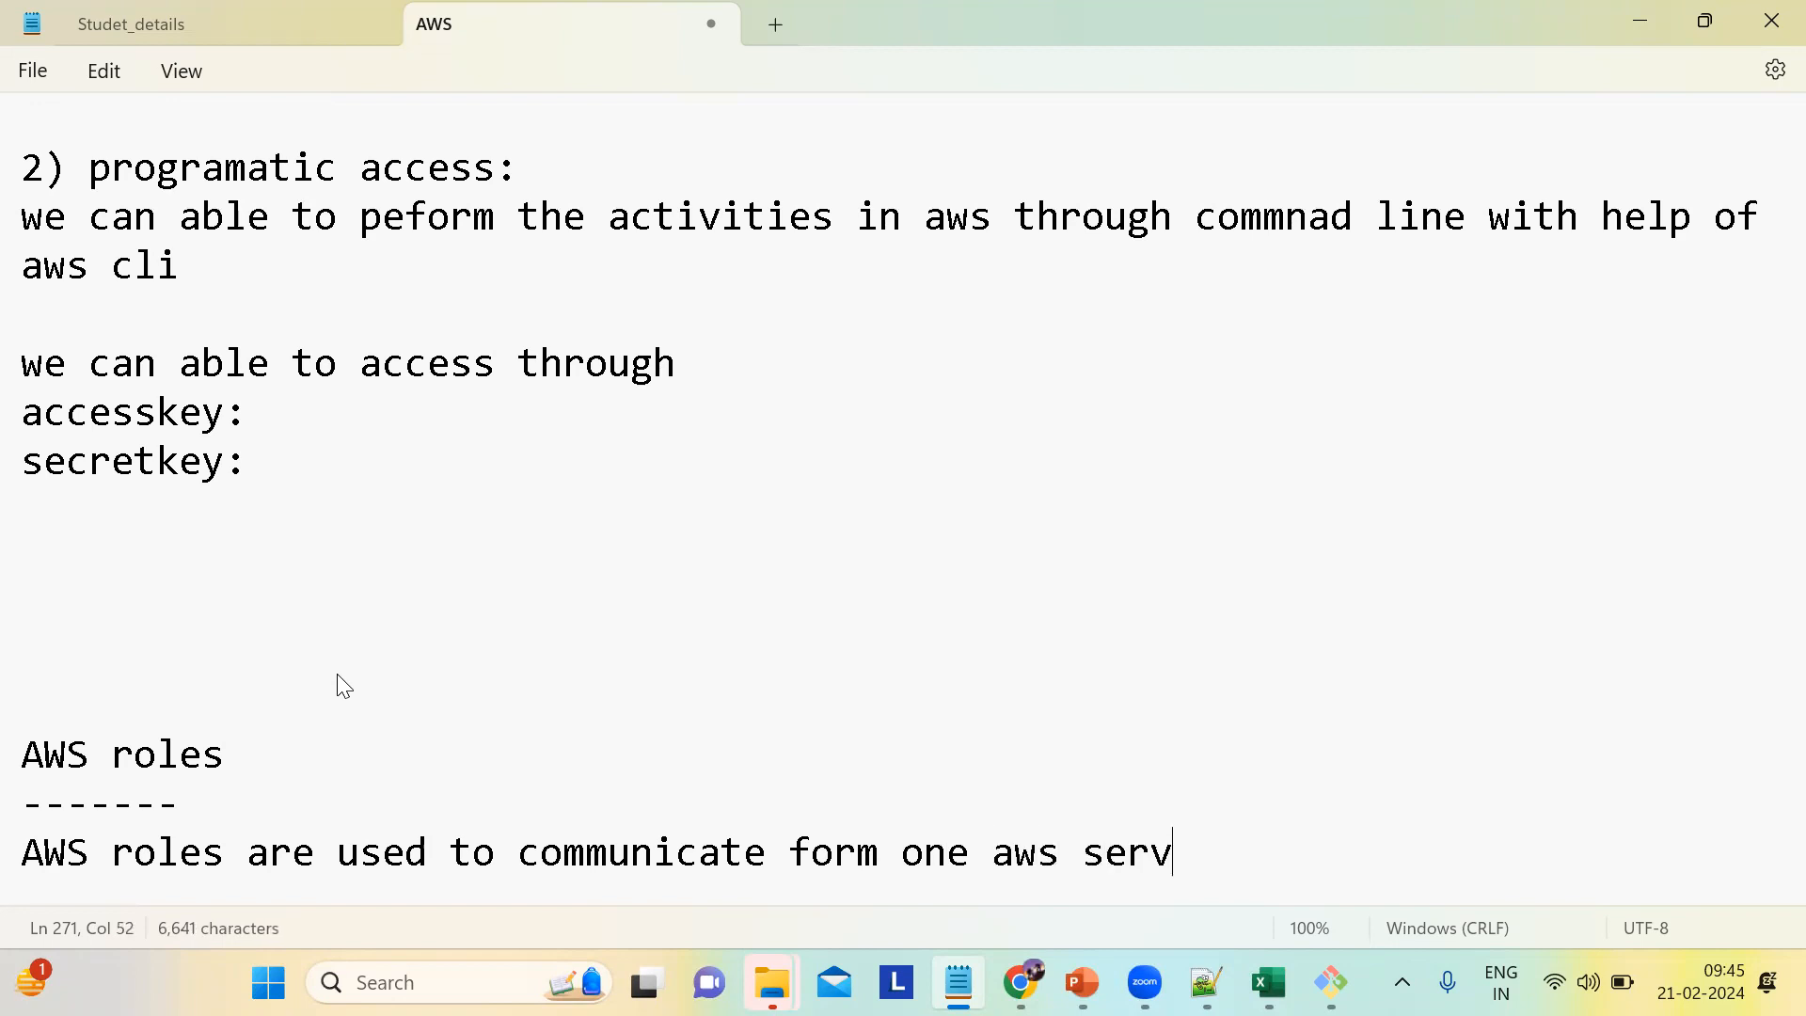
key("BackSpace")
type("vice to ")
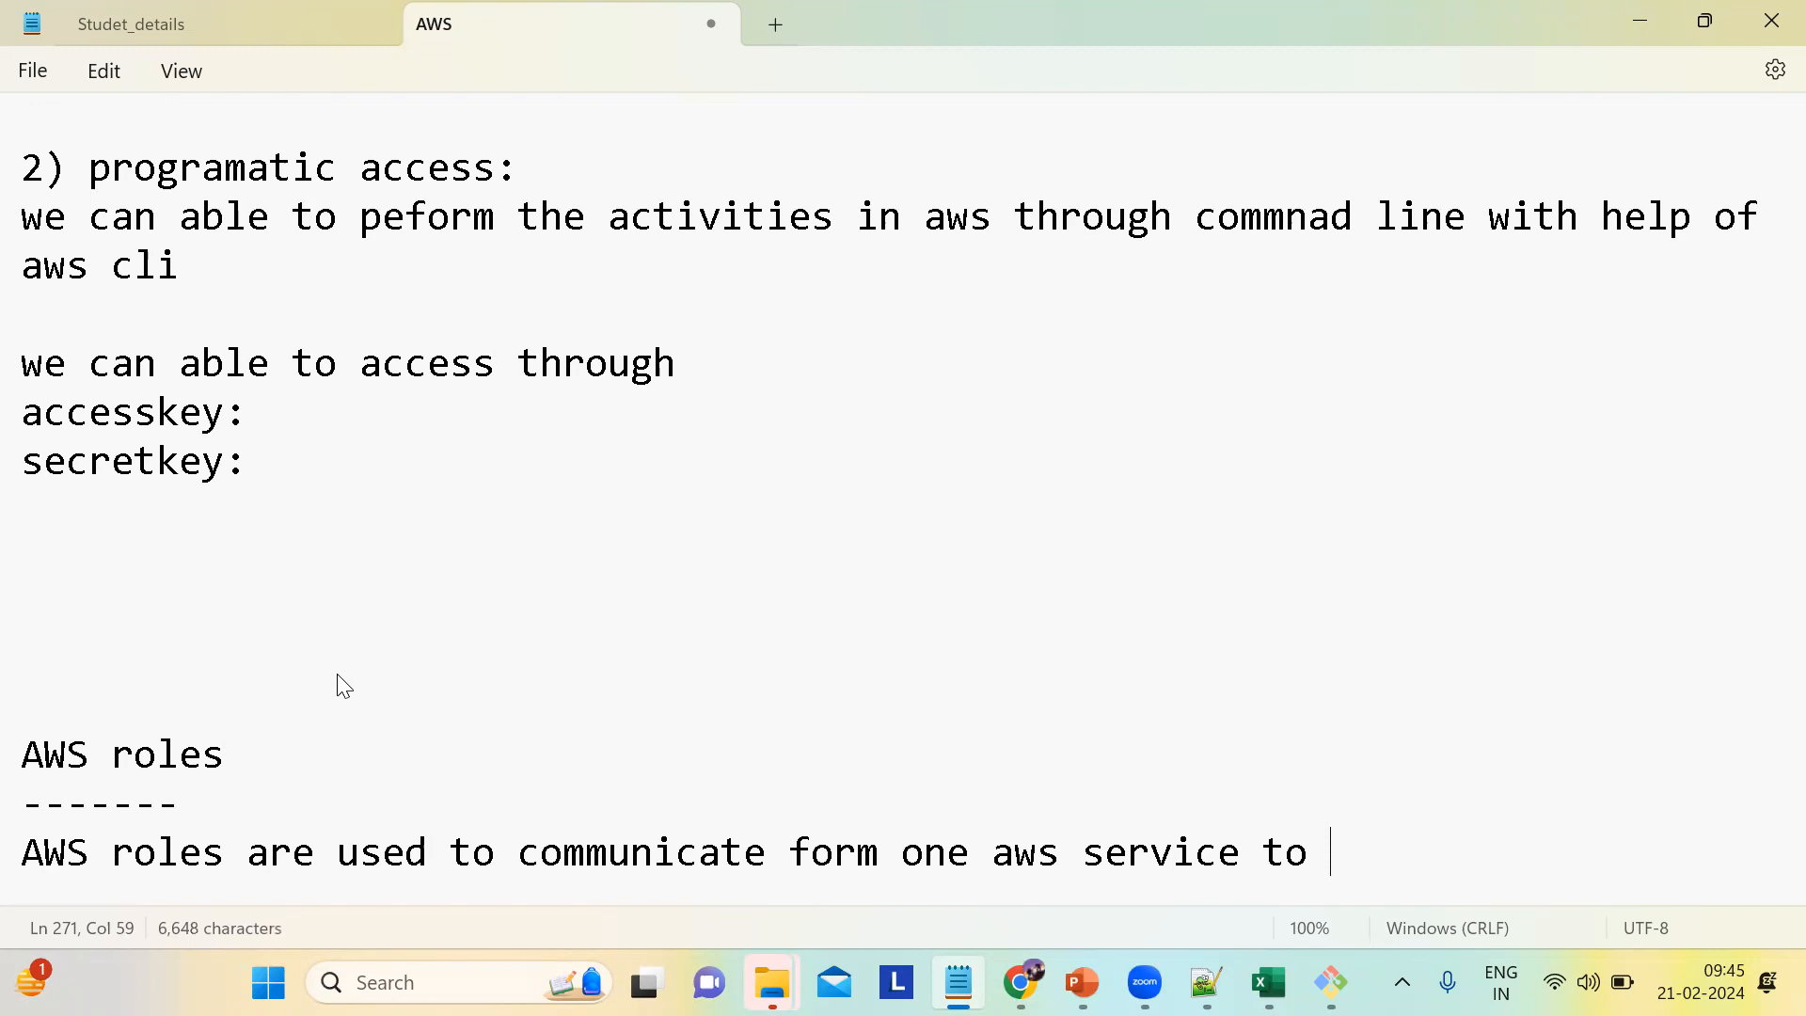
type("other aws ")
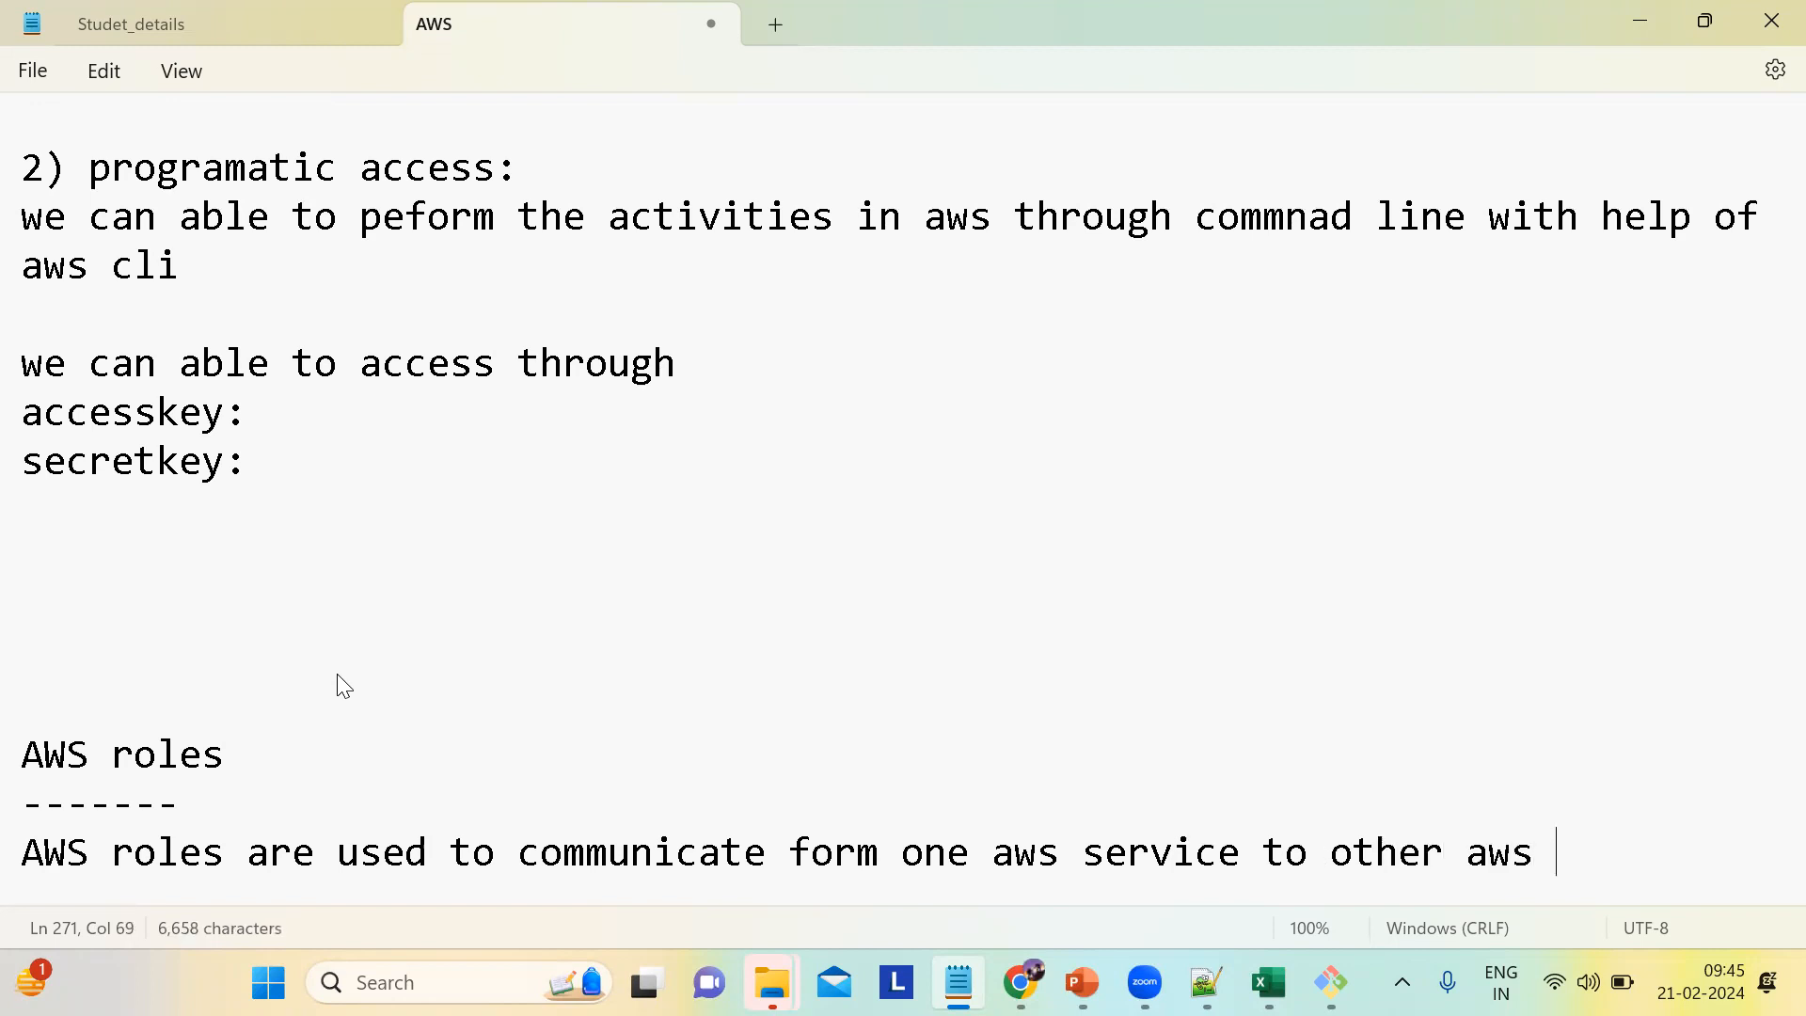
type("server")
key("BackSpace")
key("BackSpace")
key("BackSpace")
type("vice")
key("Return")
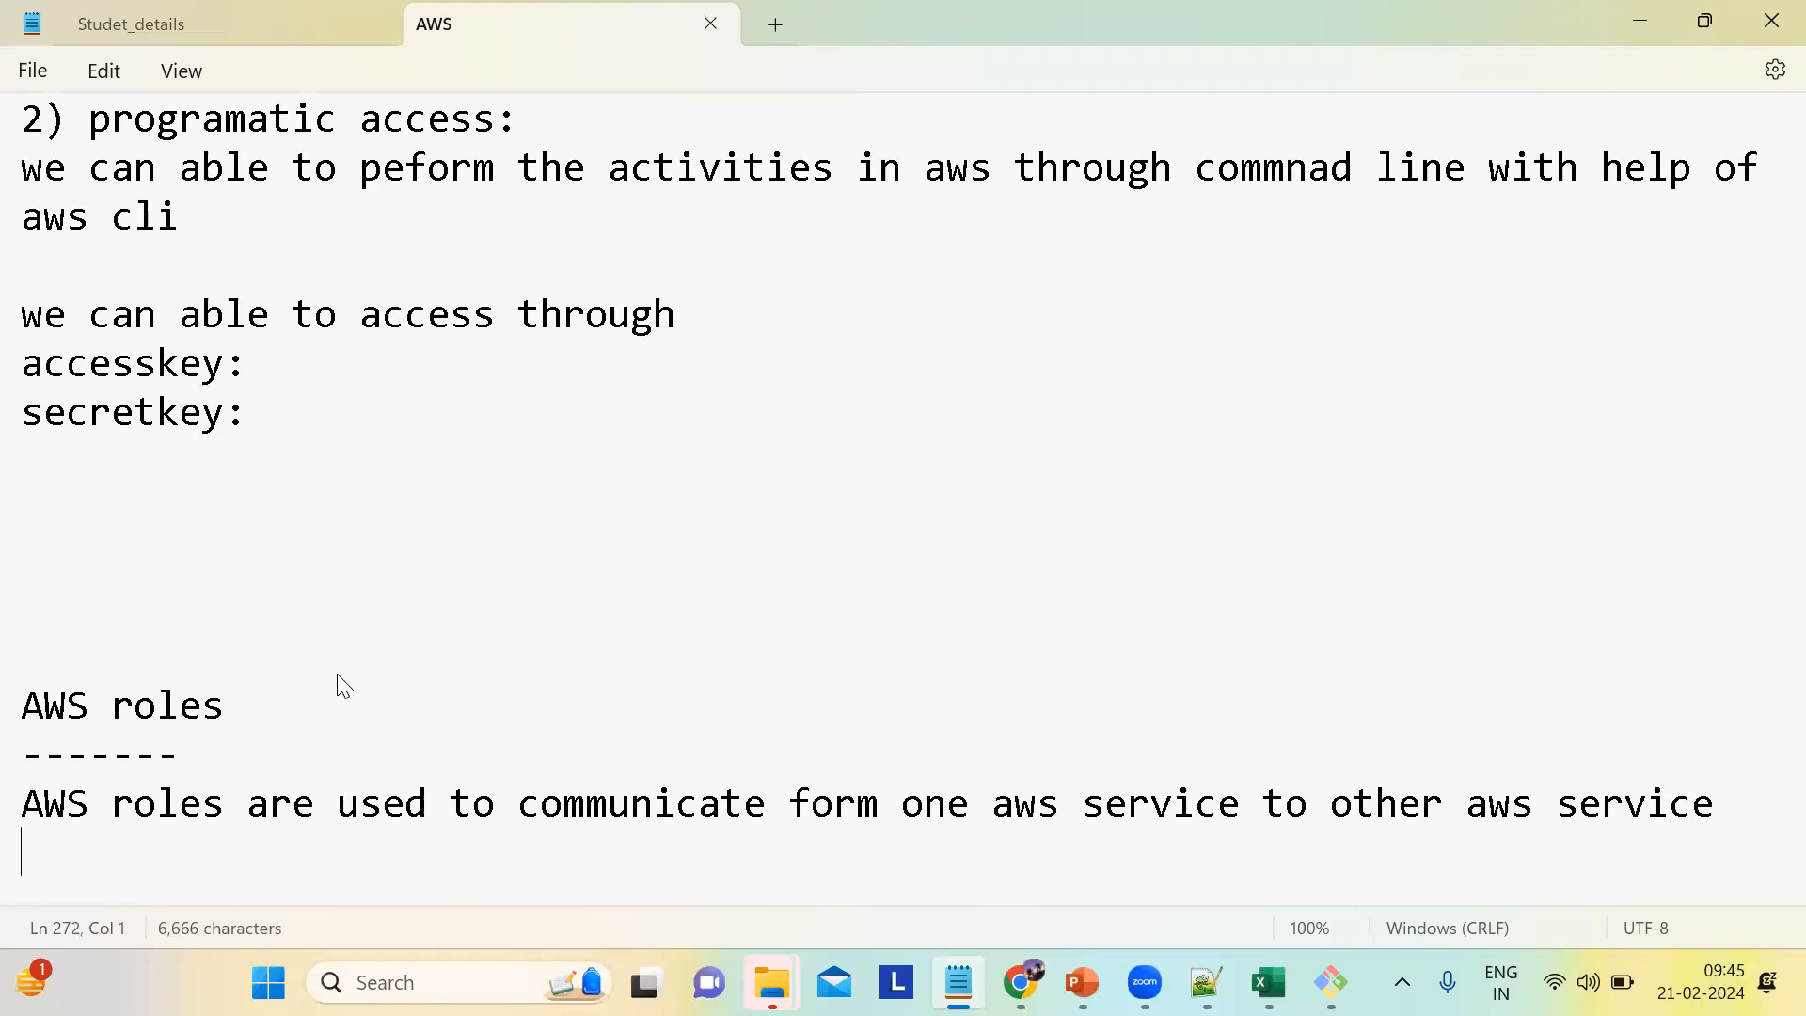
key("Return")
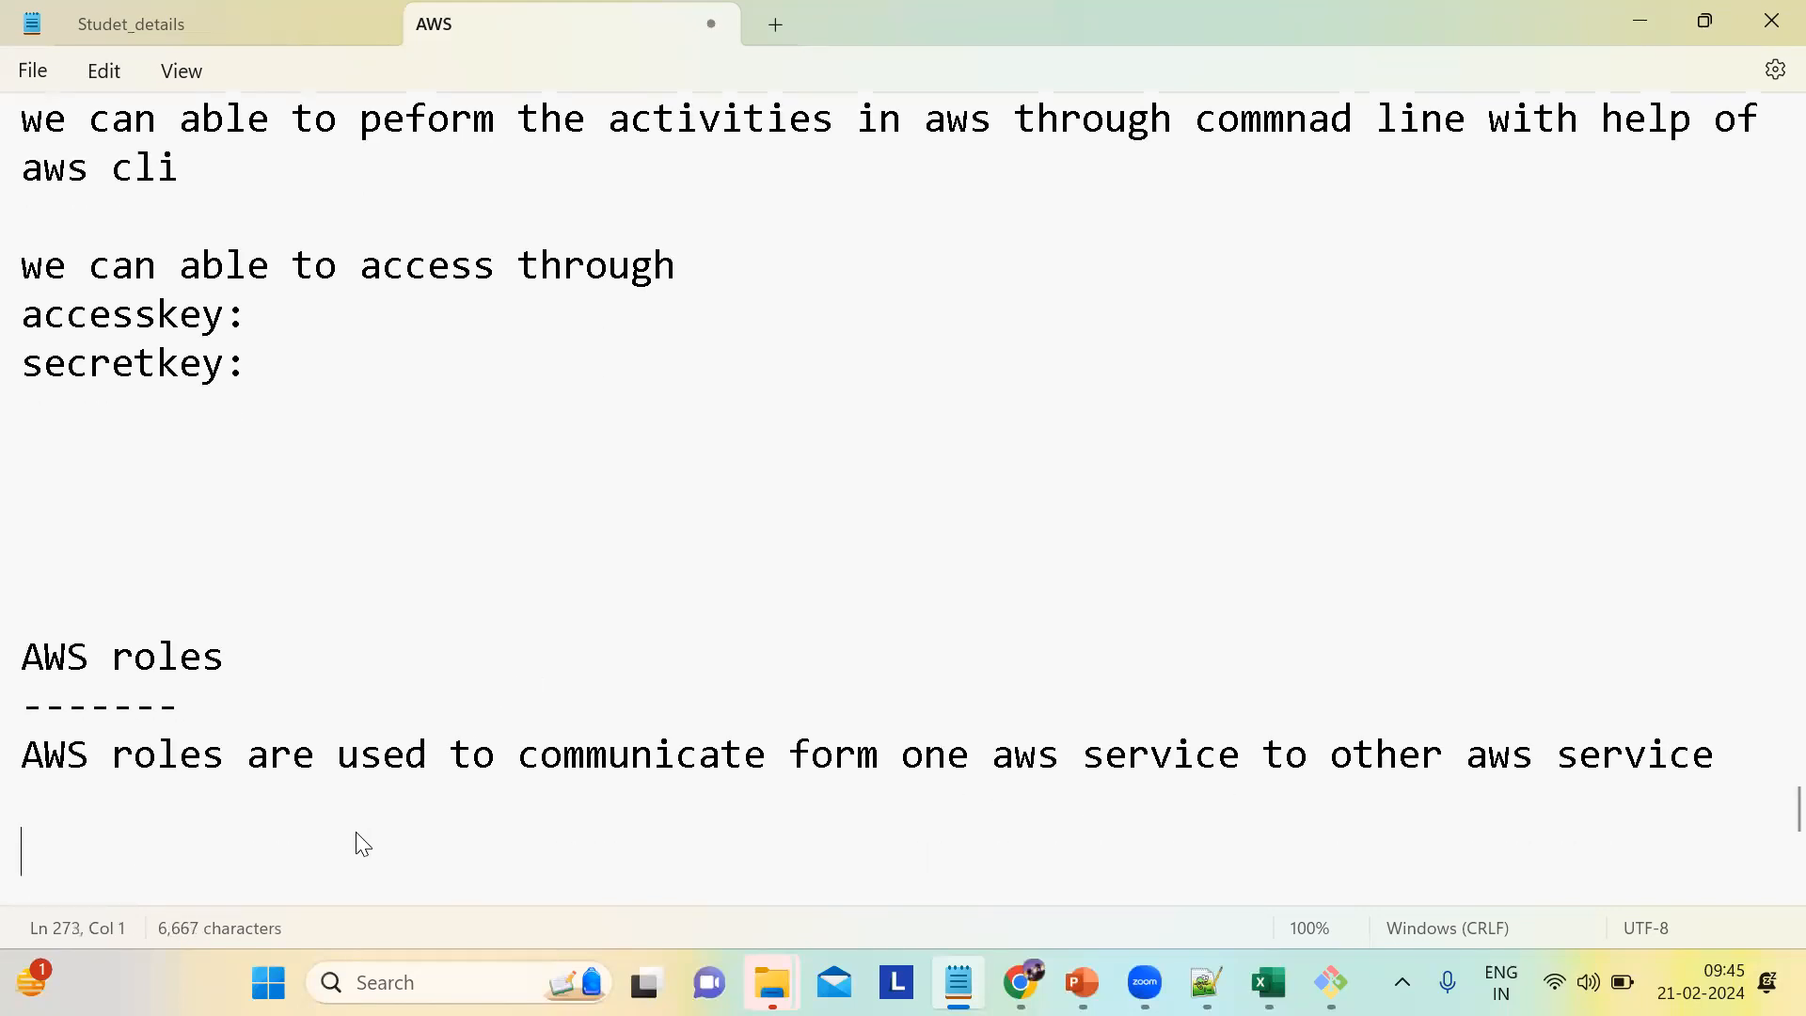
Step: Add an "ex:" label below the roles definition and start the line under it with "AWs"
type("exam")
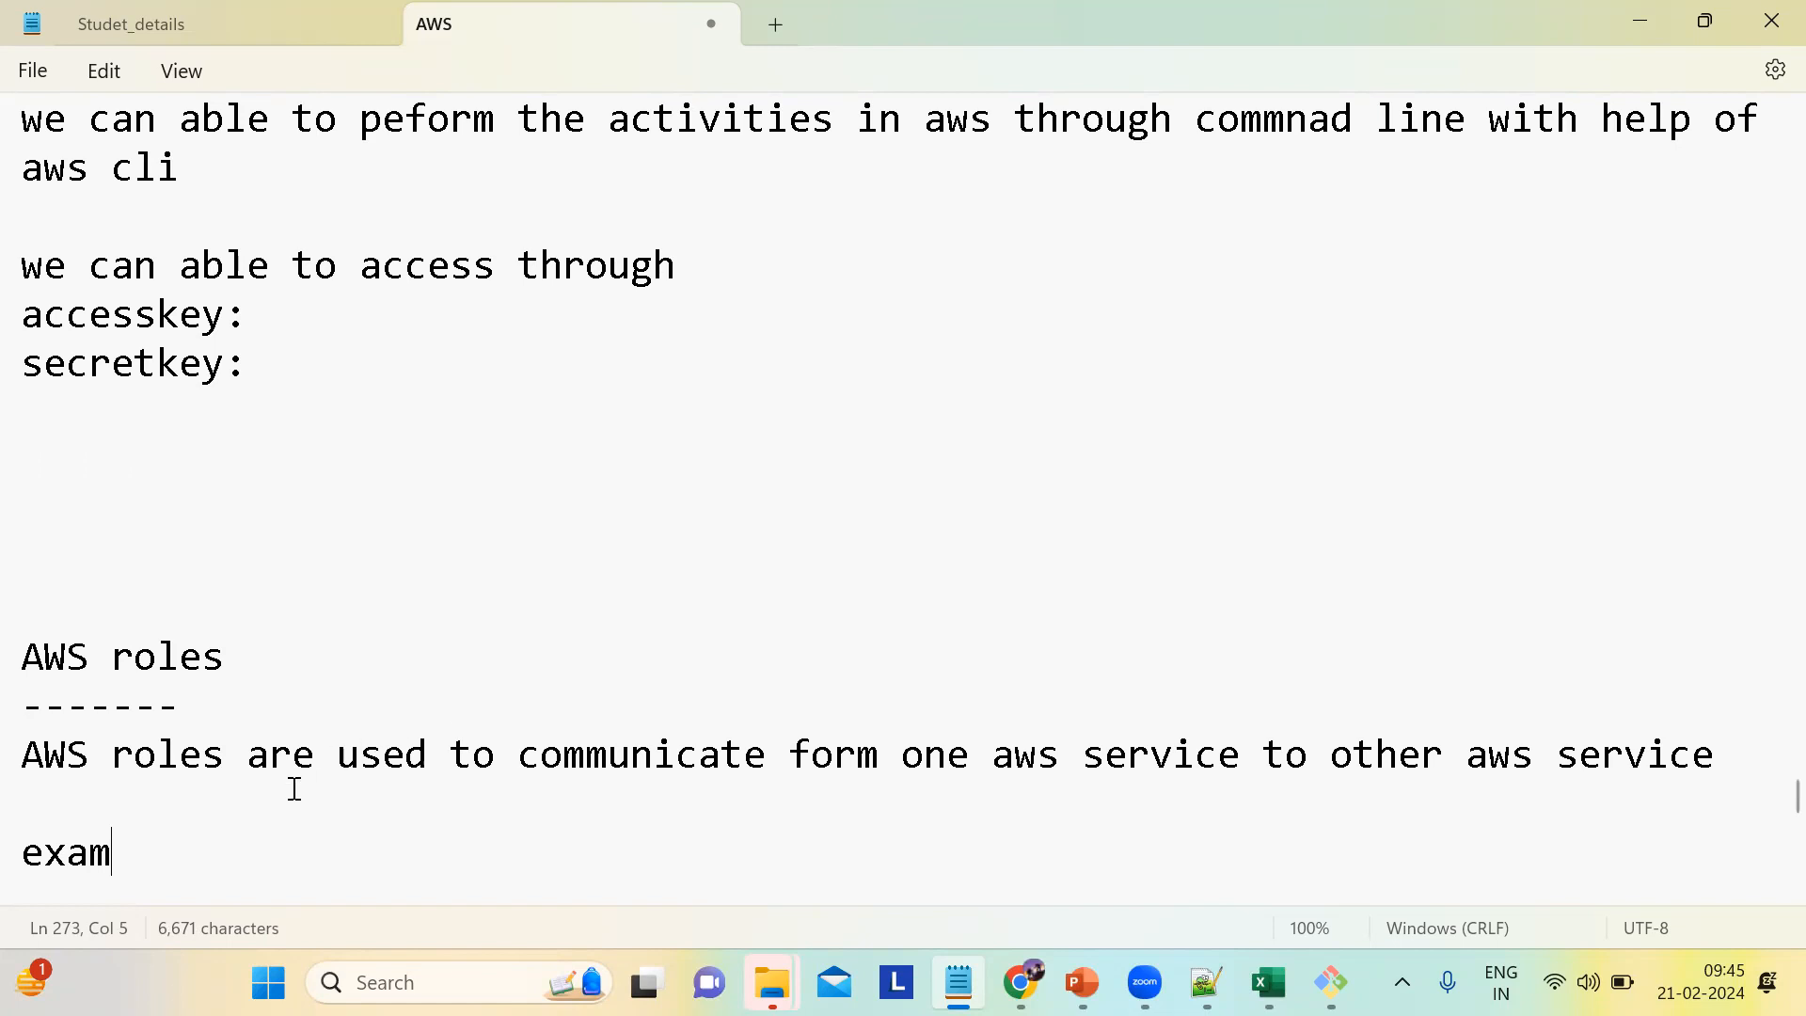
type(":")
key("Return")
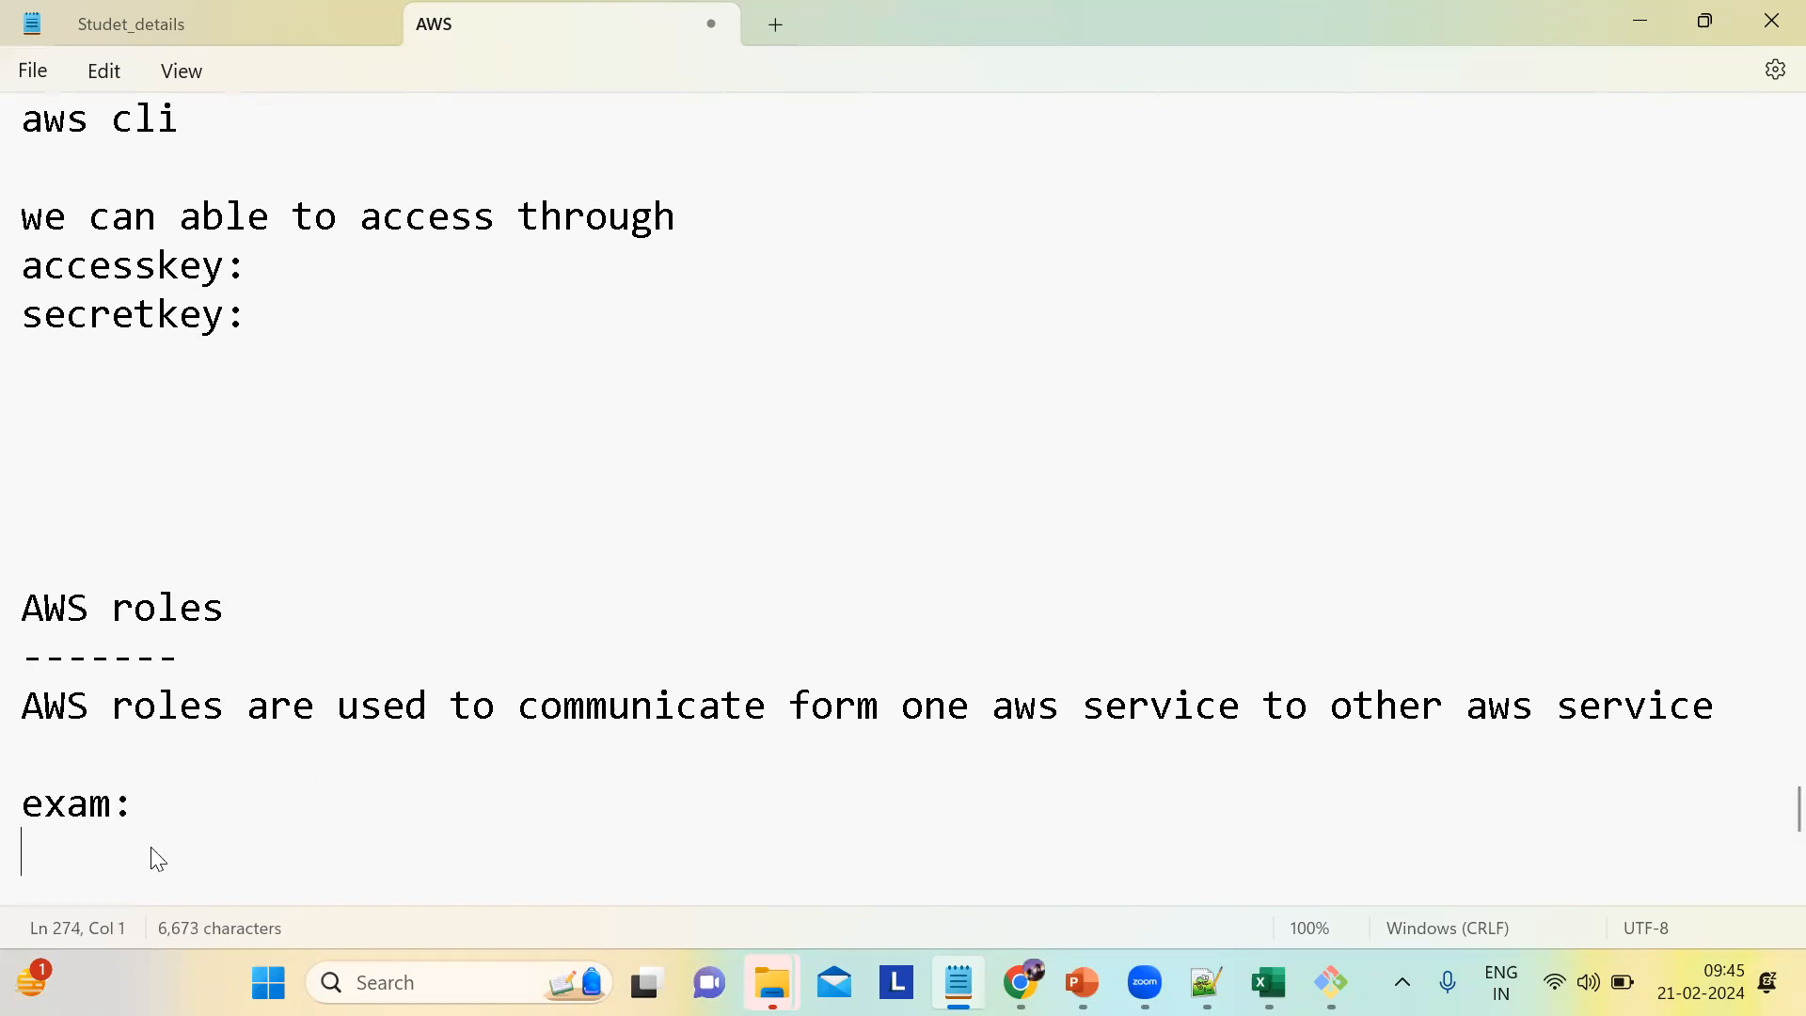
type("a")
key("BackSpace")
type("AWs")
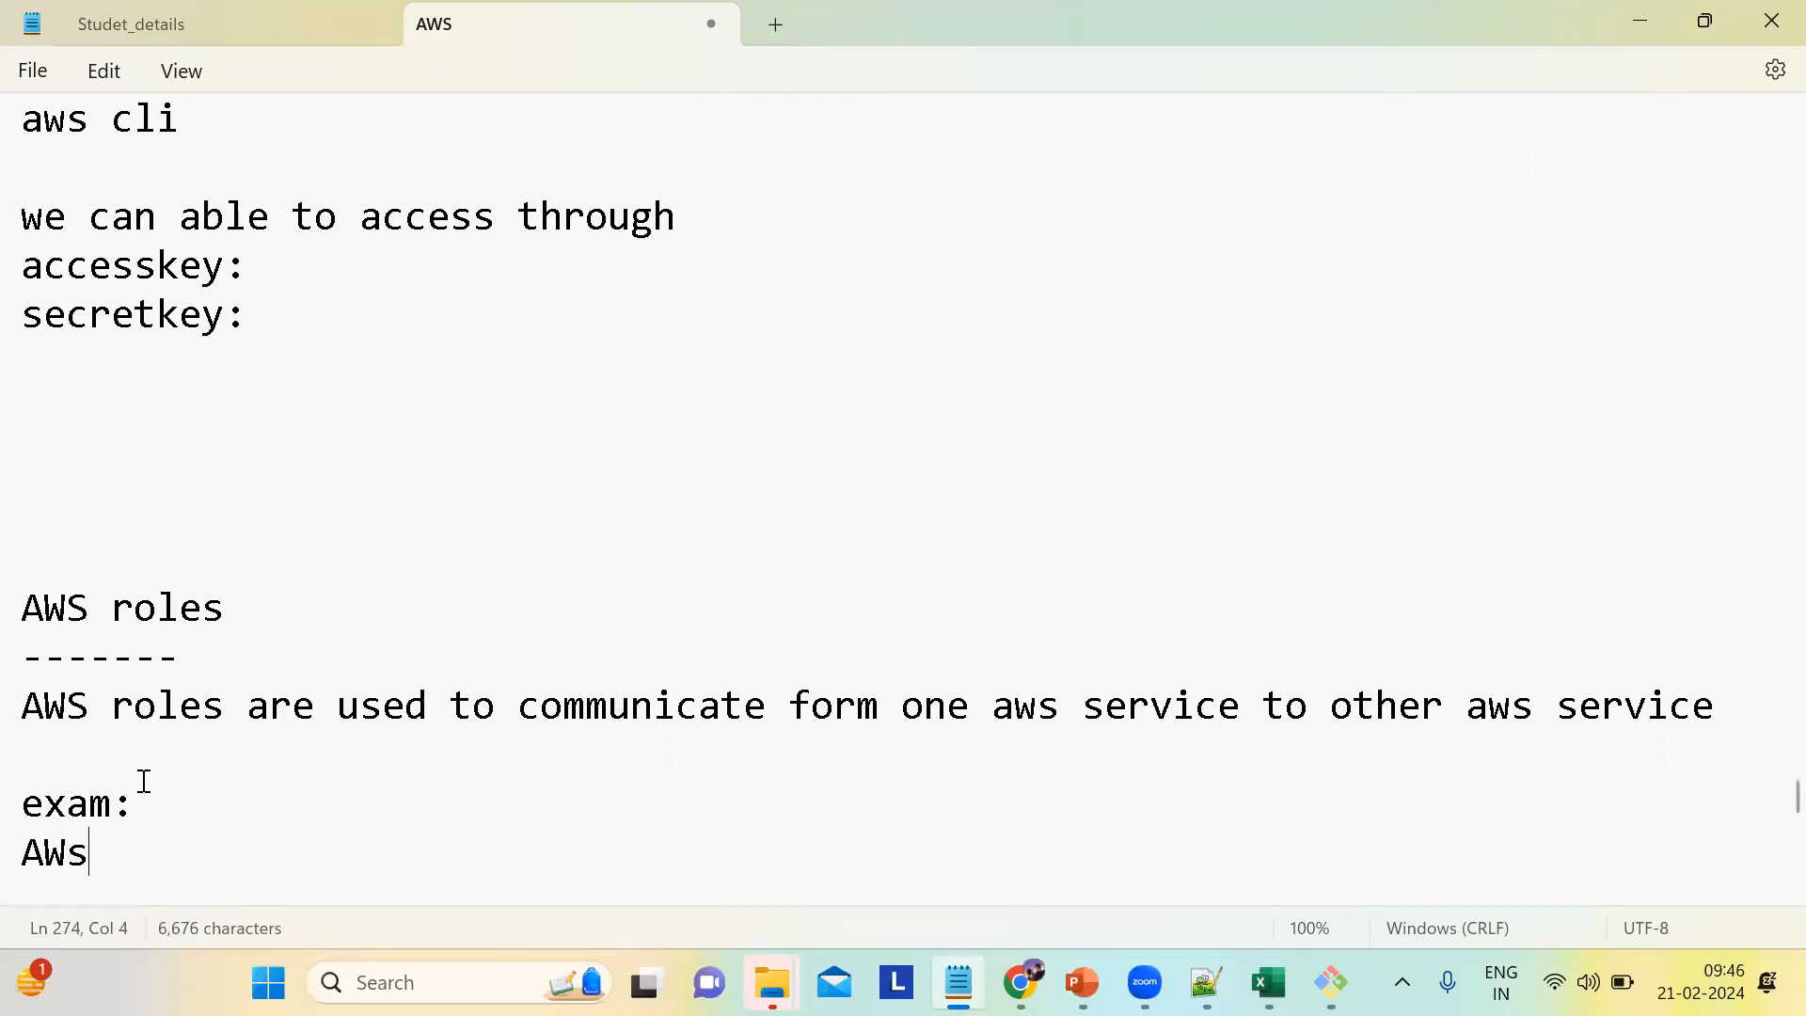
key("BackSpace")
key("BackSpace")
type(":")
Step: Complete the example line to read "AWs roles are used to connect form aws ec2 instance to aws s3"
left_click(109, 851)
type("roles are ")
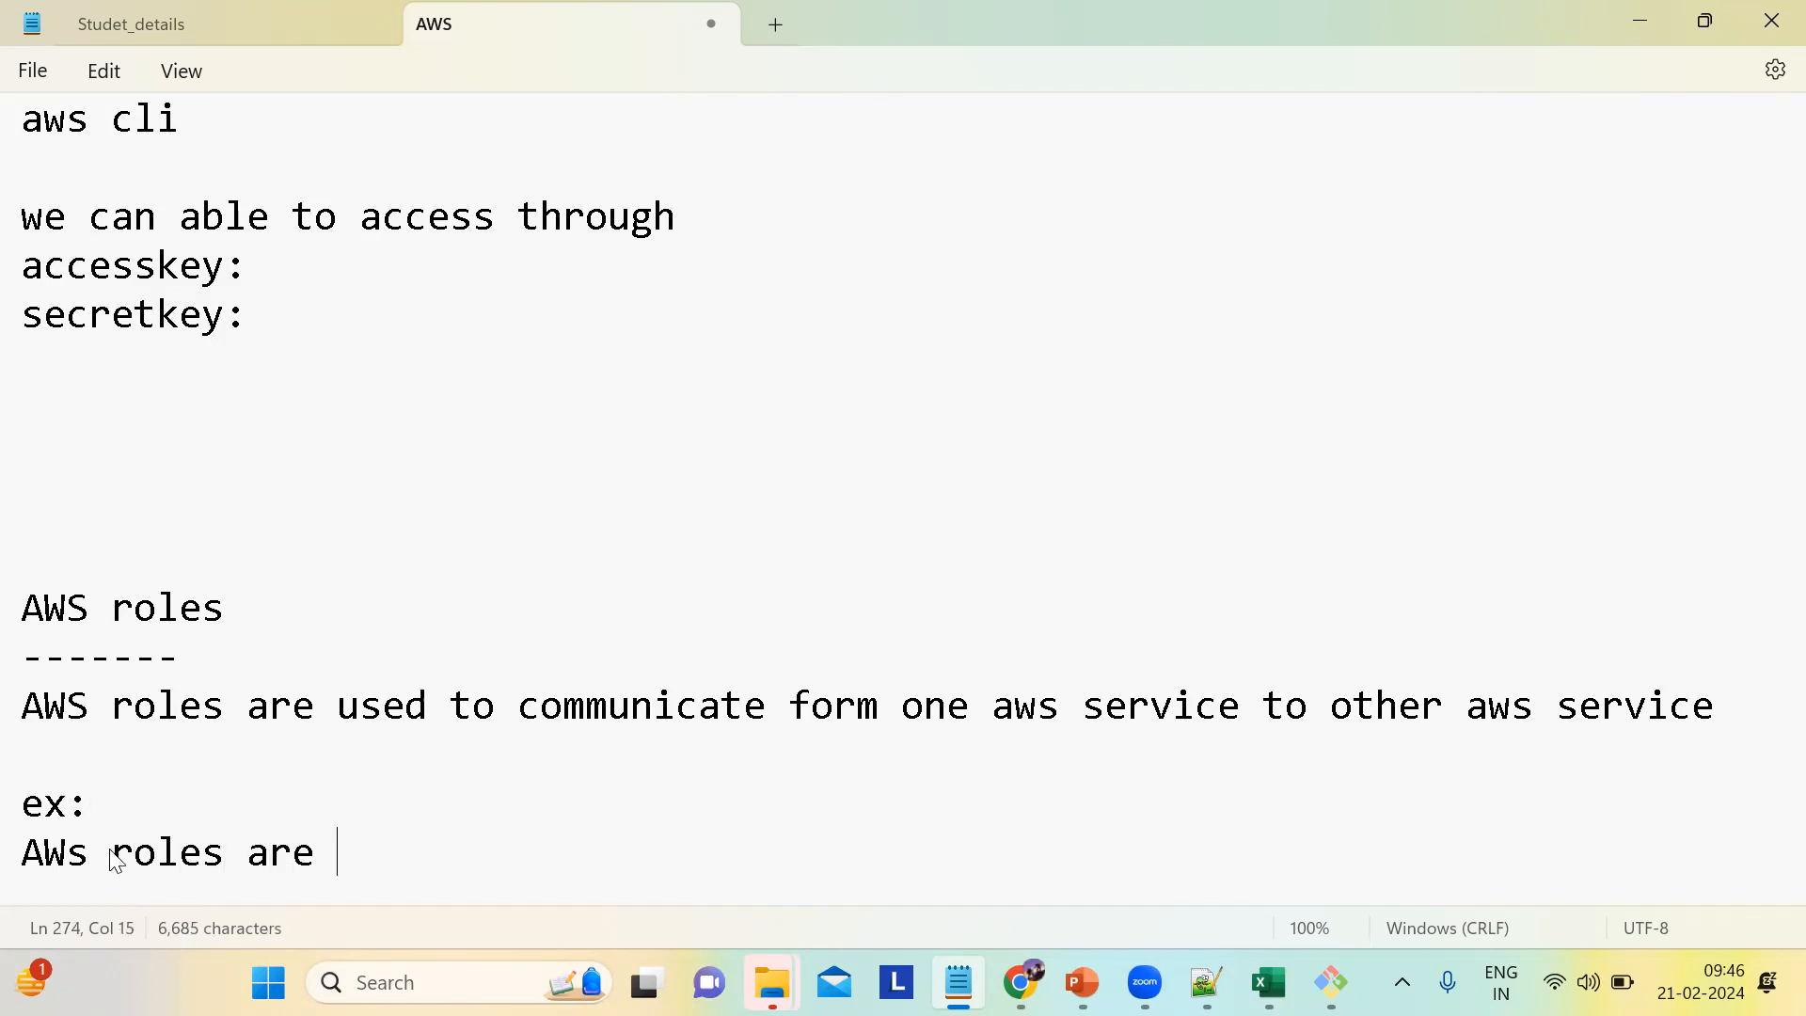
type("used to comm")
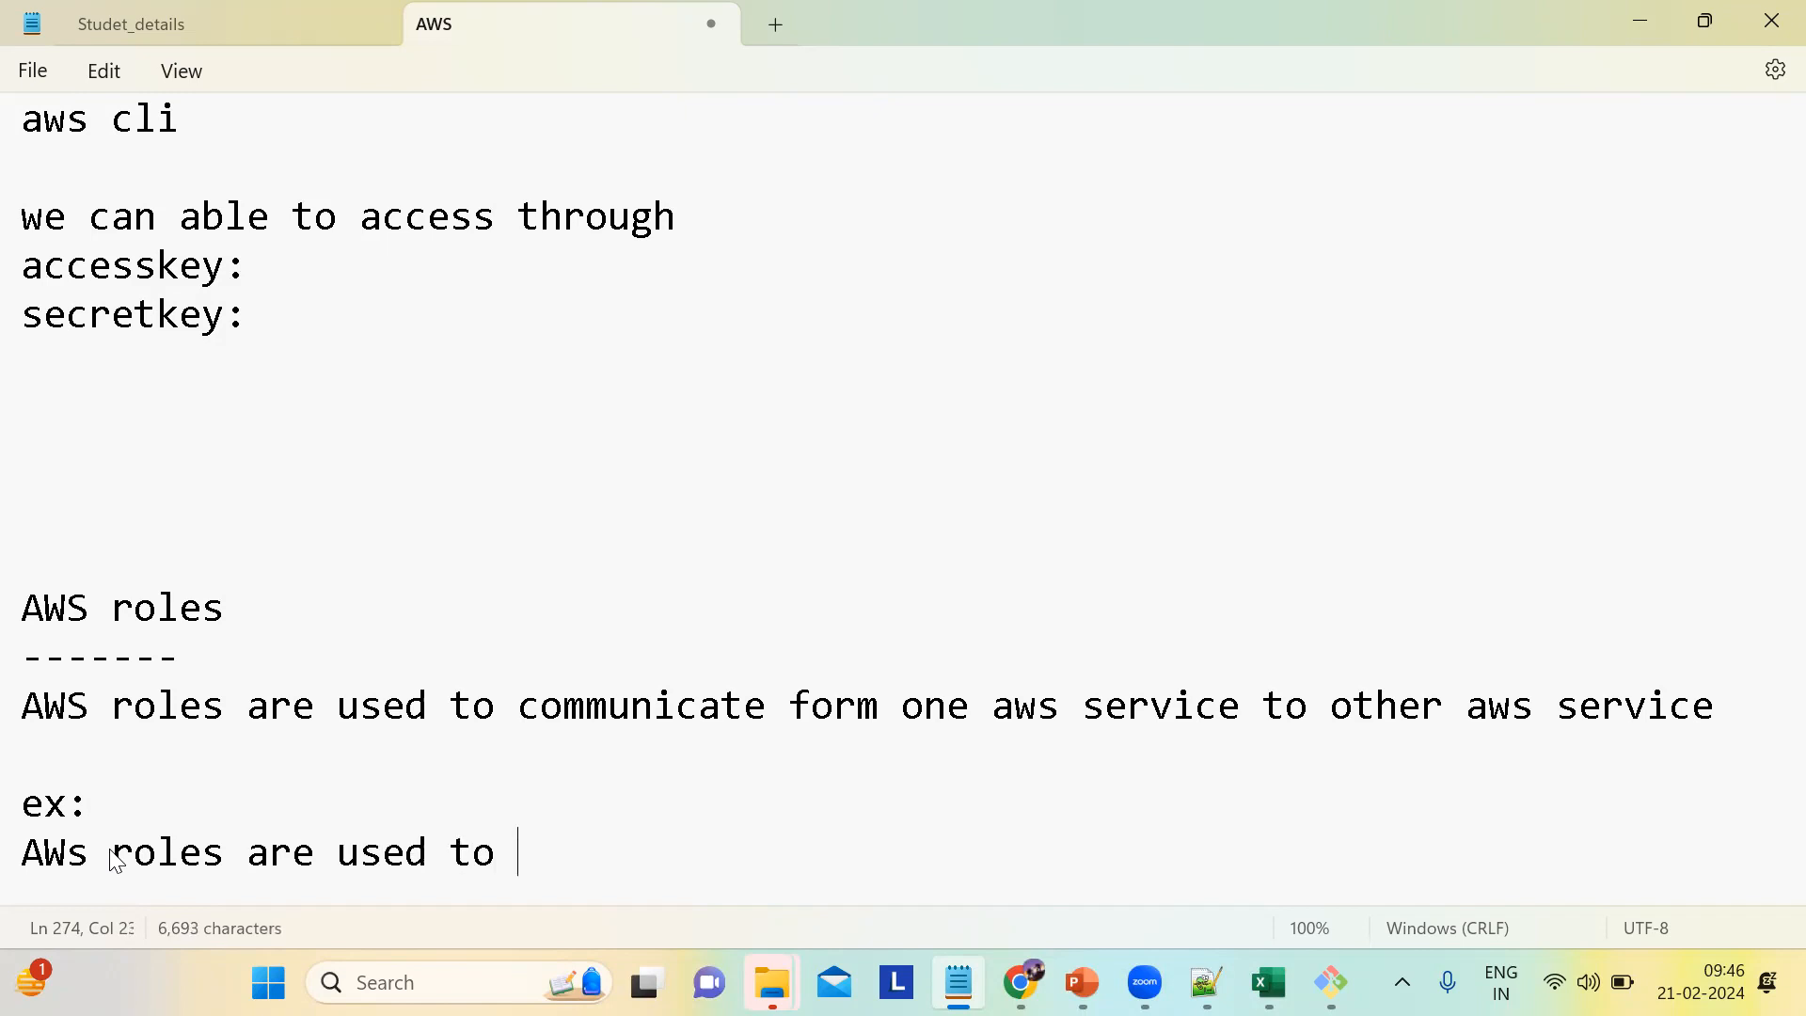
key("BackSpace")
key("BackSpace")
type("nnect fo")
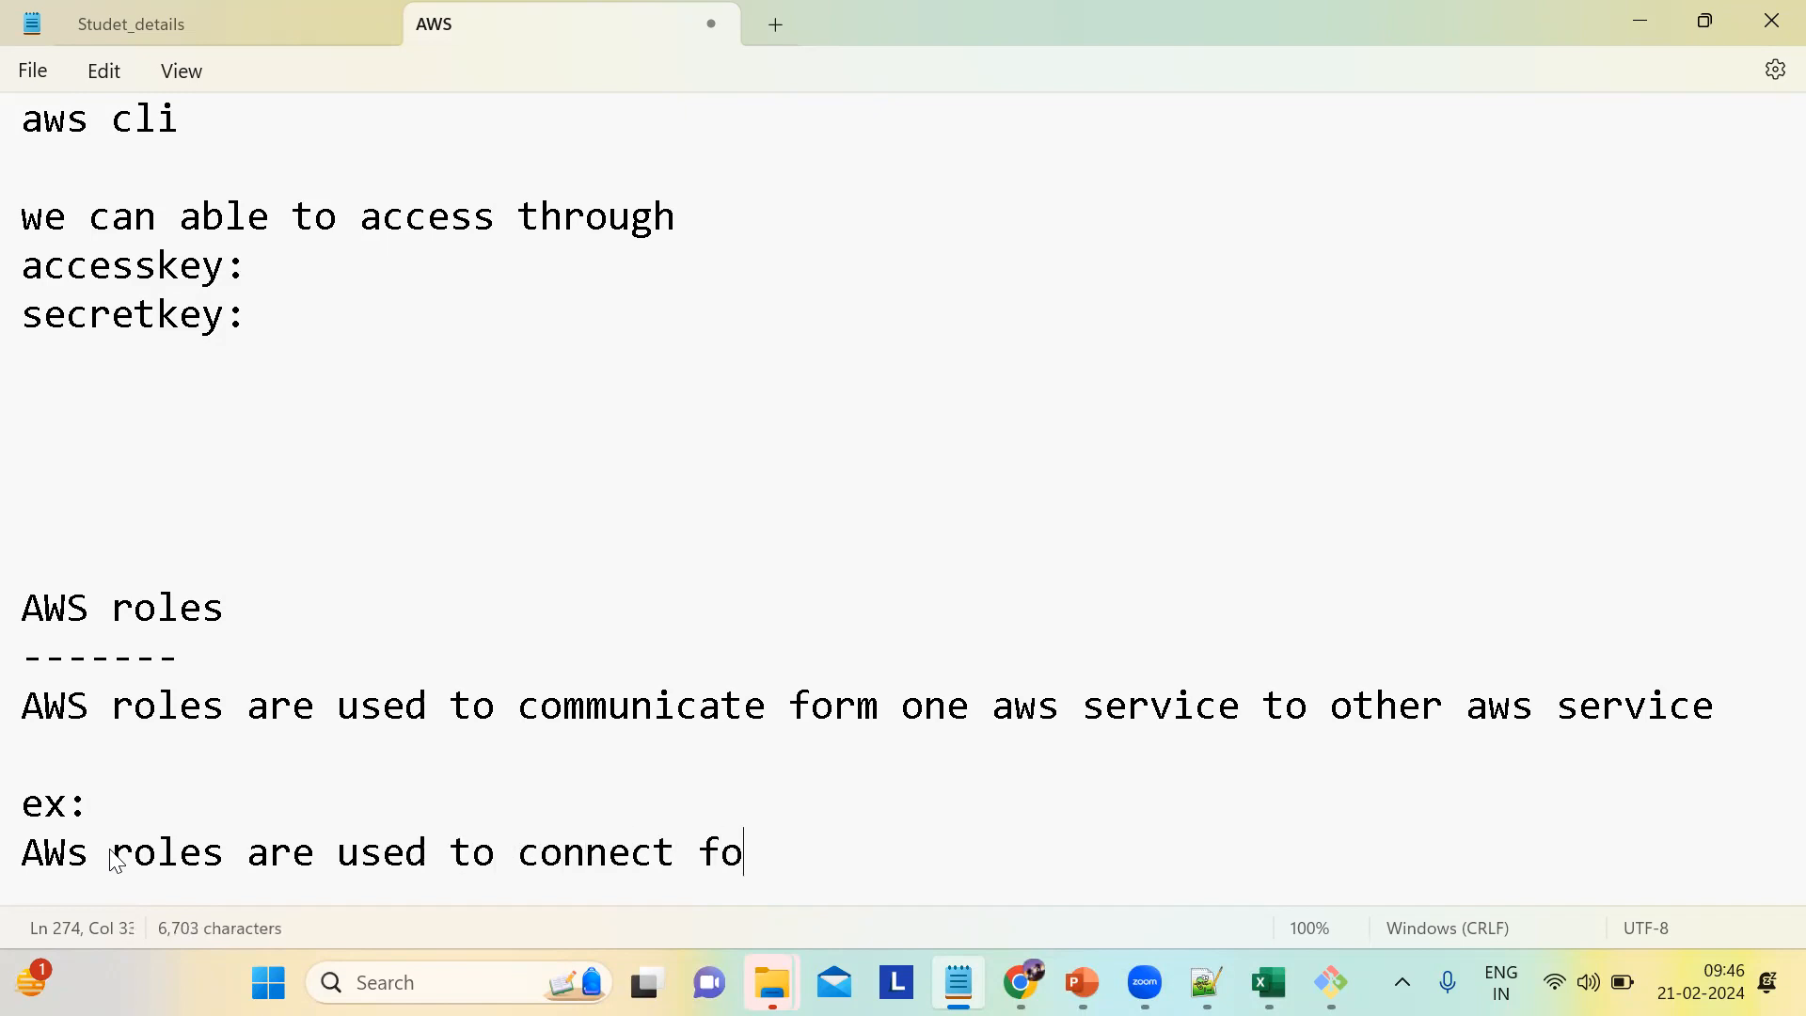
type("rm aws e")
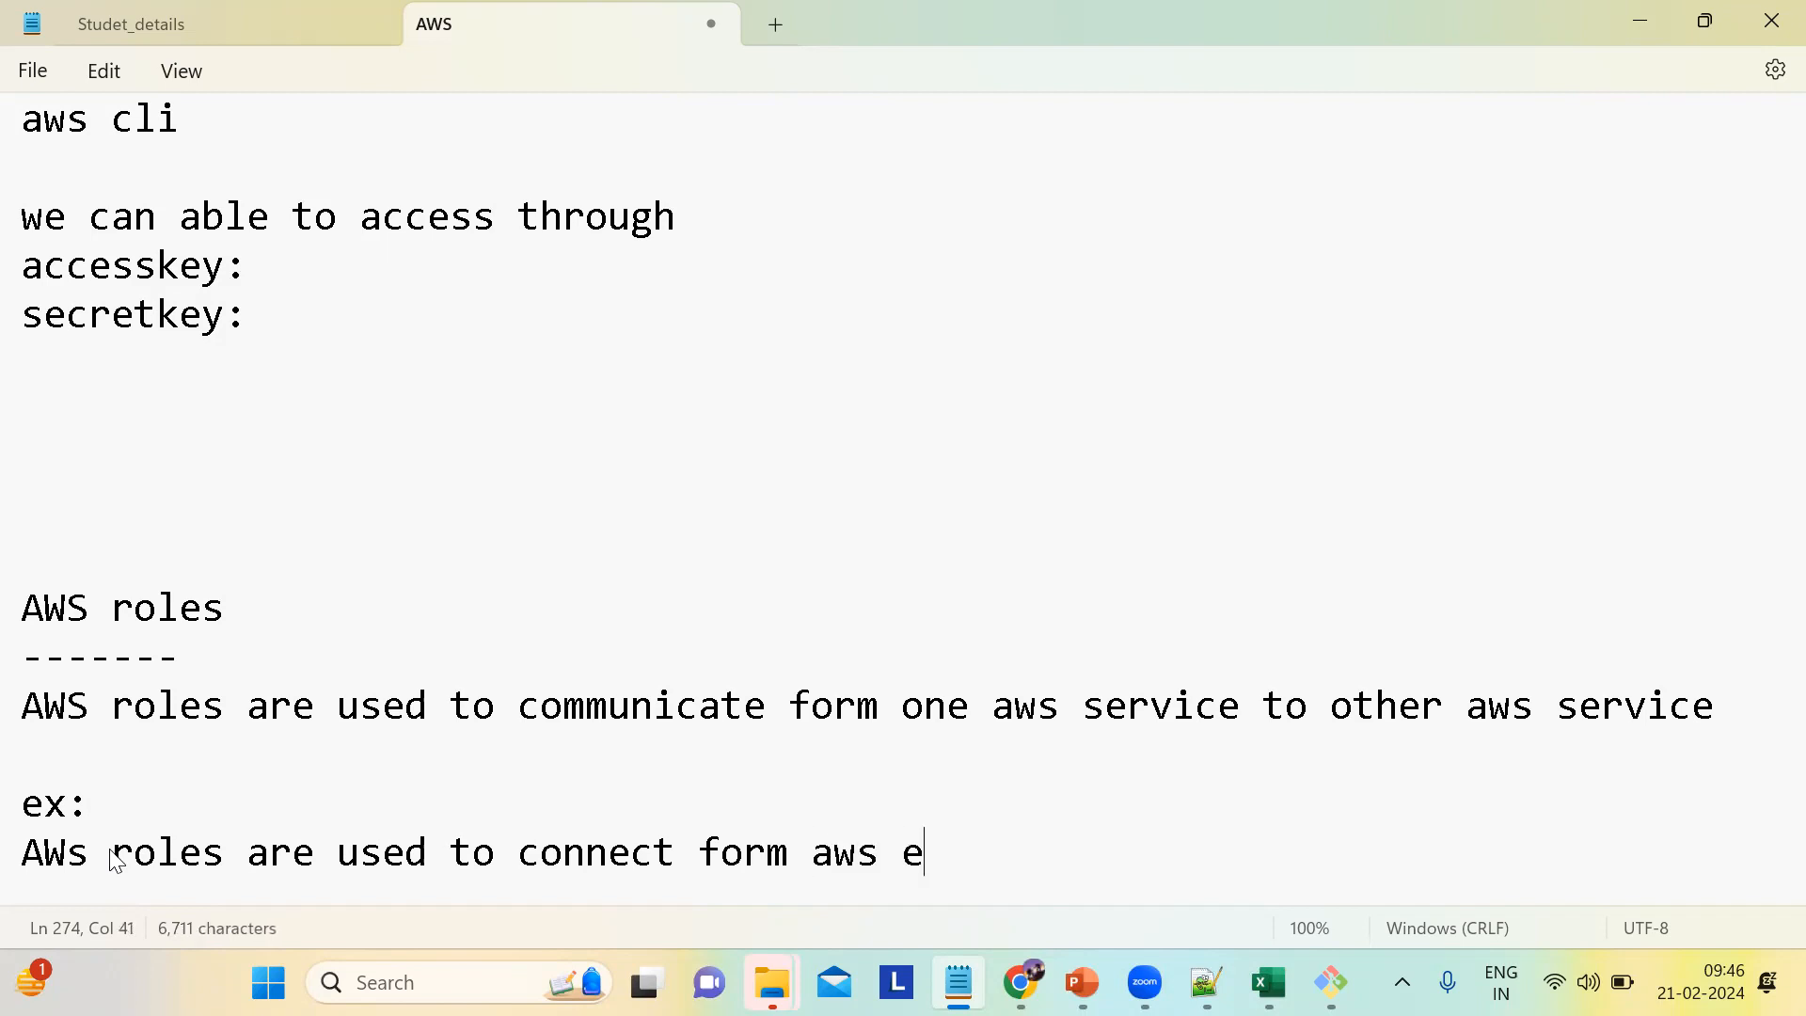
type("c2 in")
key("BackSpace")
type("instan")
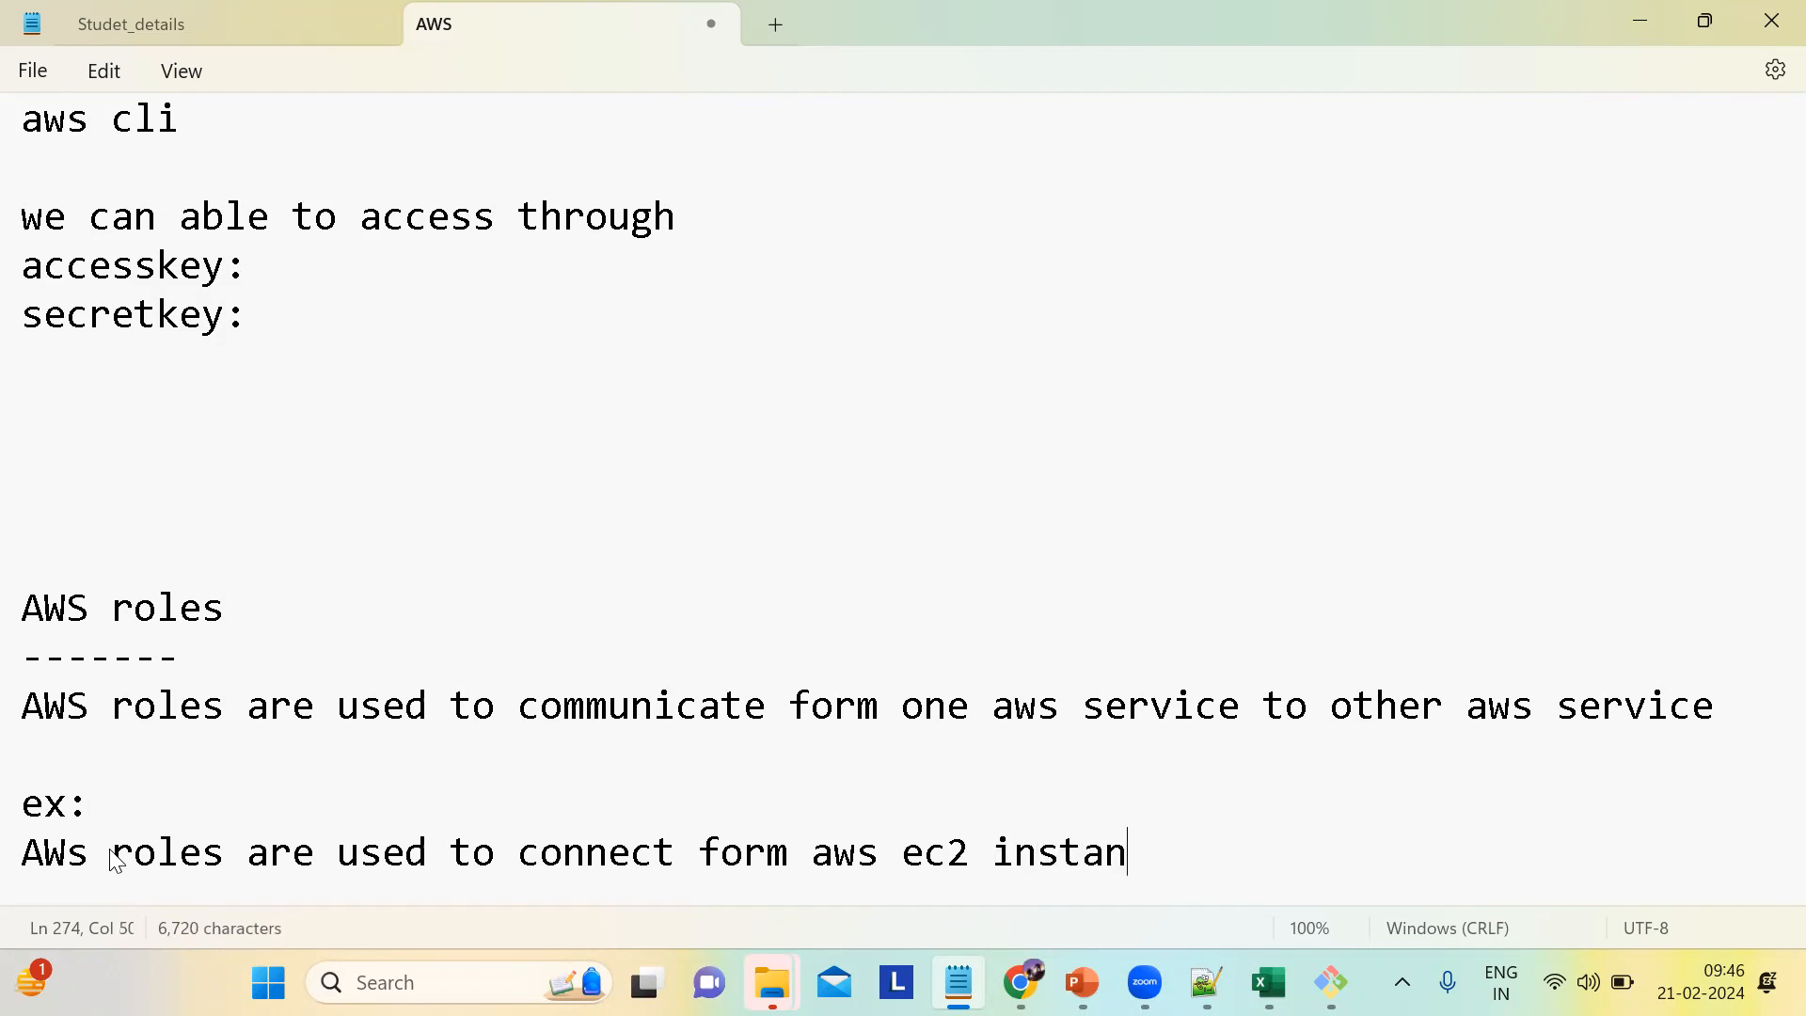
type("ce to aws s4")
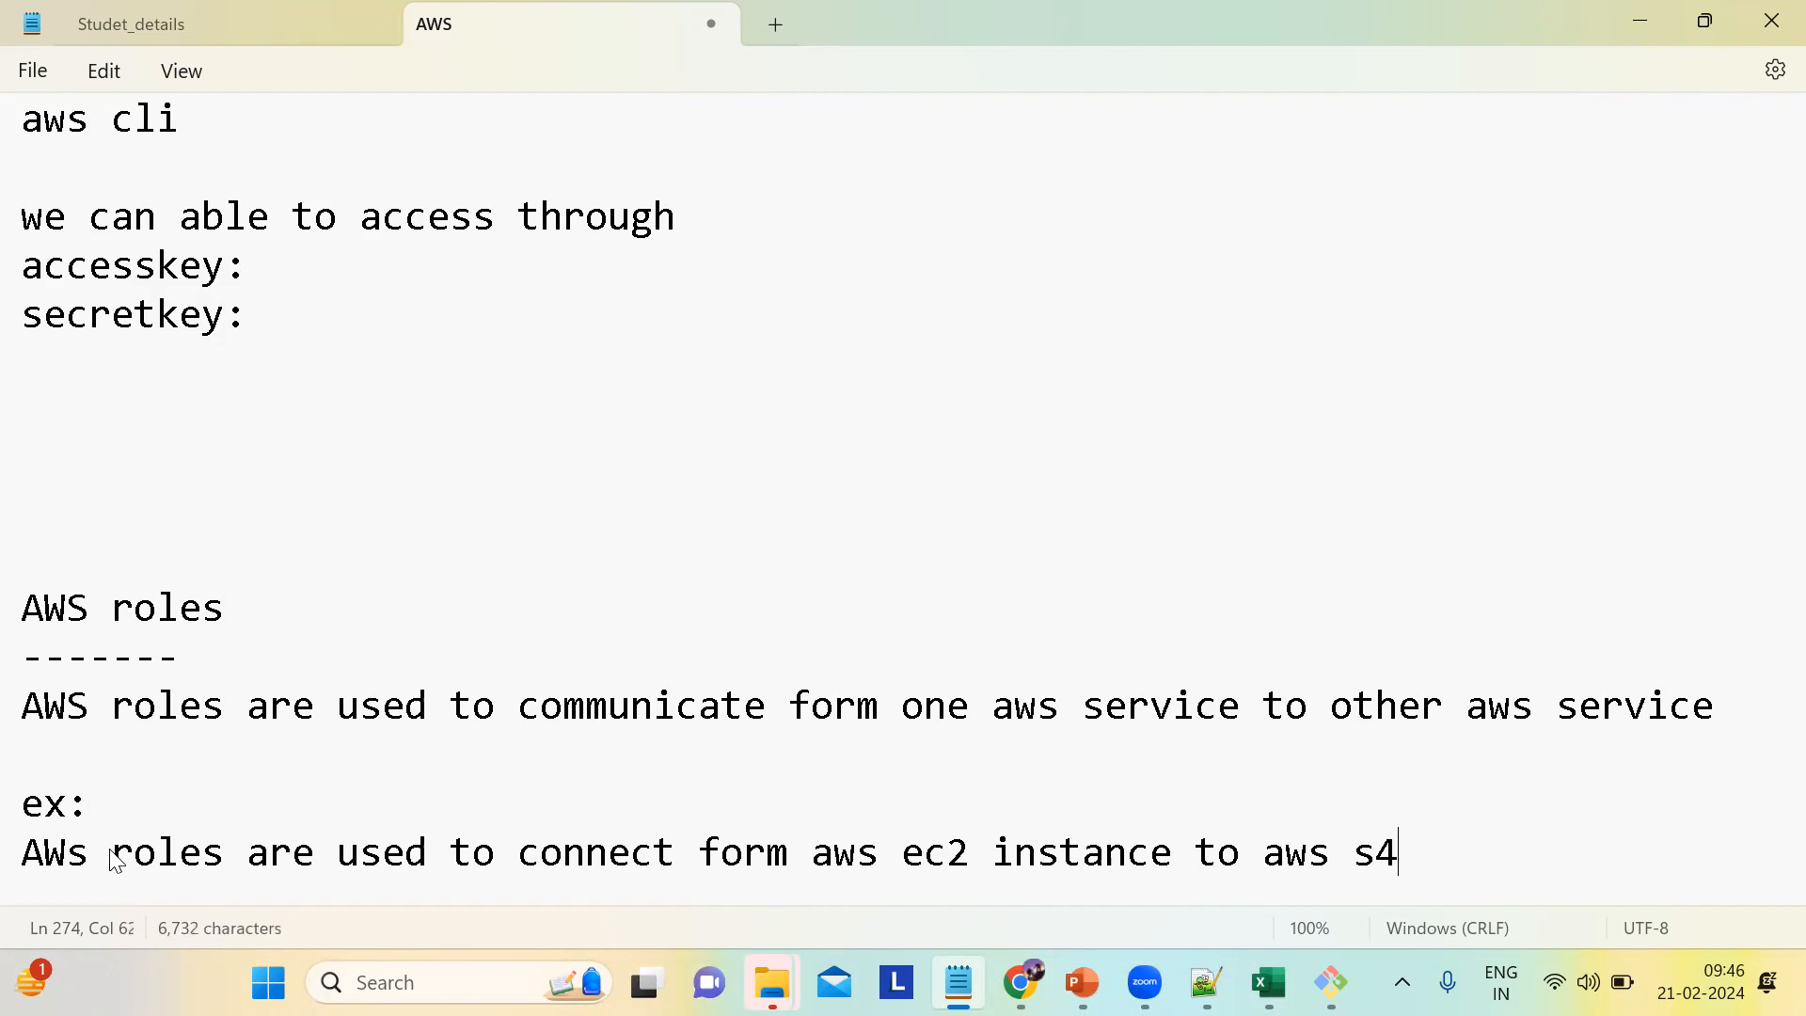
key("BackSpace")
type("3")
key("Return")
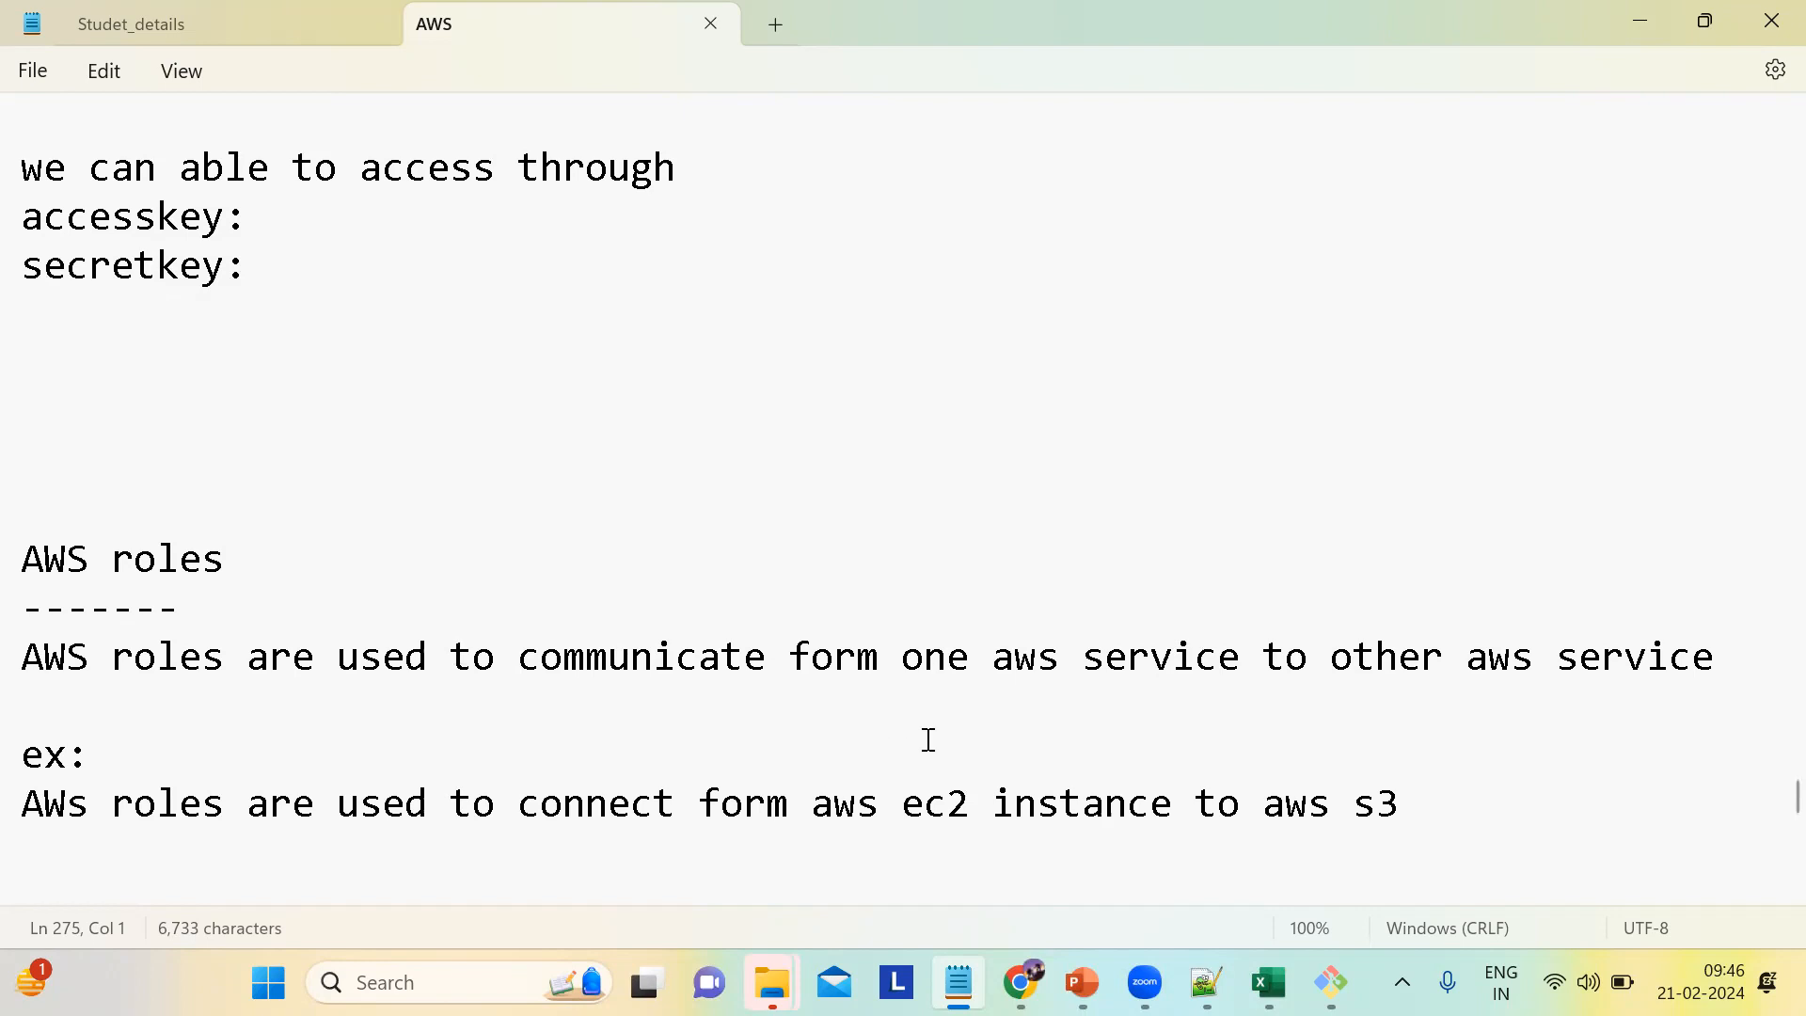
Step: Switch to the Chrome window showing the EC2 Instances page of the AWS console
mouse_move(1021, 983)
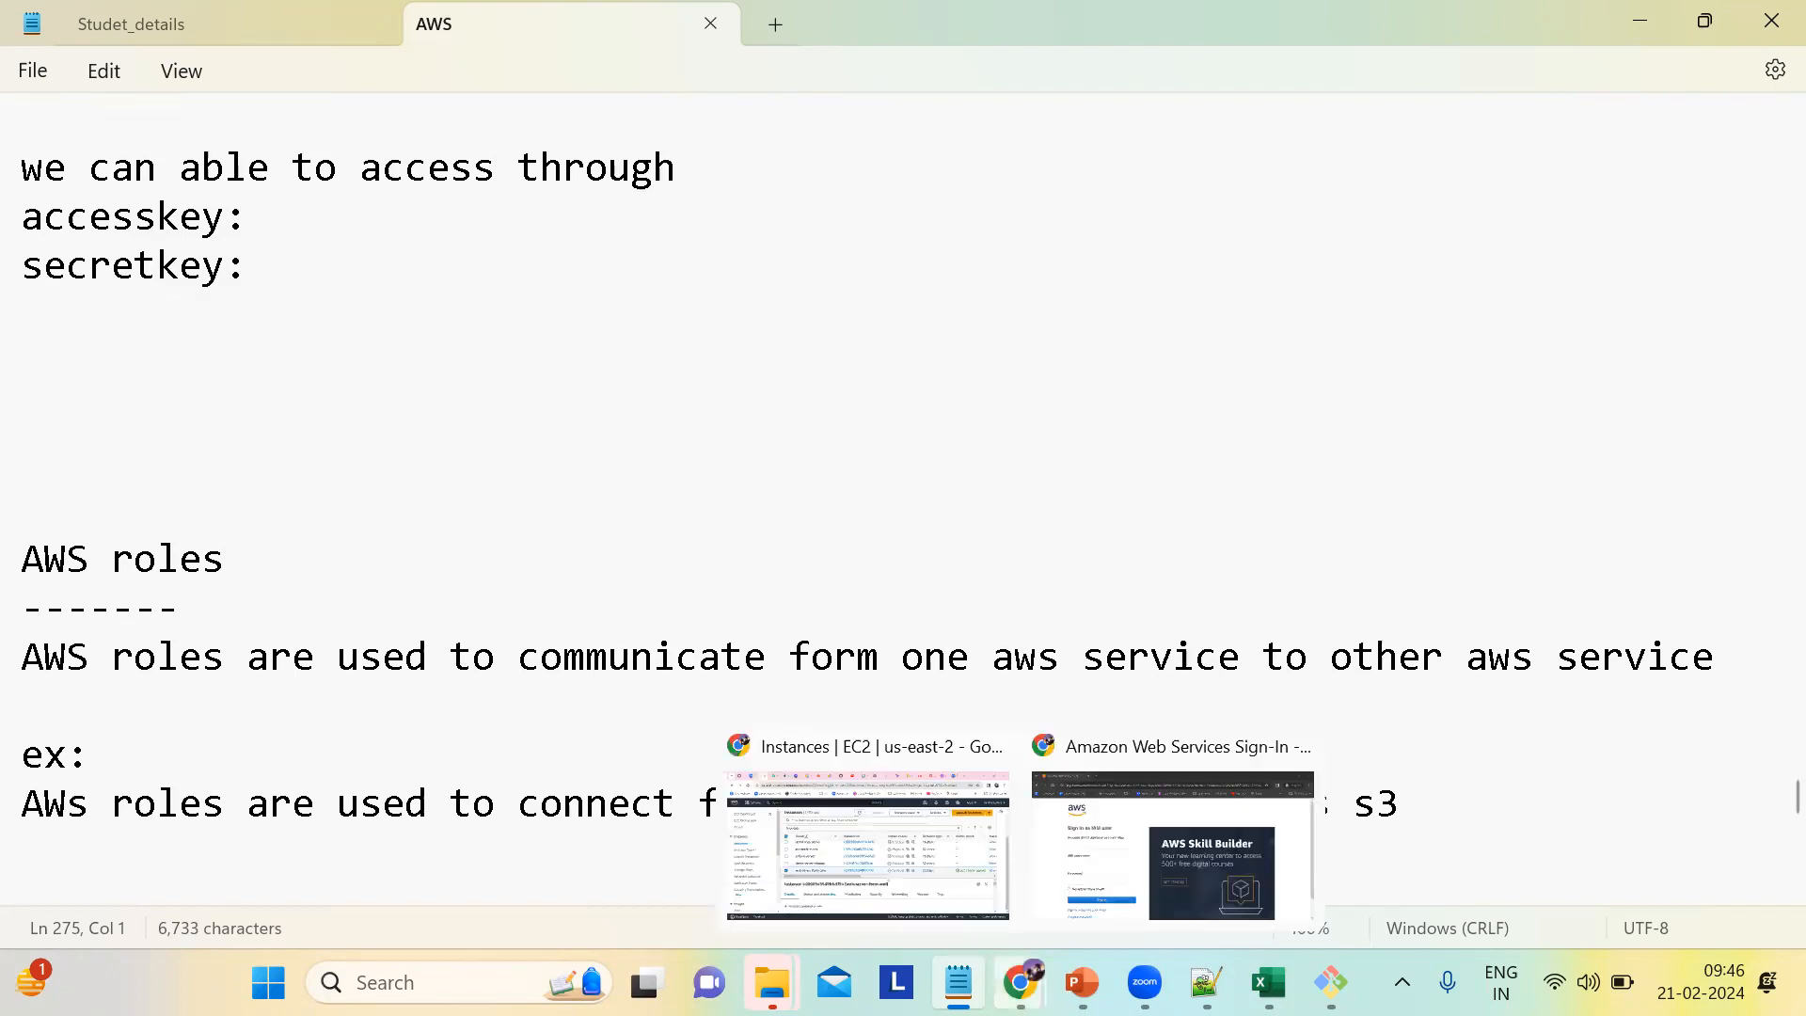
left_click(858, 852)
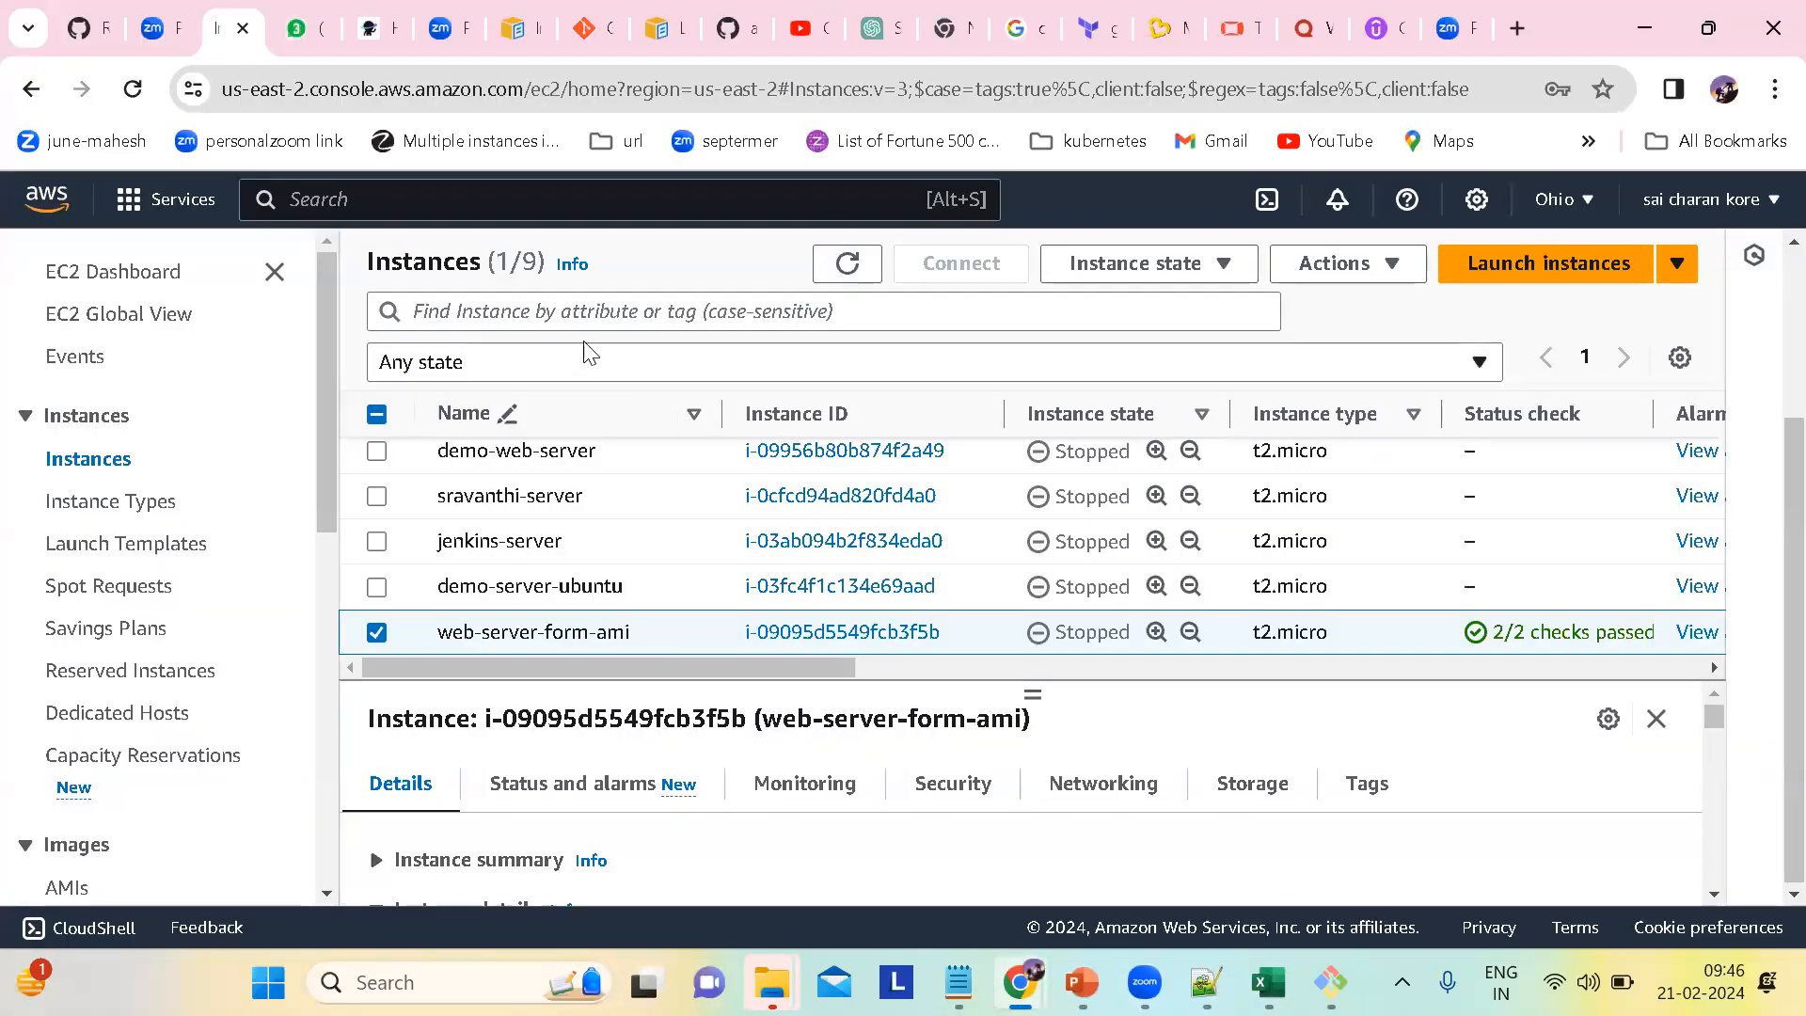
left_click(555, 310)
type("IAM")
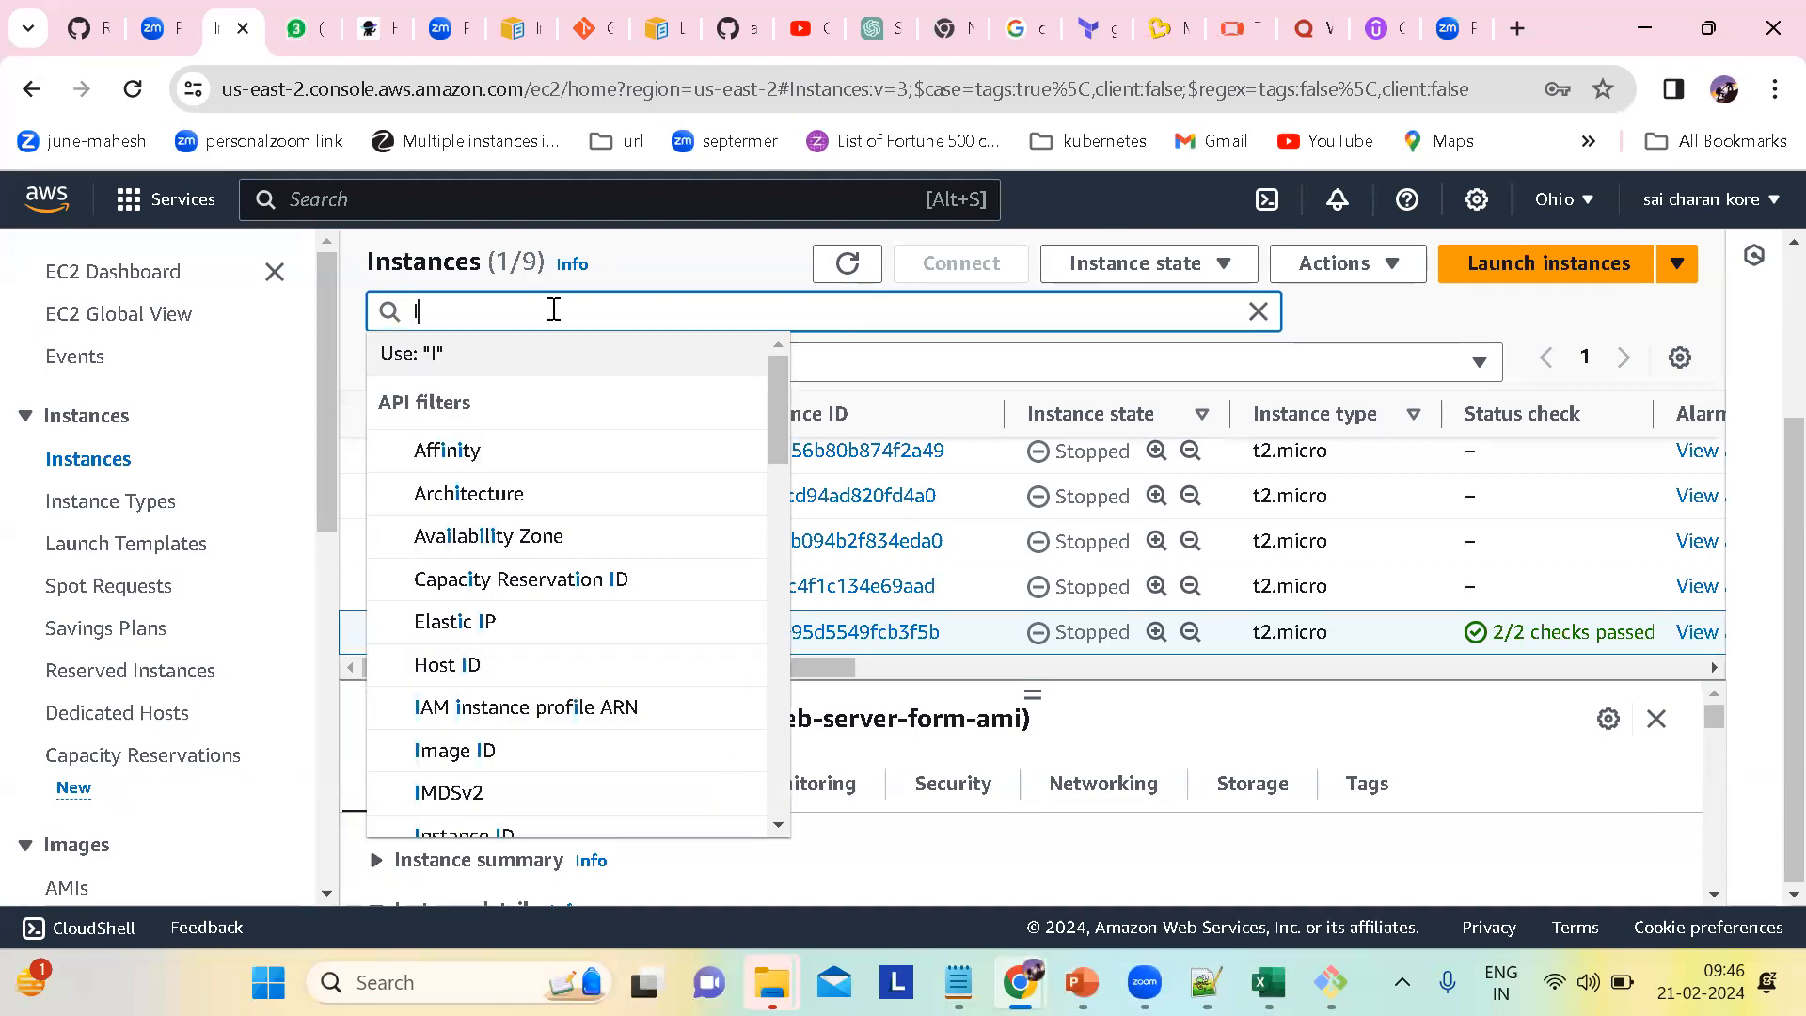
key("BackSpace")
key("BackSpace")
key("BackSpace")
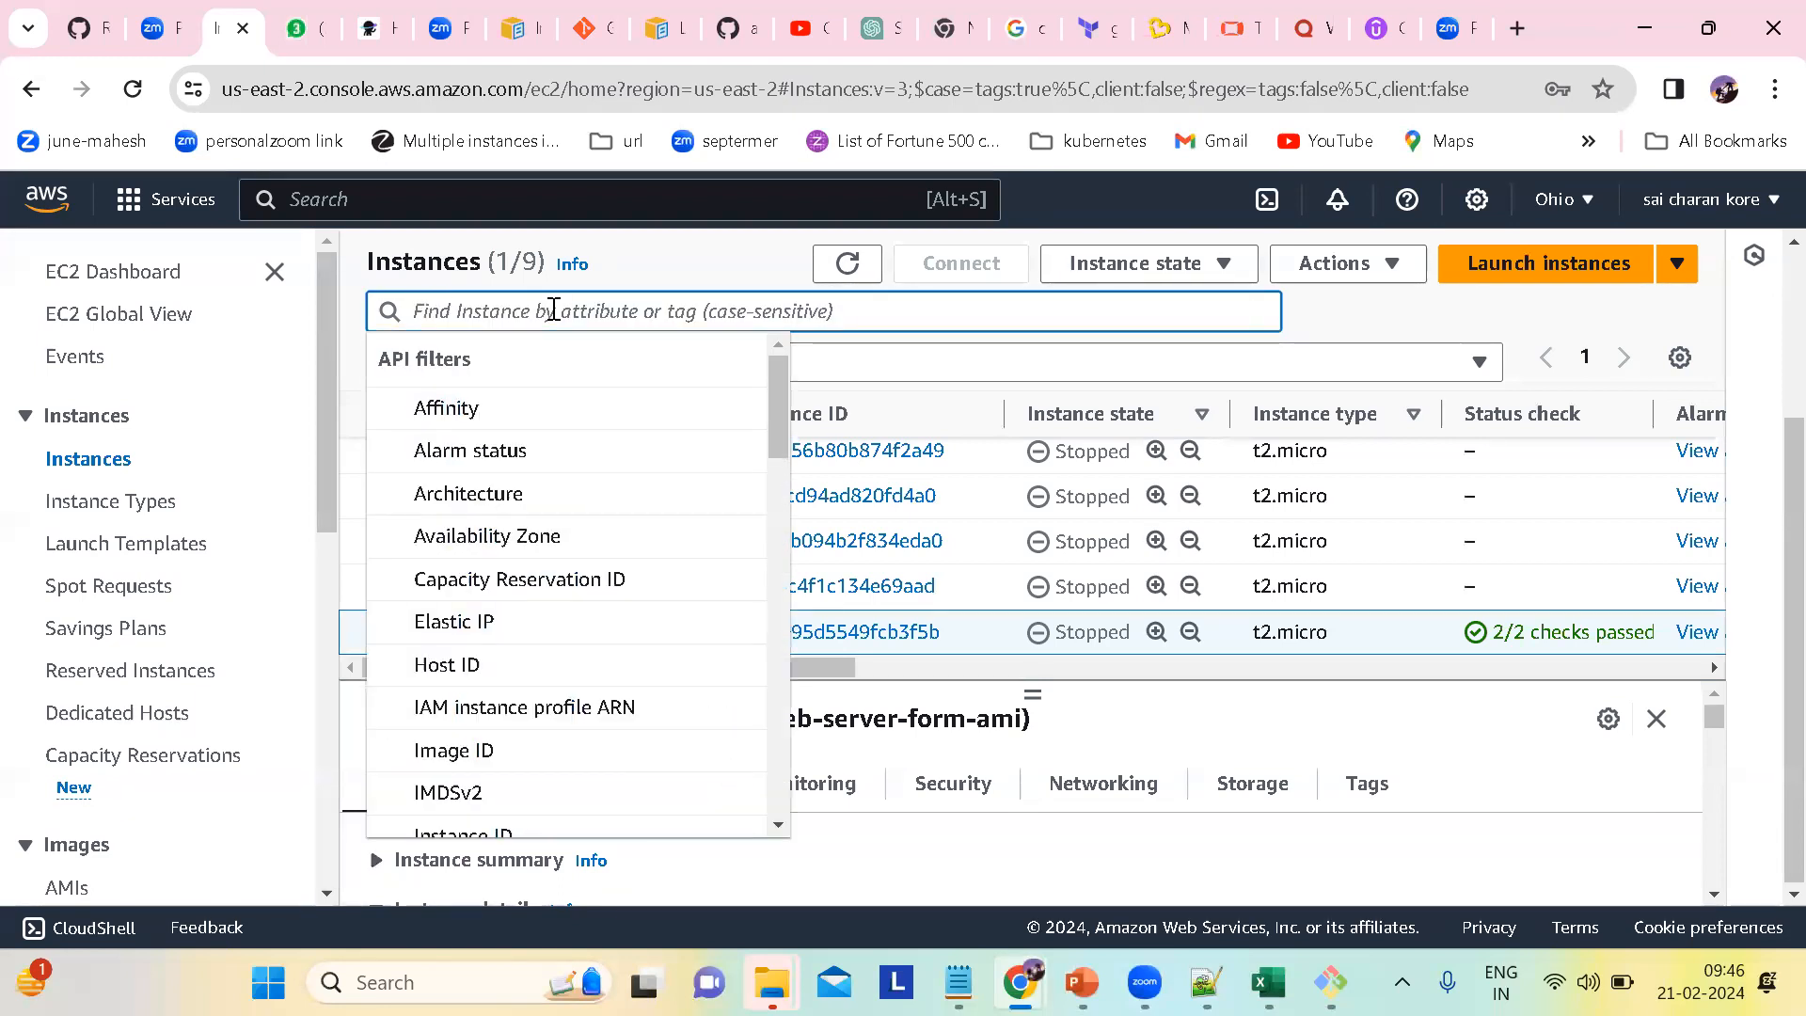
Step: Search the AWS console services for IAM and open the IAM dashboard
left_click(511, 199)
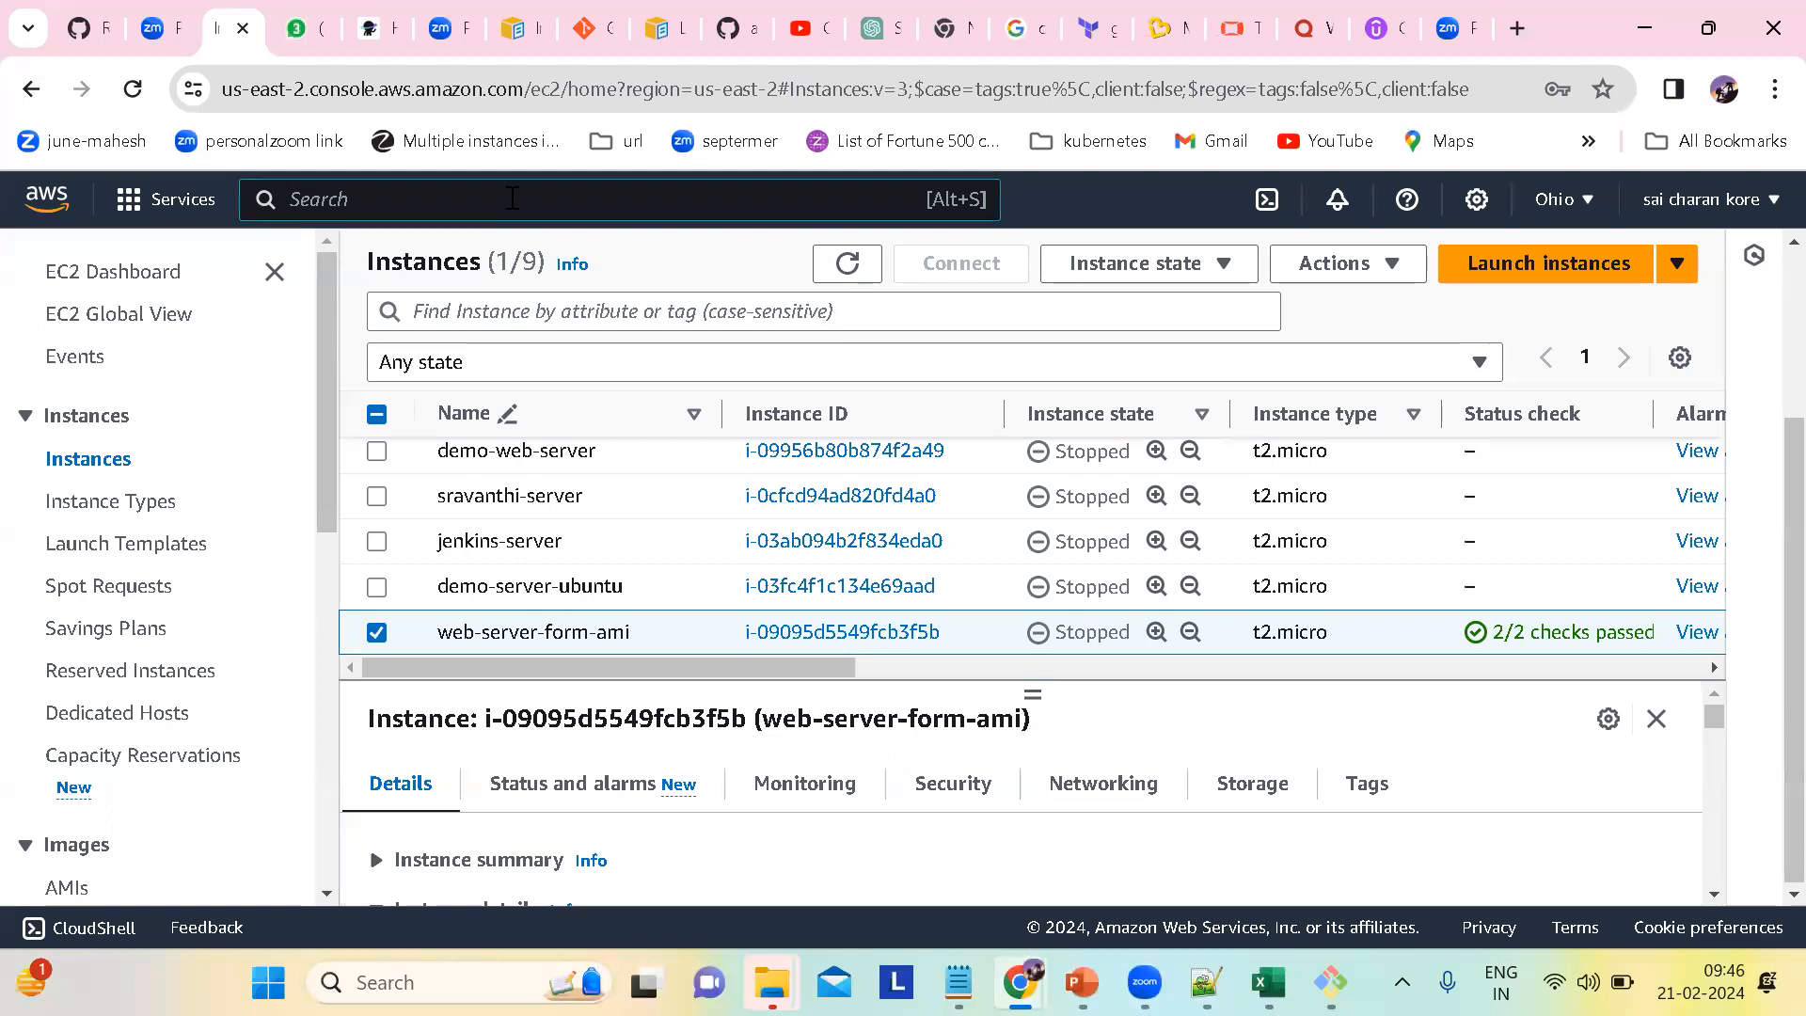
type("IAM")
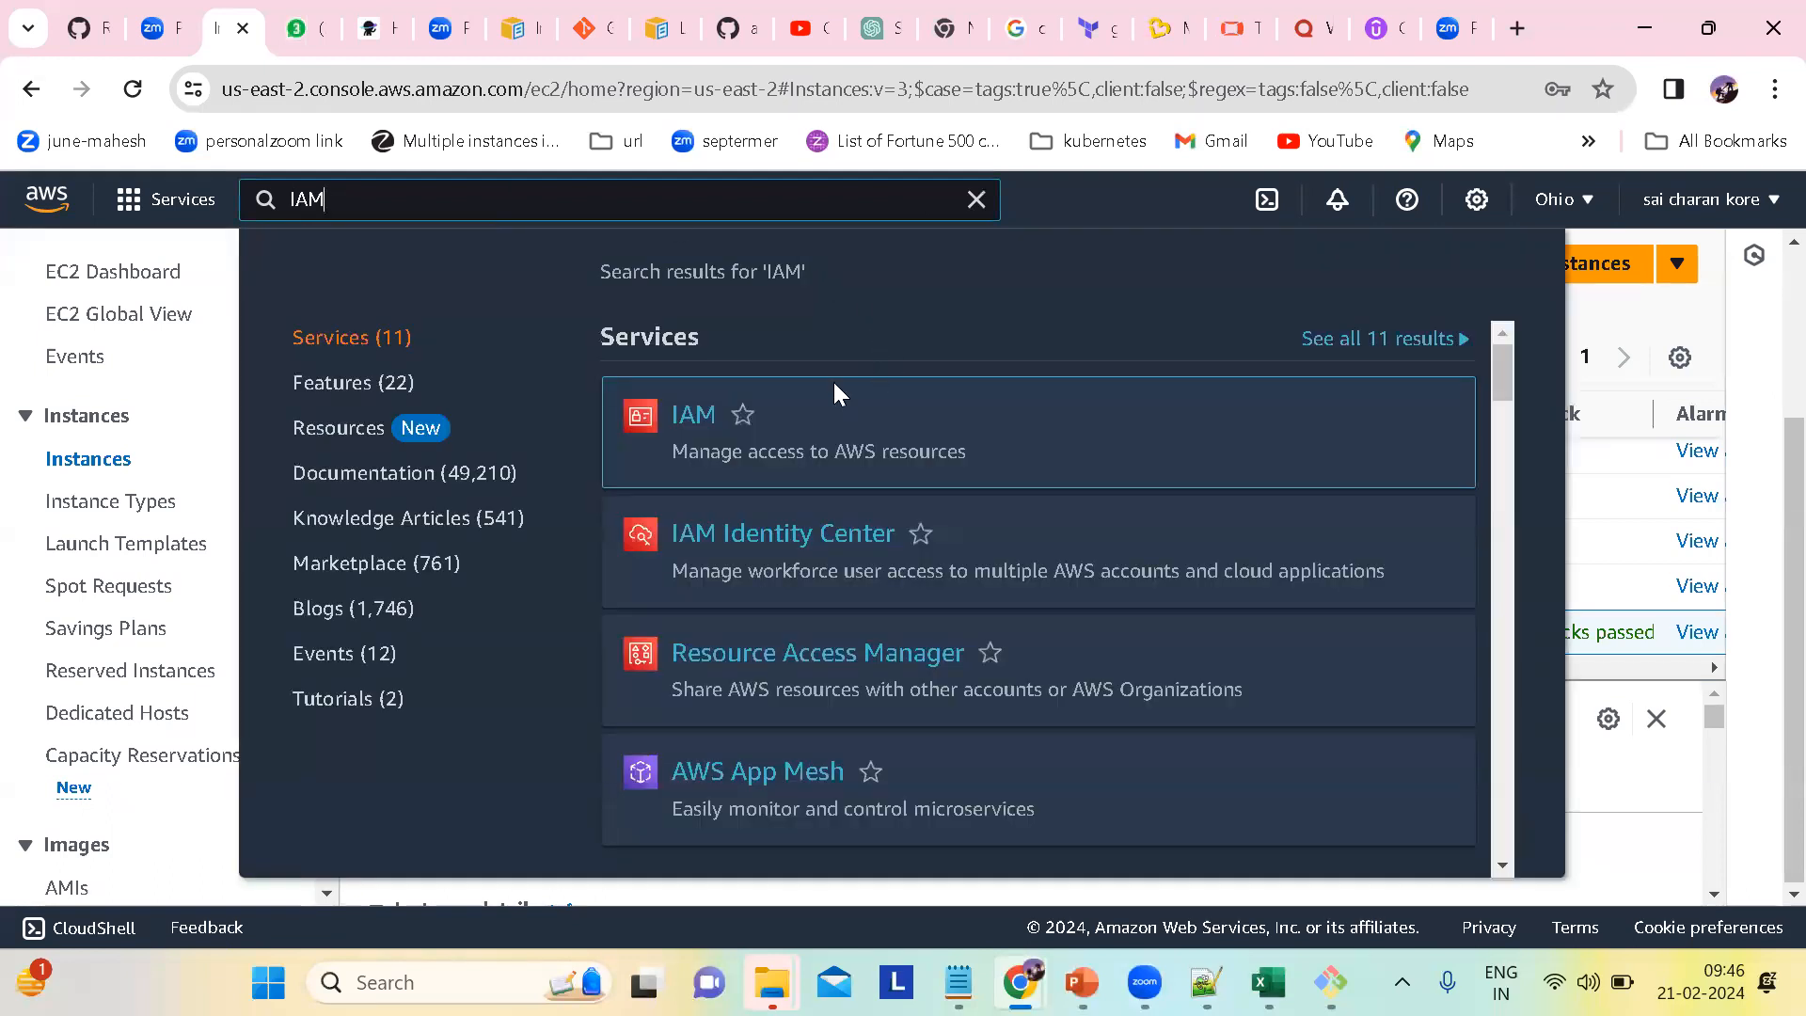
left_click(696, 410)
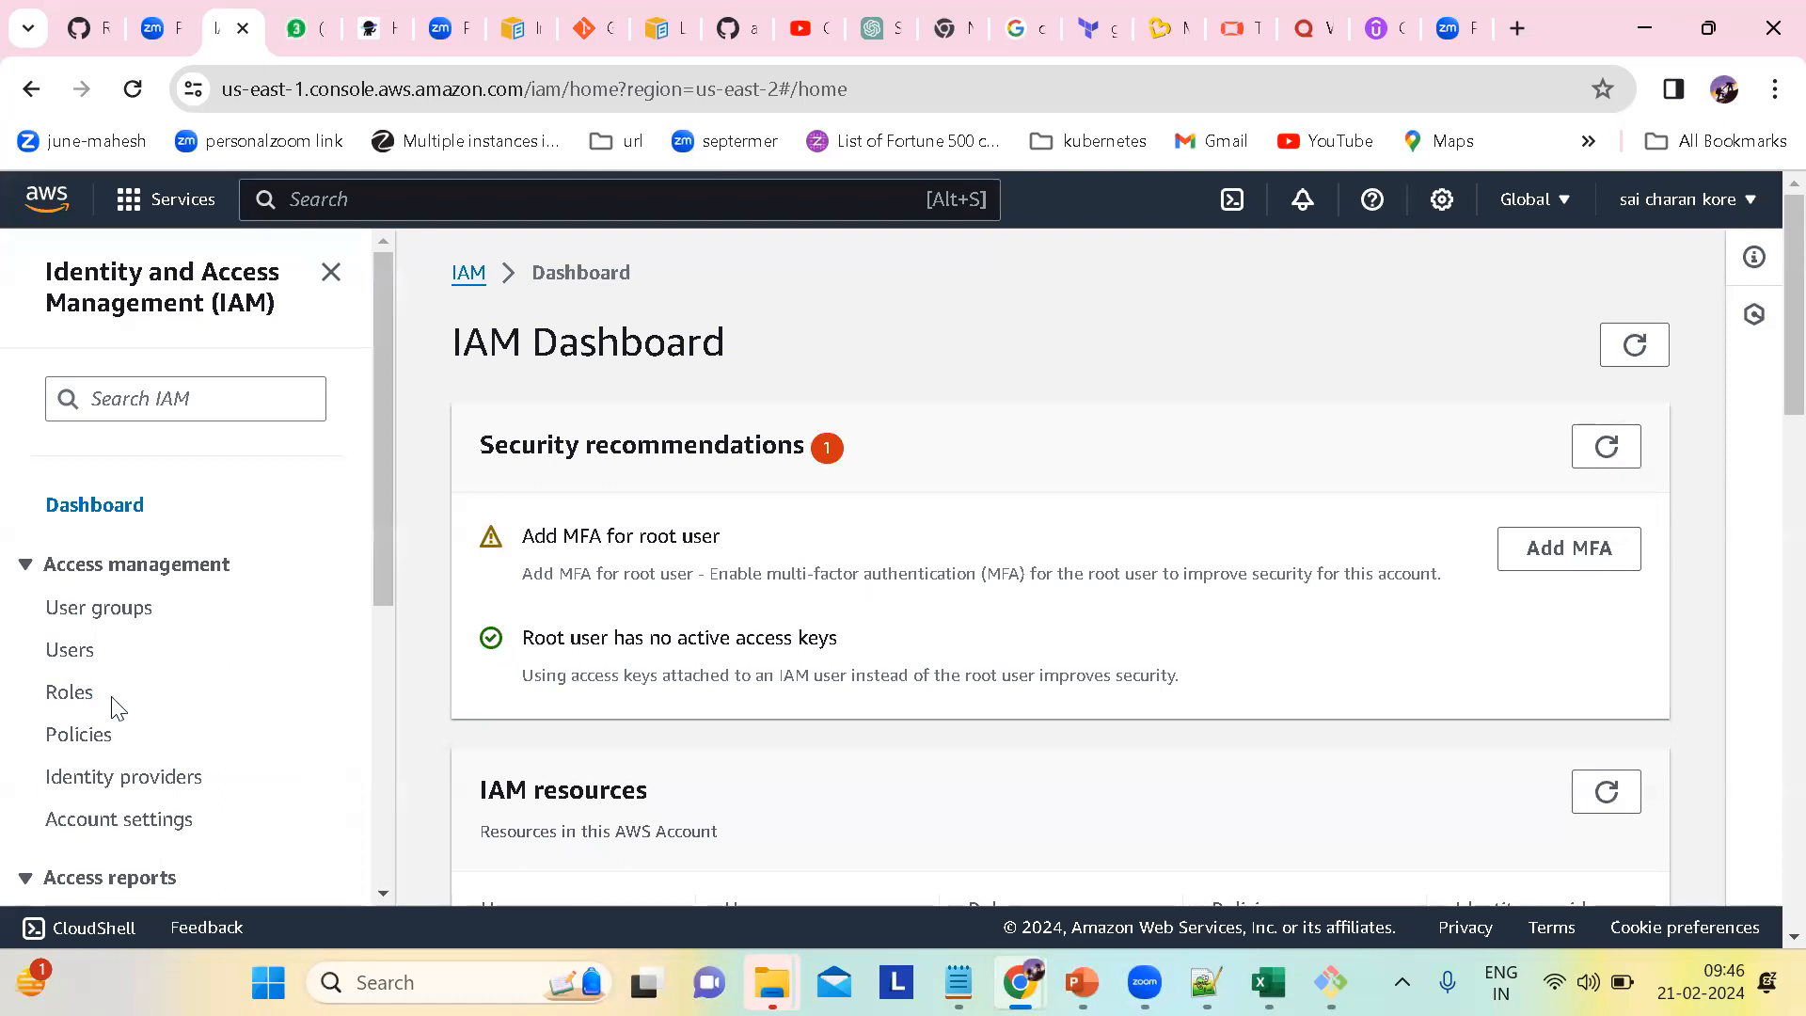
Step: Open the IAM users list and look through its columns, such as groups, last activity and password age
left_click(73, 654)
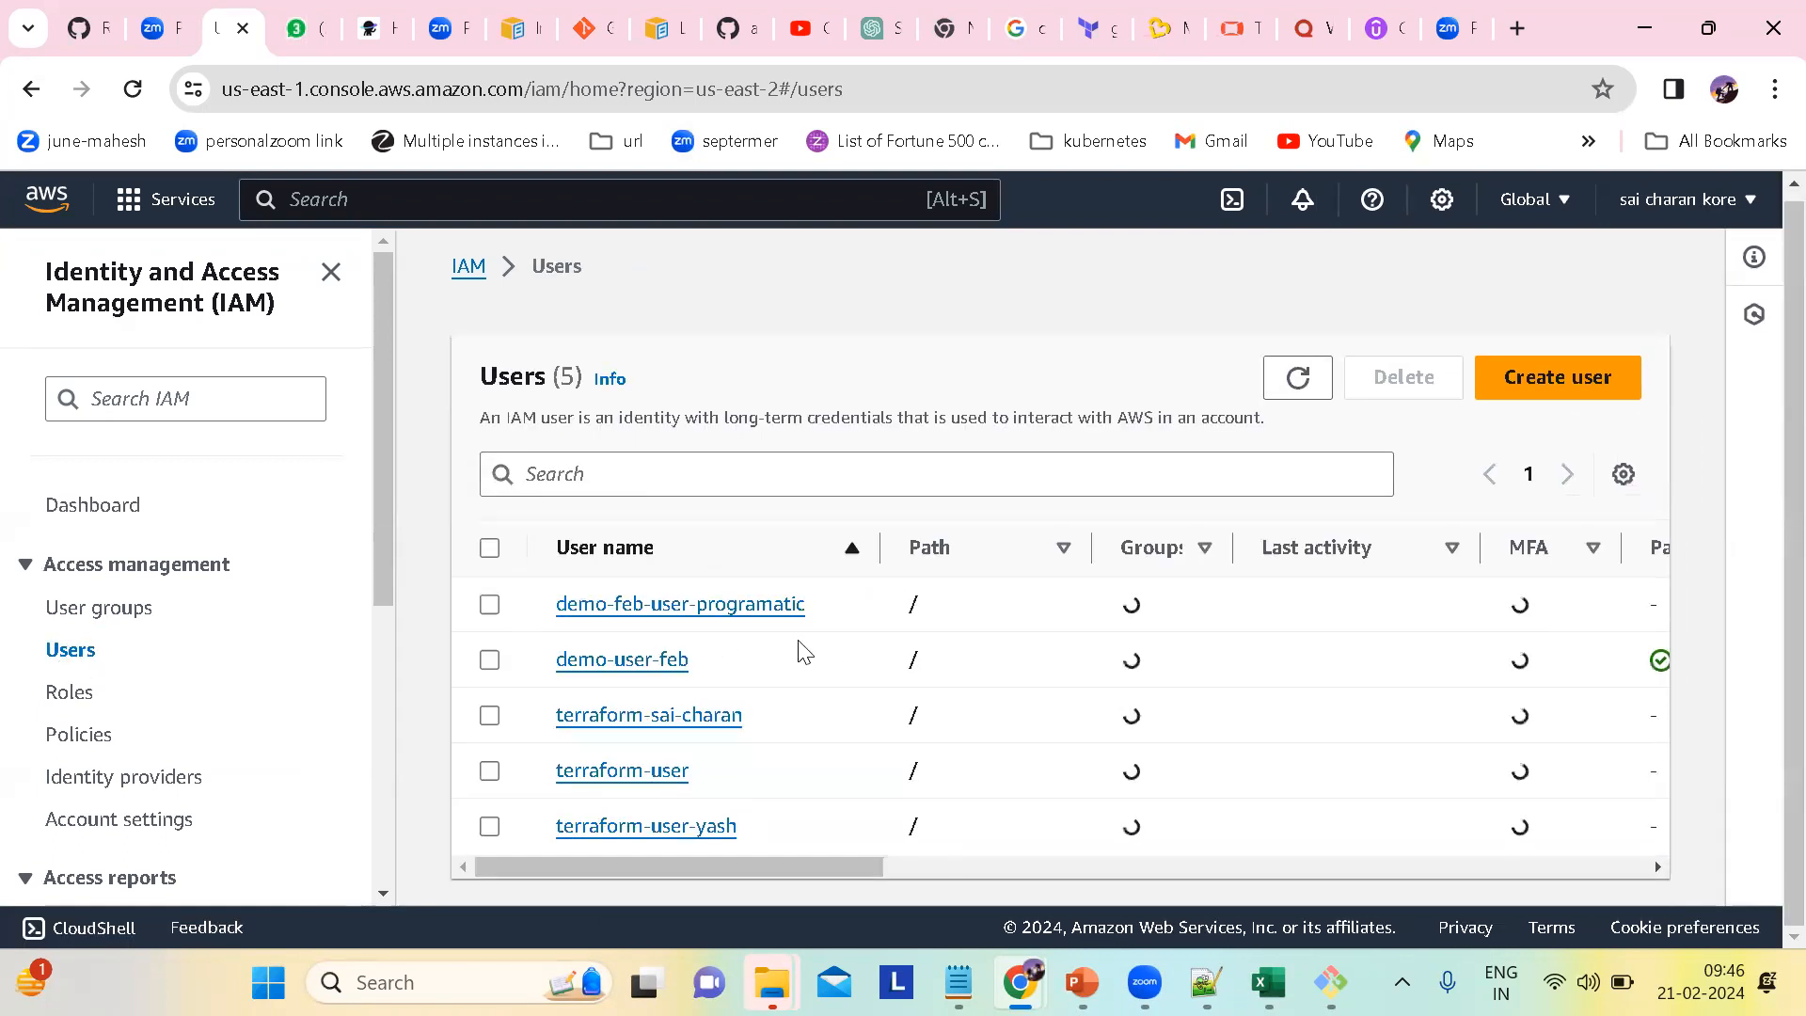
scroll(1000, 646, "right", 4)
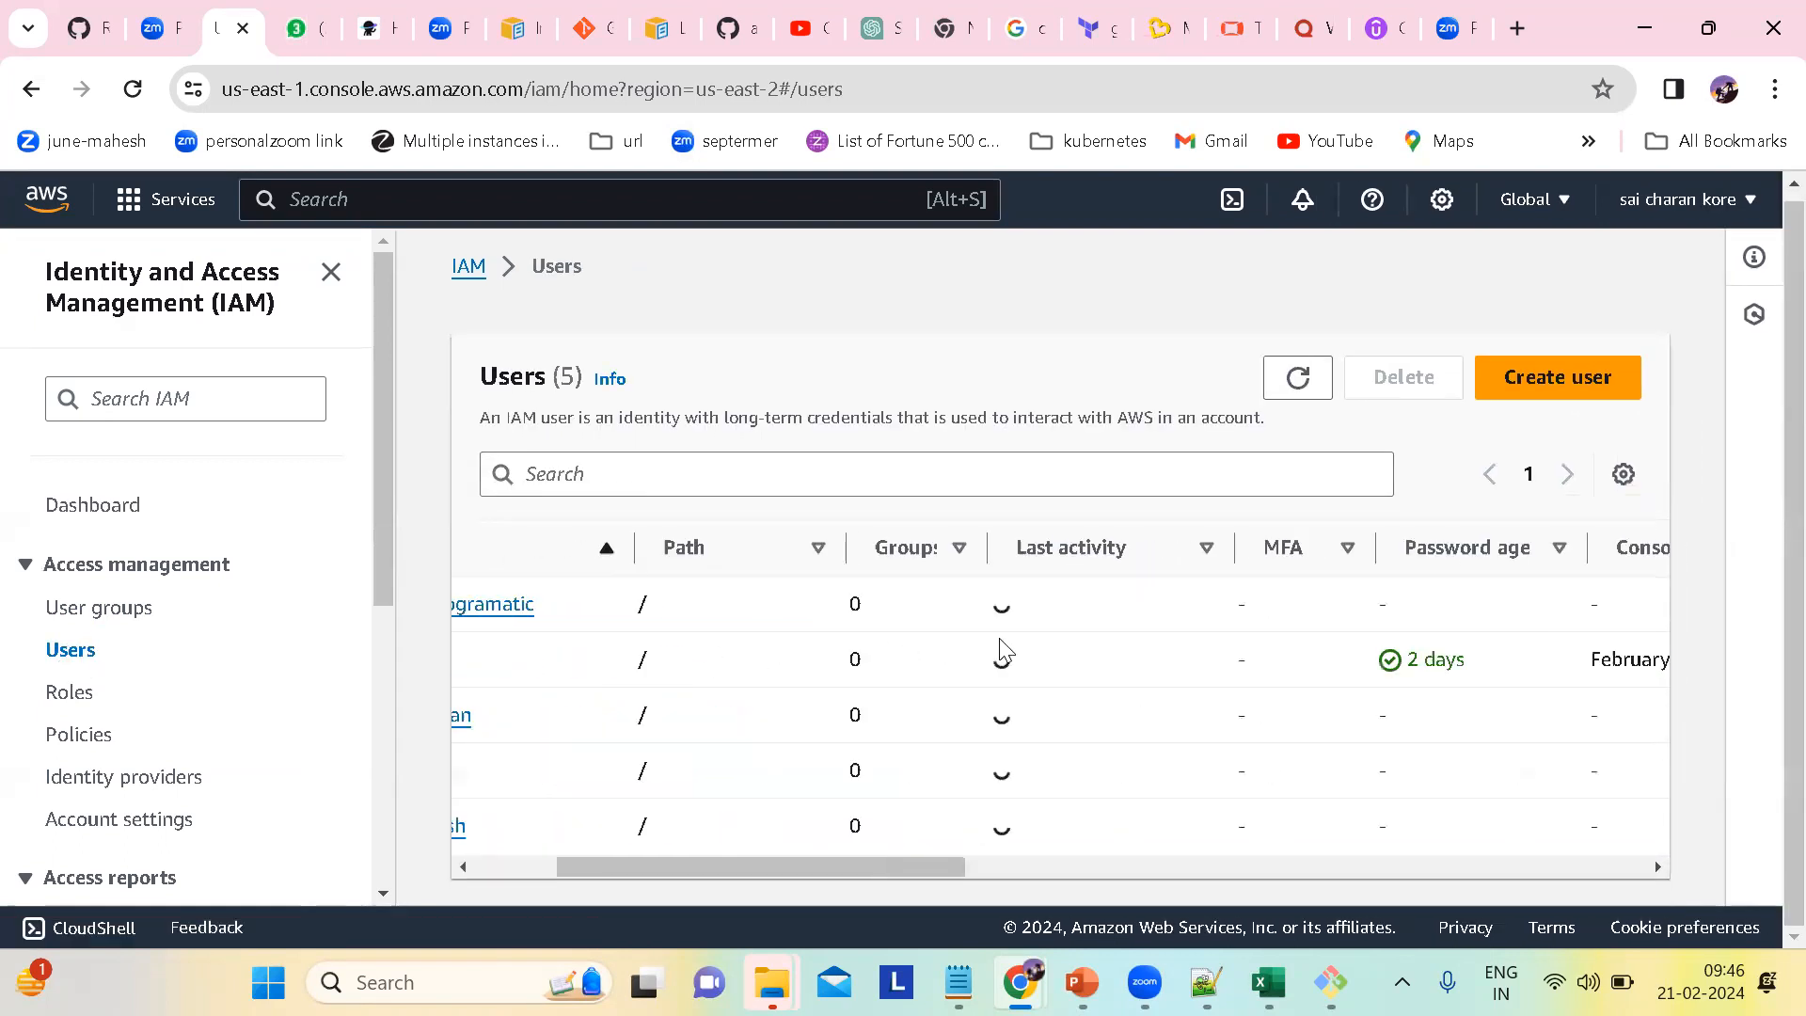
scroll(1000, 638, "left", 4)
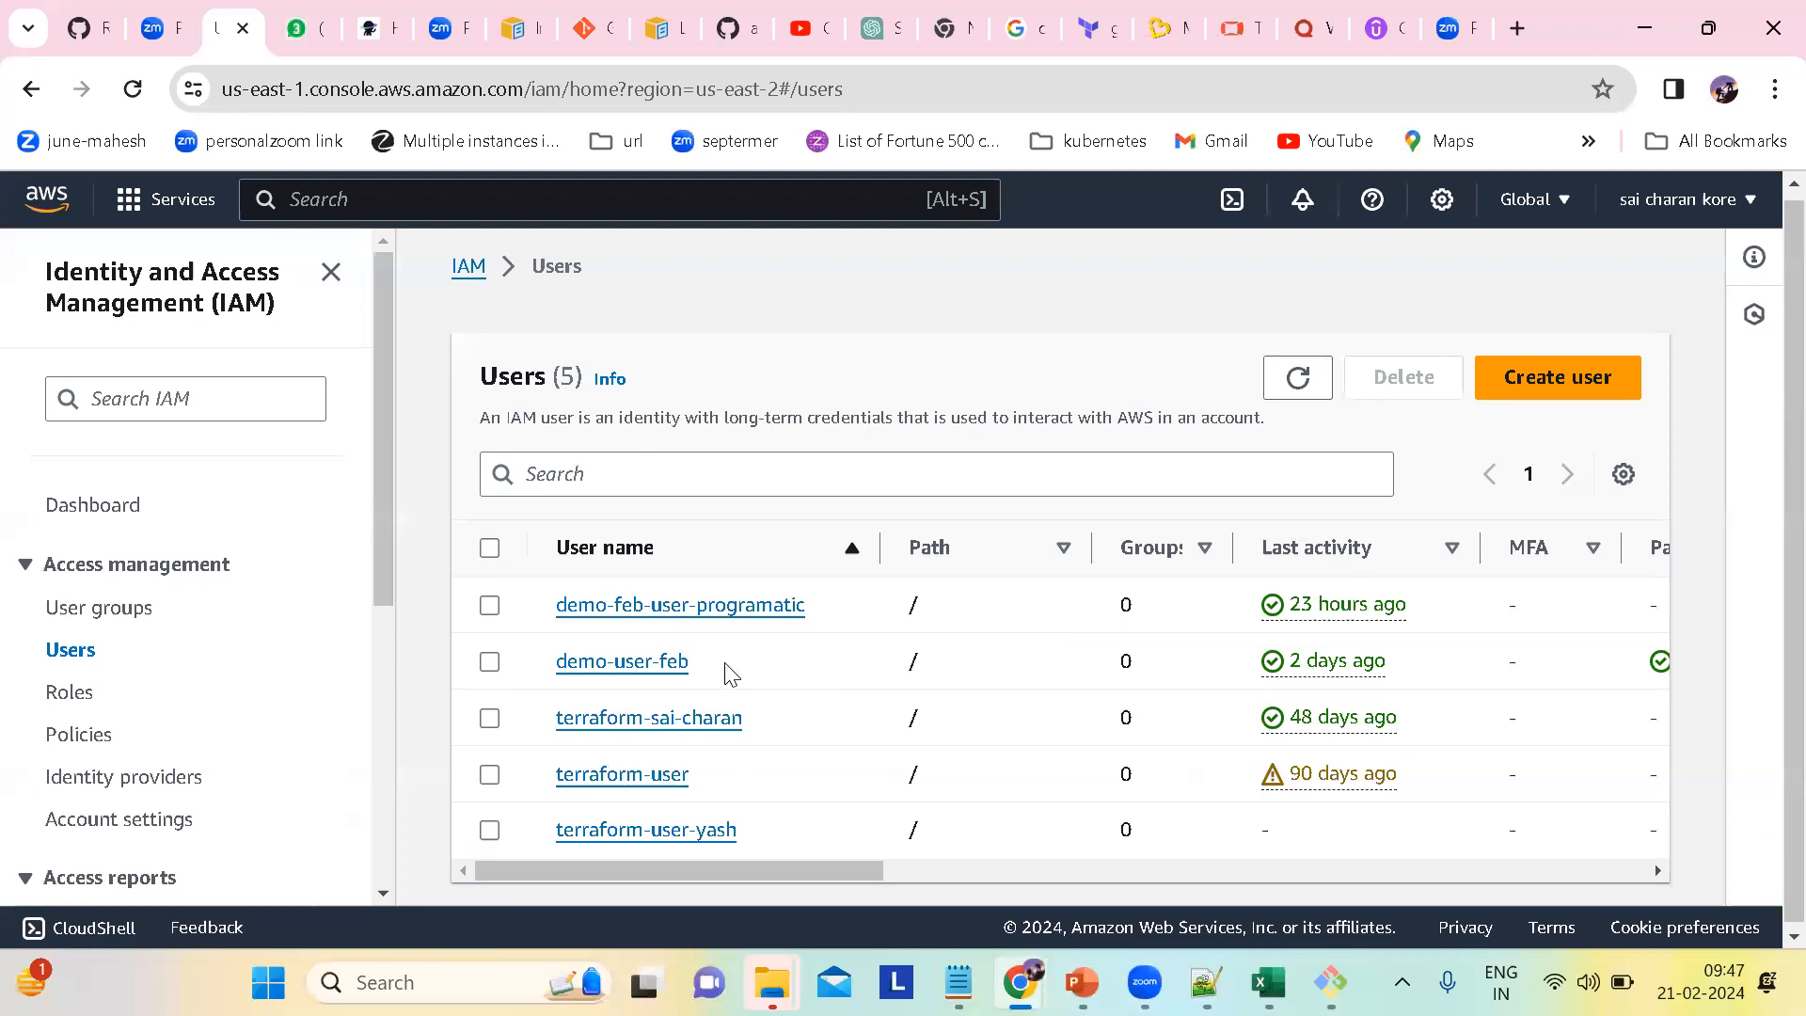
Step: Open the IAM roles list and examine the existing roles' names, trusted entities and last activity, plus the Roles Anywhere section
left_click(70, 696)
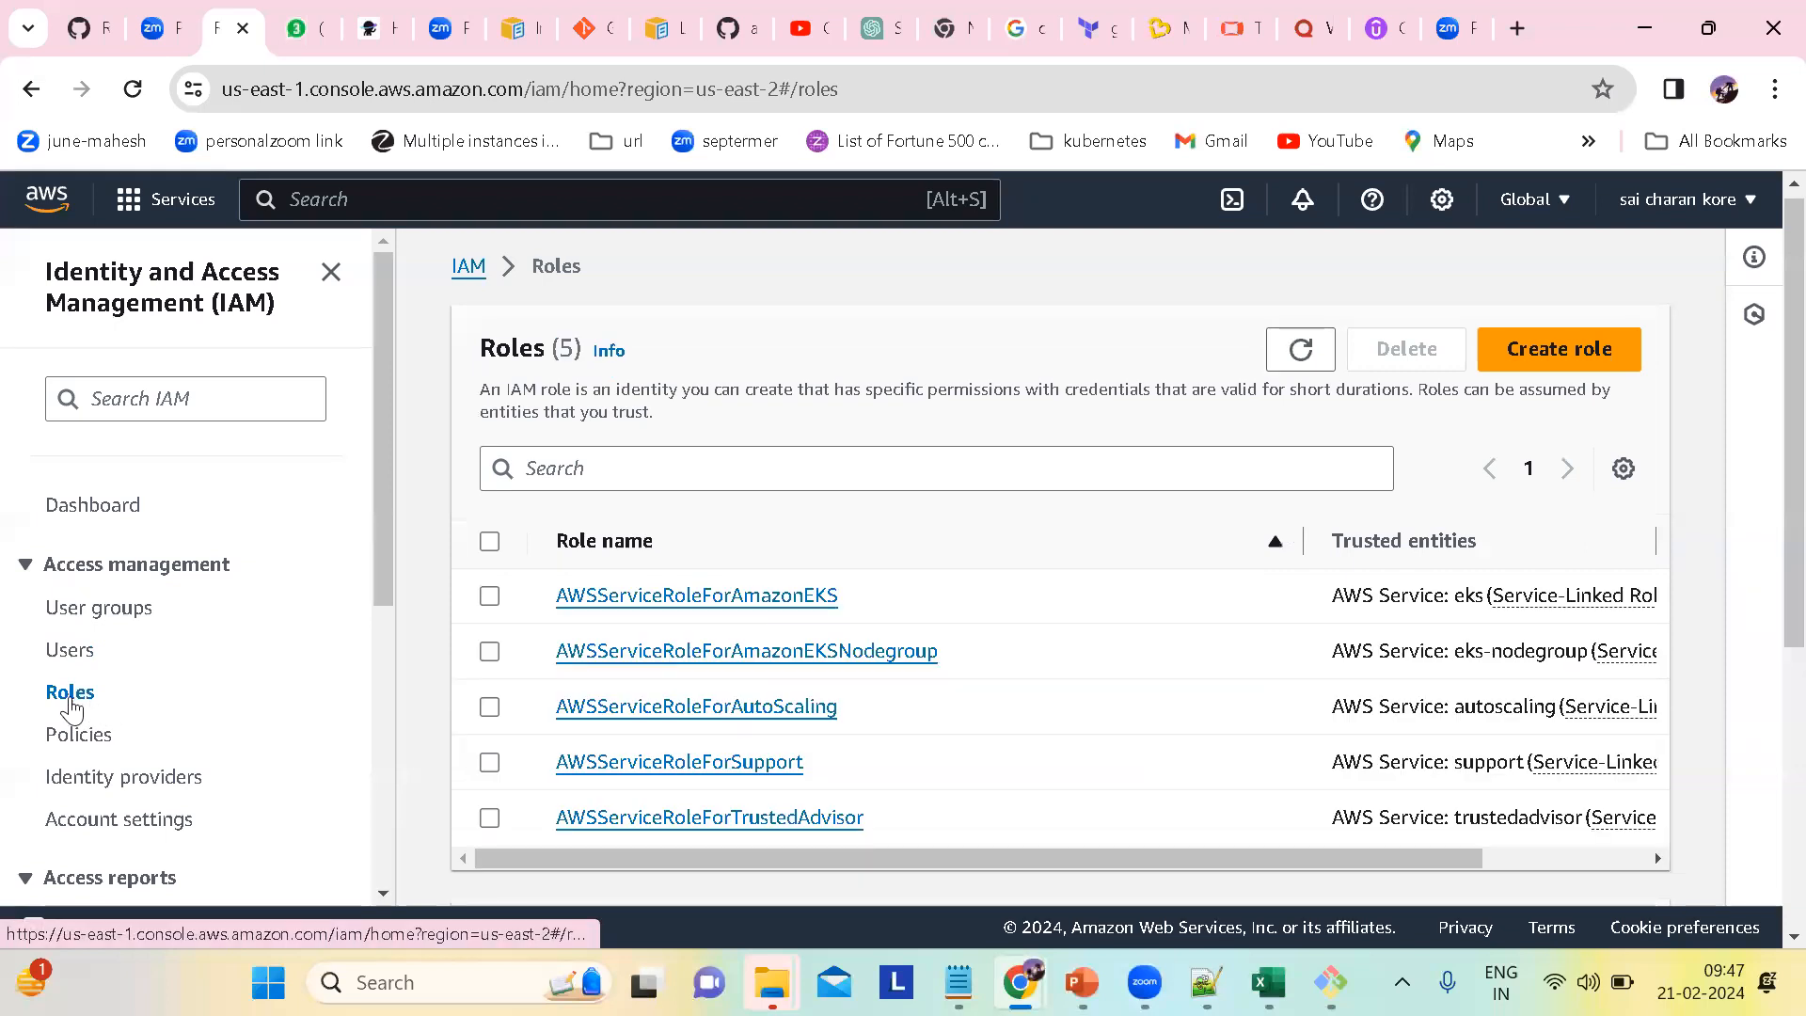
scroll(1228, 738, "down", 3)
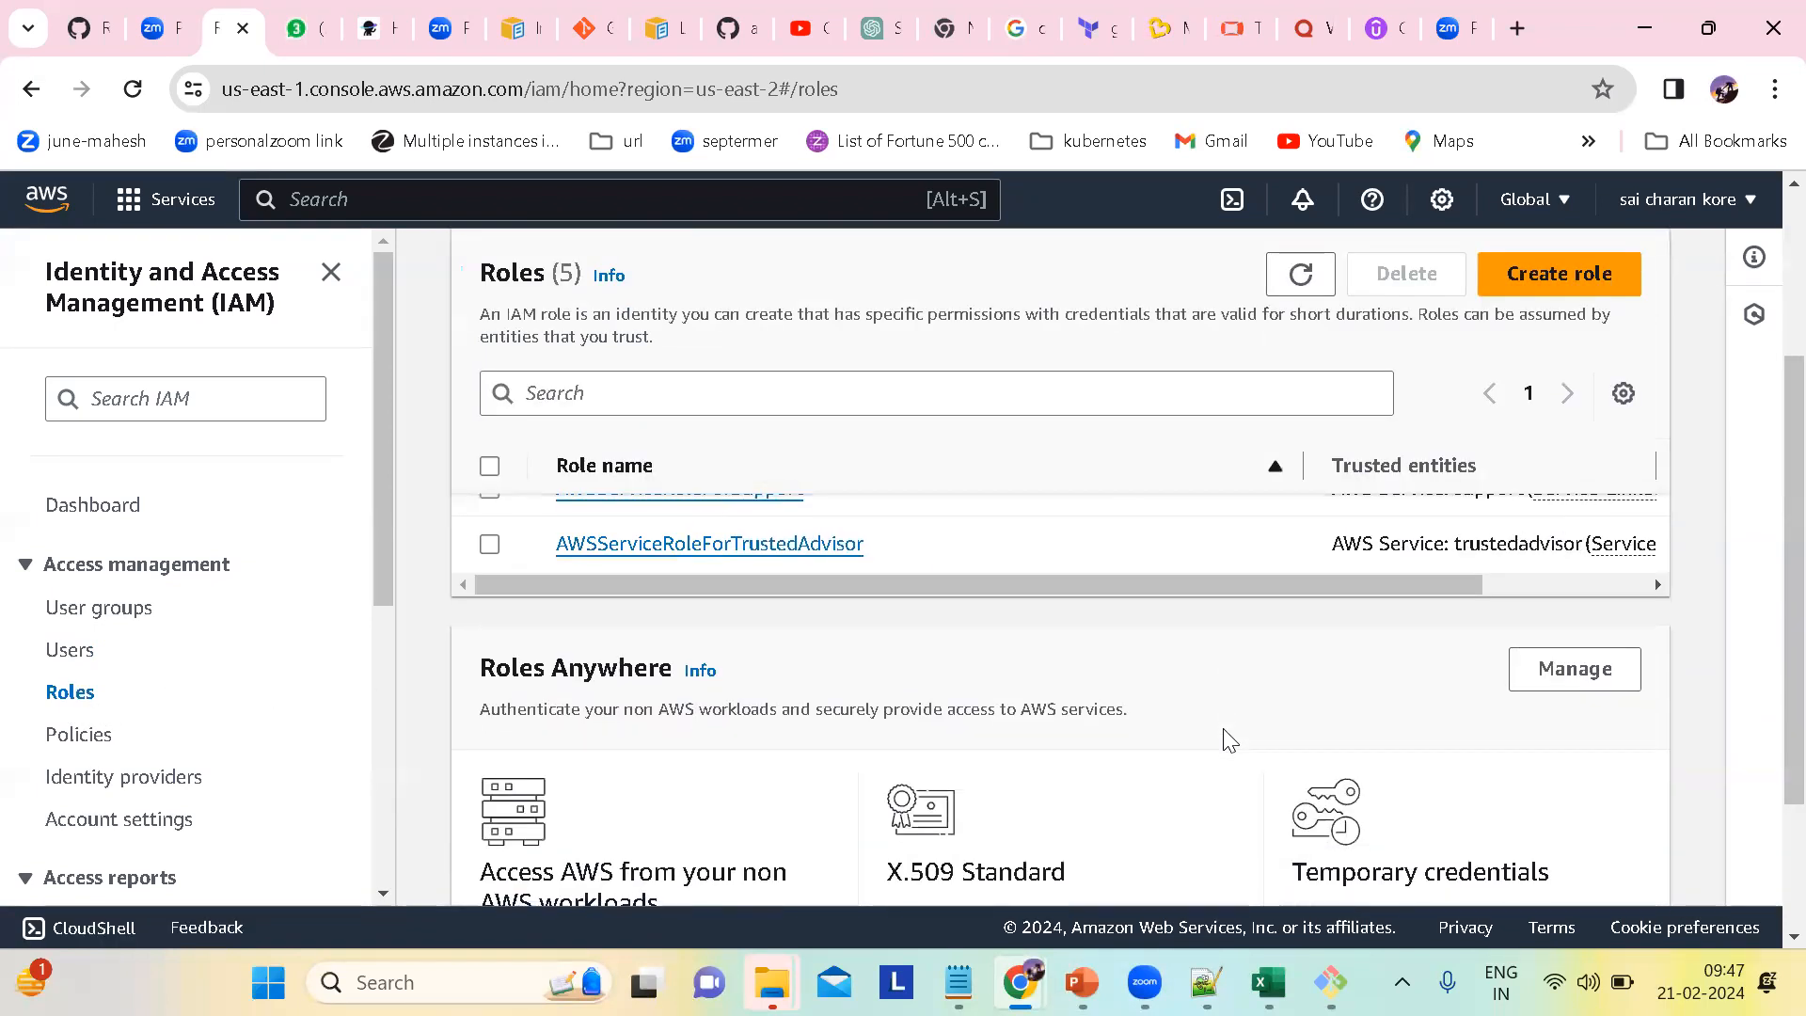
scroll(1228, 738, "up", 2)
scroll(1213, 705, "right", 3)
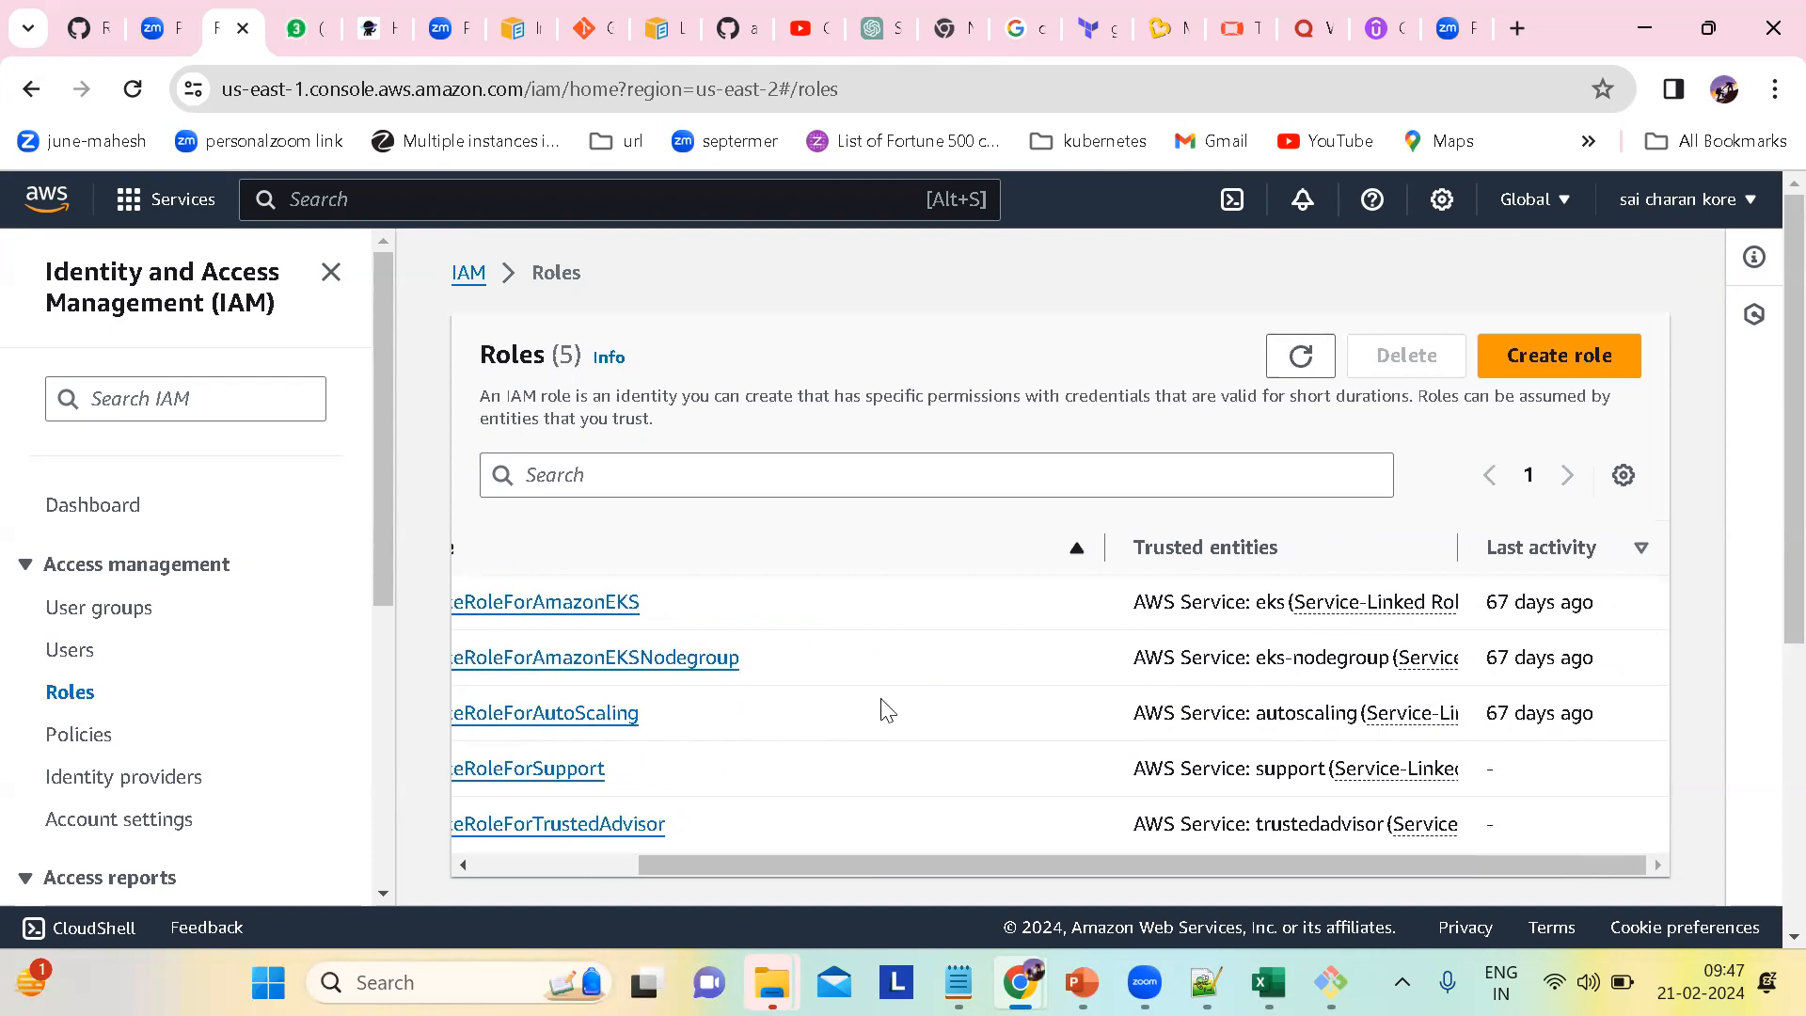
scroll(887, 712, "left", 3)
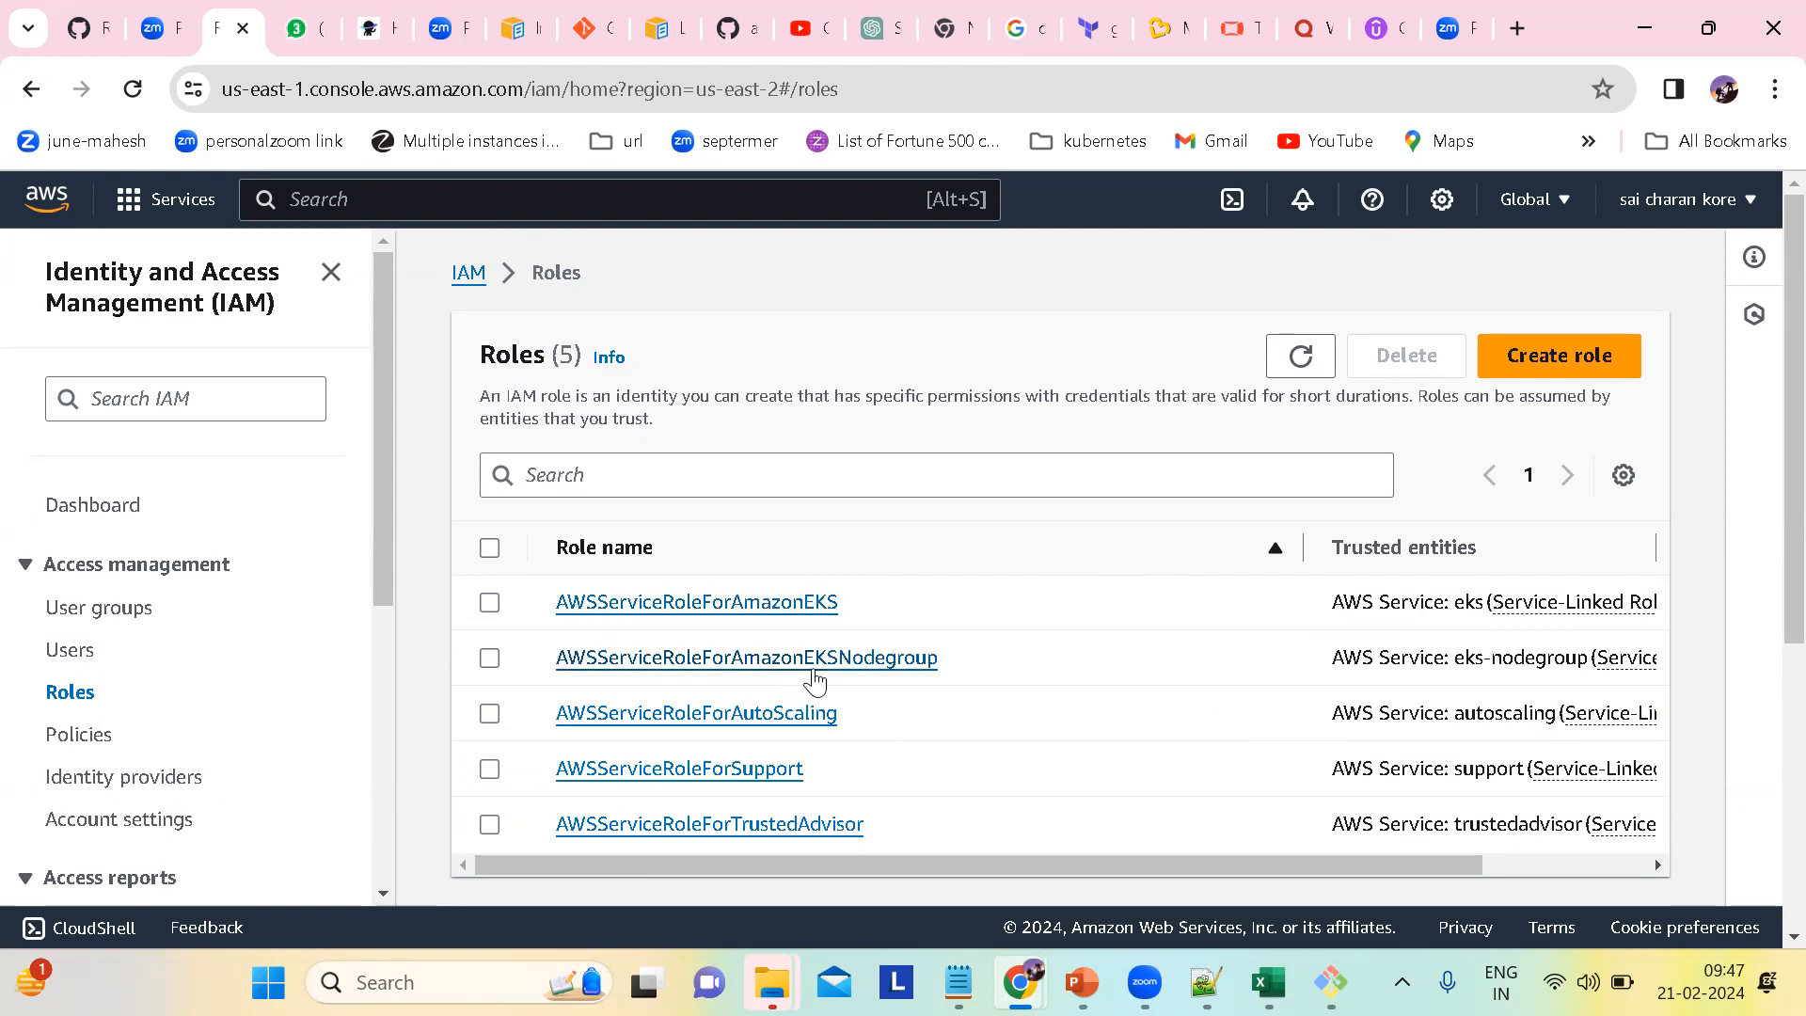
scroll(911, 667, "right", 1)
scroll(911, 667, "right", 1)
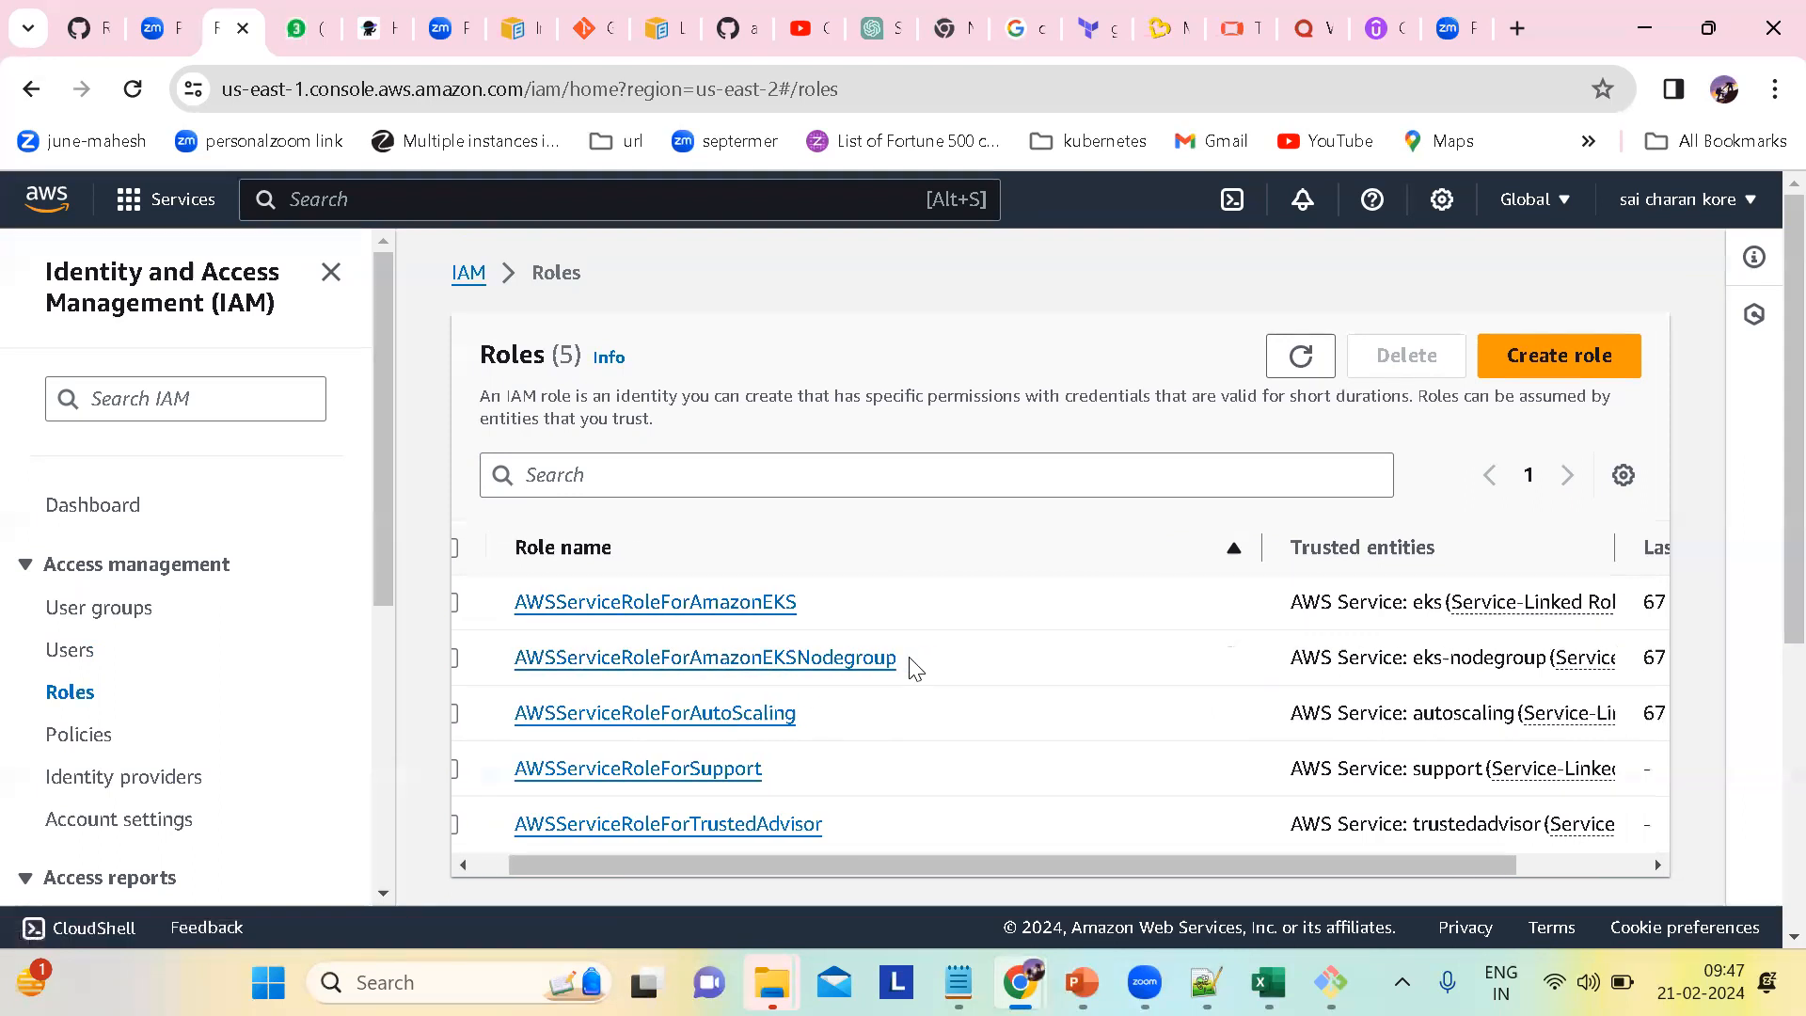
scroll(946, 681, "right", 3)
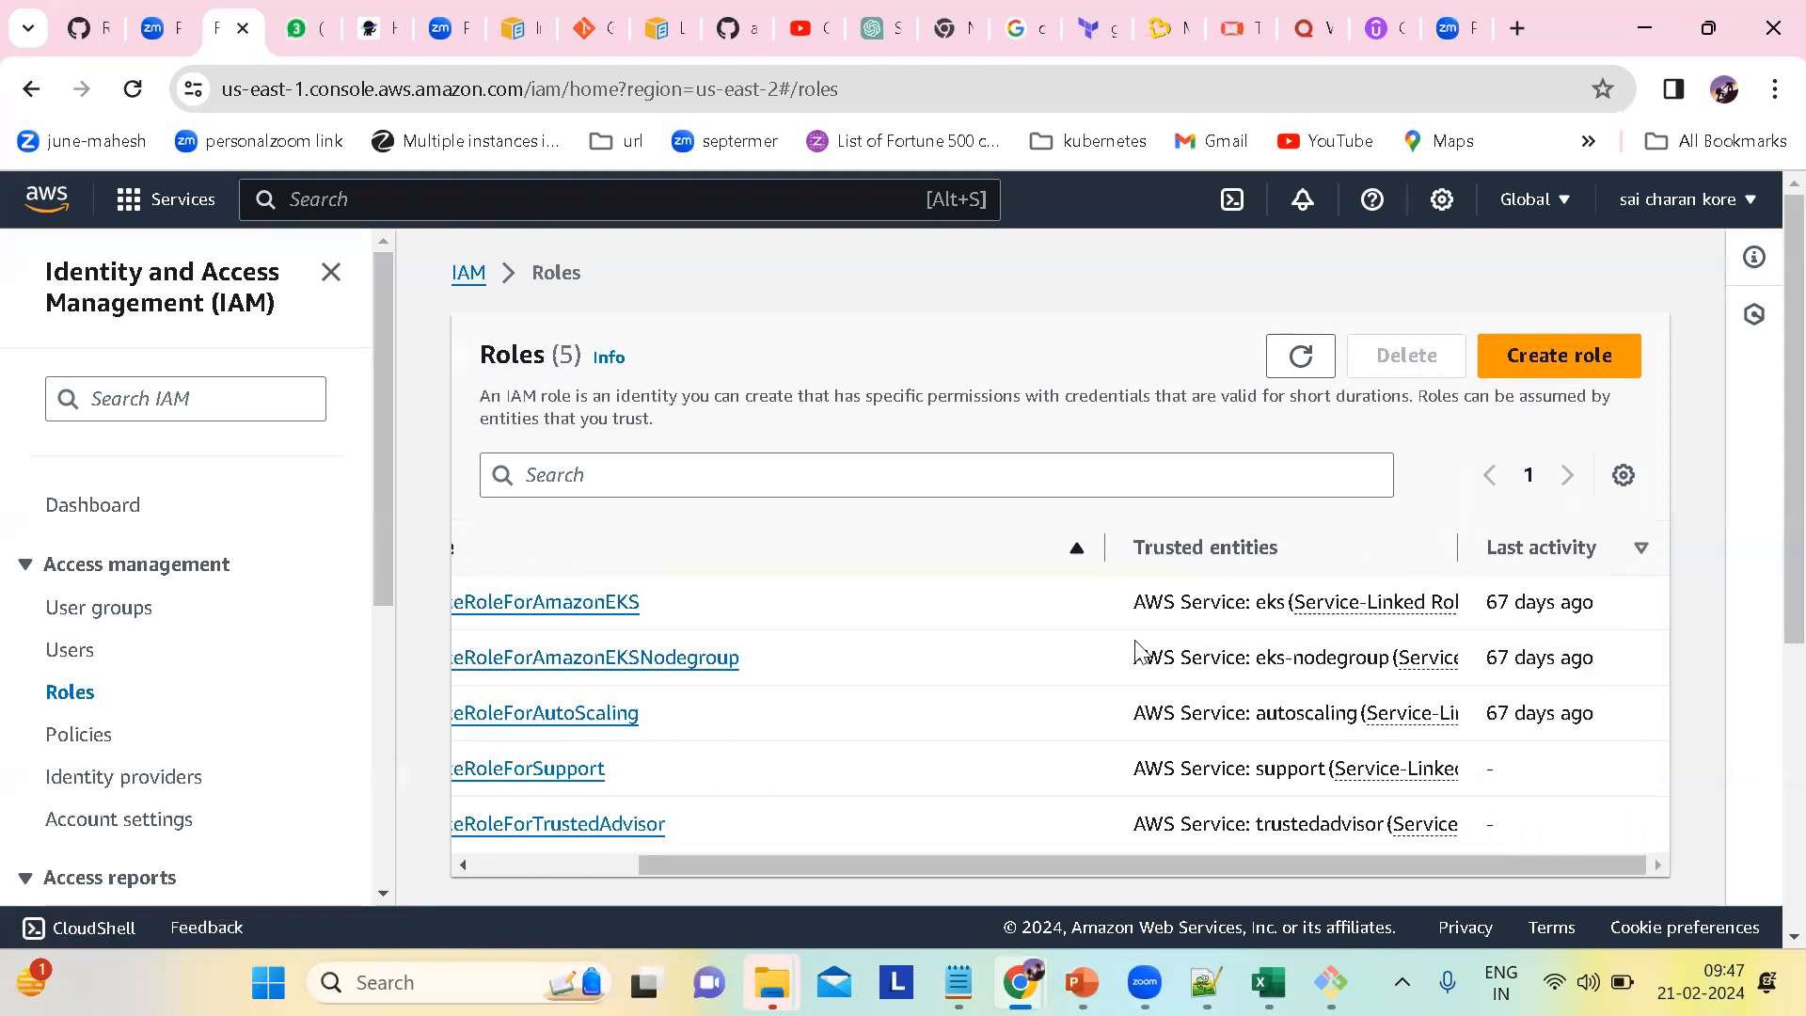
scroll(899, 666, "left", 5)
scroll(1007, 653, "down", 1)
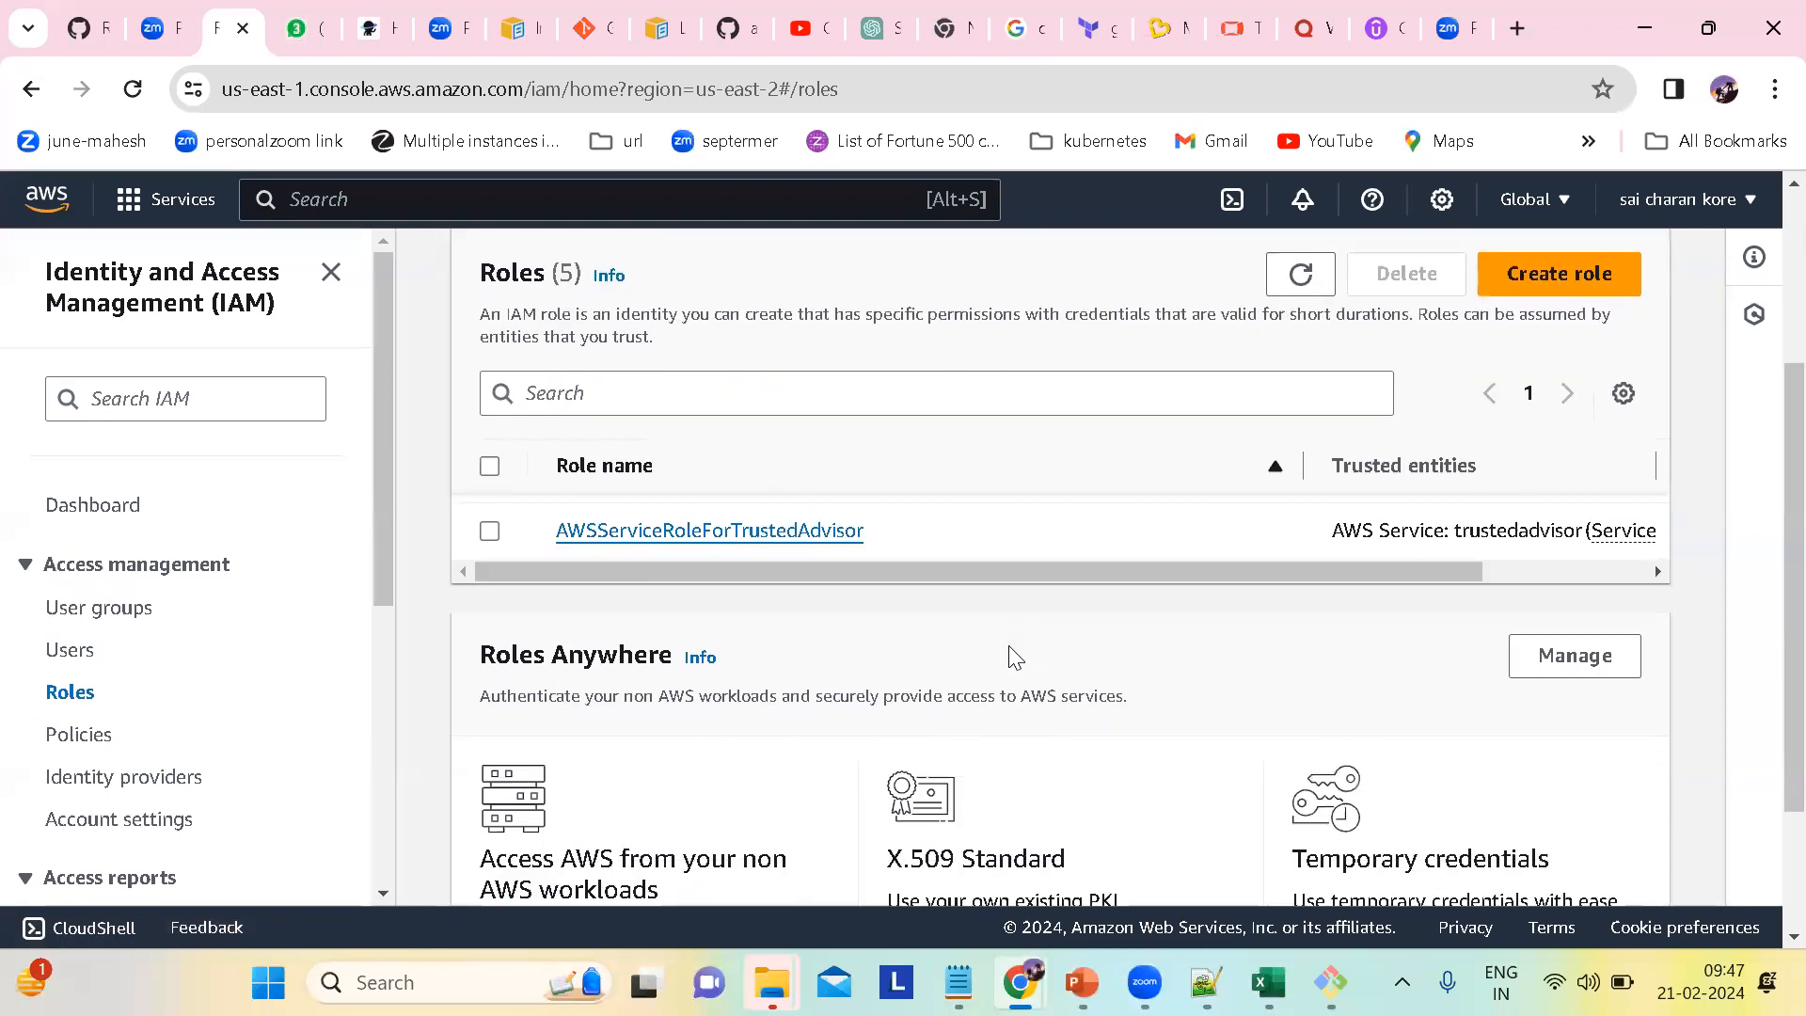
Step: Review the existing service-linked roles' trusted entities and last activity, and start creating a new role
scroll(1014, 657, "up", 1)
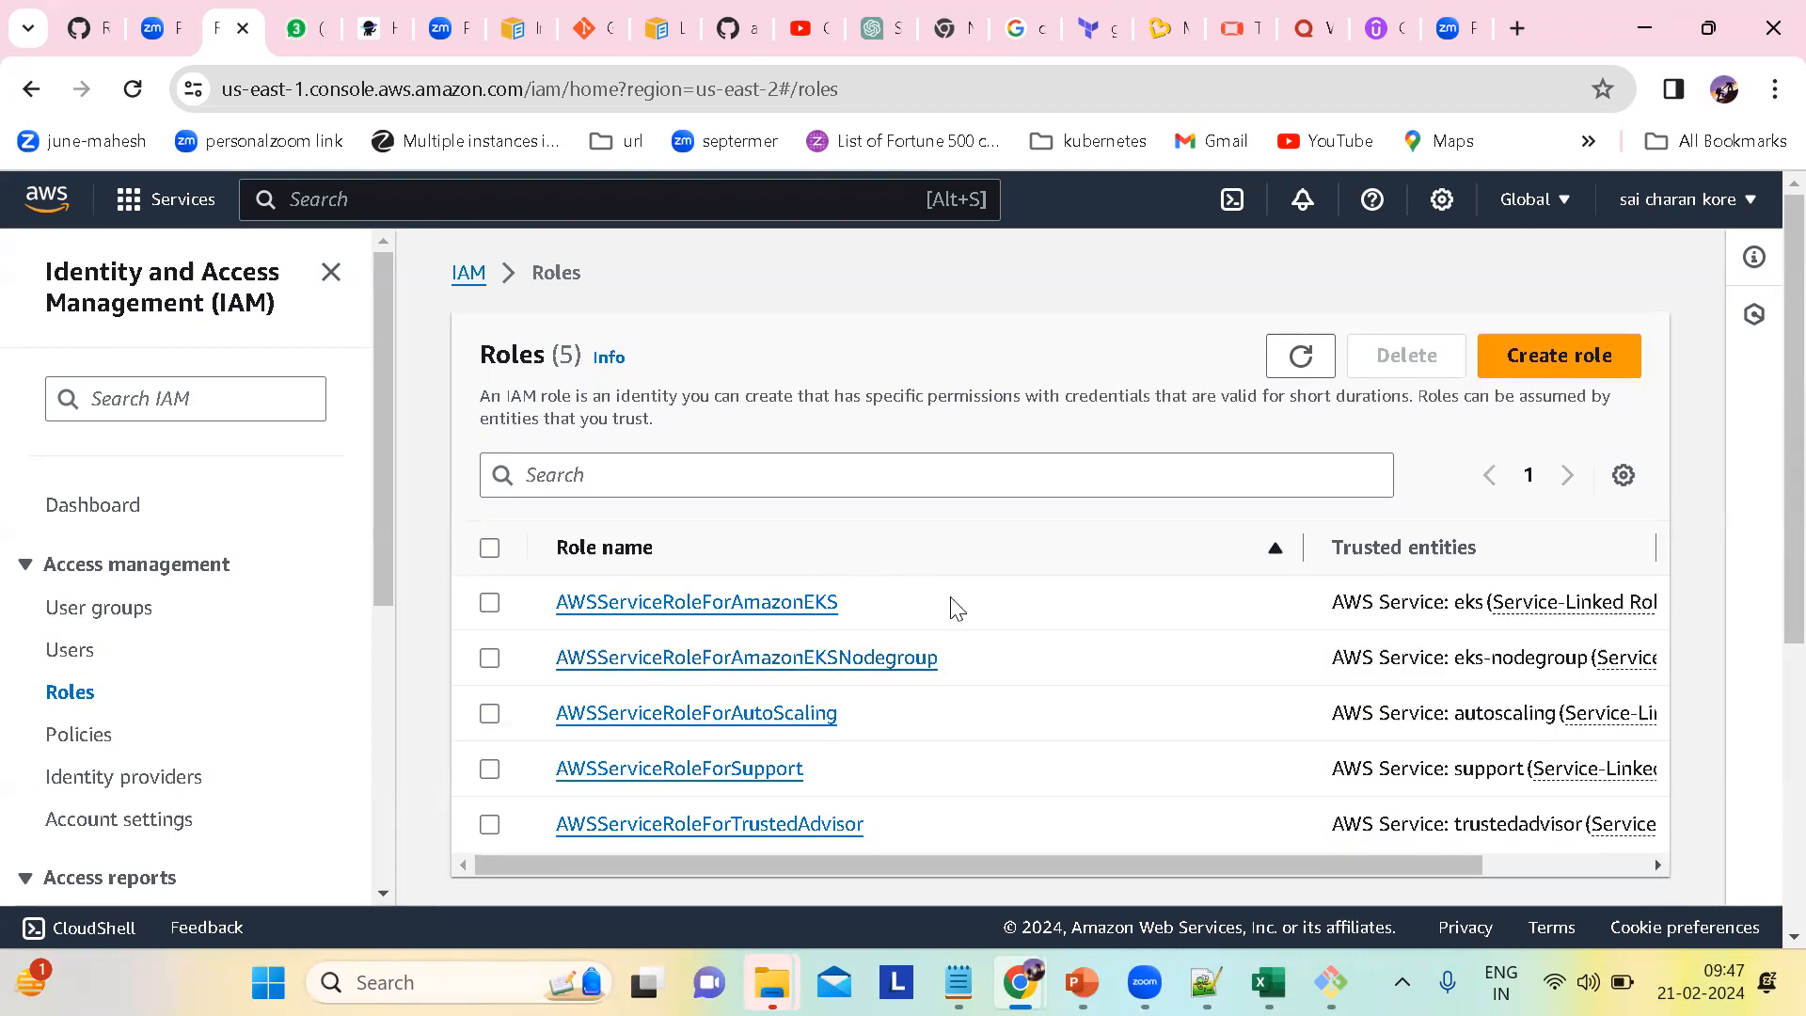
scroll(762, 748, "down", 1)
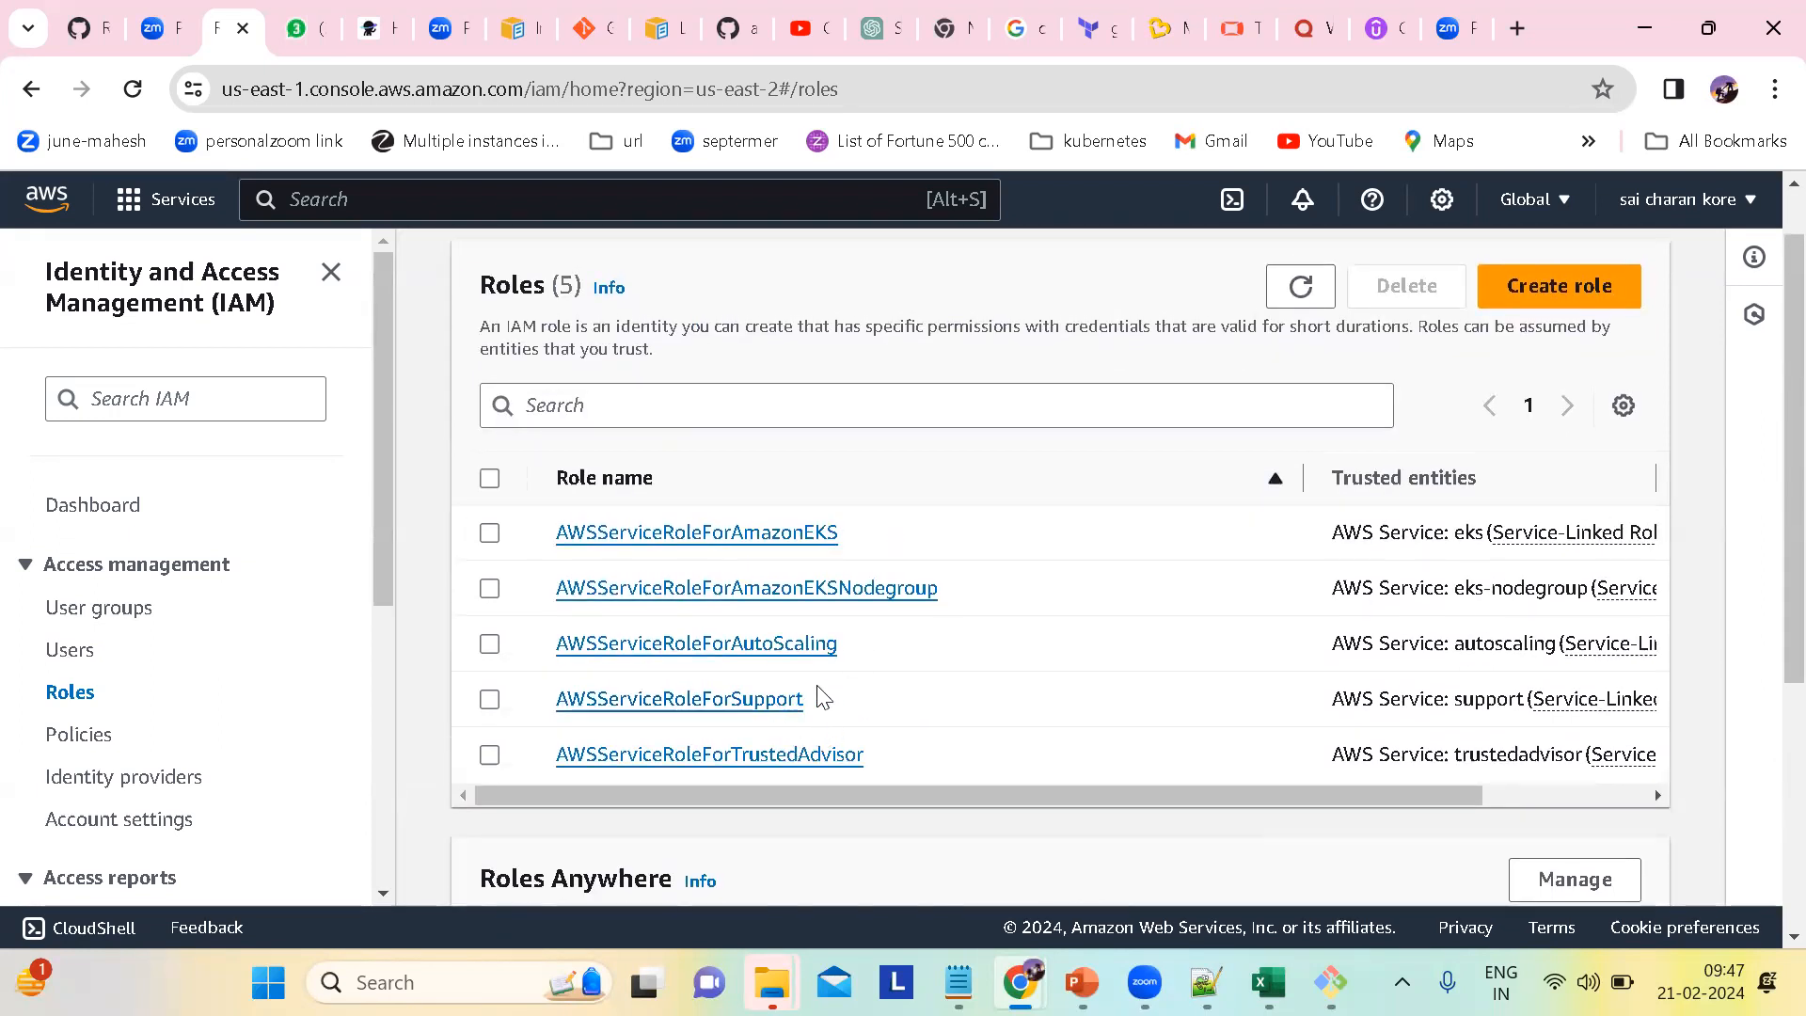
scroll(990, 703, "right", 3)
scroll(771, 697, "left", 3)
scroll(824, 723, "right", 3)
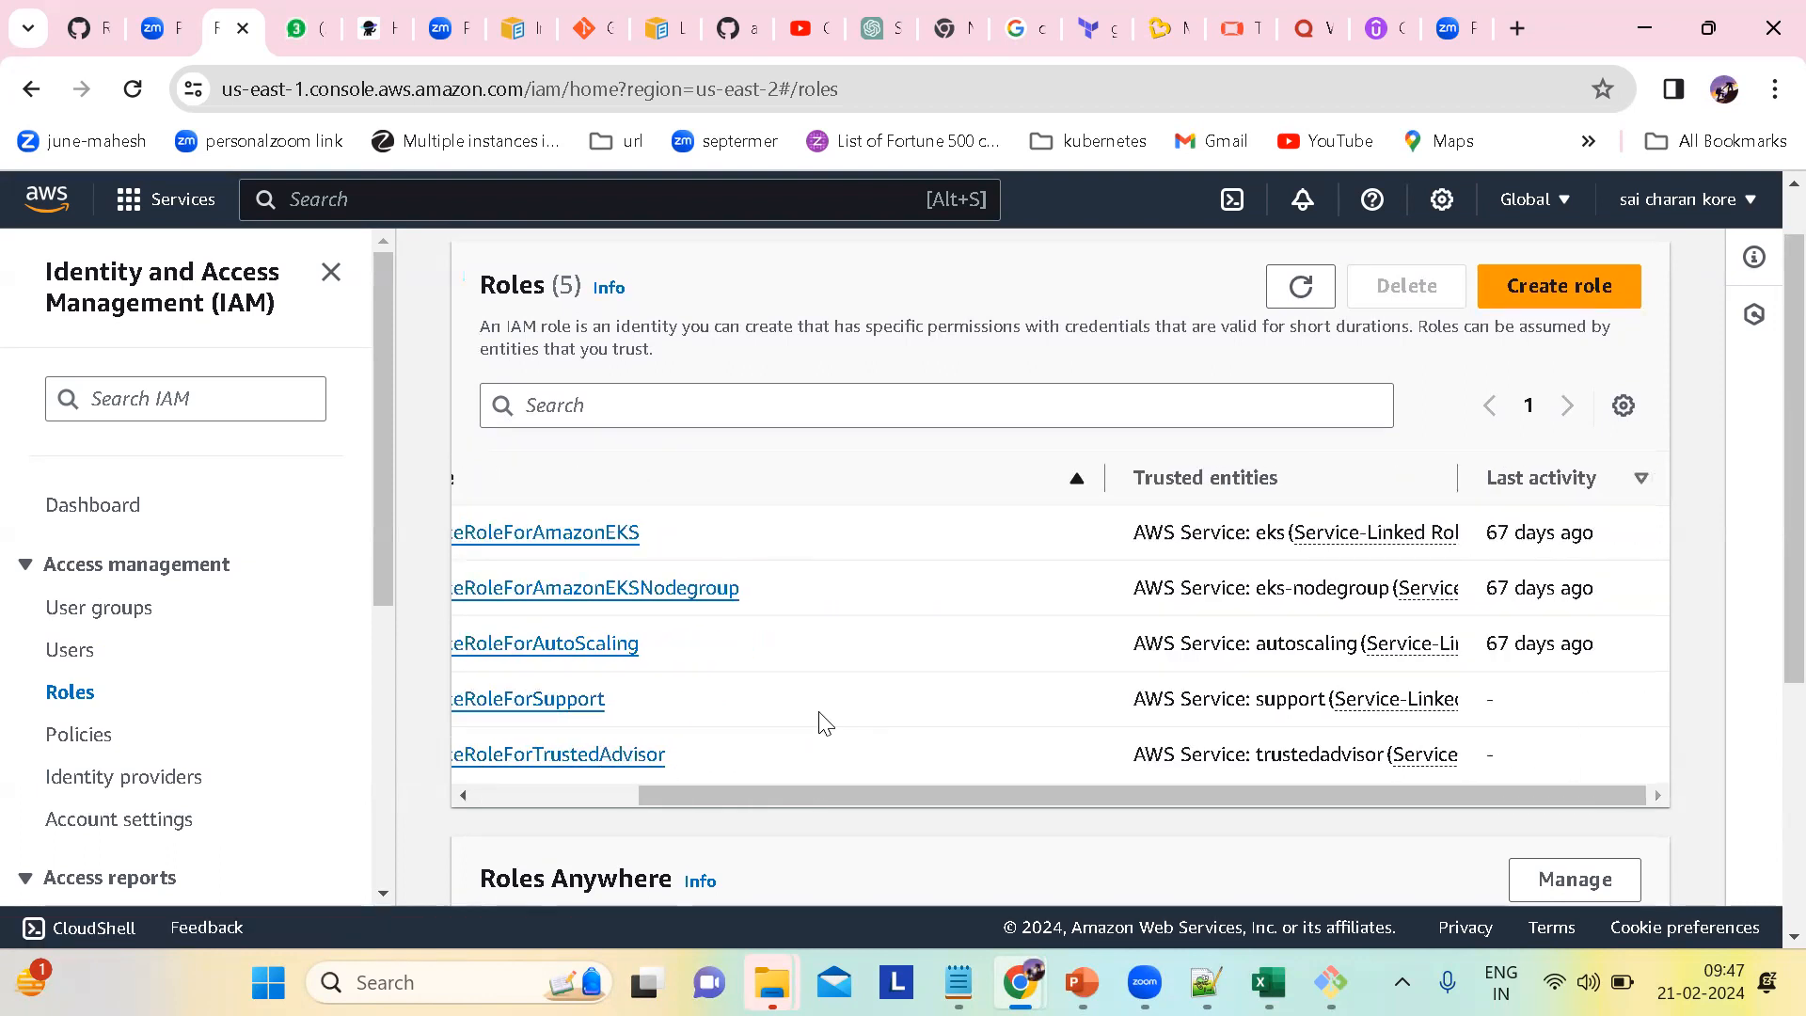
scroll(884, 674, "left", 2)
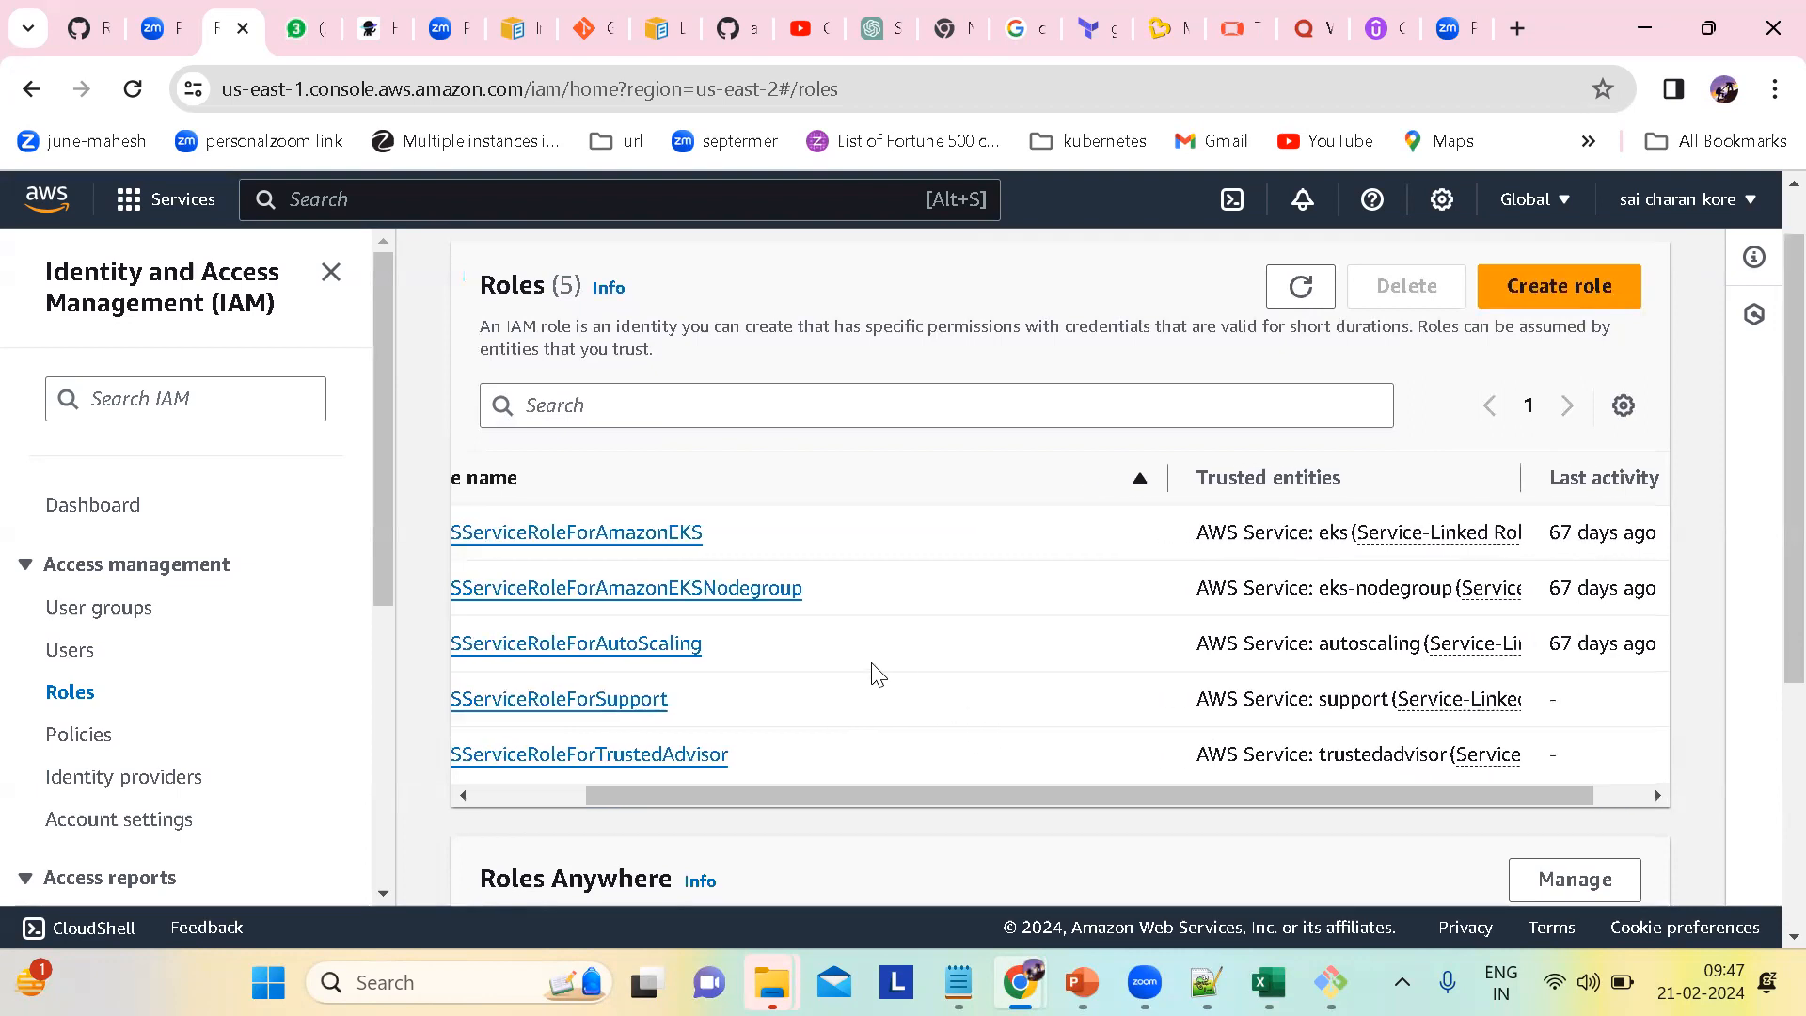
scroll(715, 654, "left", 1)
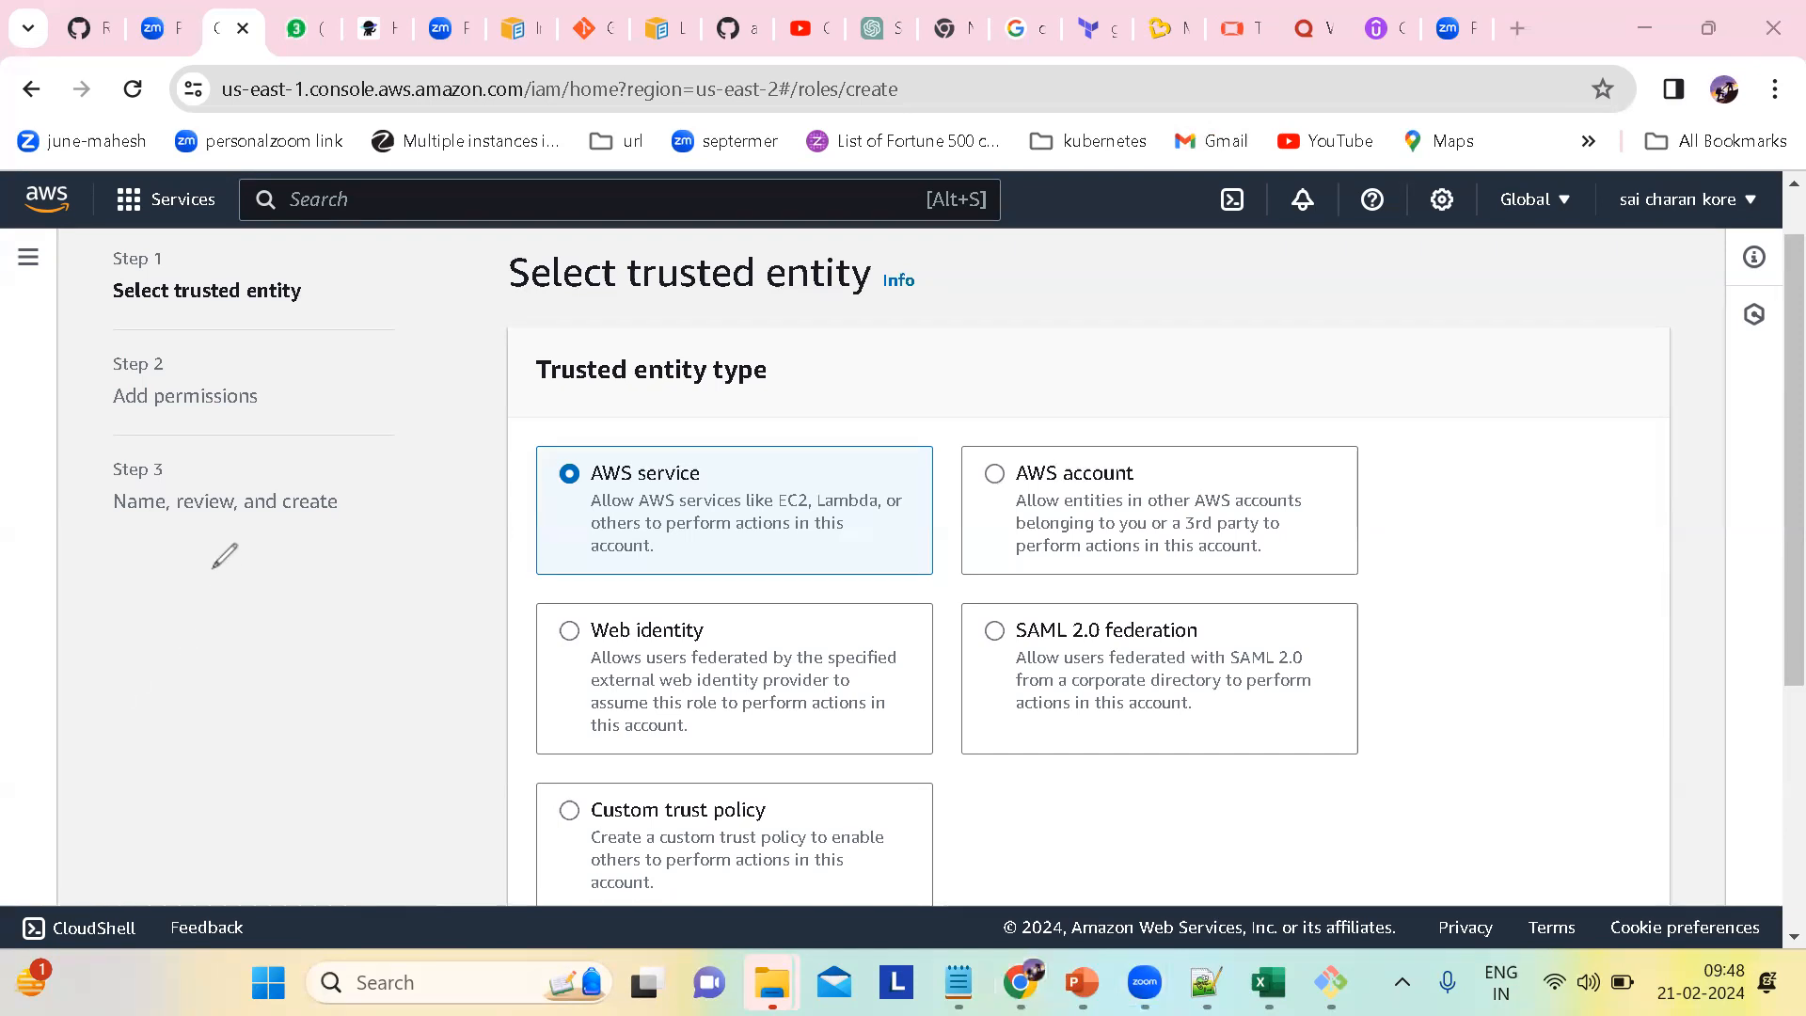
Step: Annotate the trusted entity page with linked boxes labelled A, E and S3, and write an R over the A
mouse_move(335, 503)
left_mouse_down()
mouse_move(354, 590)
mouse_move(383, 488)
mouse_move(439, 572)
mouse_move(346, 589)
mouse_move(381, 525)
mouse_move(404, 558)
mouse_move(405, 539)
mouse_move(321, 694)
mouse_move(358, 646)
left_mouse_up()
mouse_move(348, 757)
left_mouse_down()
mouse_move(322, 694)
mouse_move(395, 700)
mouse_move(347, 758)
mouse_move(557, 665)
mouse_move(576, 694)
left_mouse_up()
mouse_move(545, 607)
left_mouse_down()
mouse_move(630, 571)
mouse_move(640, 670)
mouse_move(576, 678)
left_mouse_up()
mouse_move(342, 708)
left_mouse_down()
mouse_move(354, 740)
mouse_move(365, 721)
left_mouse_up()
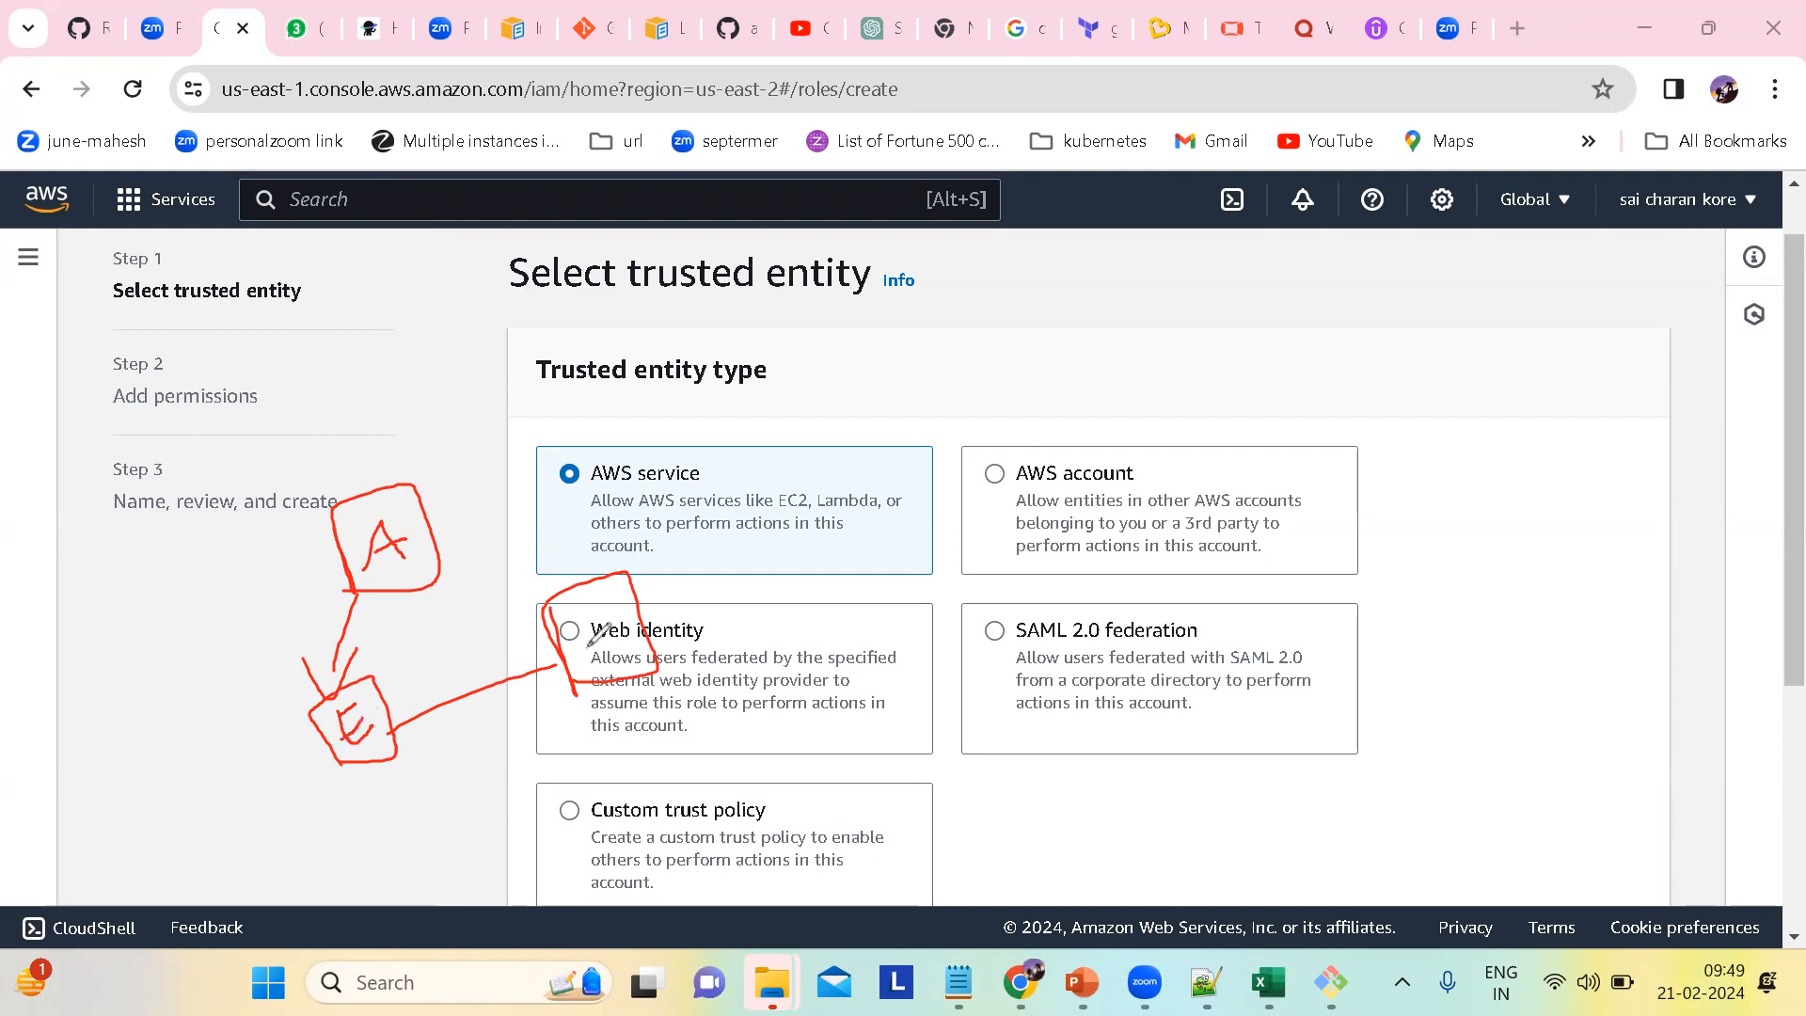
mouse_move(581, 628)
left_mouse_down()
mouse_move(618, 630)
mouse_move(591, 654)
mouse_move(670, 672)
mouse_move(630, 685)
left_mouse_up()
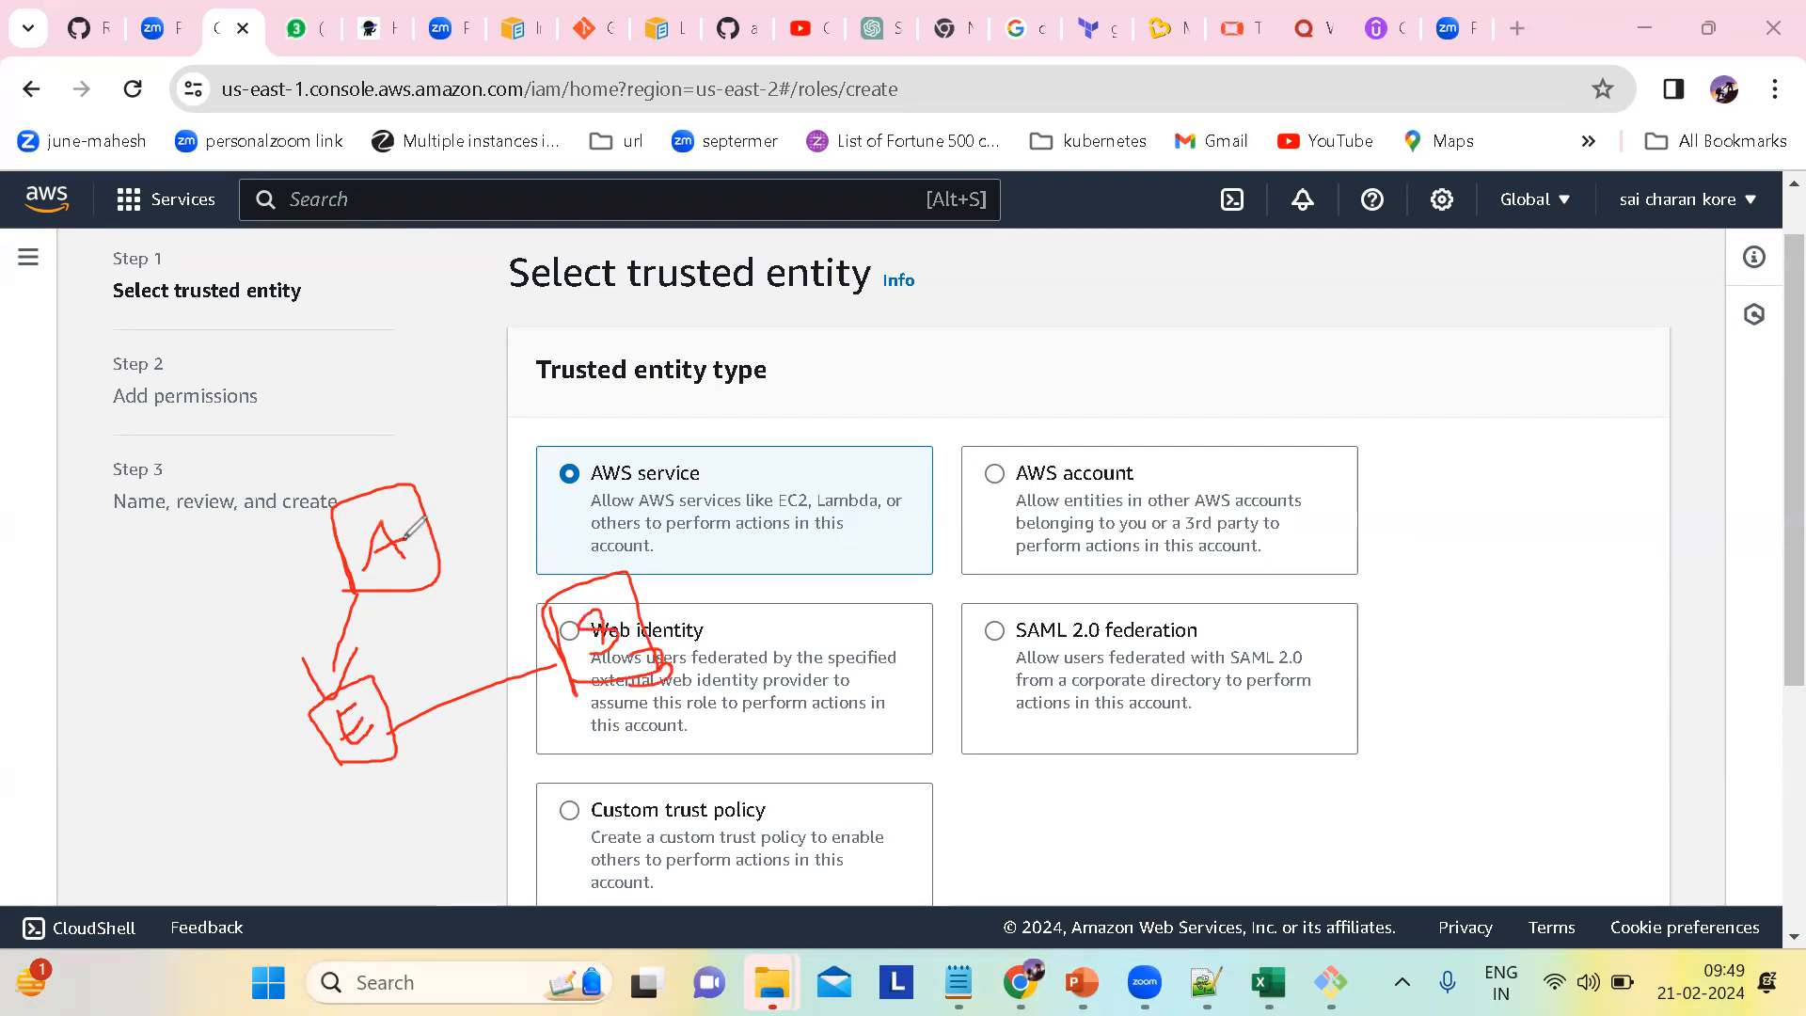
mouse_move(414, 518)
left_mouse_down()
mouse_move(389, 545)
mouse_move(439, 553)
mouse_move(393, 581)
mouse_move(364, 546)
mouse_move(428, 555)
mouse_move(437, 578)
left_mouse_up()
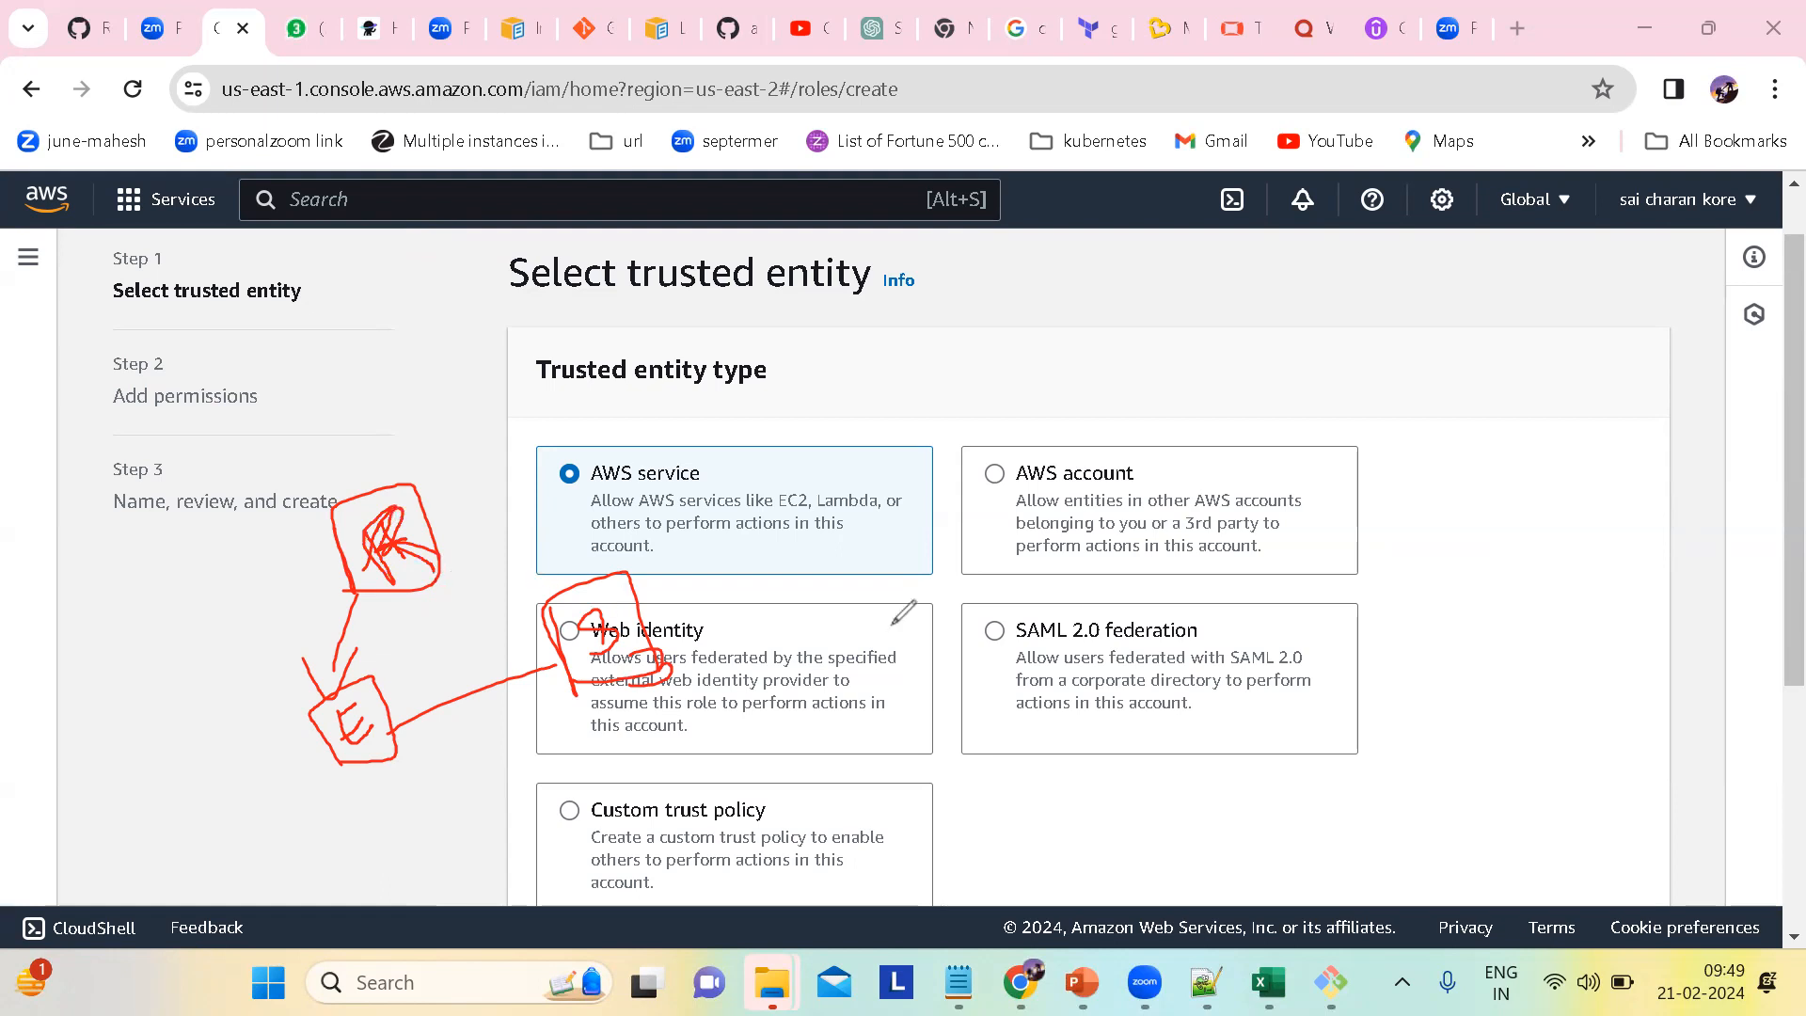
Step: Annotate a second diagram with an R above an AWS box linked to another box, and clear all drawings
mouse_move(1016, 518)
left_mouse_down()
mouse_move(1032, 580)
mouse_move(1023, 547)
mouse_move(1073, 567)
left_mouse_up()
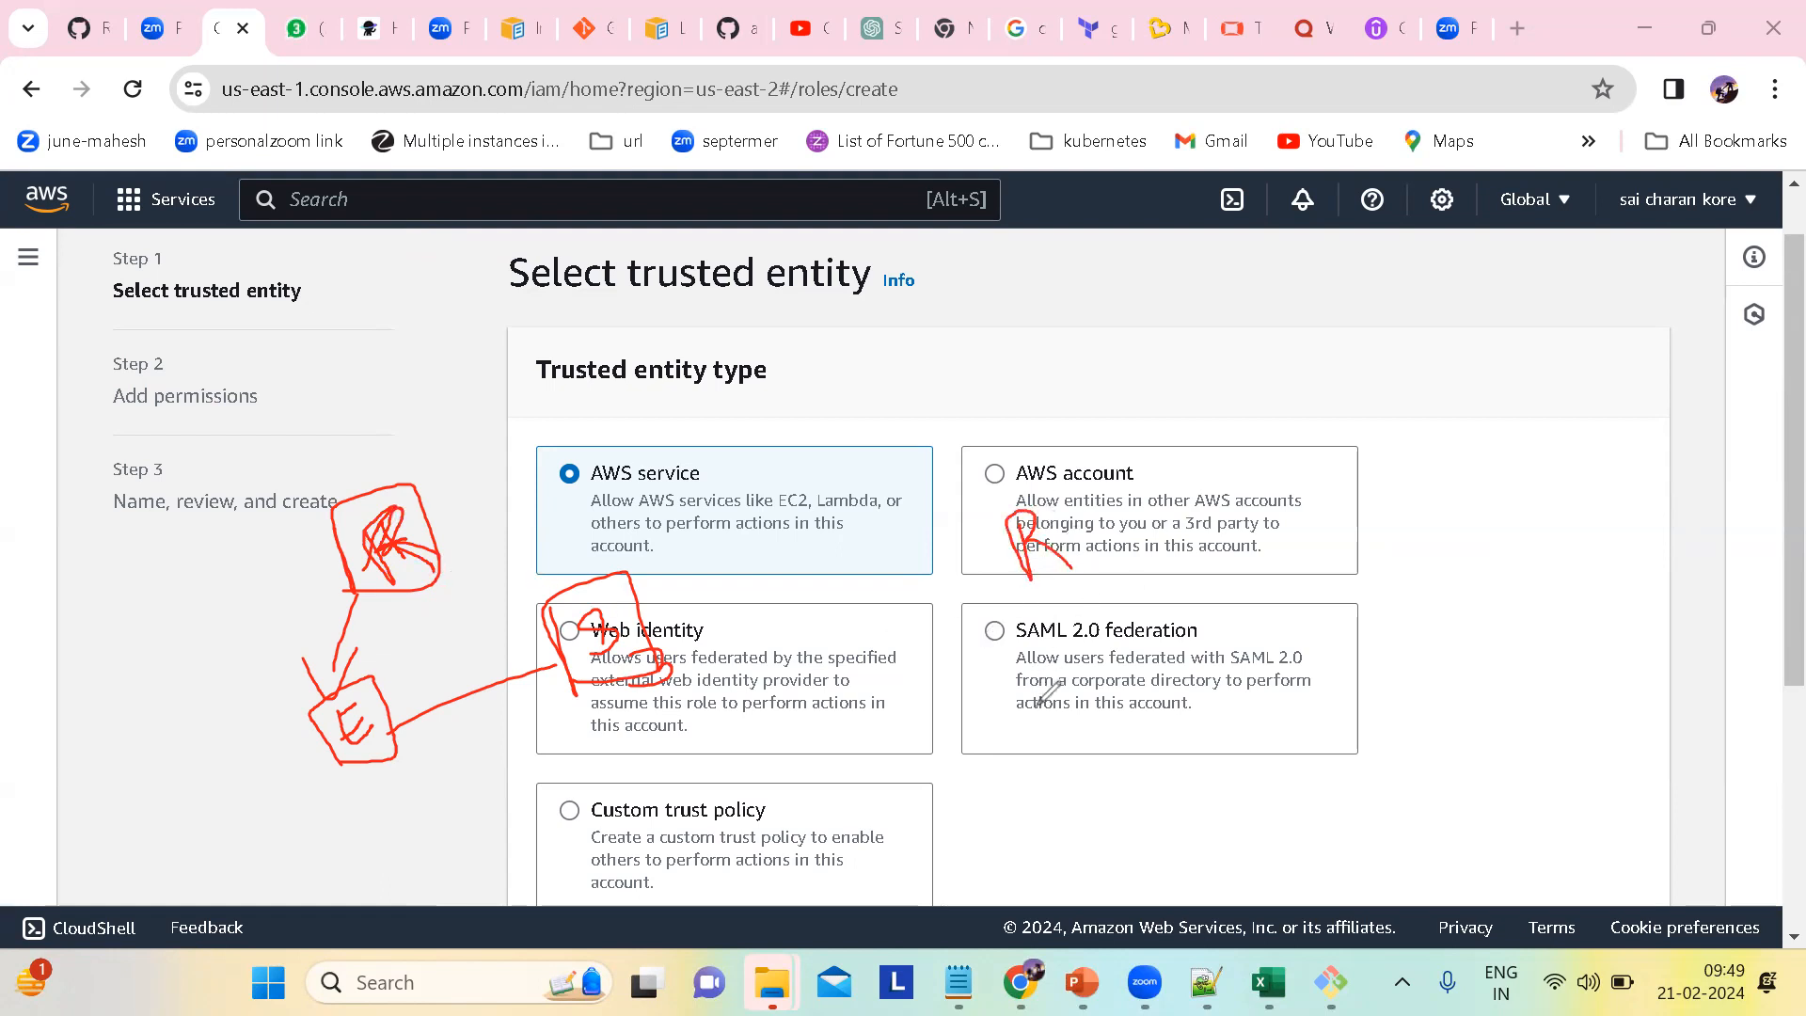
mouse_move(1035, 708)
left_mouse_down()
mouse_move(1026, 618)
mouse_move(1090, 677)
mouse_move(1035, 698)
left_mouse_up()
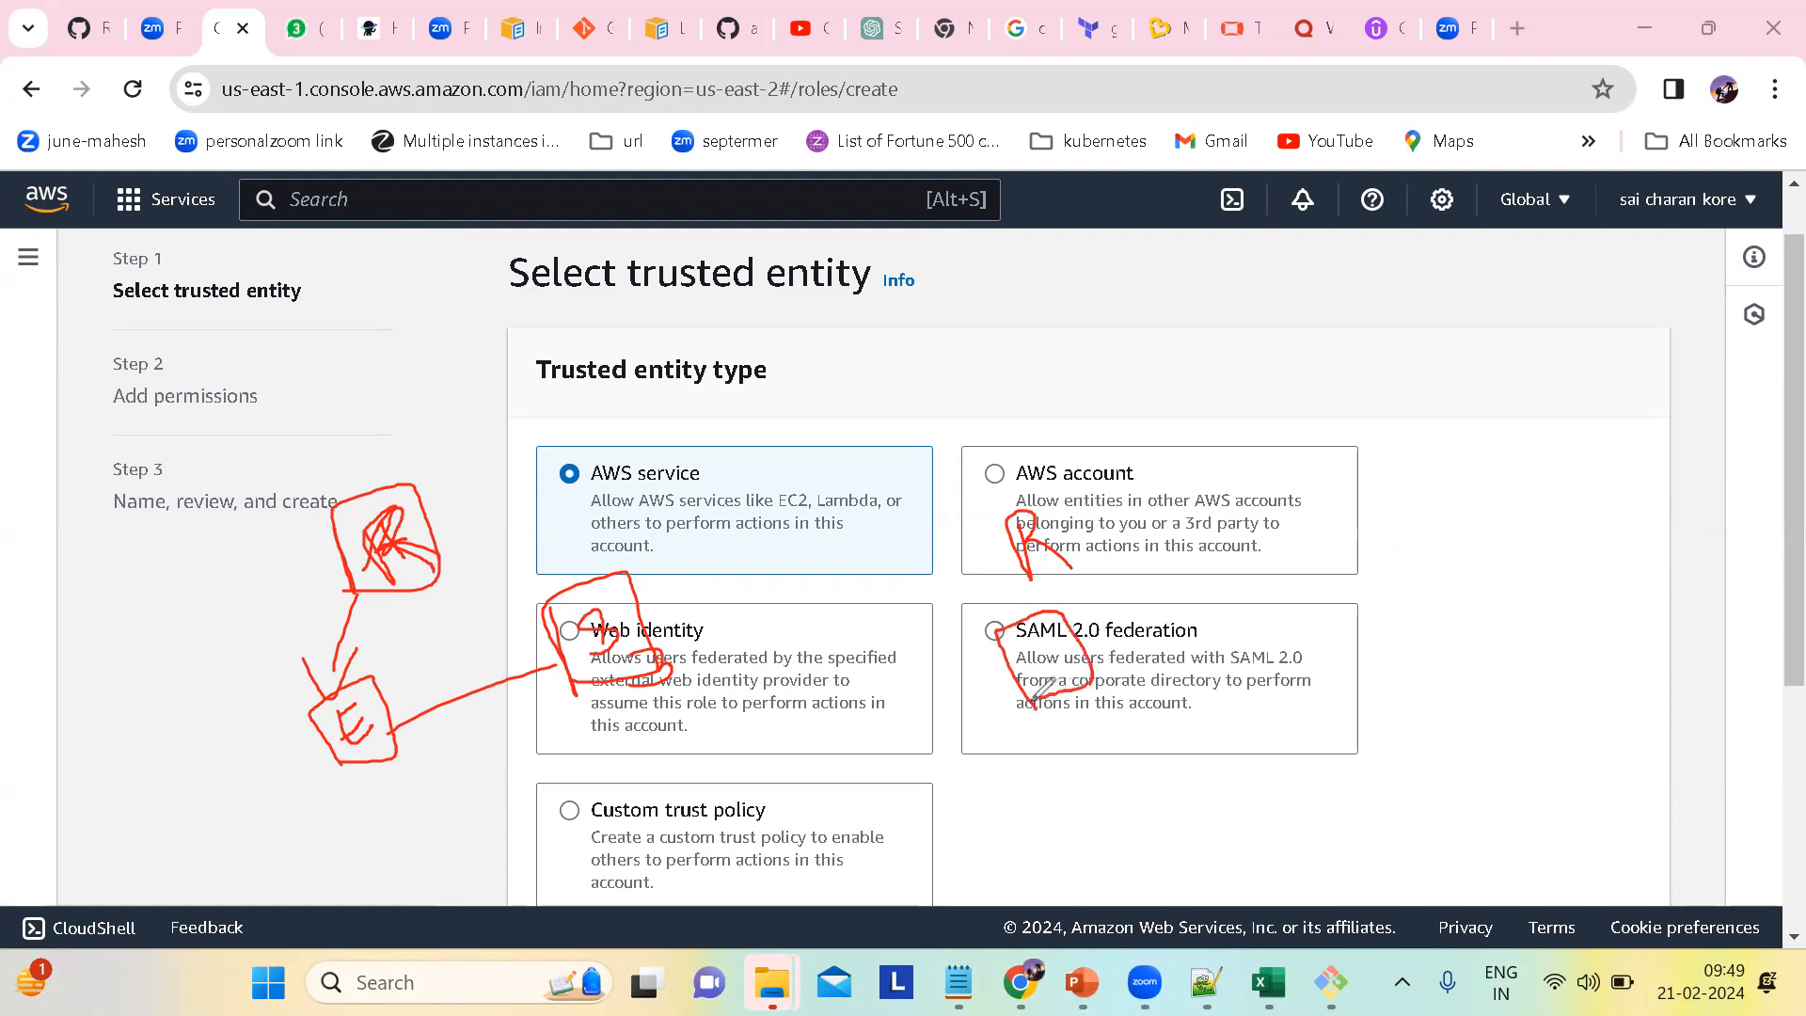
mouse_move(1058, 623)
left_mouse_down()
mouse_move(1034, 630)
mouse_move(1052, 655)
mouse_move(1027, 672)
left_mouse_up()
mouse_move(953, 710)
left_mouse_down()
mouse_move(952, 649)
mouse_move(985, 684)
mouse_move(967, 679)
mouse_move(977, 664)
mouse_move(999, 685)
mouse_move(1020, 617)
mouse_move(1216, 593)
mouse_move(1184, 536)
mouse_move(1326, 621)
mouse_move(1220, 674)
left_mouse_up()
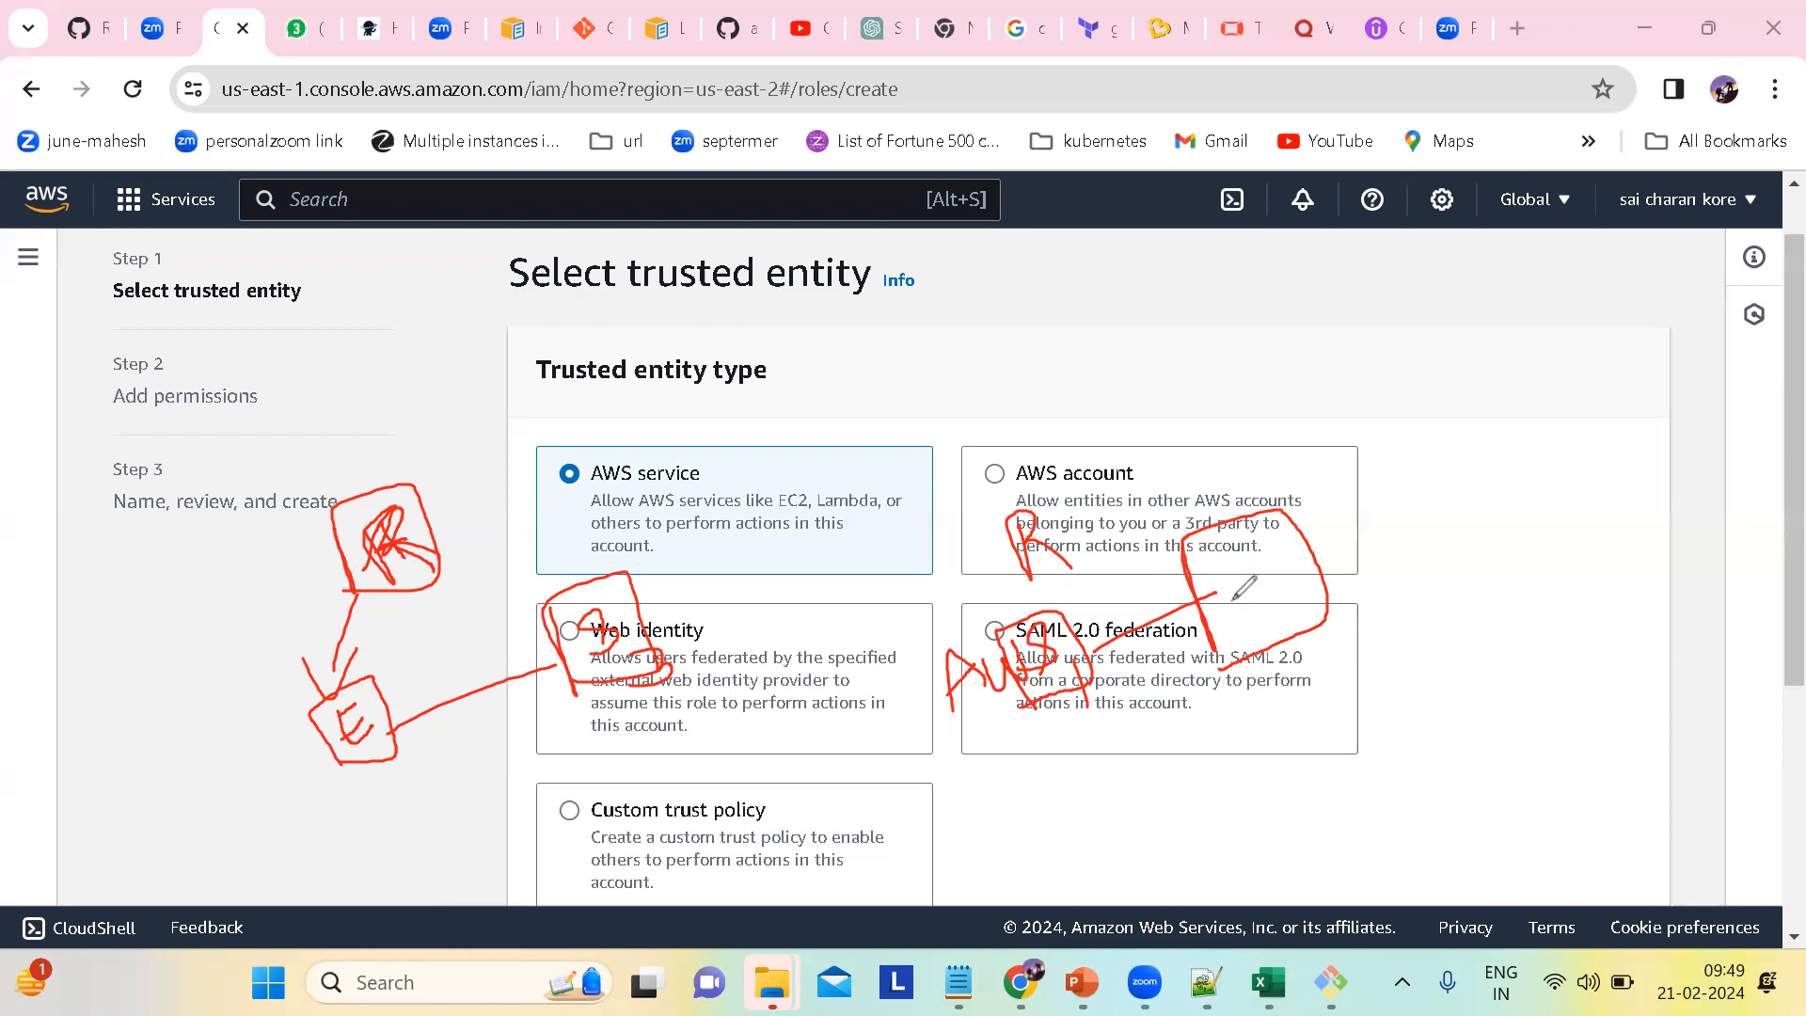
mouse_move(1040, 567)
left_mouse_down()
mouse_move(1041, 623)
mouse_move(1023, 620)
mouse_move(1072, 587)
left_mouse_up()
left_click(141, 668)
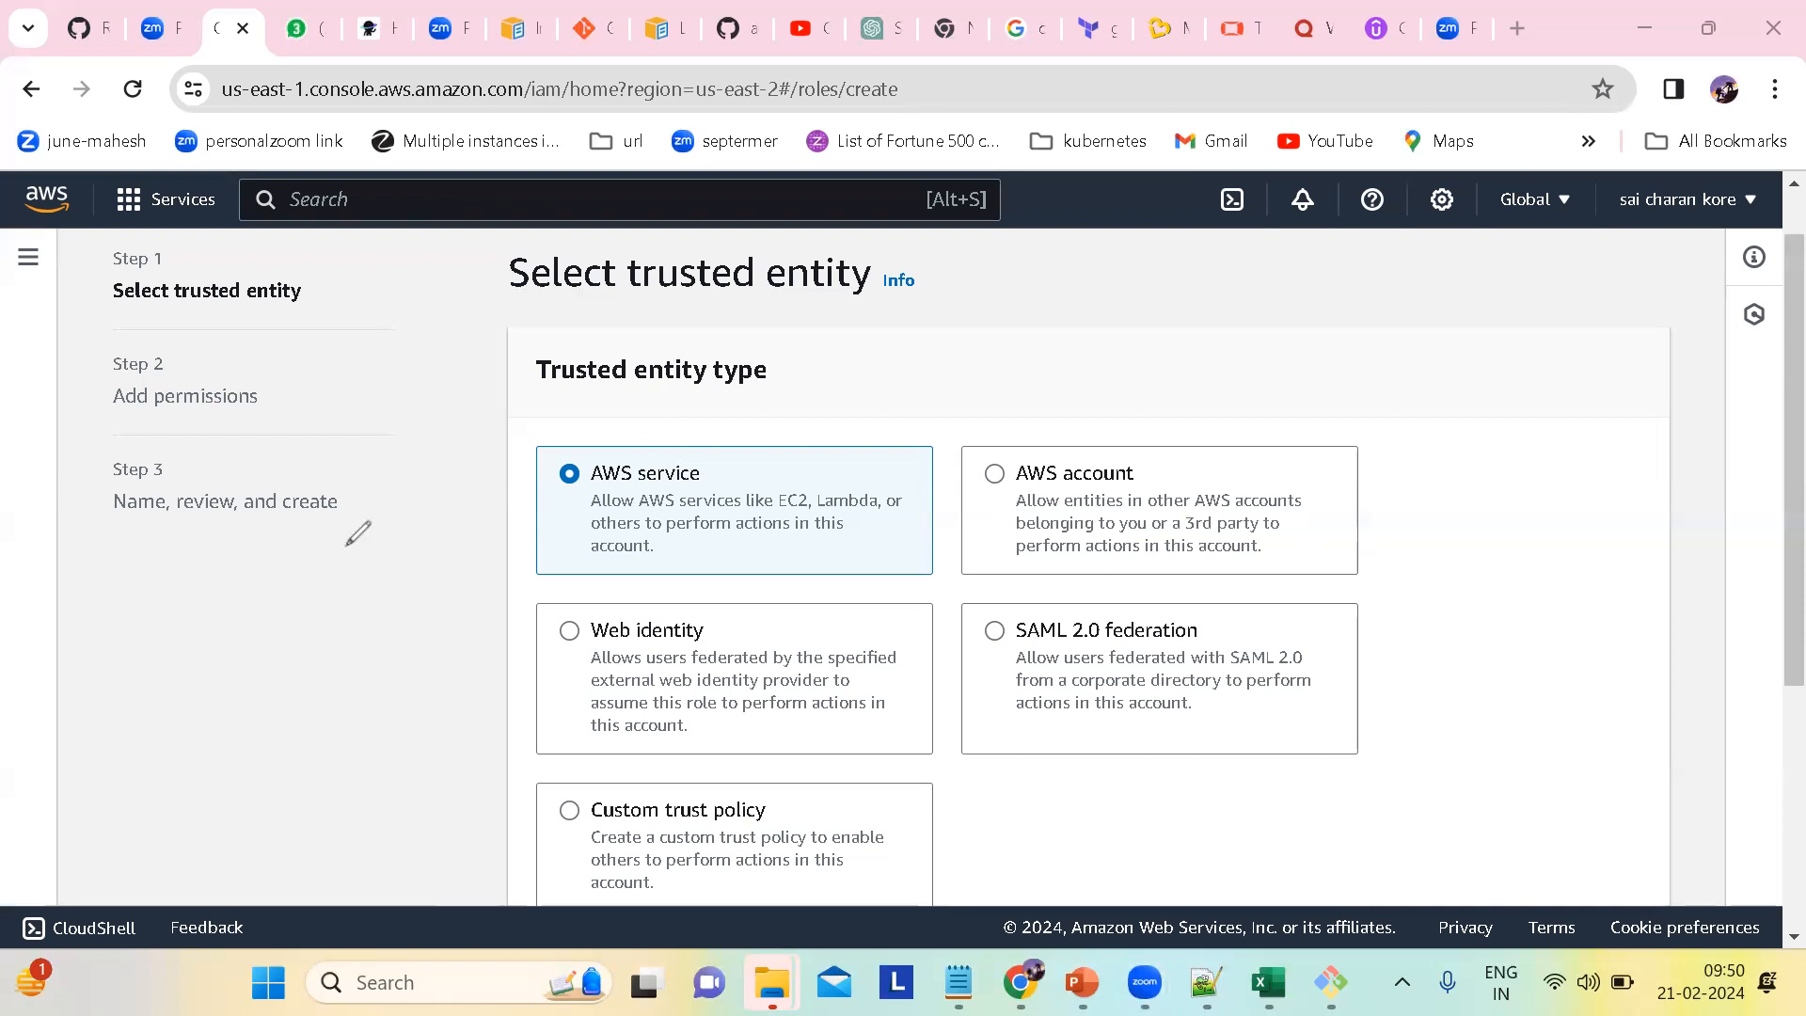
Step: Draw a box labelled R linked to an S3 box and another box below it, and clear all the annotations
mouse_move(331, 532)
left_mouse_down()
mouse_move(391, 514)
mouse_move(335, 621)
mouse_move(380, 599)
mouse_move(378, 541)
mouse_move(372, 574)
left_mouse_up()
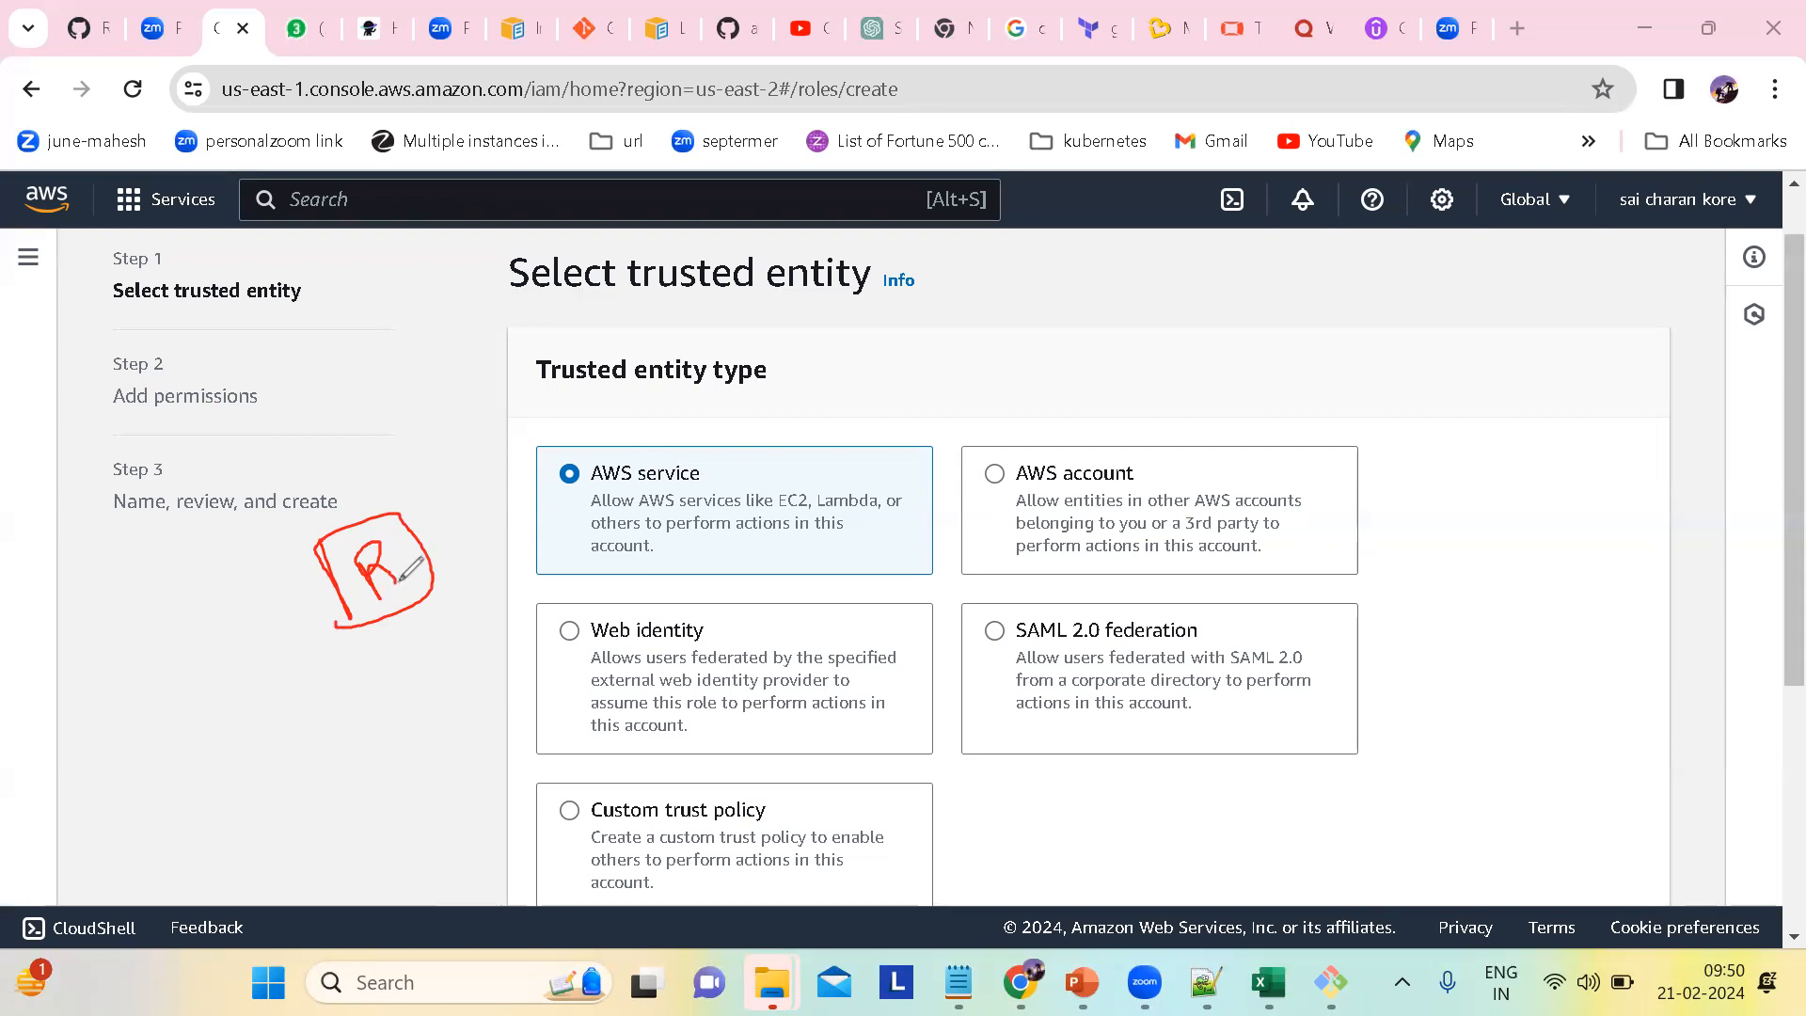
left_click_drag(421, 554, 590, 505)
left_click_drag(591, 433, 618, 539)
mouse_move(595, 440)
left_mouse_down()
mouse_move(674, 491)
mouse_move(608, 538)
left_mouse_up()
mouse_move(645, 465)
left_mouse_down()
mouse_move(628, 511)
mouse_move(664, 546)
left_mouse_up()
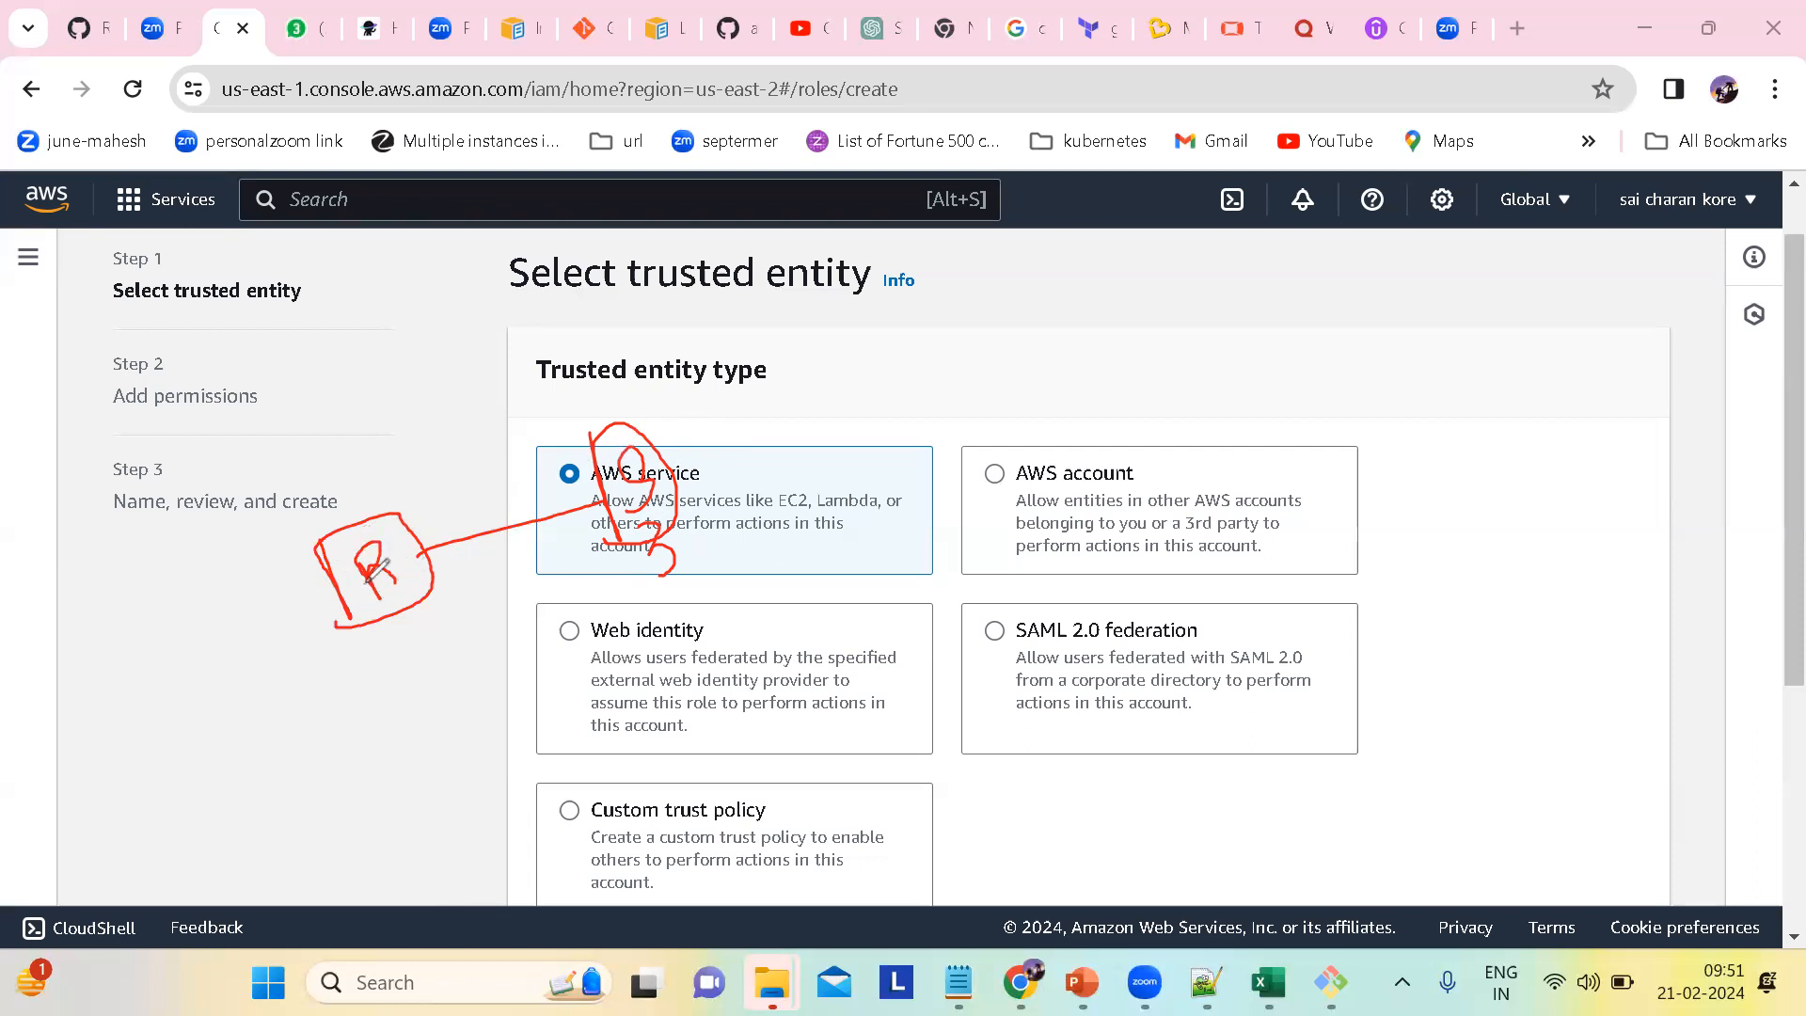
left_click_drag(376, 619, 392, 856)
mouse_move(350, 760)
left_mouse_down()
mouse_move(432, 726)
mouse_move(476, 796)
mouse_move(374, 858)
left_mouse_up()
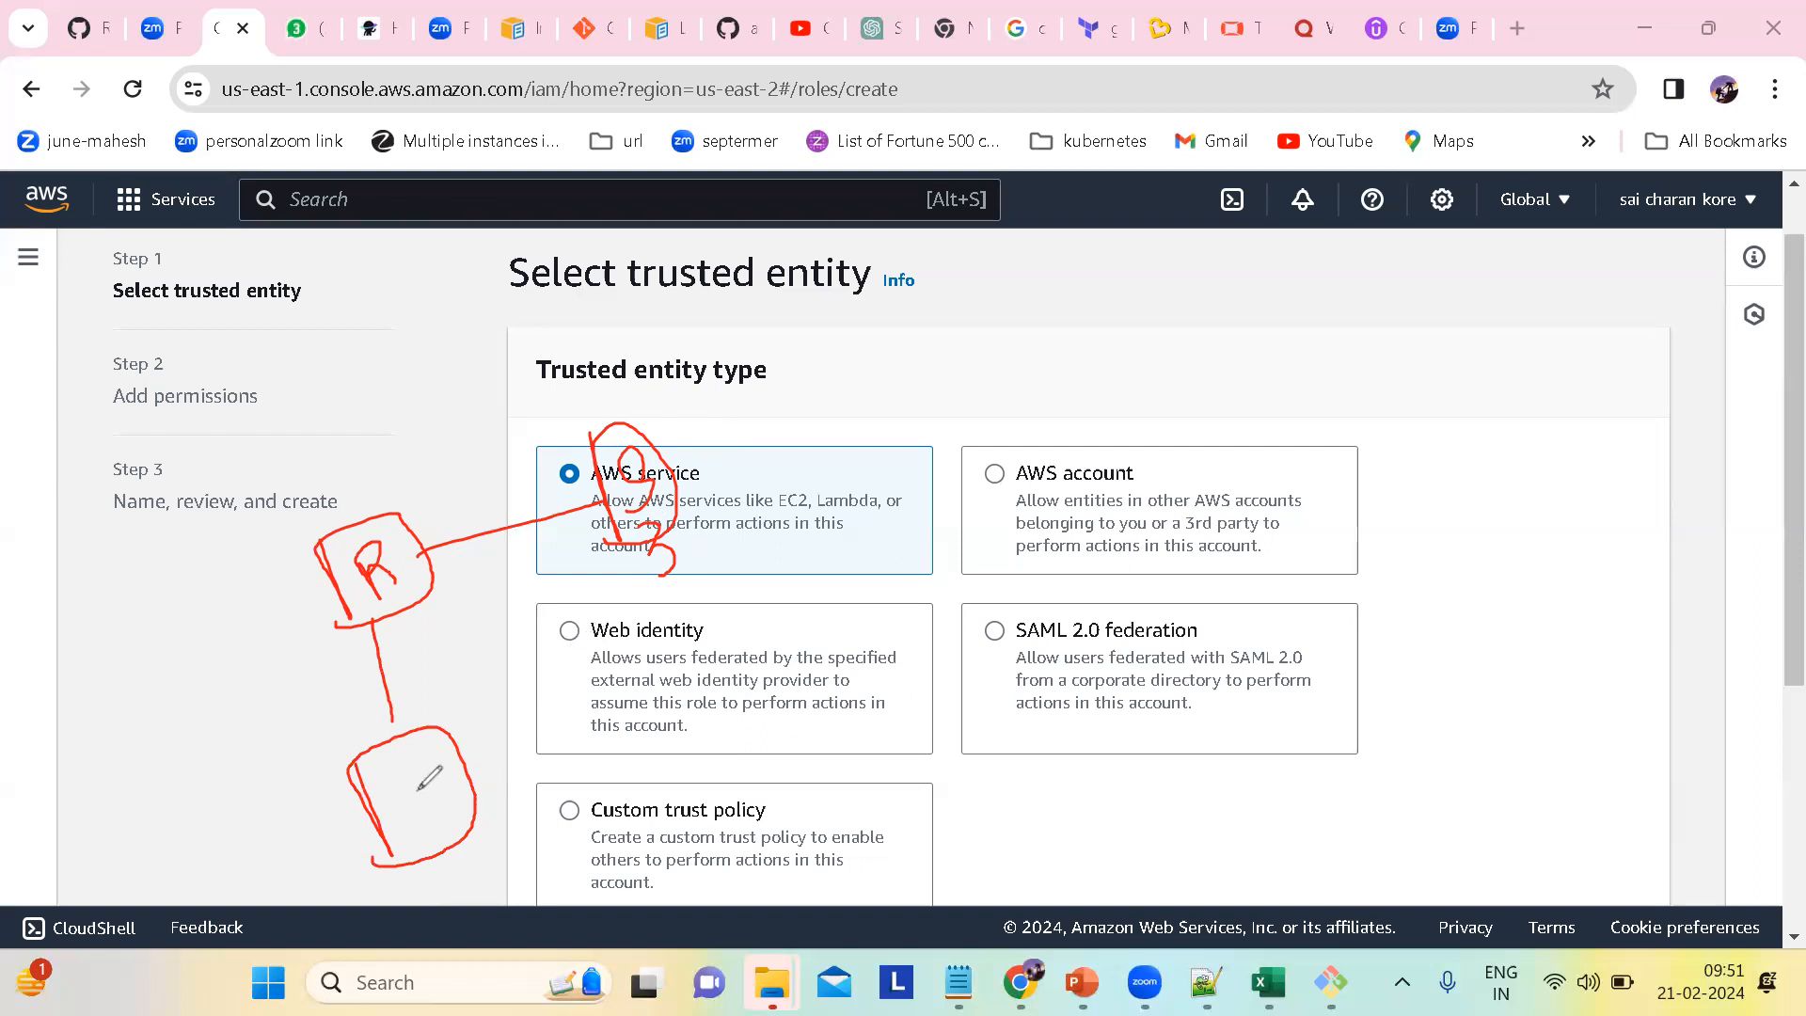
mouse_move(398, 788)
left_mouse_down()
mouse_move(438, 842)
mouse_move(400, 875)
mouse_move(480, 851)
mouse_move(458, 811)
left_mouse_up()
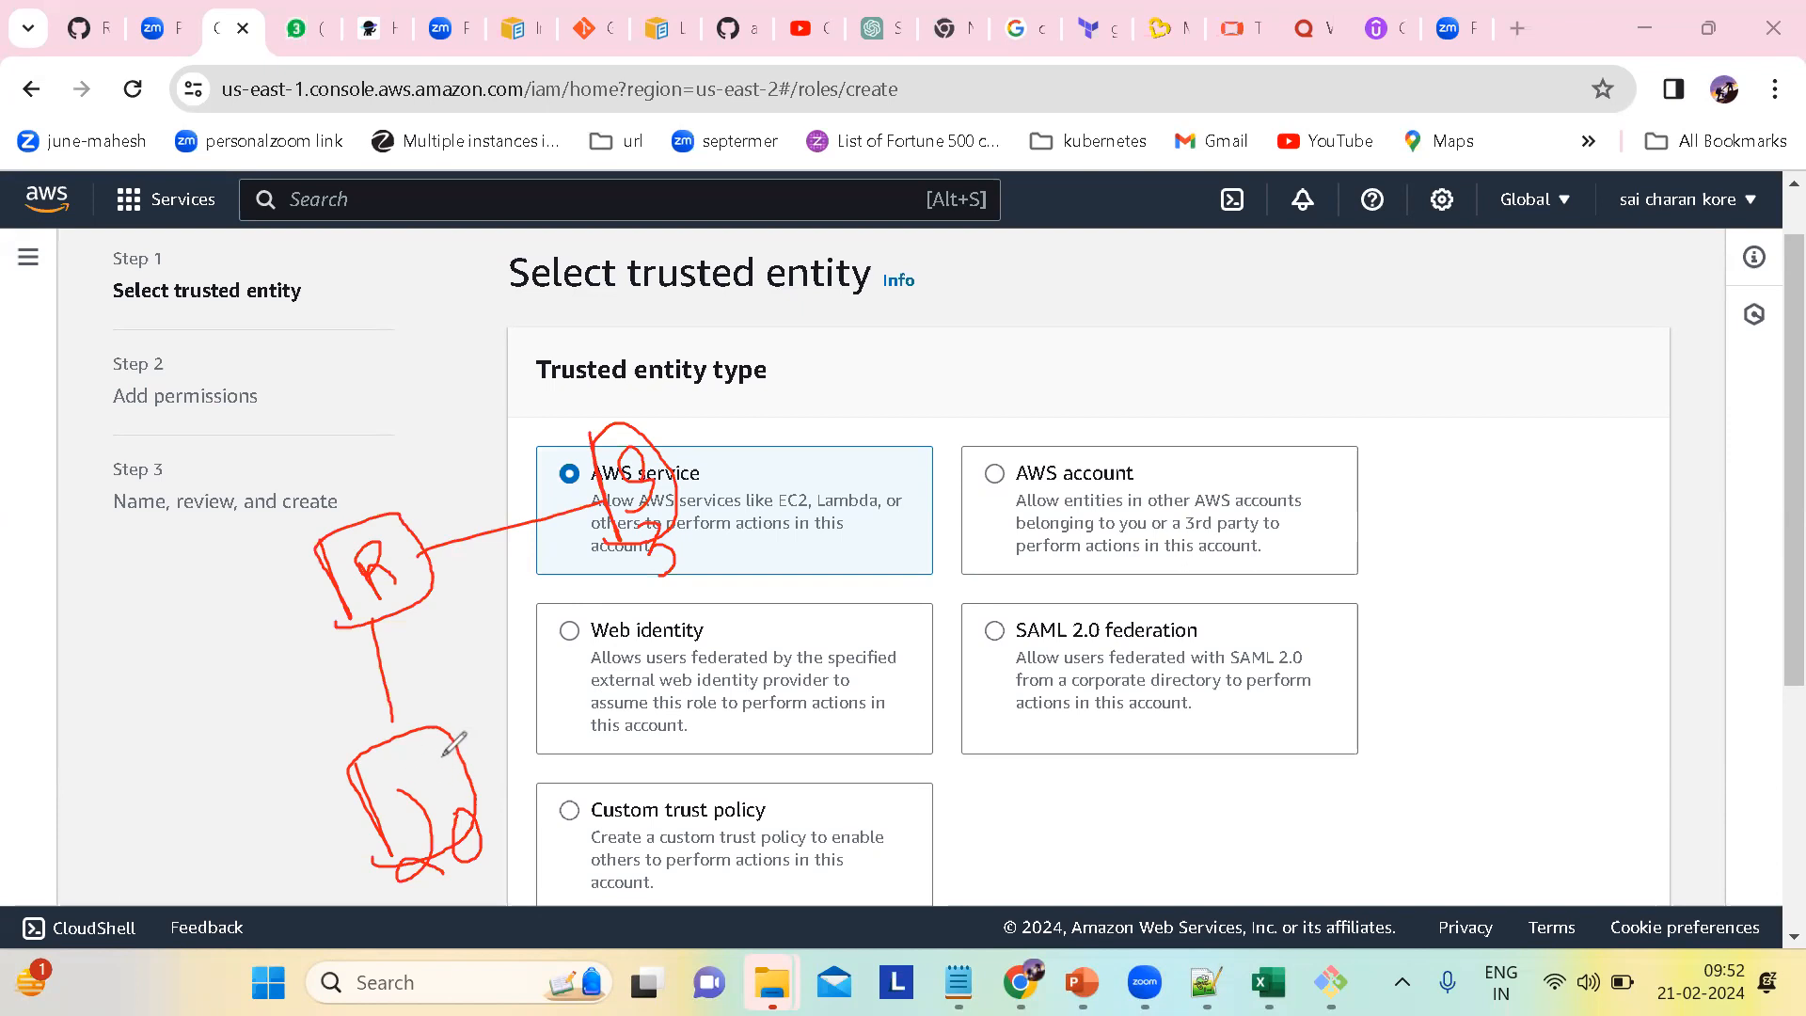
left_click_drag(395, 736, 386, 659)
key("e")
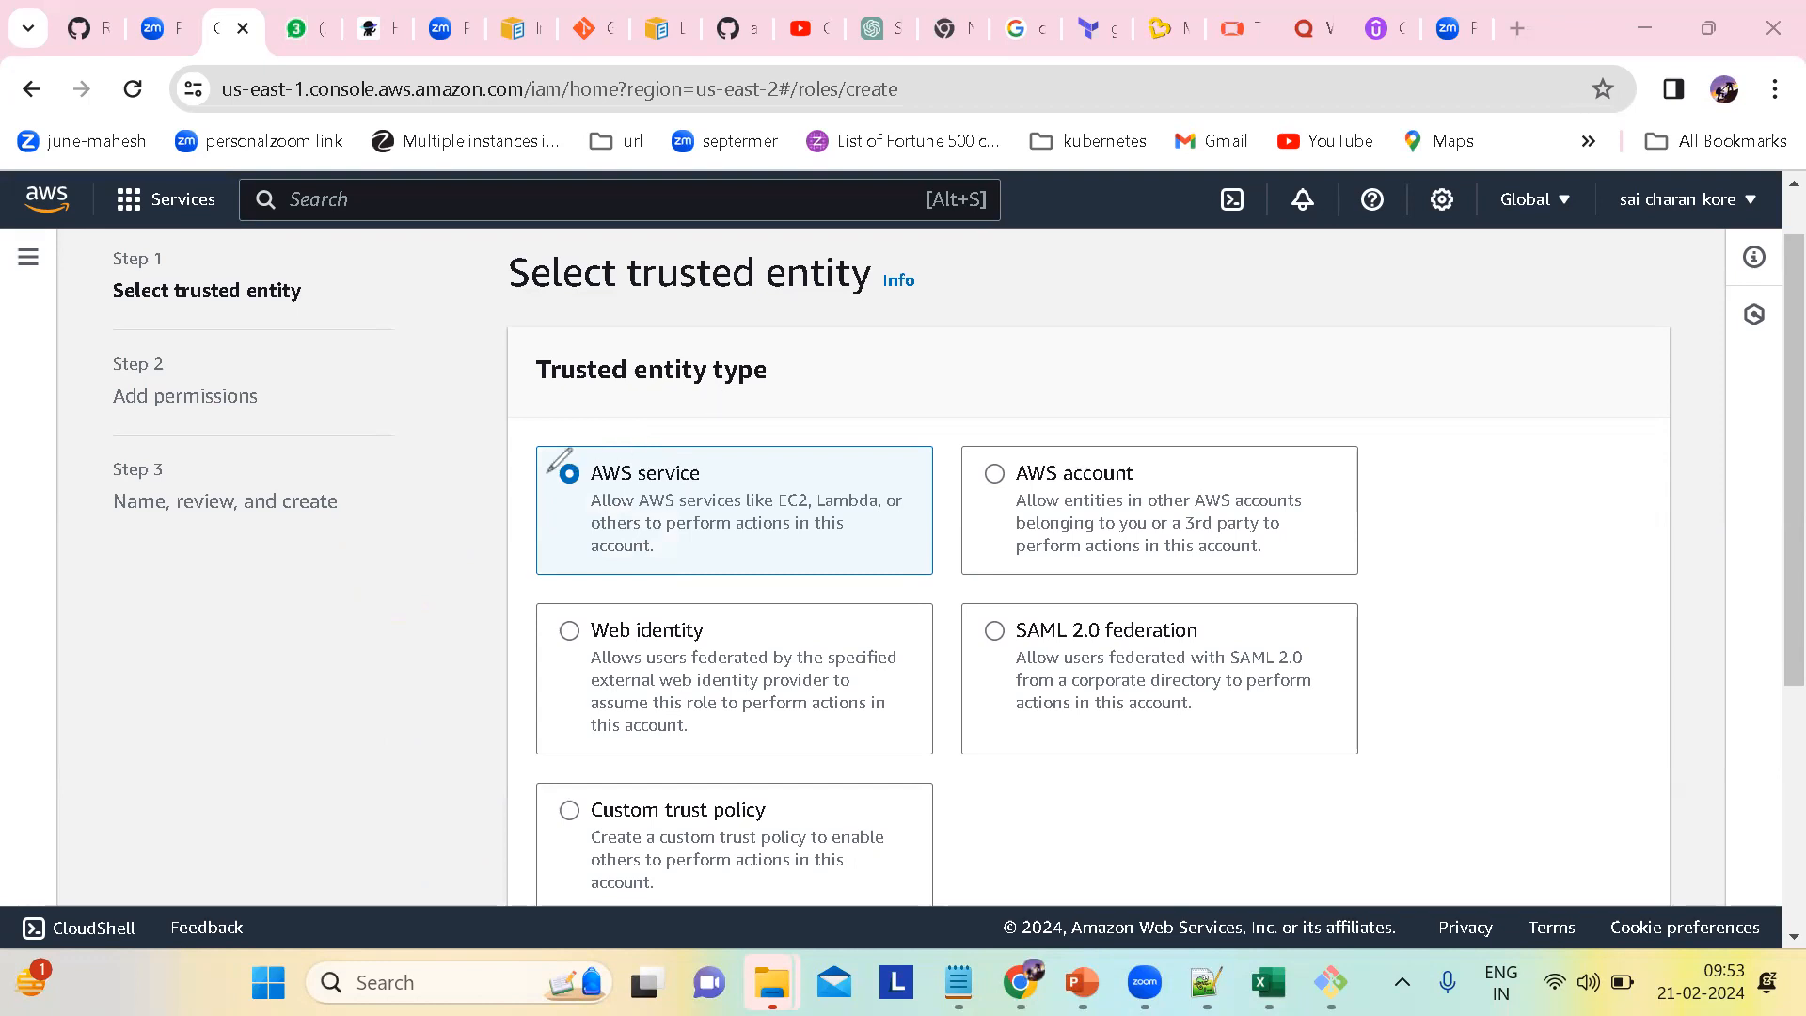
mouse_move(274, 535)
left_mouse_down()
mouse_move(318, 617)
mouse_move(377, 491)
mouse_move(421, 613)
mouse_move(346, 563)
mouse_move(341, 593)
mouse_move(328, 572)
mouse_move(379, 609)
mouse_move(436, 773)
left_mouse_up()
left_click_drag(459, 685, 443, 779)
Step: Open the choices for the role's service or use case and browse the available AWS services, such as AppSync, CodeBuild and DataSync
scroll(915, 719, "down", 4)
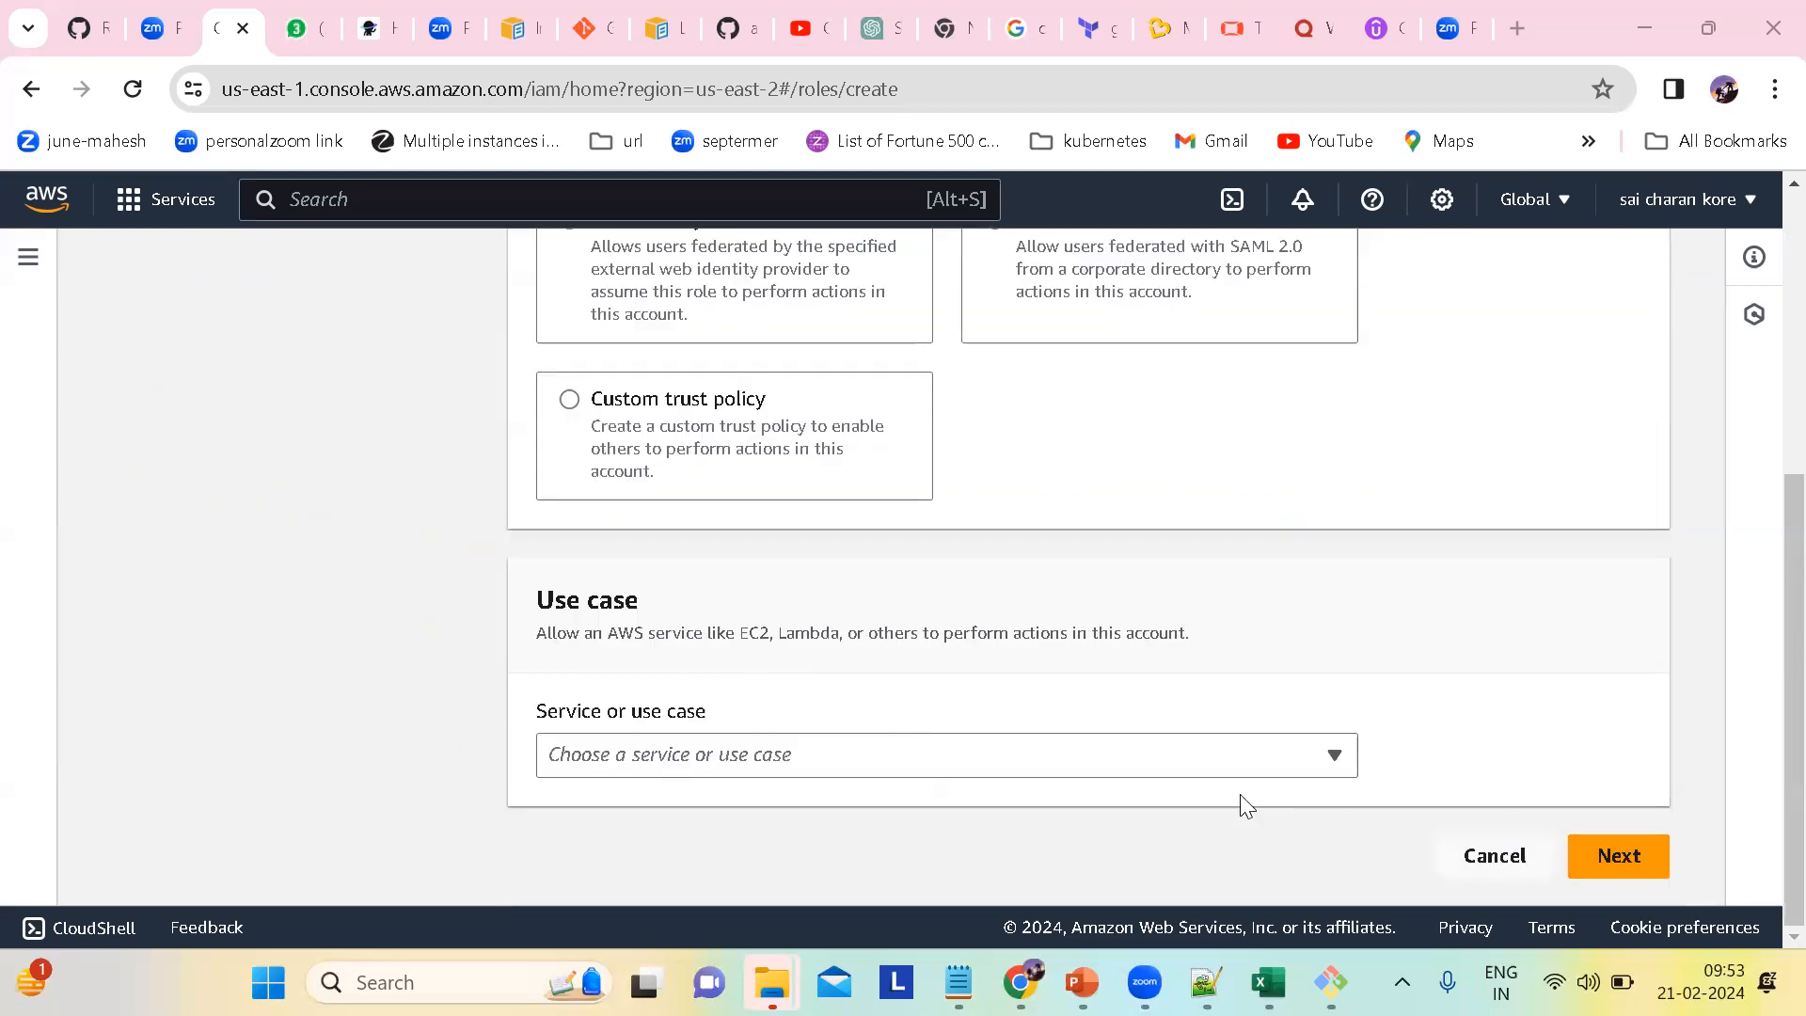
left_click(909, 763)
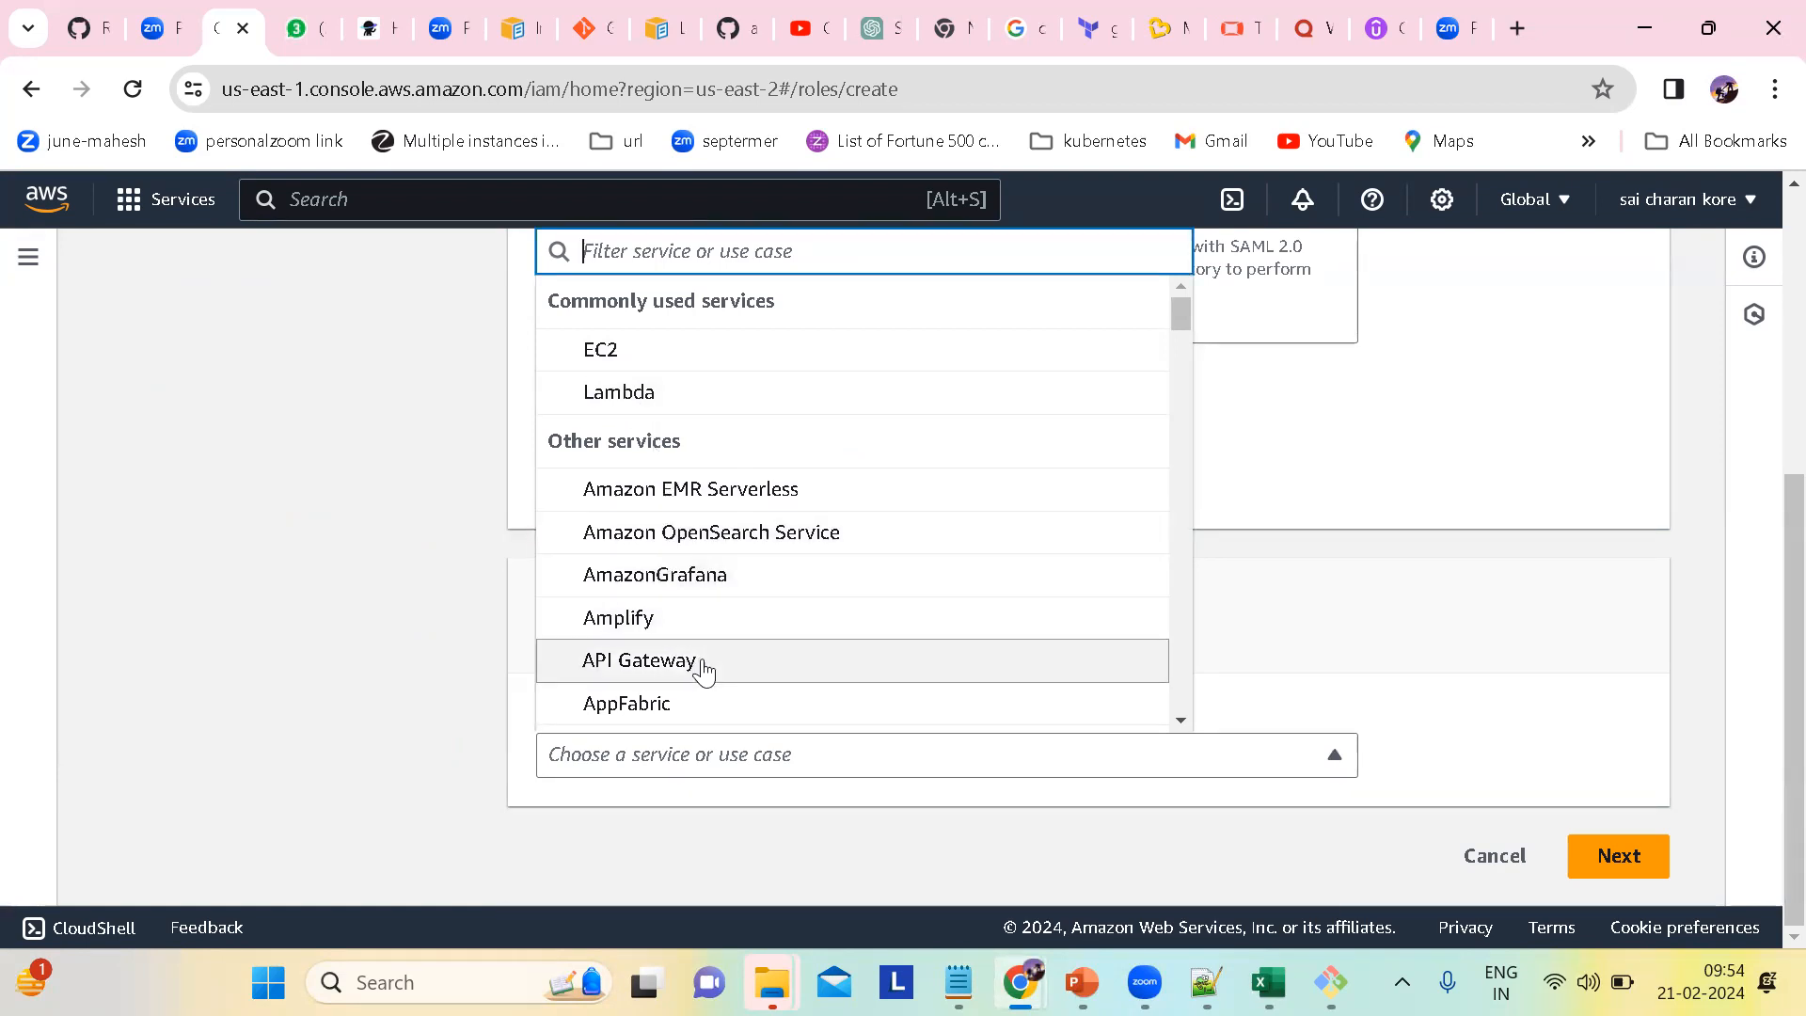
scroll(697, 666, "down", 1)
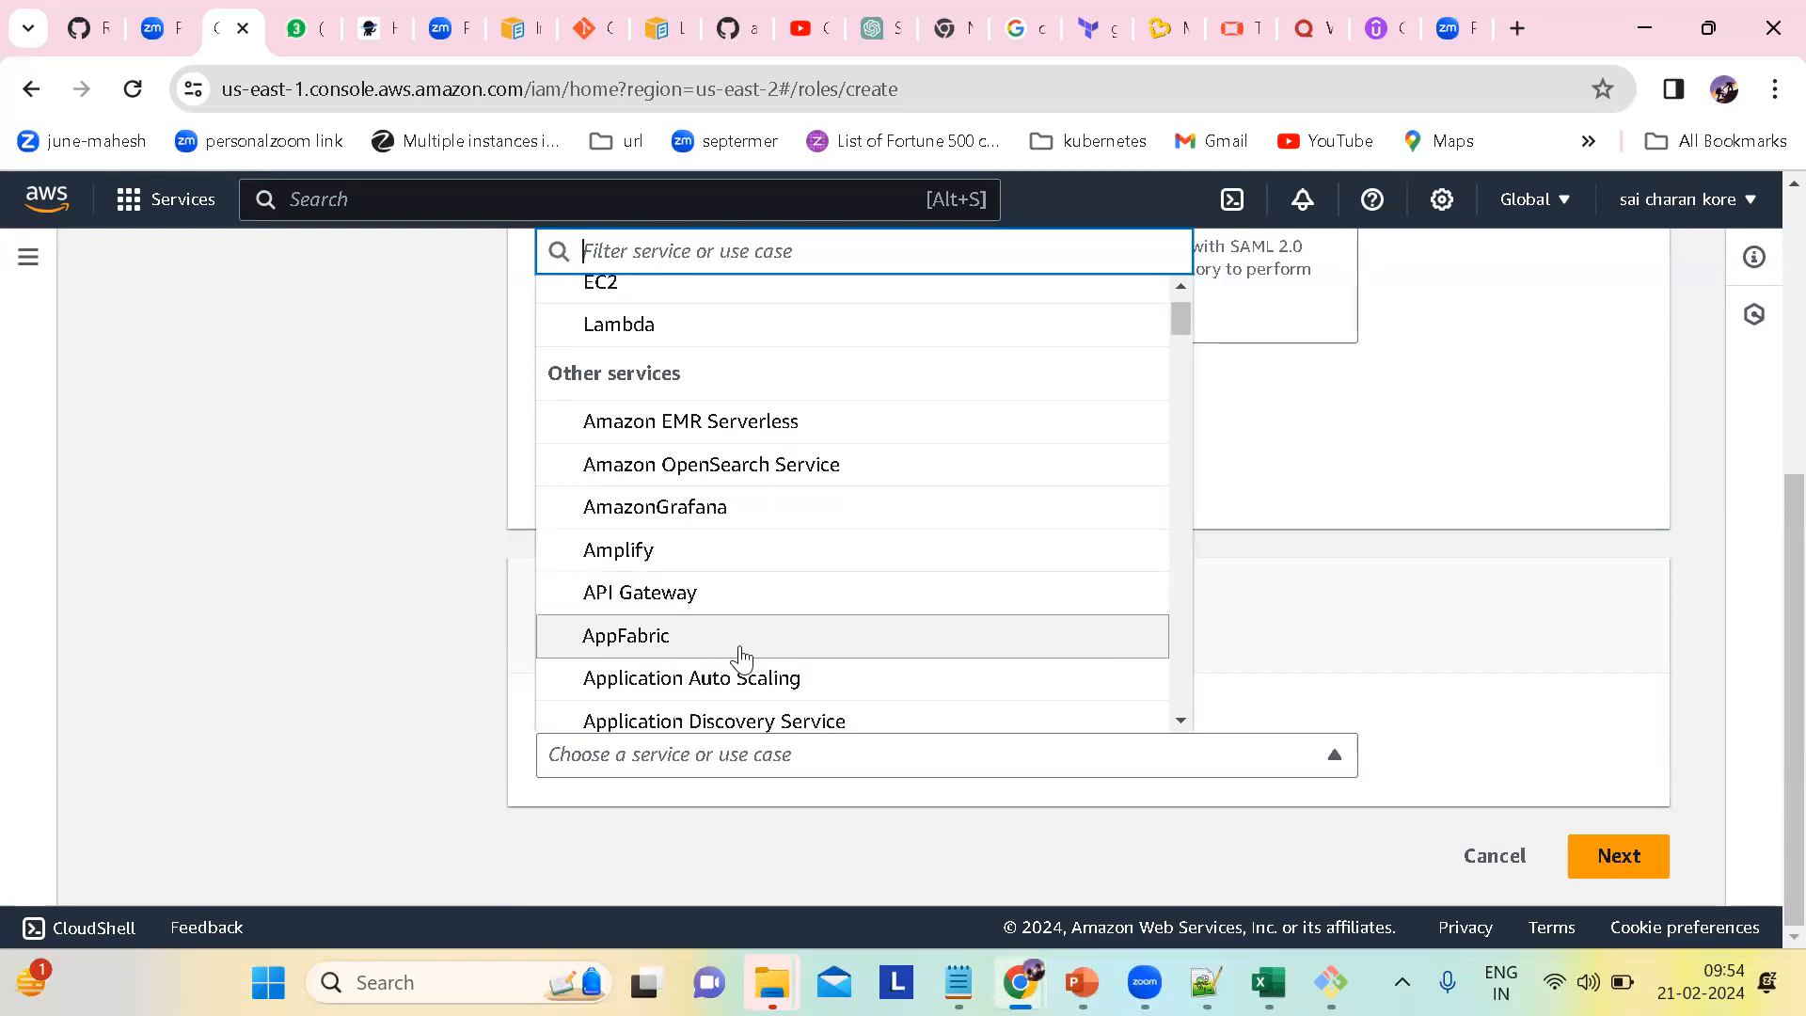
scroll(743, 653, "down", 1)
scroll(822, 670, "down", 1)
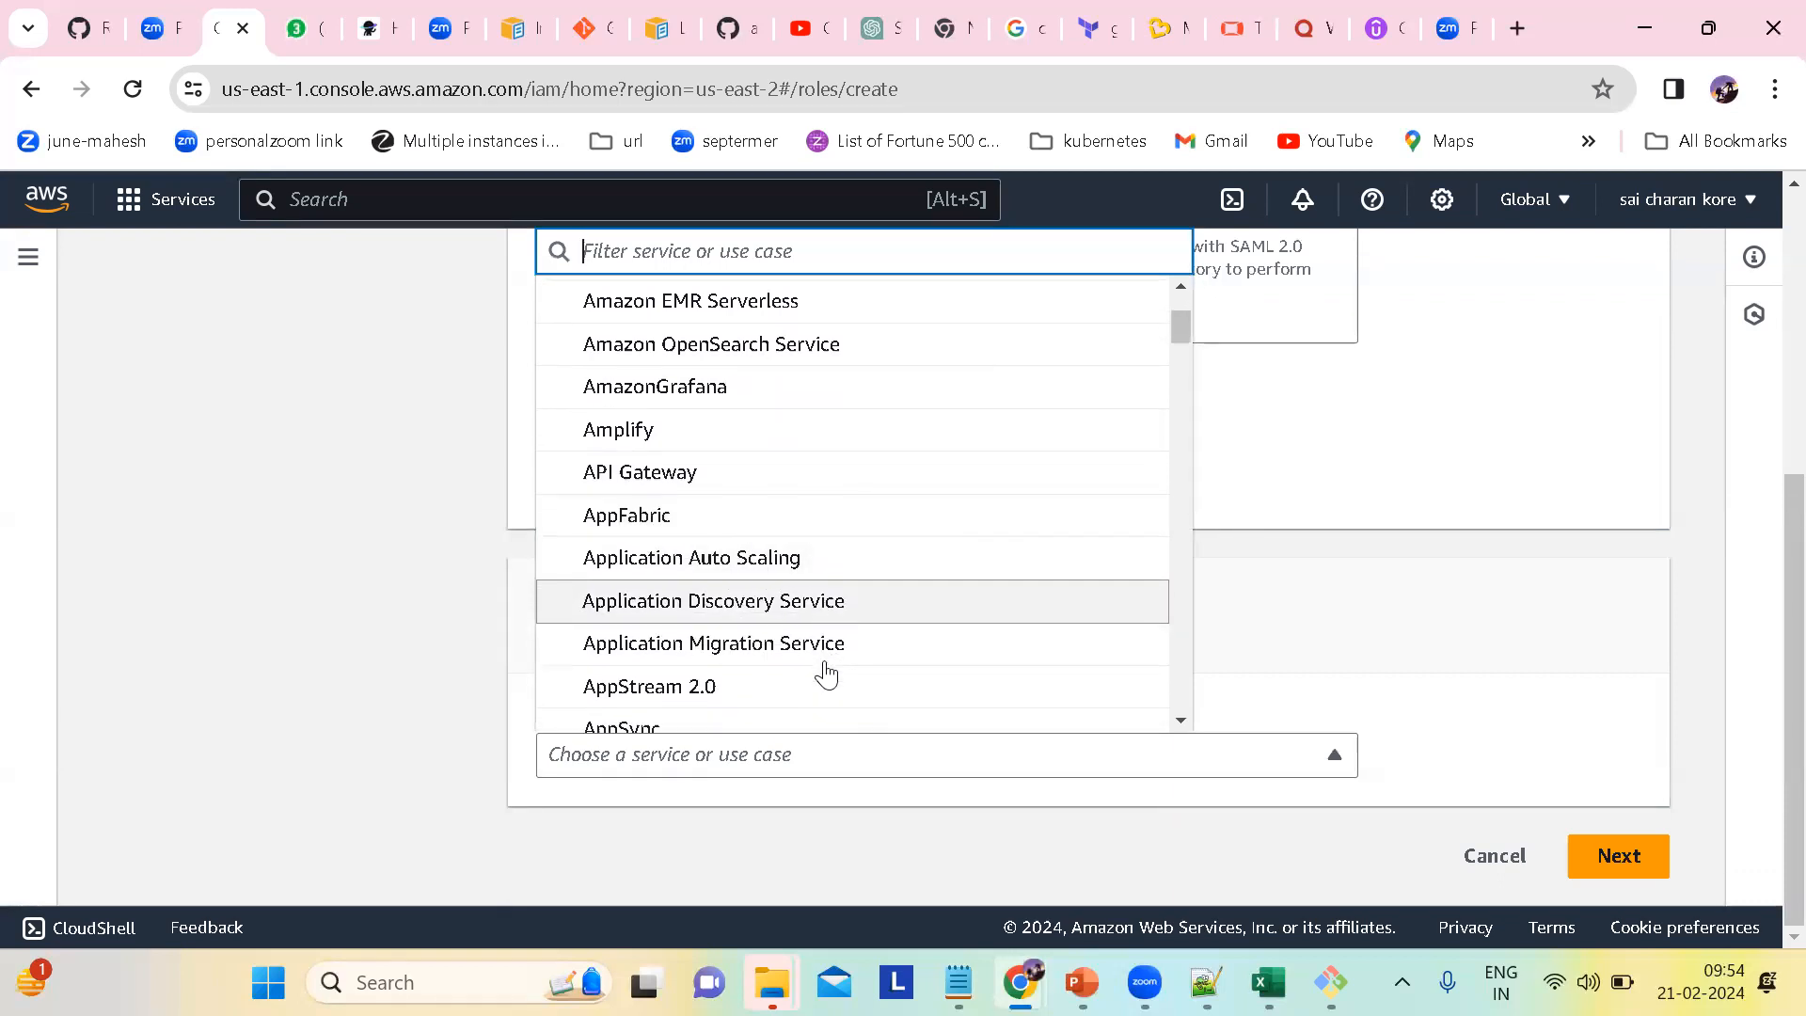
scroll(805, 662, "down", 1)
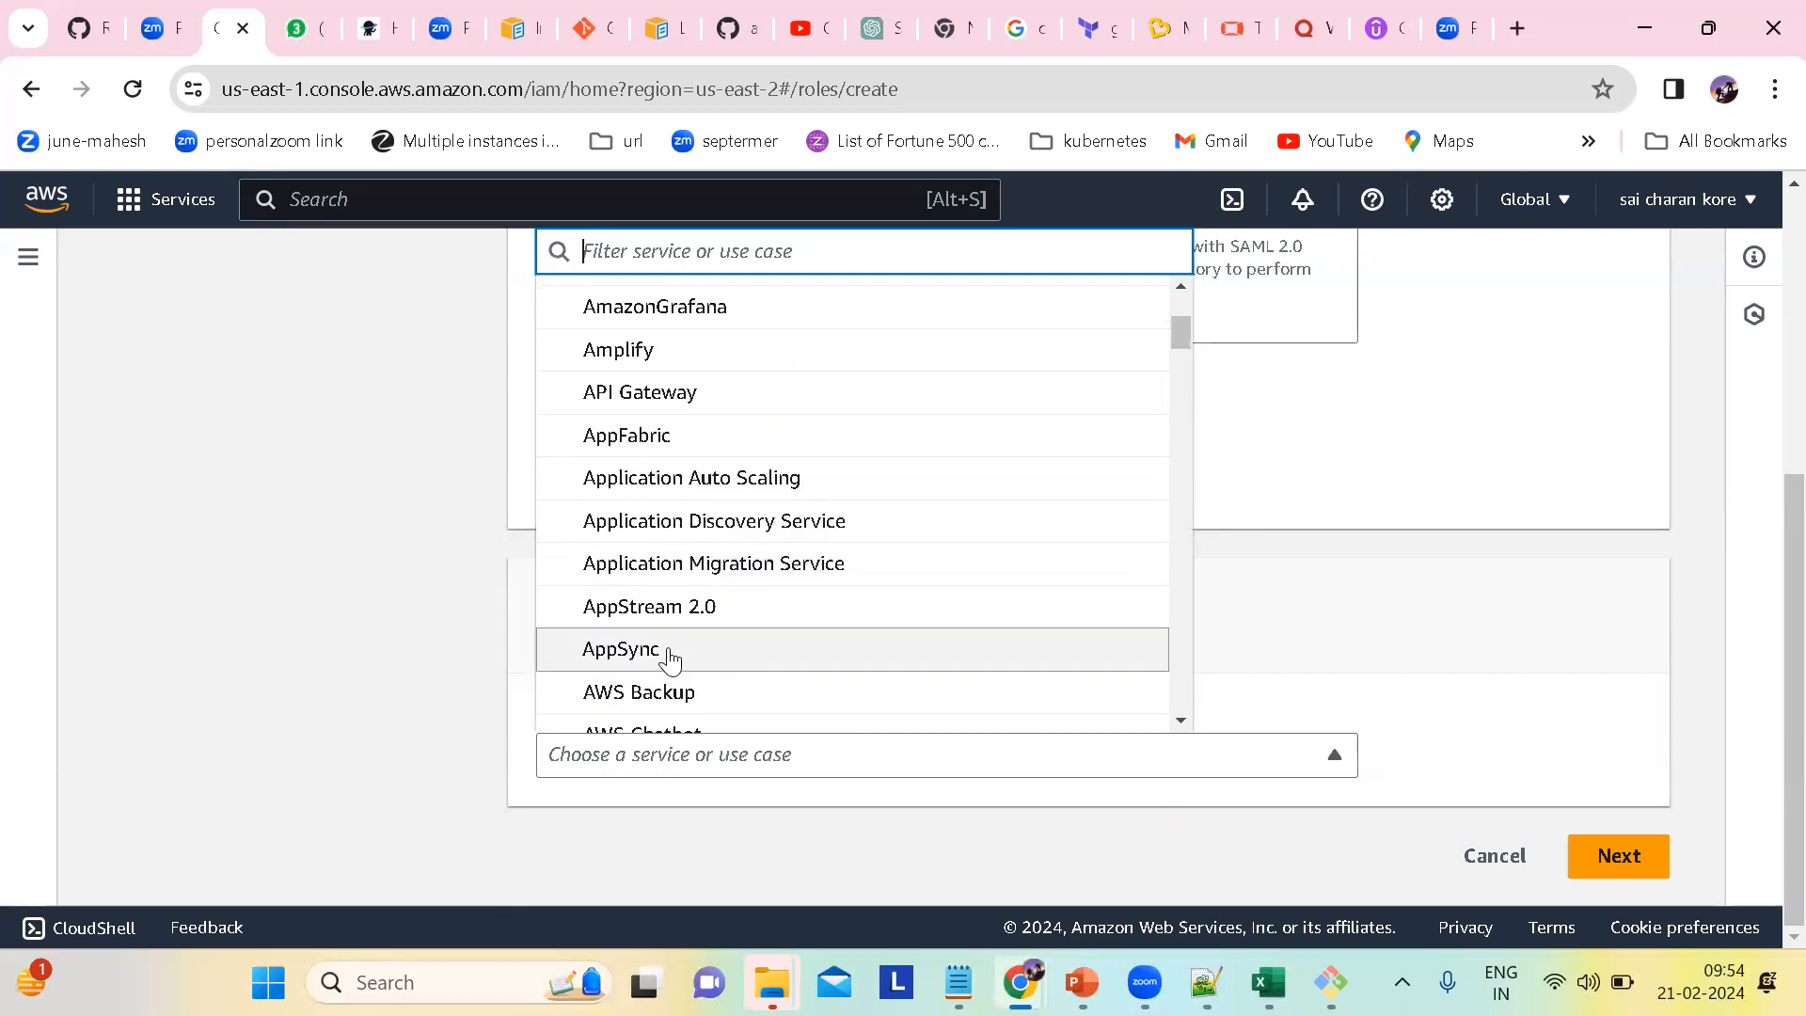
scroll(758, 644, "down", 2)
scroll(739, 646, "down", 2)
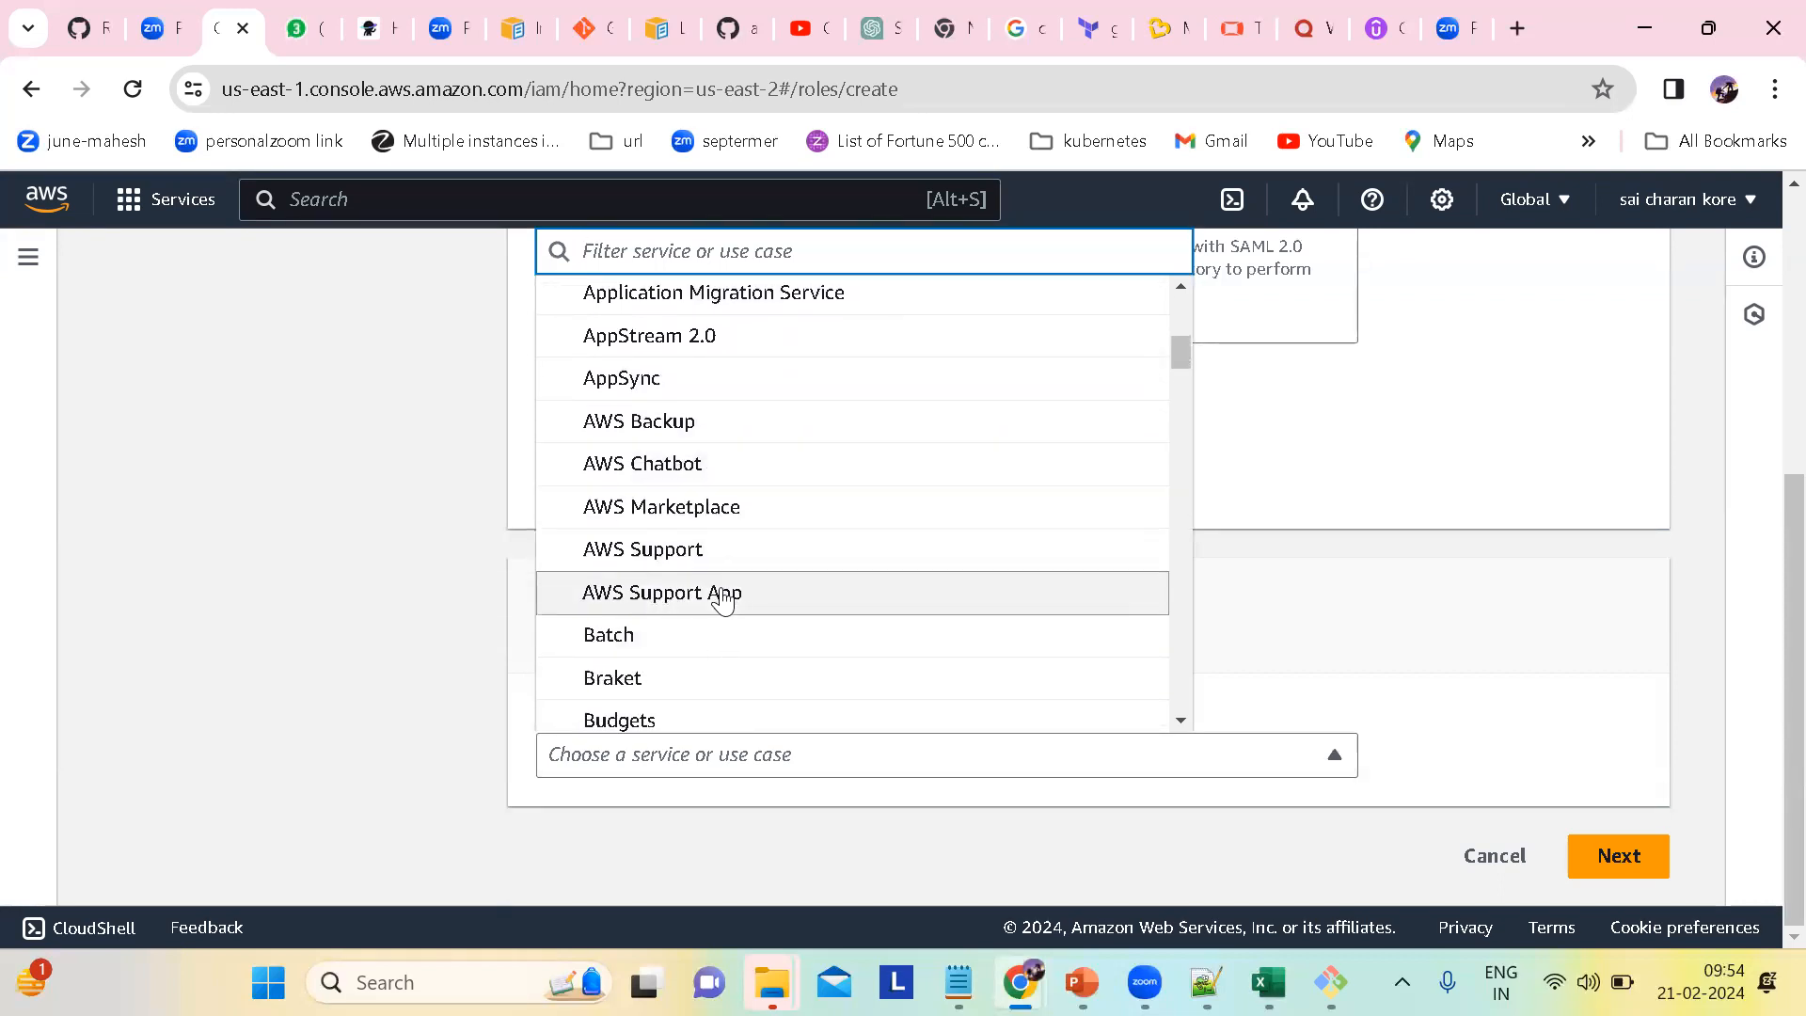
scroll(724, 595, "down", 2)
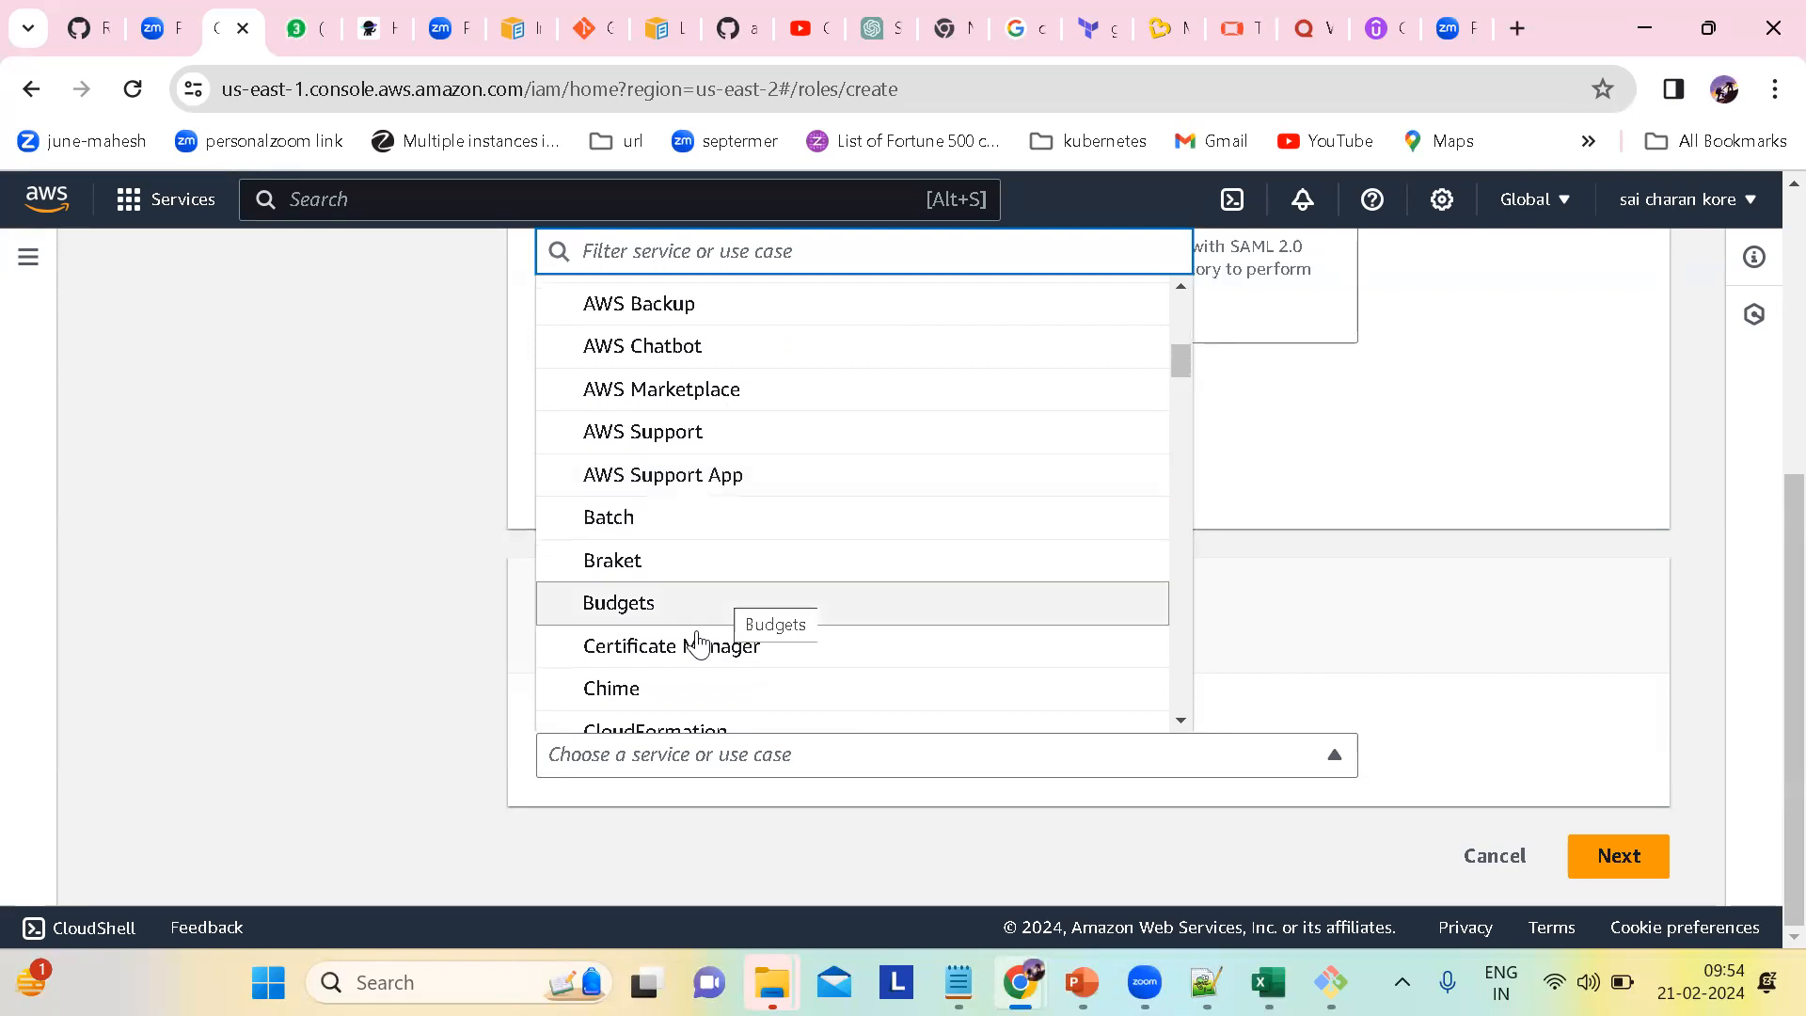
scroll(696, 644, "down", 3)
scroll(696, 649, "down", 8)
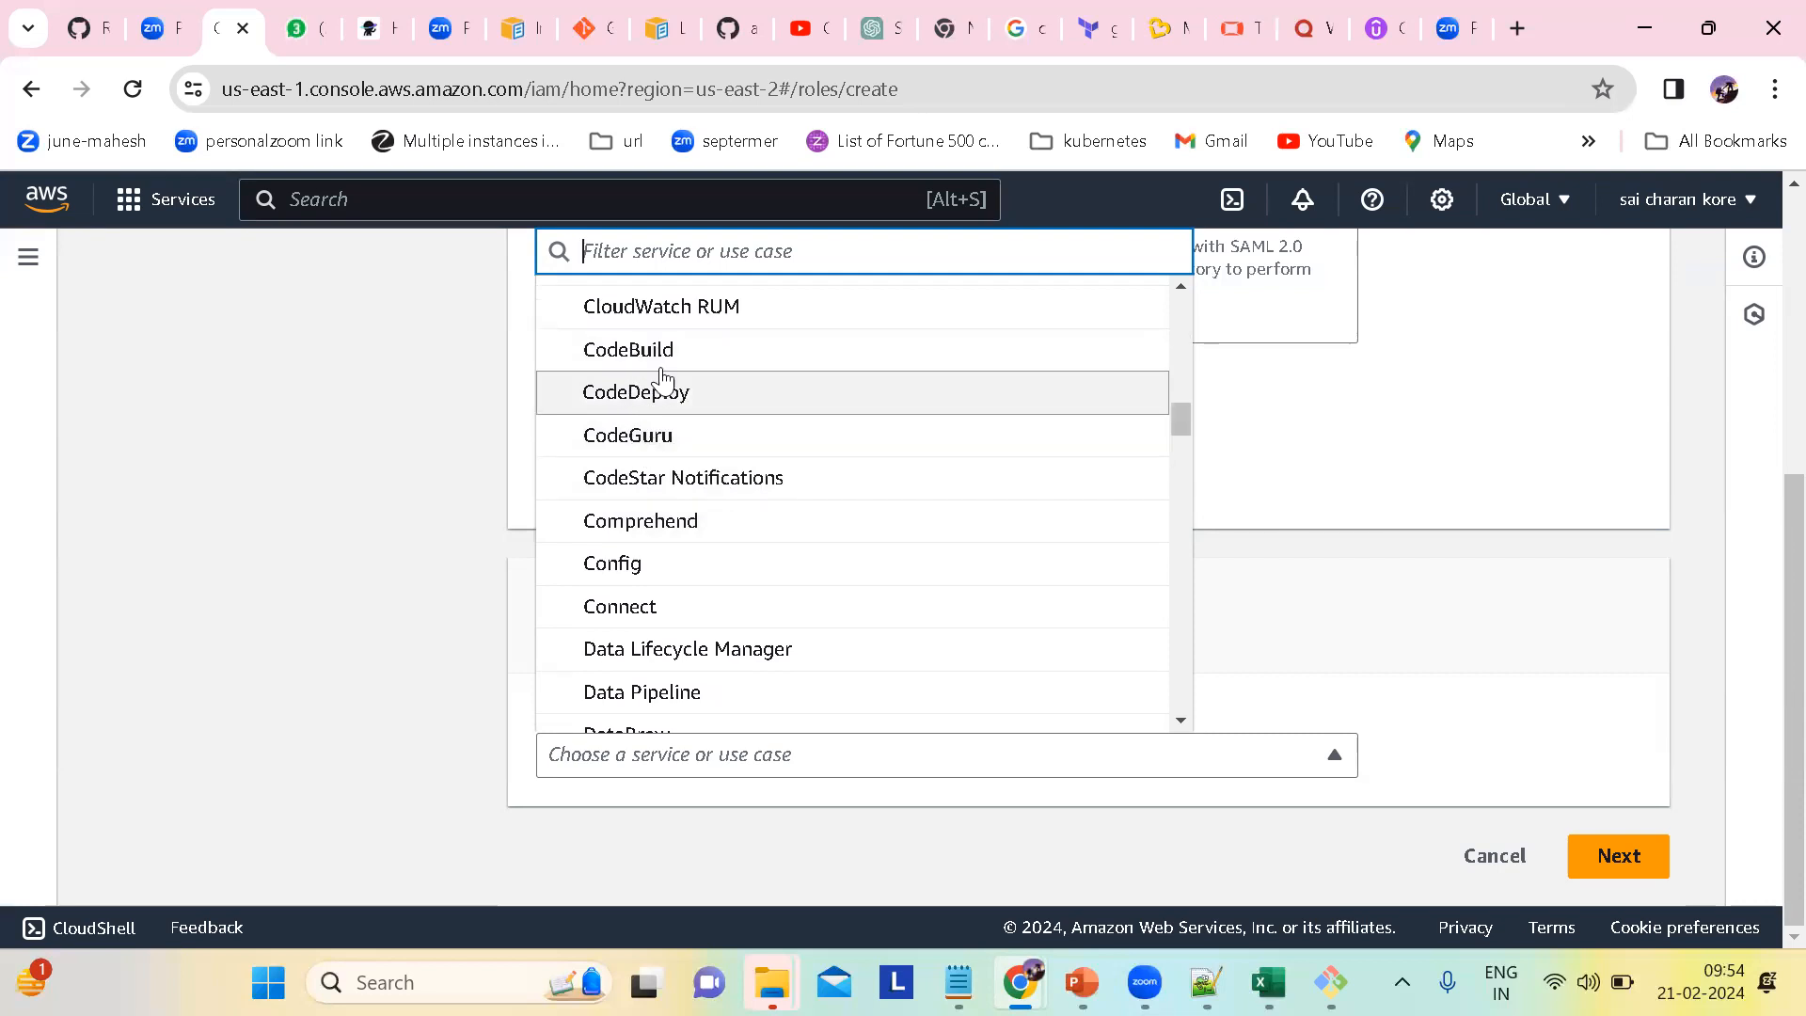
scroll(683, 514, "down", 1)
scroll(684, 512, "down", 2)
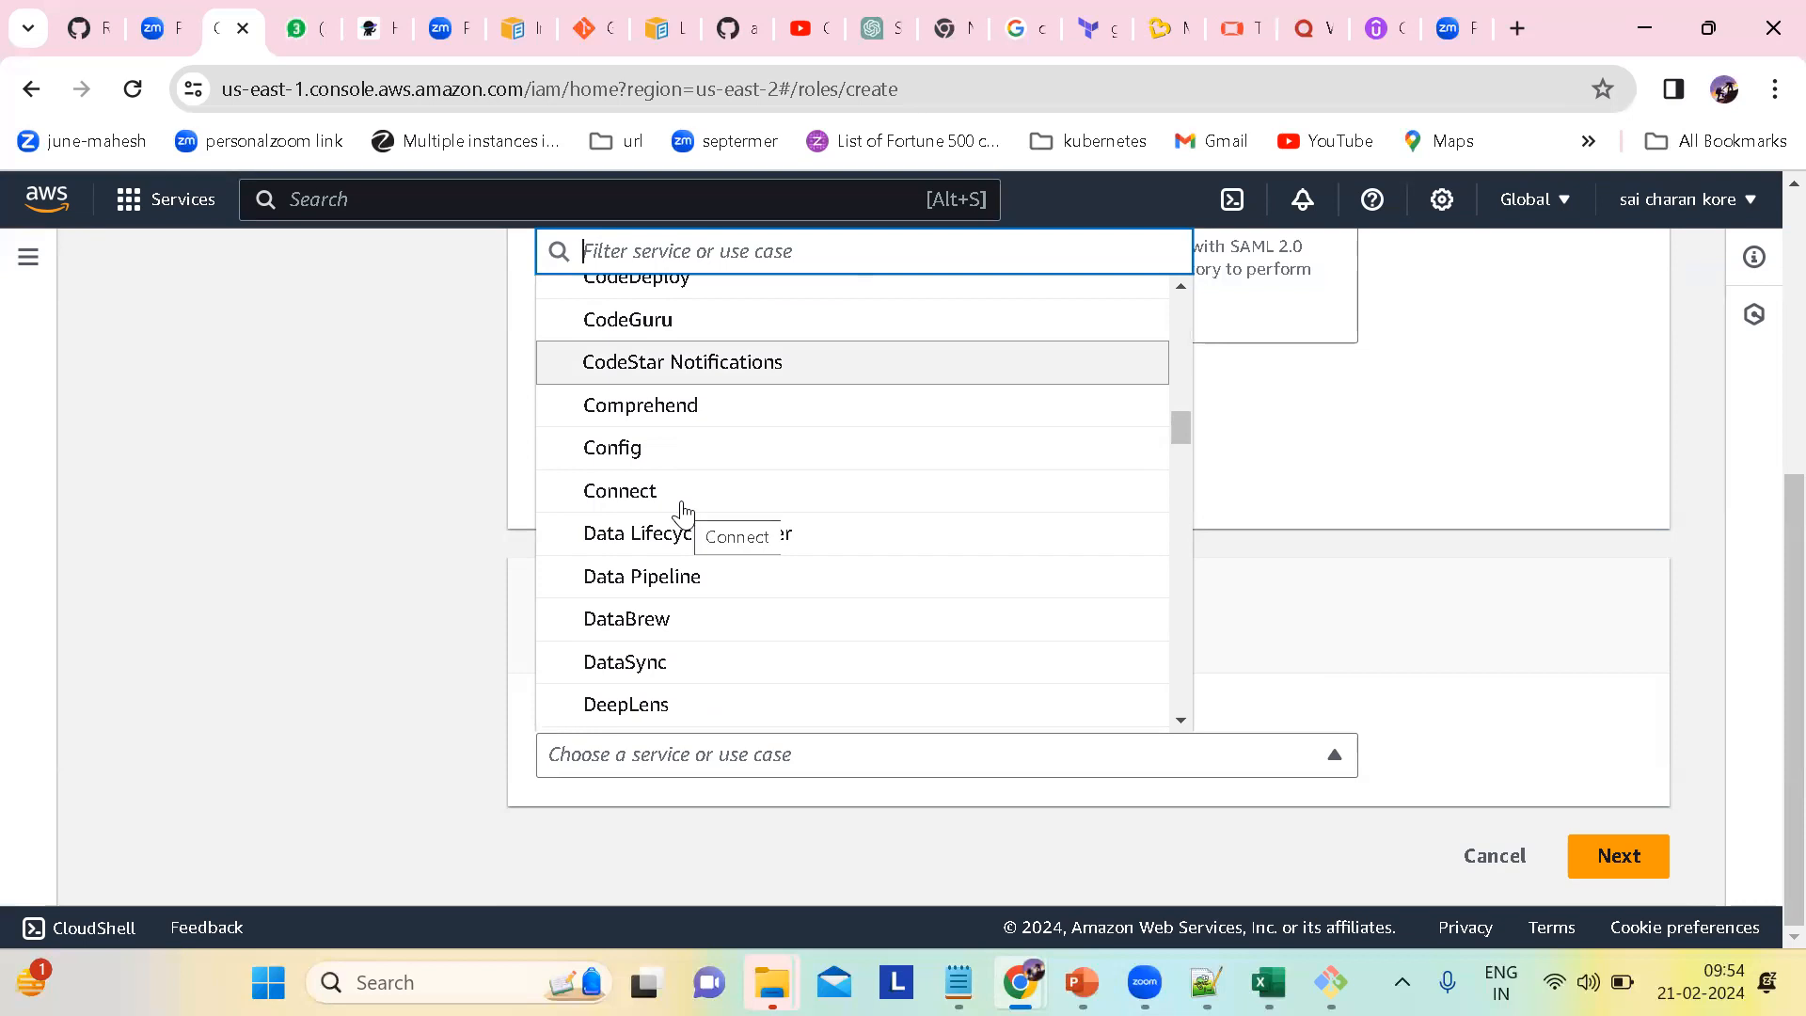
scroll(658, 555, "down", 1)
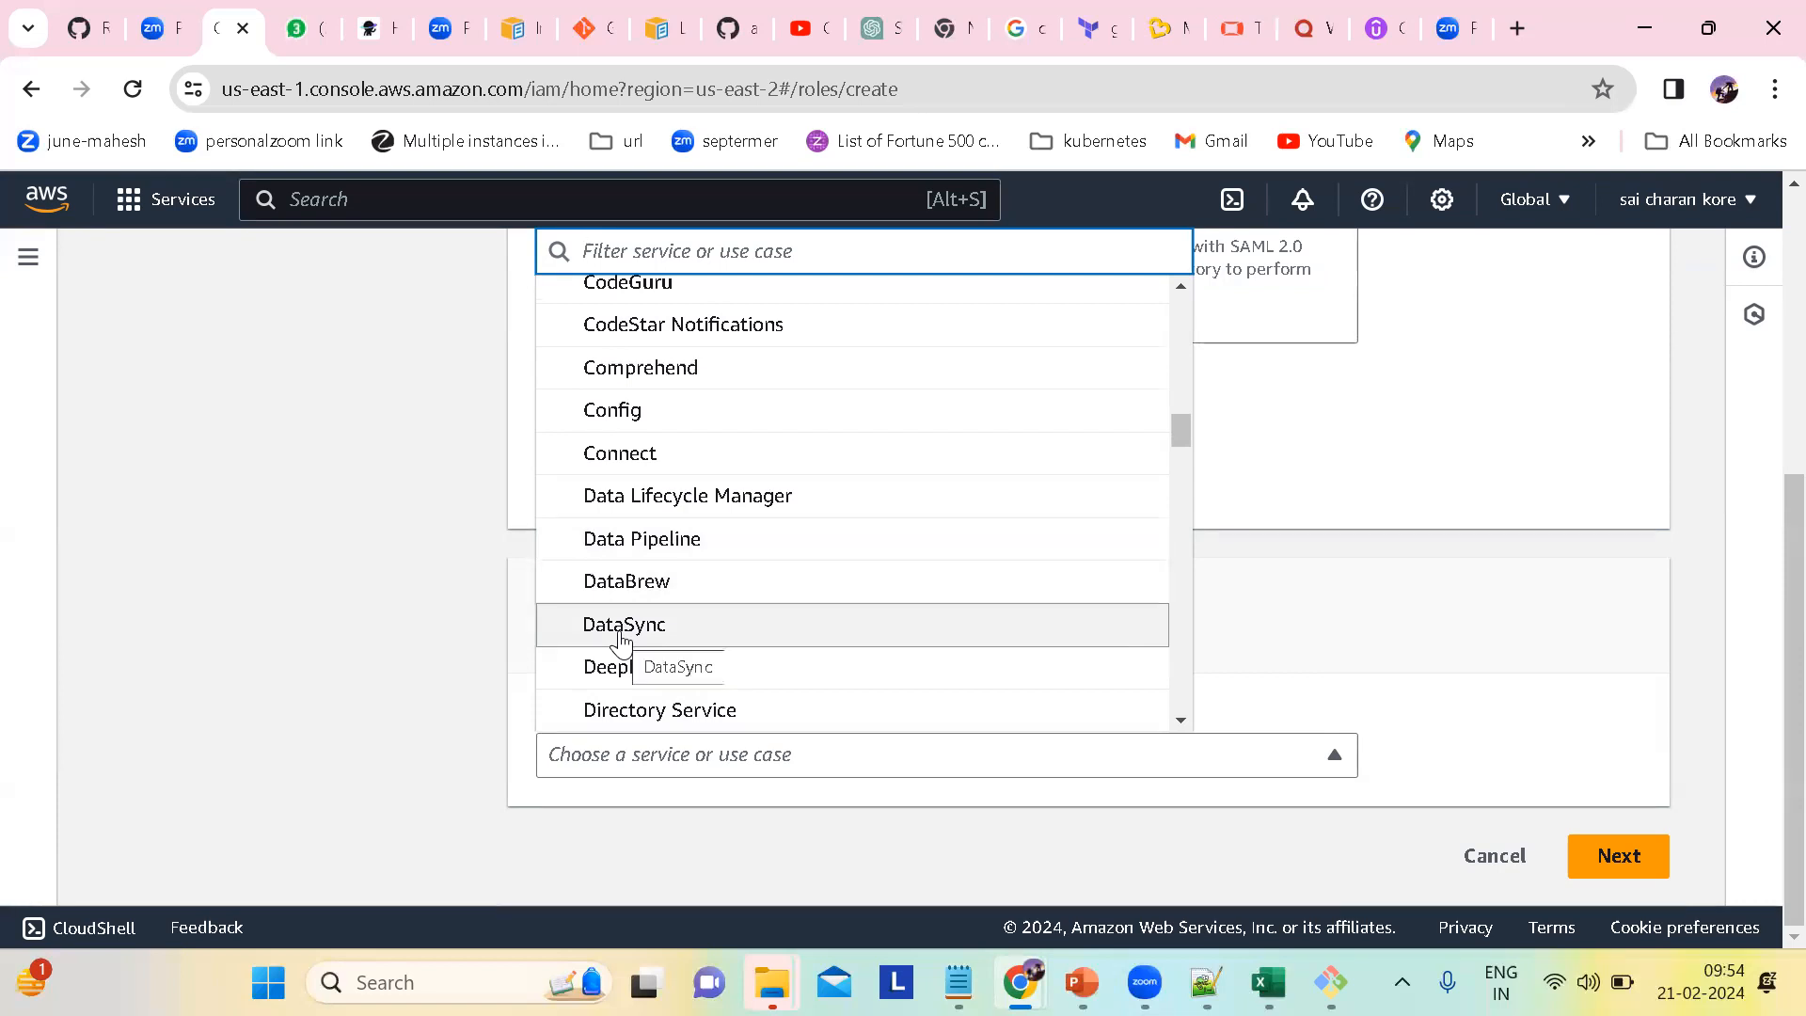
scroll(632, 600, "up", 3)
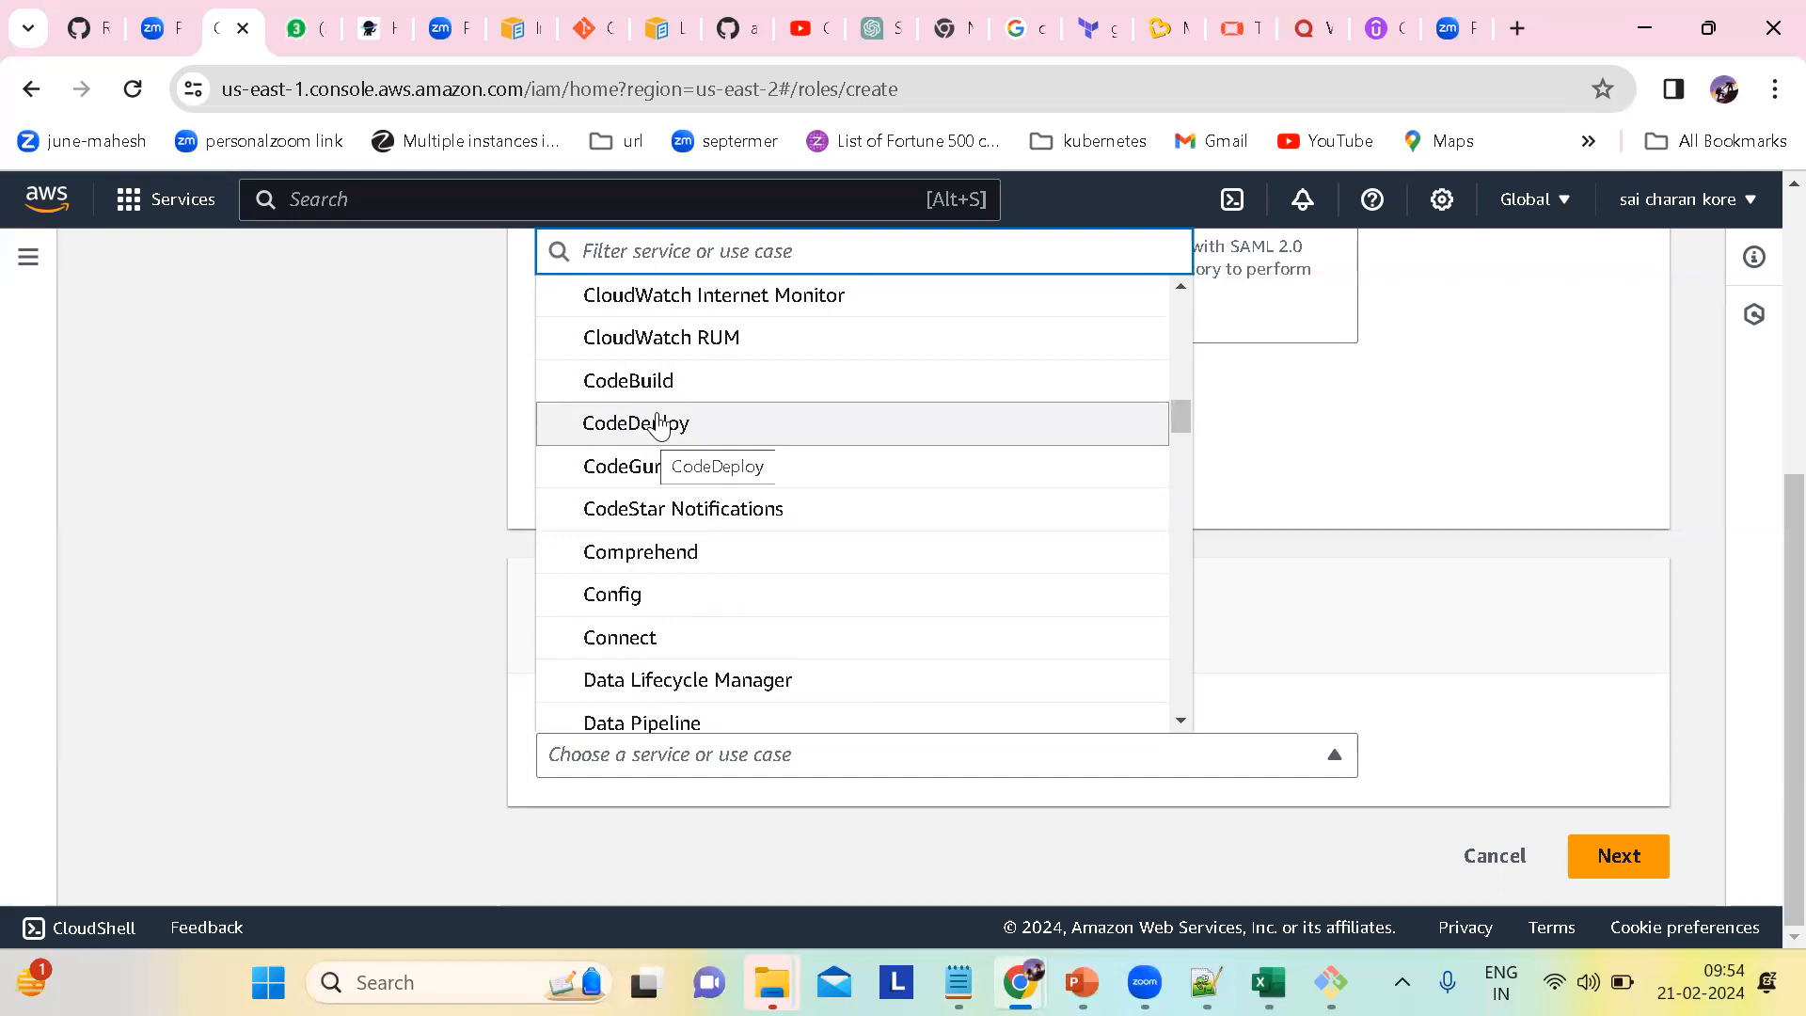
scroll(658, 425, "up", 1)
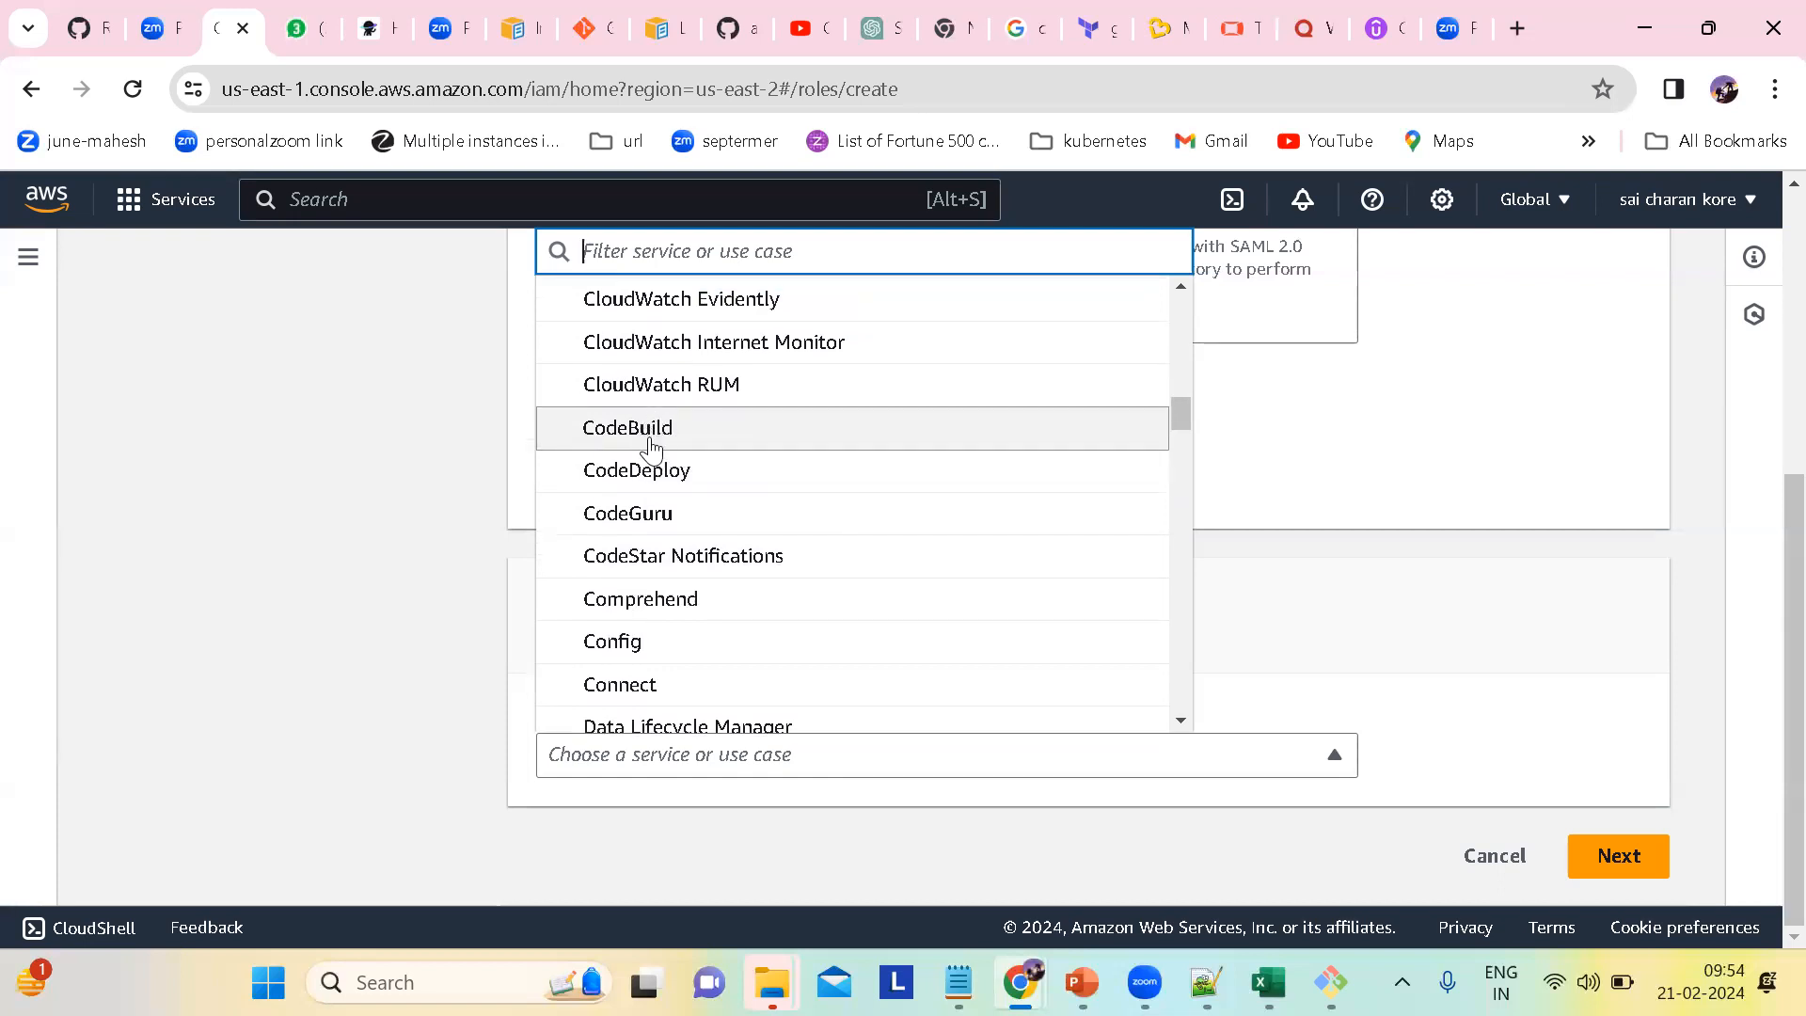
Step: Choose EC2 from the commonly used services as the role's service or use case
scroll(647, 464, "up", 3)
scroll(649, 461, "up", 3)
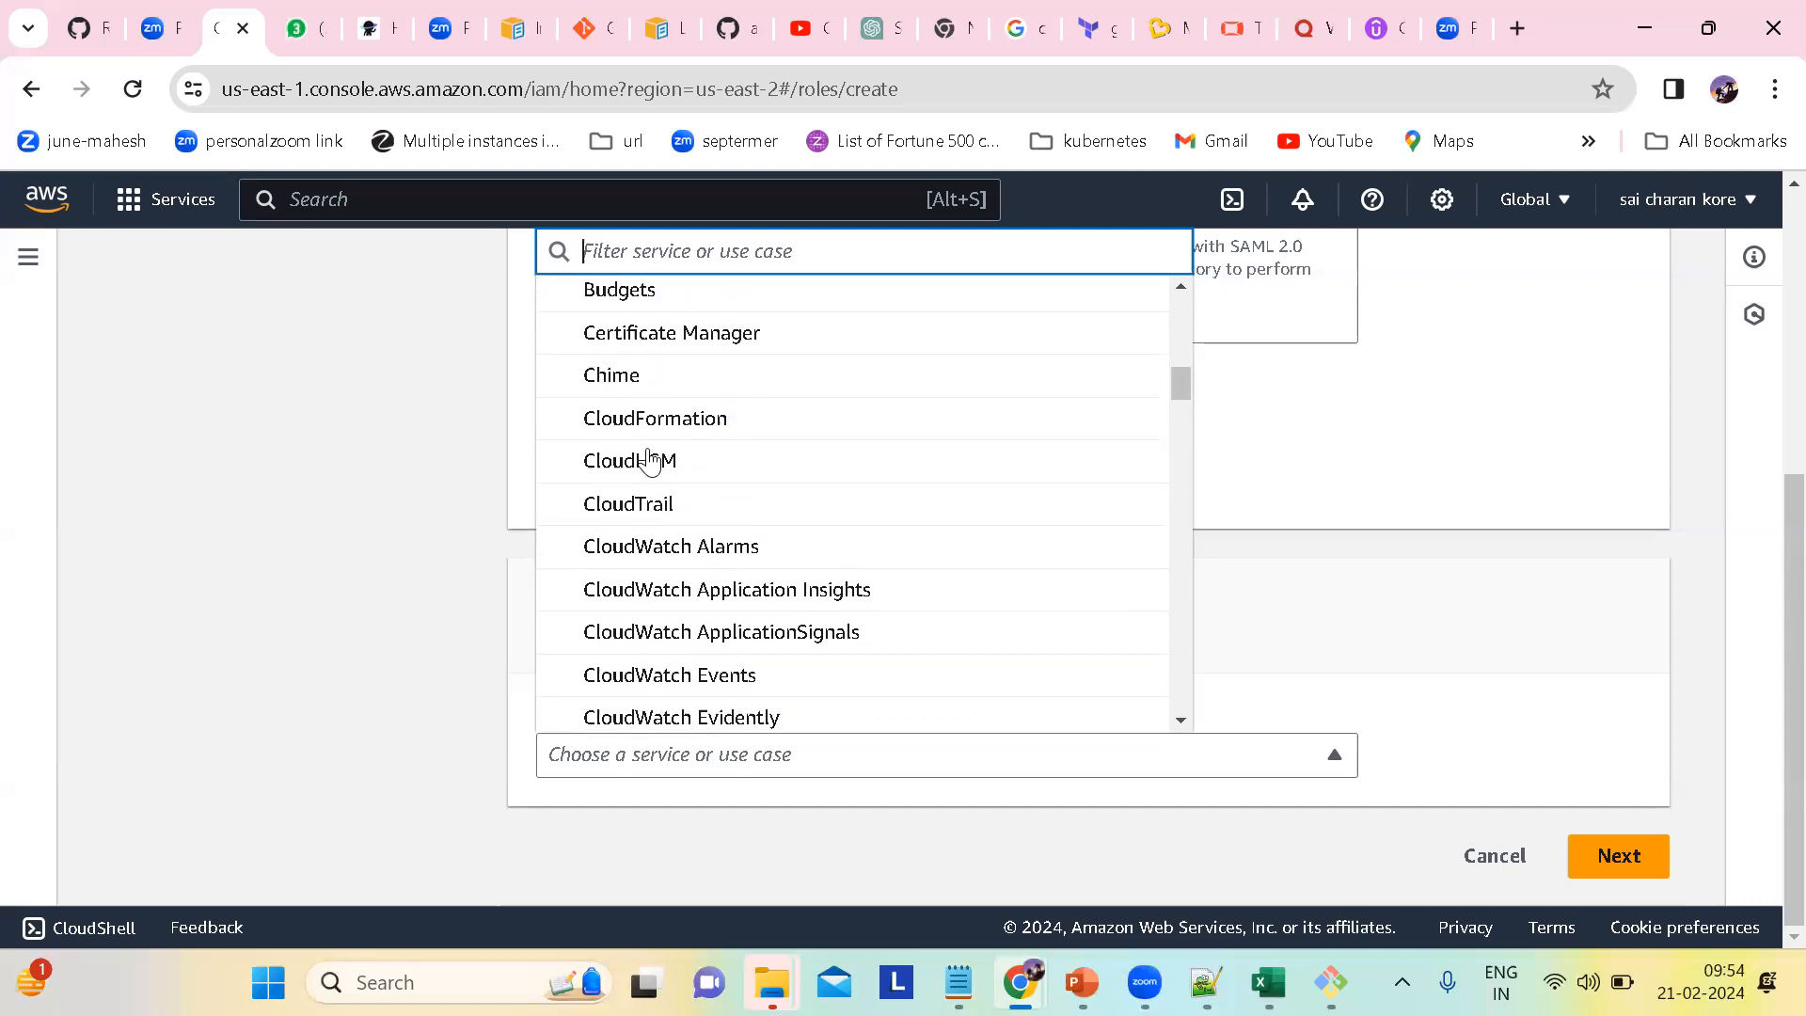
scroll(656, 428, "up", 2)
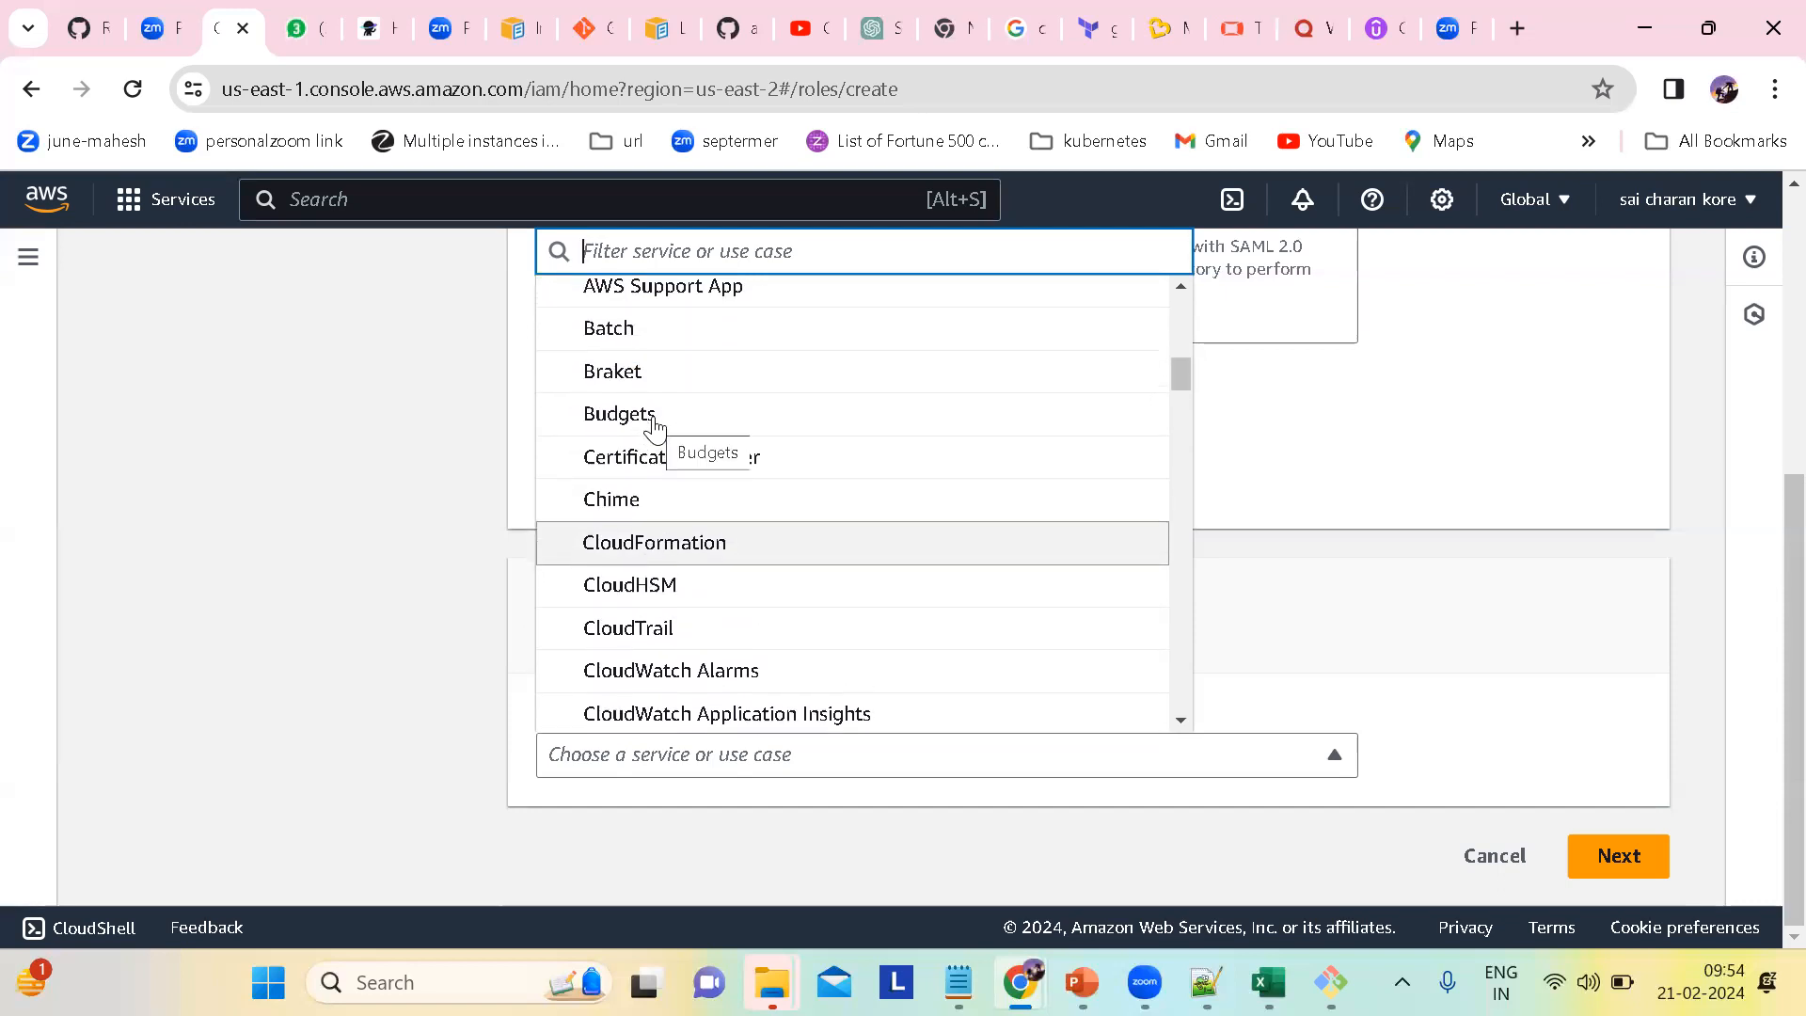
scroll(656, 428, "up", 2)
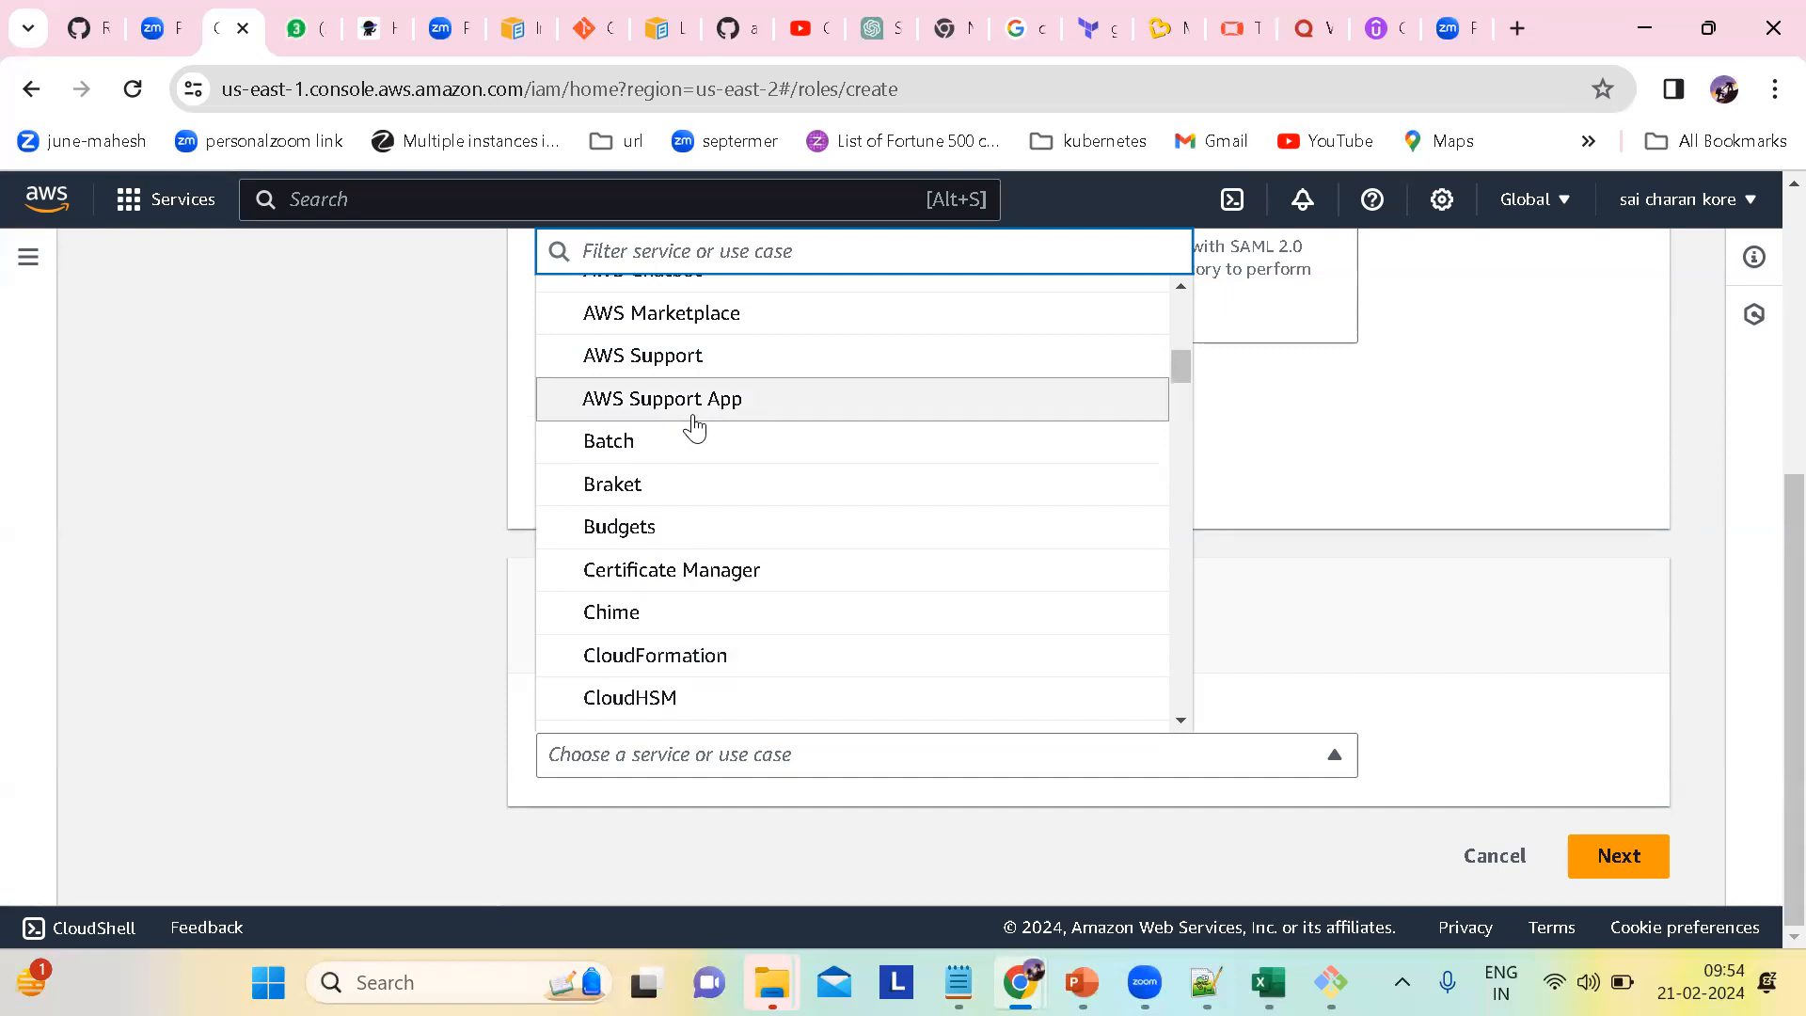
scroll(692, 425, "up", 5)
scroll(694, 425, "up", 3)
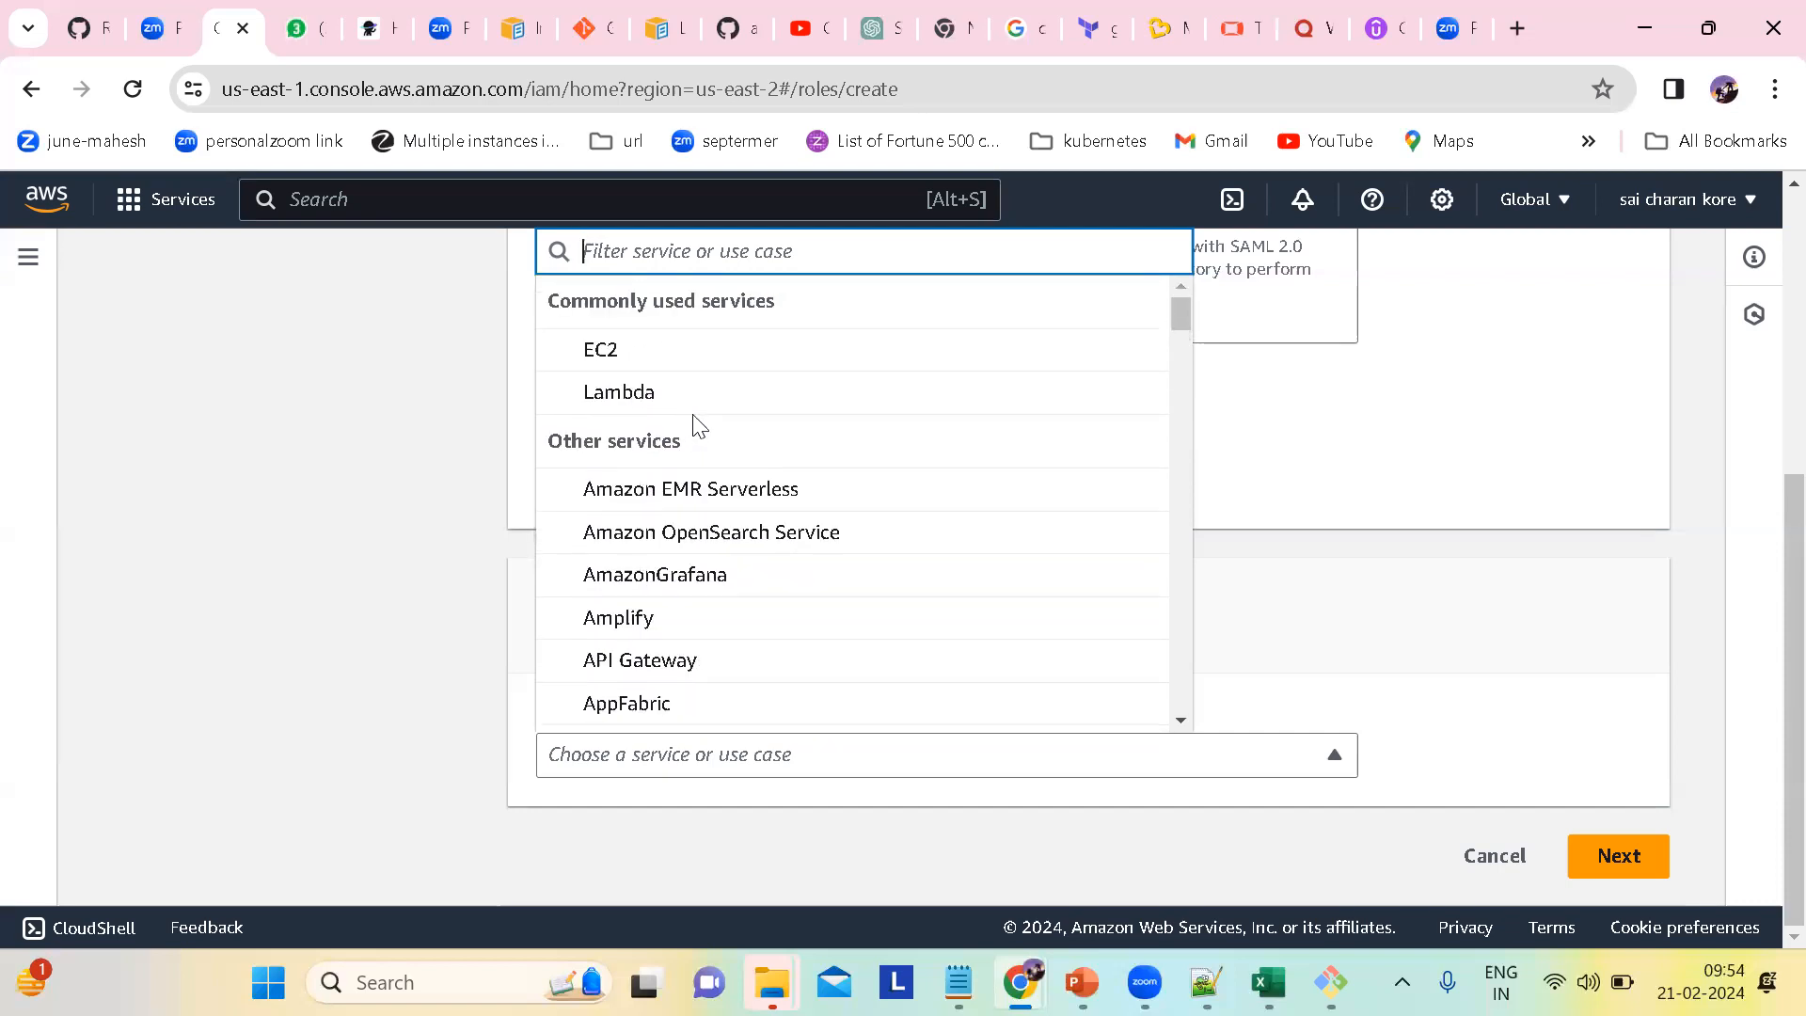
left_click(604, 354)
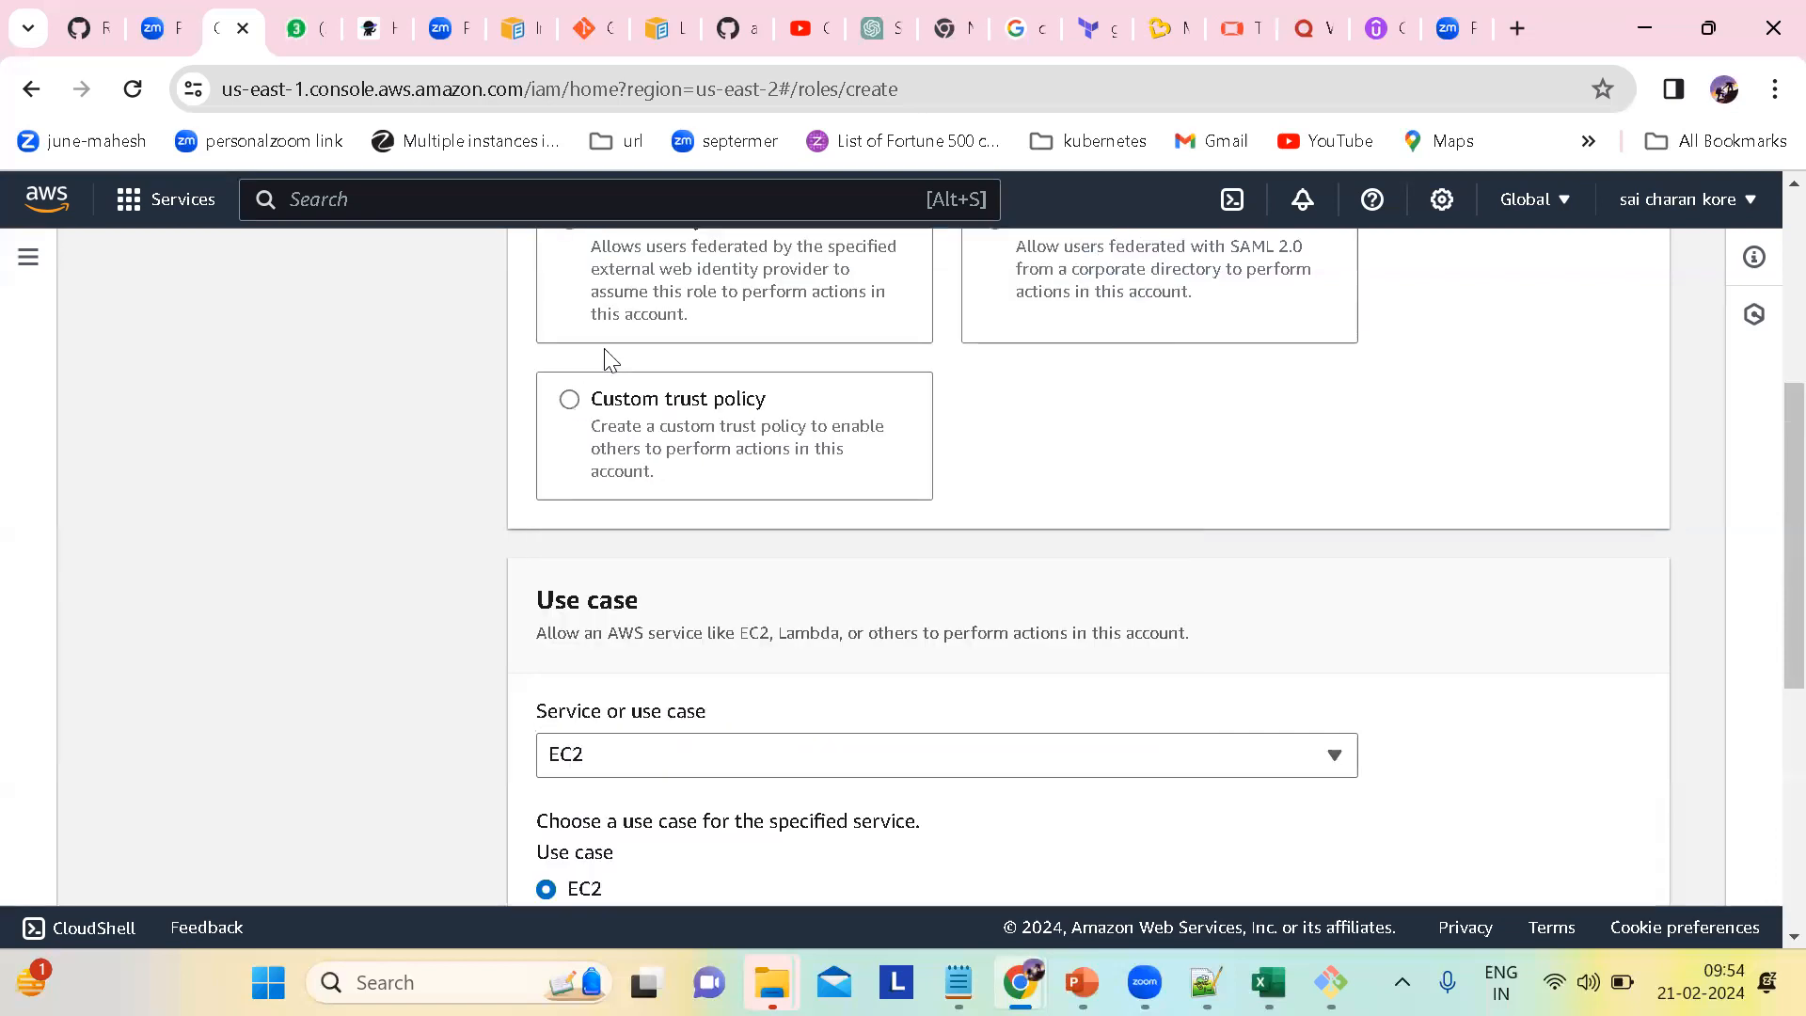
scroll(685, 594, "up", 5)
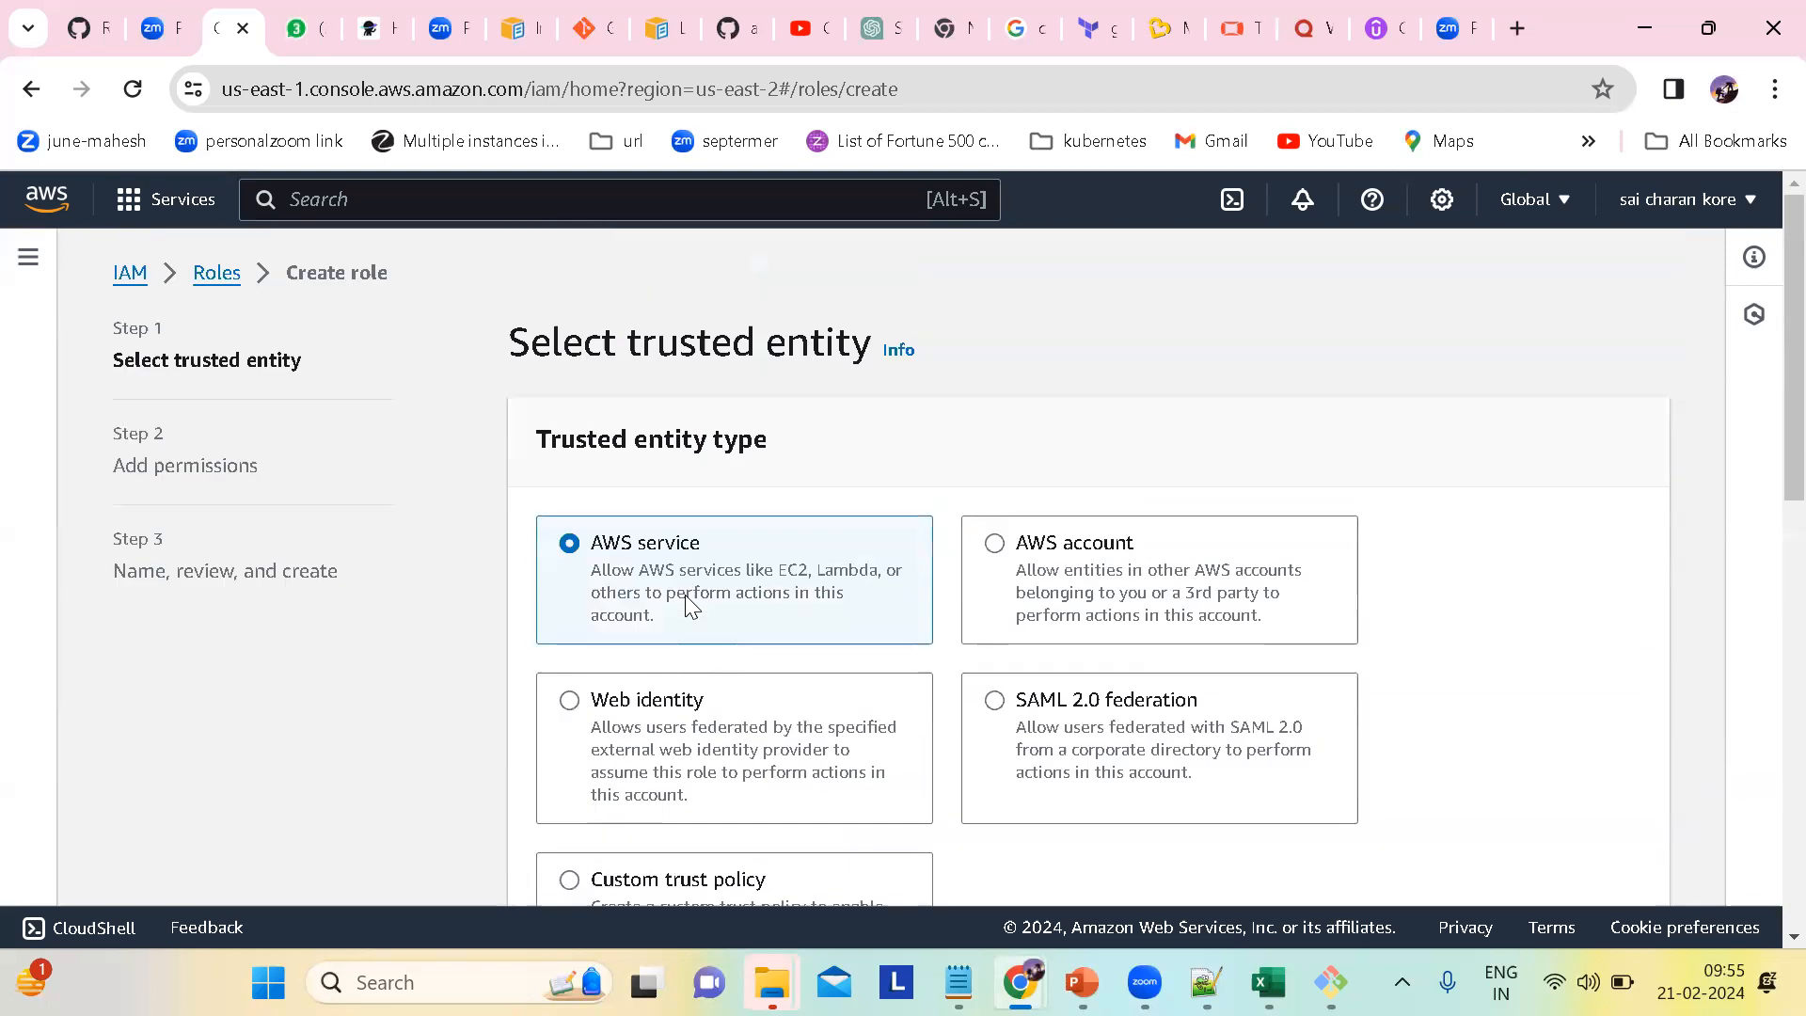
Step: Keep EC2 as the role's use case and continue past the permissions policies without attaching any policy
scroll(642, 574, "down", 5)
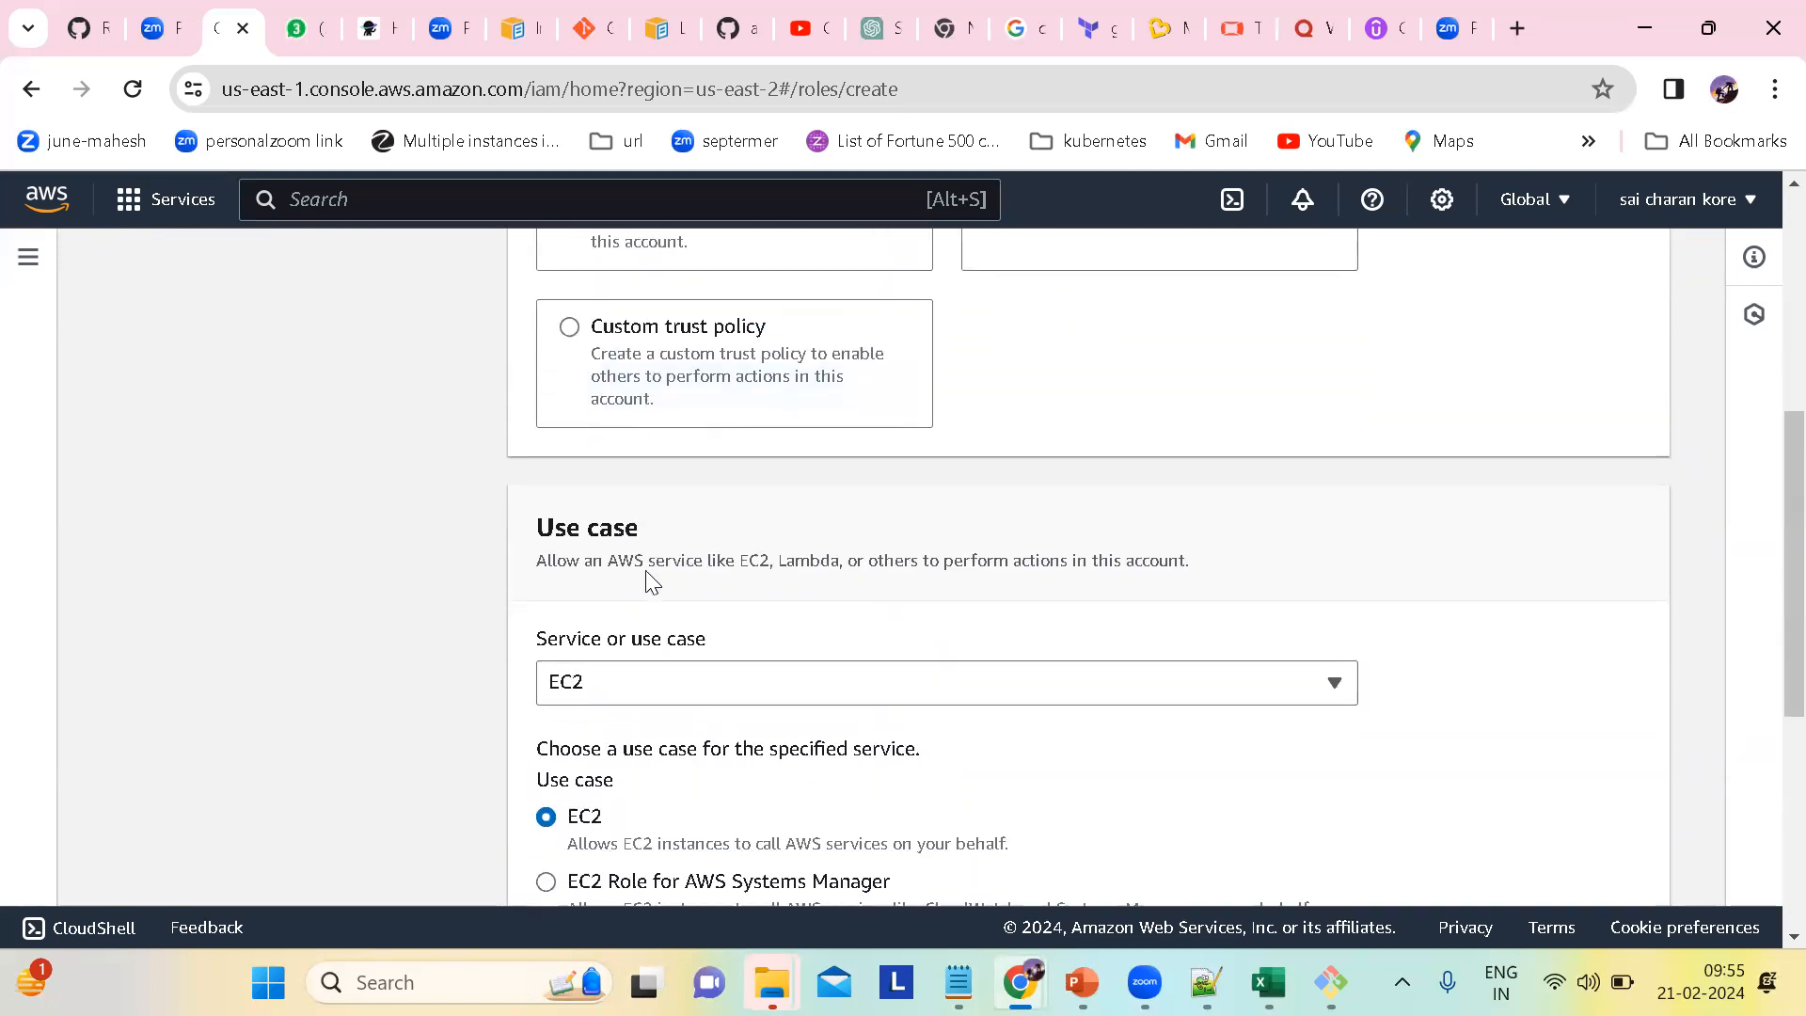
scroll(783, 649, "down", 4)
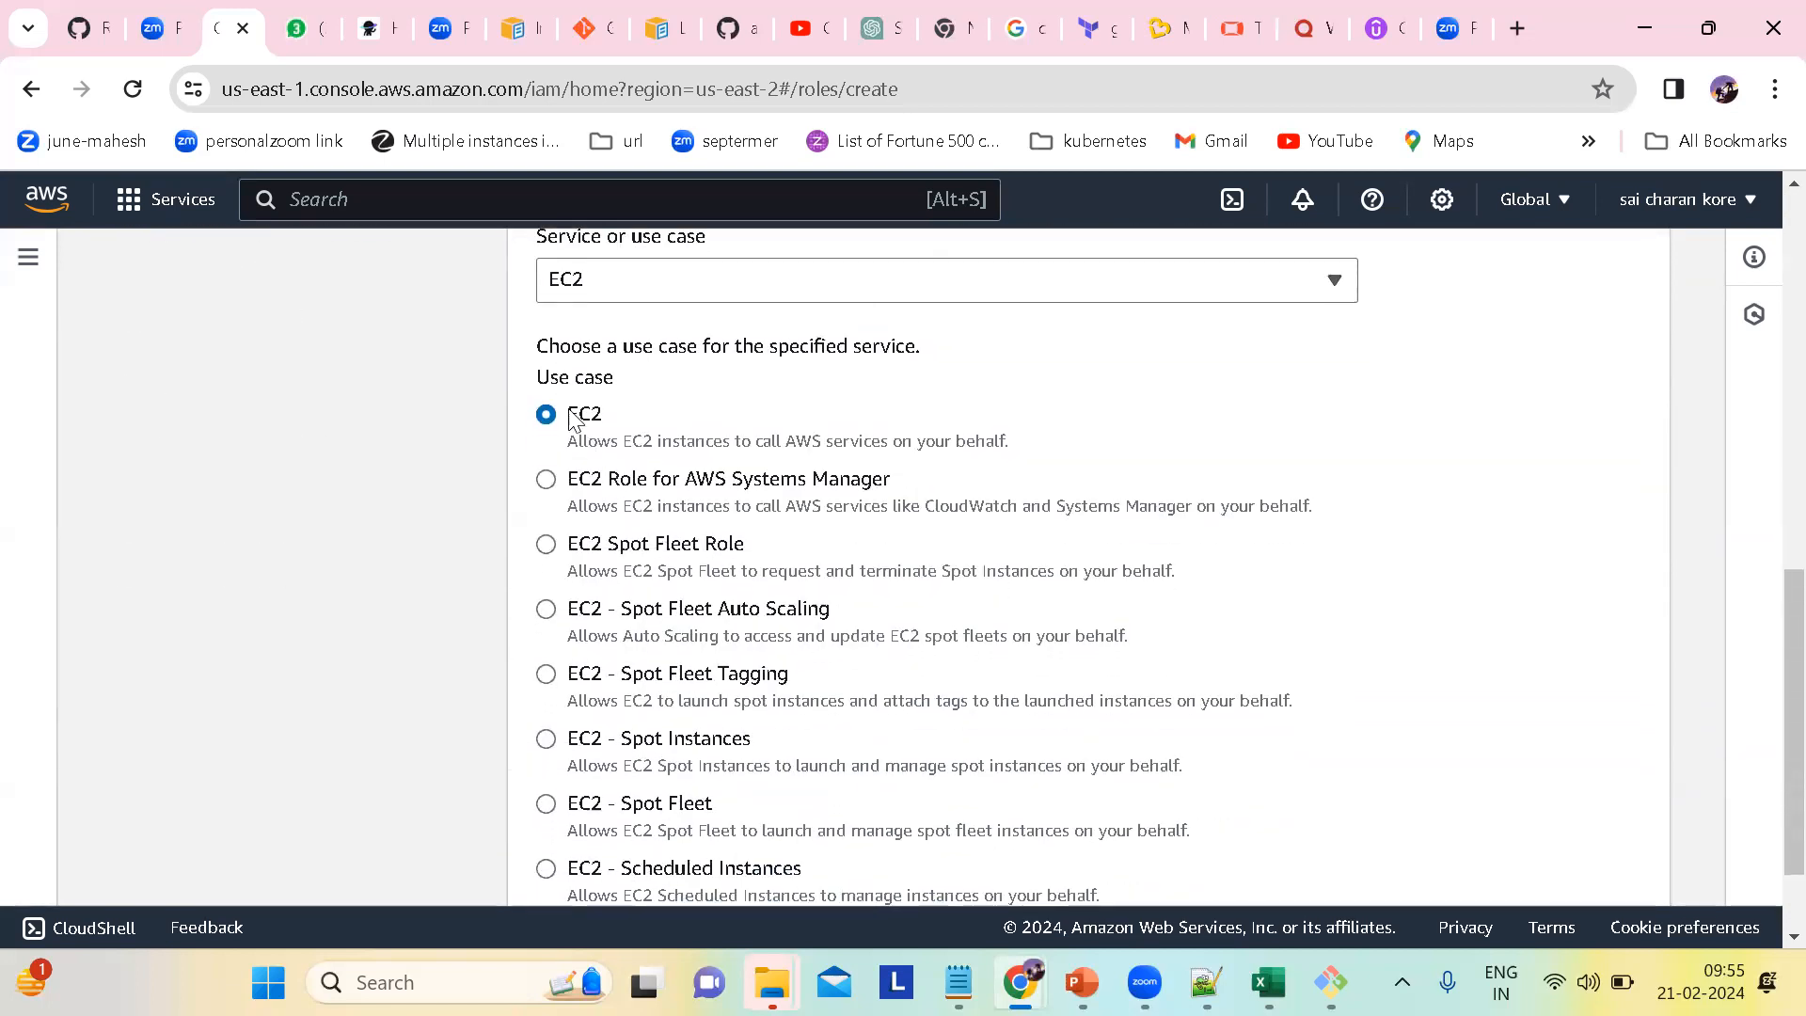
scroll(805, 501, "down", 2)
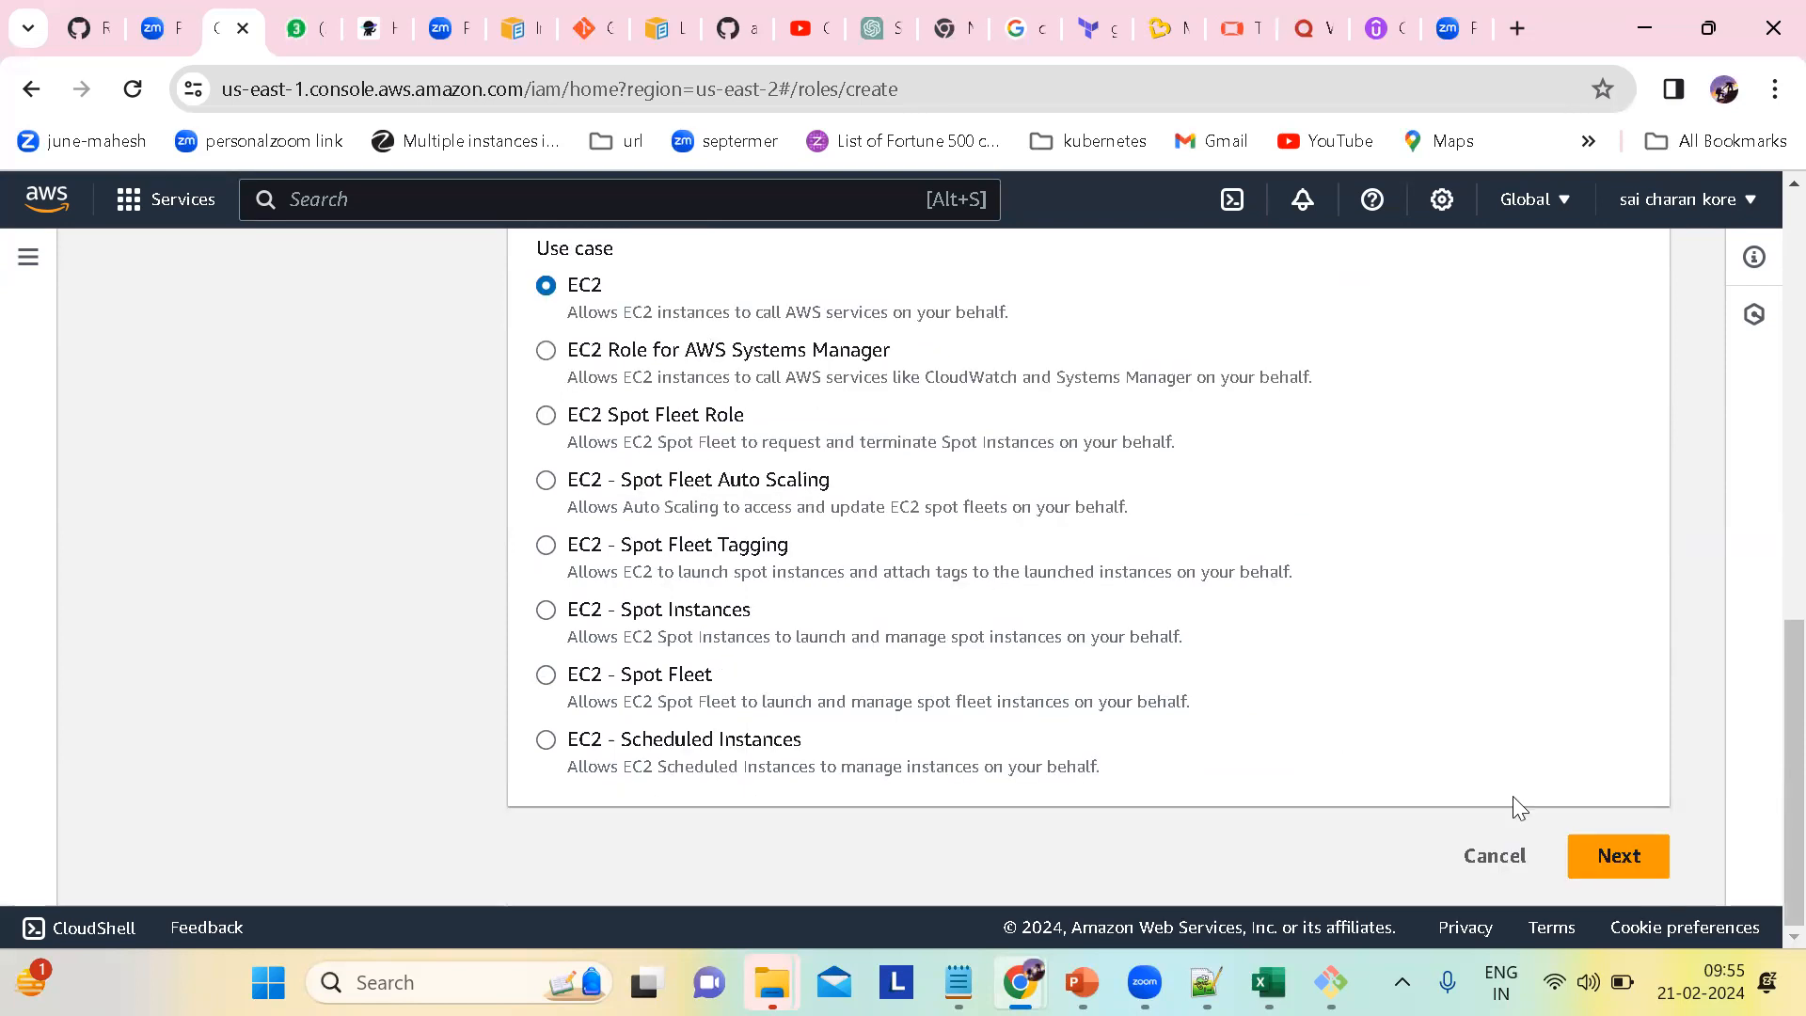
left_click(1623, 860)
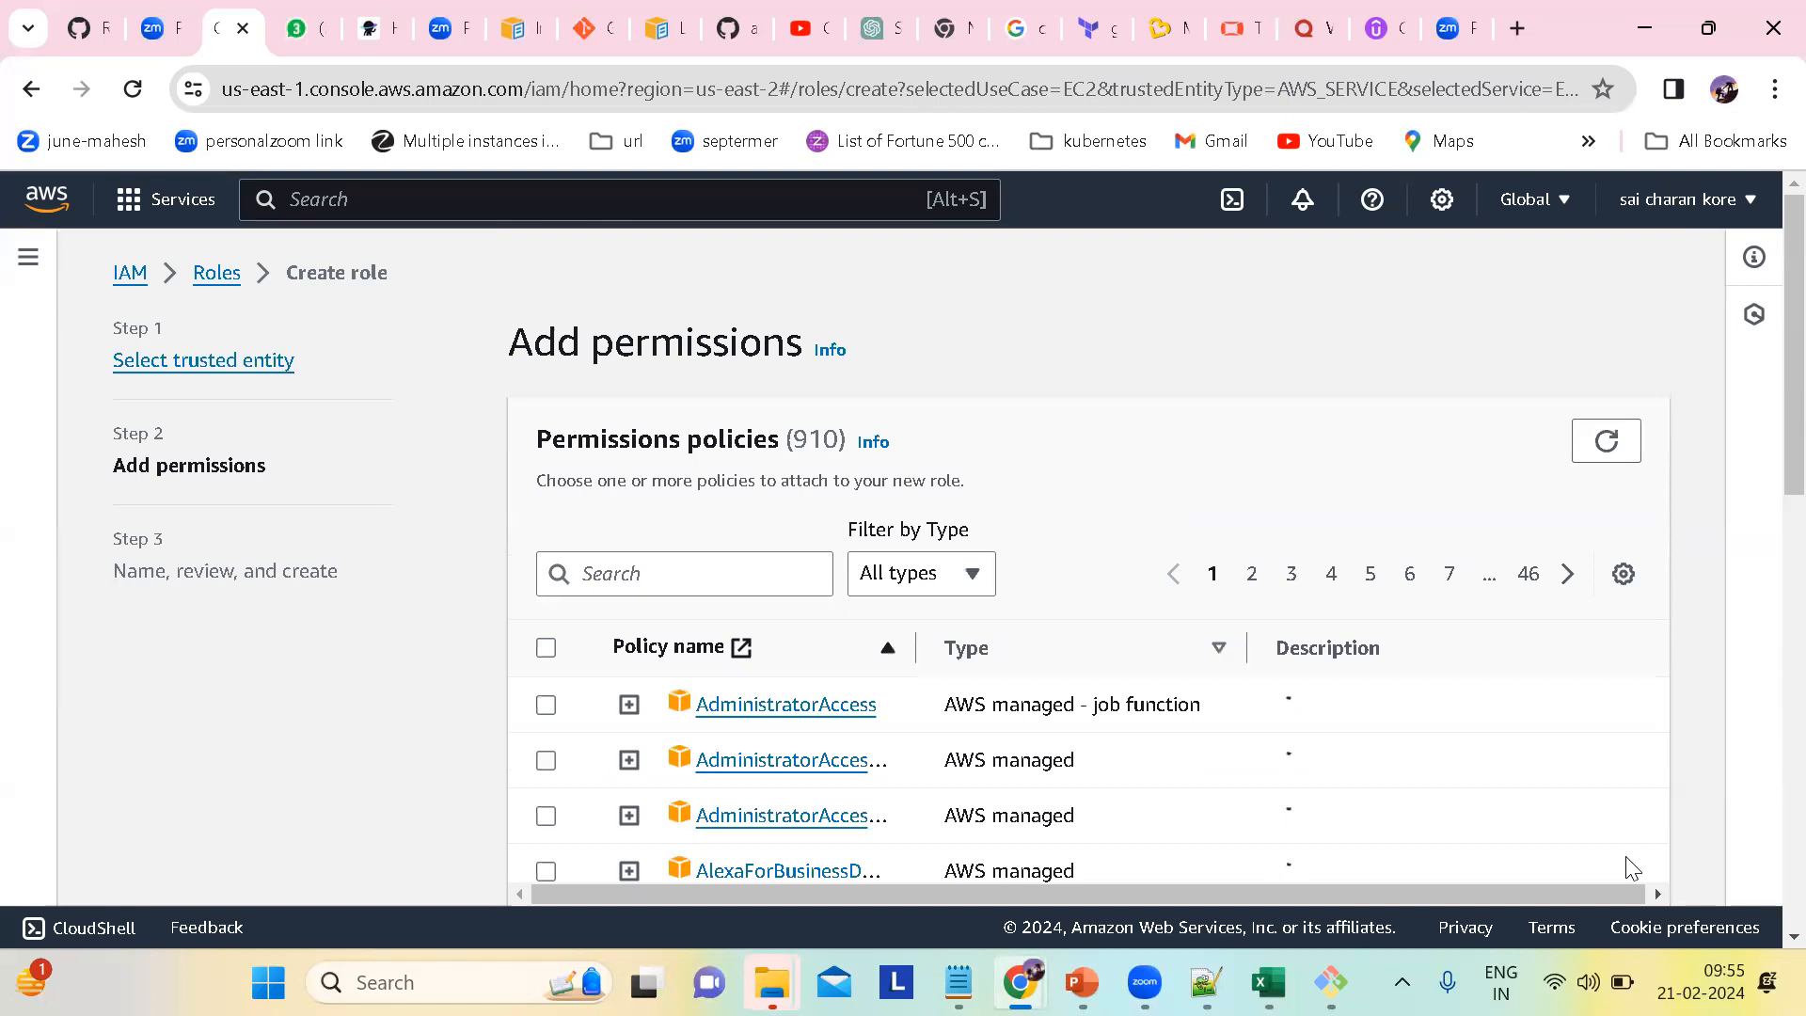
scroll(1516, 802, "down", 8)
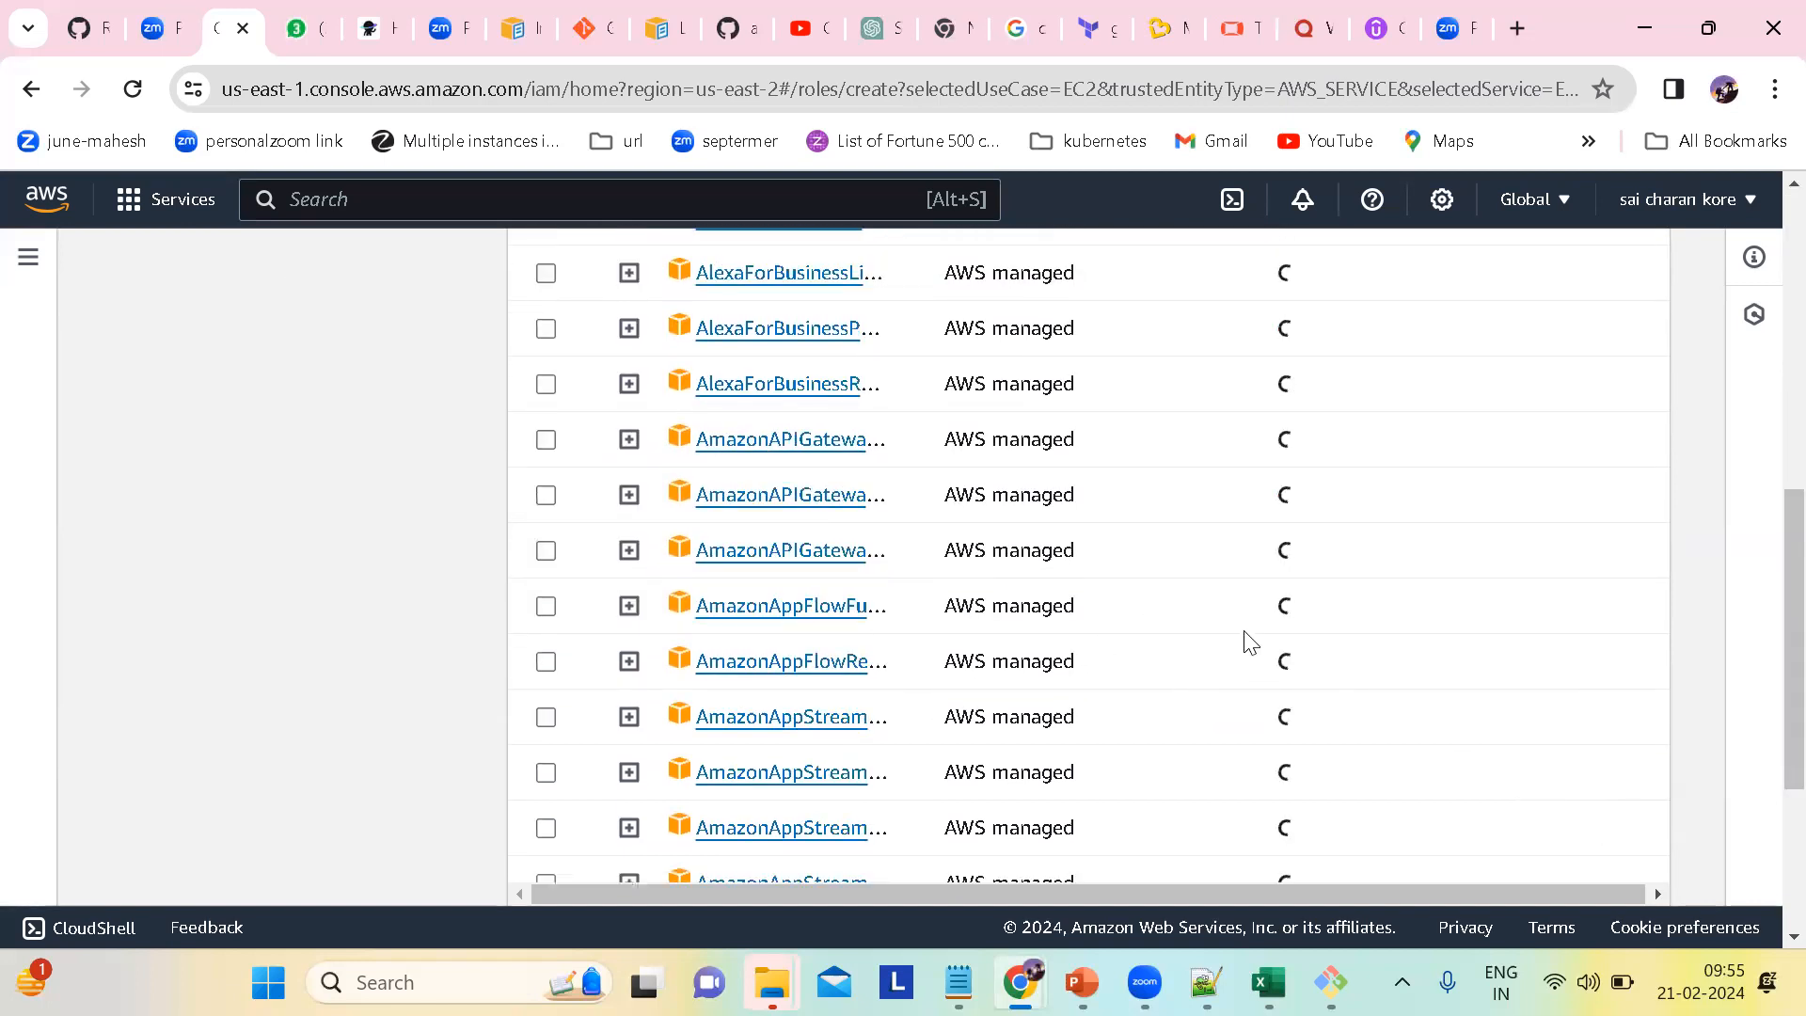
scroll(1291, 651, "down", 4)
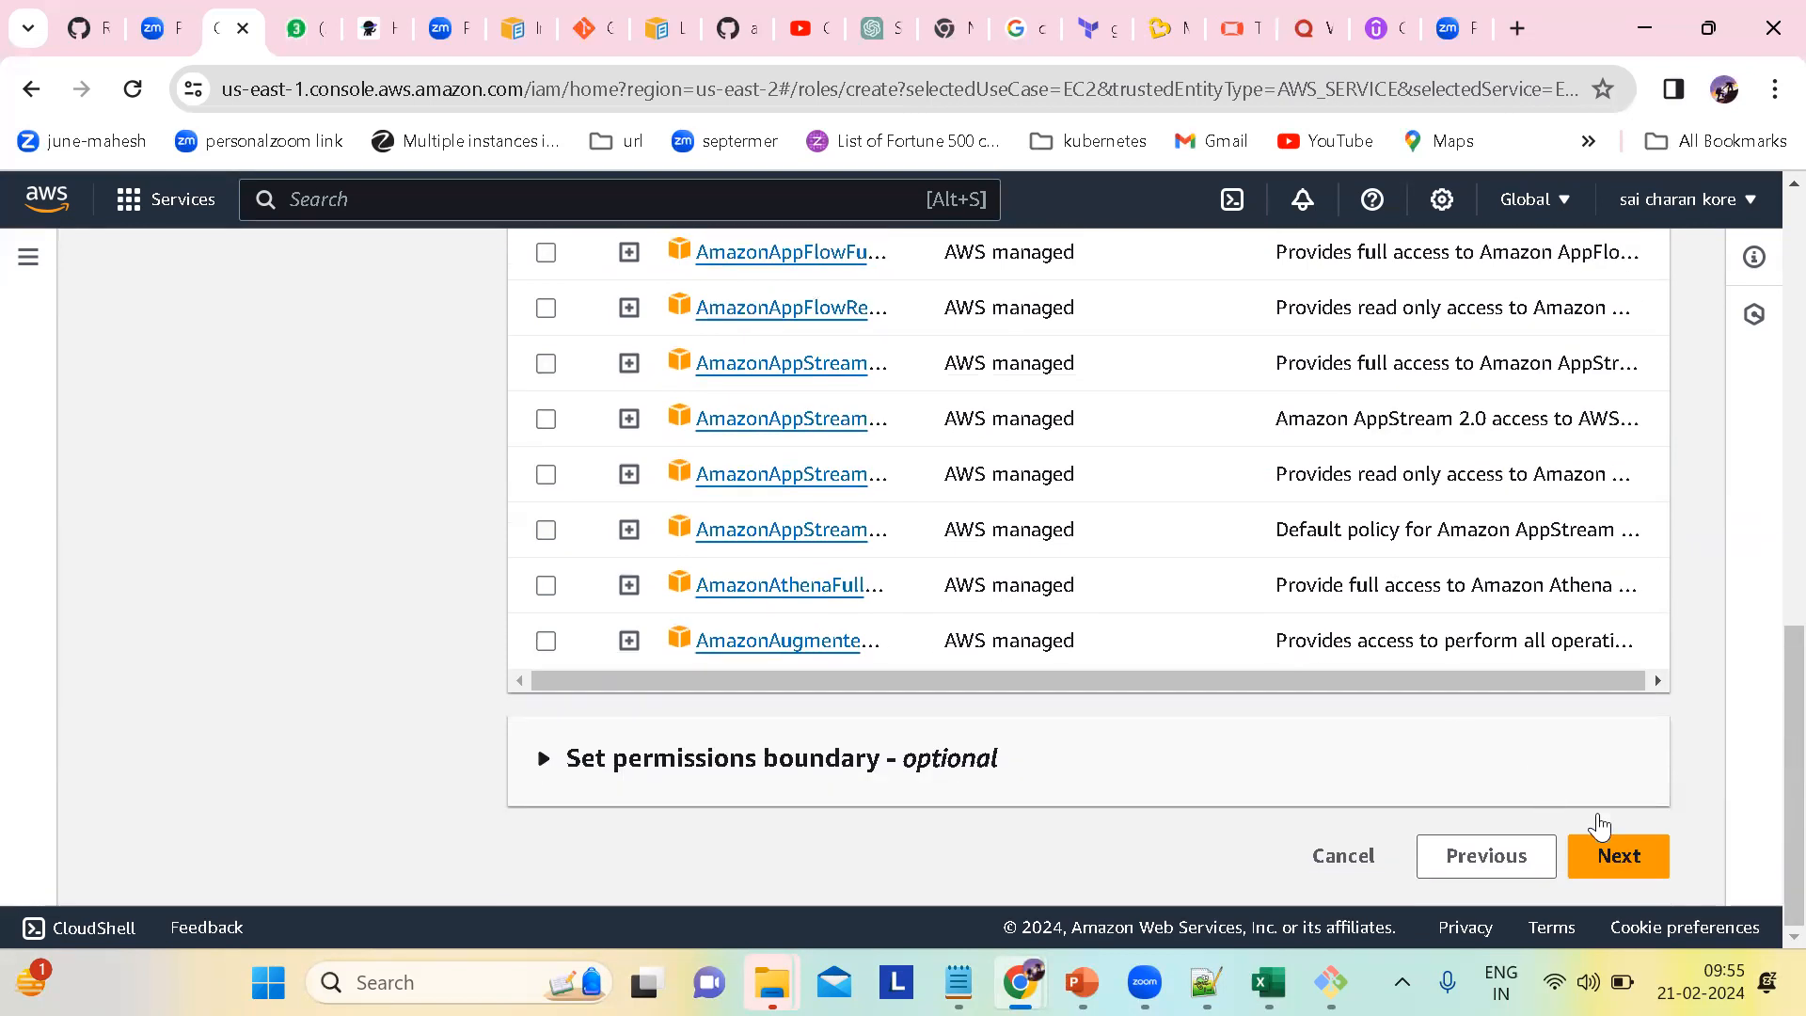
left_click(1630, 870)
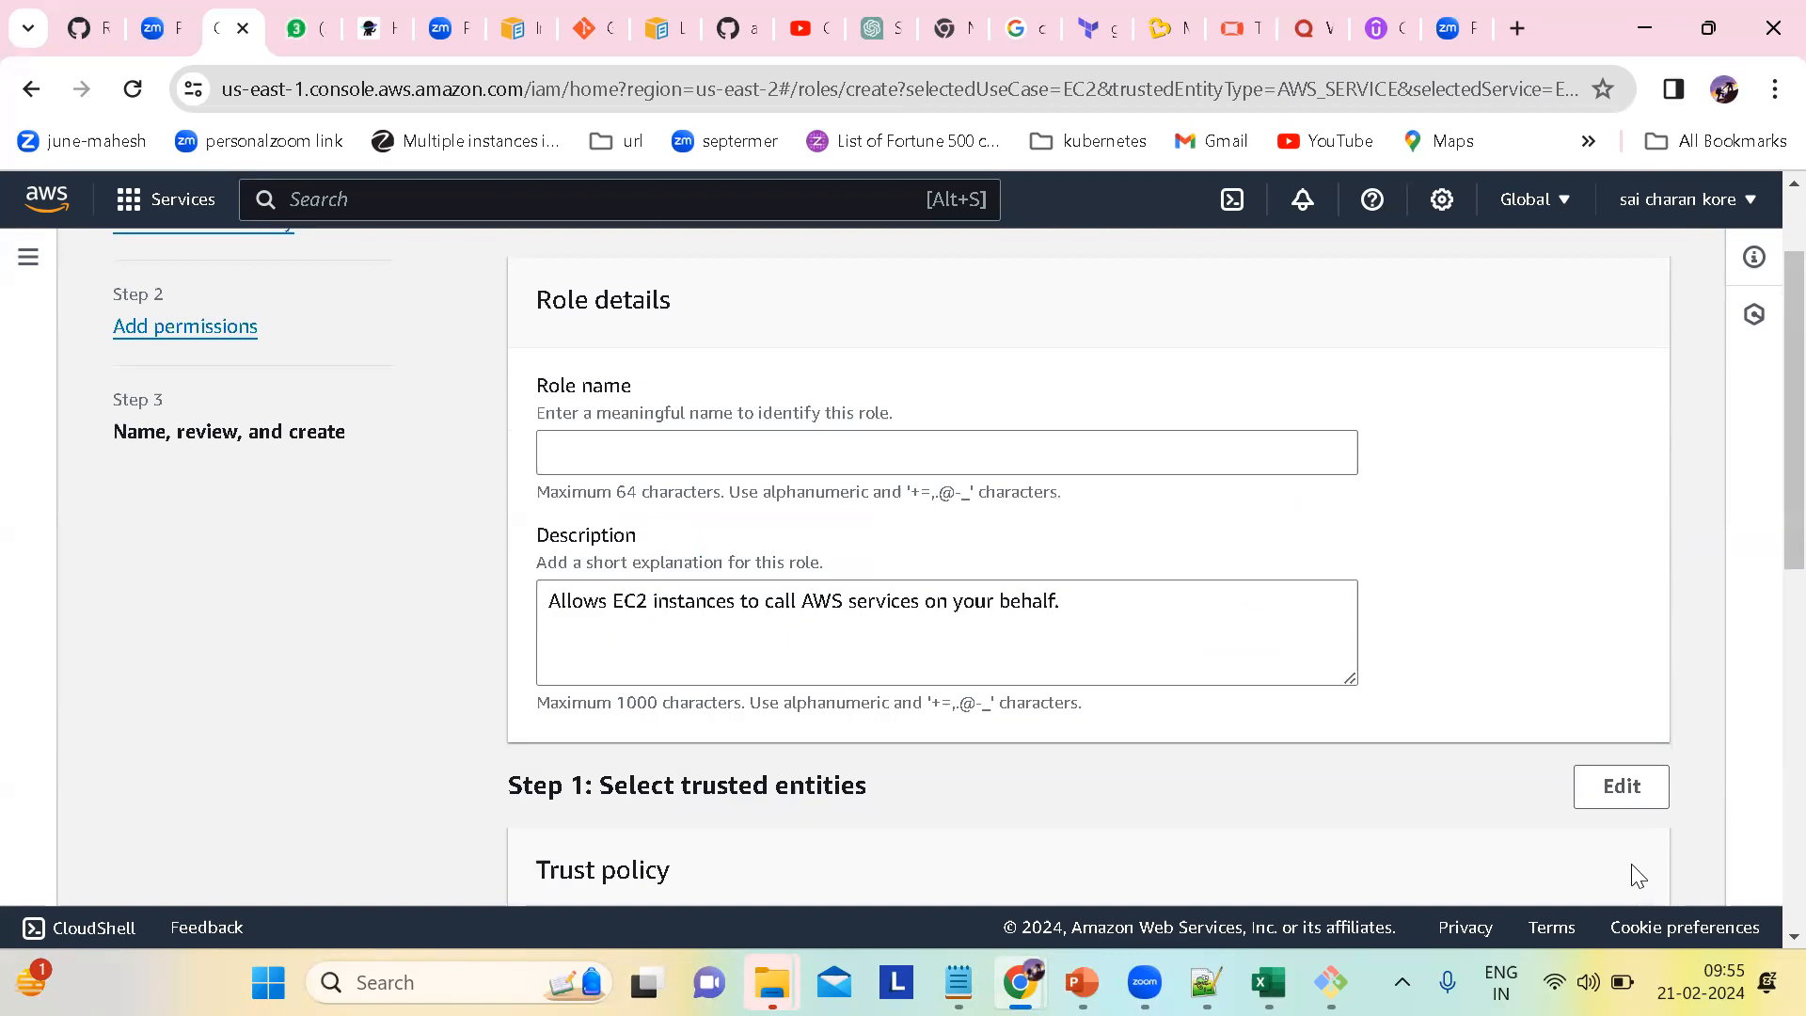
Step: Name the role feb-ec2-role, keep the default description and create the role
scroll(1371, 761, "down", 1)
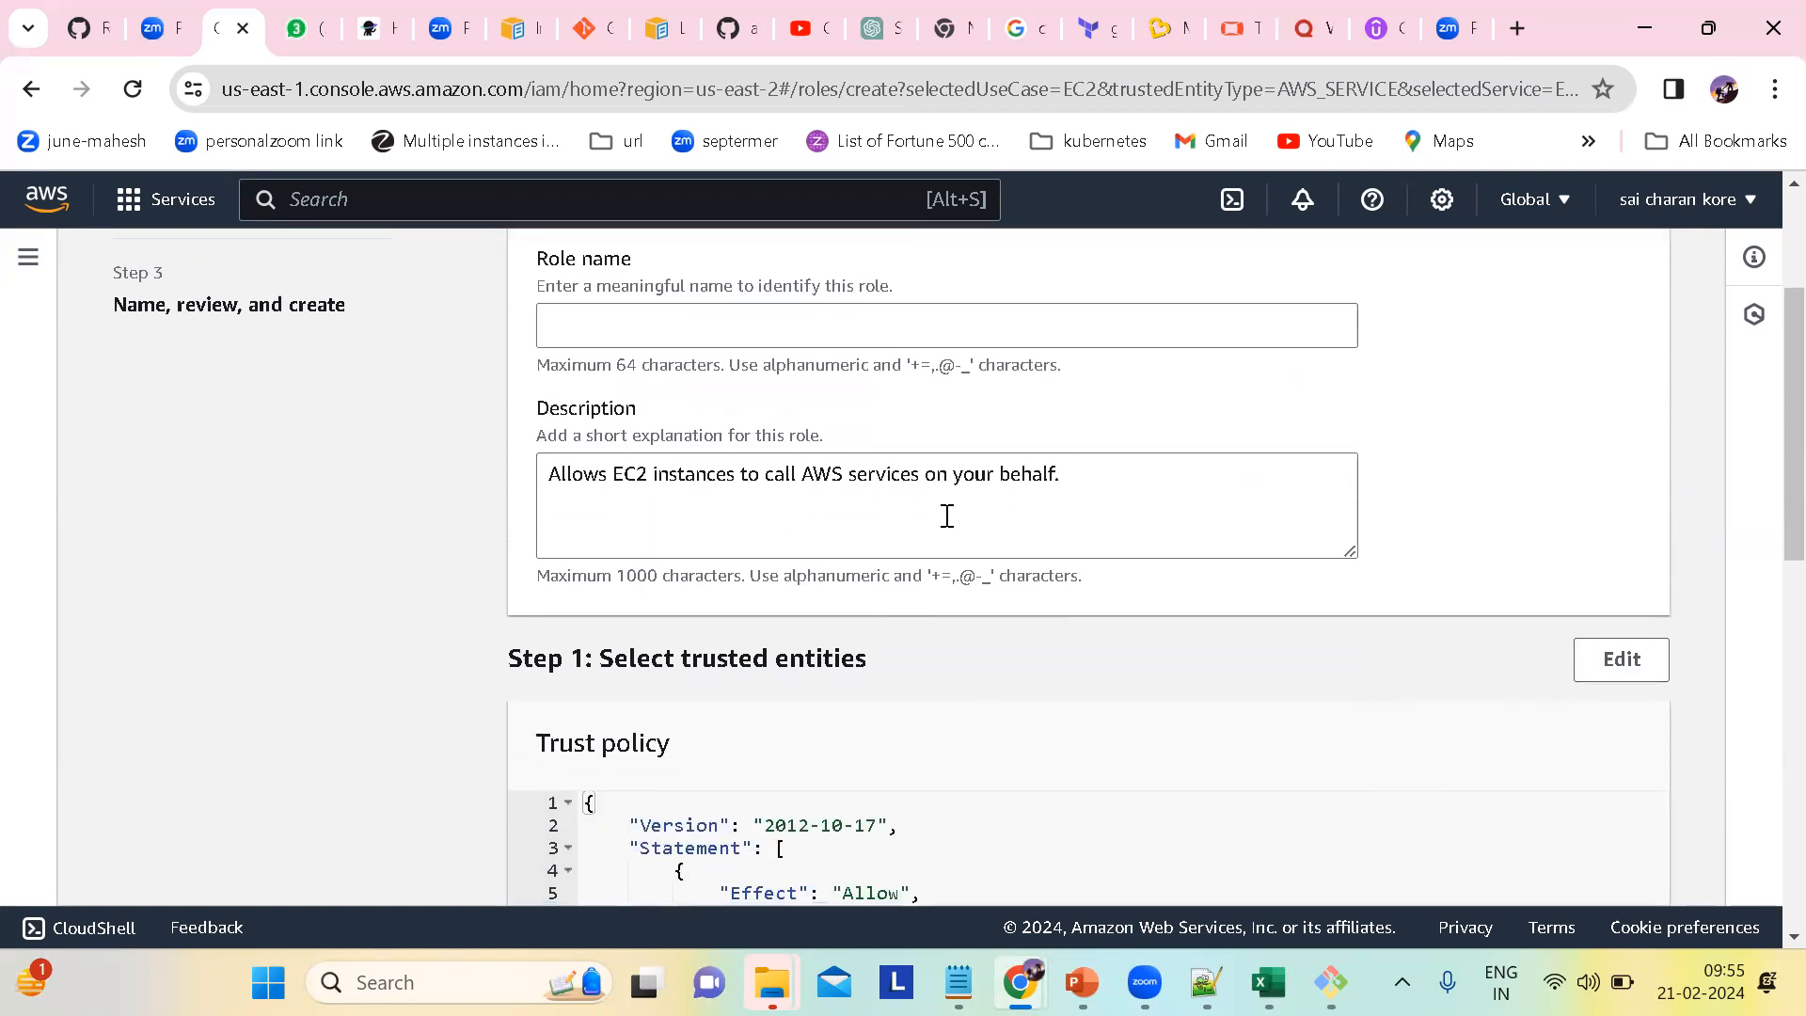
scroll(932, 522, "up", 3)
left_click(641, 602)
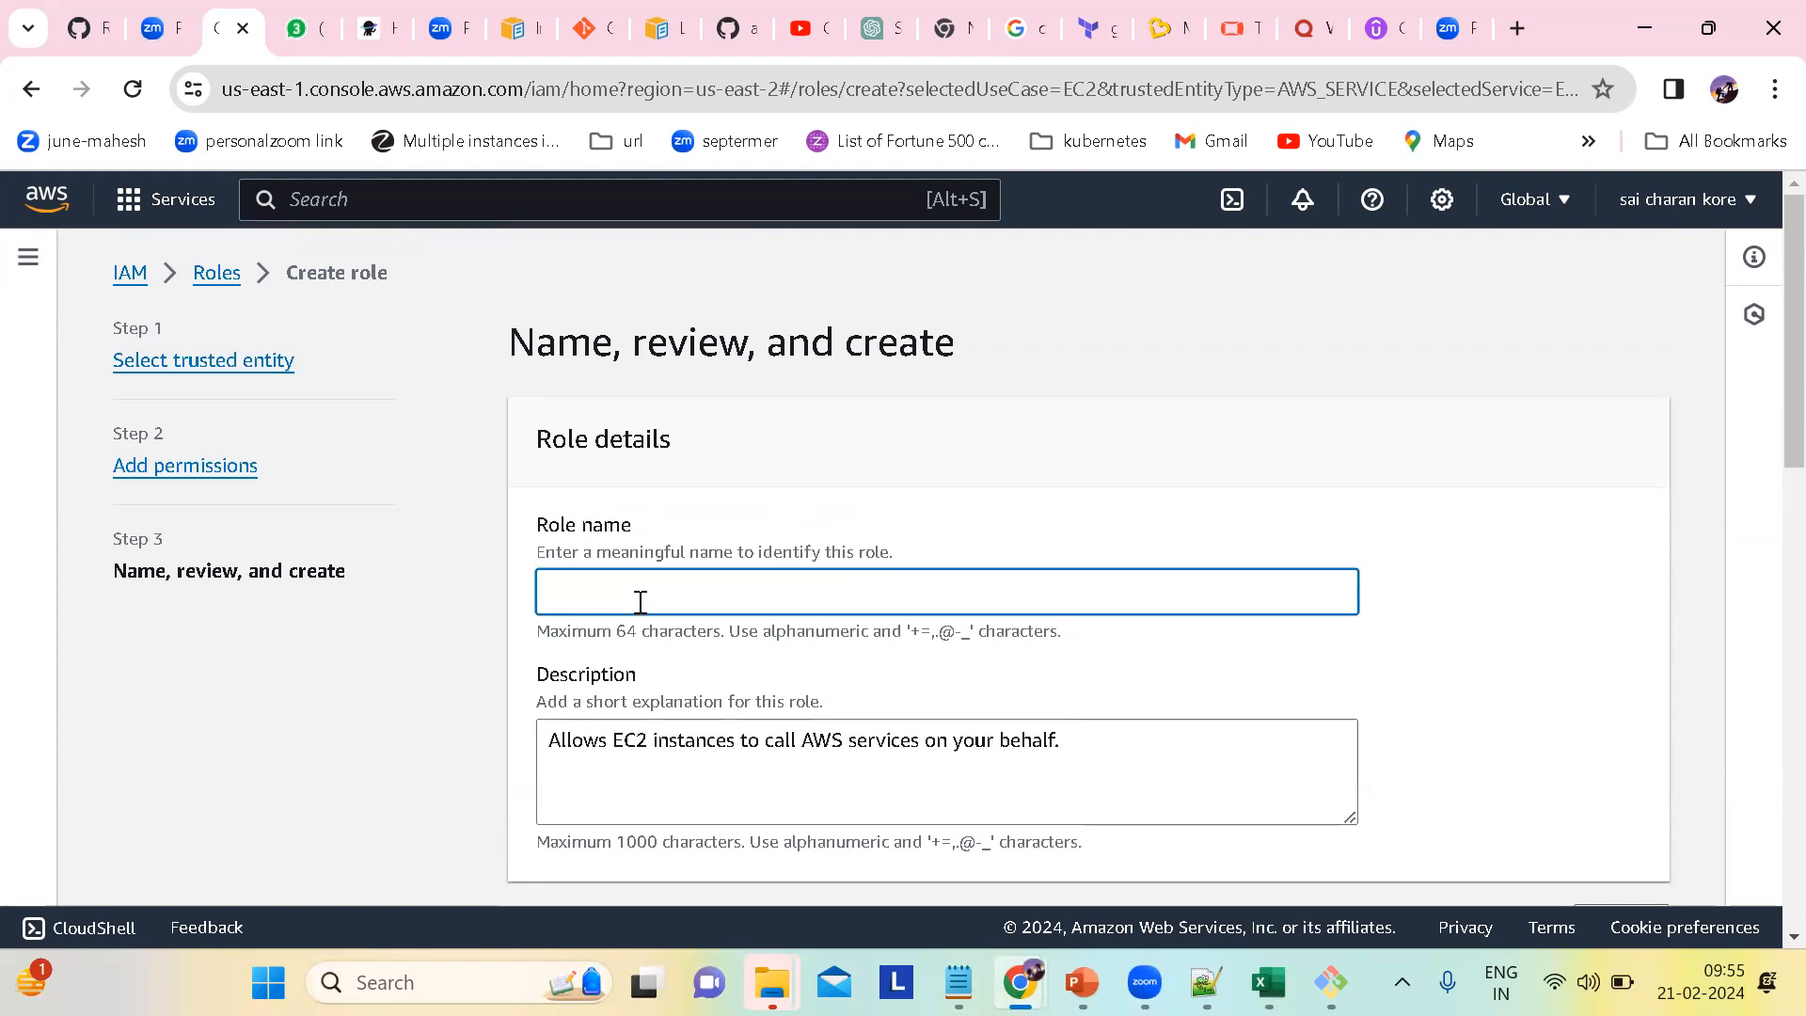
type("feb-ec2-role")
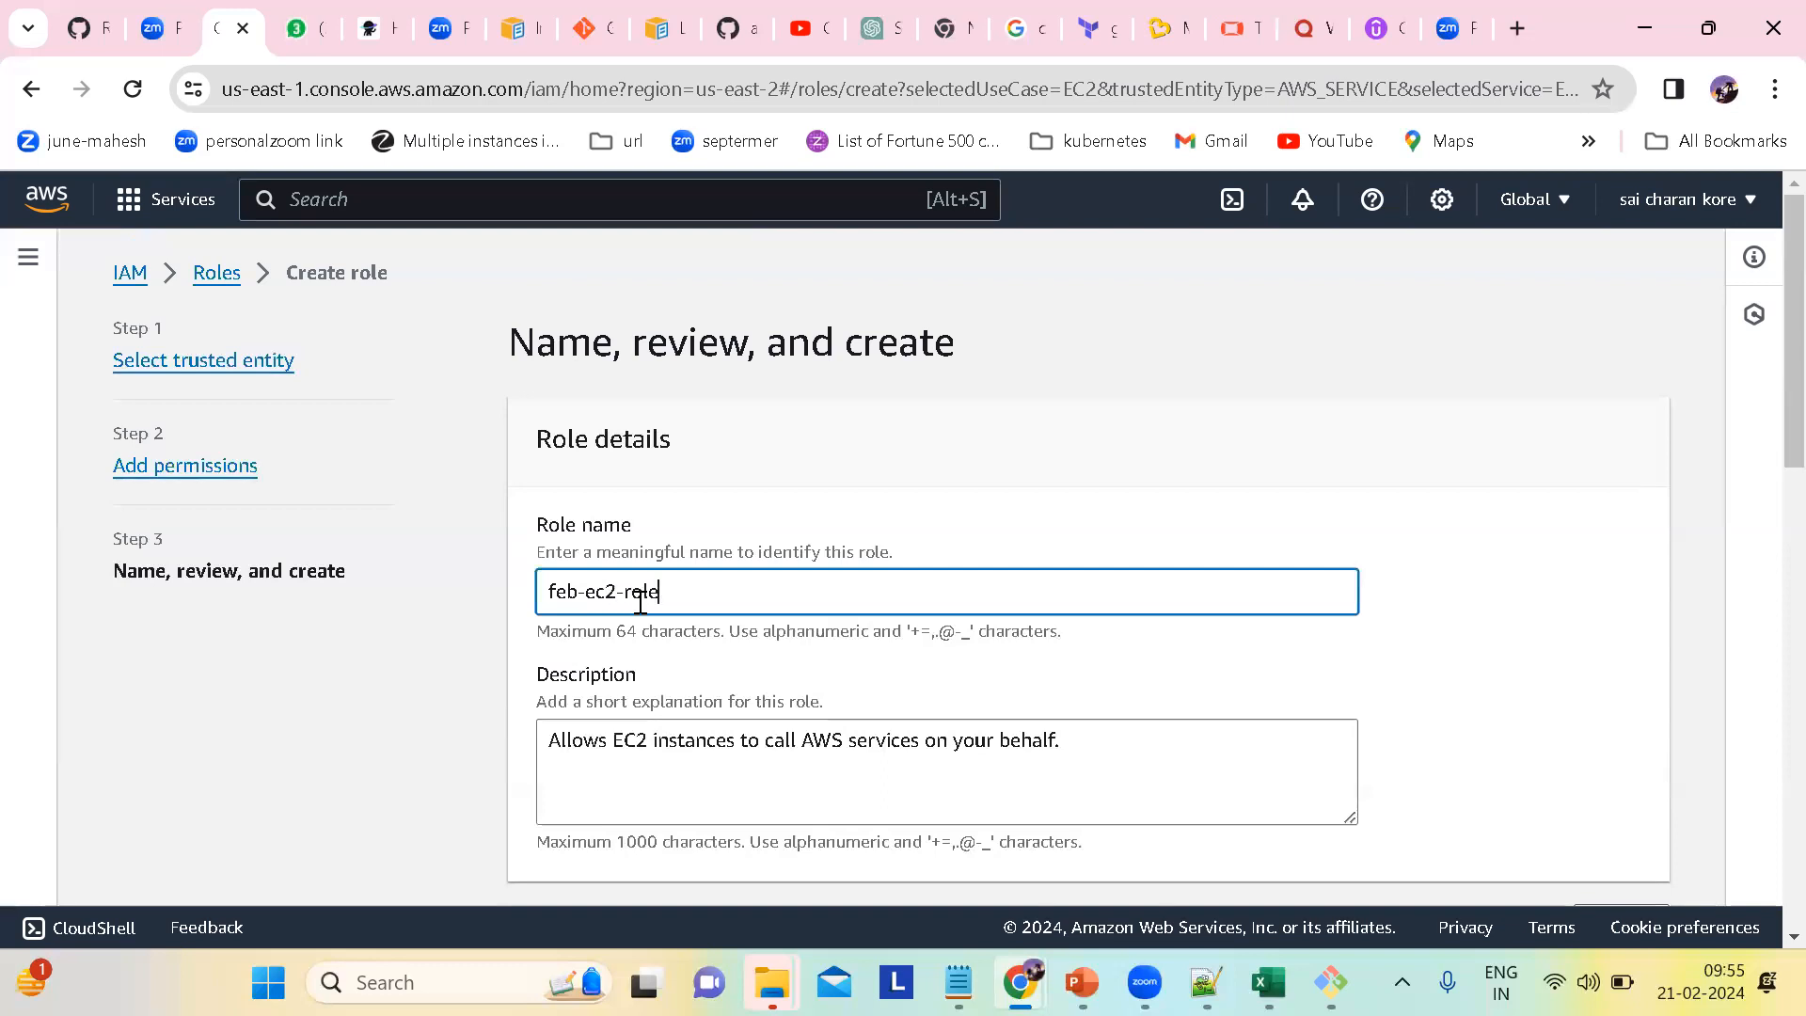
scroll(919, 585, "down", 10)
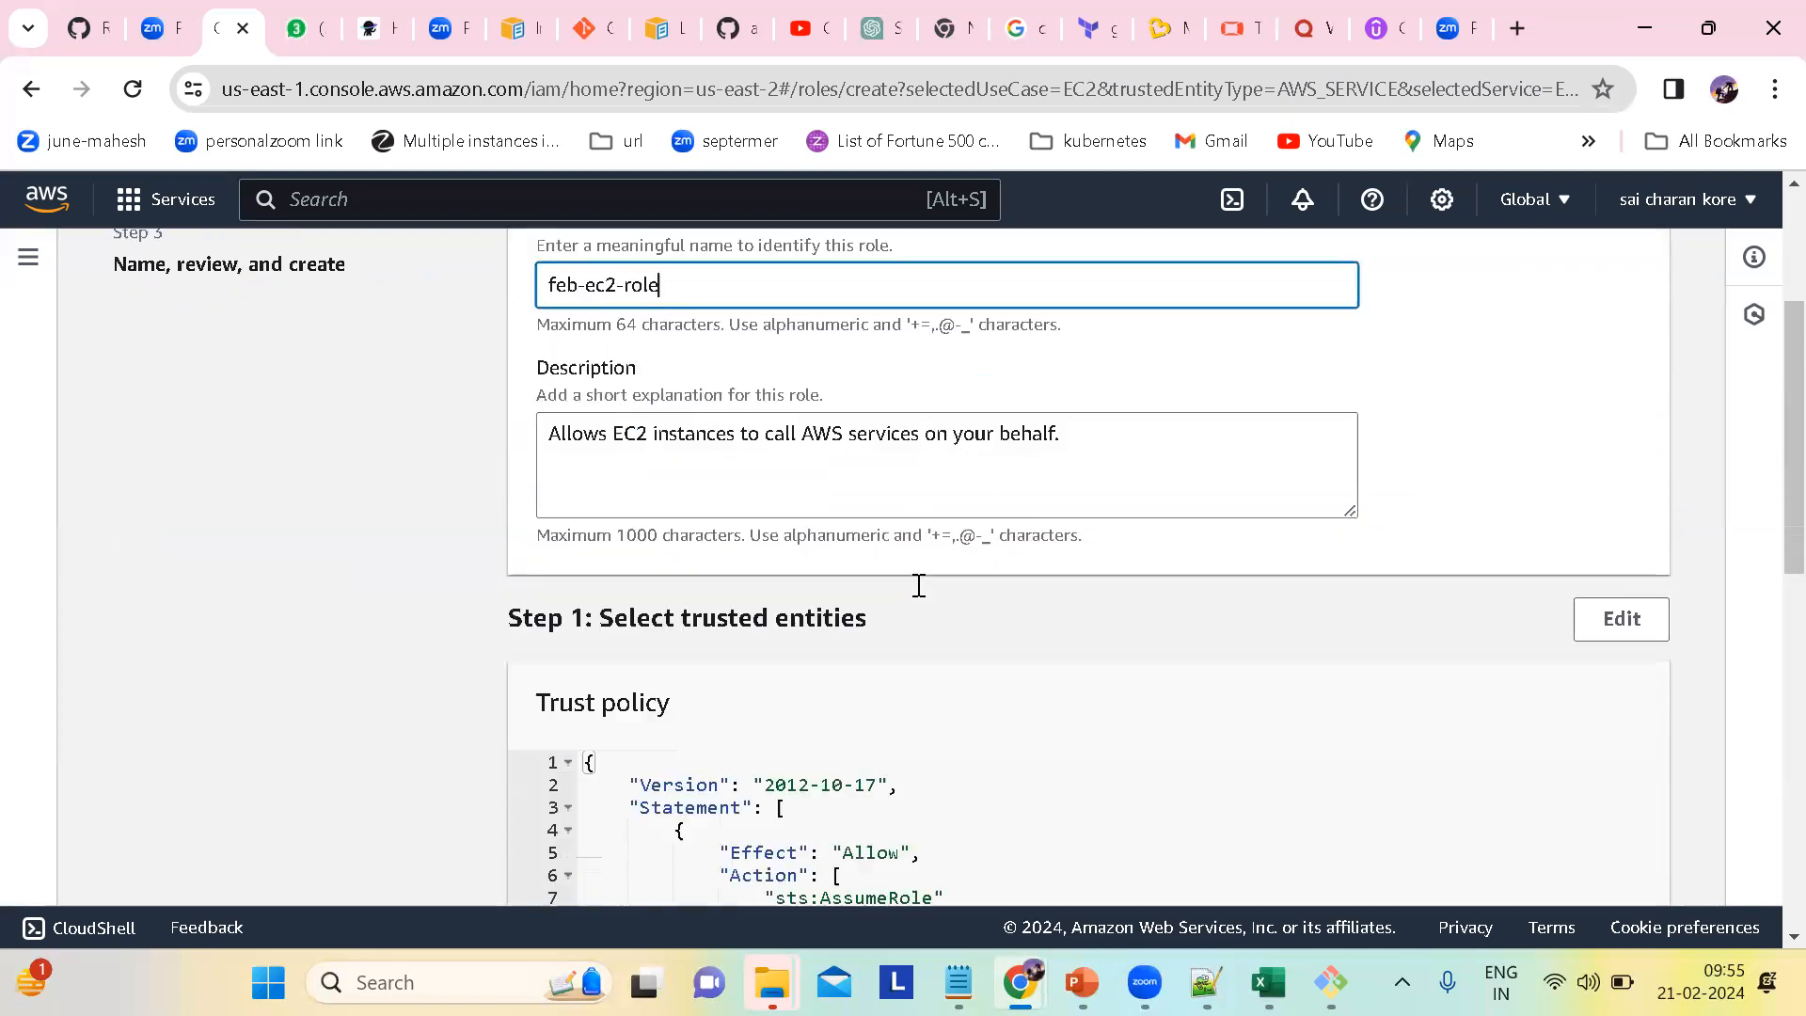
scroll(1610, 781, "down", 4)
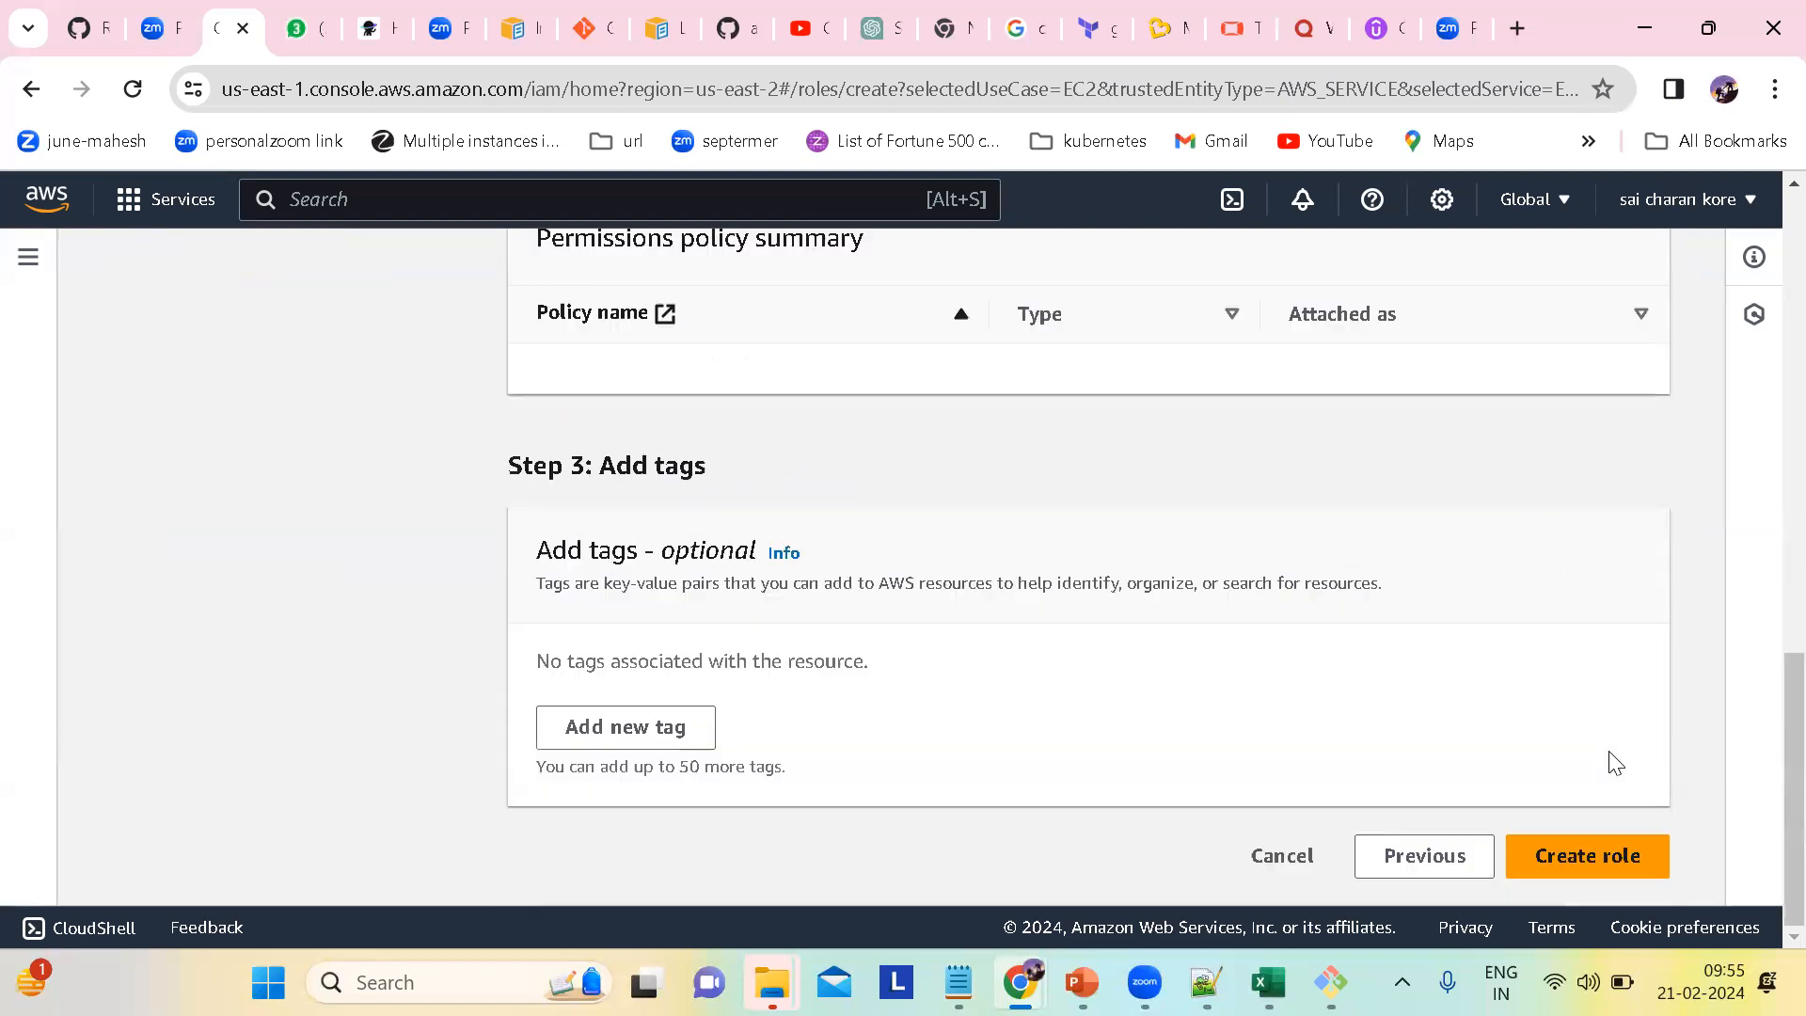
left_click(1586, 866)
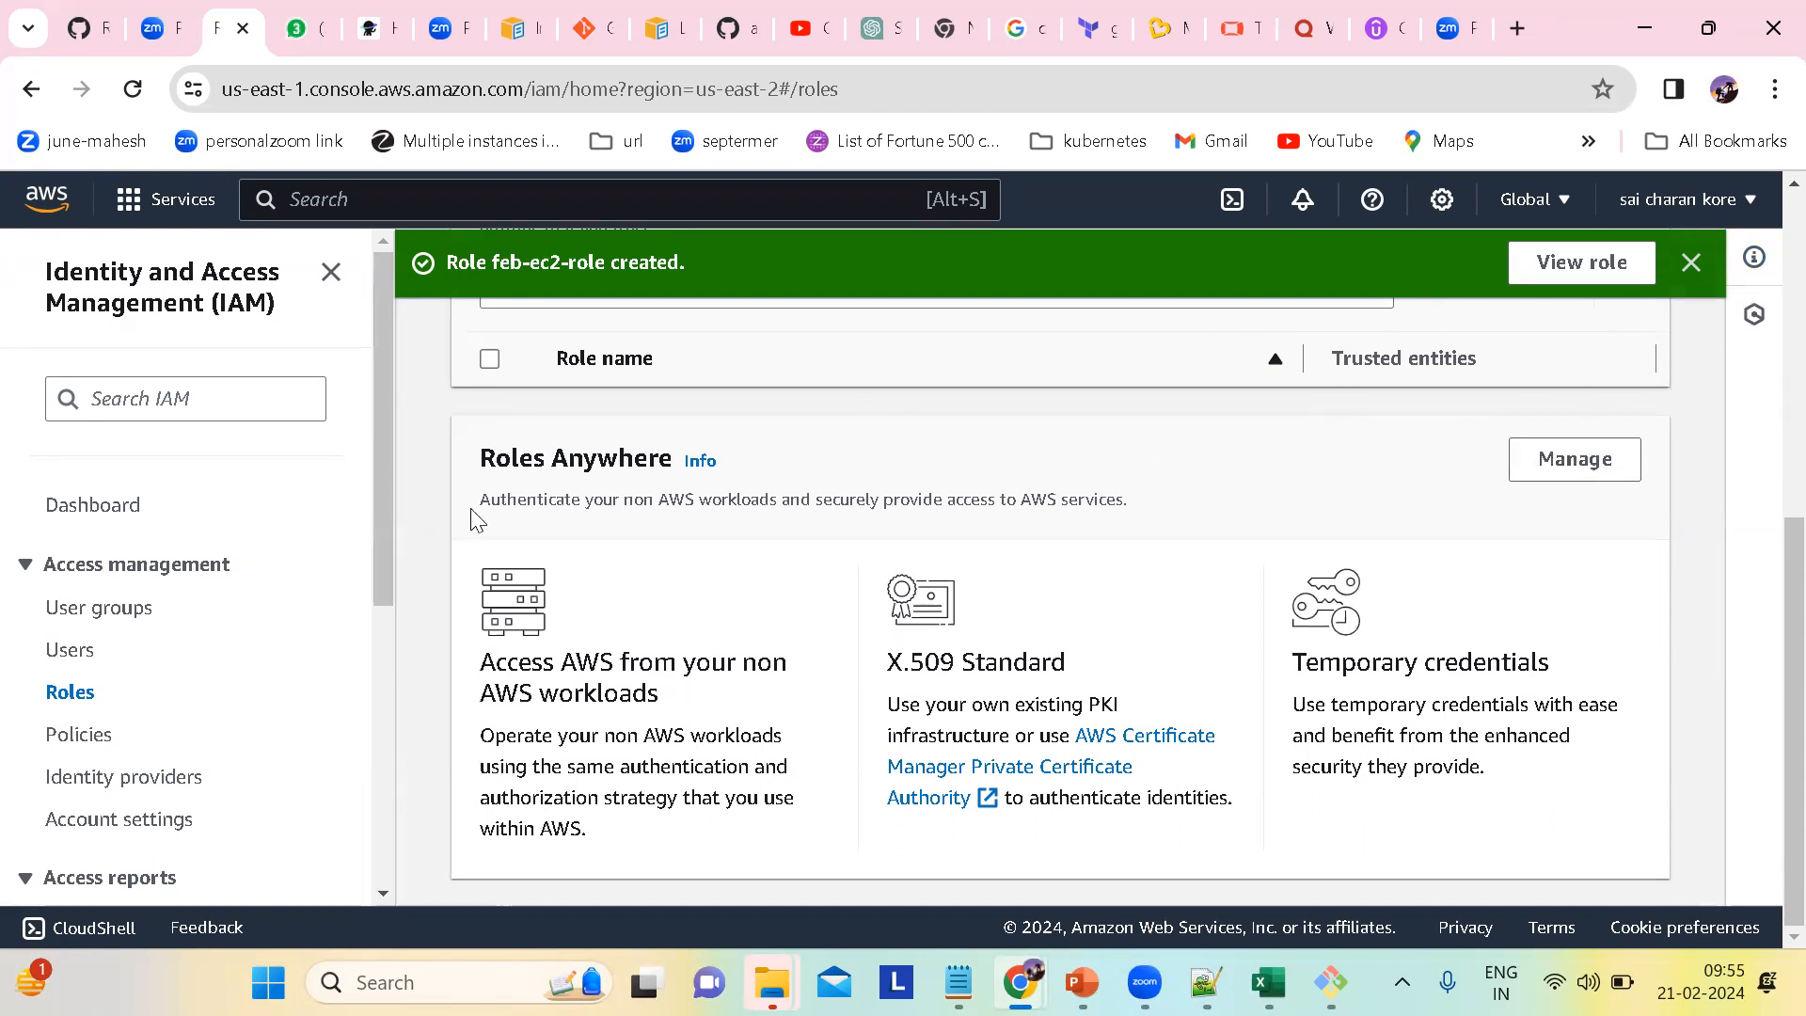
Step: Reload the IAM roles list and examine feb-ec2-role's trusted entity alongside the other roles
left_click(83, 651)
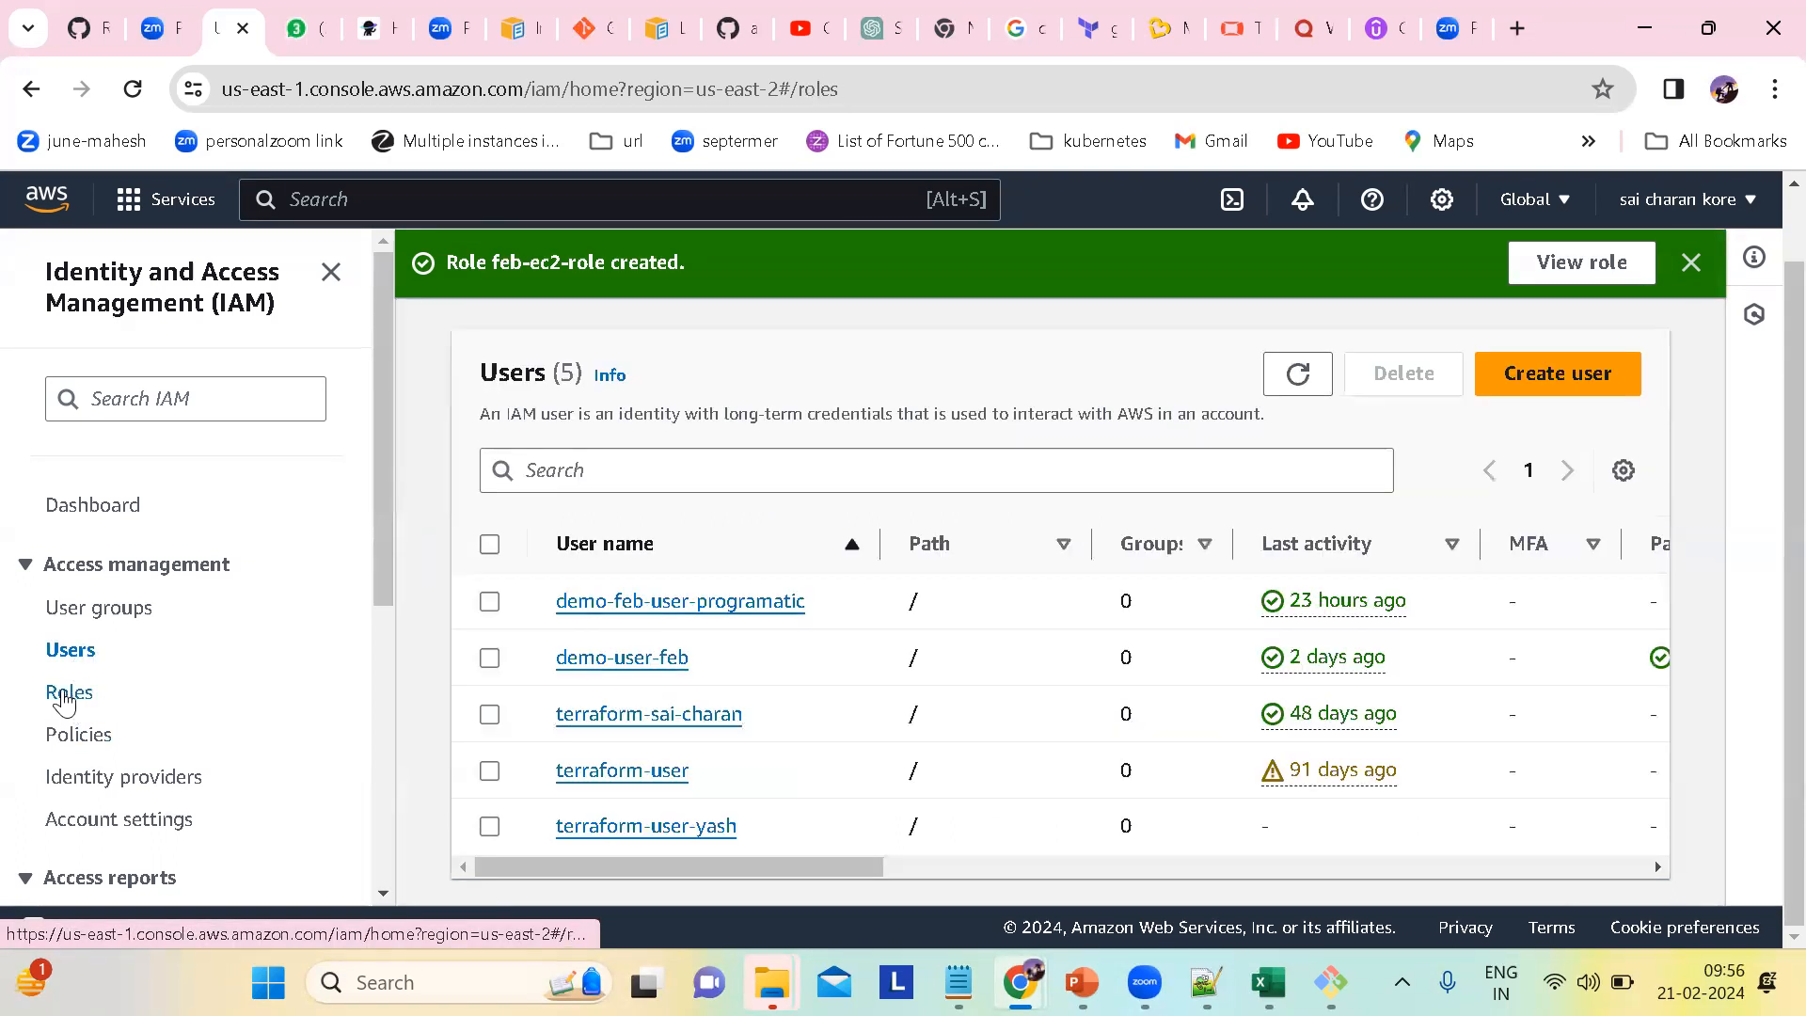
left_click(66, 693)
scroll(850, 673, "down", 2)
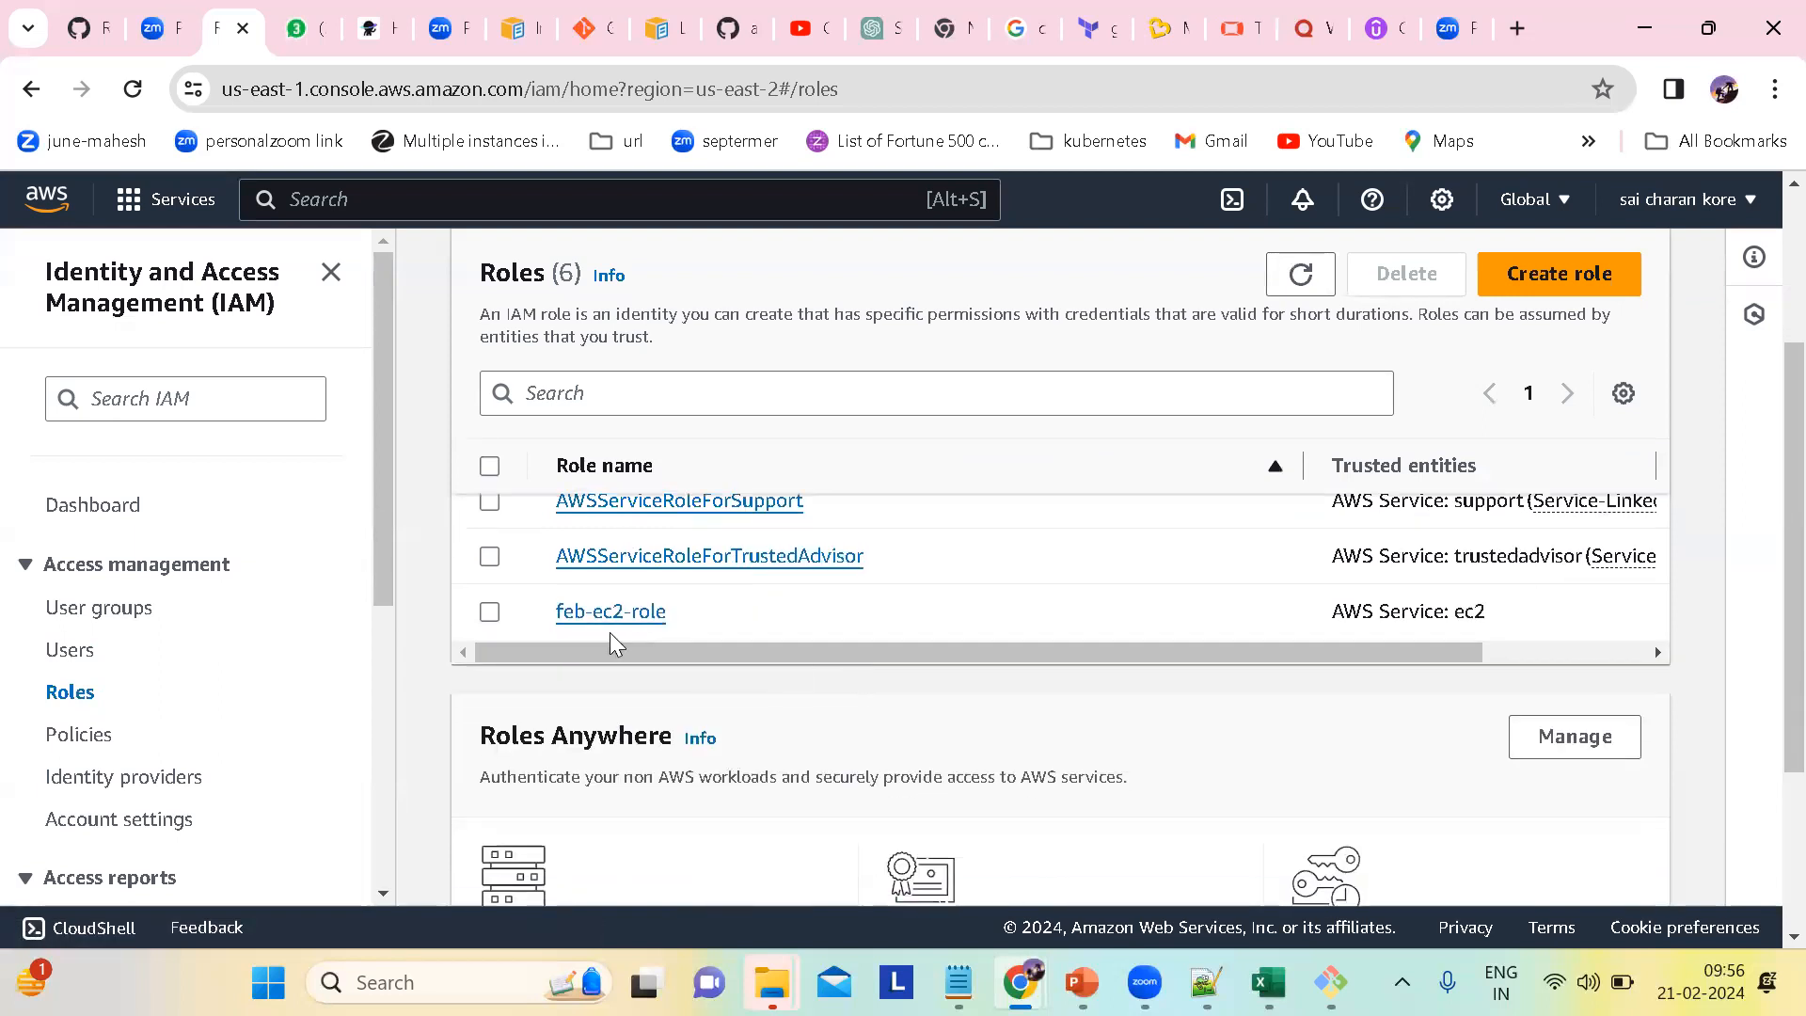
scroll(1282, 605, "right", 2)
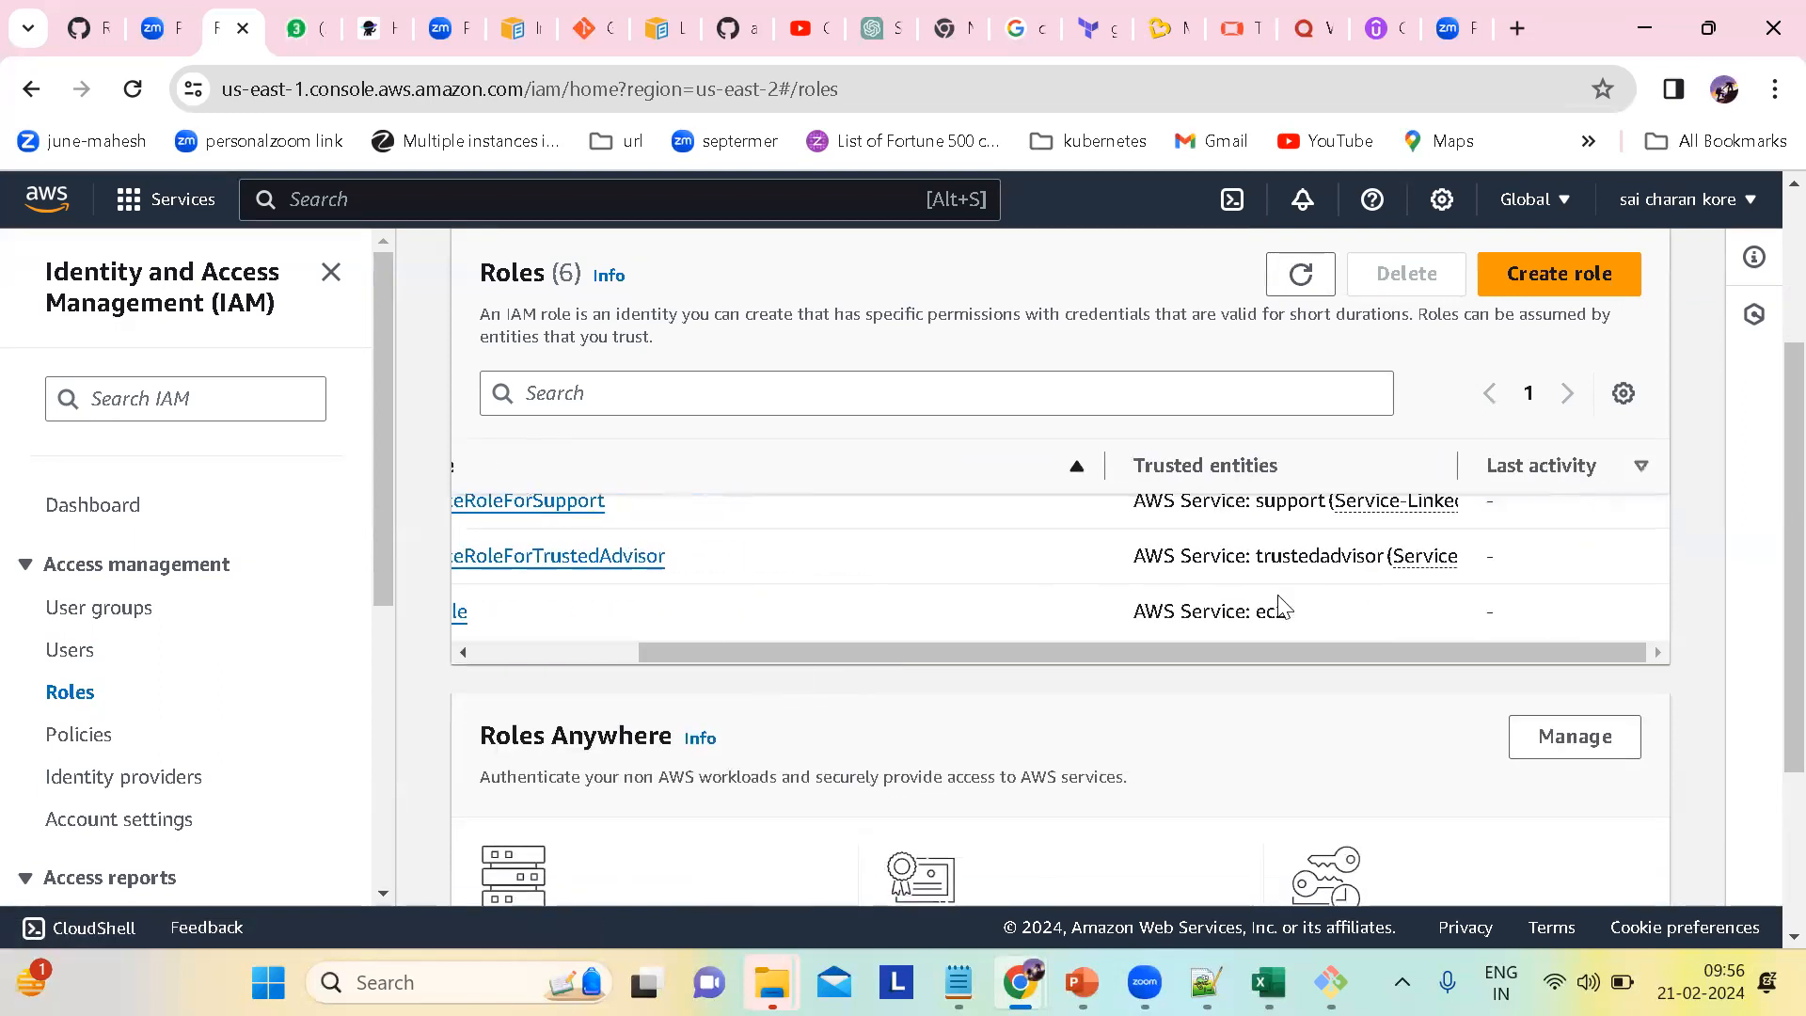
scroll(1213, 624, "left", 2)
scroll(1157, 625, "up", 3)
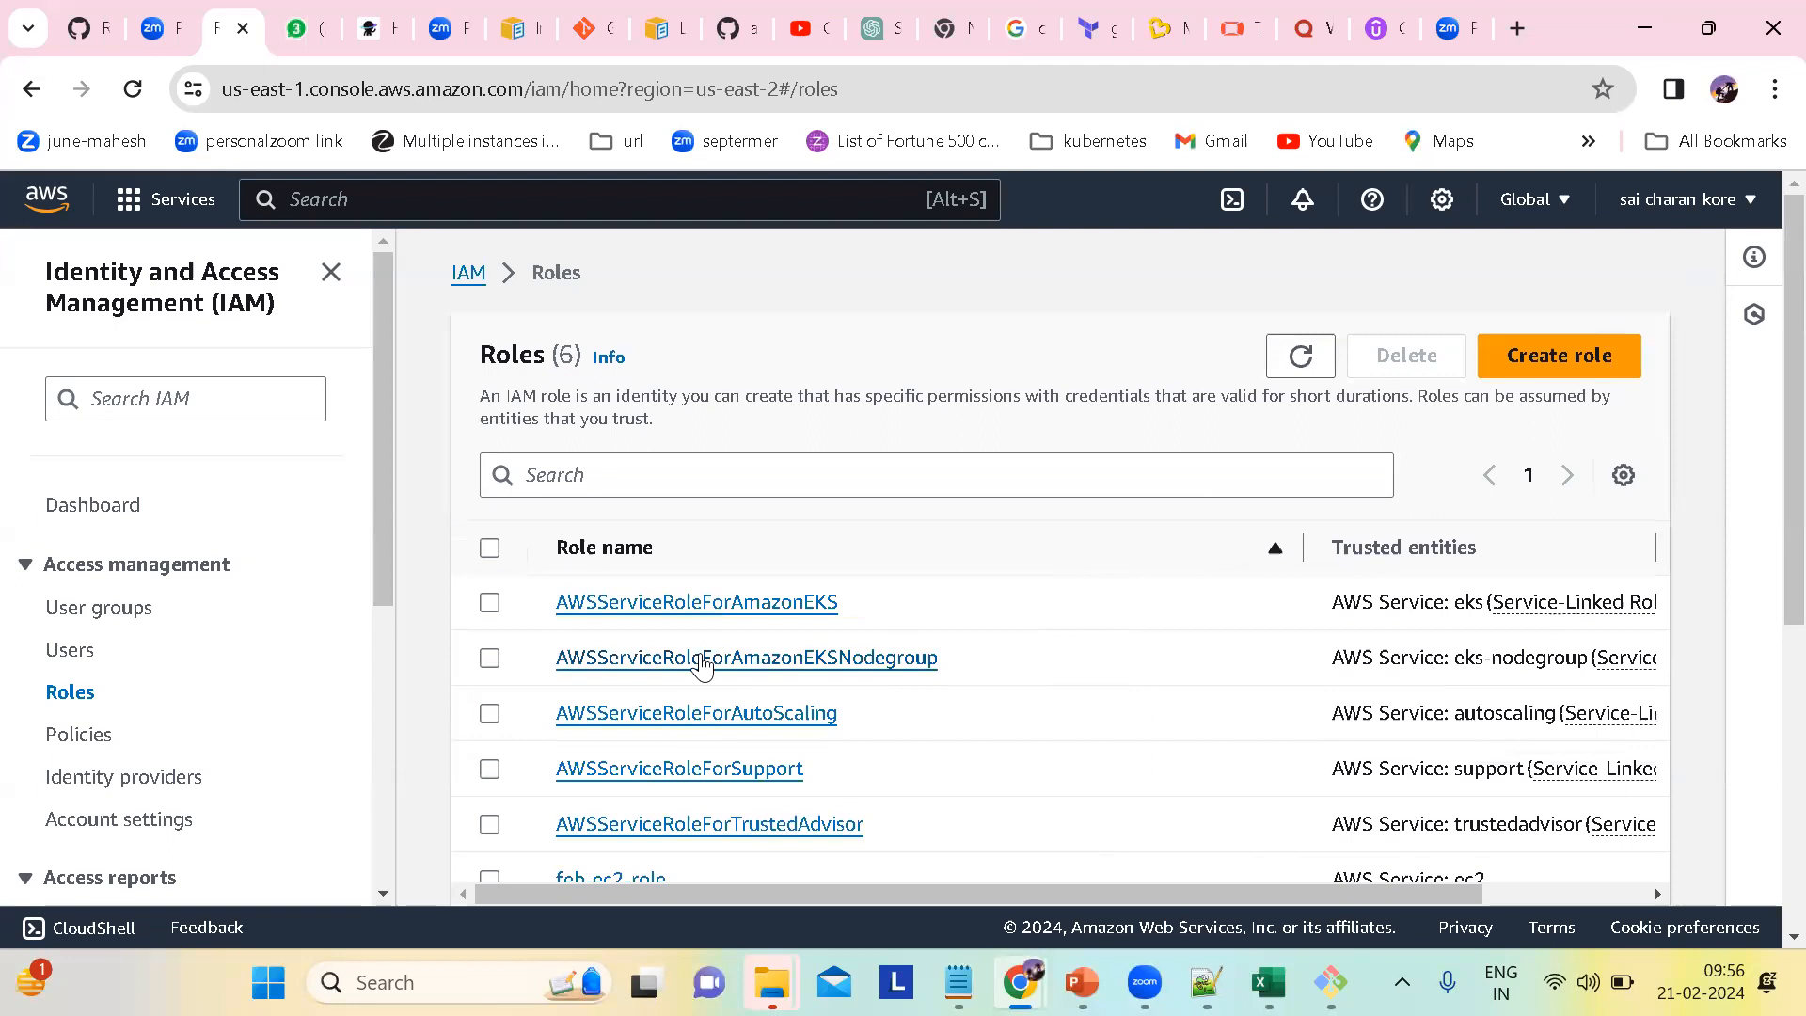
scroll(674, 799, "down", 1)
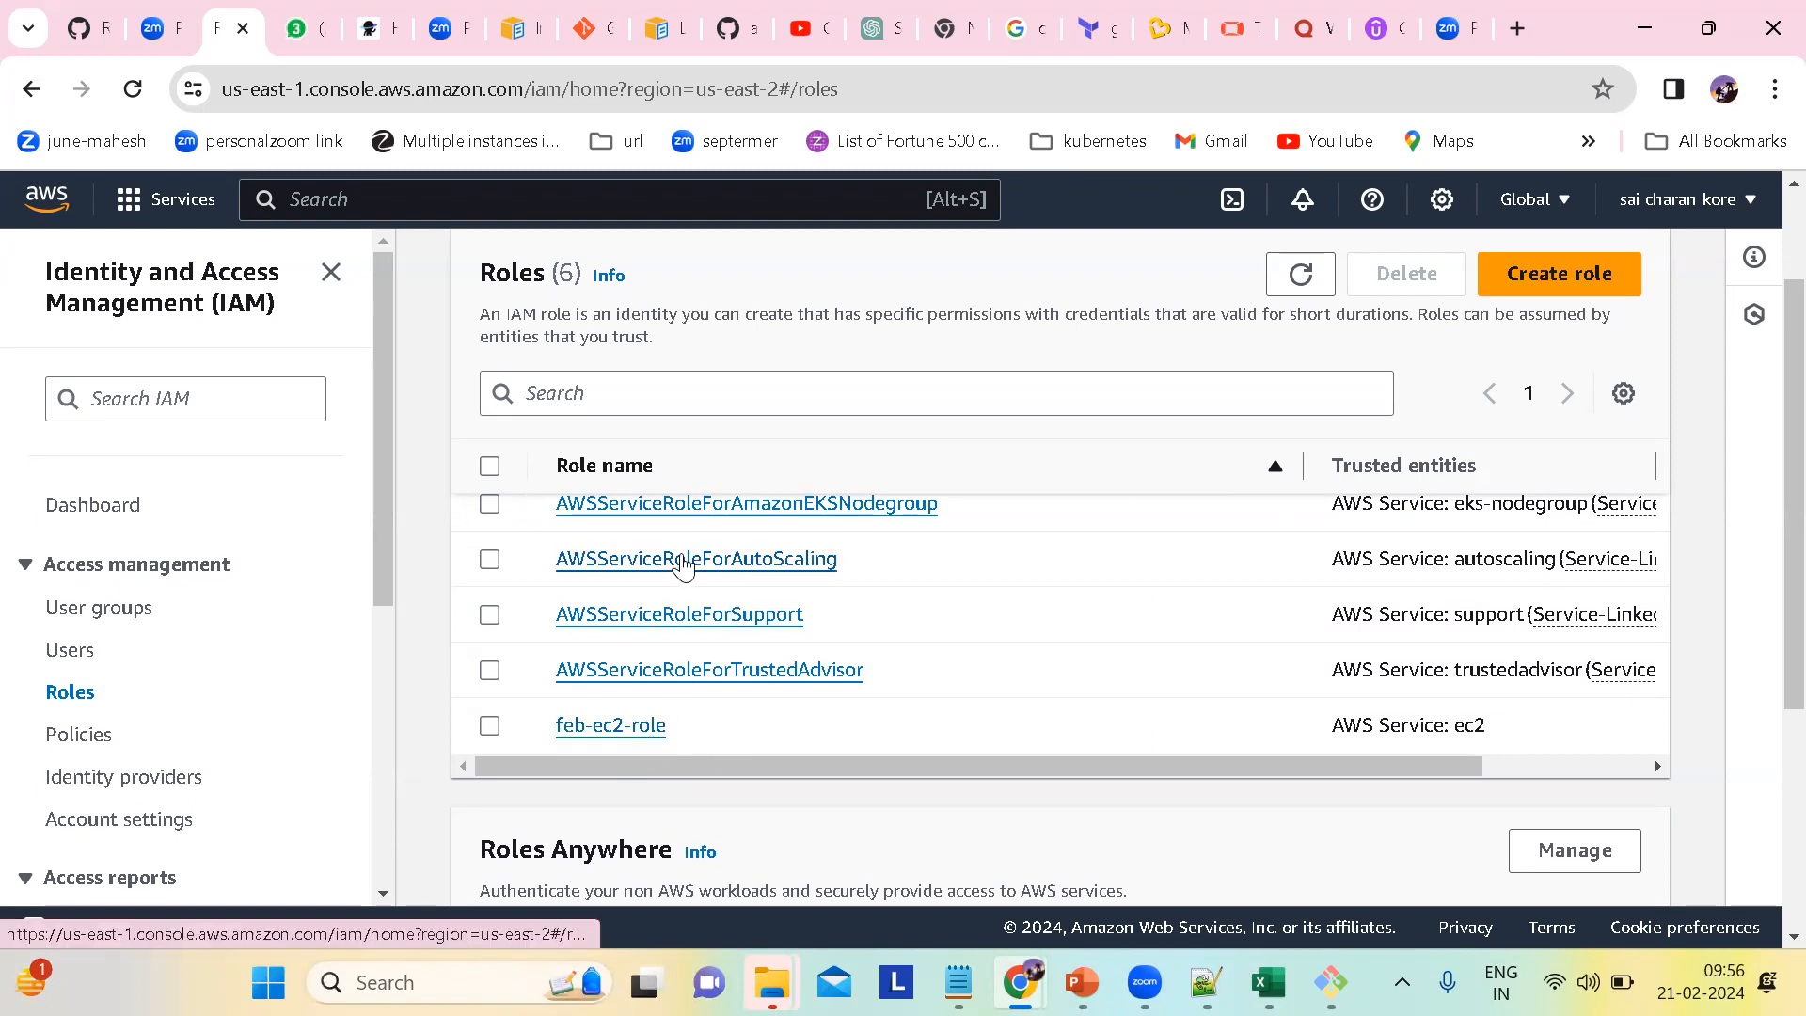
scroll(686, 561, "up", 1)
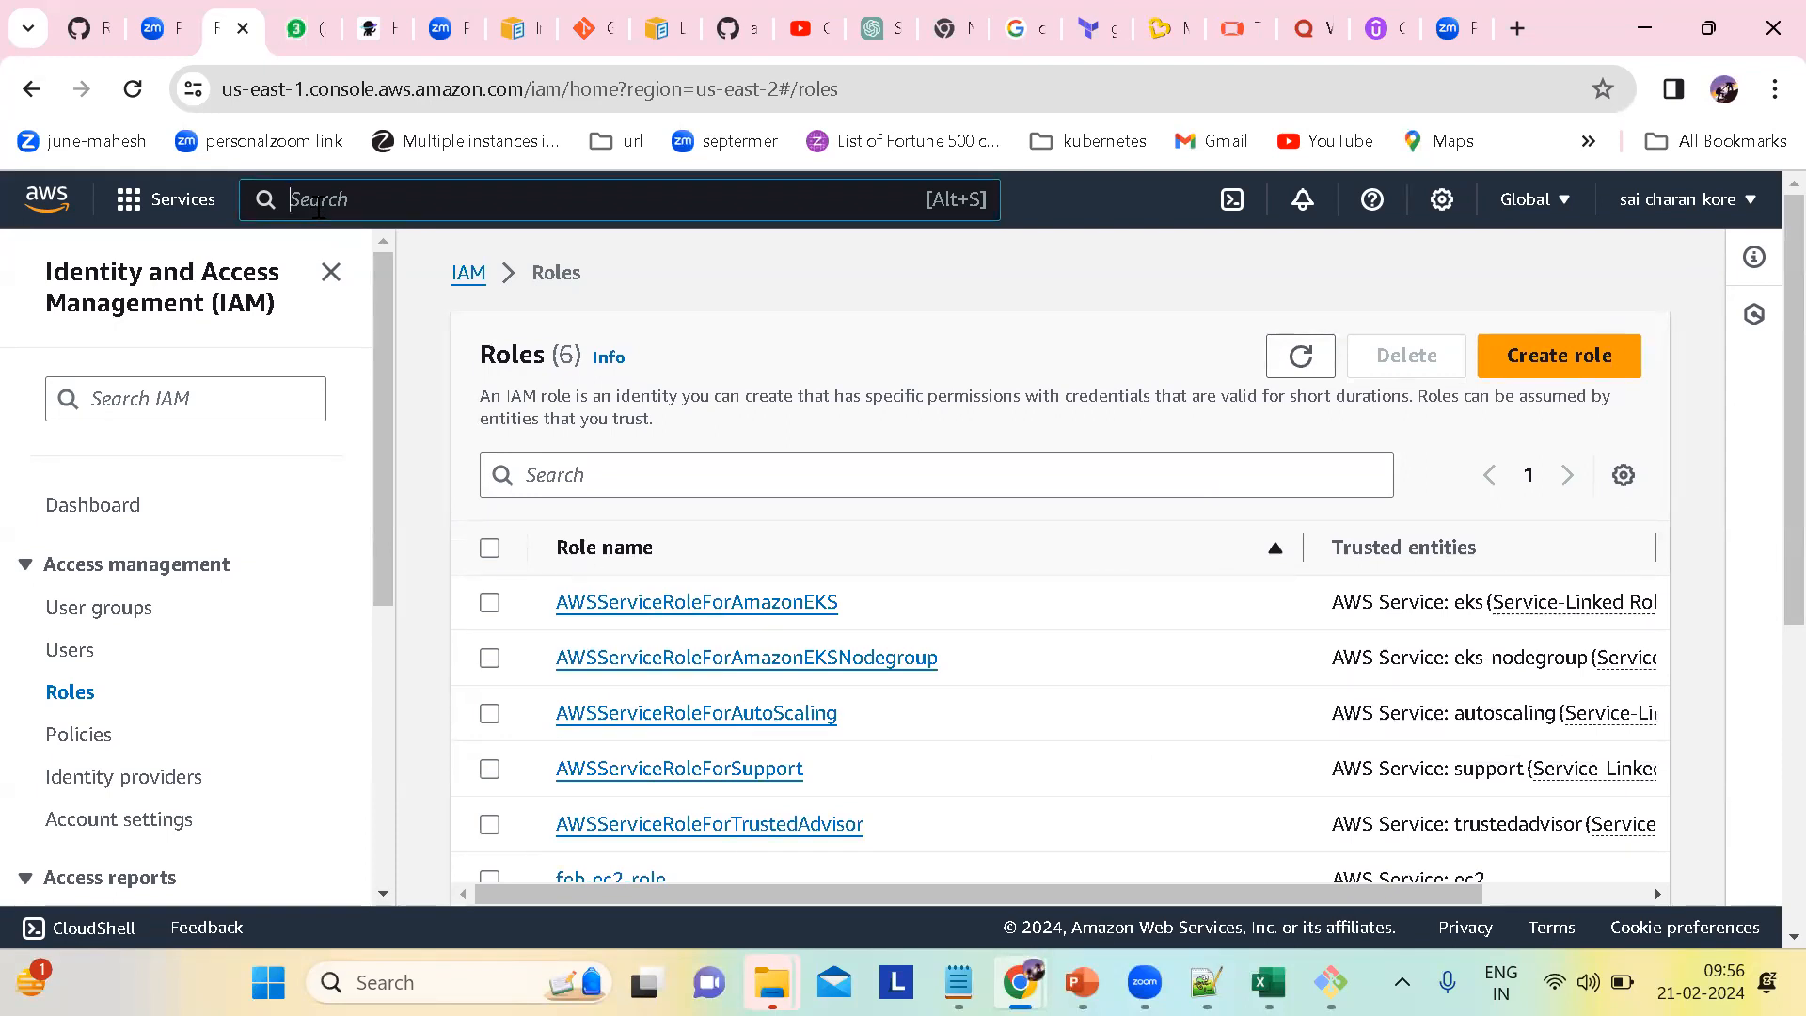
scroll(697, 508, "down", 3)
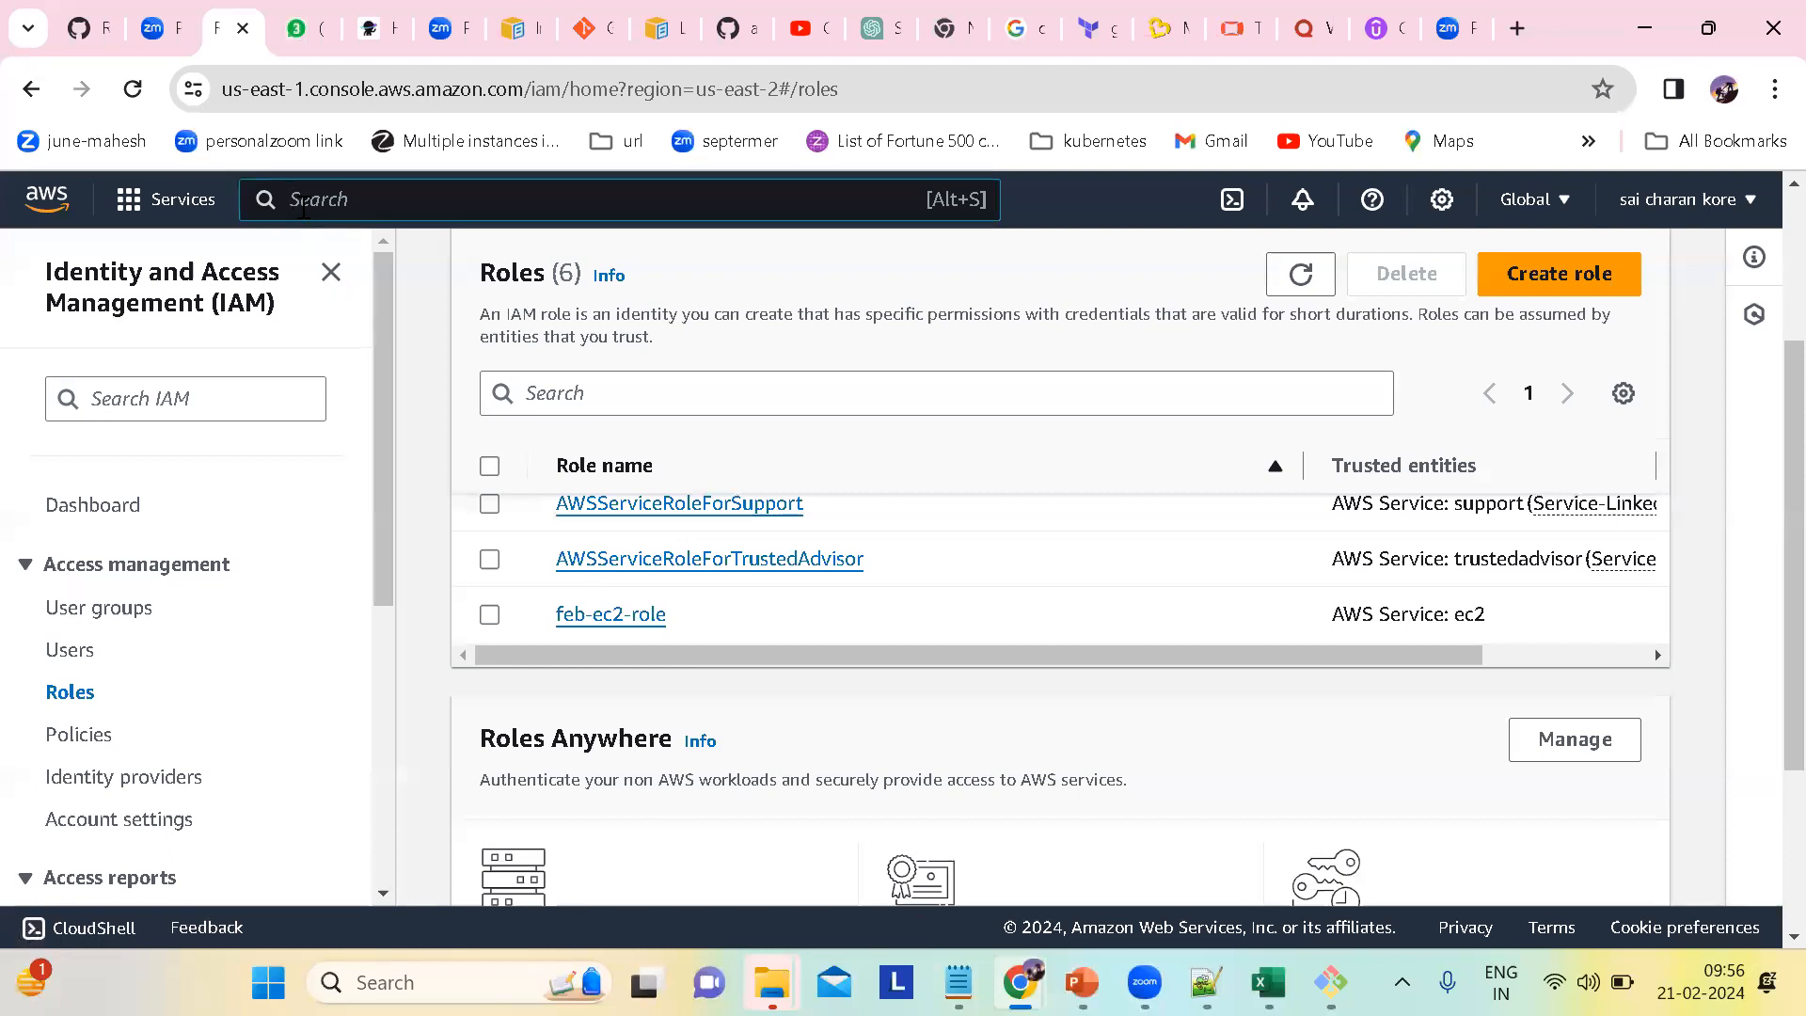
Step: Search the services for ec2, open EC2's running instances and start launching a new instance
type("ec2")
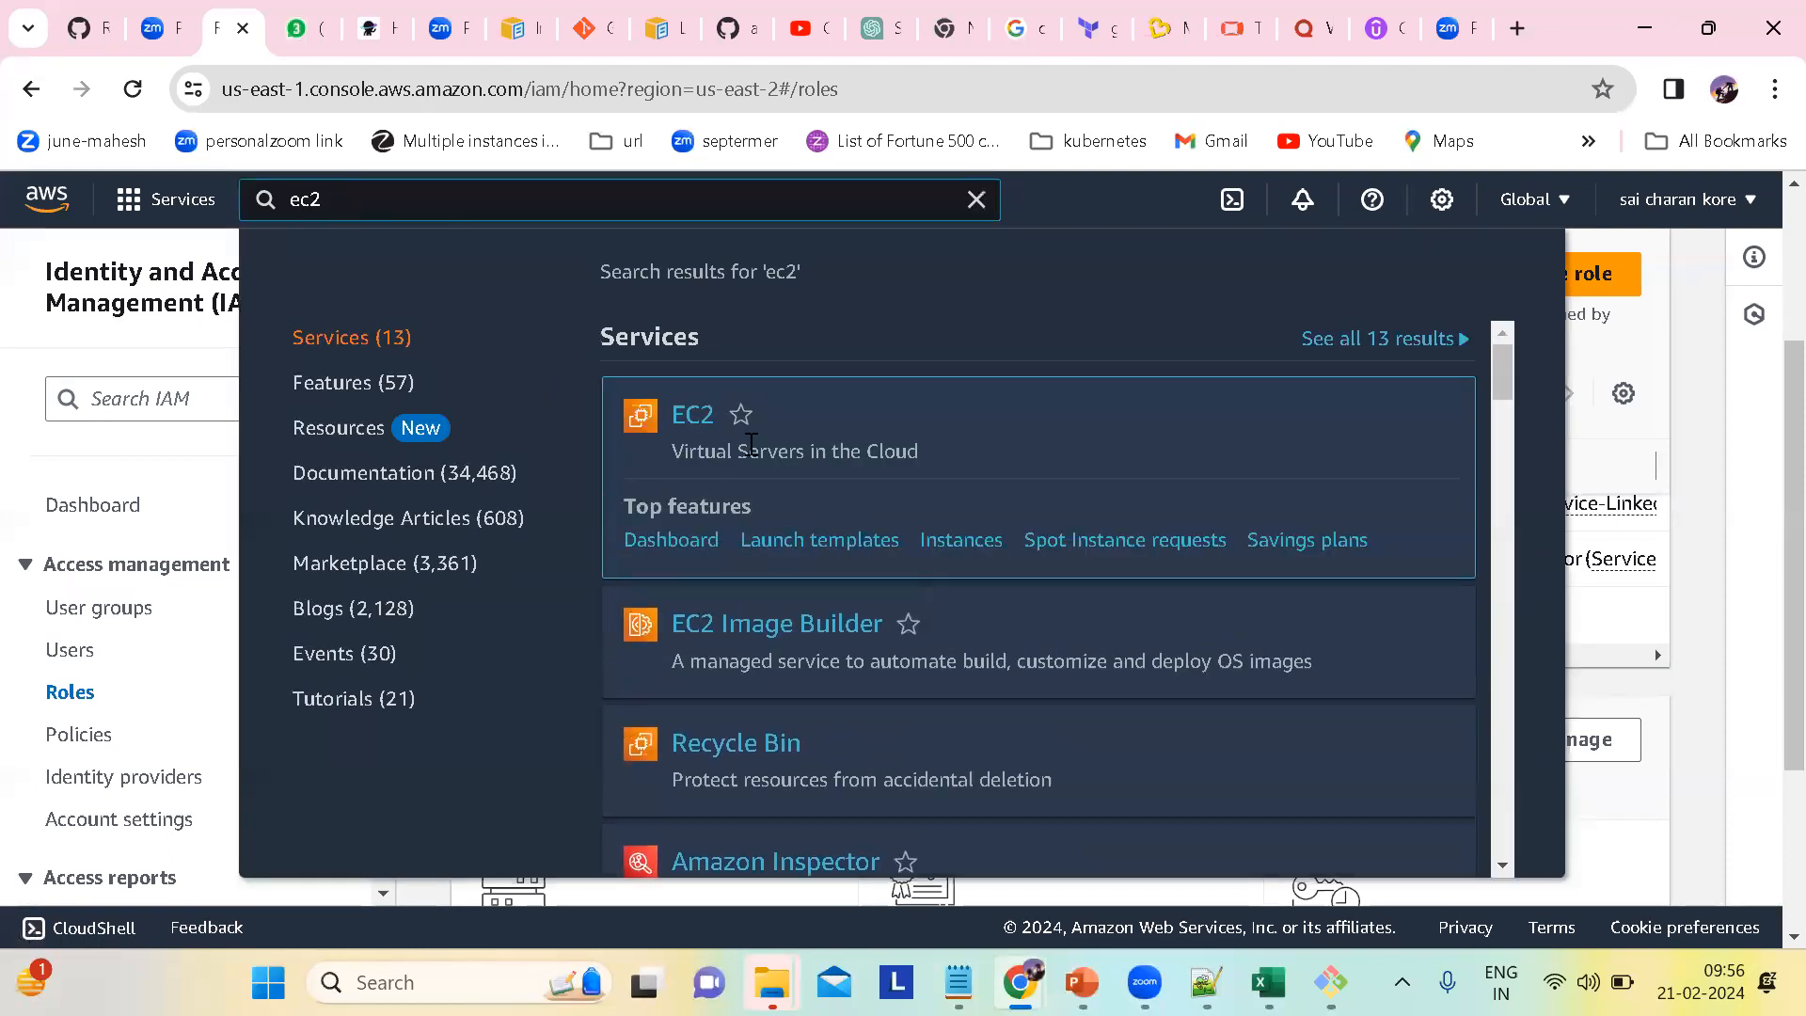
left_click(683, 422)
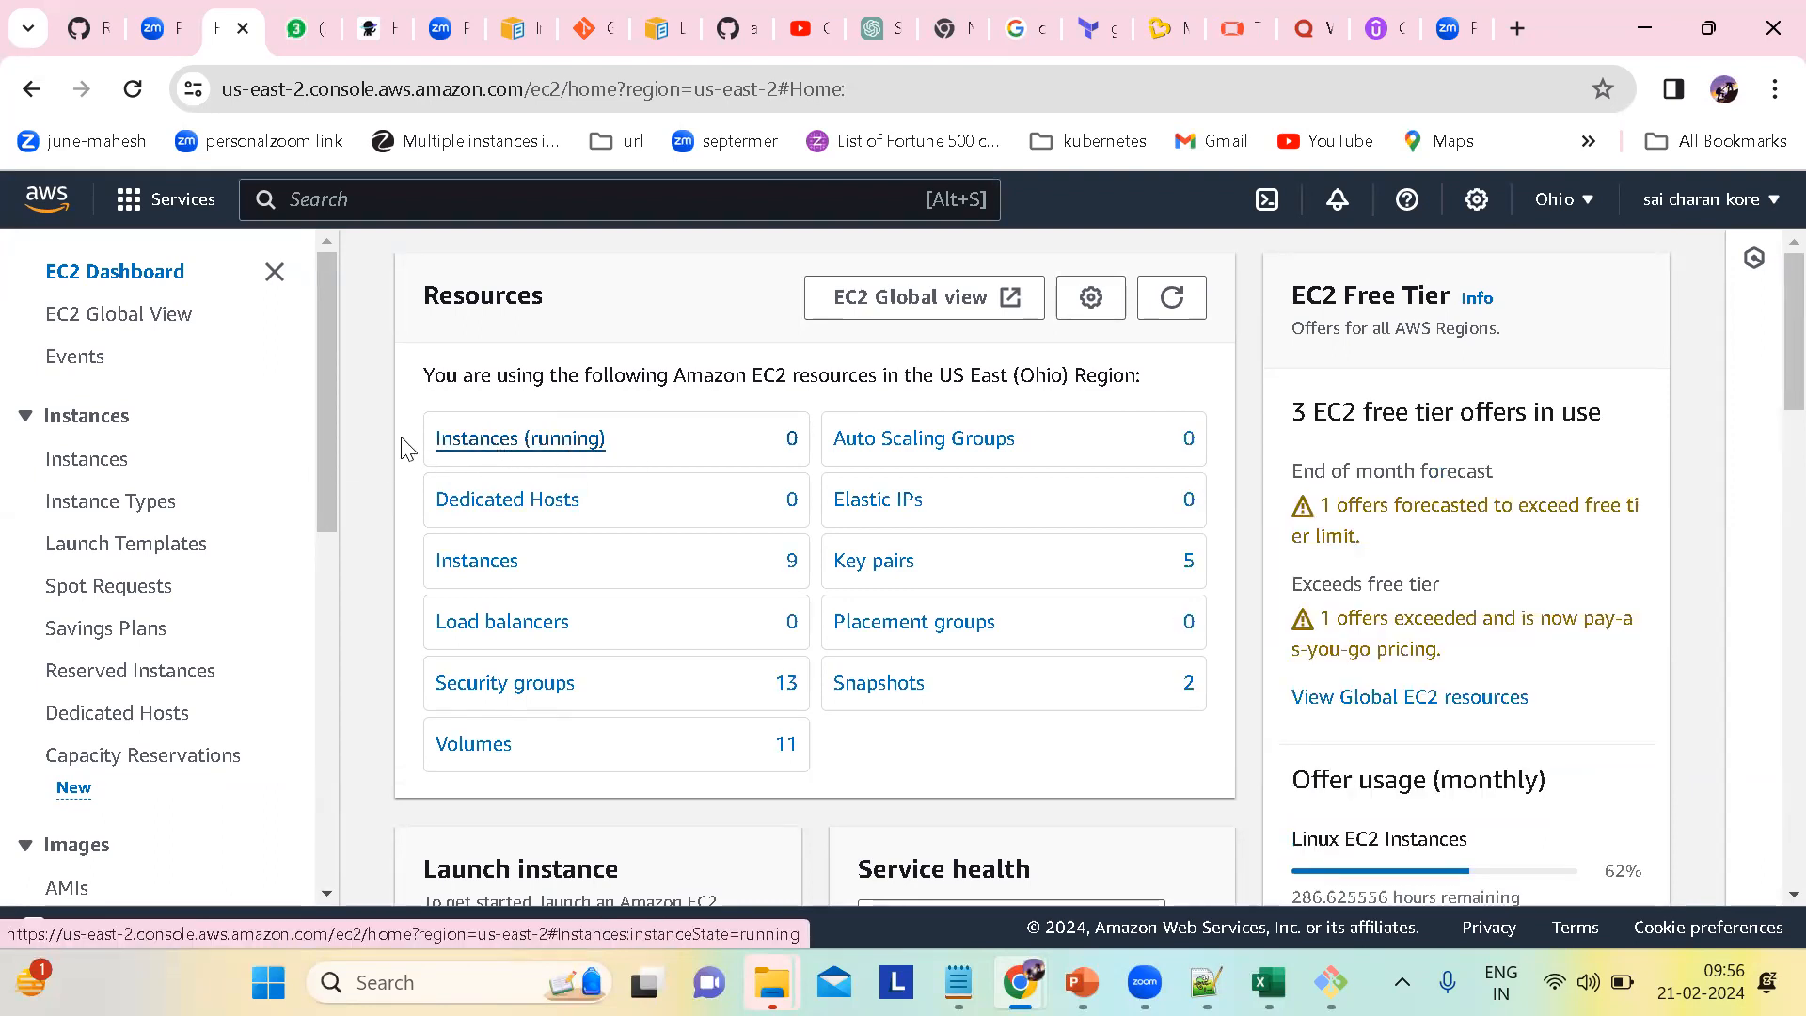
left_click(483, 441)
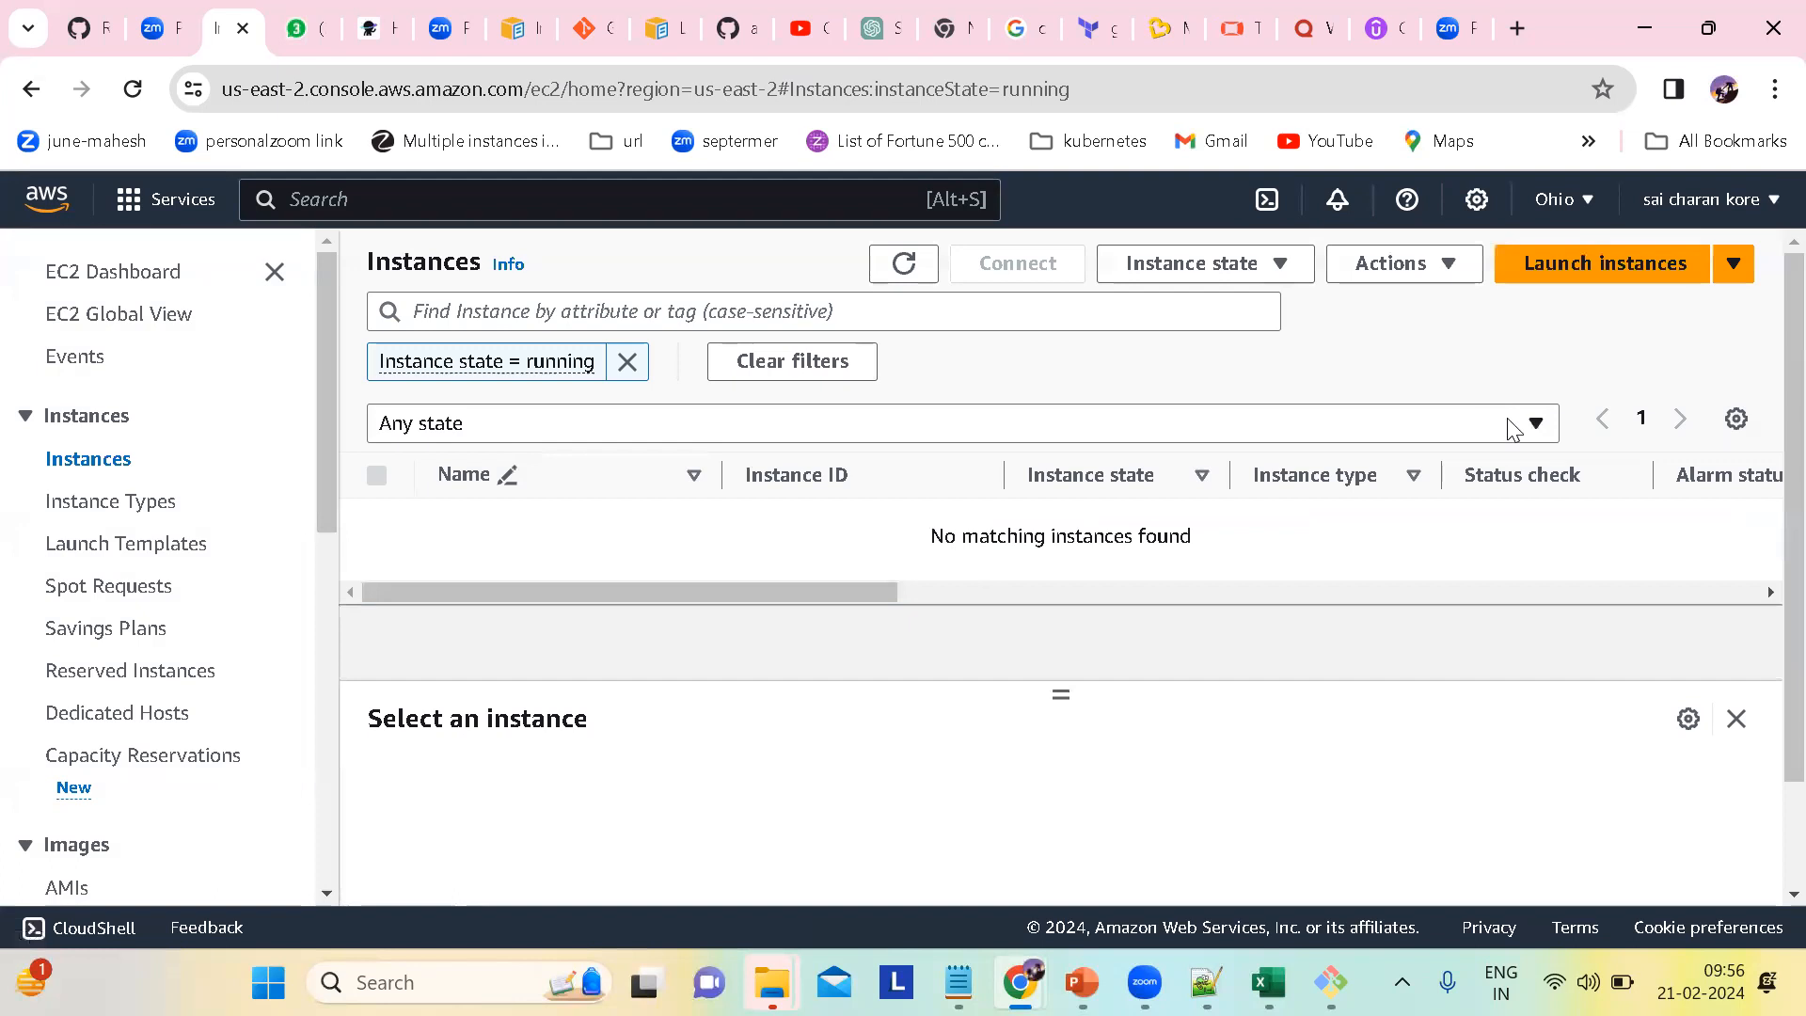
left_click(1615, 268)
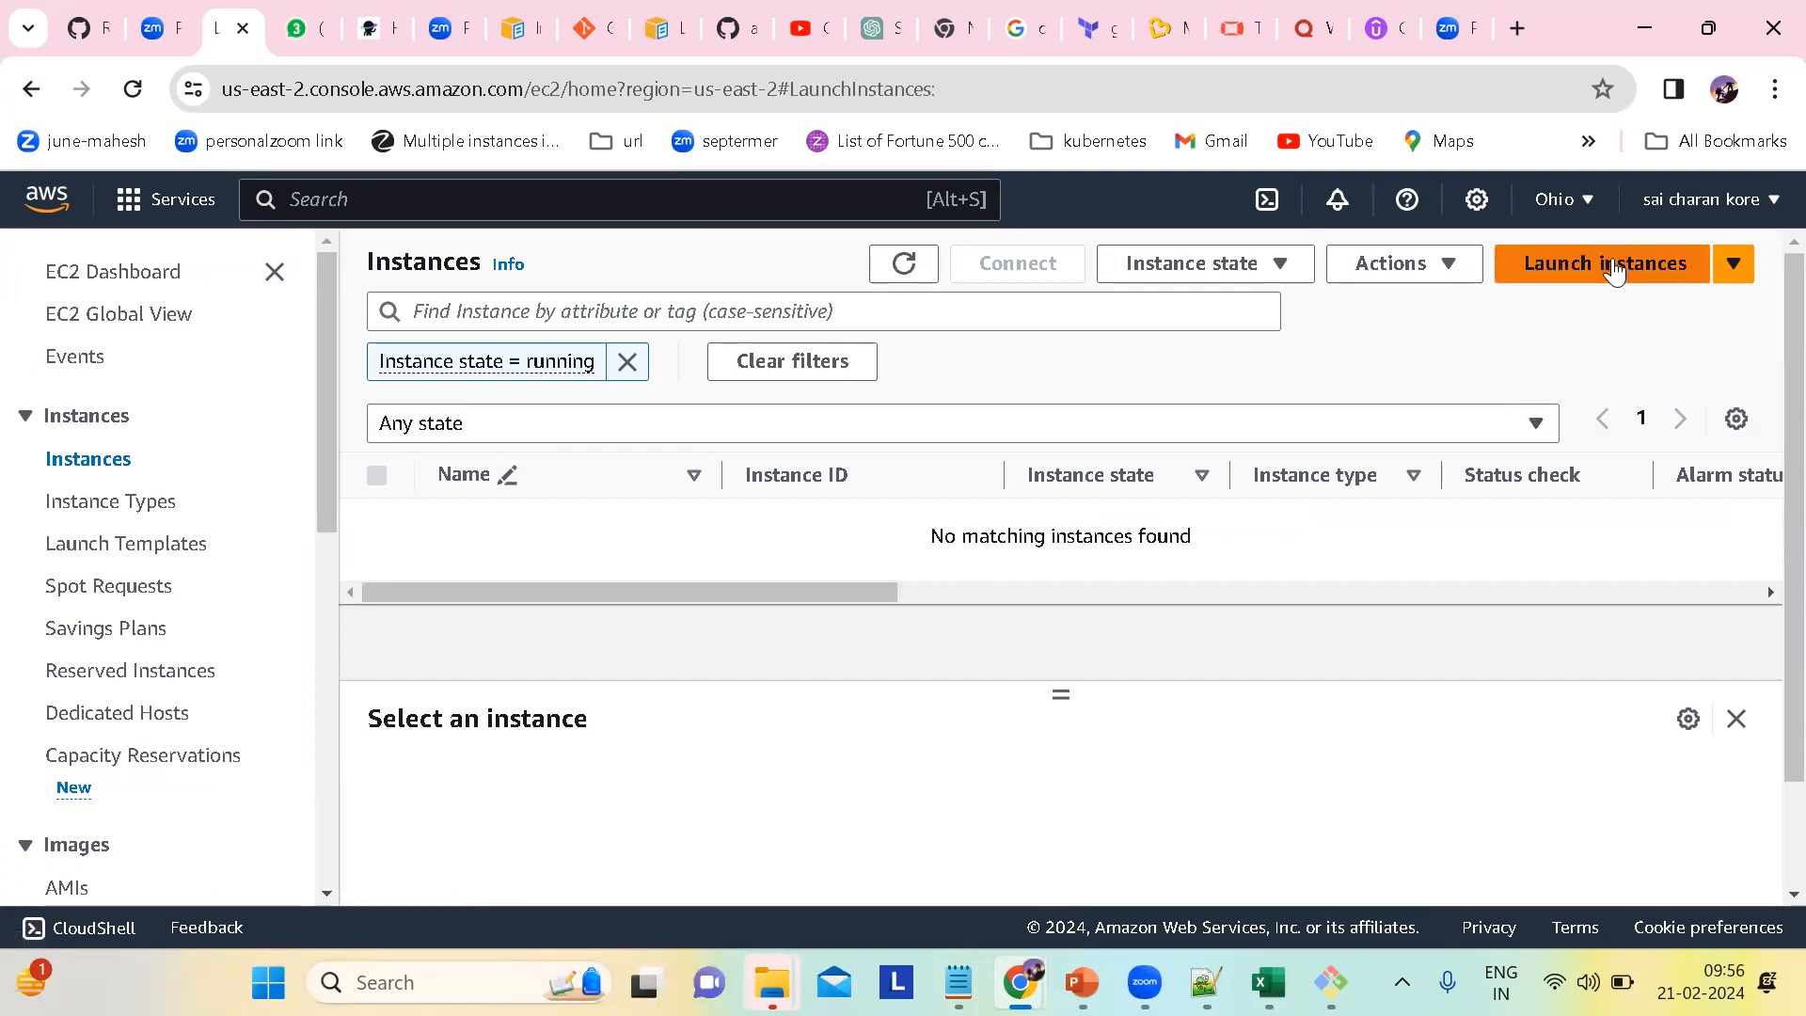
Step: Name the new instance server-with-role and choose the Red Hat quick start image
left_click(418, 647)
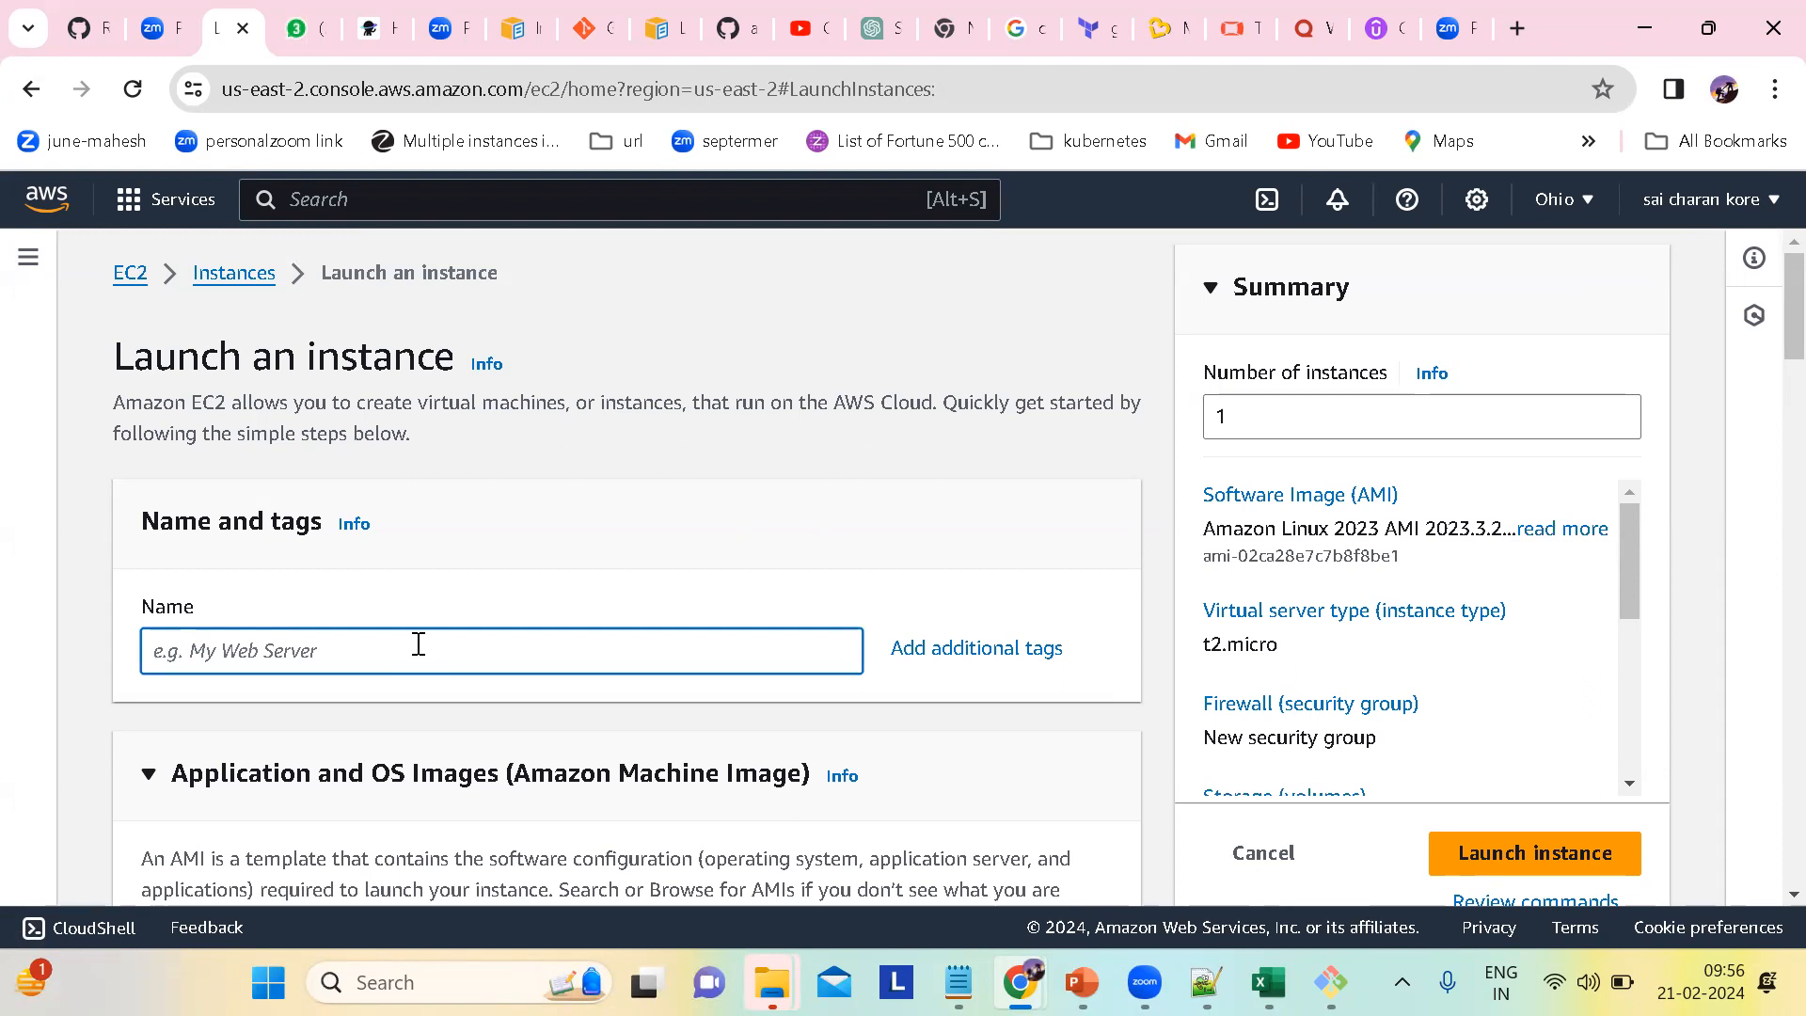
type("server-w")
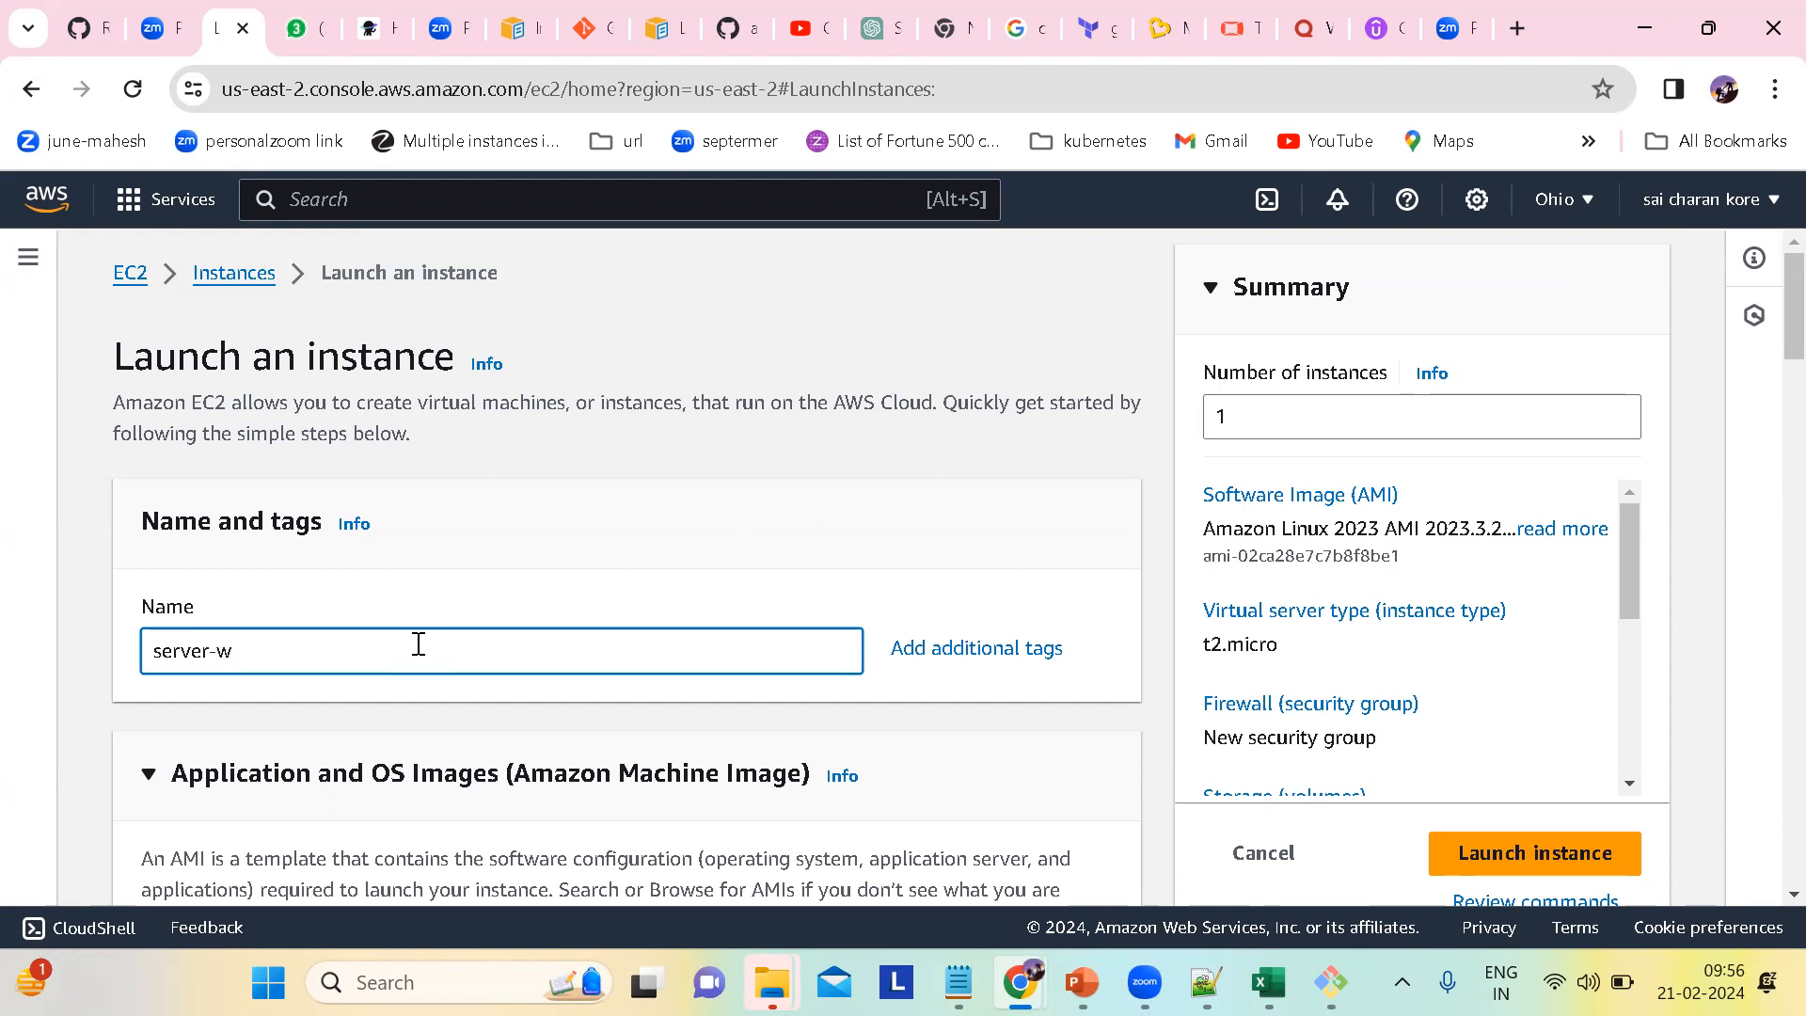
type("ith-role")
scroll(527, 659, "down", 2)
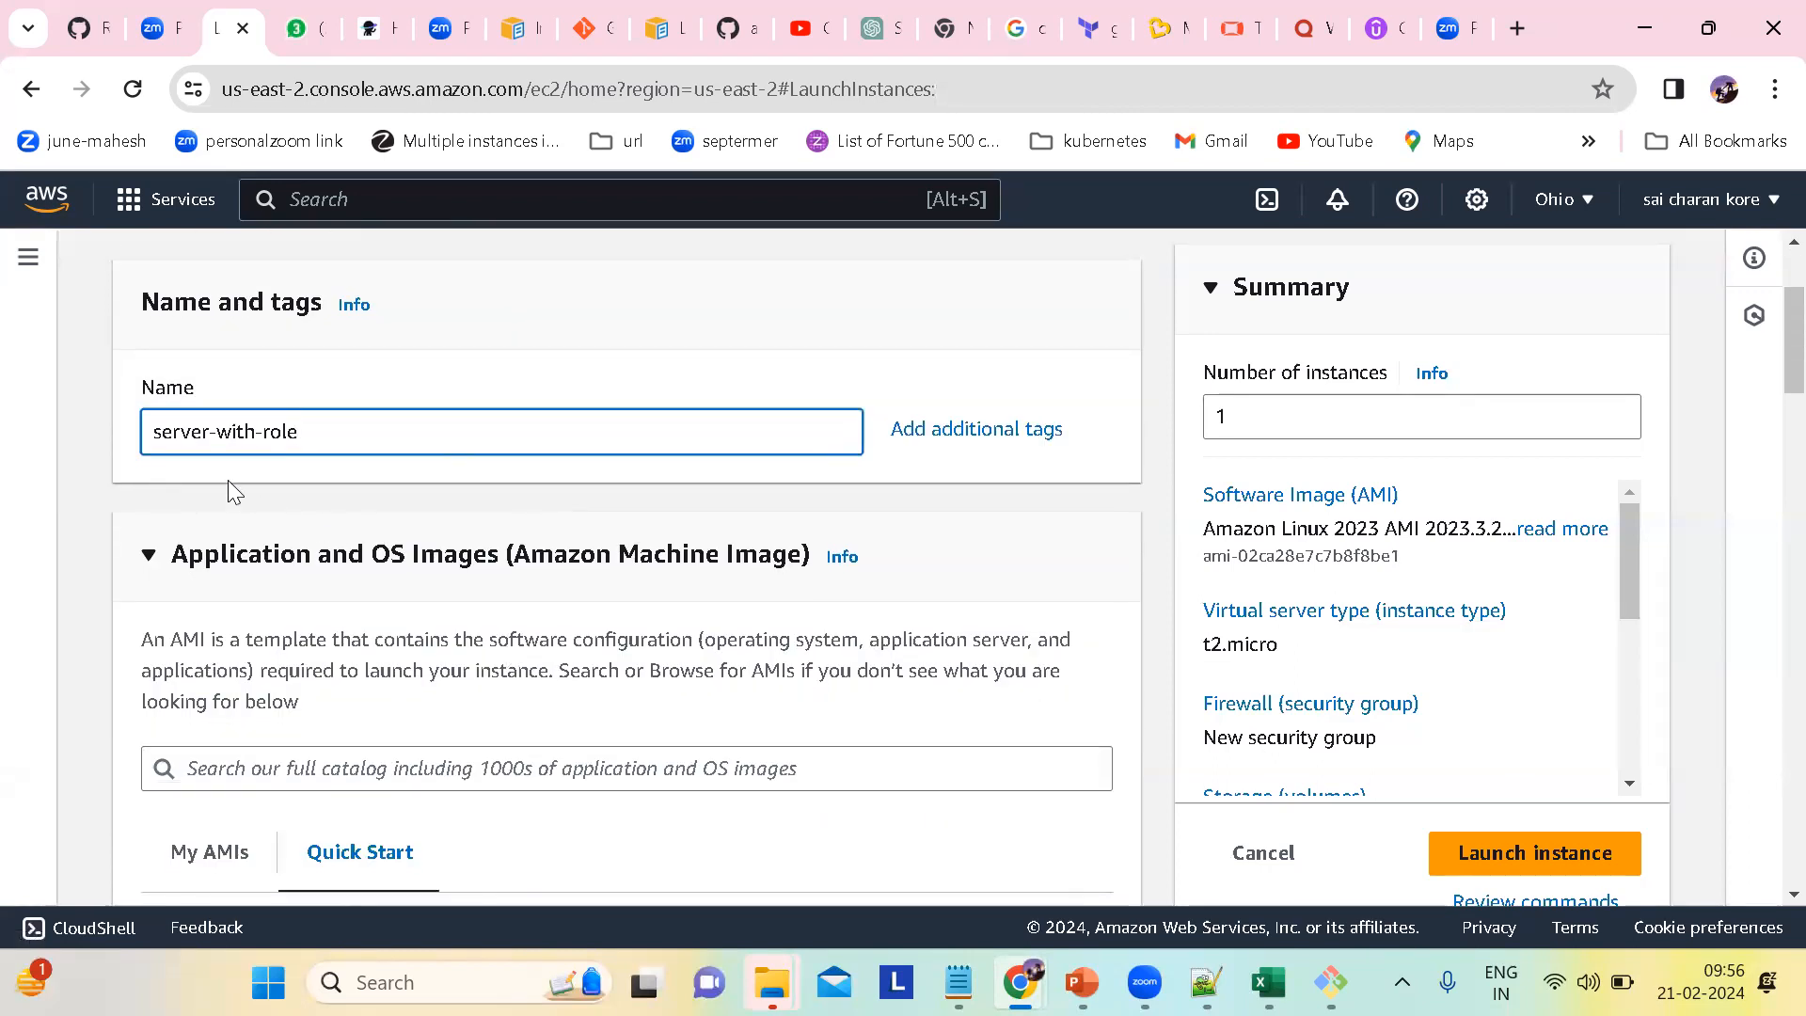
scroll(414, 577, "down", 1)
scroll(418, 578, "down", 2)
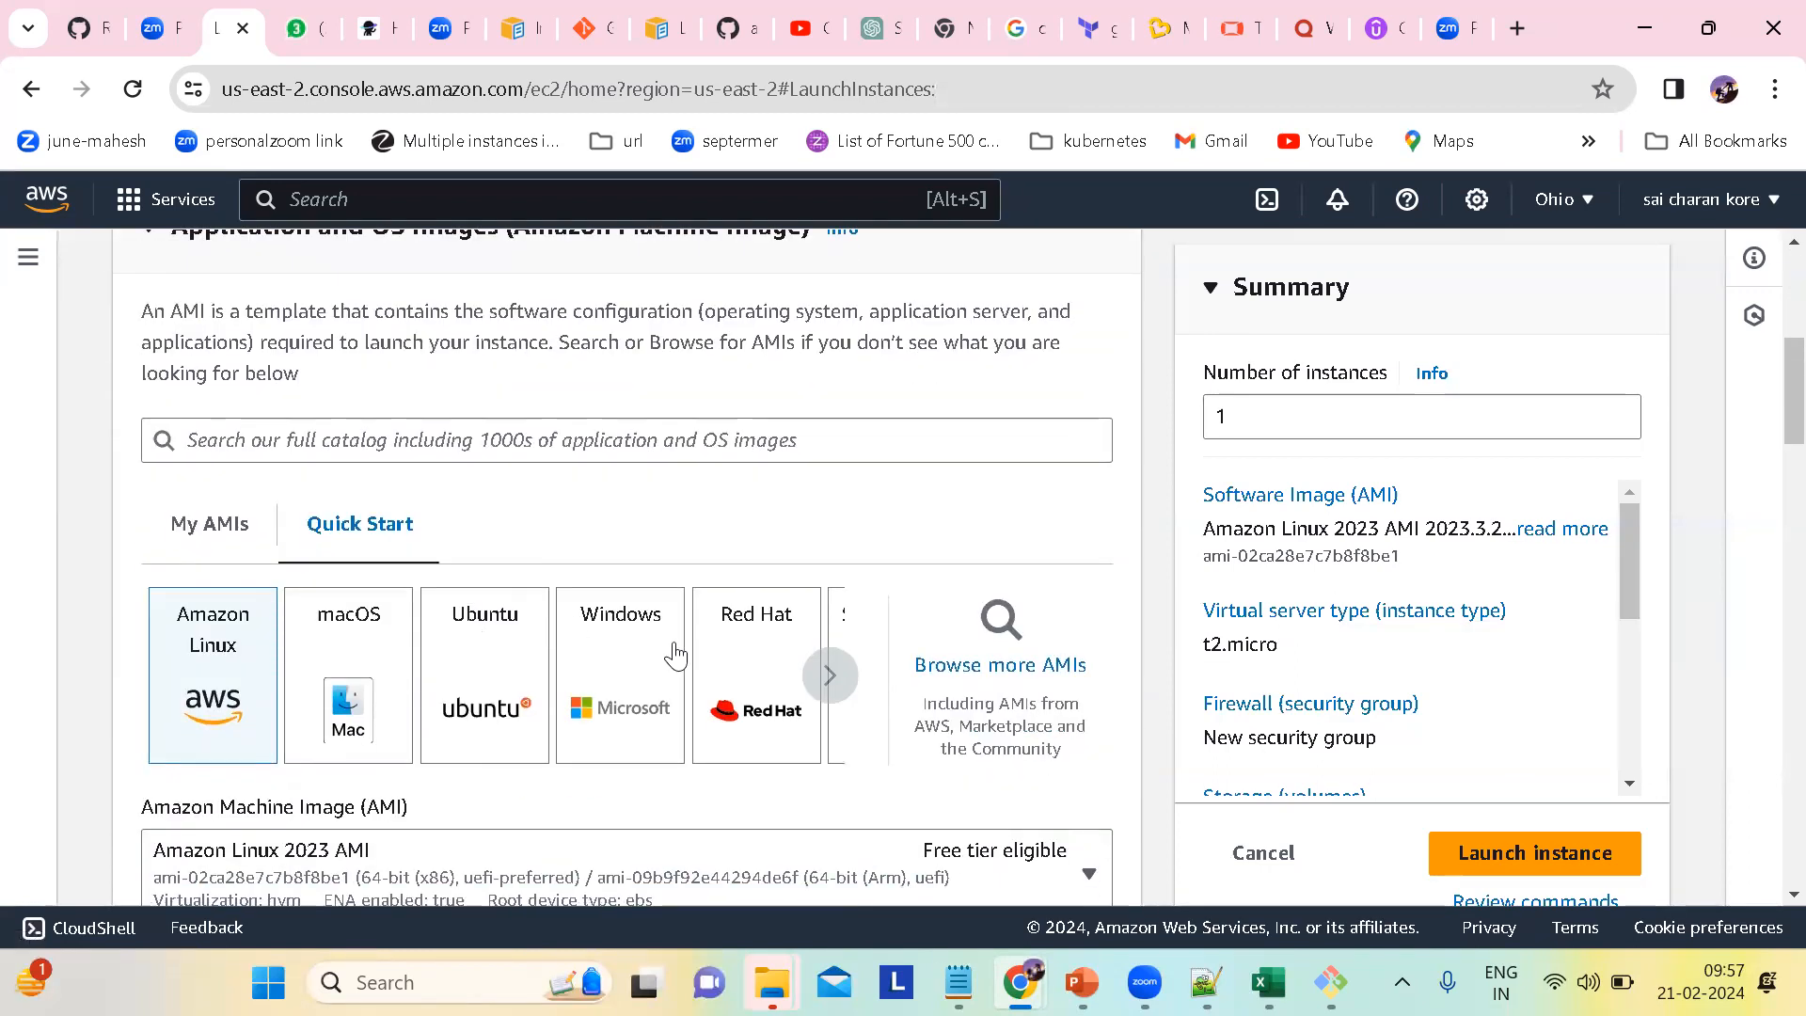
left_click(760, 690)
scroll(754, 686, "down", 5)
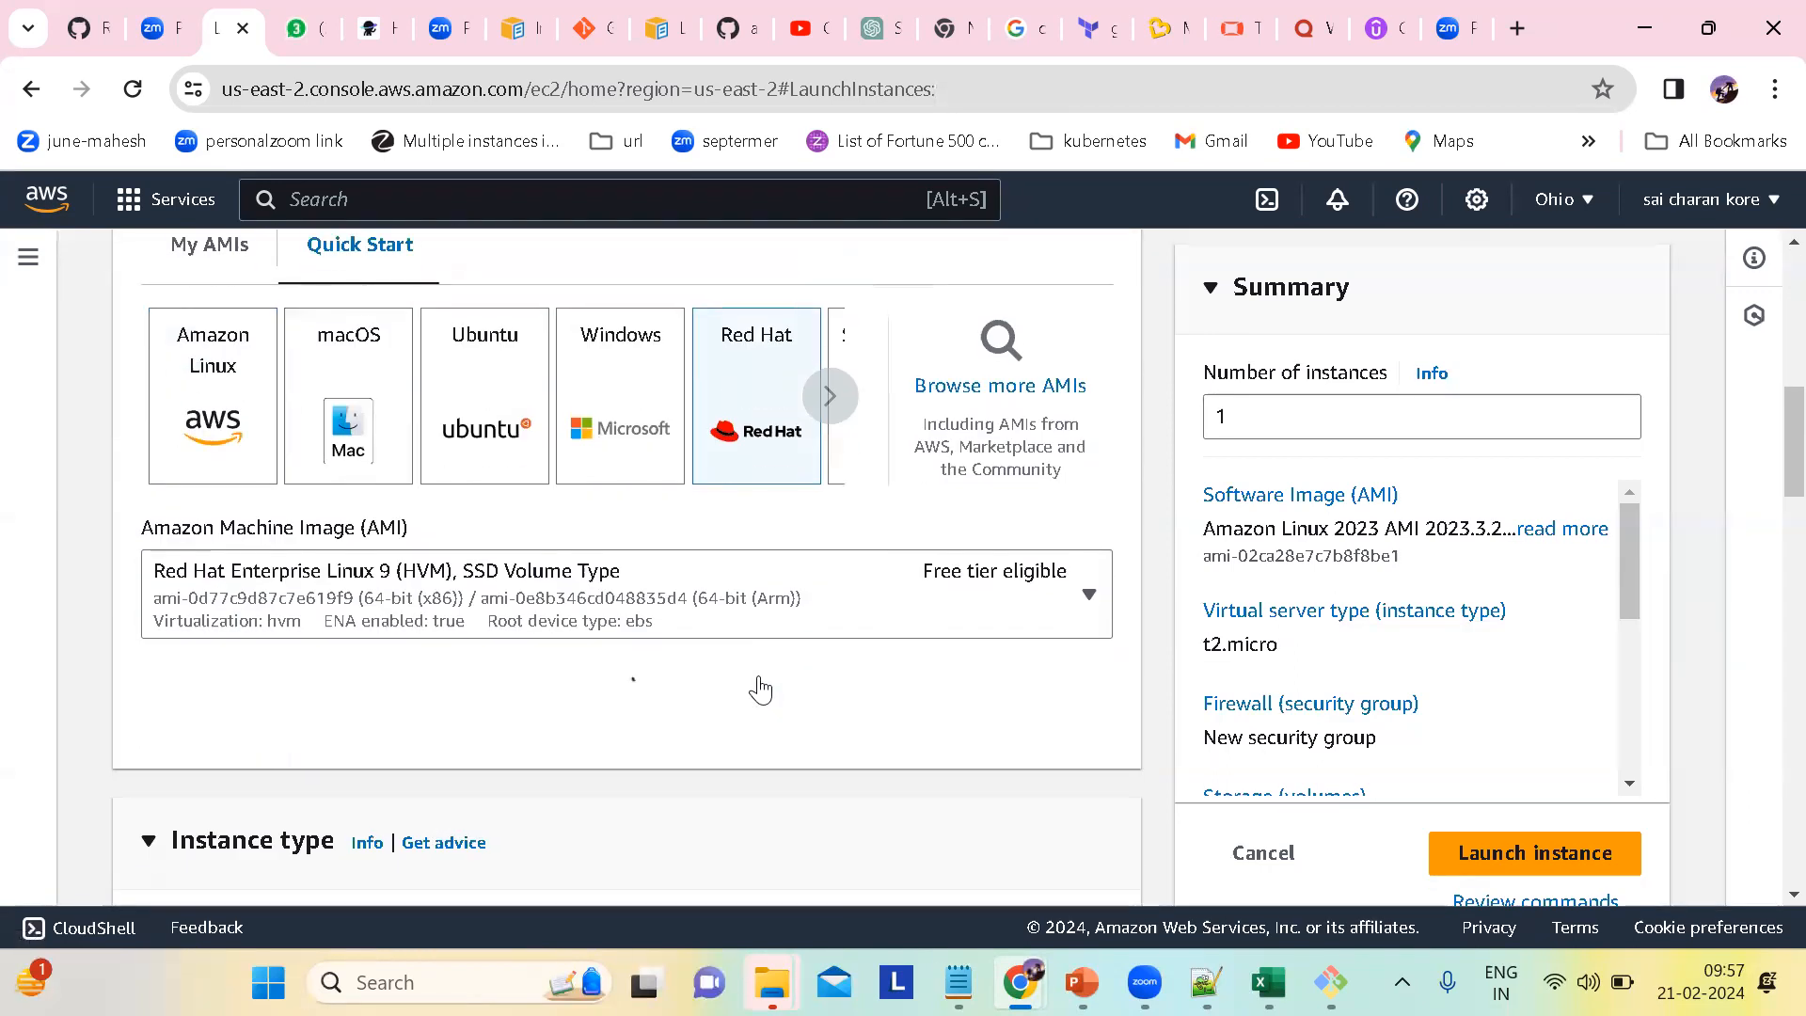
Step: Keep the t2.micro instance type and select hr-vpc-key as the login key pair
scroll(593, 725, "down", 6)
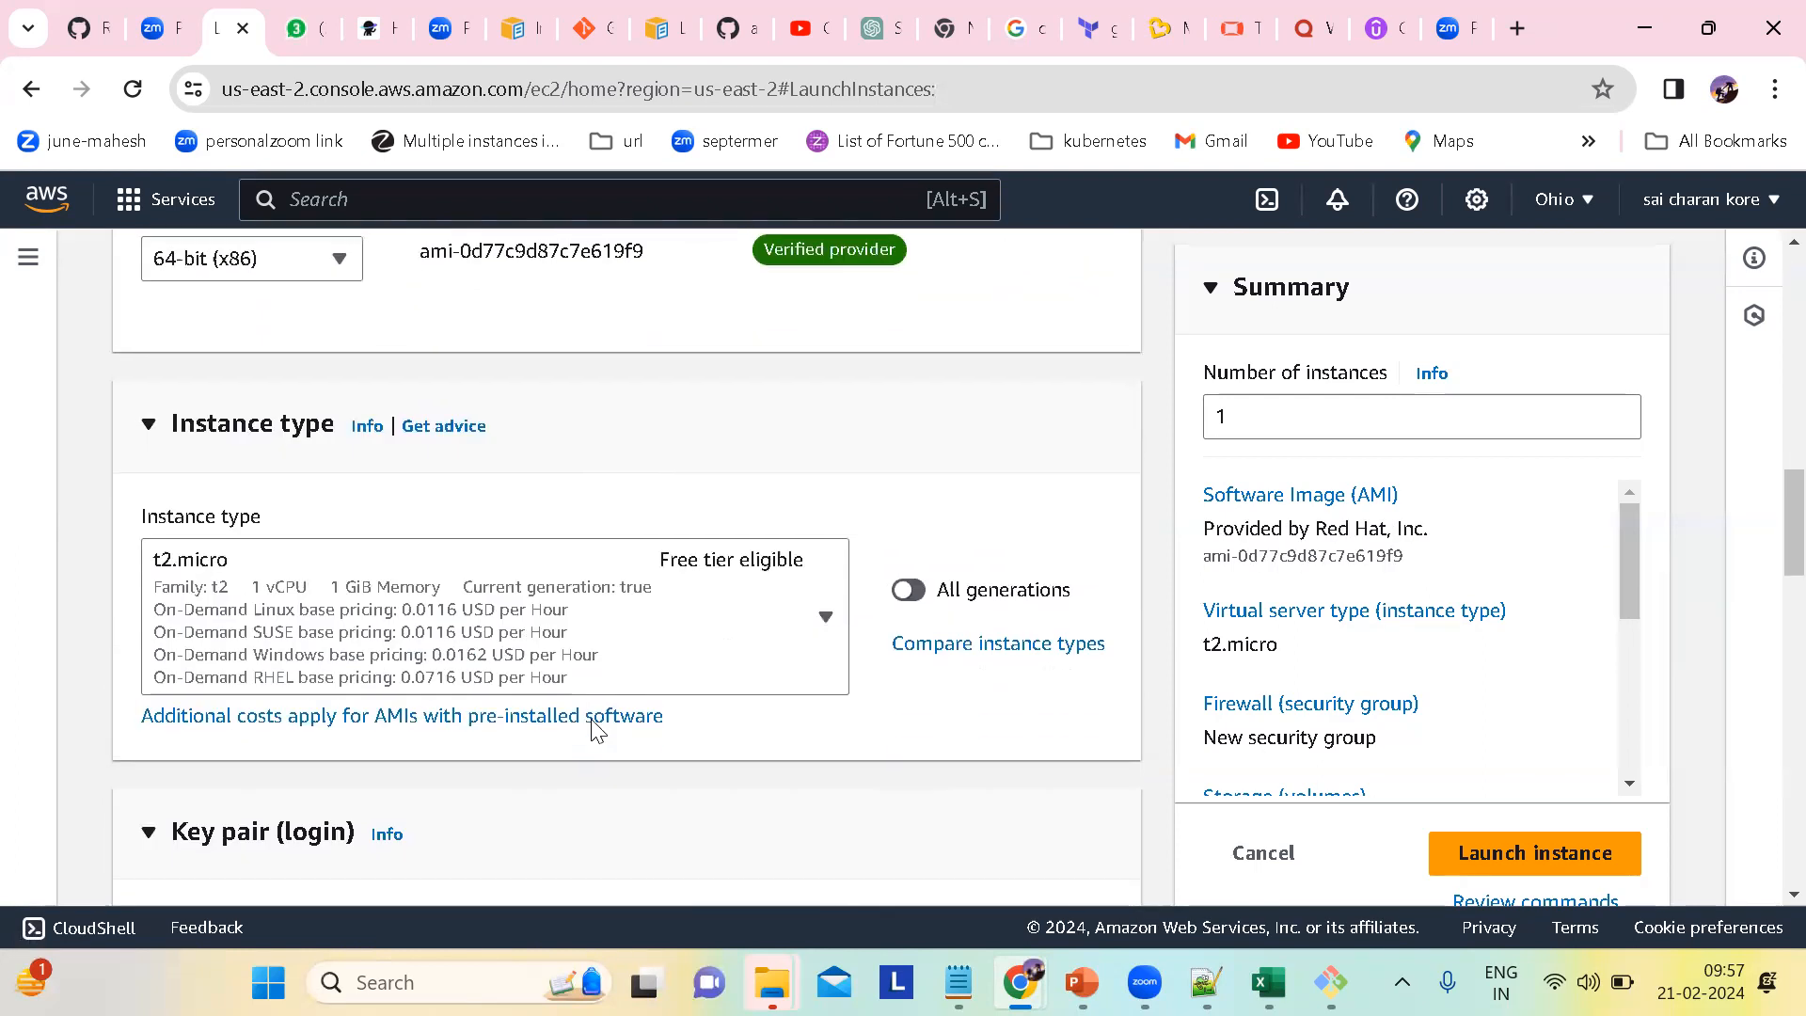
left_click(409, 788)
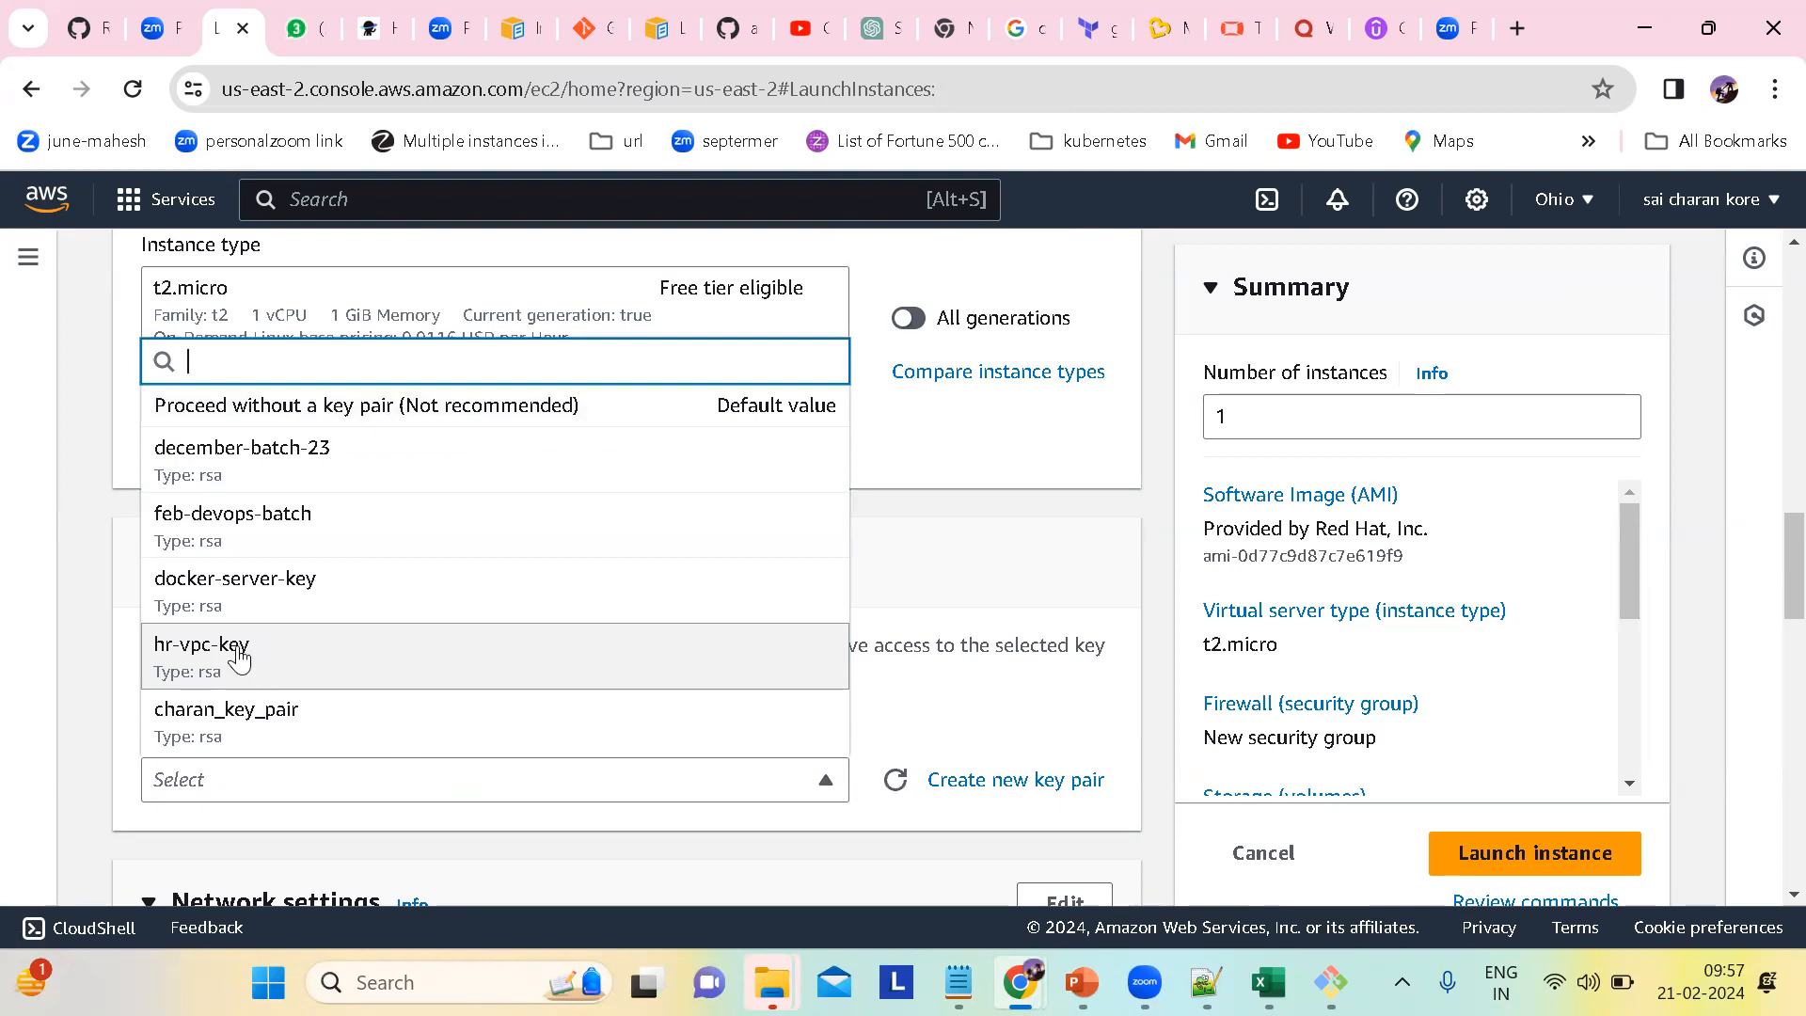
left_click(235, 647)
Step: Edit the instance's network settings and set the VPC to hr-vpc
scroll(414, 648, "down", 5)
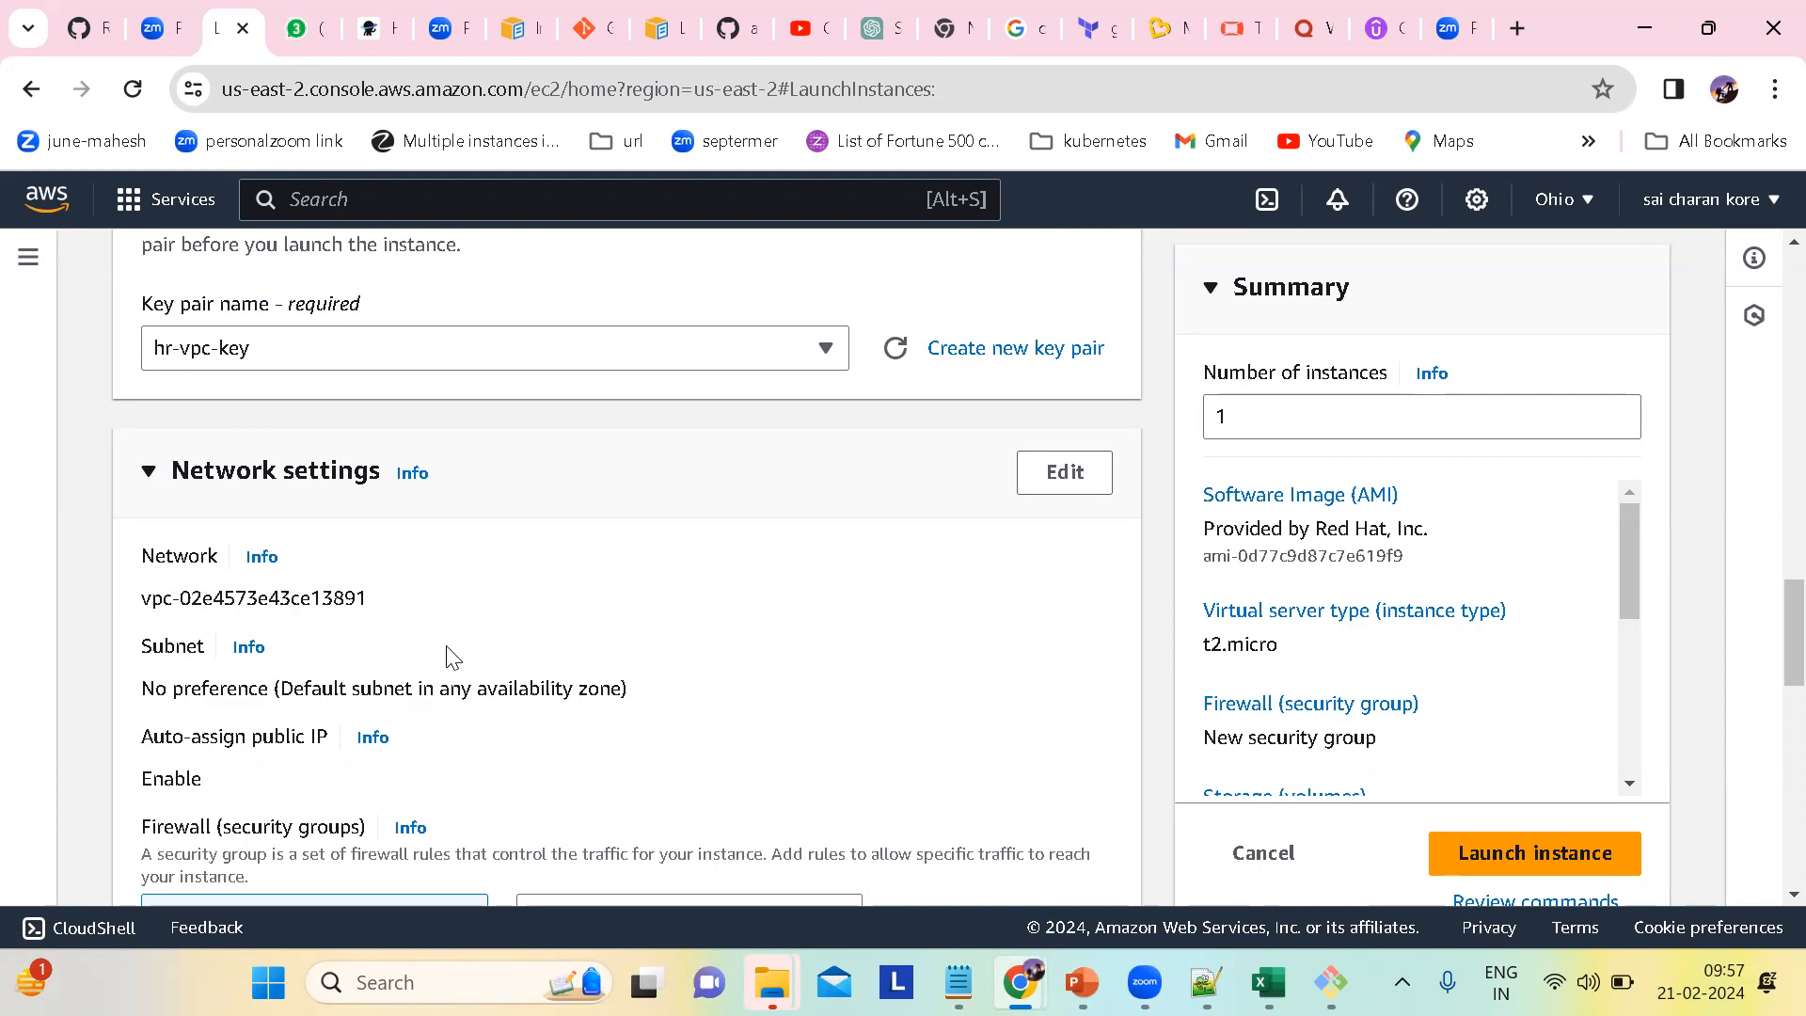
left_click(1069, 480)
left_click(451, 632)
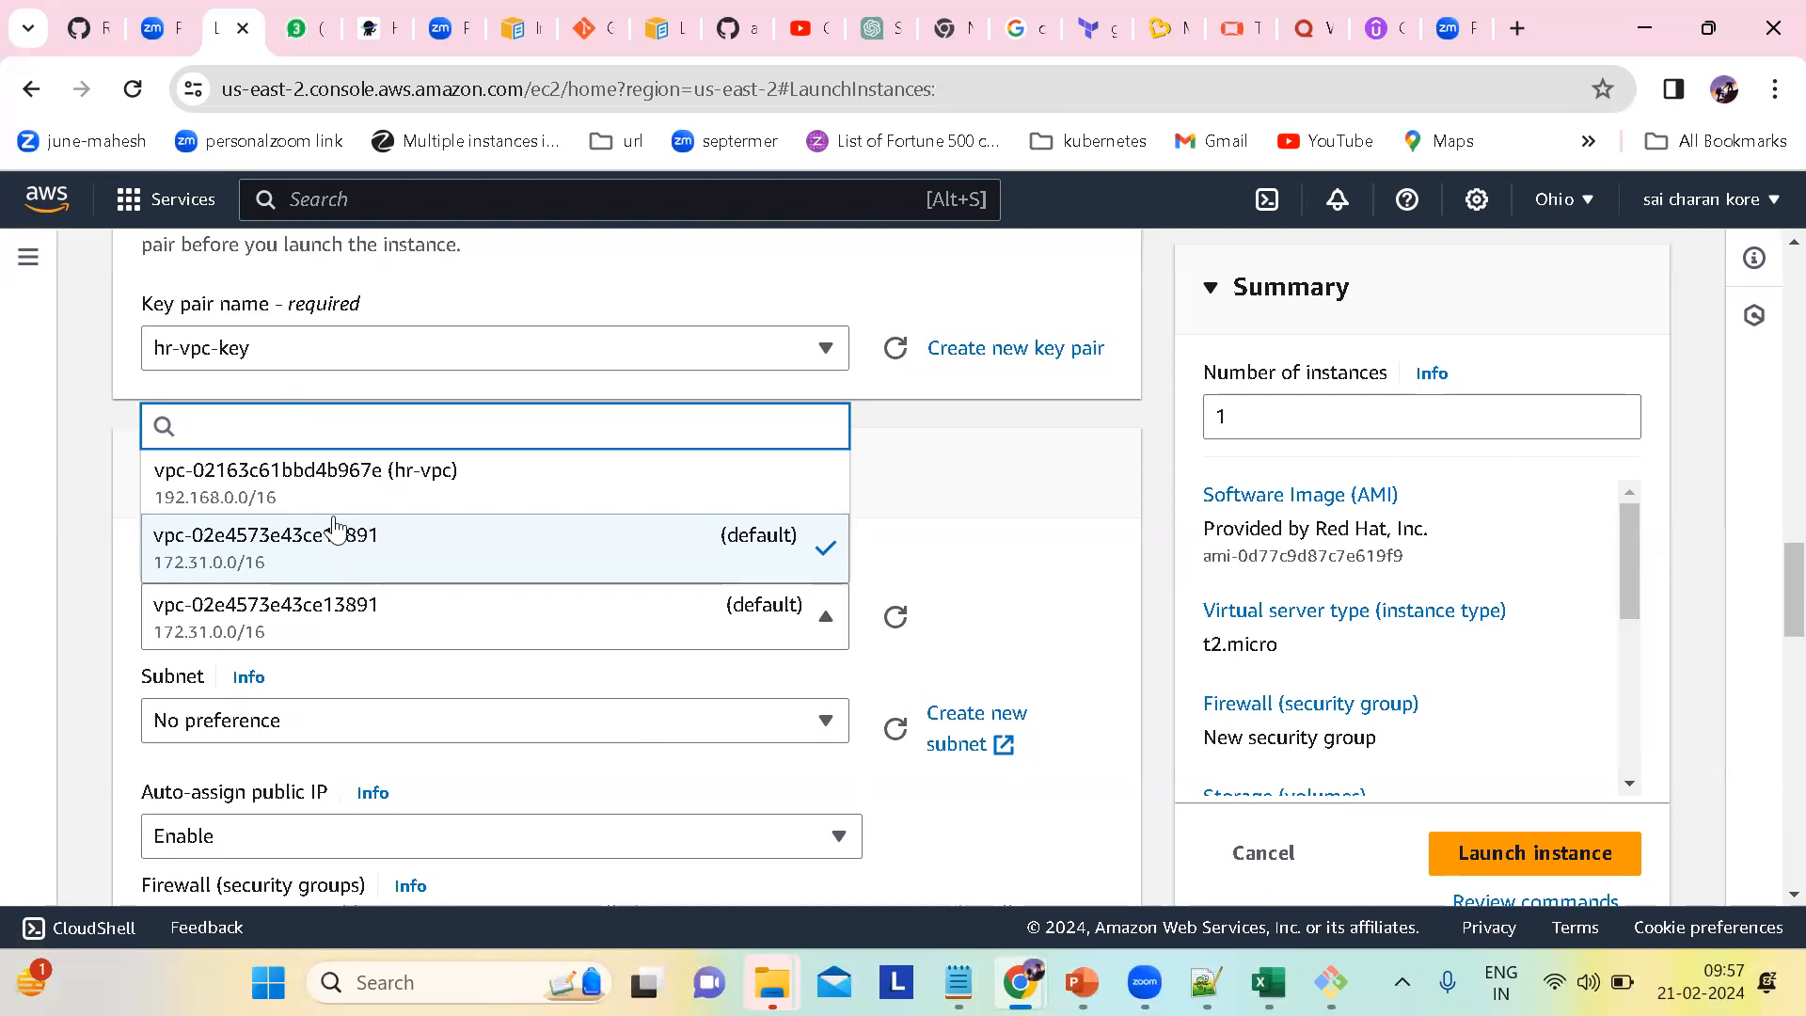
left_click(343, 485)
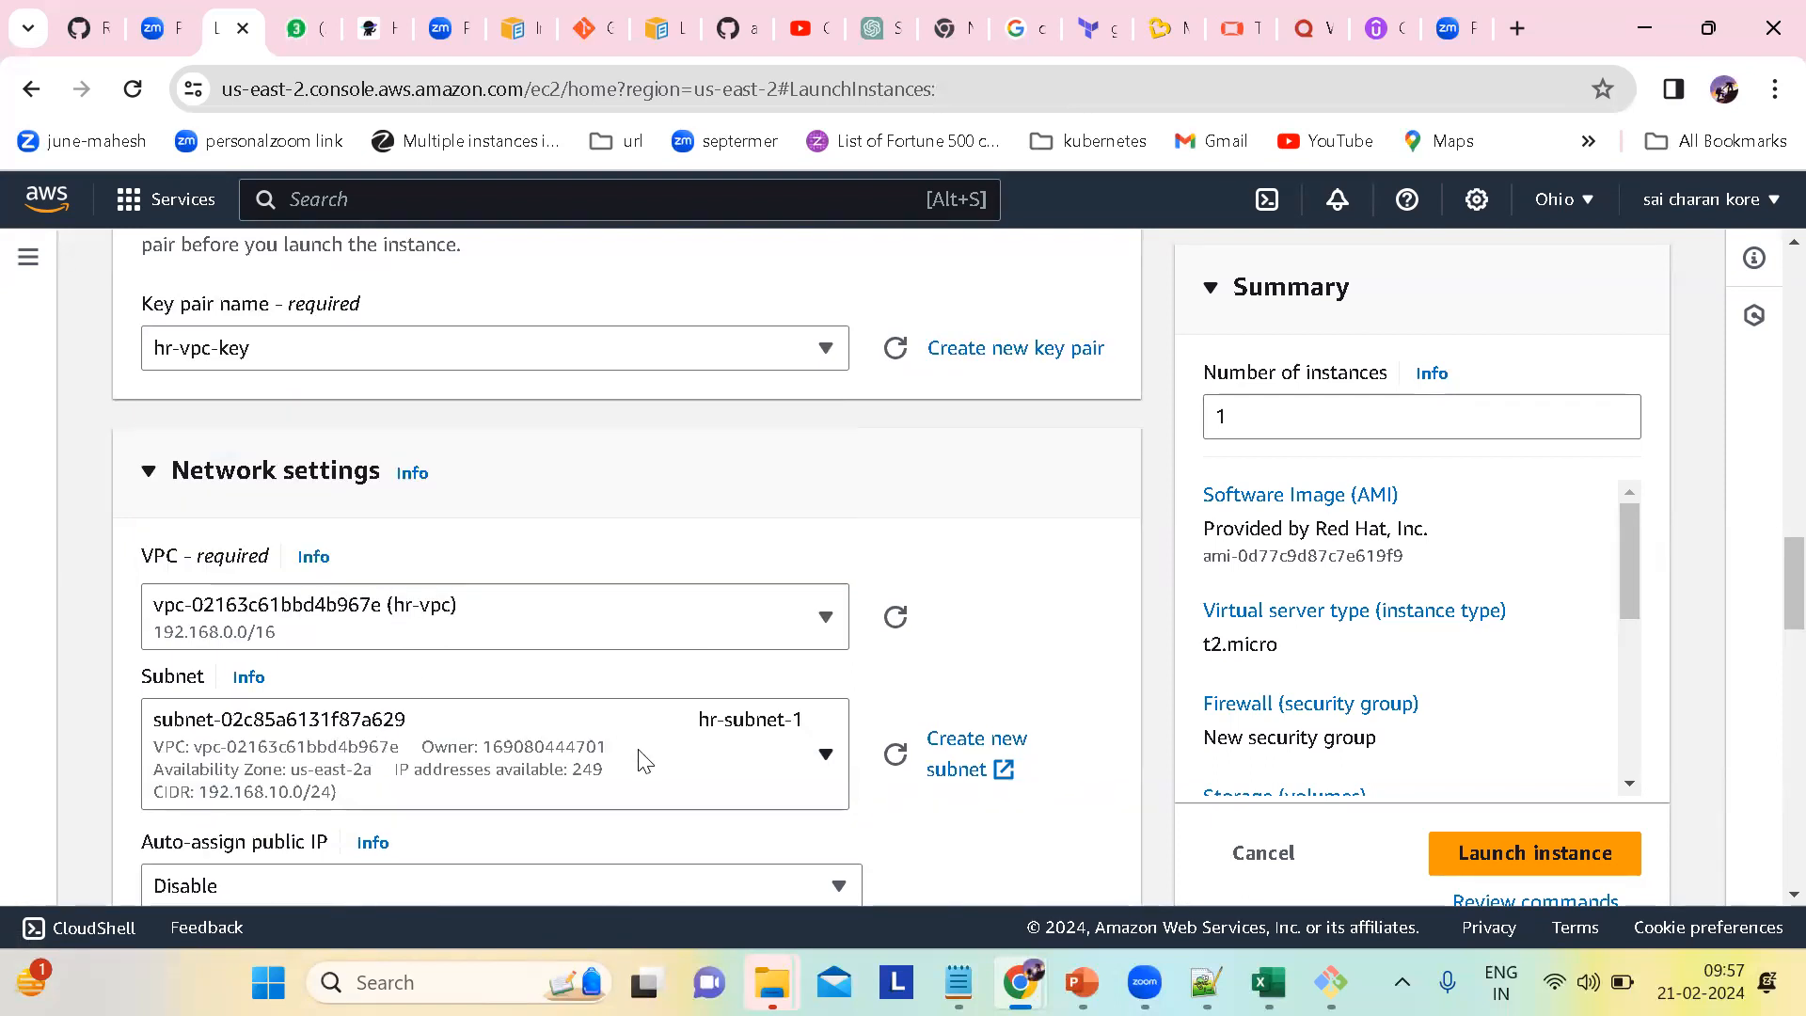
scroll(637, 752, "down", 1)
scroll(522, 734, "down", 1)
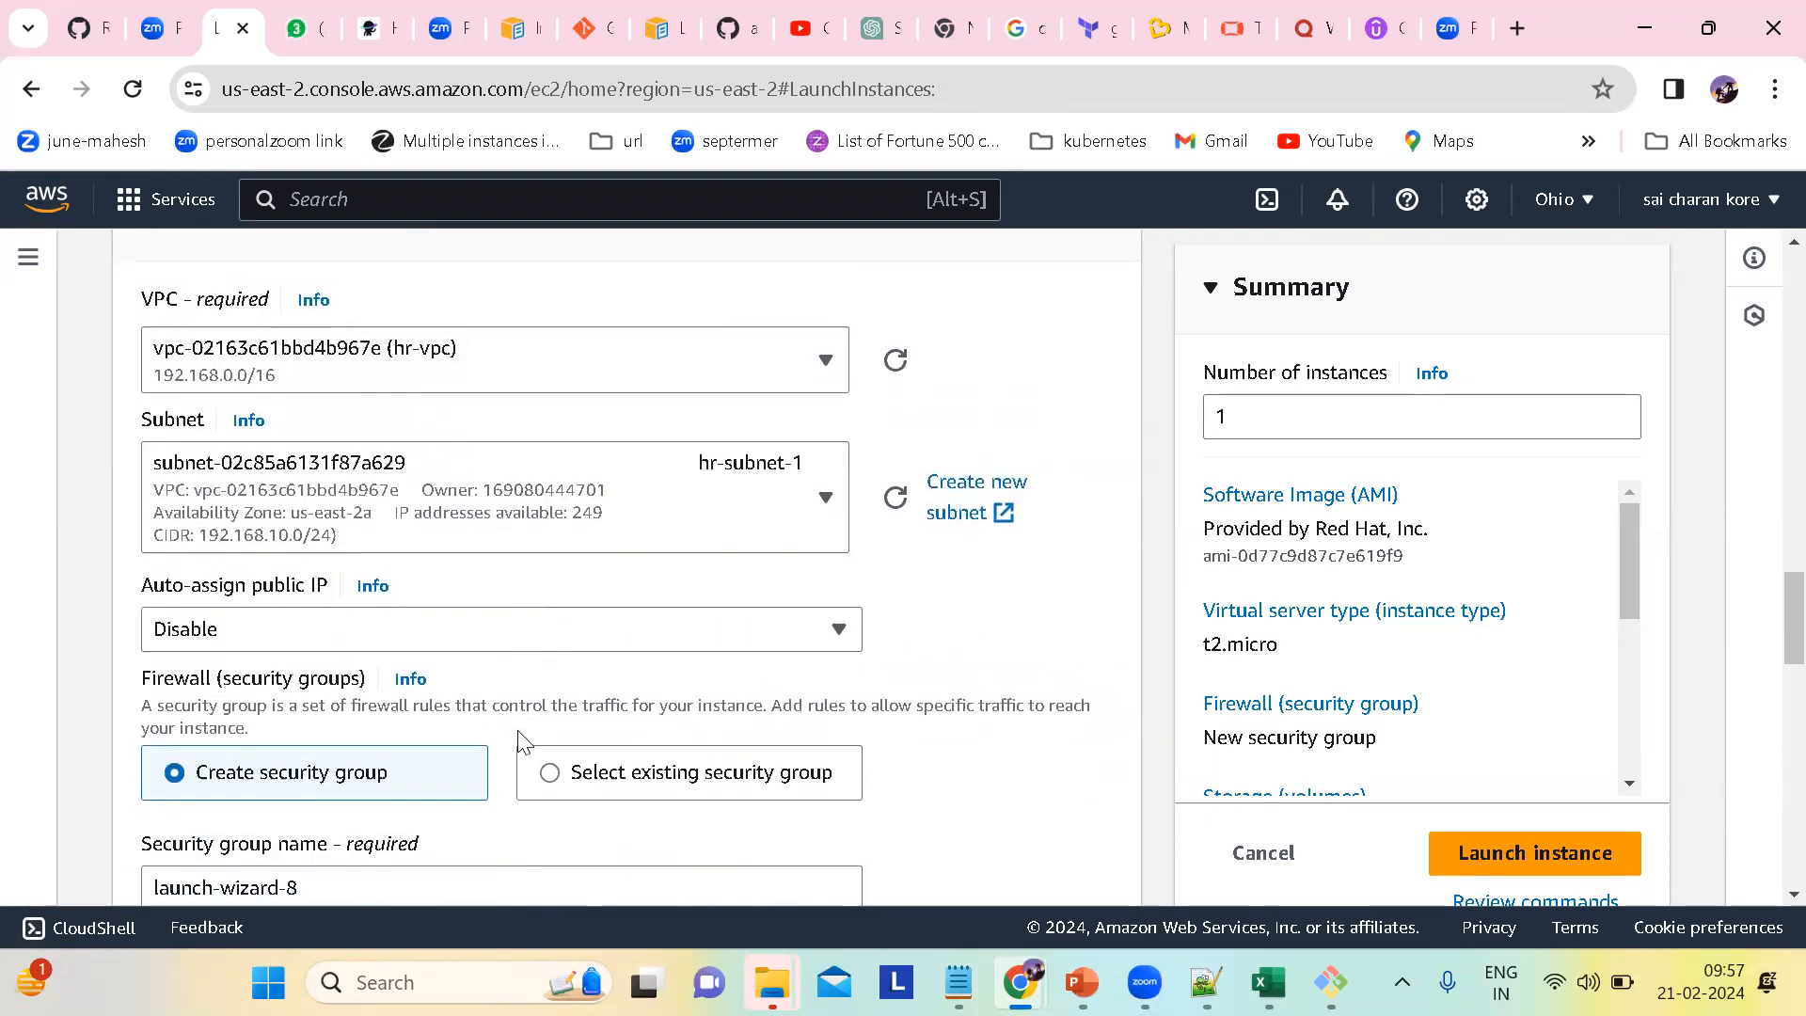
Step: Enable auto-assigned public IP for the instance and set the firewall to use an existing security group
left_click(306, 638)
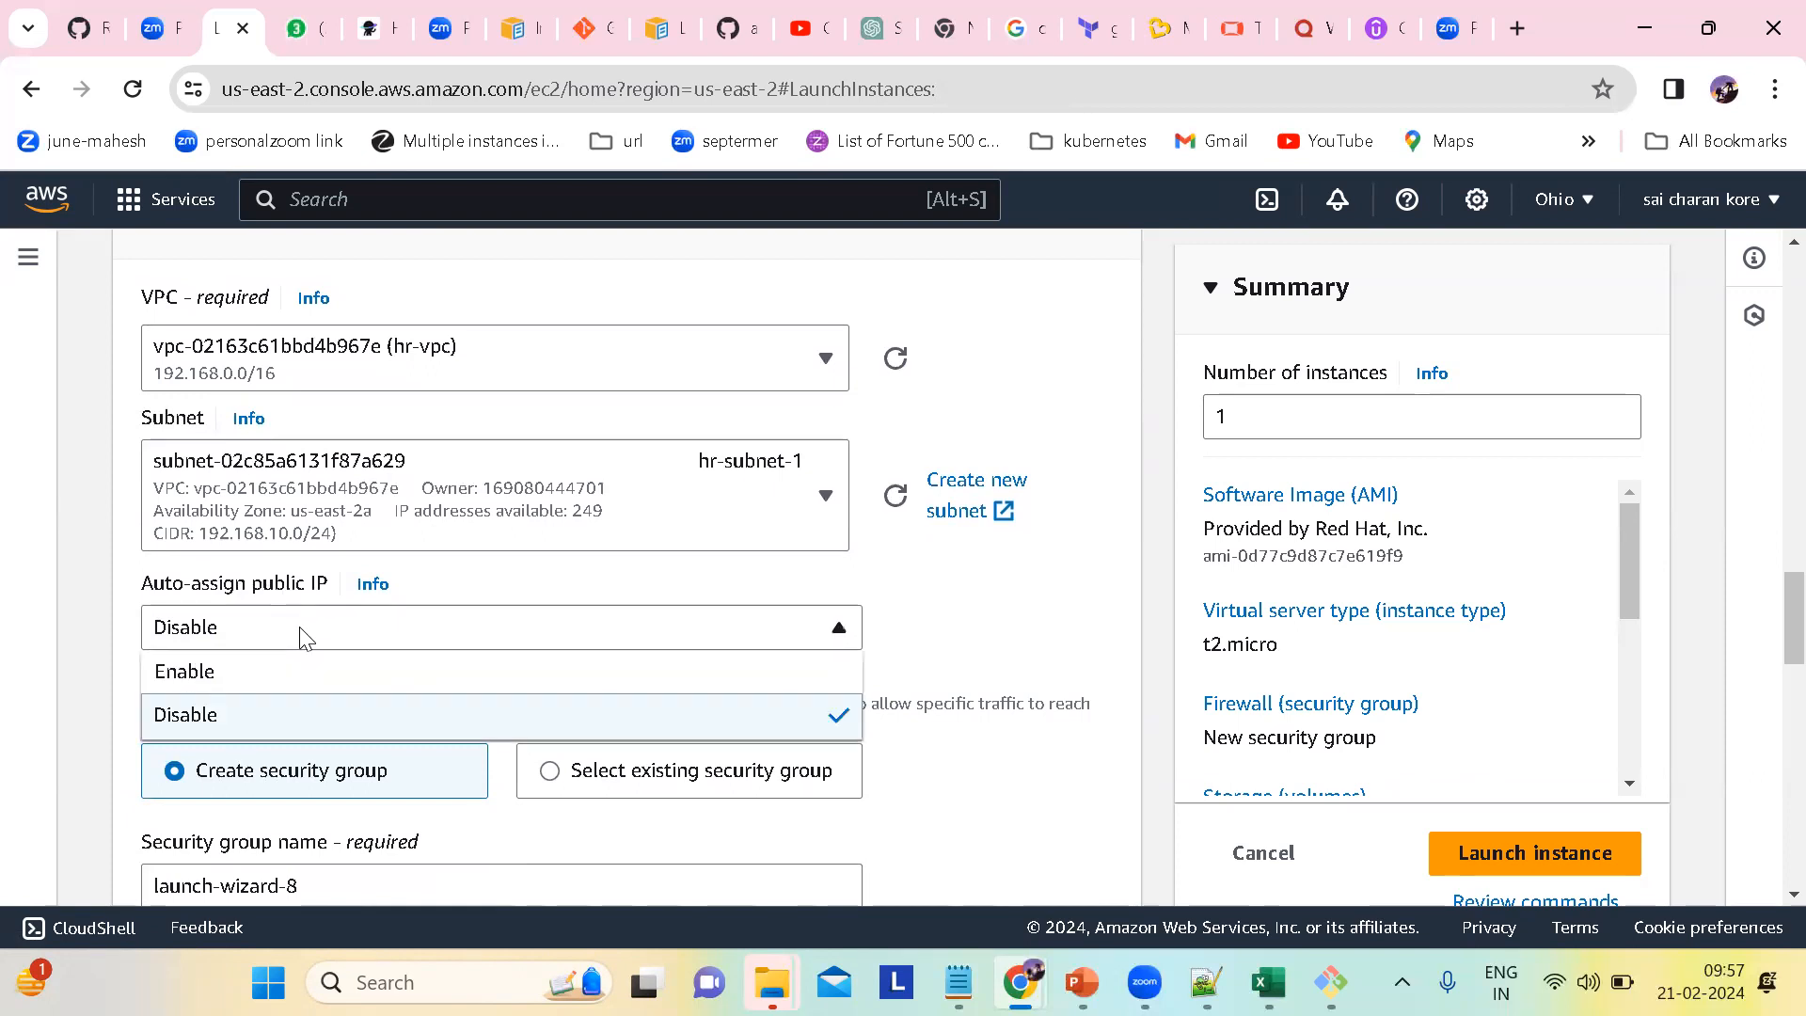
left_click(259, 667)
scroll(320, 676, "down", 1)
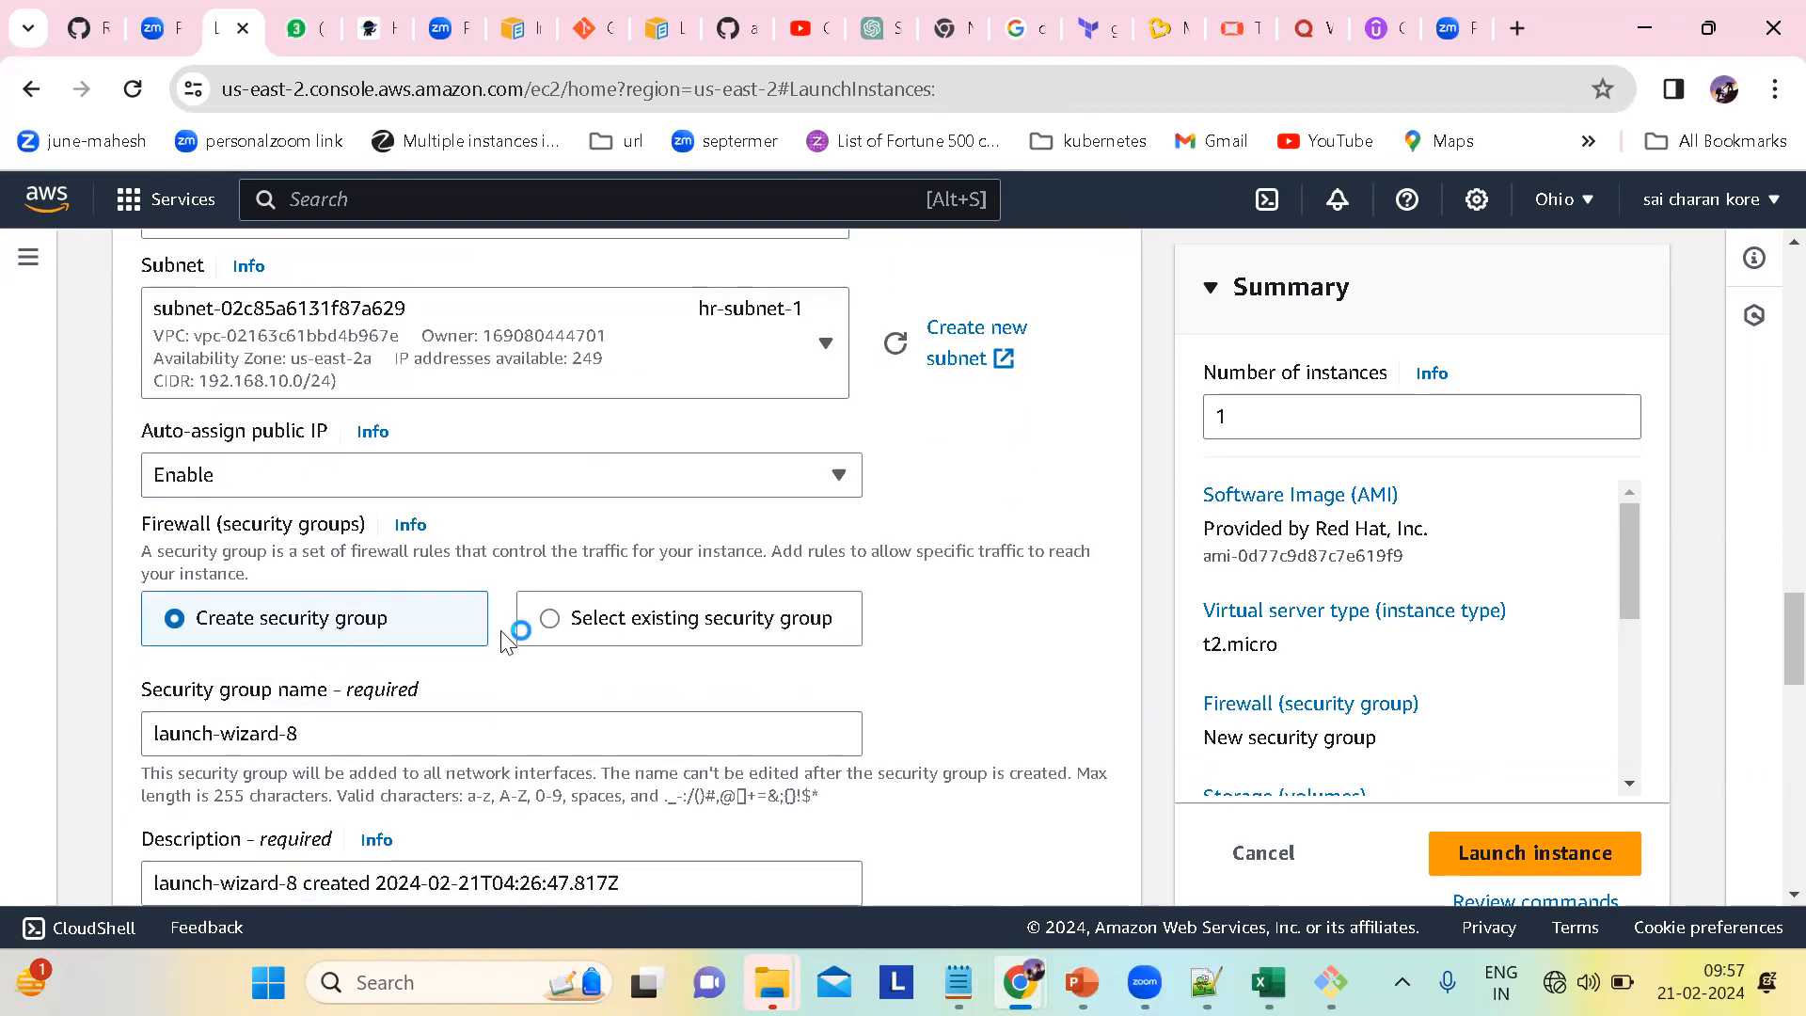
left_click(551, 621)
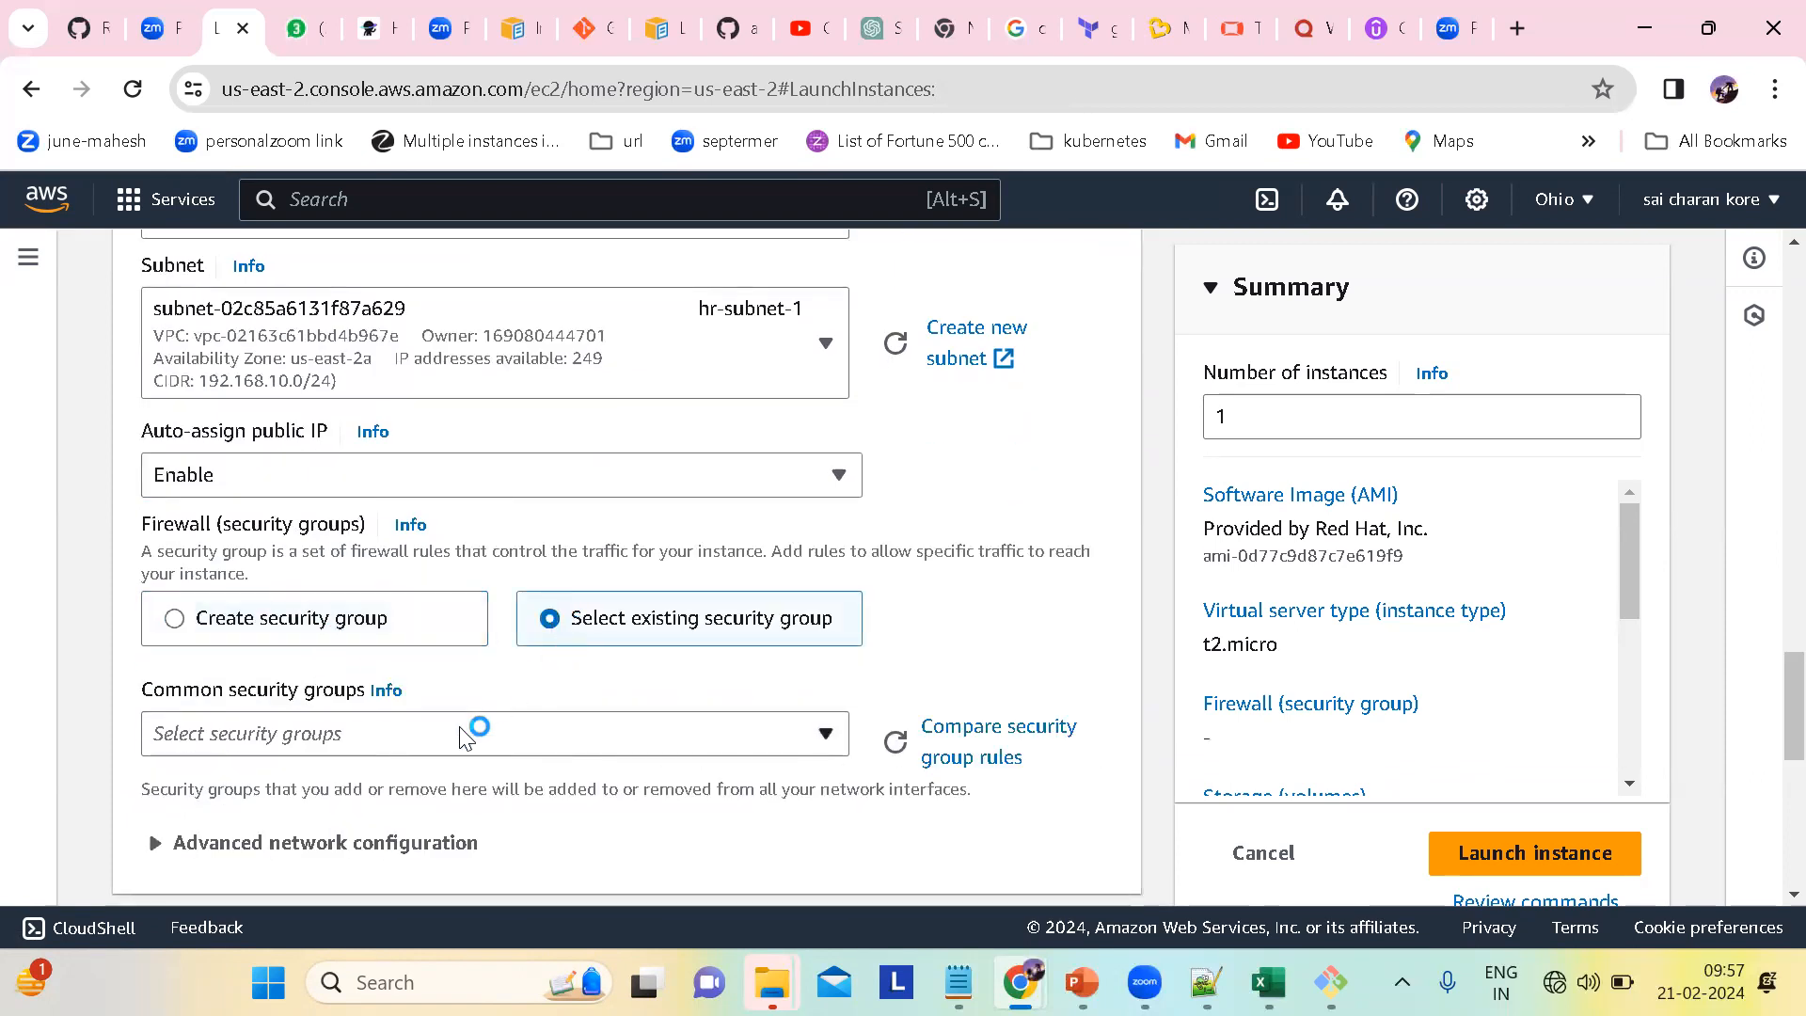
Step: Try to list the existing common security groups available for the instance
left_click(431, 735)
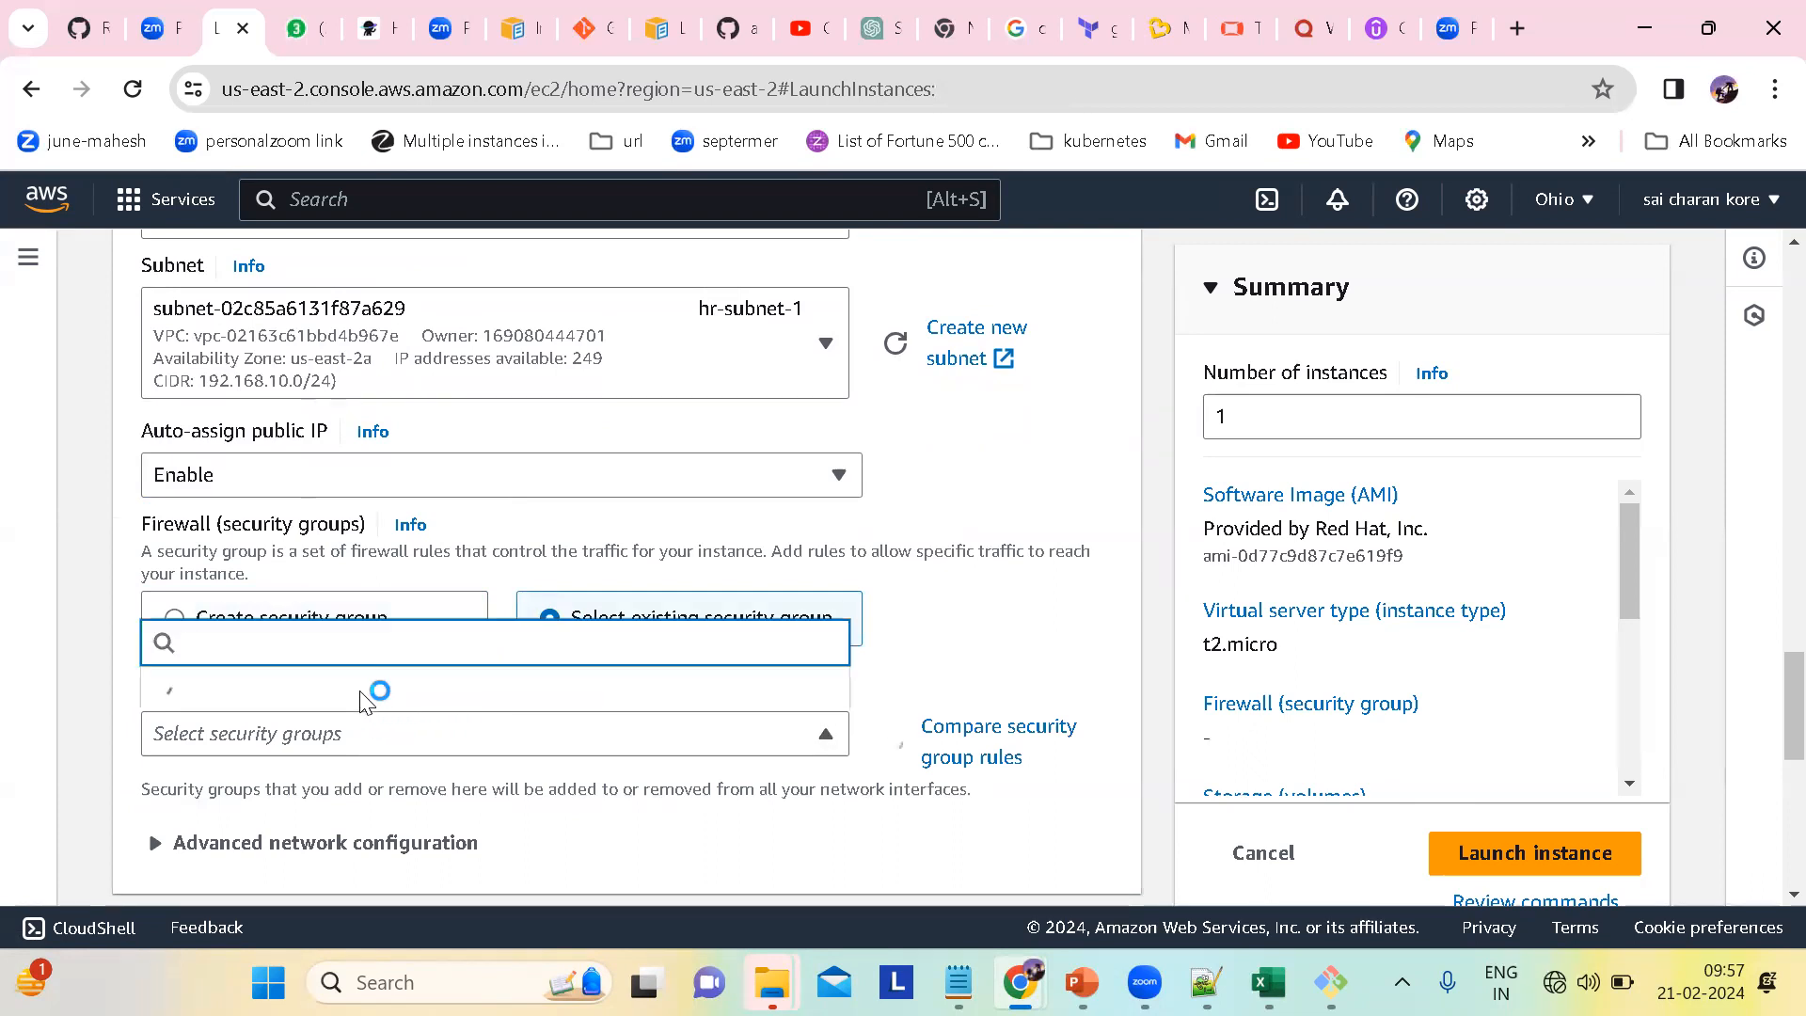
left_click(399, 746)
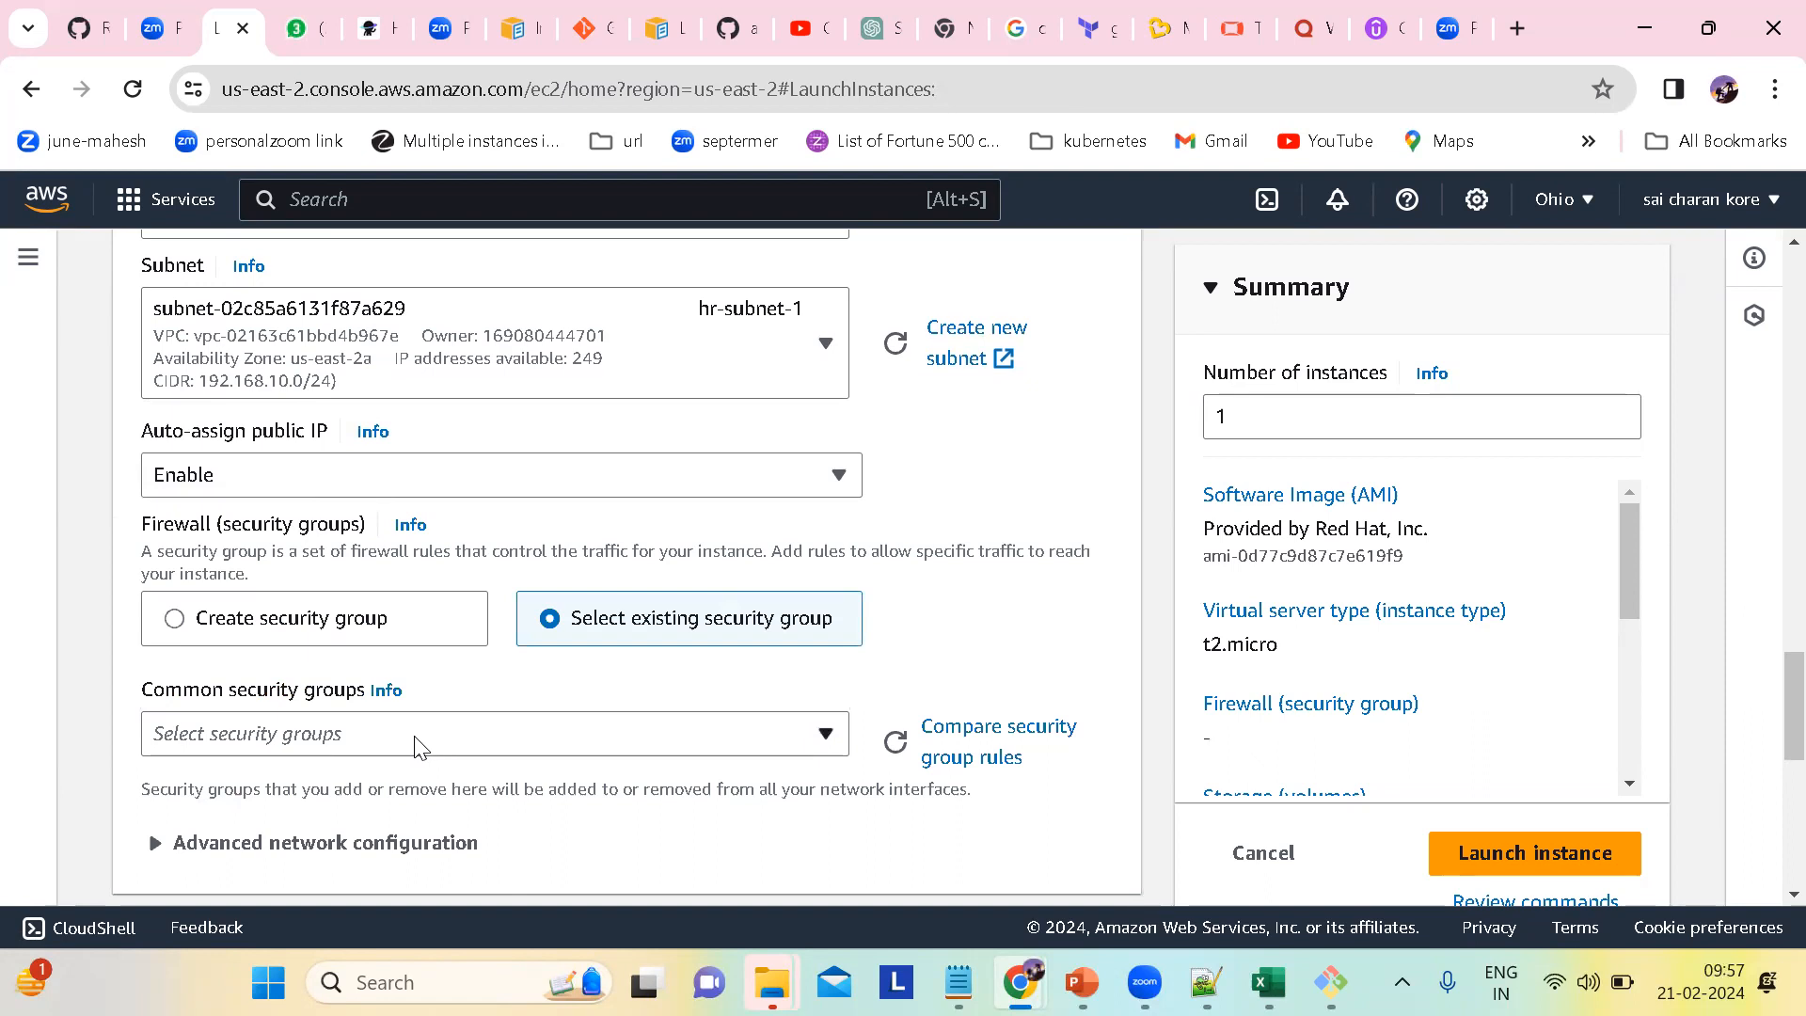
left_click(420, 746)
scroll(358, 659, "up", 1)
scroll(395, 560, "up", 2)
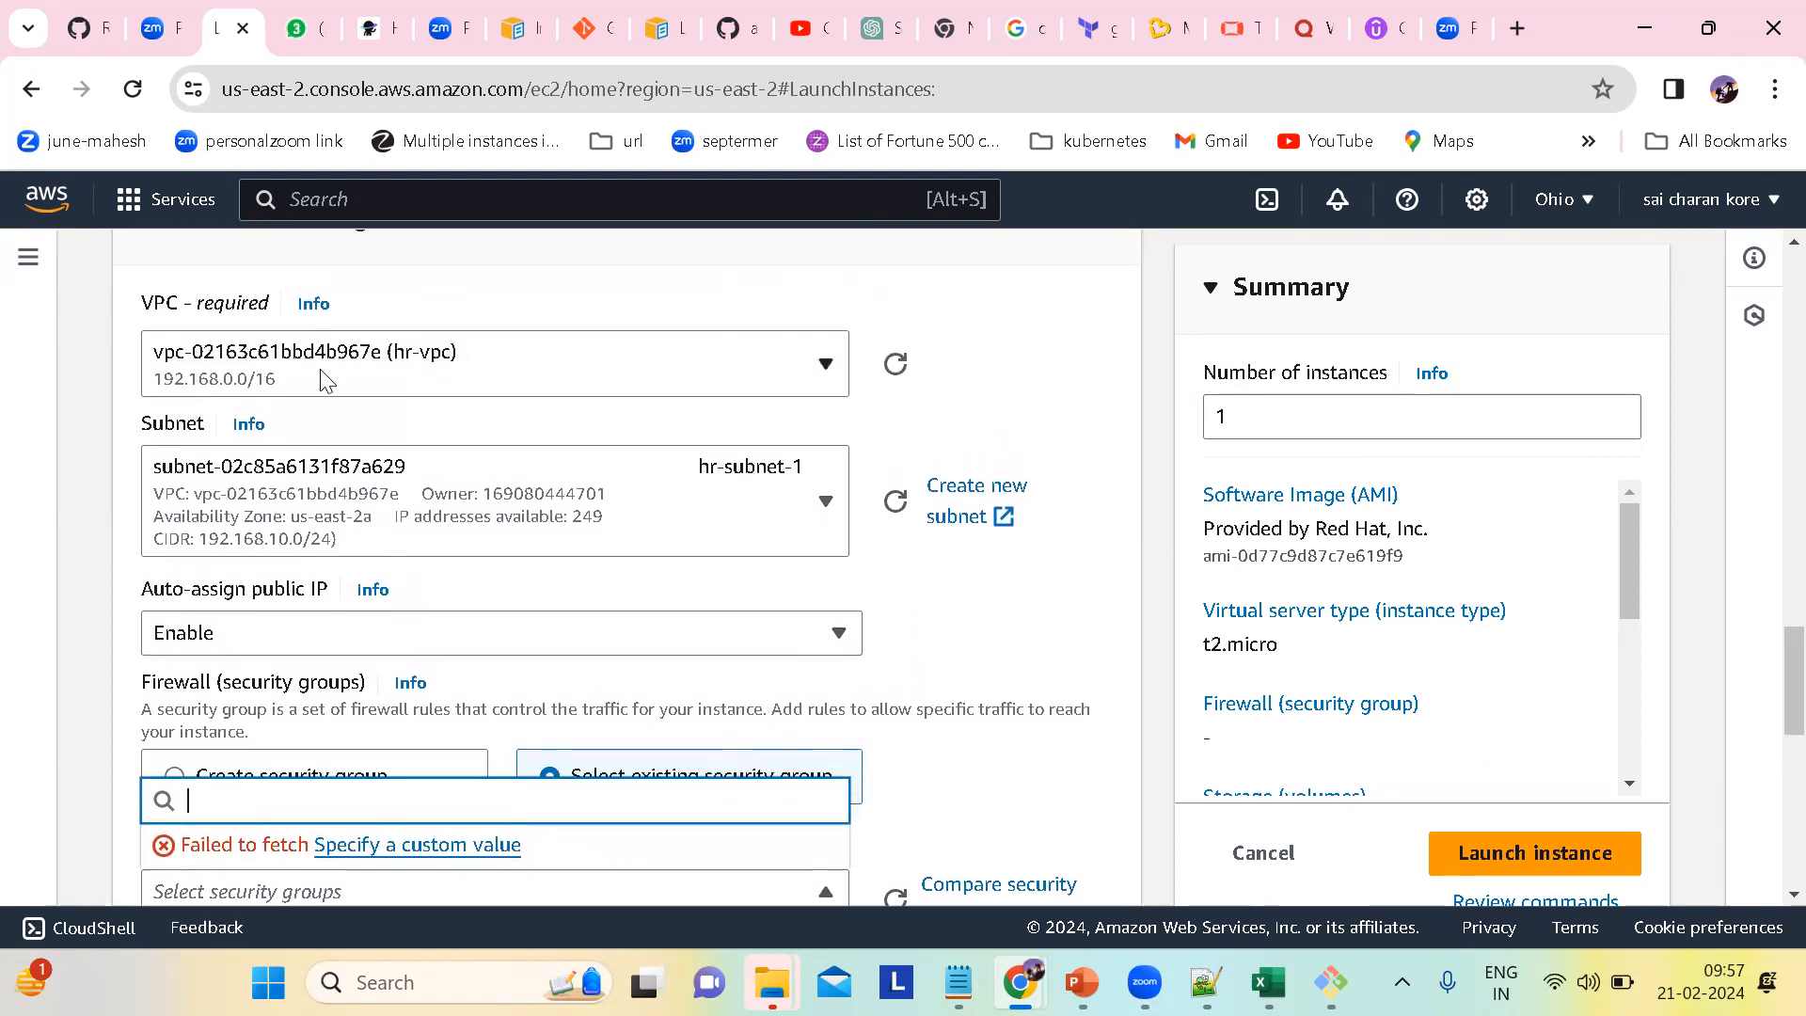
Step: Reselect hr-vpc as the VPC and hr-subnet-1 as the subnet in the network settings
left_click(322, 377)
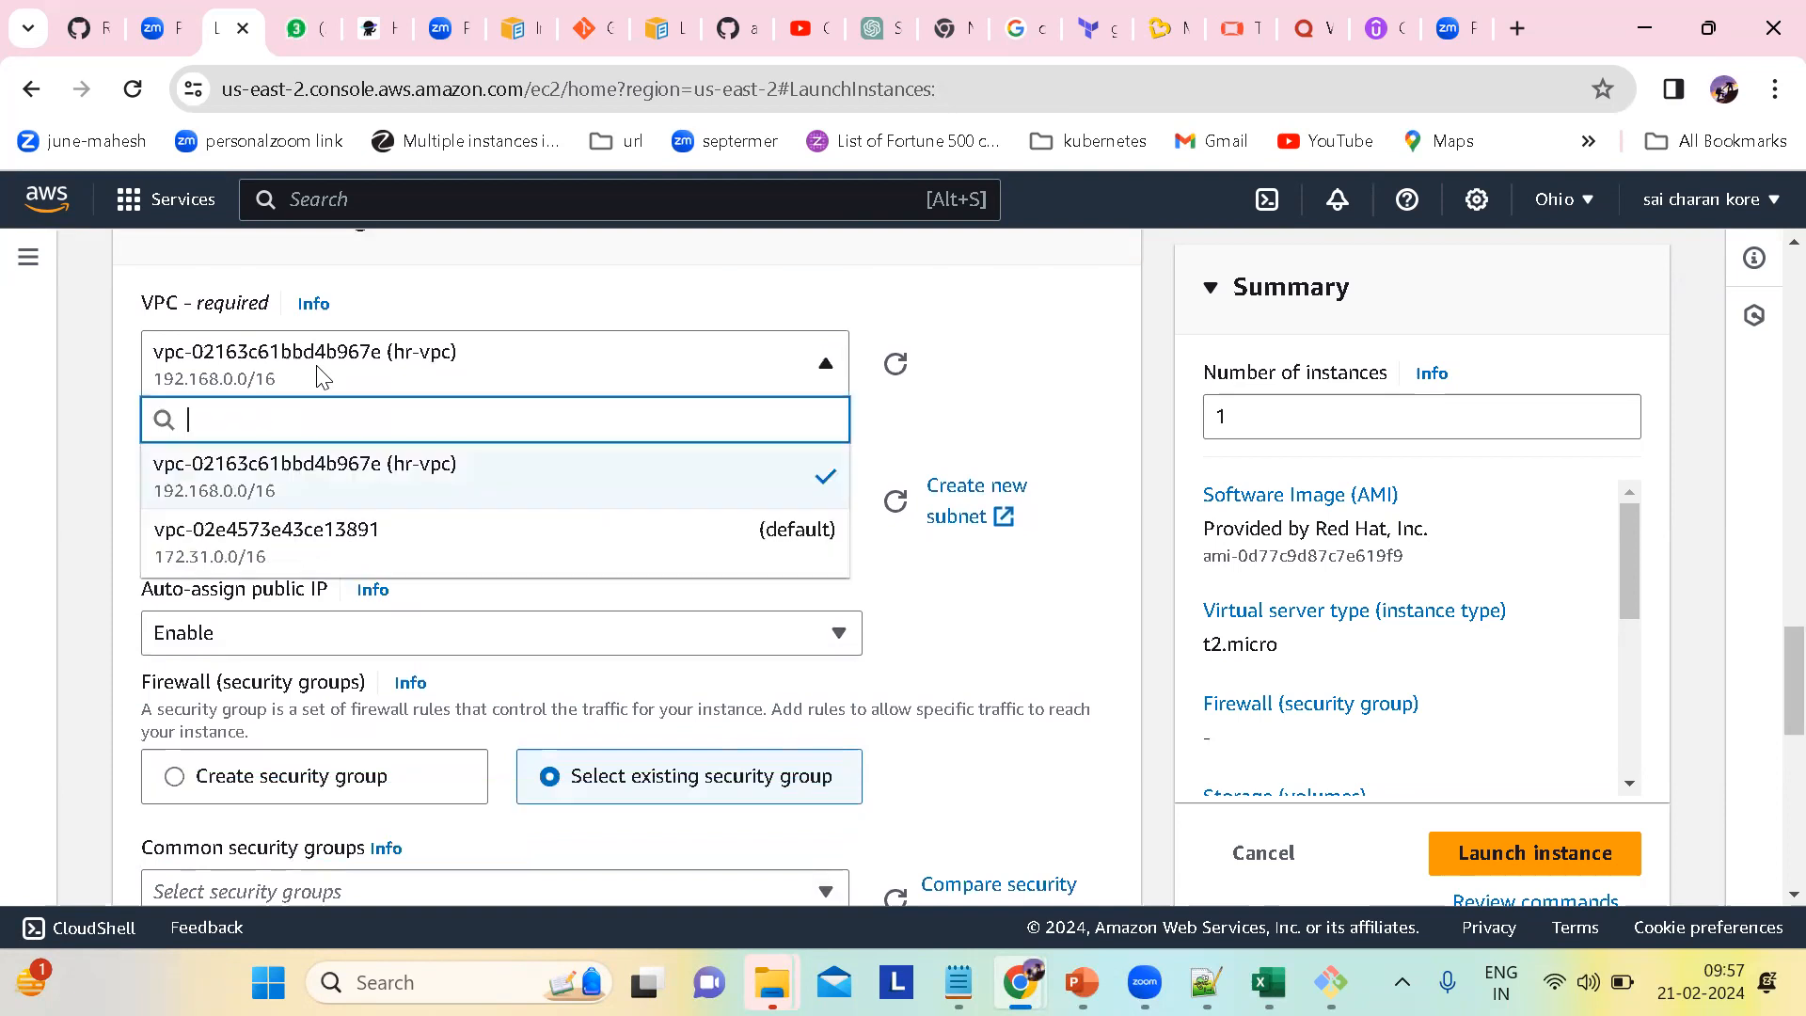
left_click(380, 489)
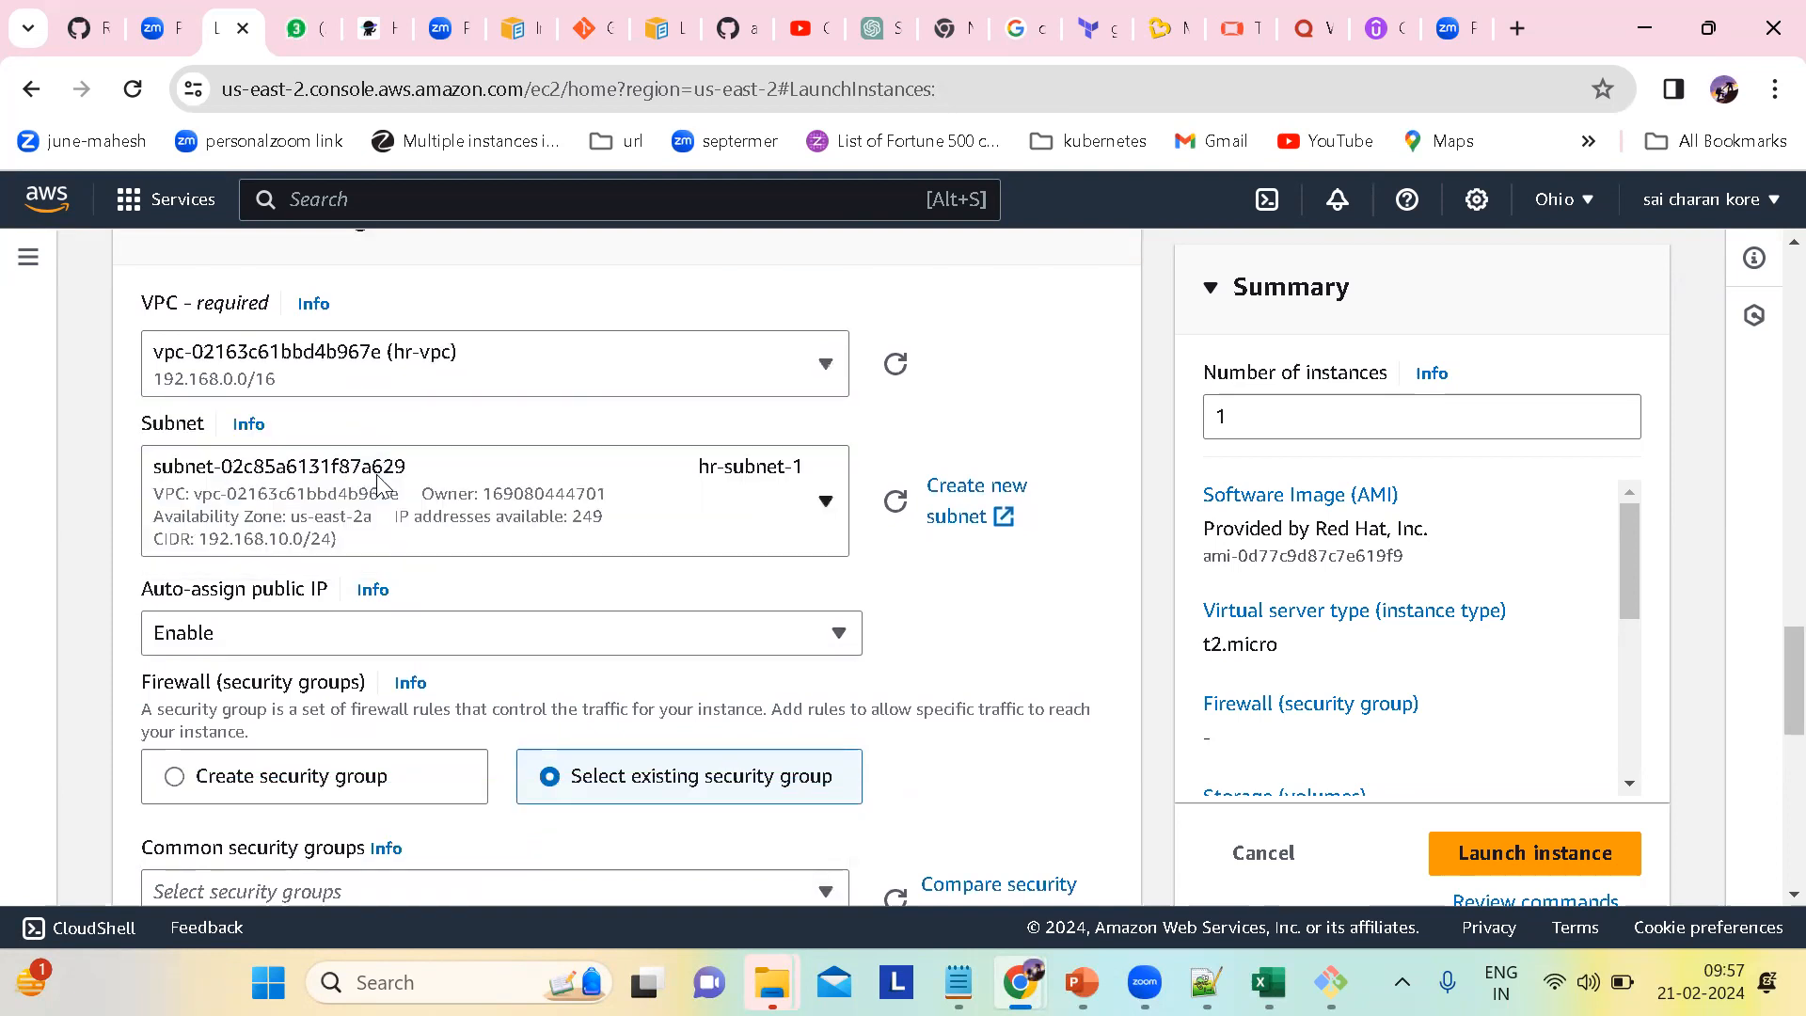
left_click(742, 511)
left_click(477, 663)
scroll(480, 664, "down", 2)
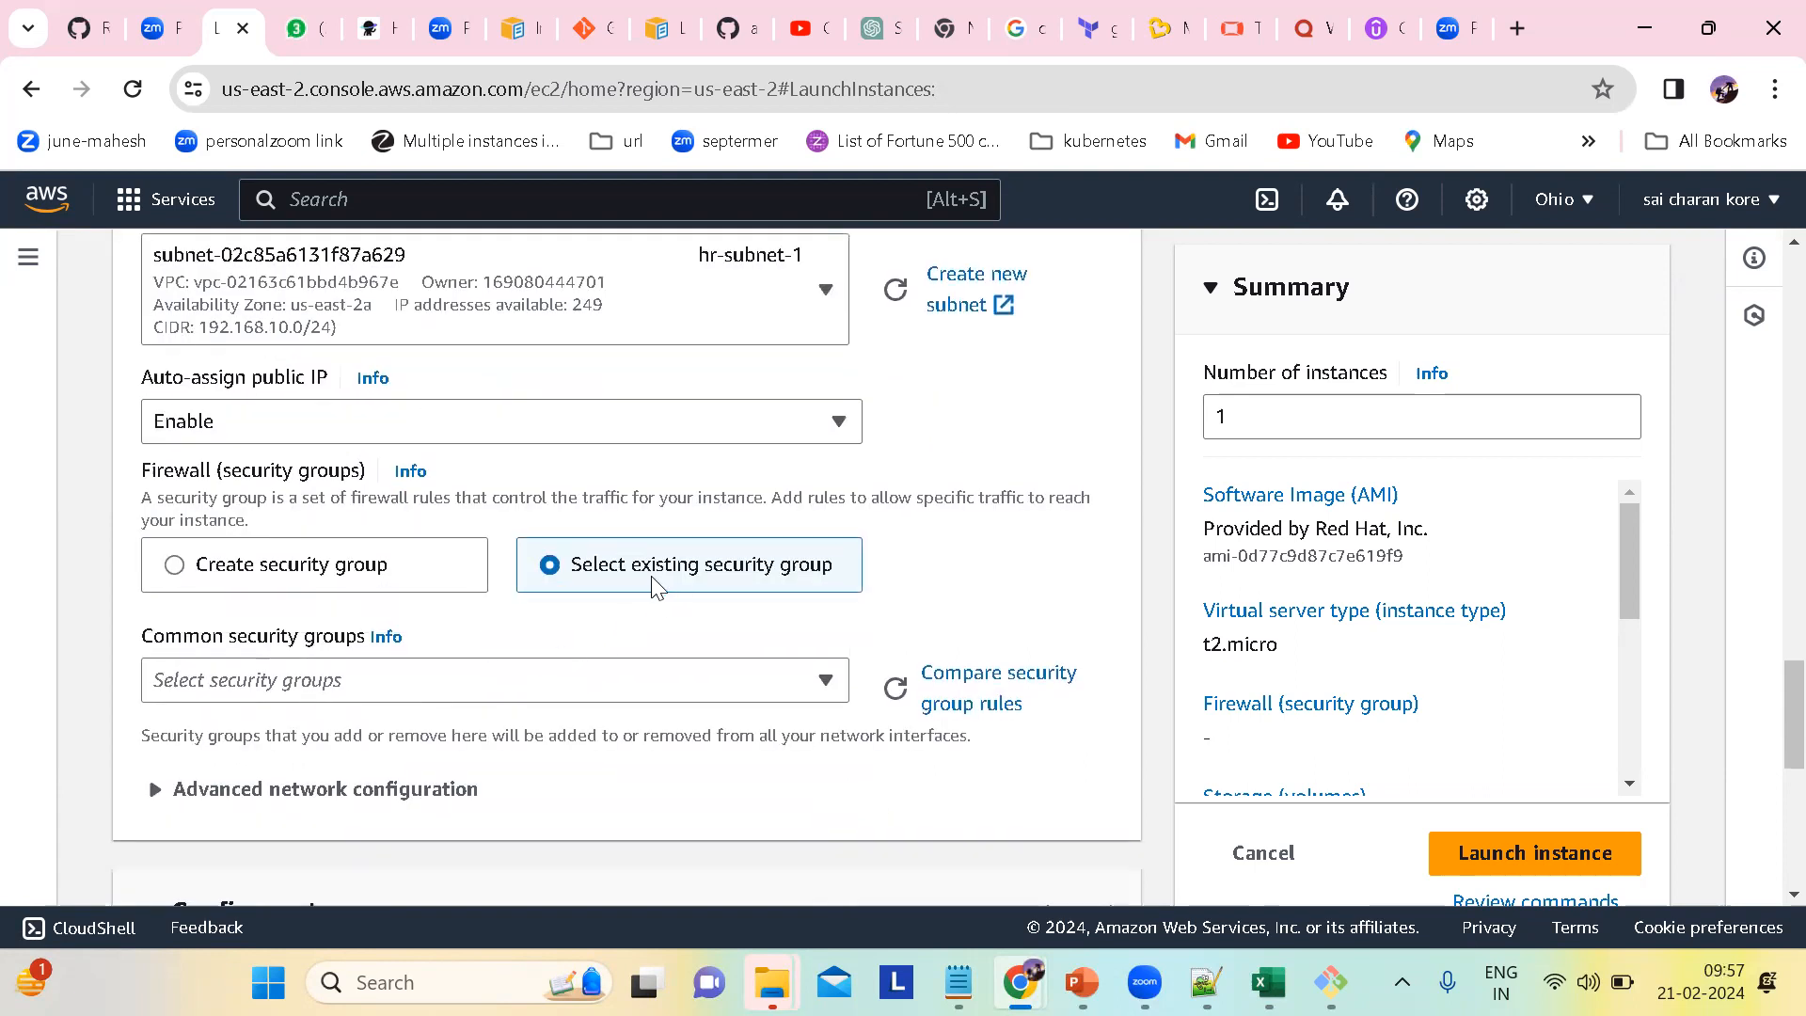
Step: Try again to load the common security groups after reselecting the network
left_click(609, 685)
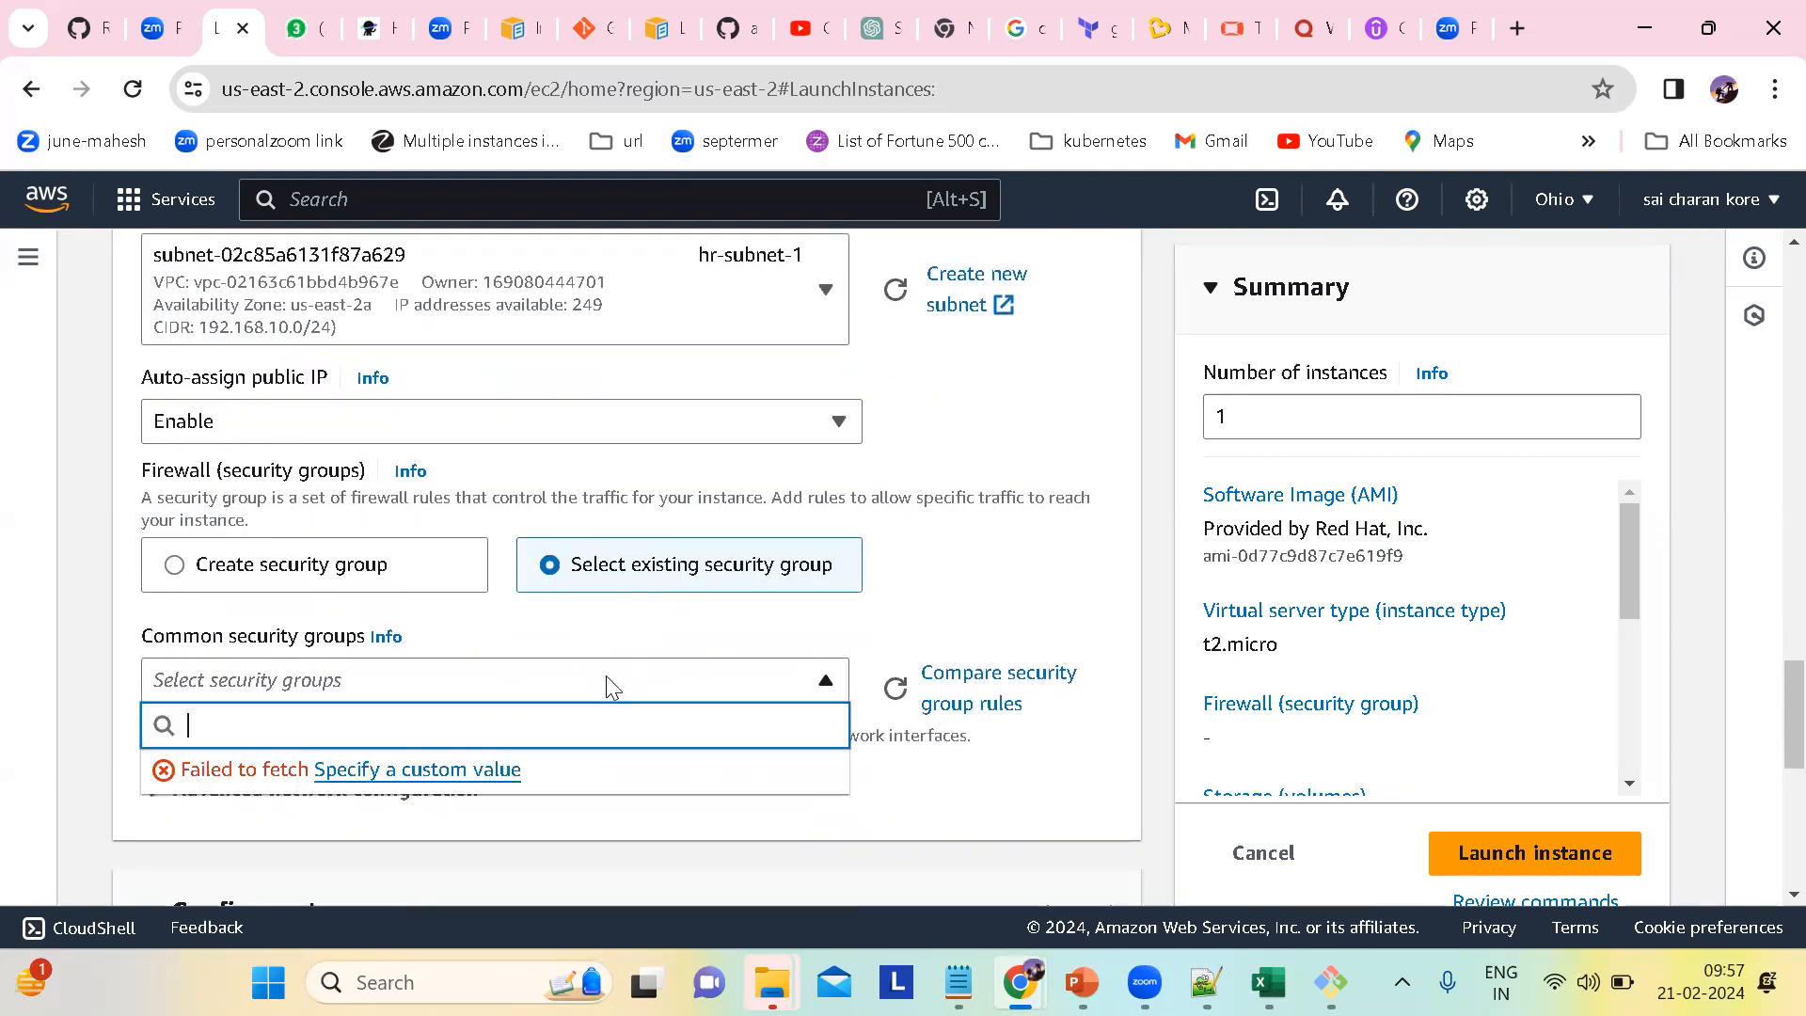
scroll(606, 675, "down", 2)
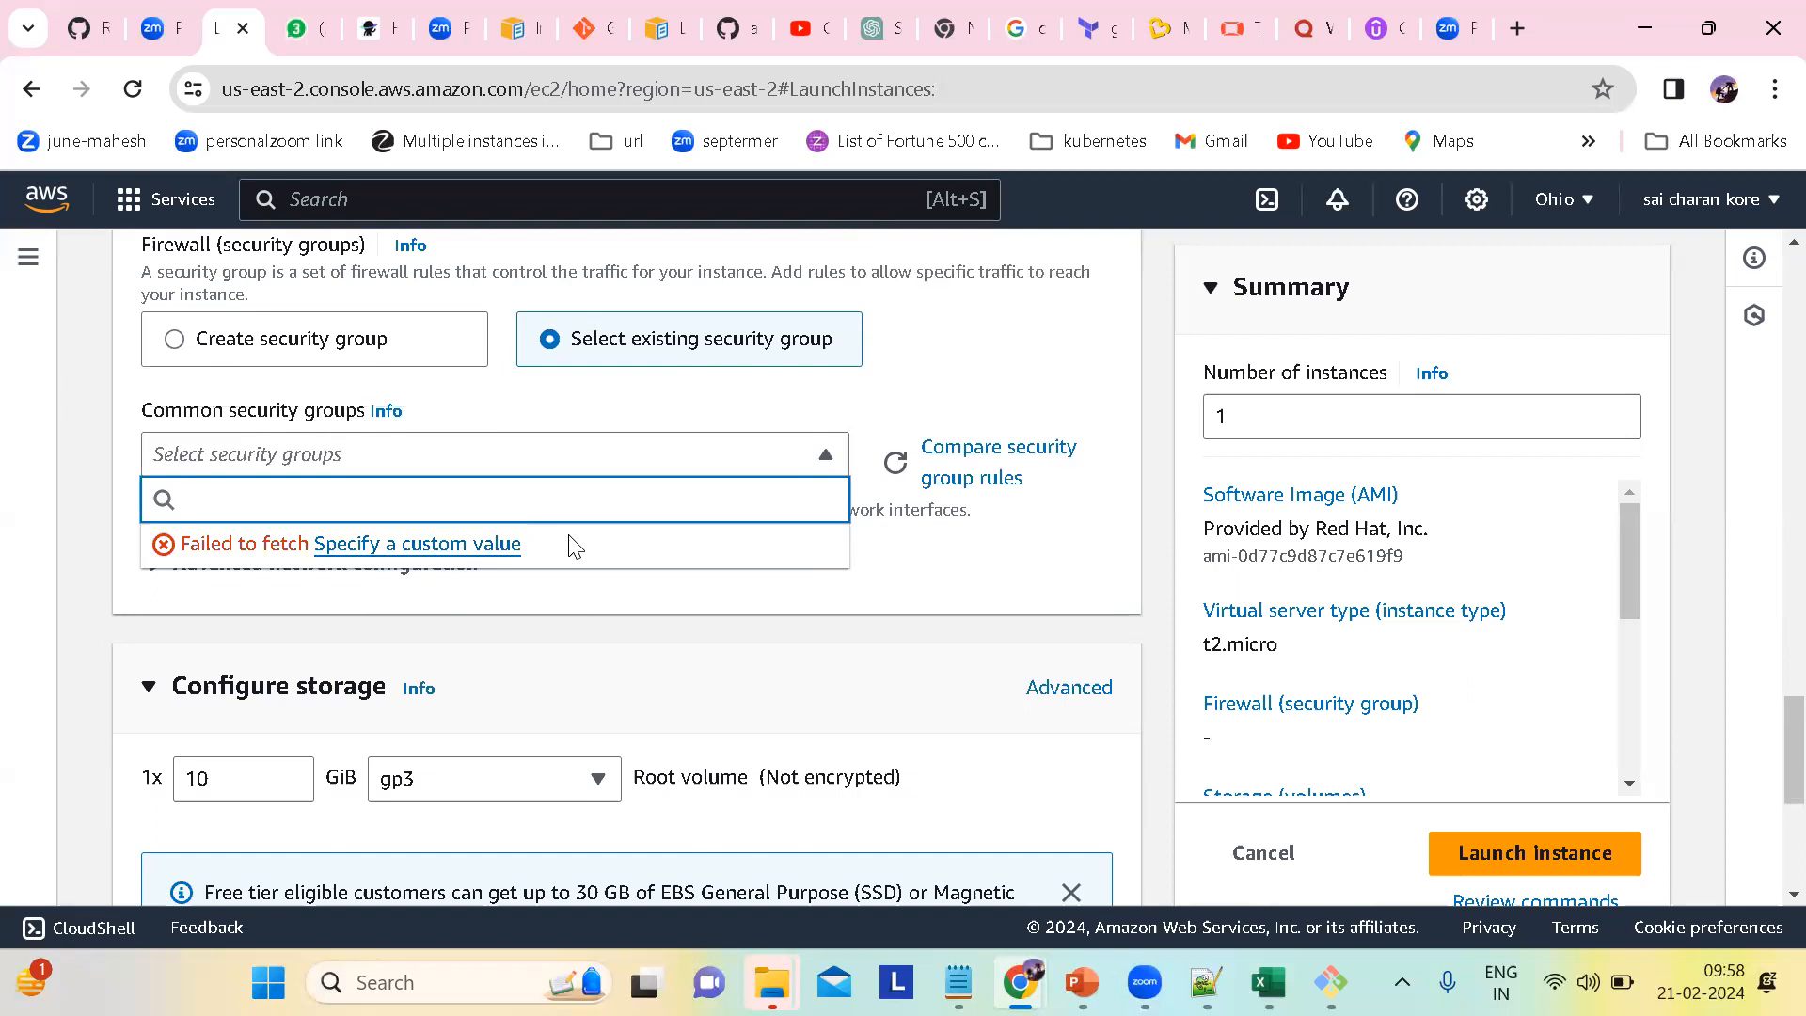
left_click(966, 385)
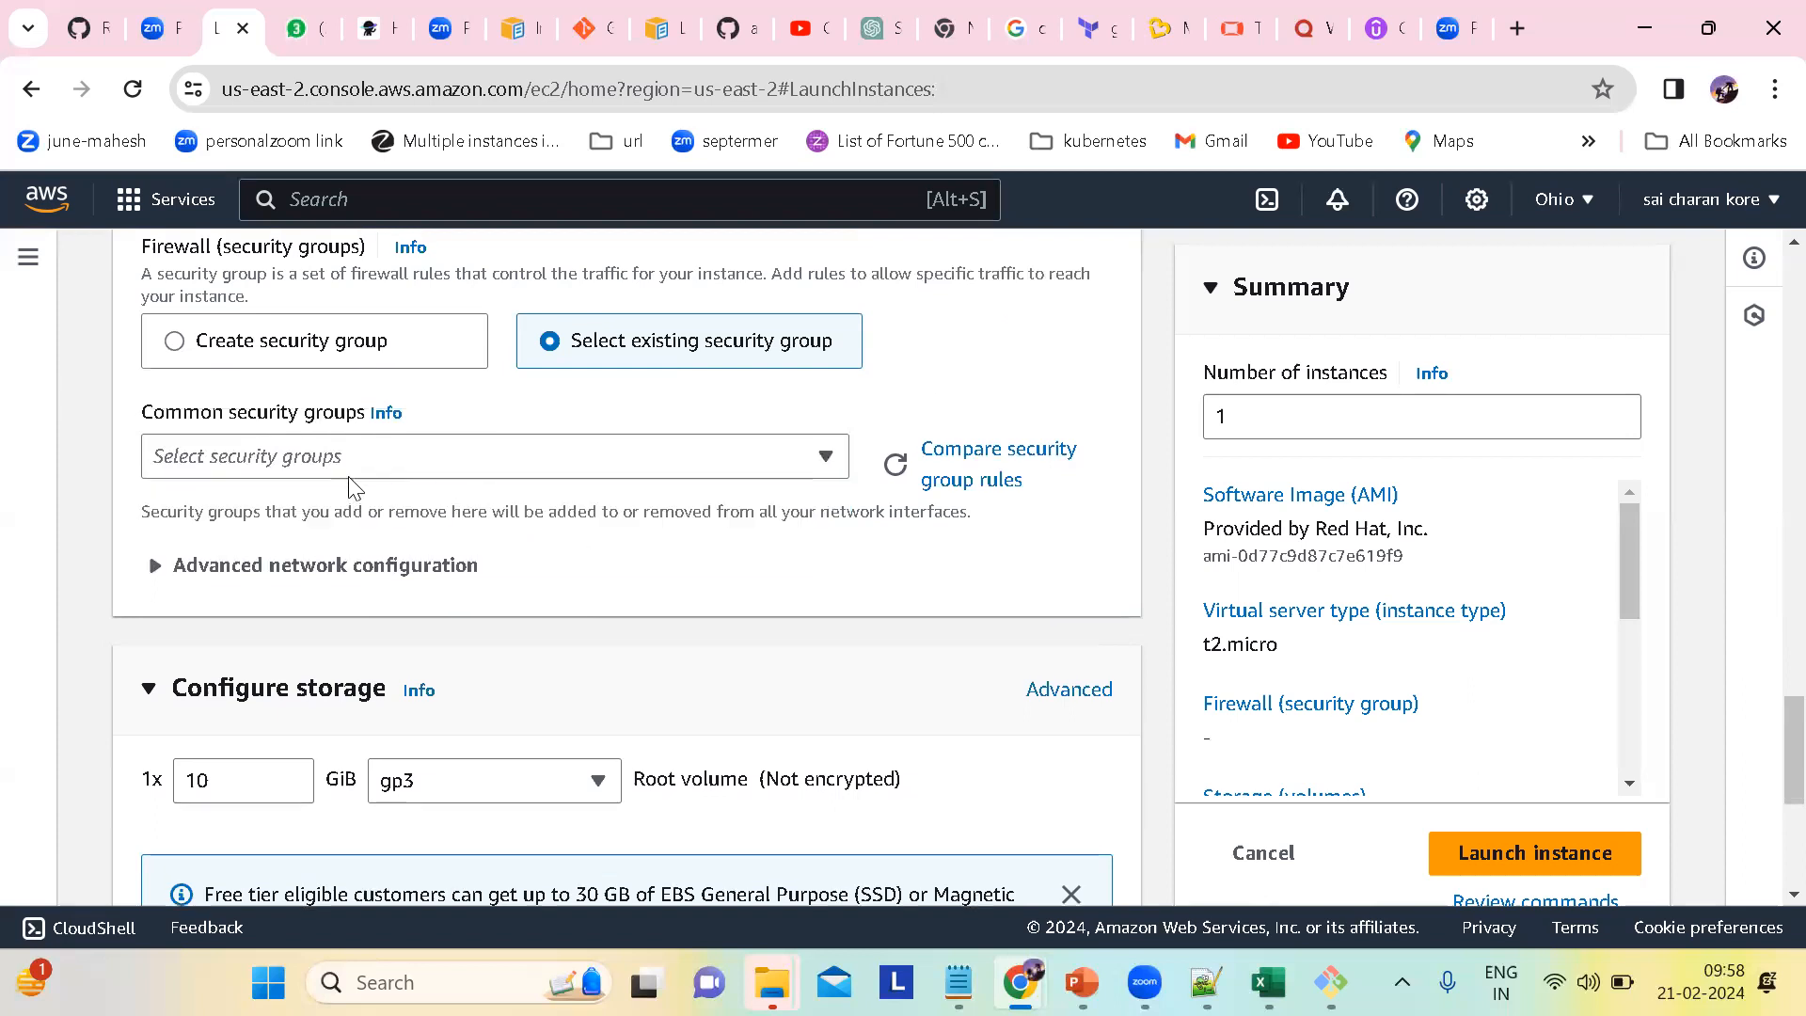
Step: Assign the existing hr-security-group to the instance as its common security group
scroll(353, 488, "up", 3)
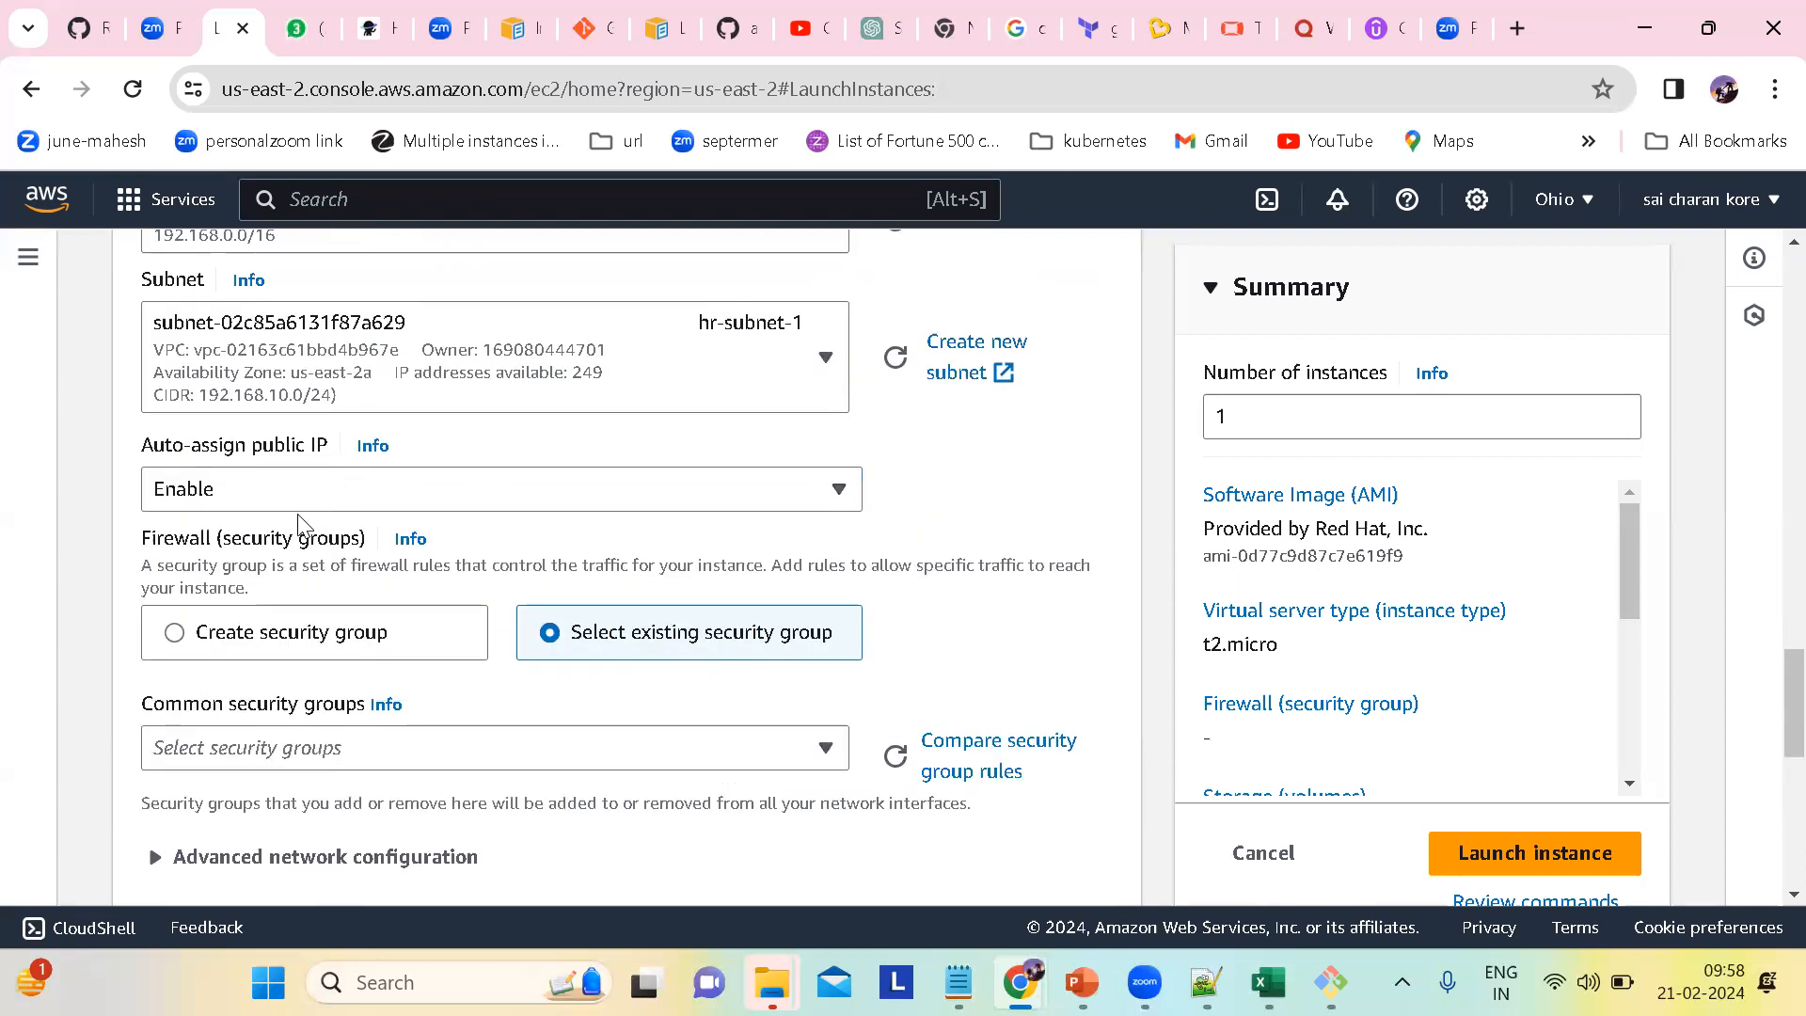
scroll(299, 522, "up", 1)
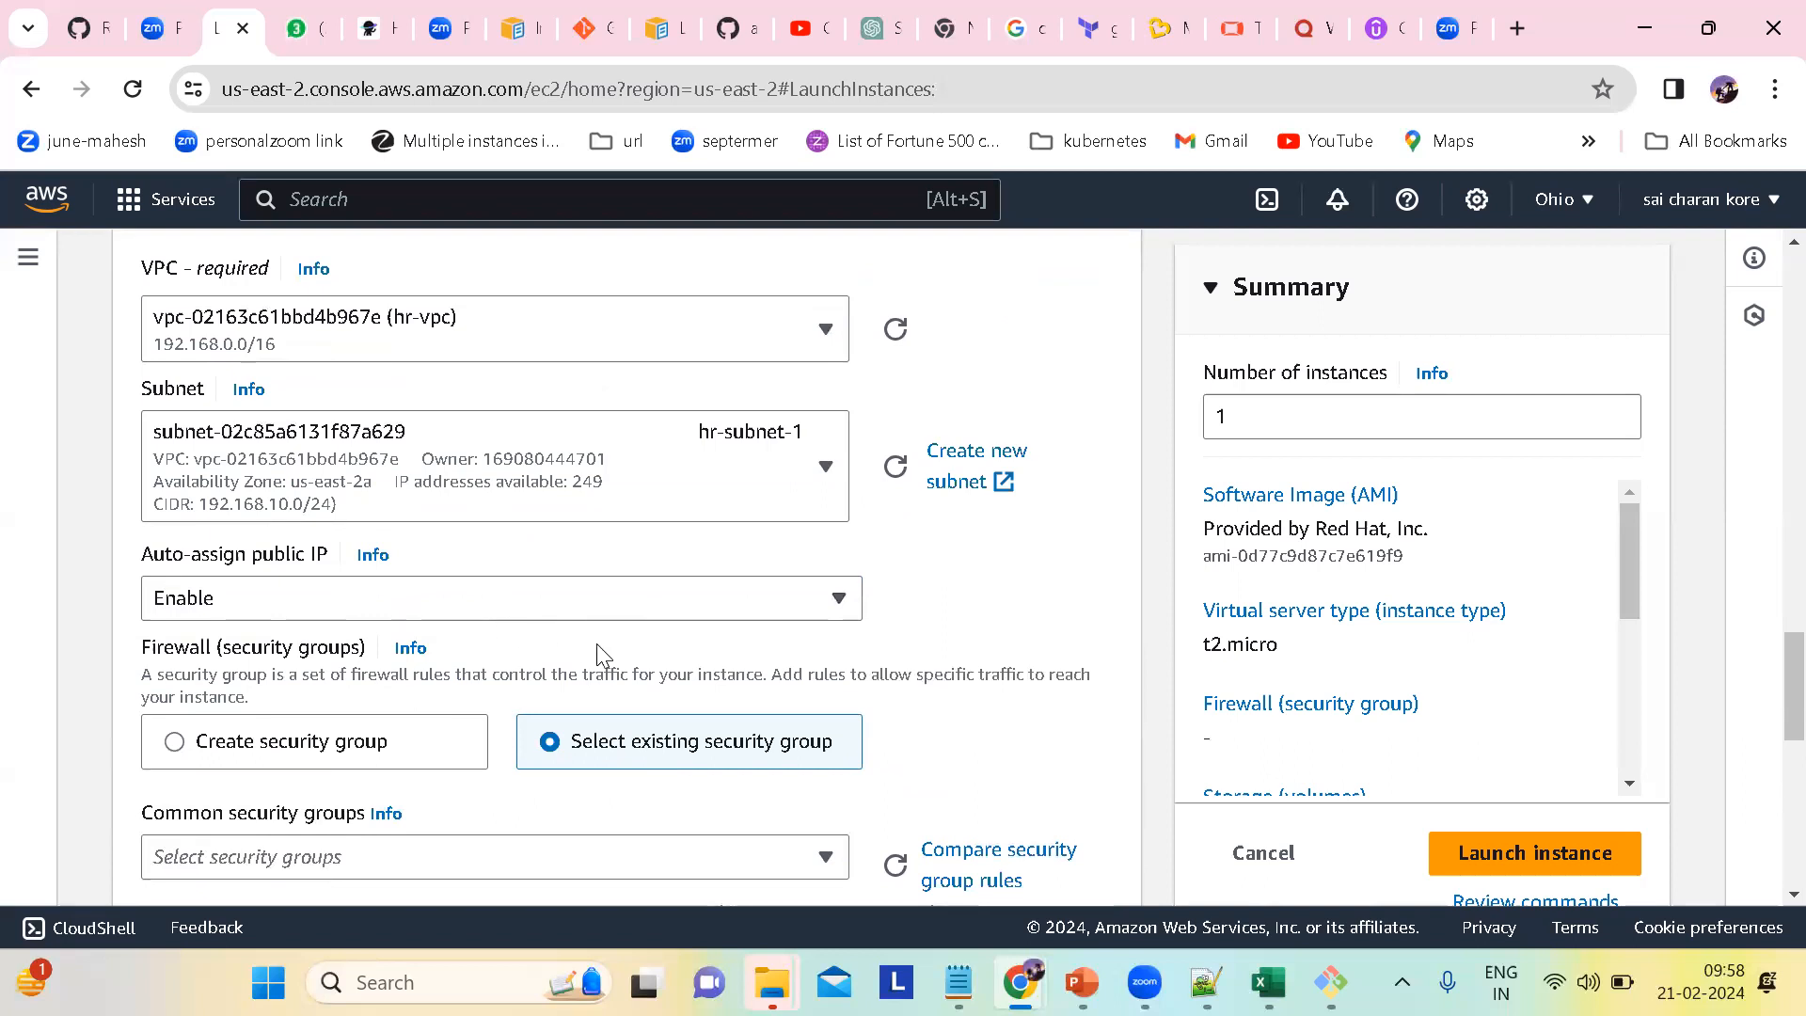
scroll(596, 656, "up", 2)
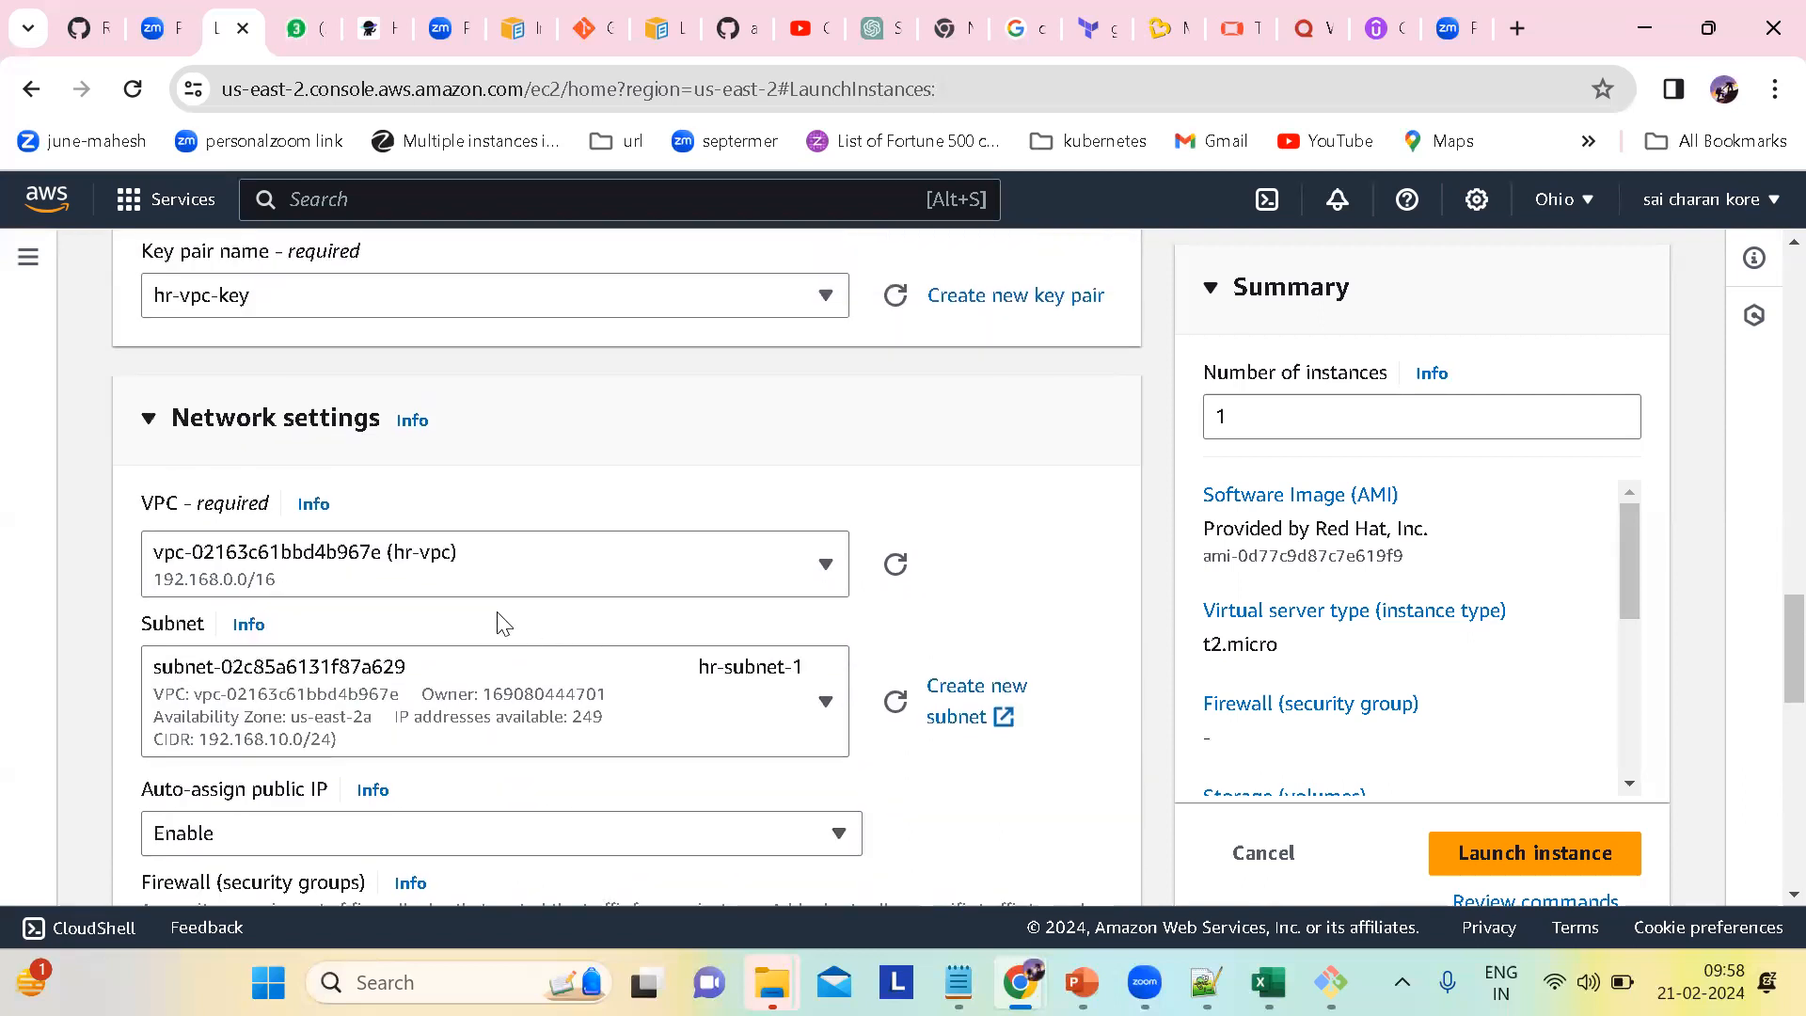
scroll(504, 623, "up", 1)
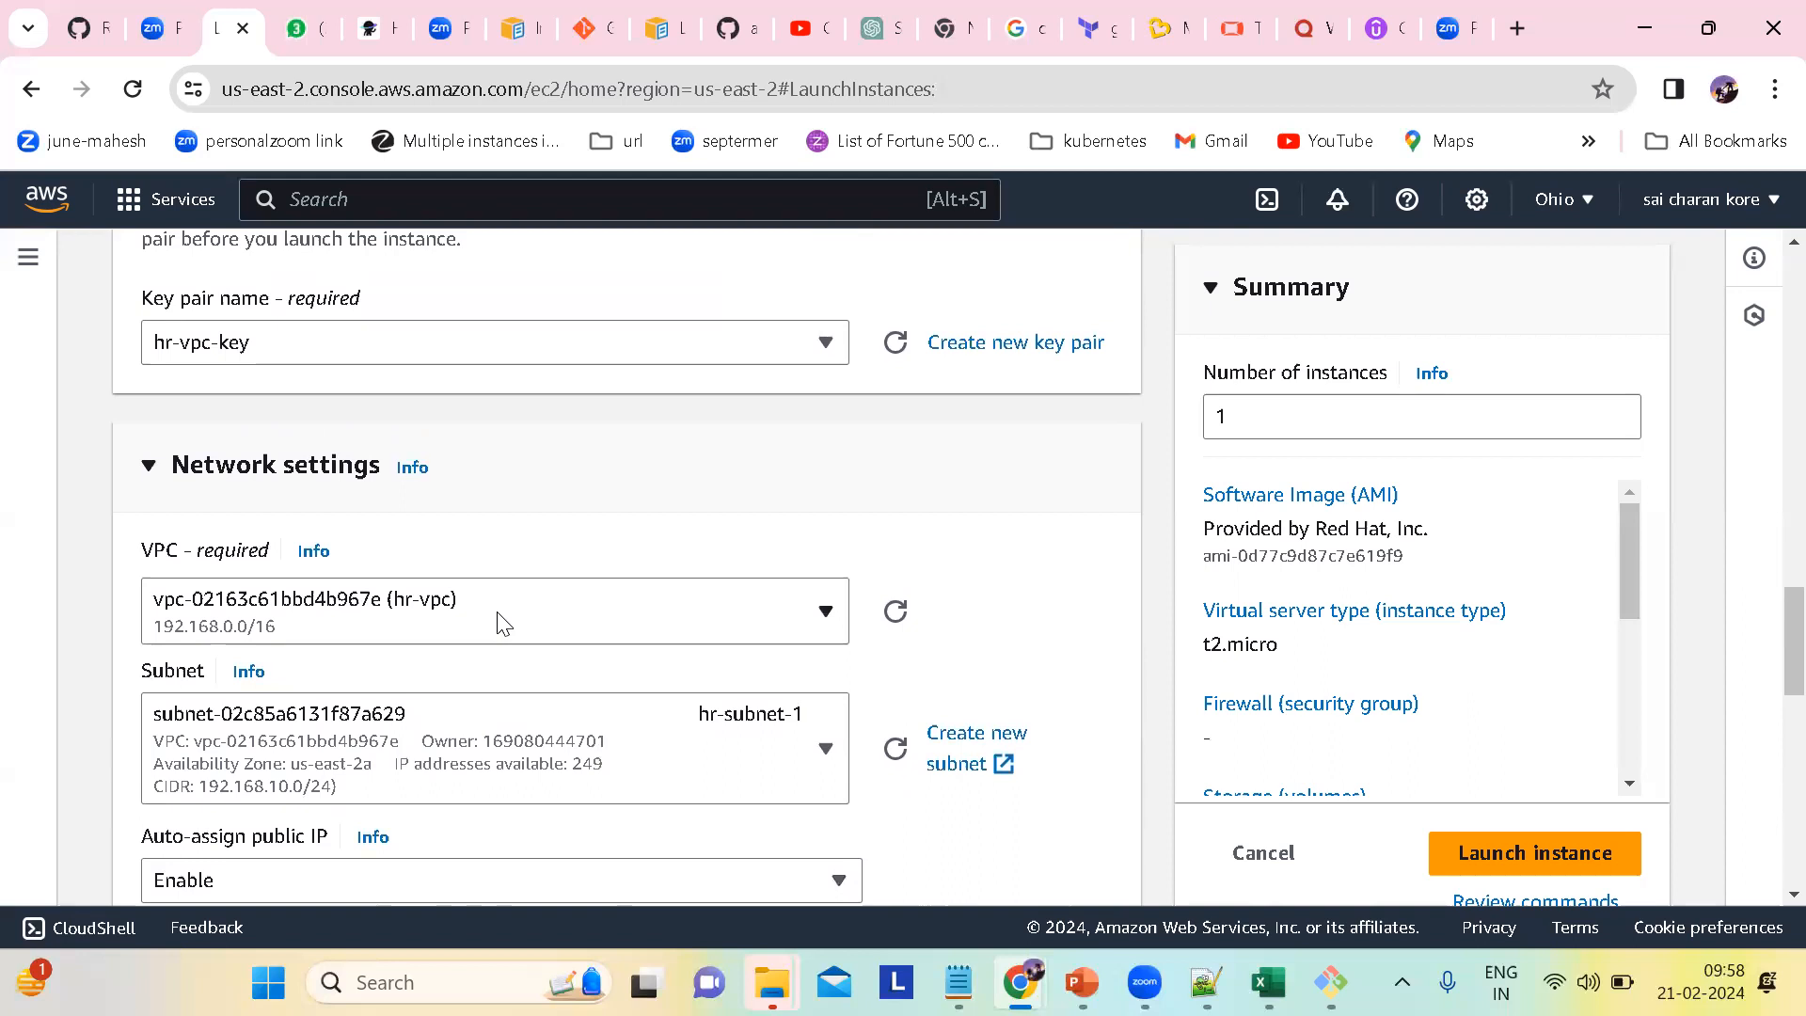
scroll(505, 624, "up", 4)
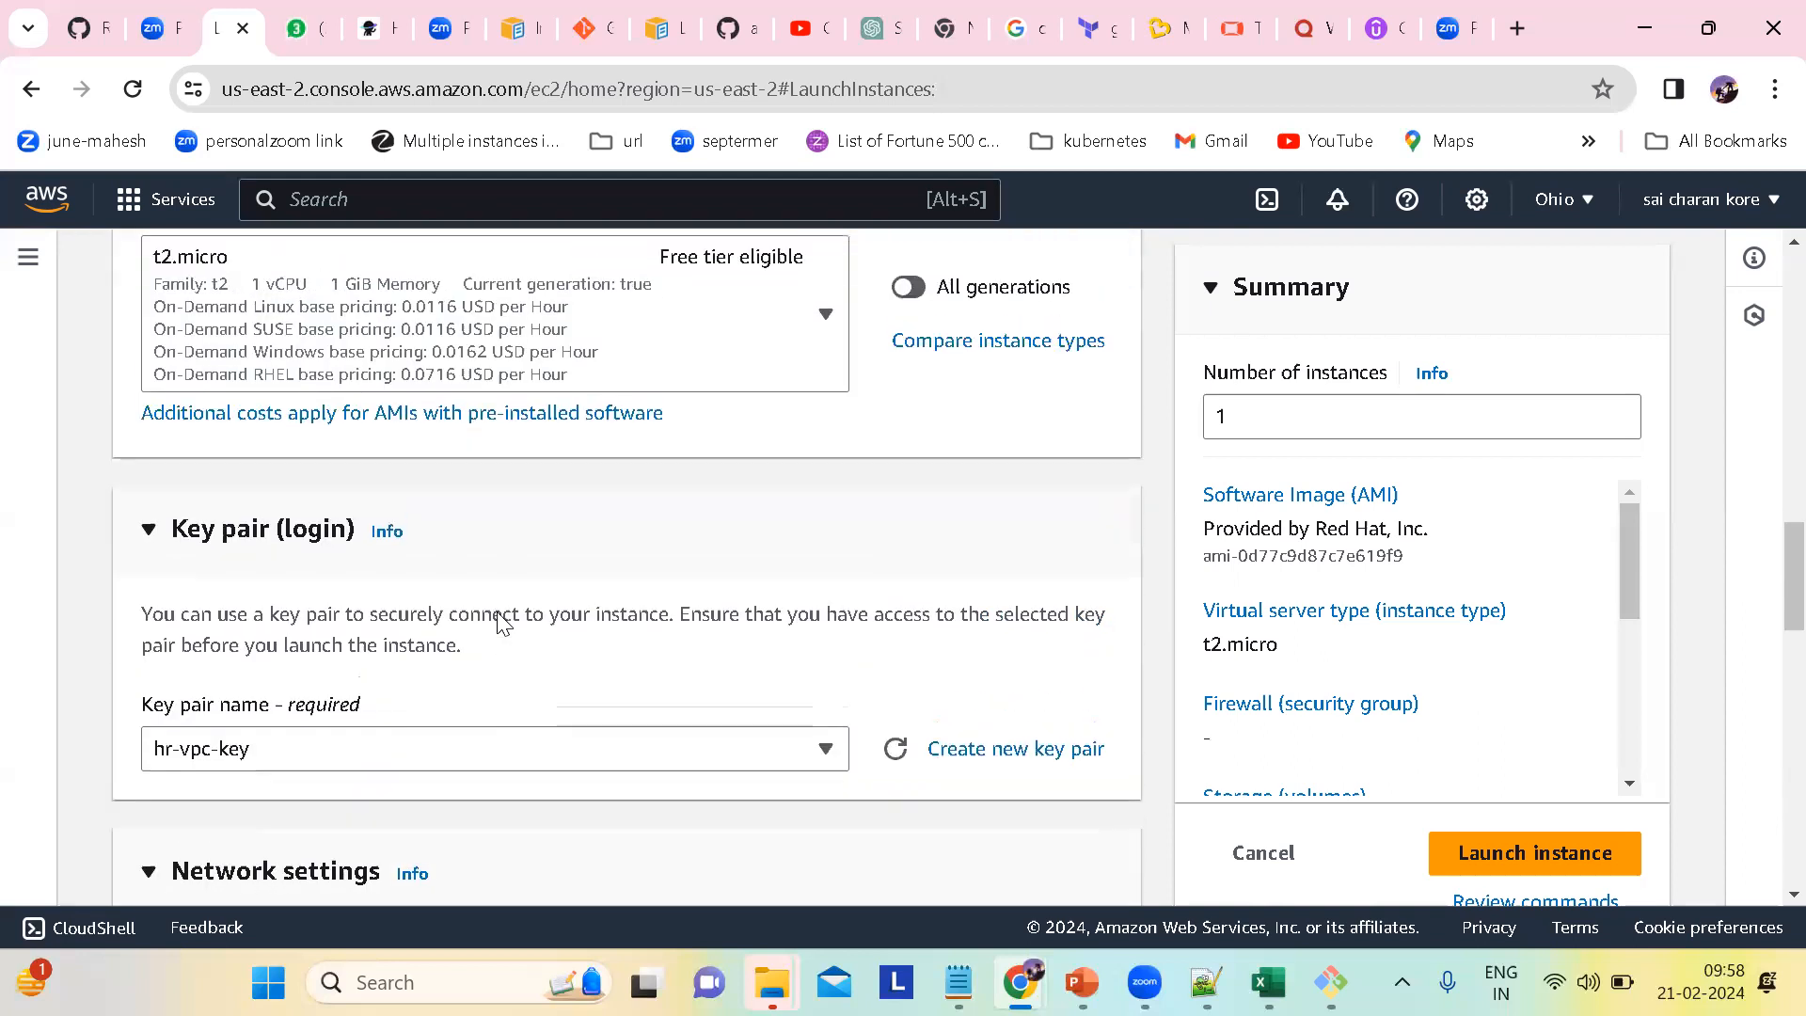
scroll(500, 620, "down", 12)
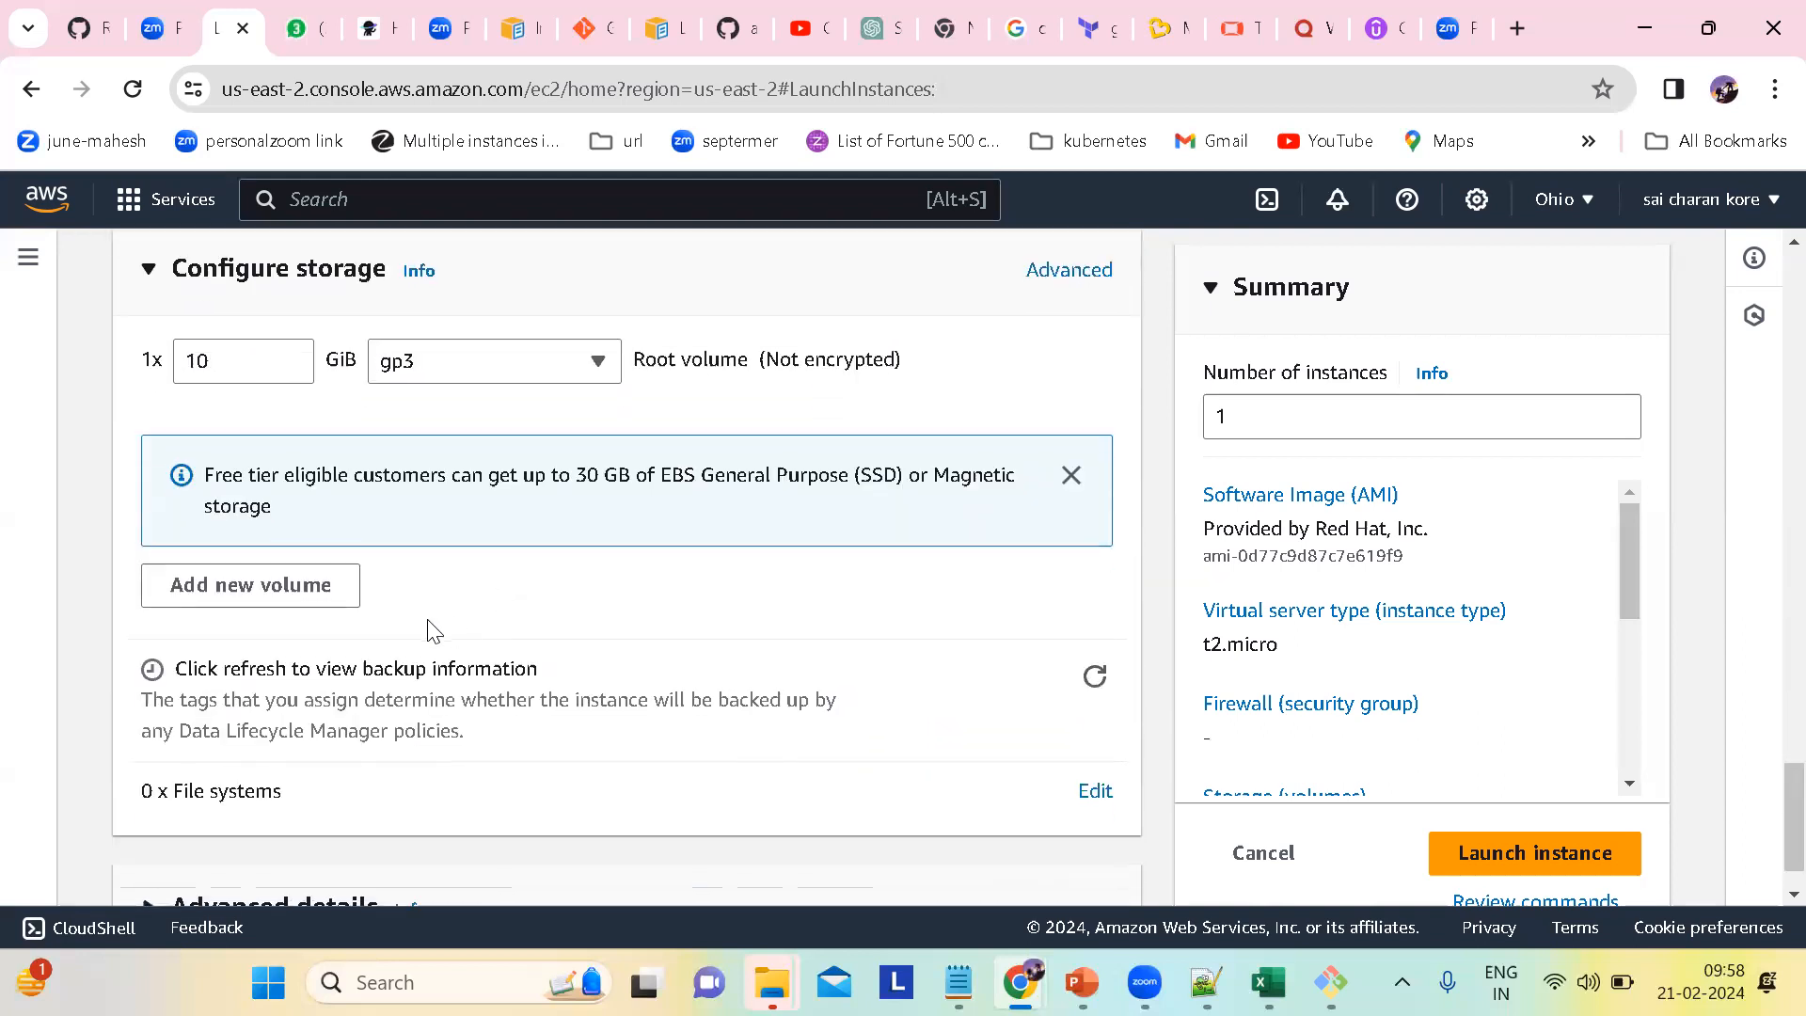
scroll(519, 610, "up", 4)
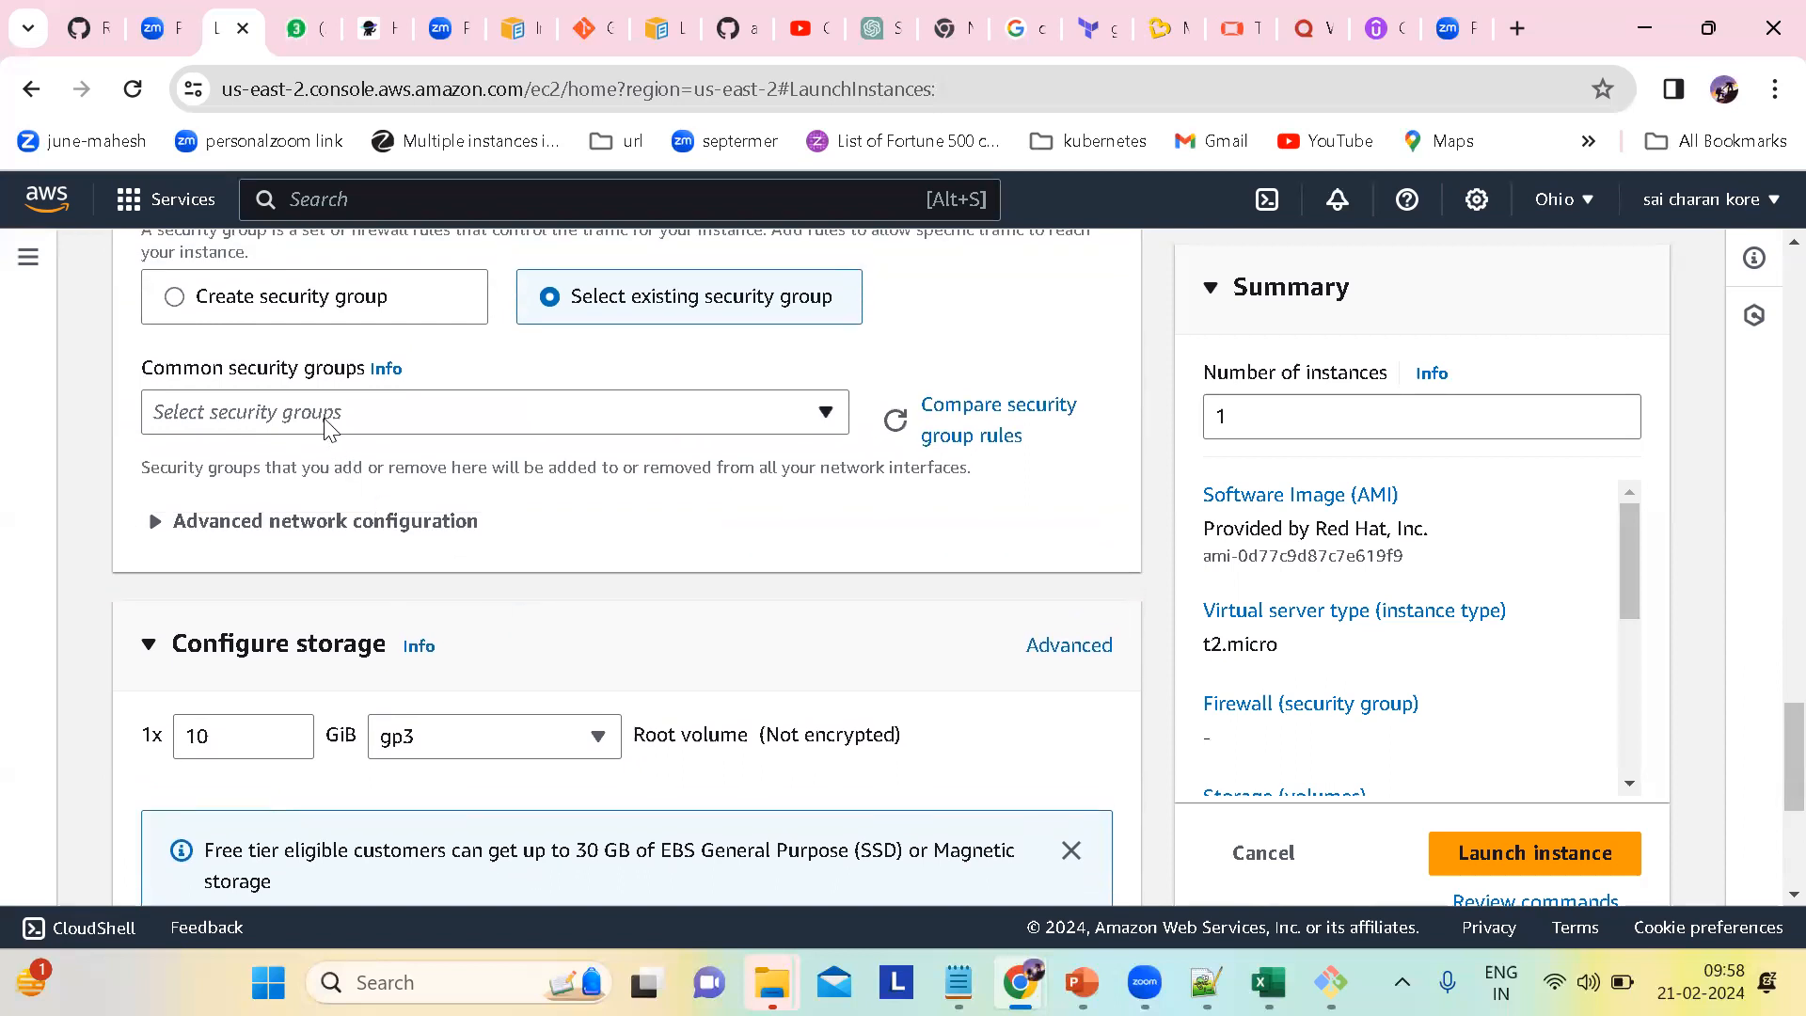
left_click(176, 298)
left_click(452, 421)
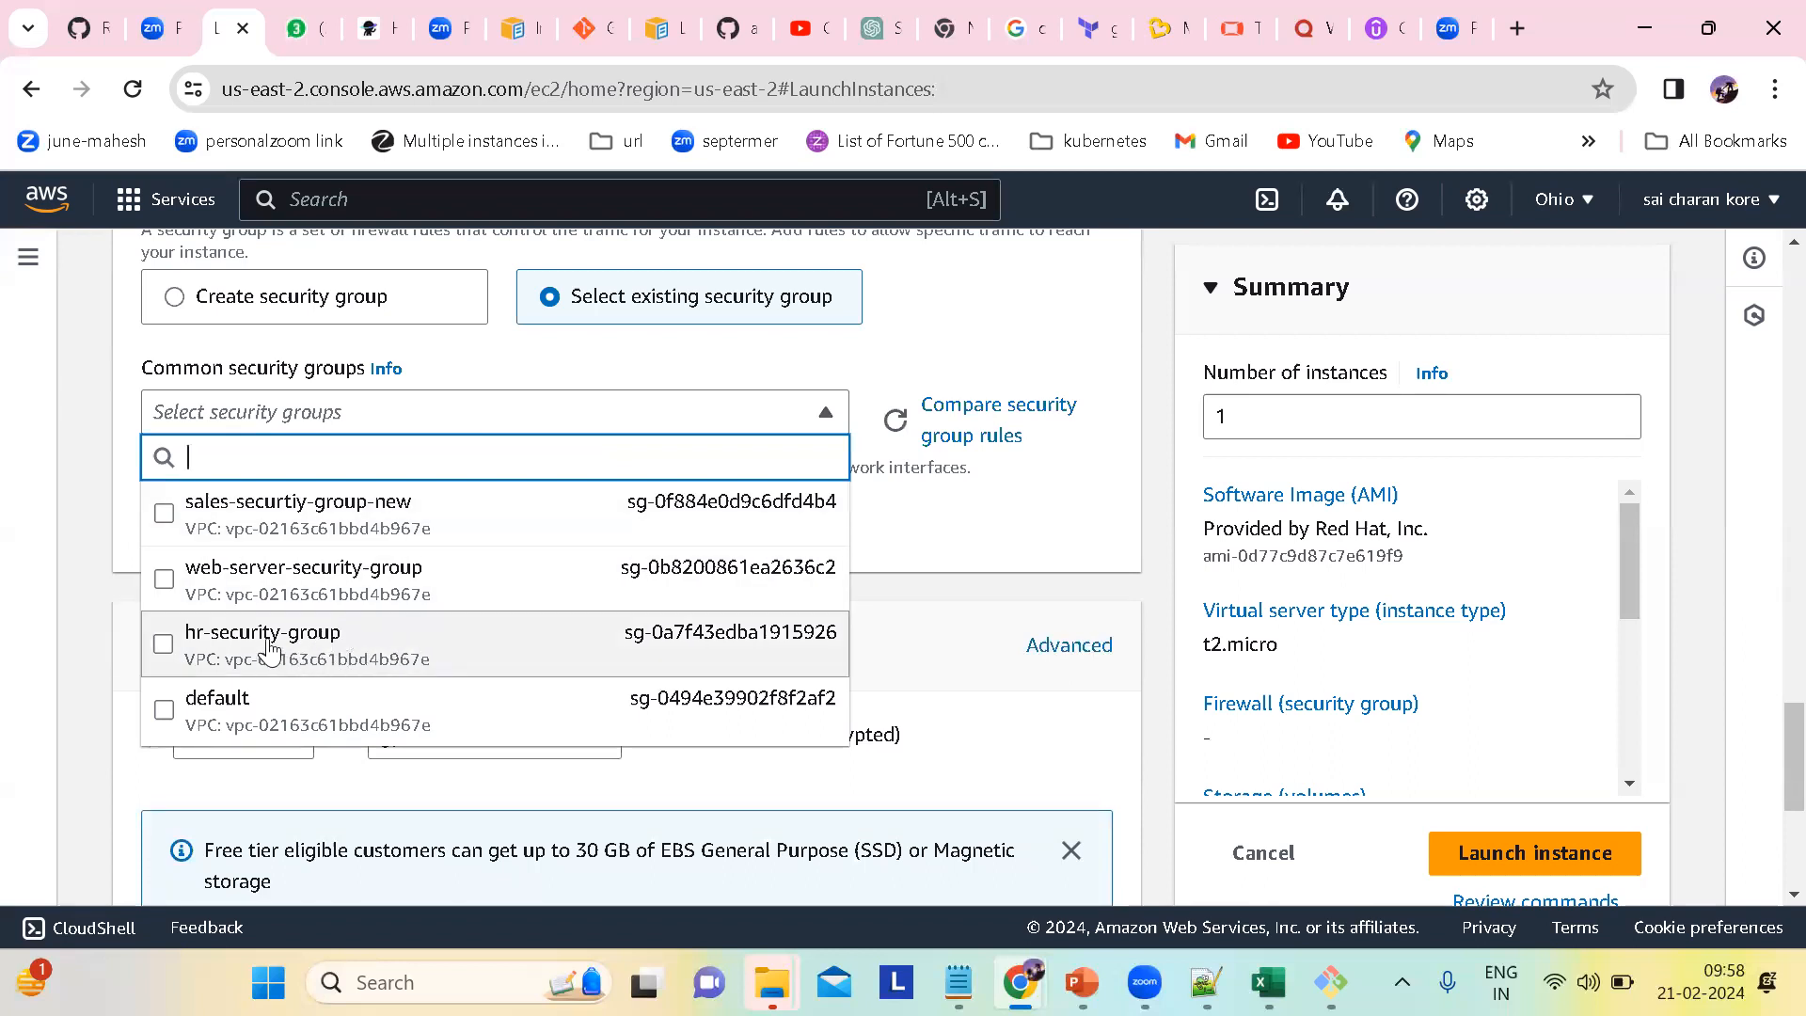
left_click(269, 649)
Step: Review the instance's launch settings, from name, image and instance type to key pair, network, security group and storage
scroll(540, 527, "up", 5)
scroll(547, 545, "up", 15)
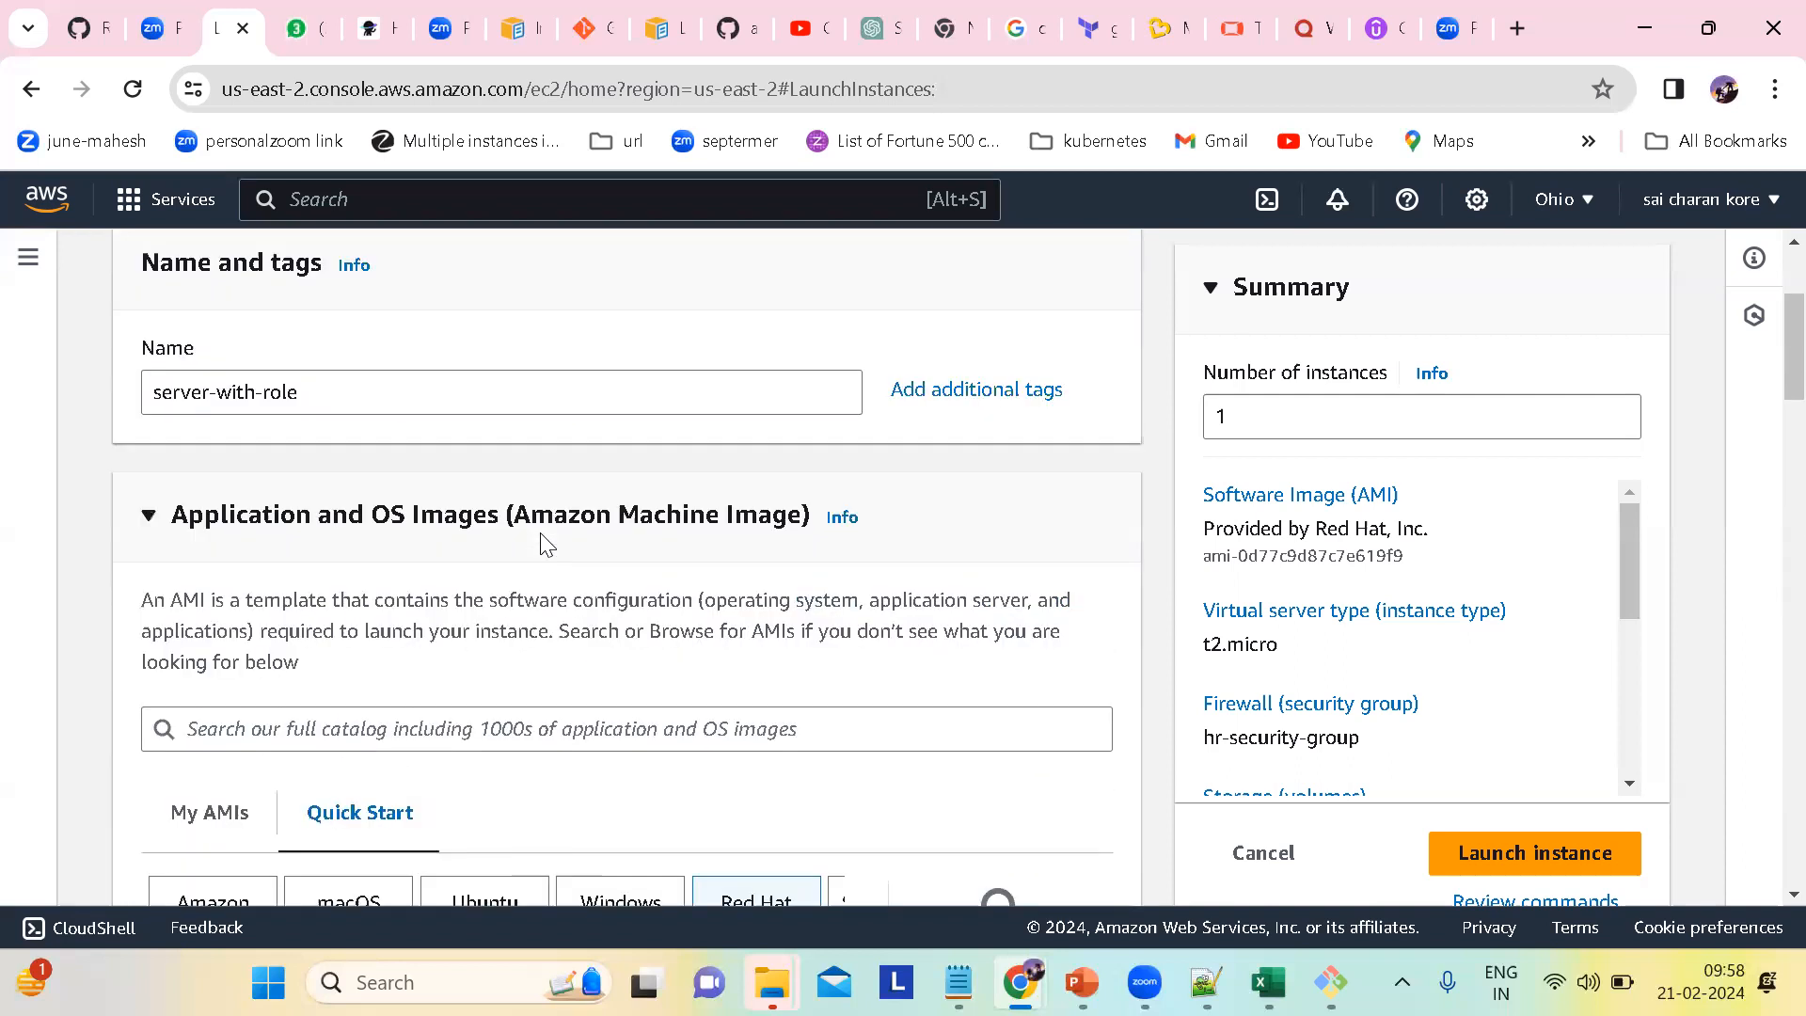
scroll(545, 544, "up", 2)
scroll(572, 579, "down", 10)
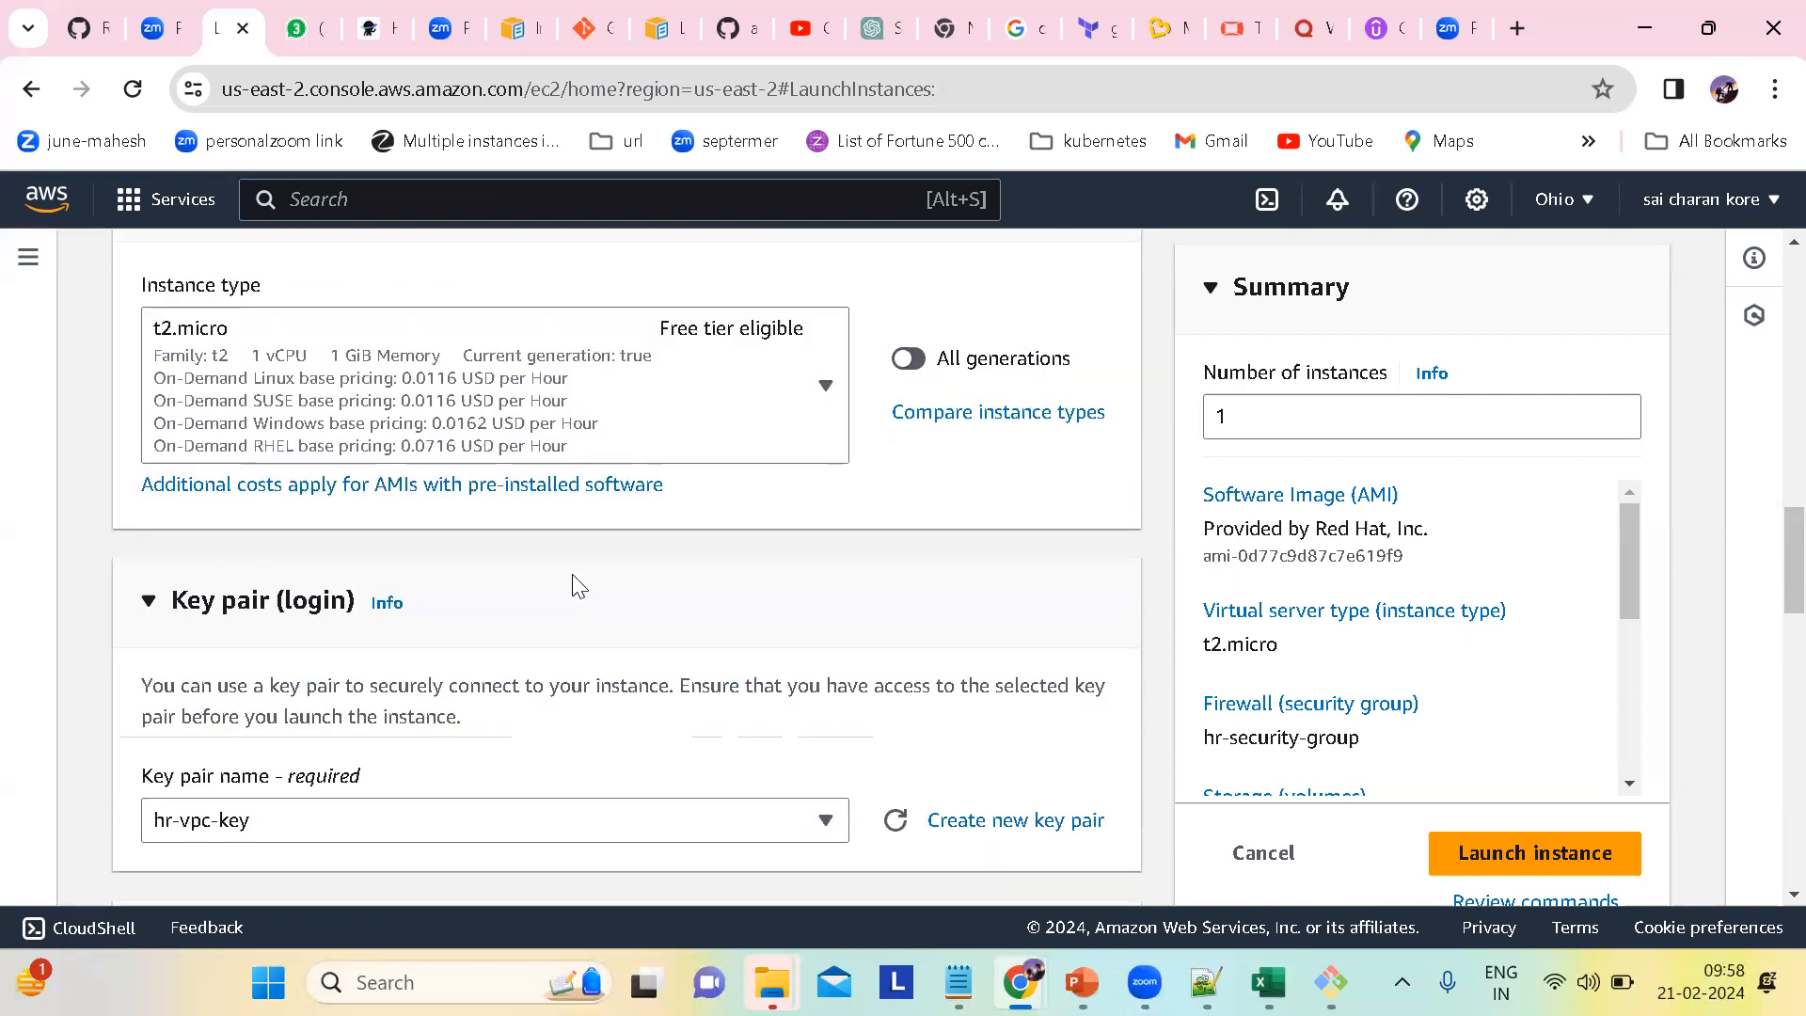
scroll(579, 585, "down", 15)
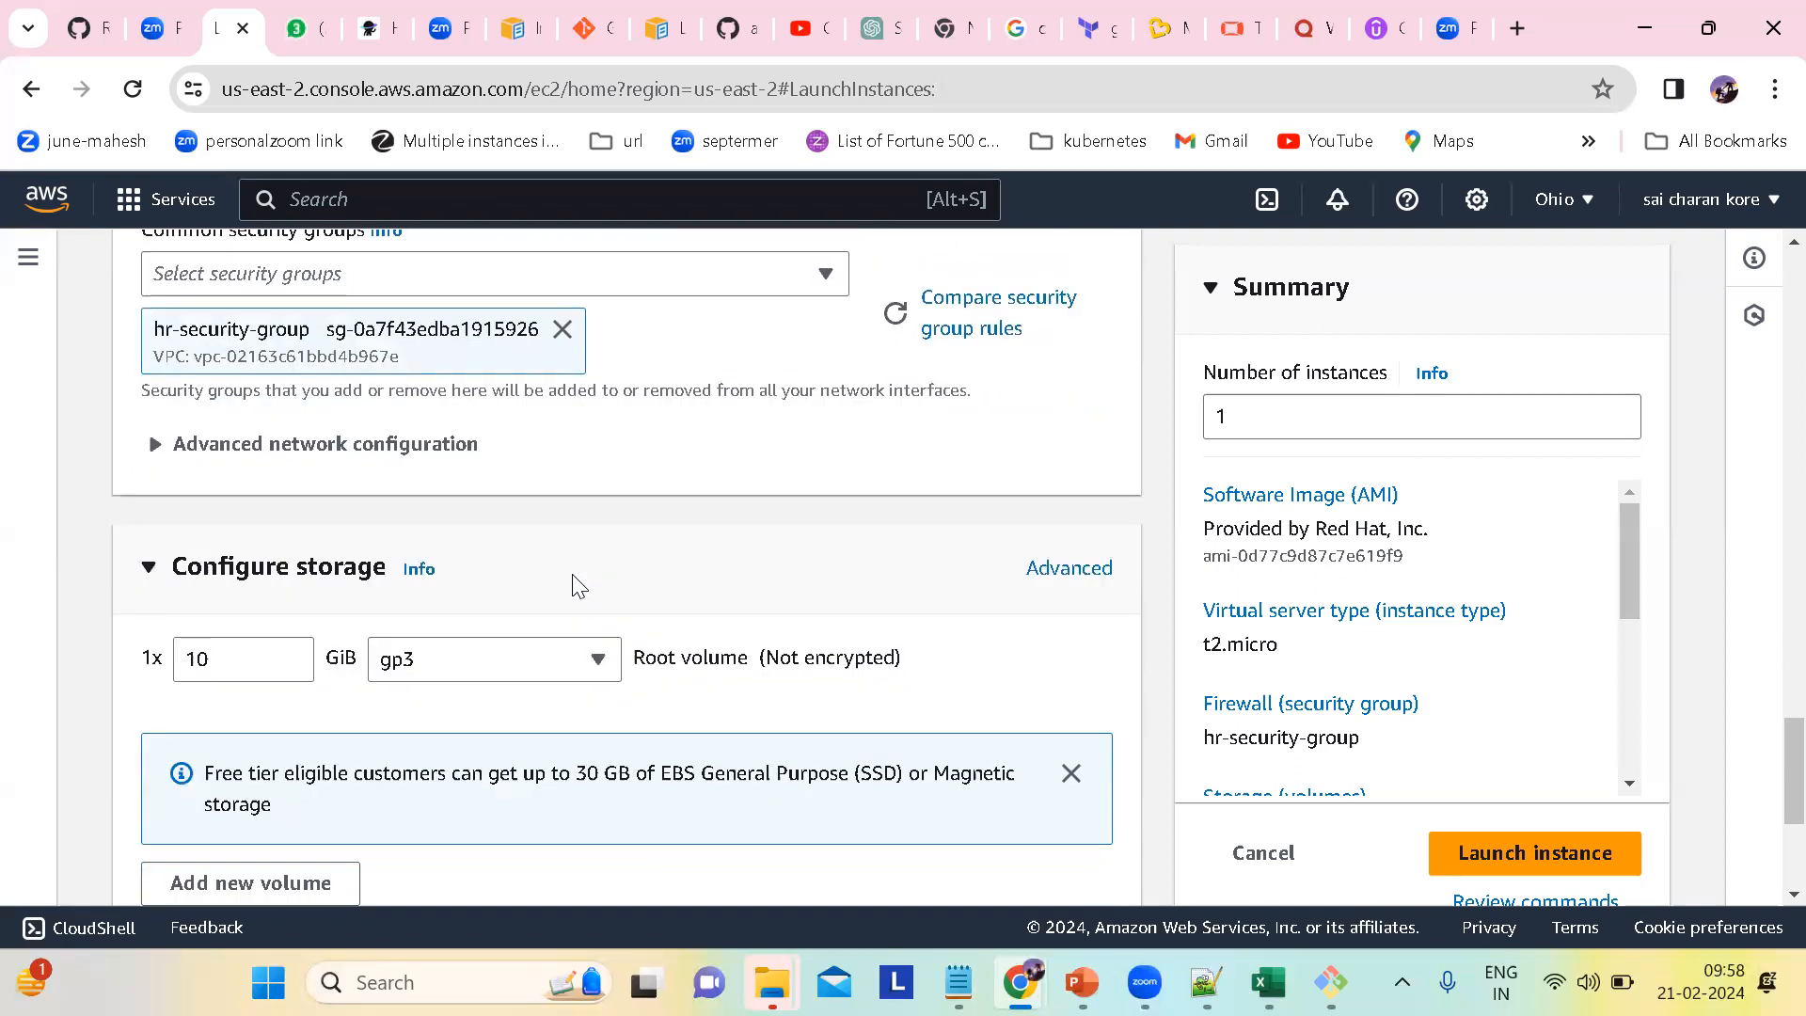
scroll(575, 584, "down", 2)
scroll(355, 492, "up", 2)
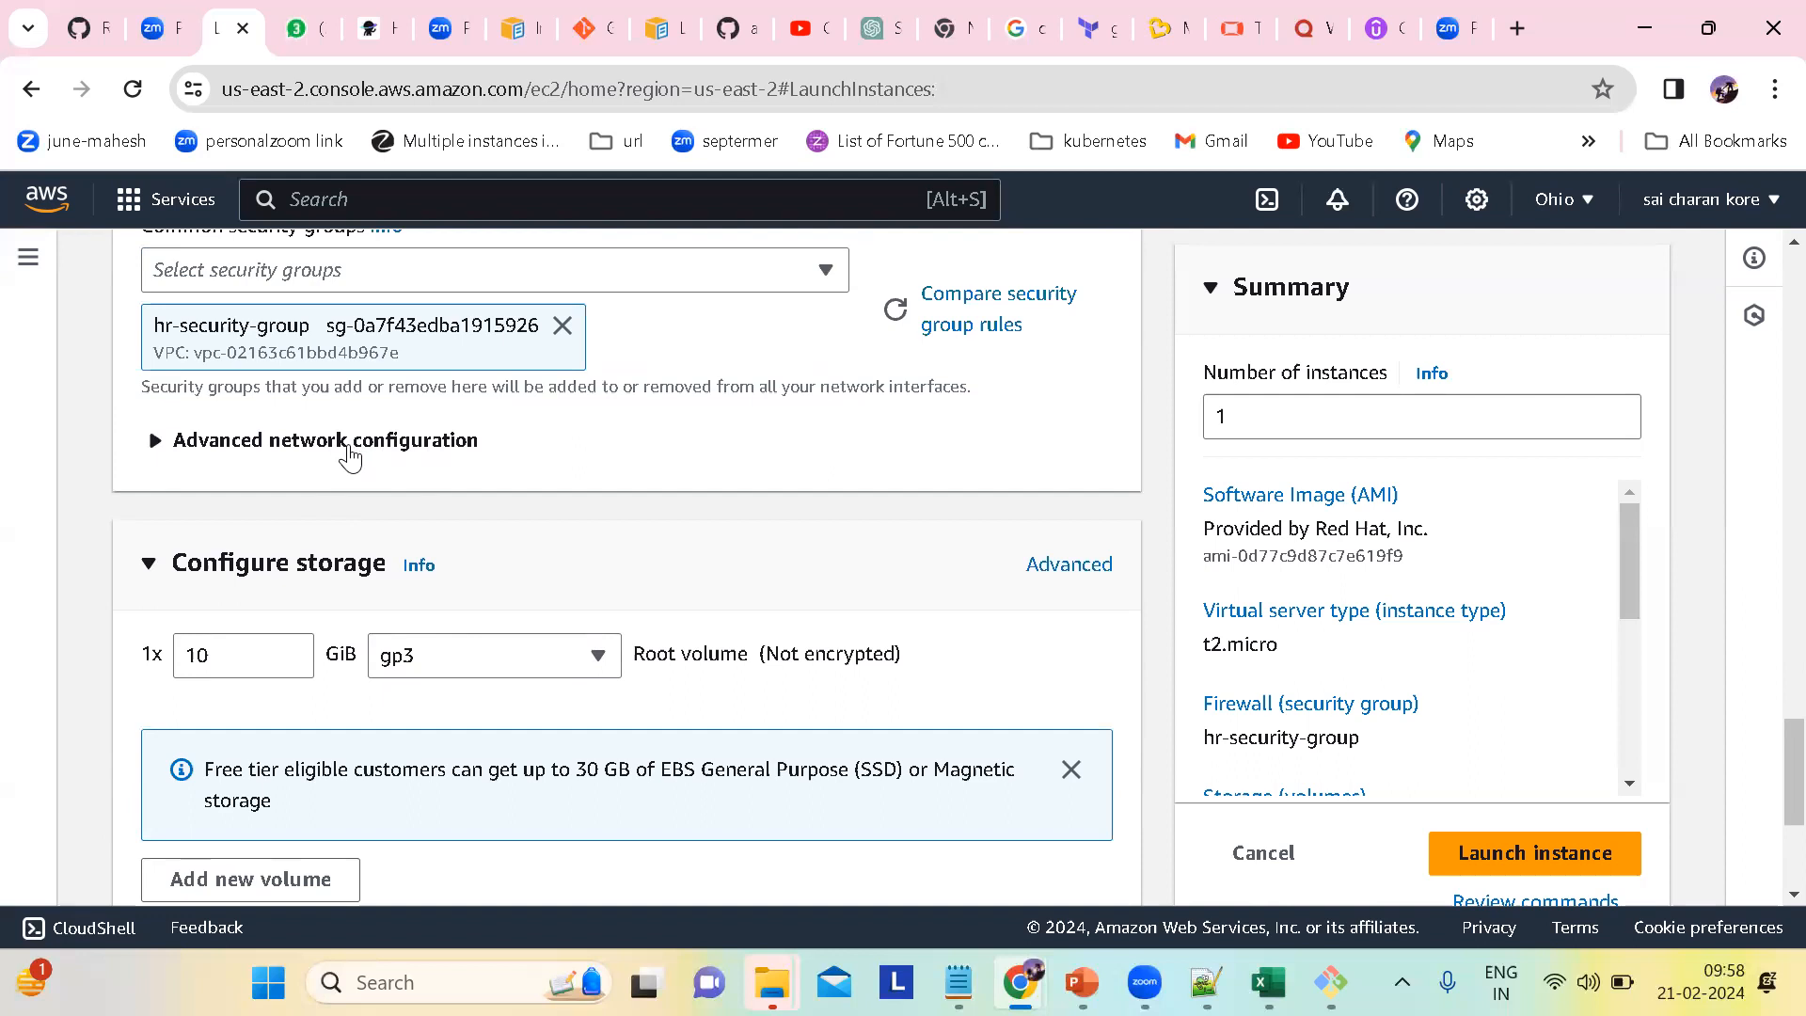
scroll(344, 442, "up", 15)
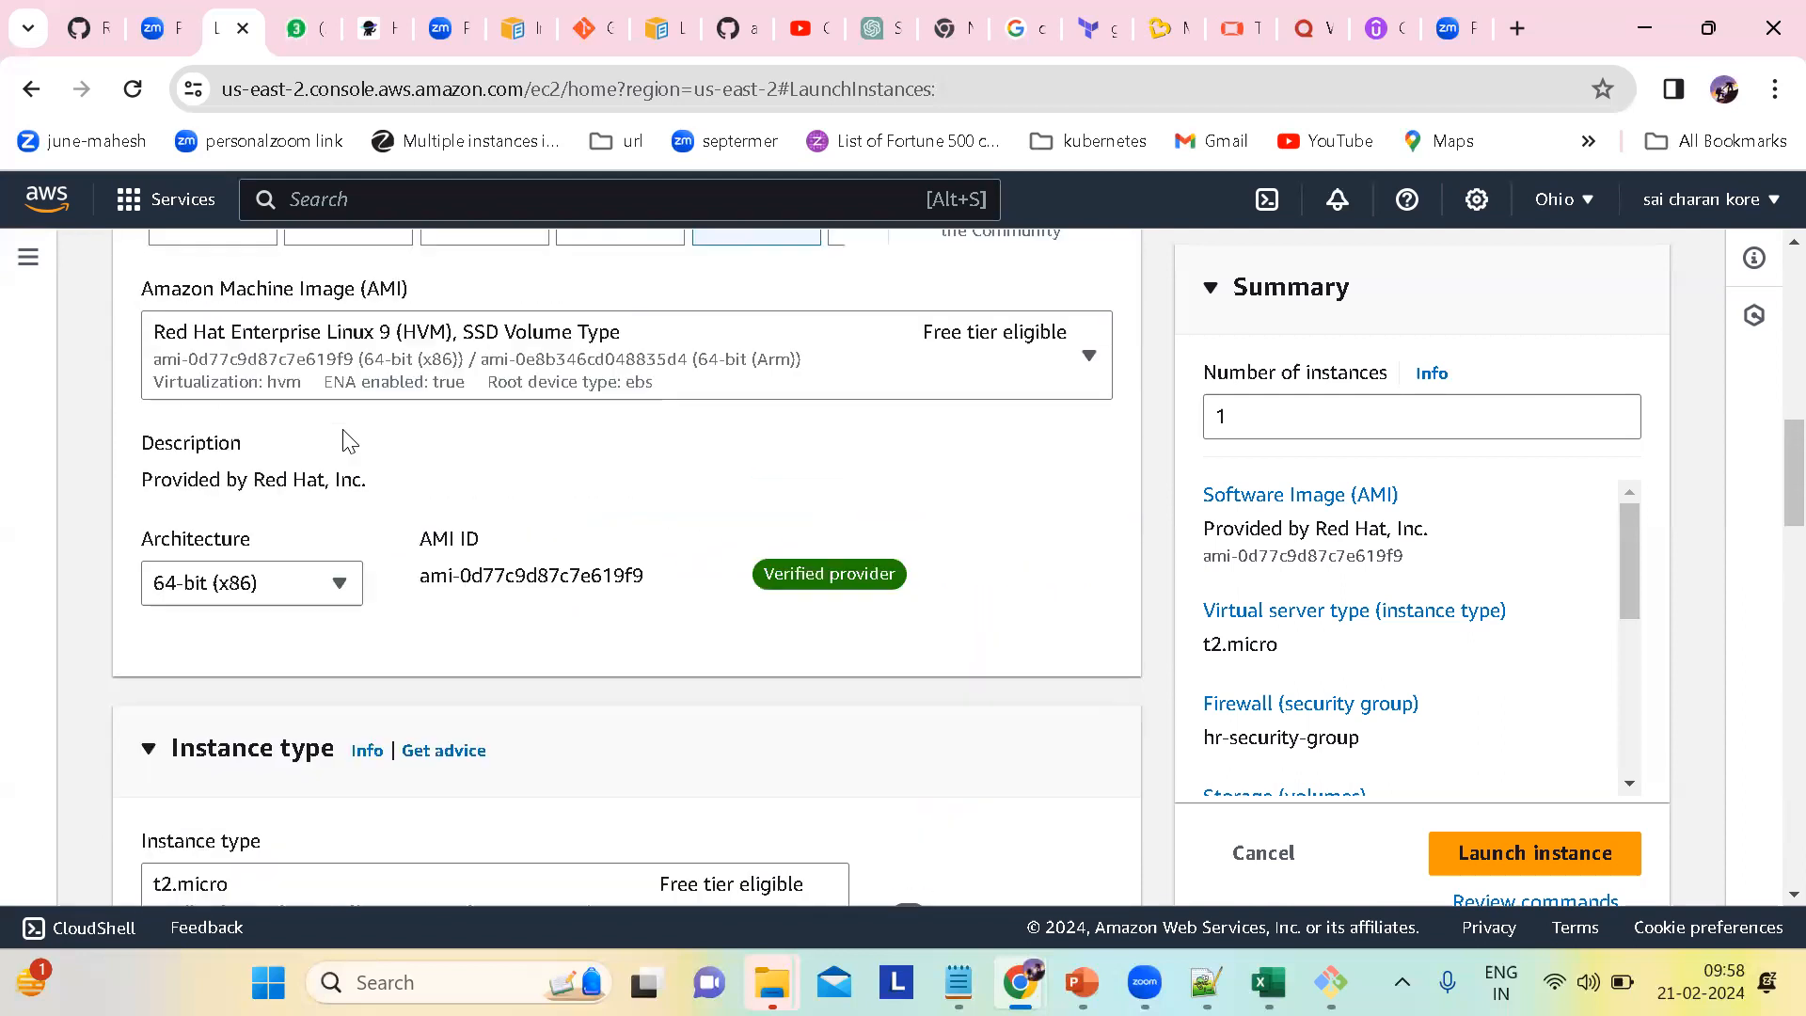
scroll(343, 429, "up", 2)
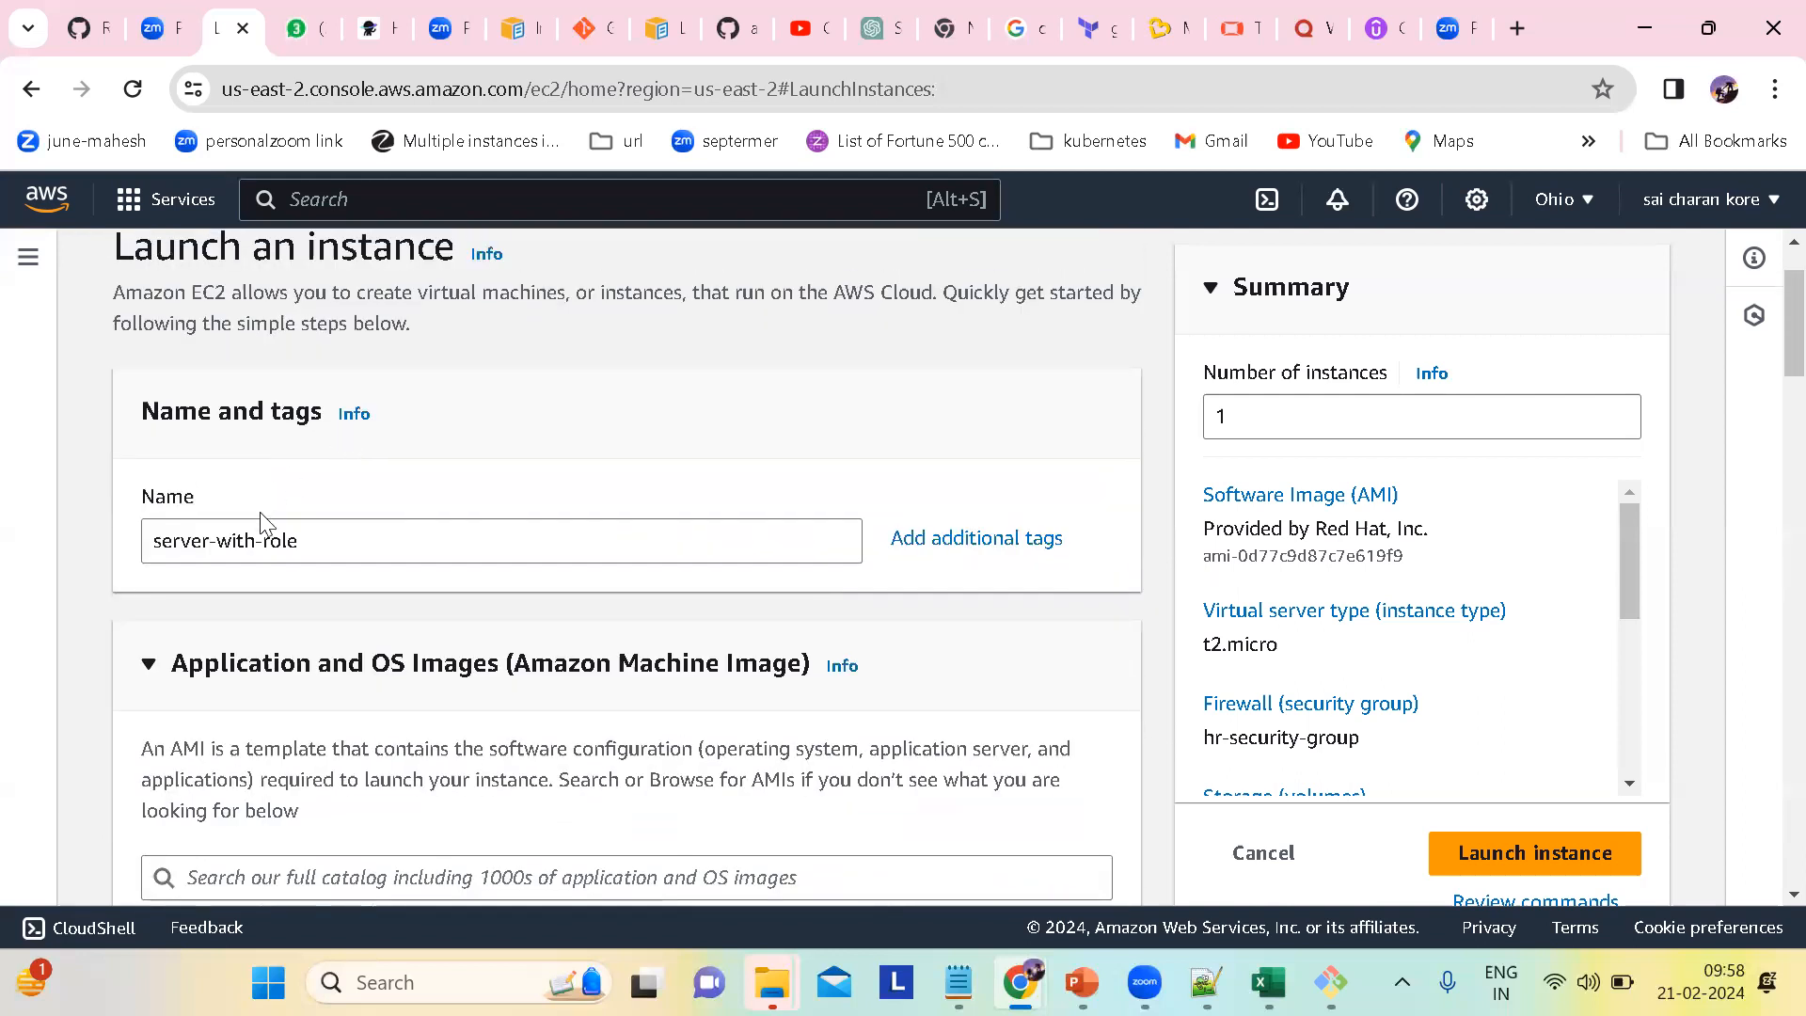
scroll(486, 535, "down", 8)
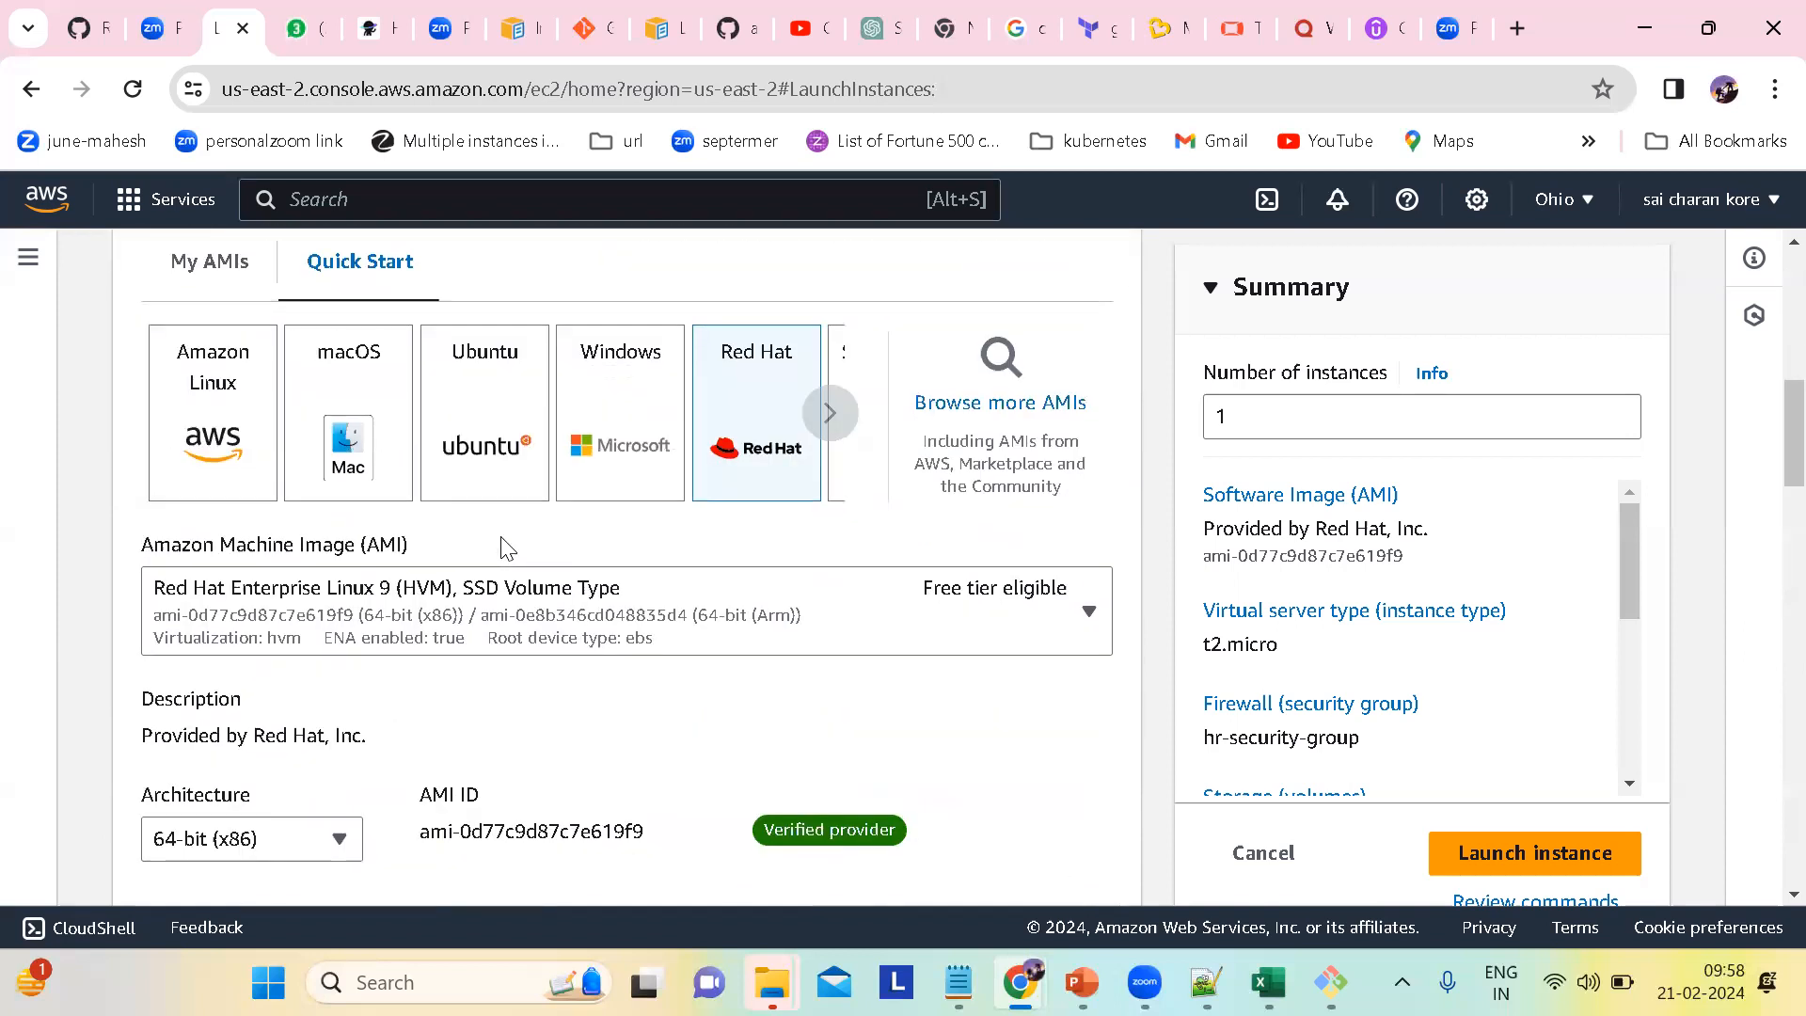
scroll(766, 500, "down", 6)
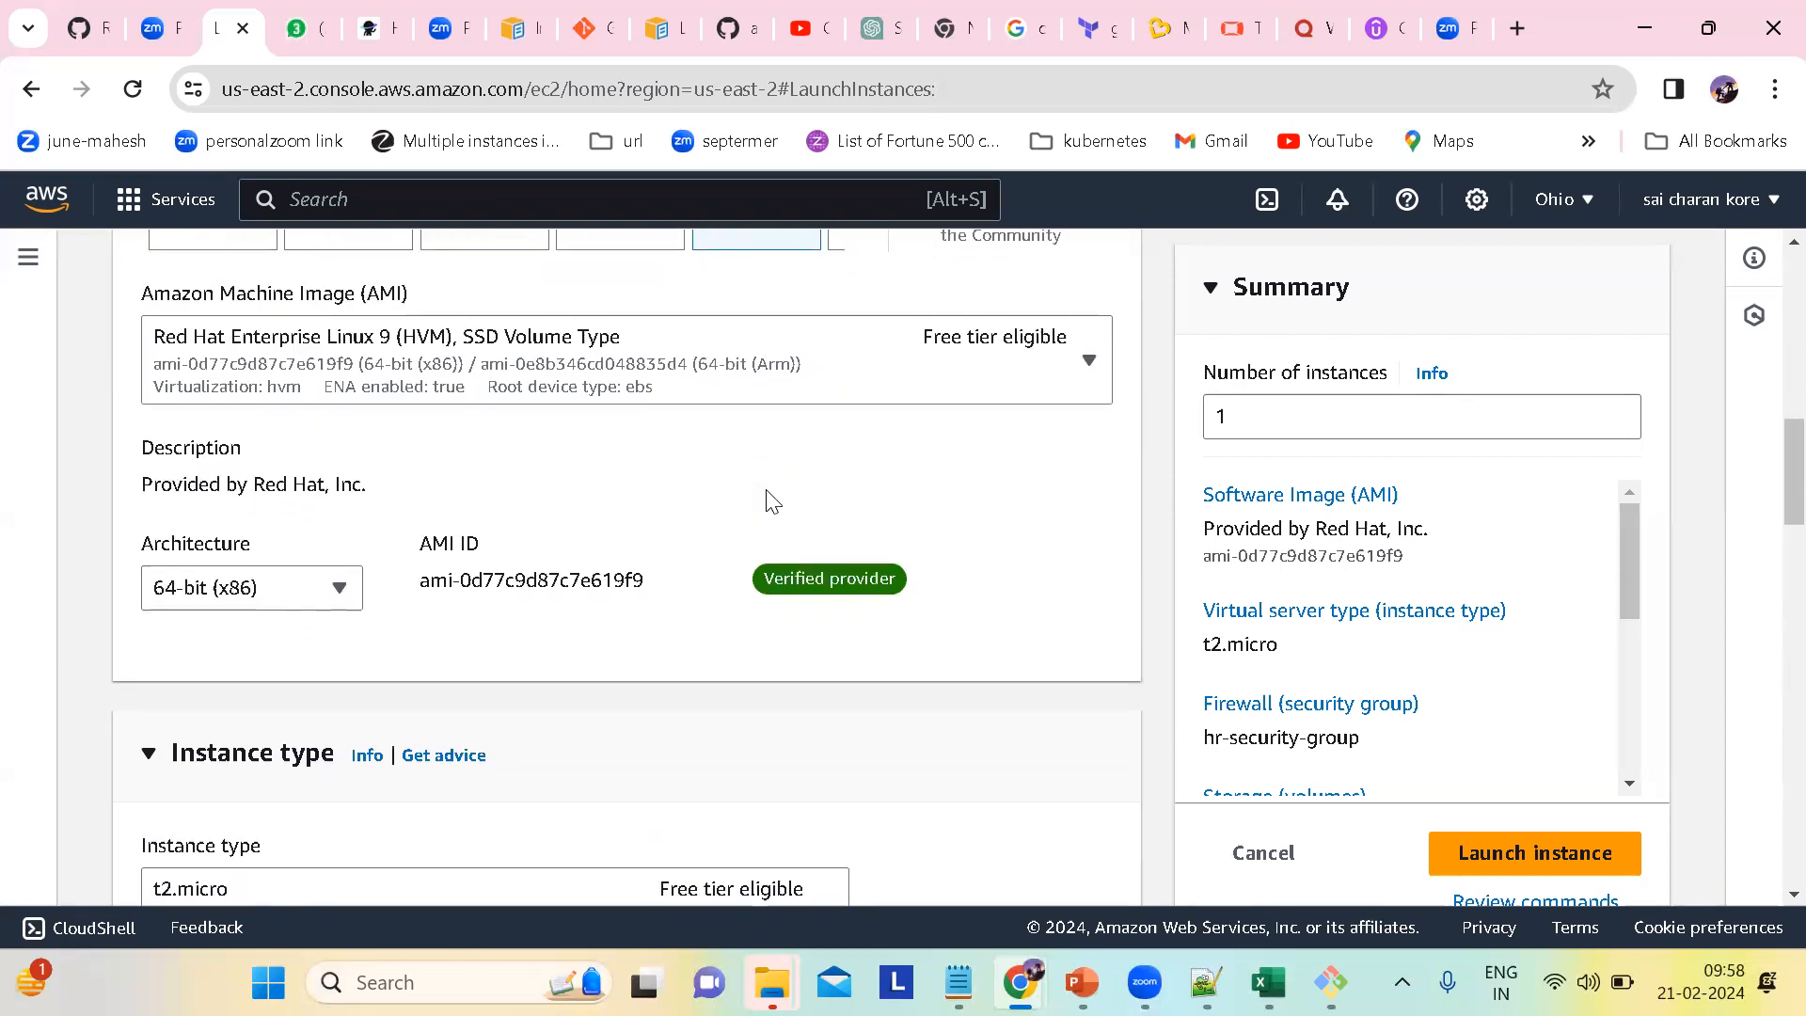
scroll(537, 597, "down", 5)
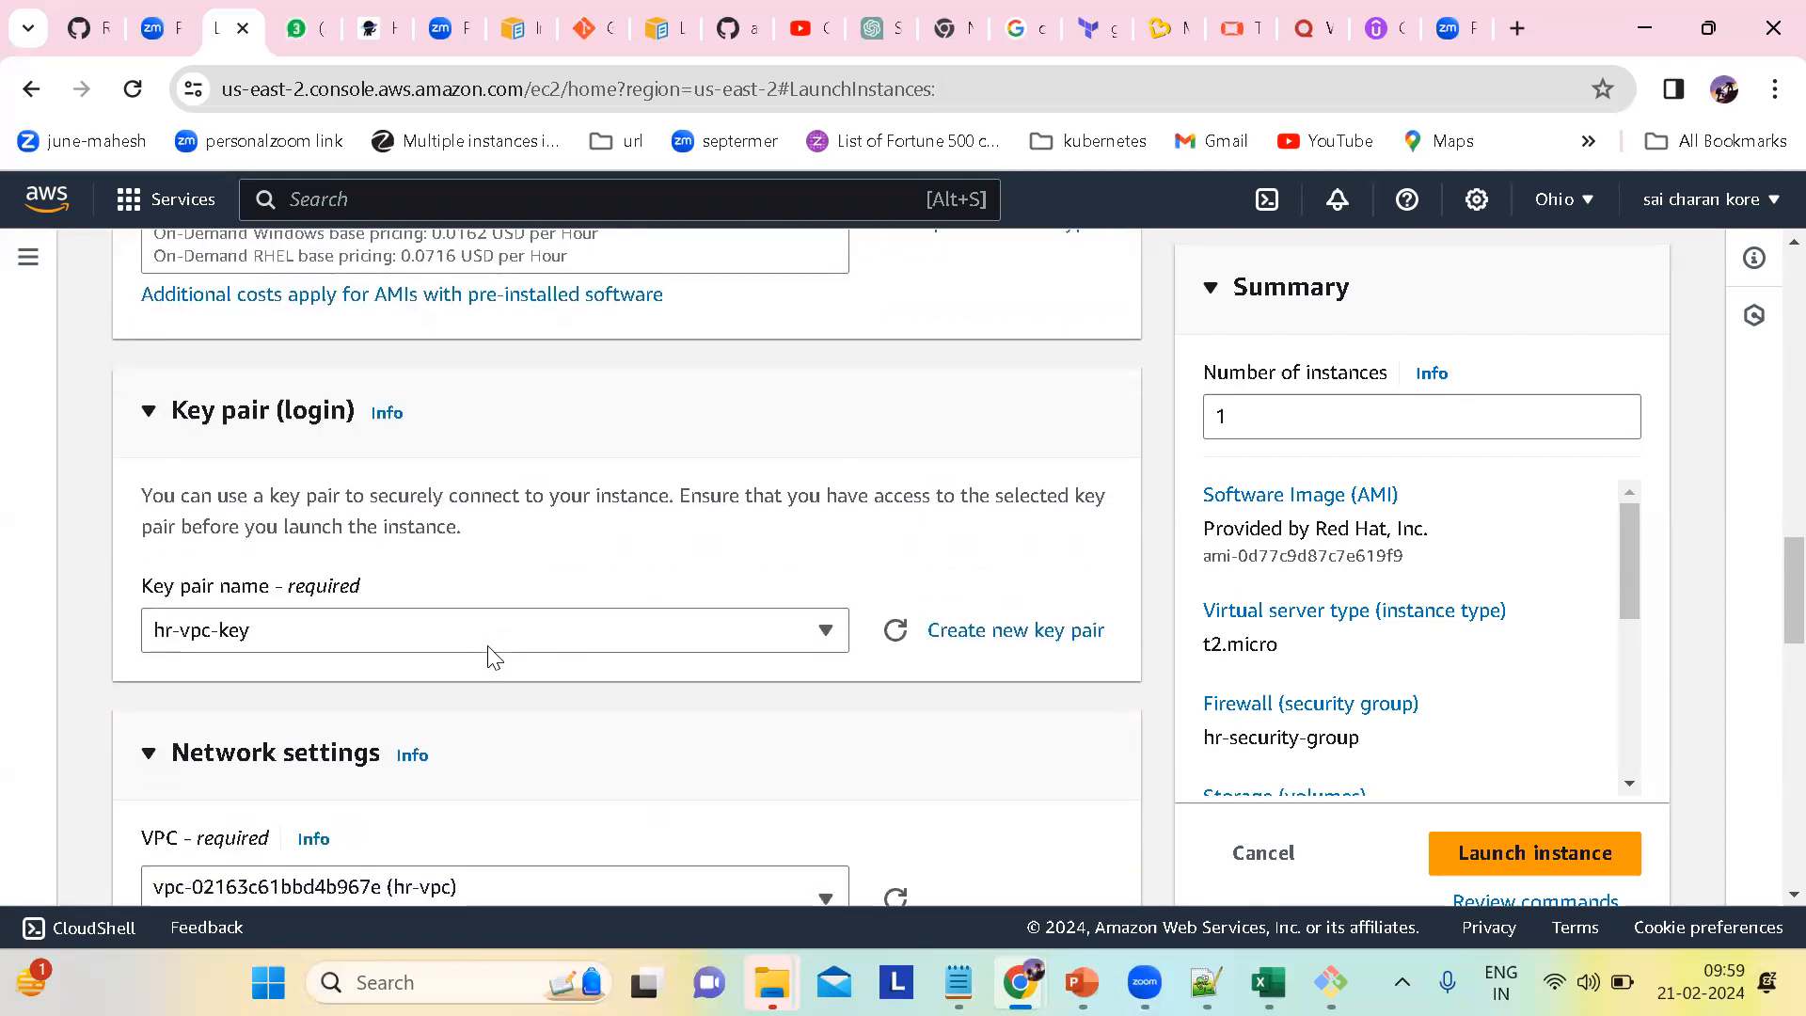
scroll(378, 651, "down", 6)
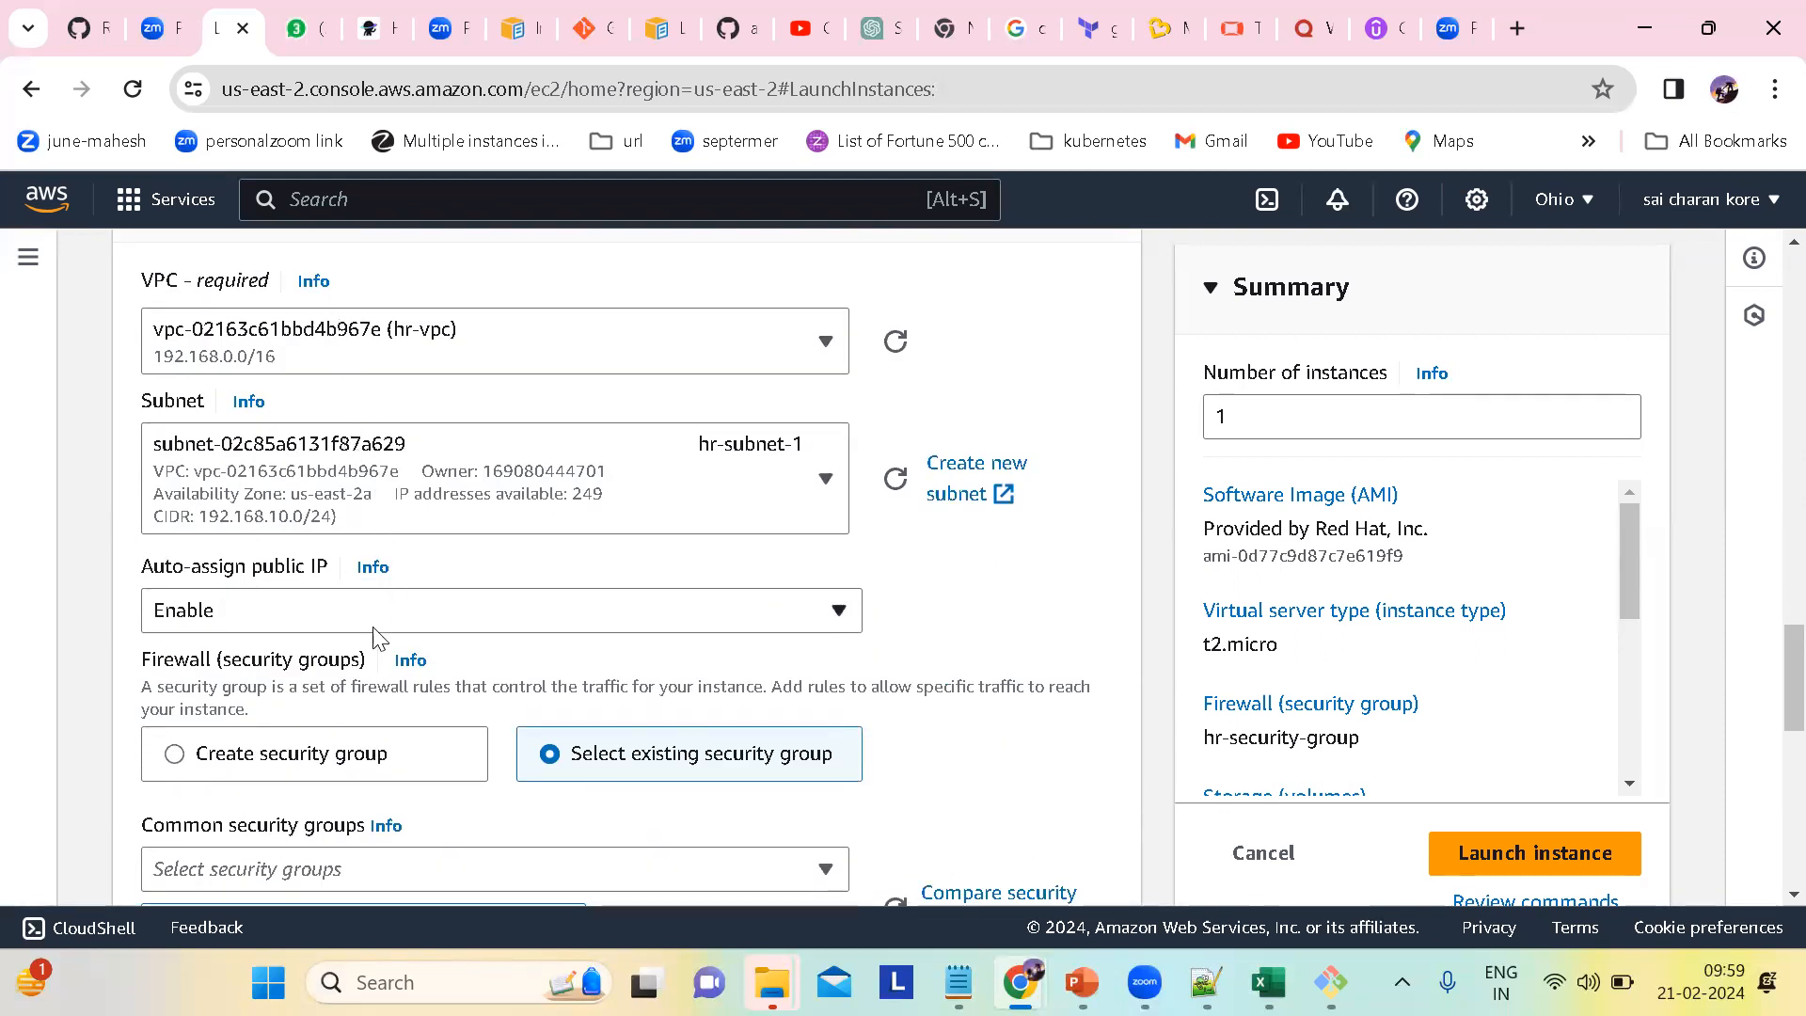
scroll(376, 628, "down", 5)
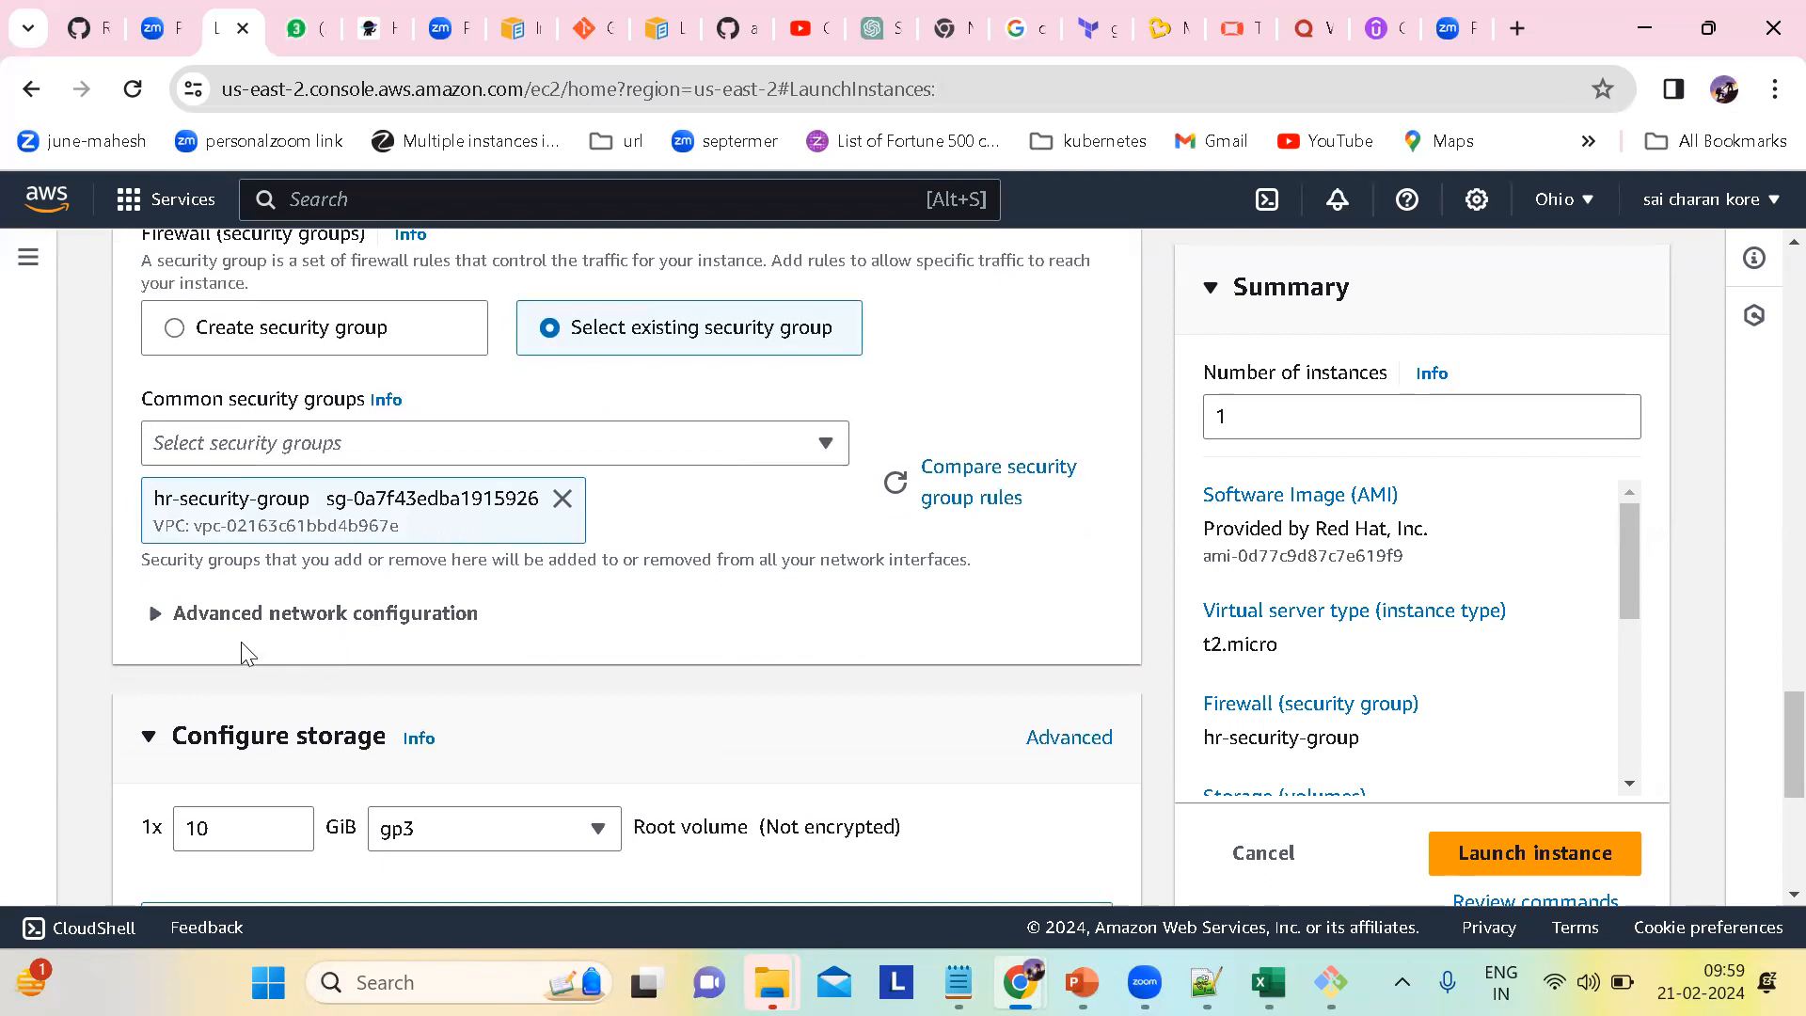
Step: Expand the advanced network configuration and look through the options of network interface 1
left_click(156, 617)
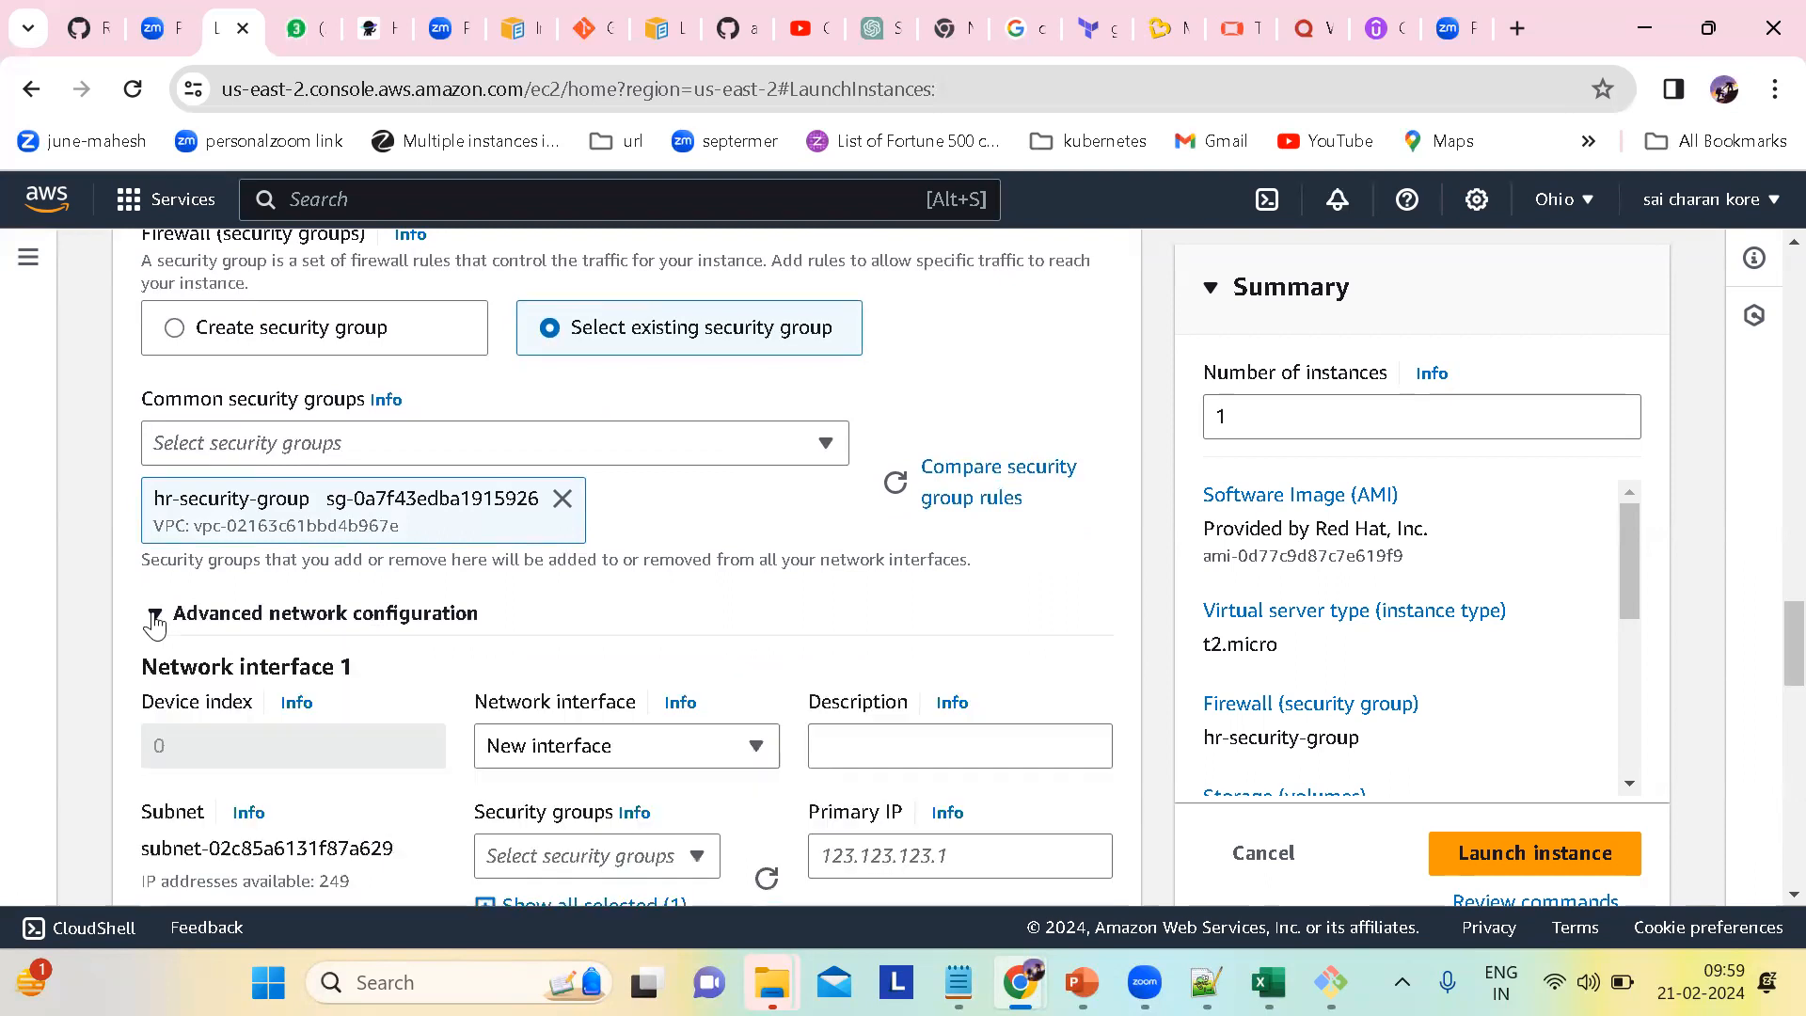
scroll(516, 710, "down", 6)
scroll(516, 711, "down", 6)
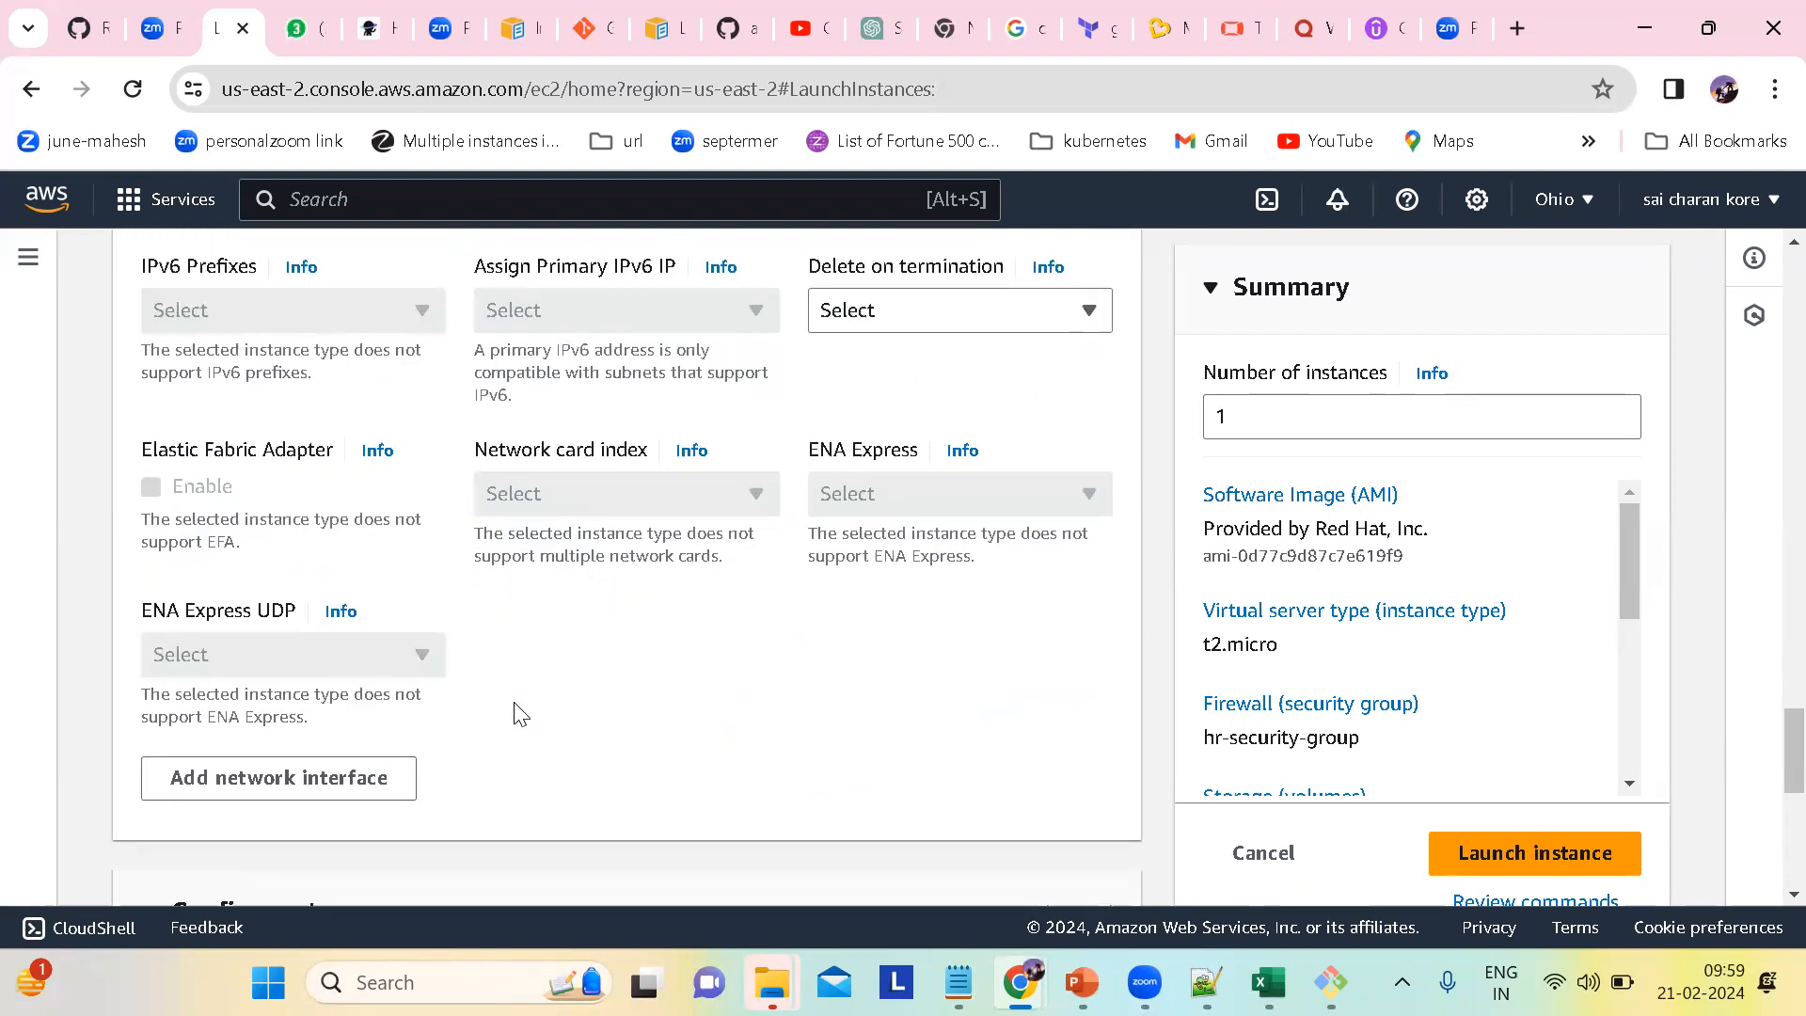
scroll(515, 711, "up", 7)
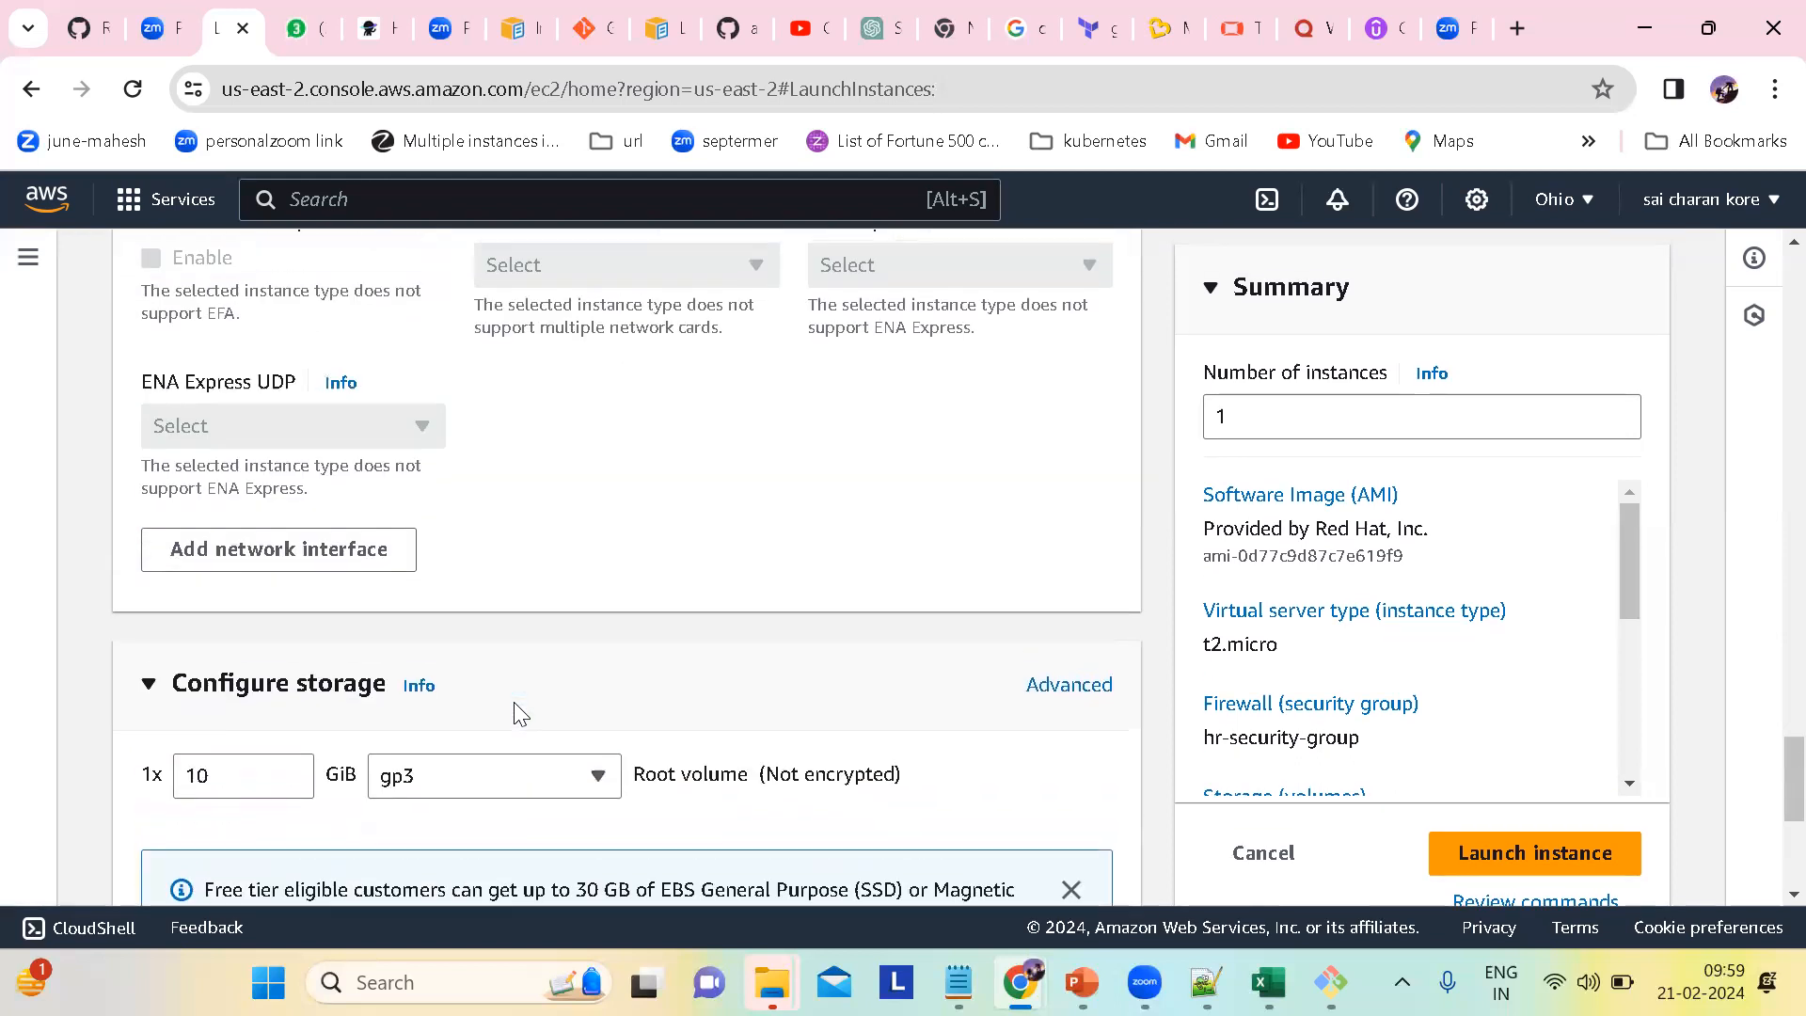
scroll(516, 704, "up", 6)
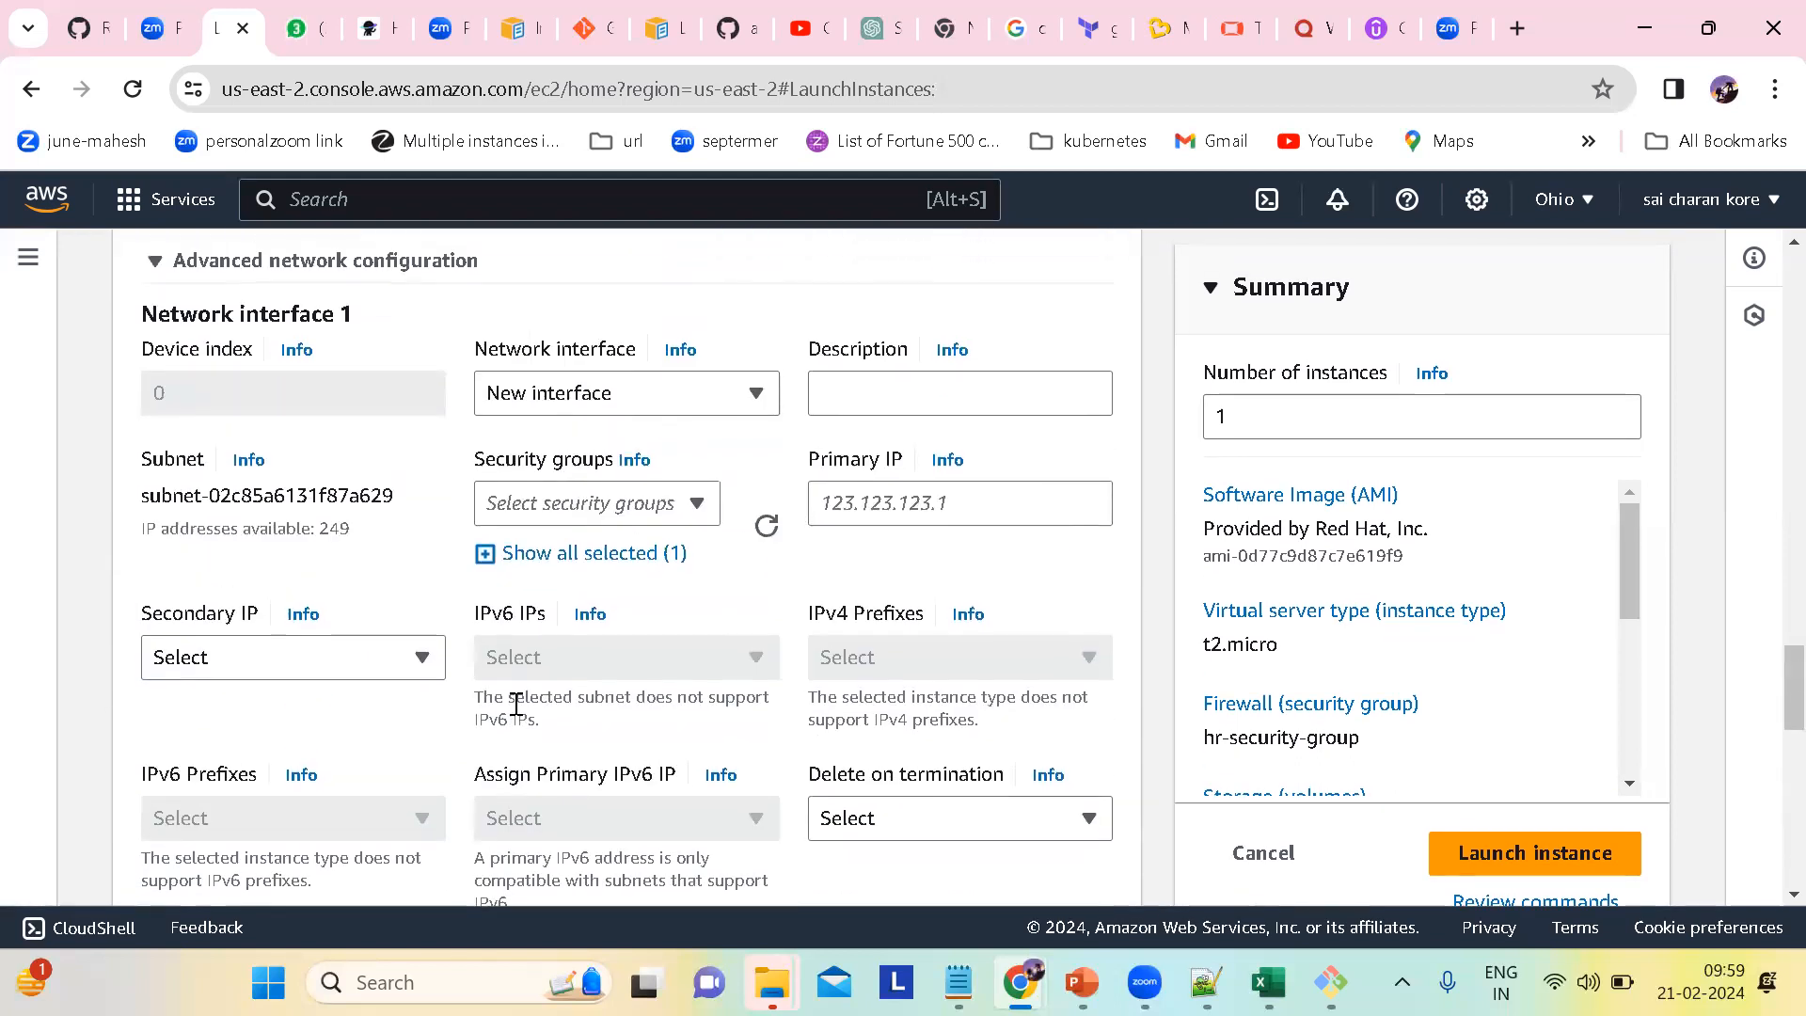
Step: Expand the advanced details section below the storage settings of the instance launch form
scroll(514, 702, "down", 7)
scroll(514, 702, "down", 7)
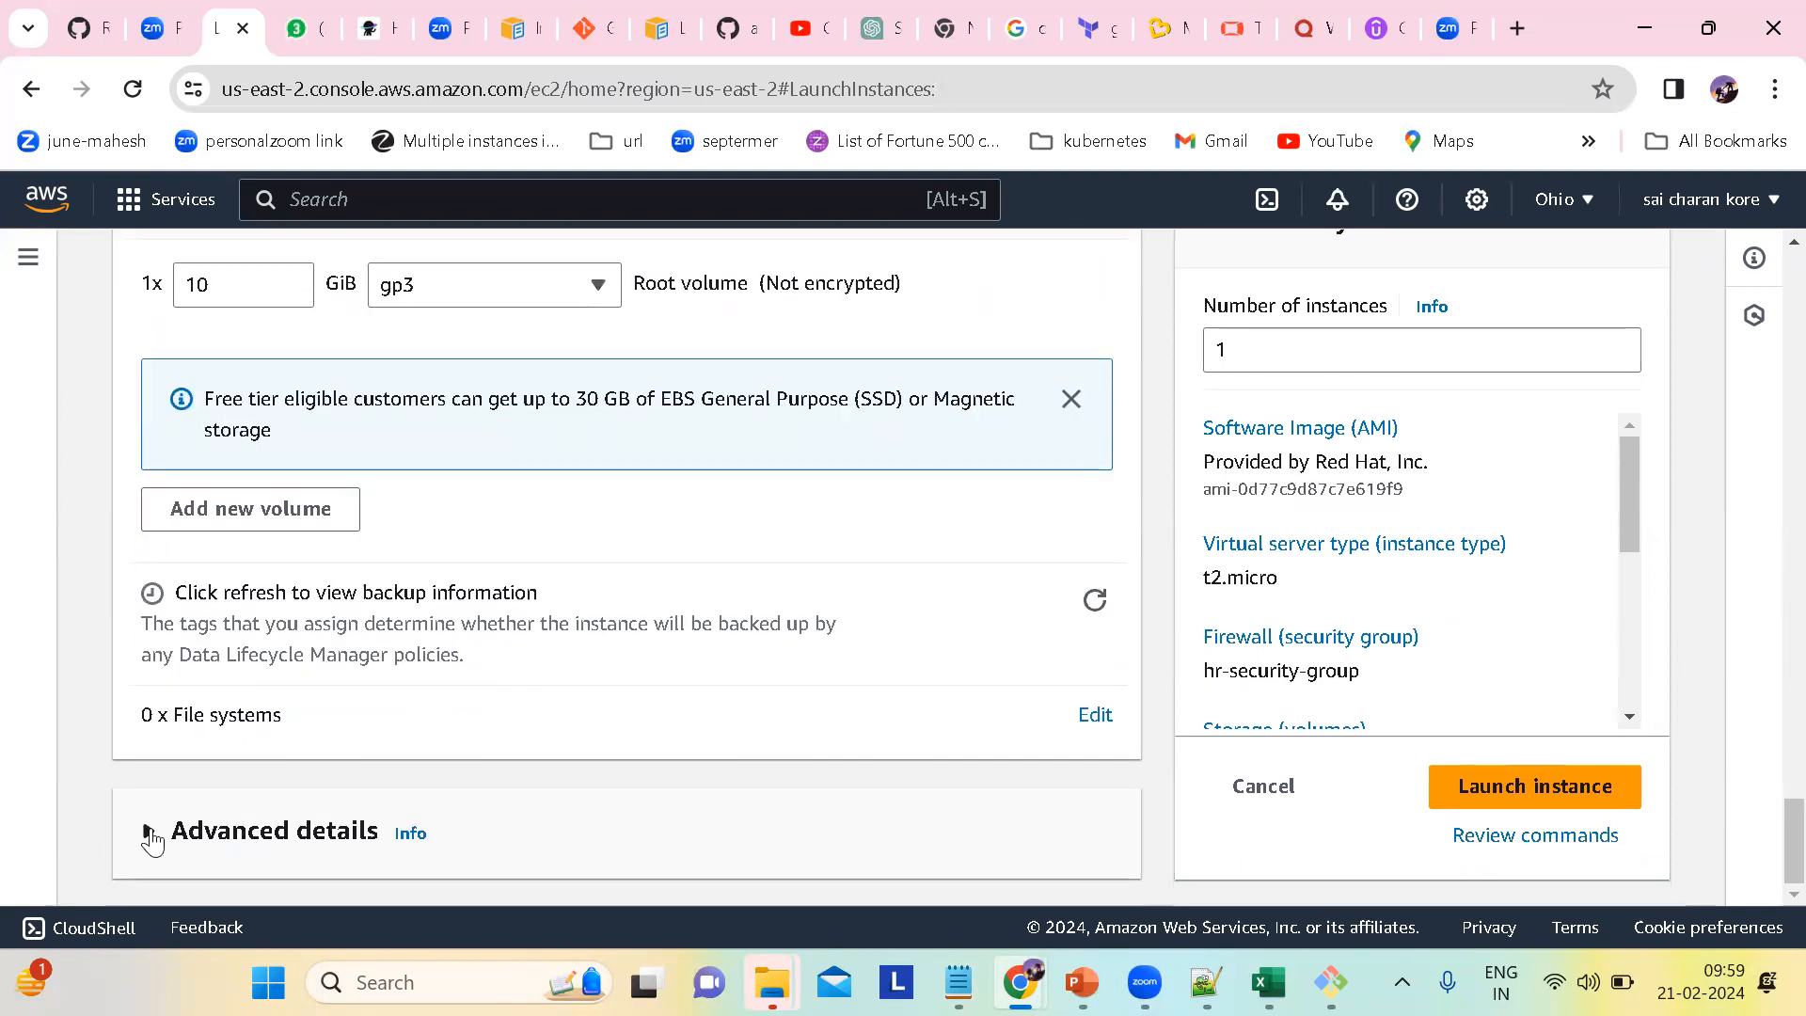
left_click(152, 835)
scroll(406, 767, "down", 7)
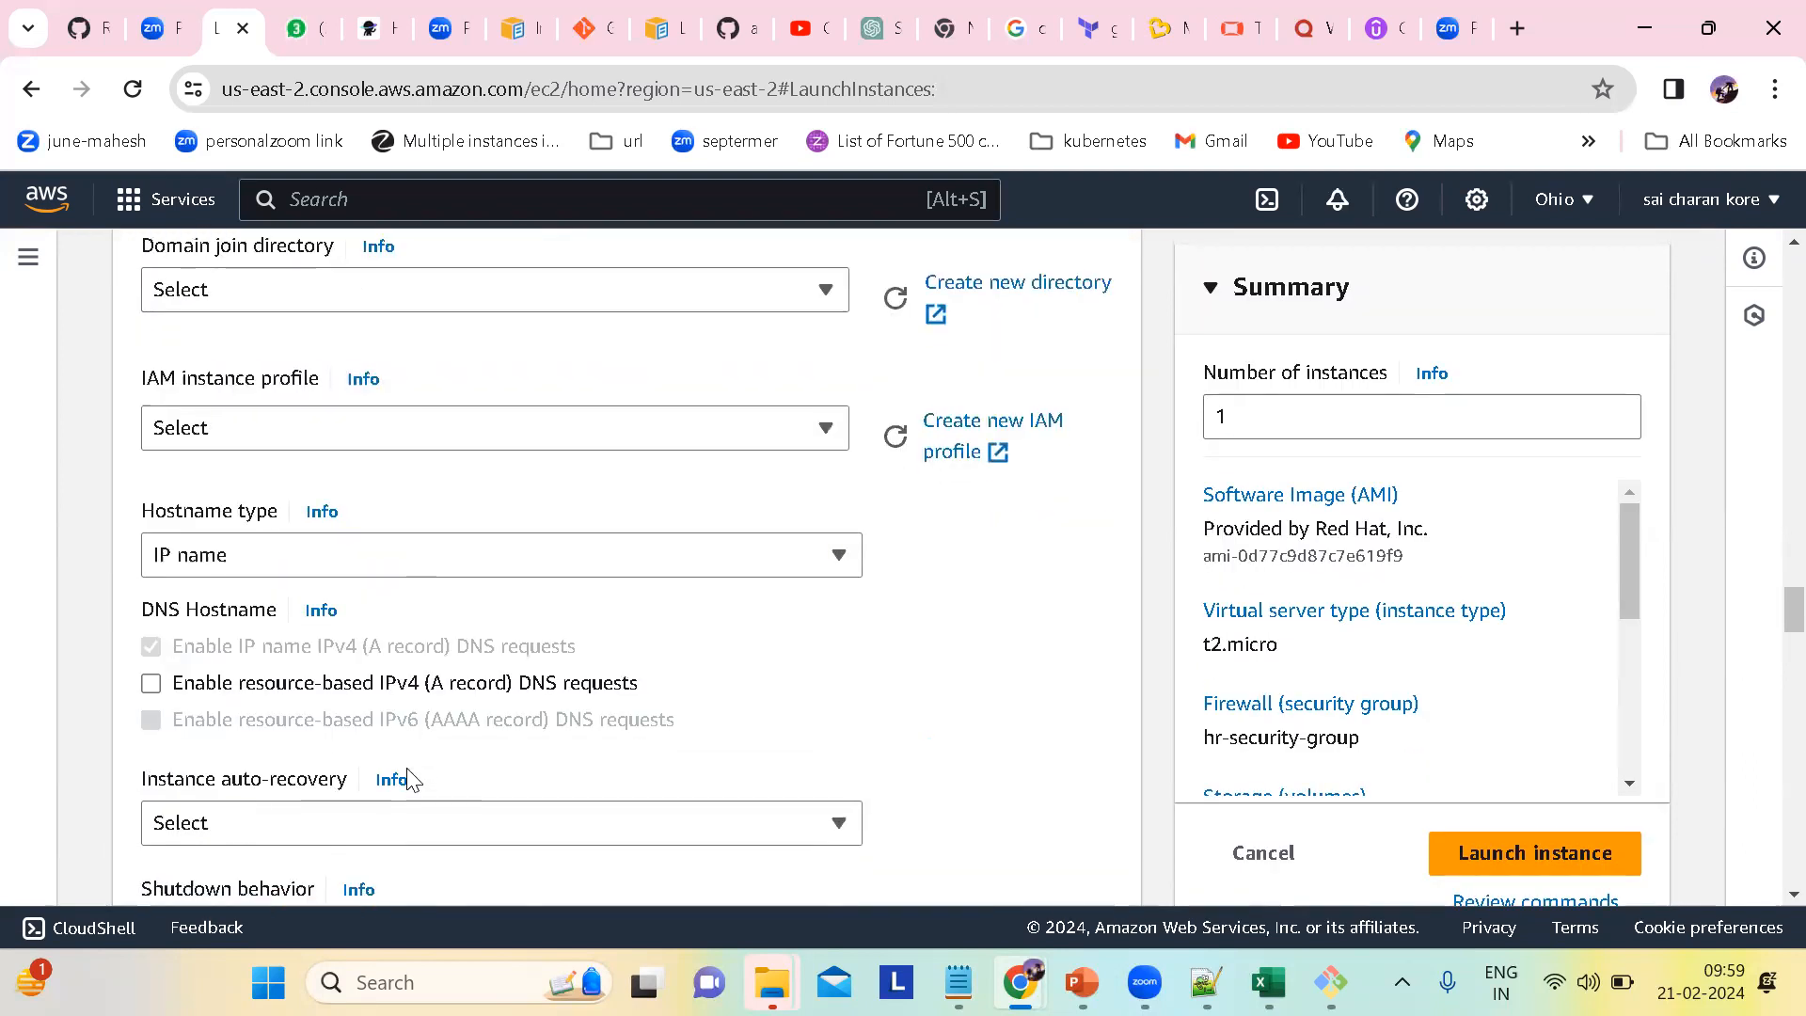
Step: Collapse the advanced network configuration in the network settings
scroll(541, 607, "up", 3)
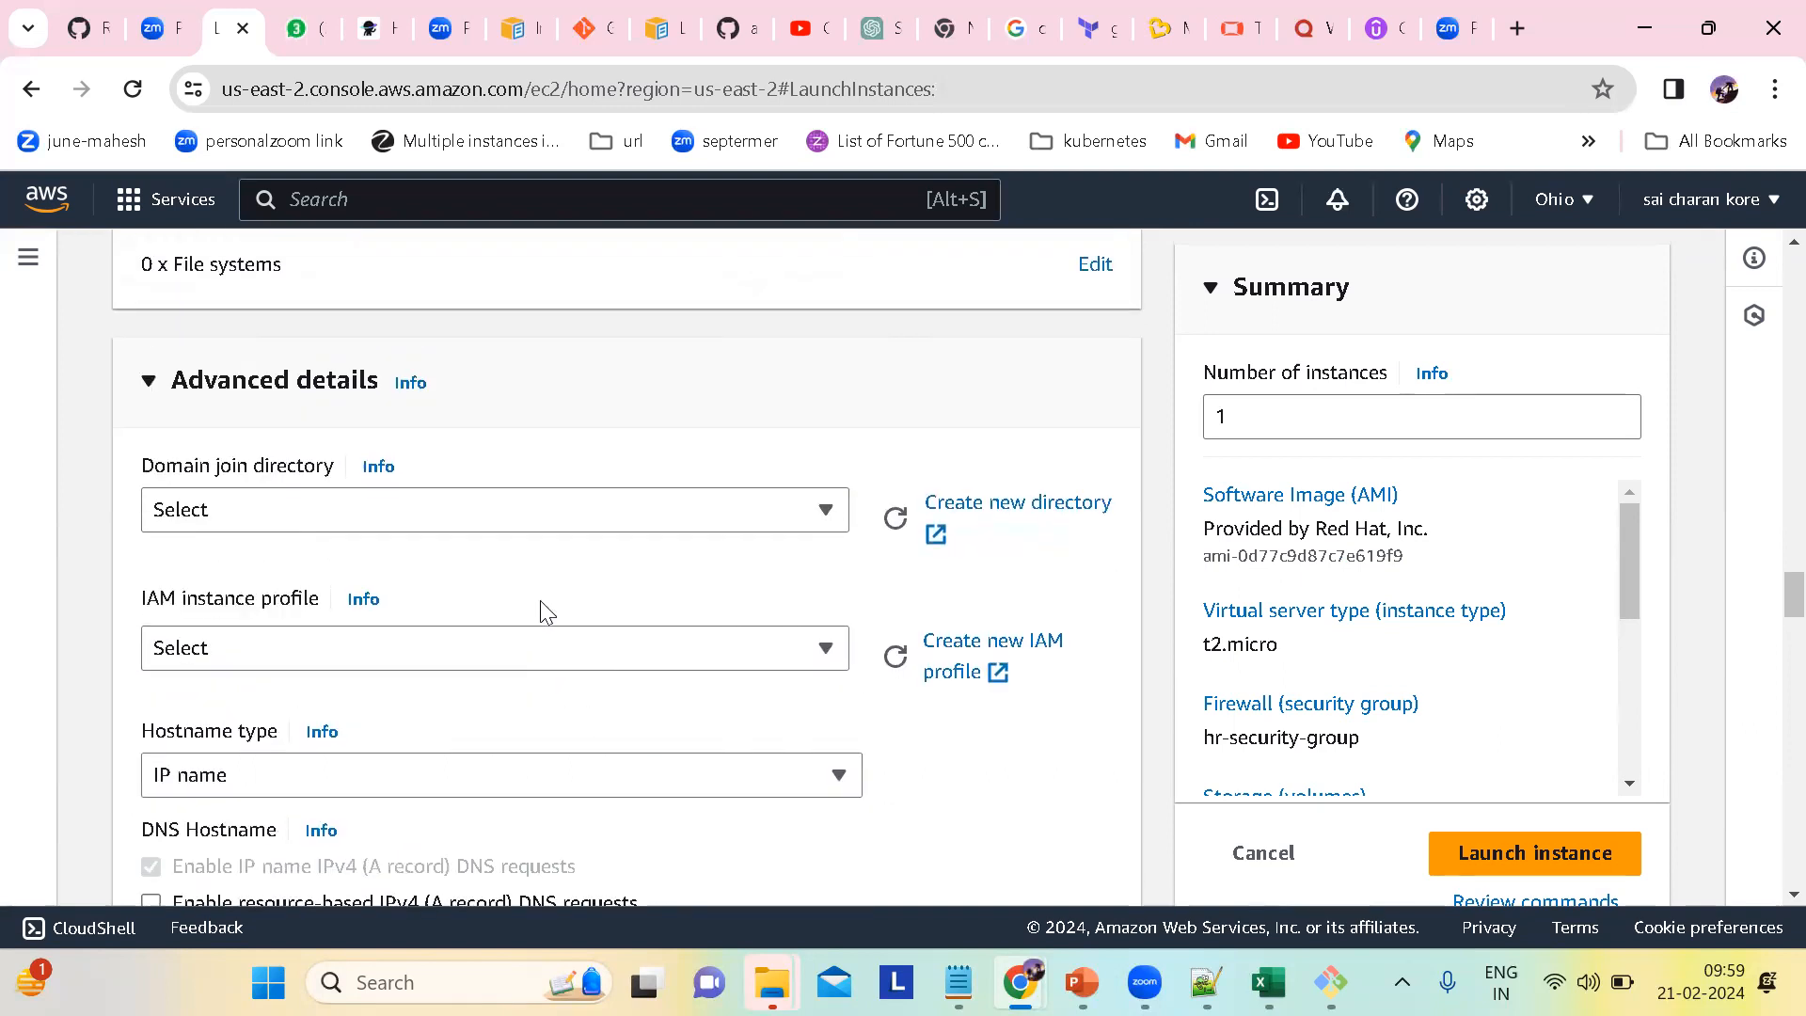
scroll(543, 602, "up", 4)
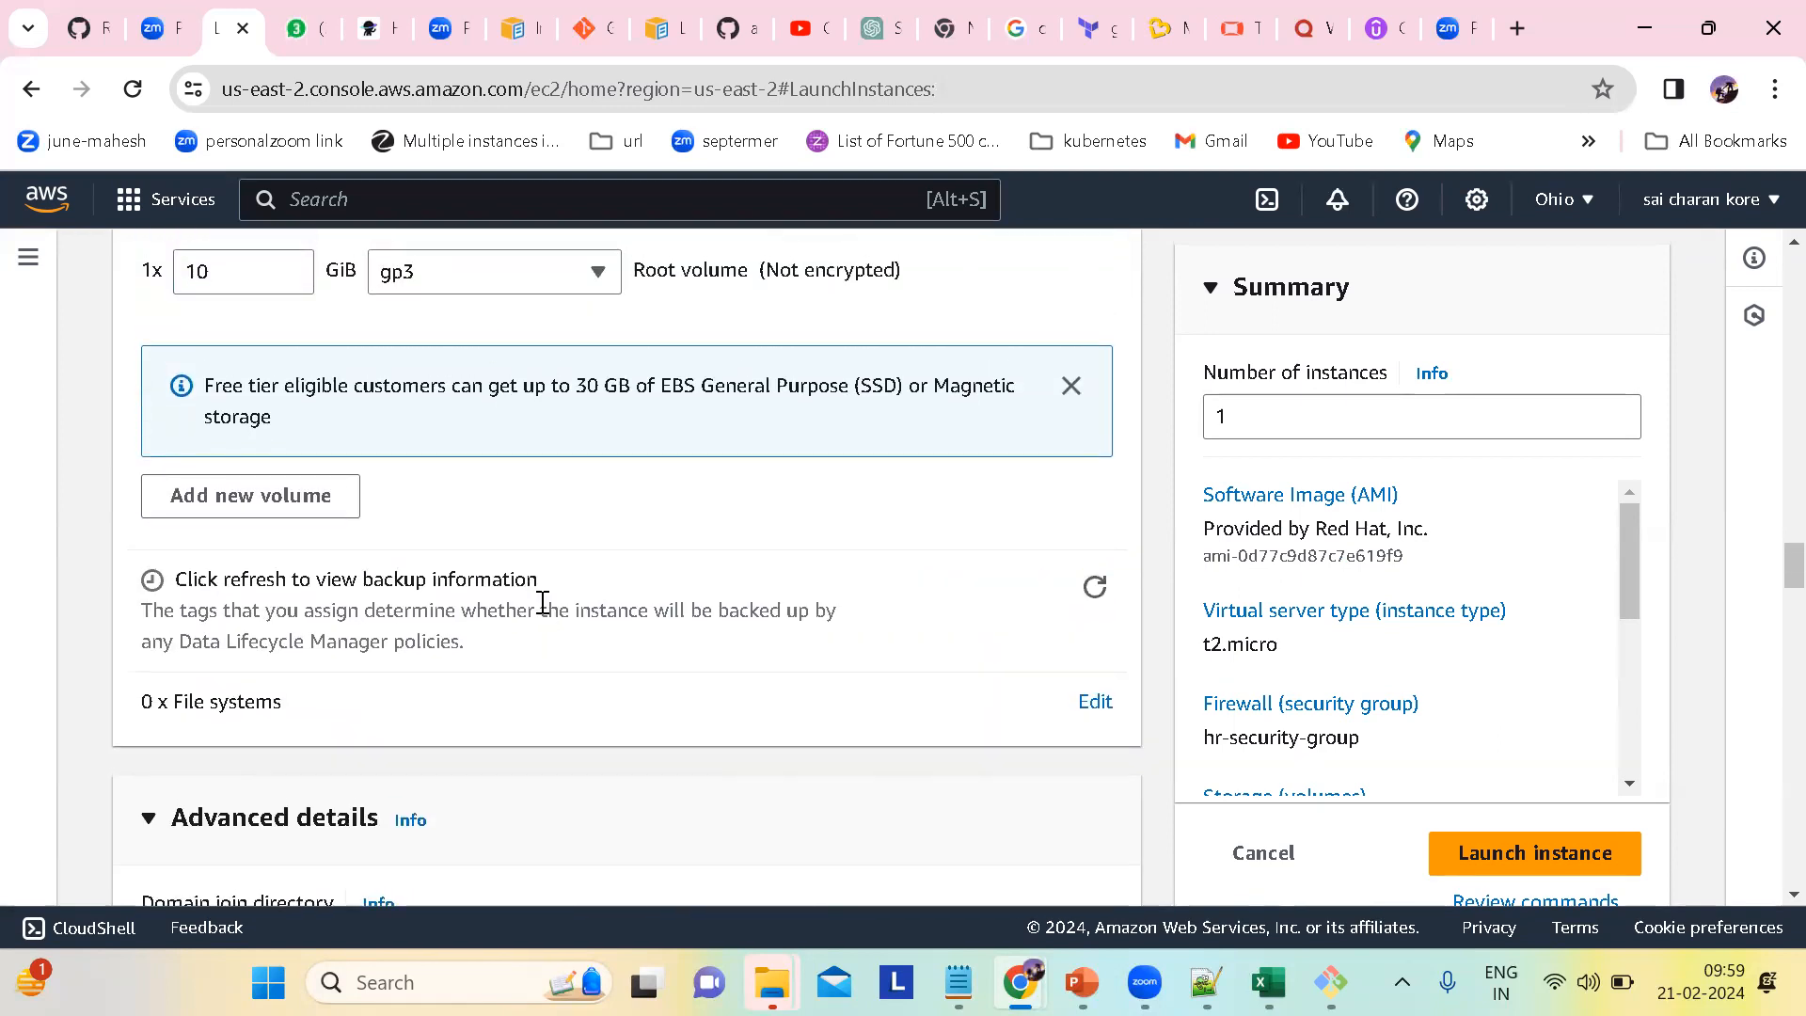
scroll(543, 603, "up", 12)
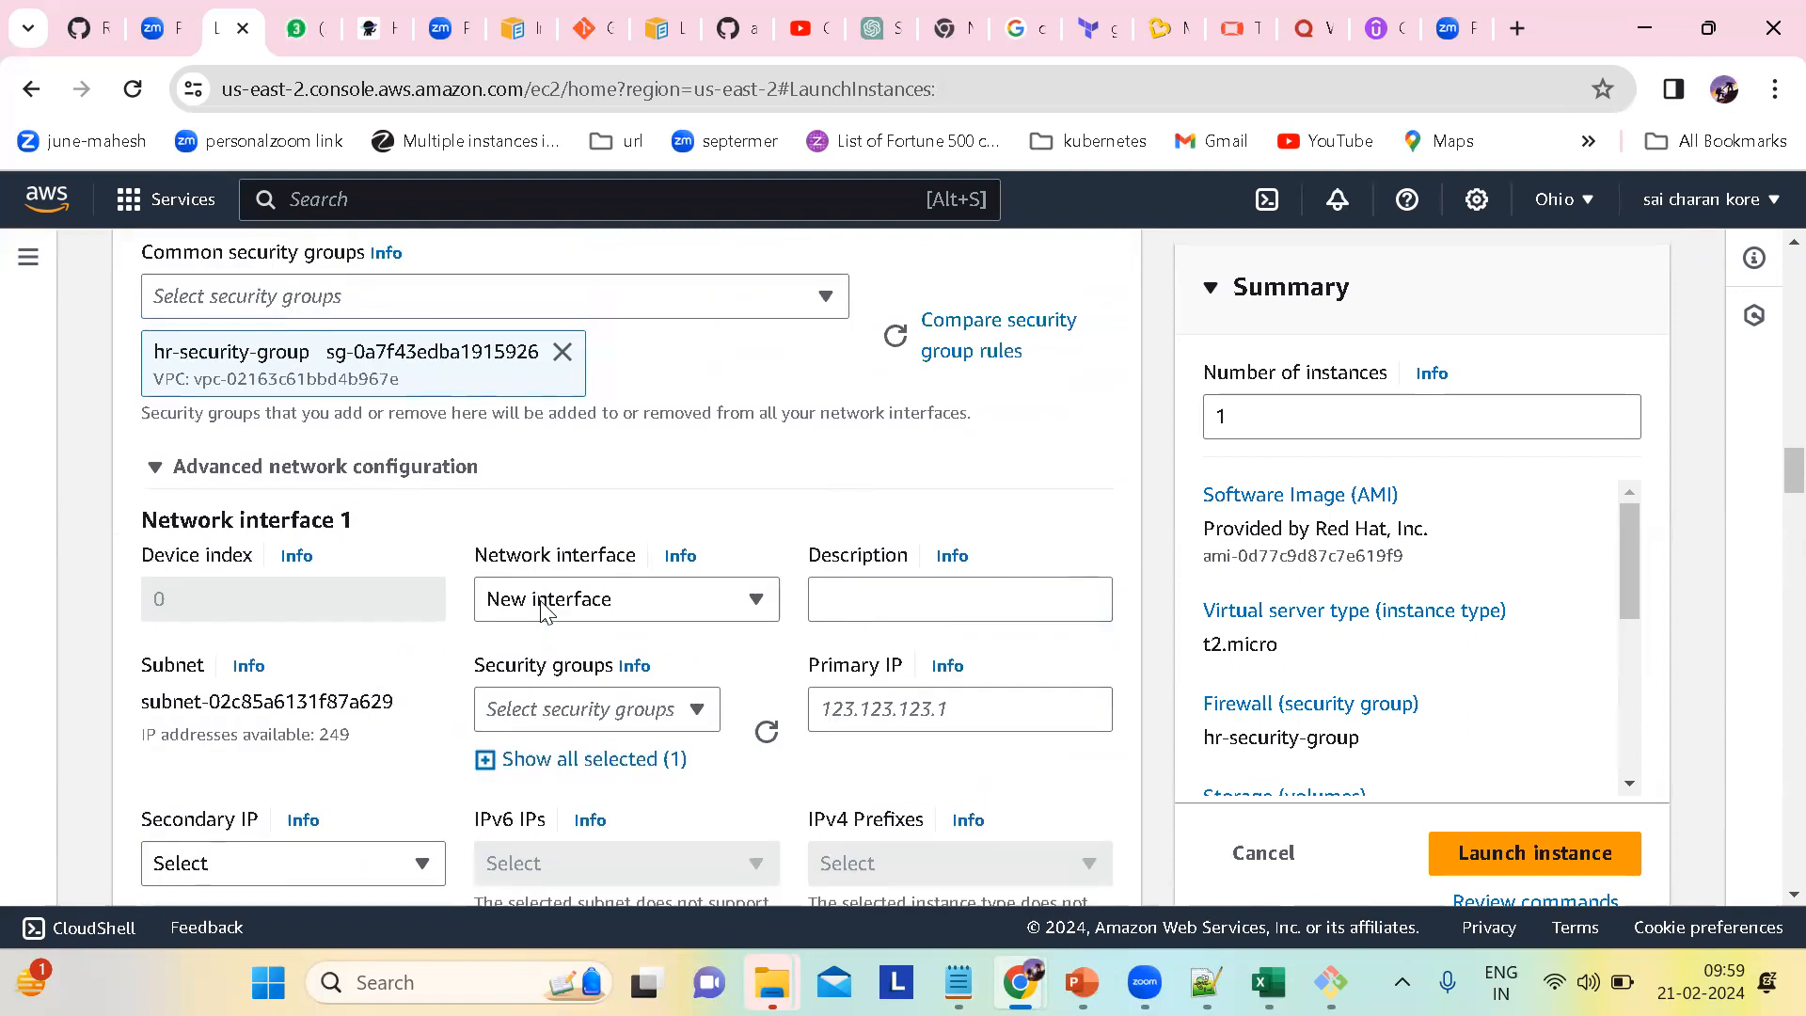
left_click(157, 473)
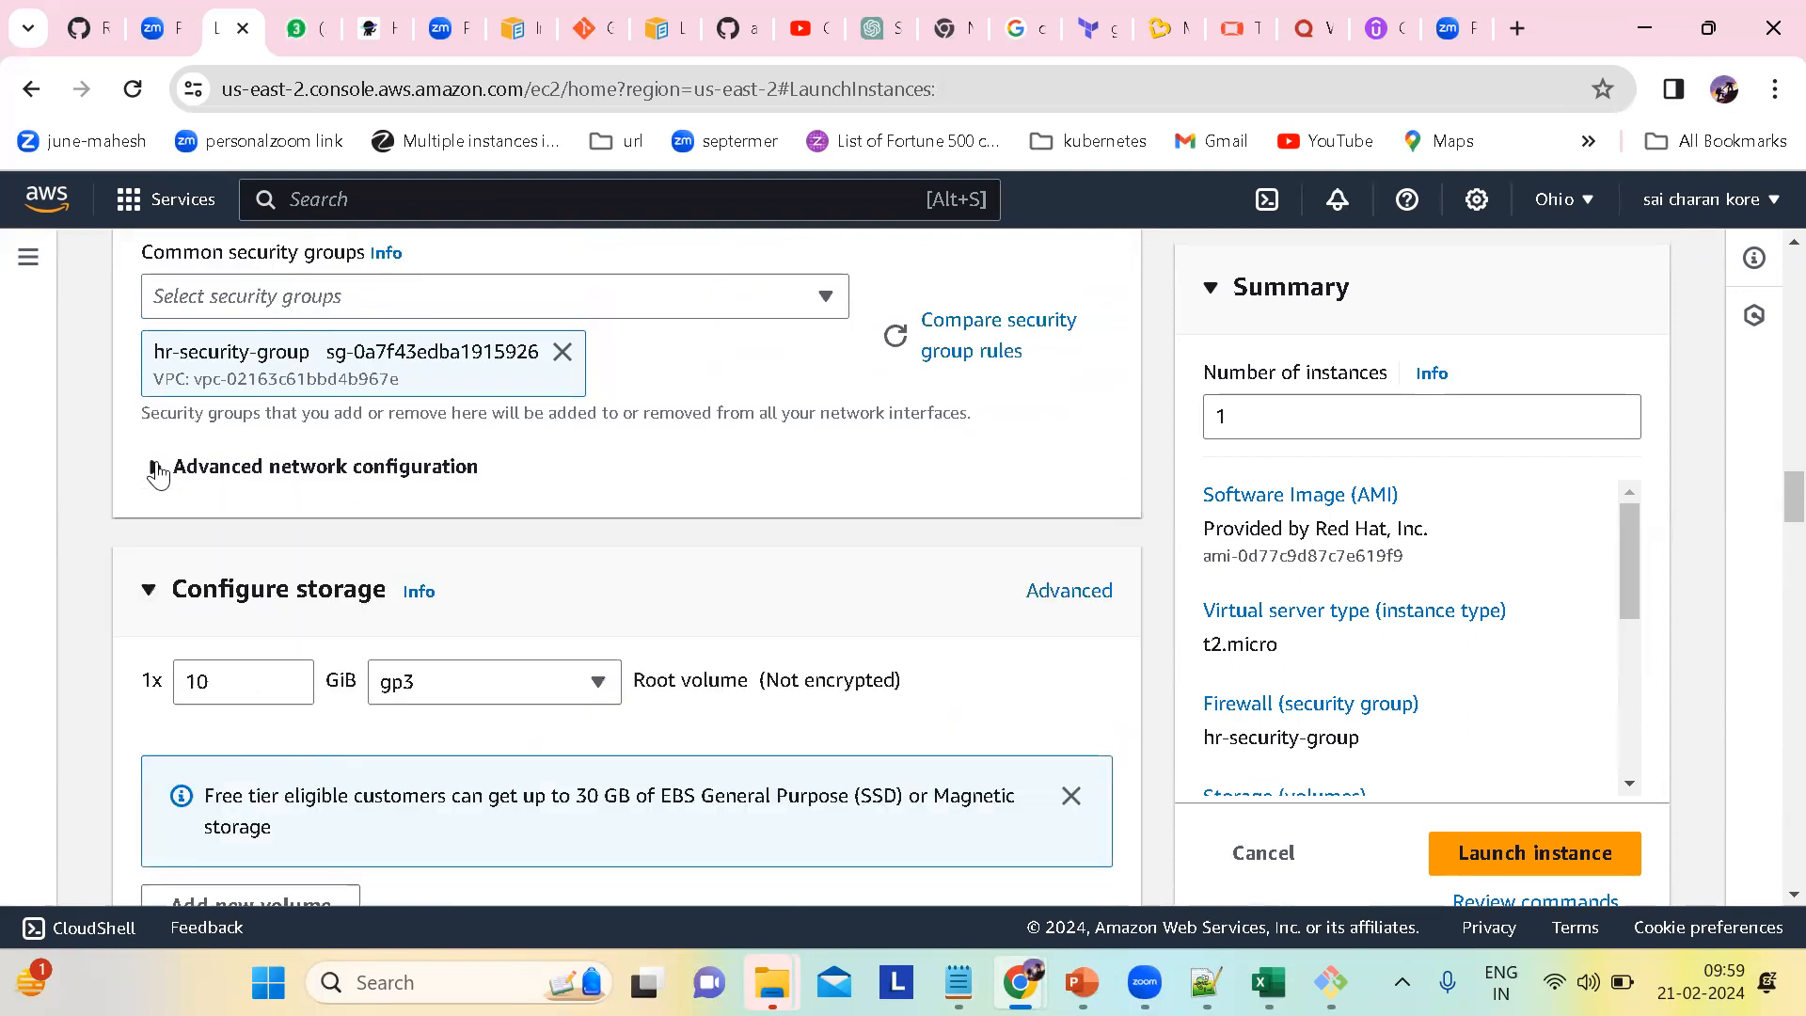
Step: Look through the advanced details options, from shutdown behavior and termination protection to purchasing option, metadata settings and user data
scroll(445, 587, "down", 6)
scroll(391, 704, "down", 3)
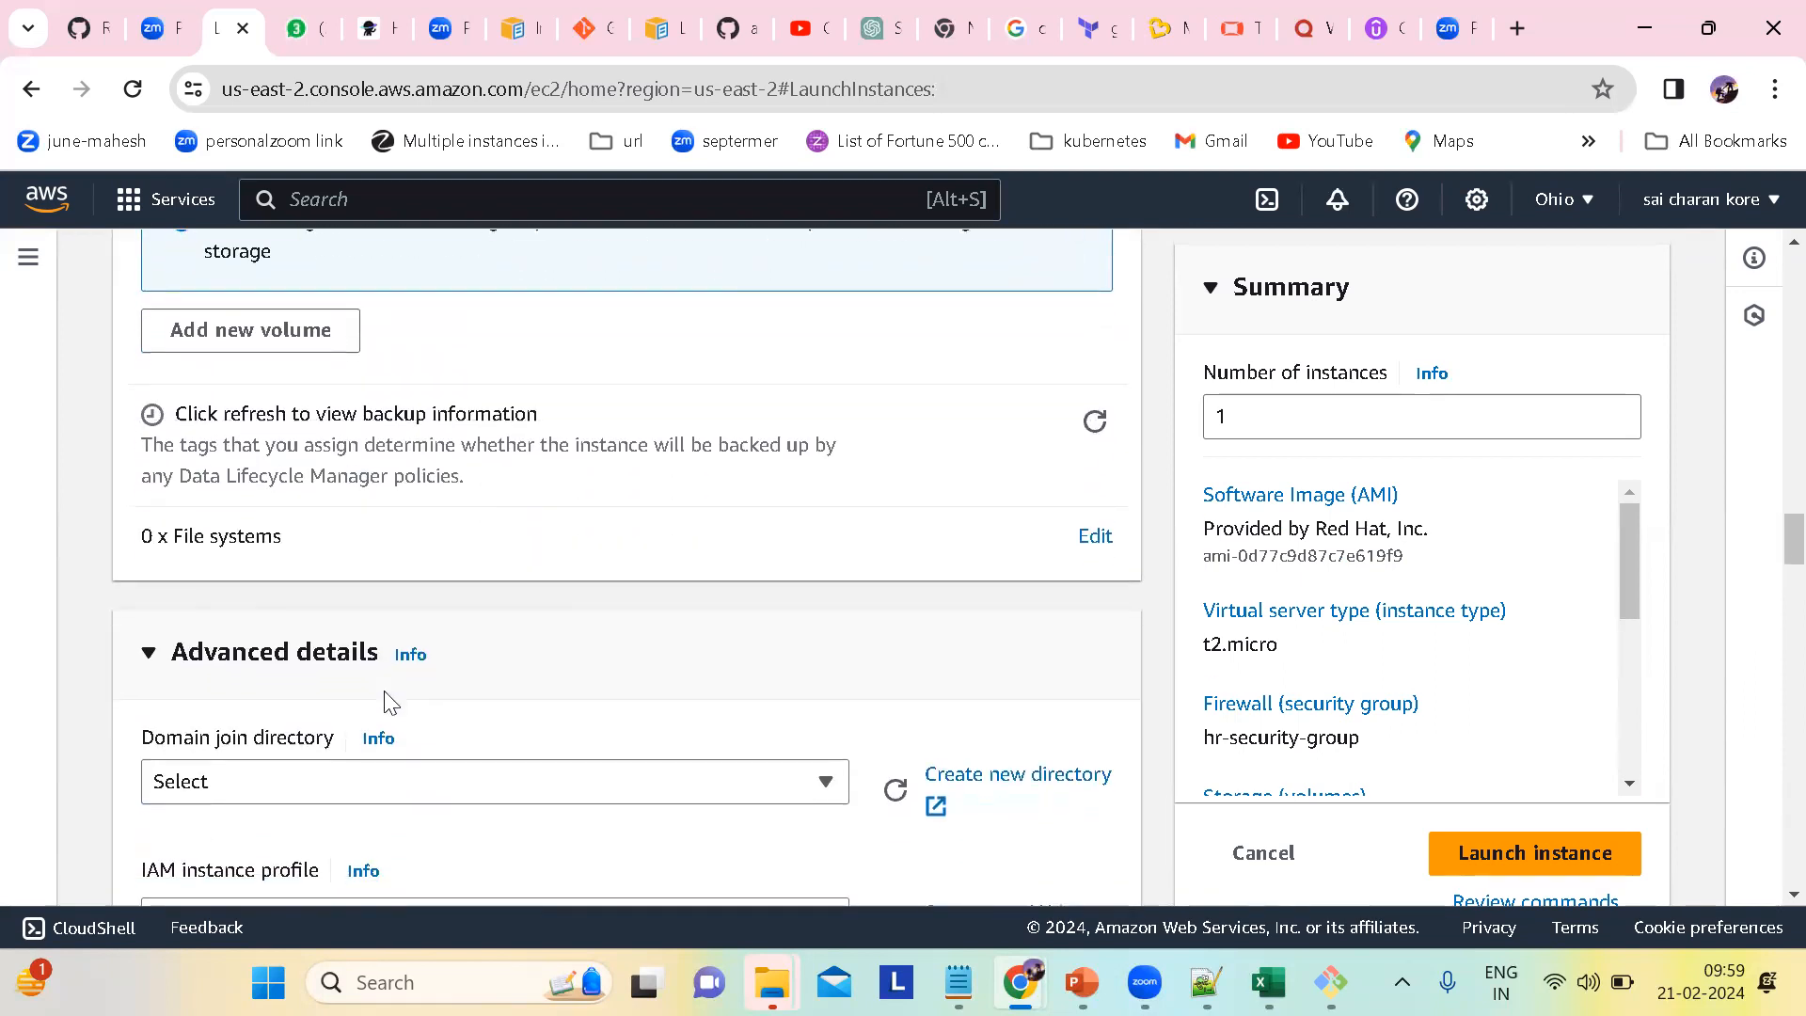
scroll(544, 724, "down", 17)
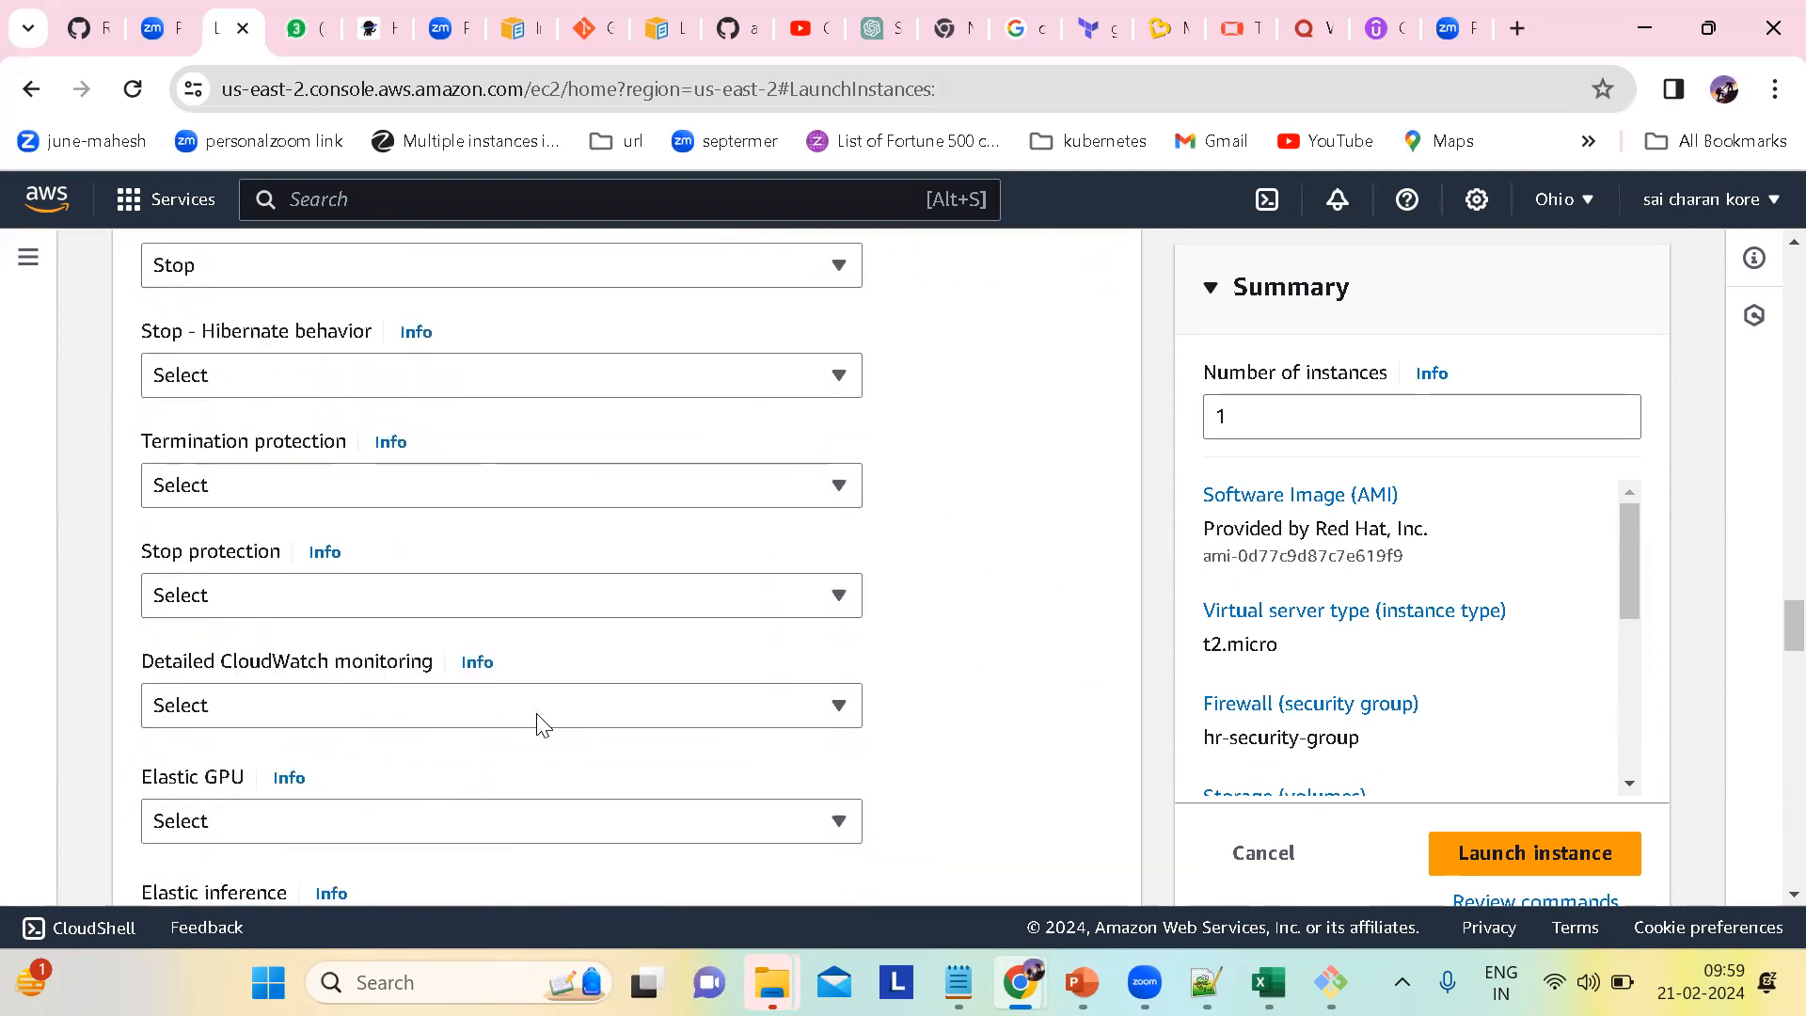
scroll(544, 725, "down", 5)
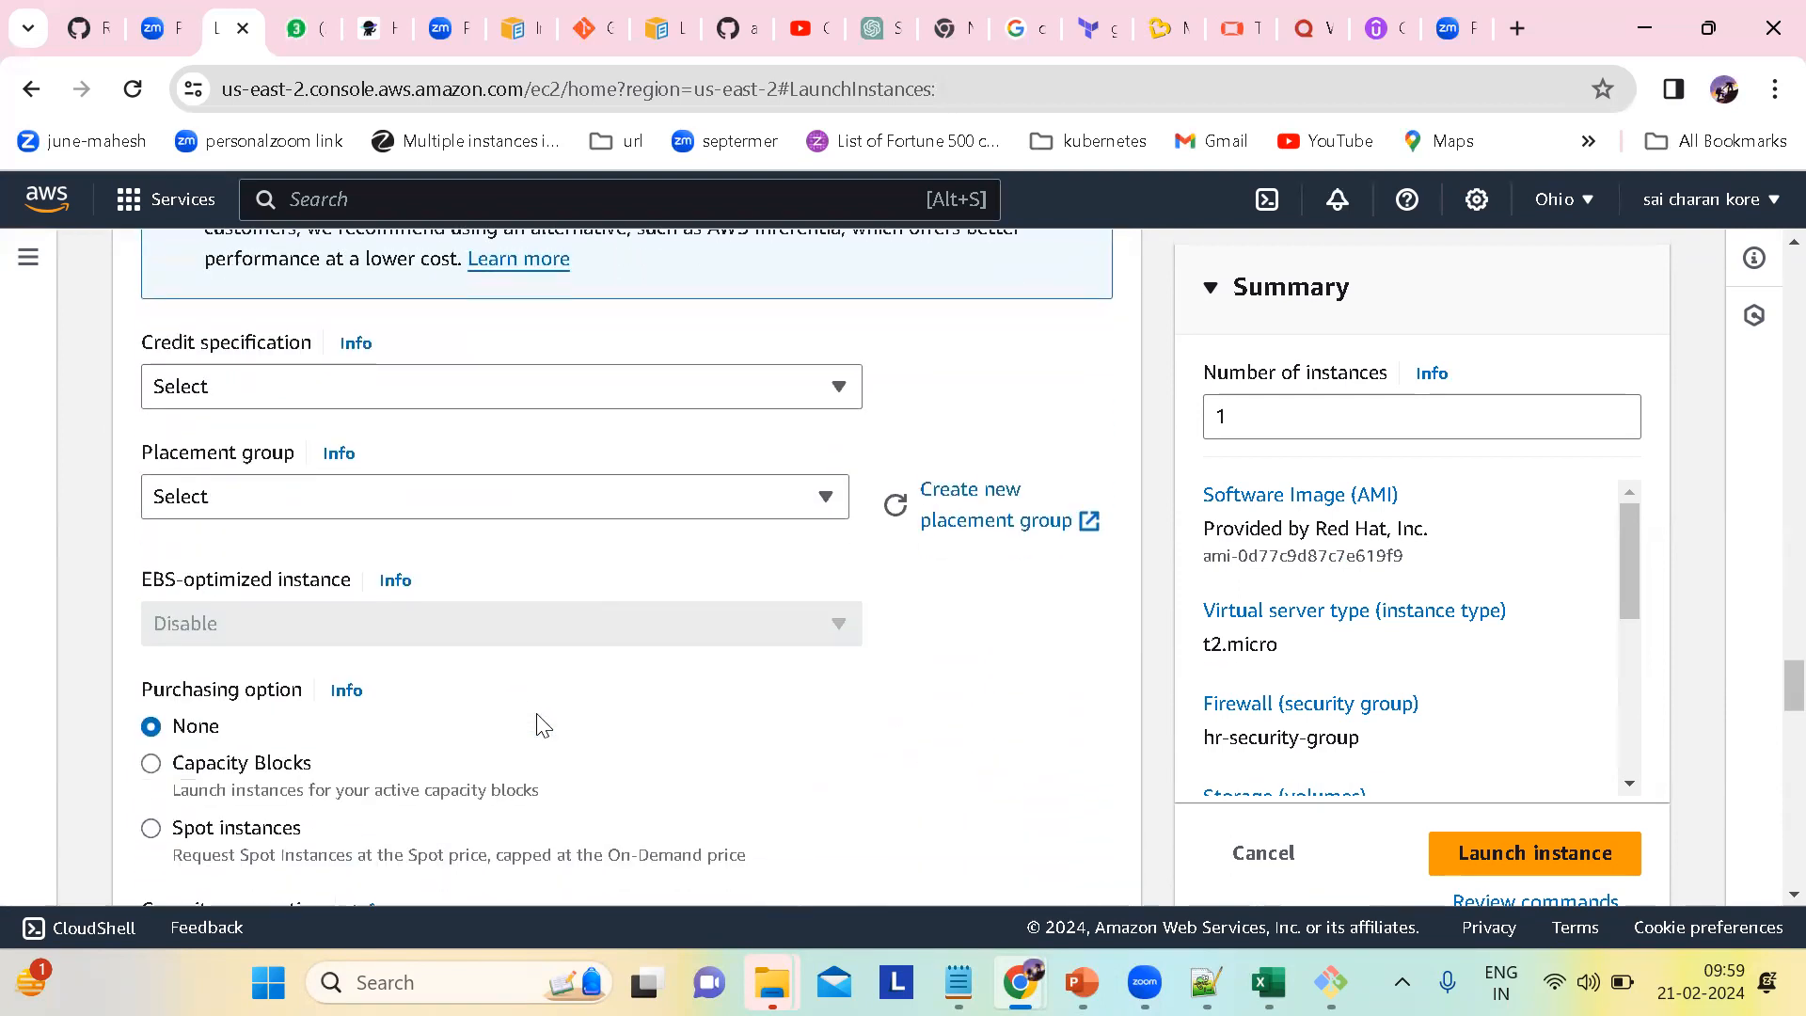
scroll(544, 725, "down", 10)
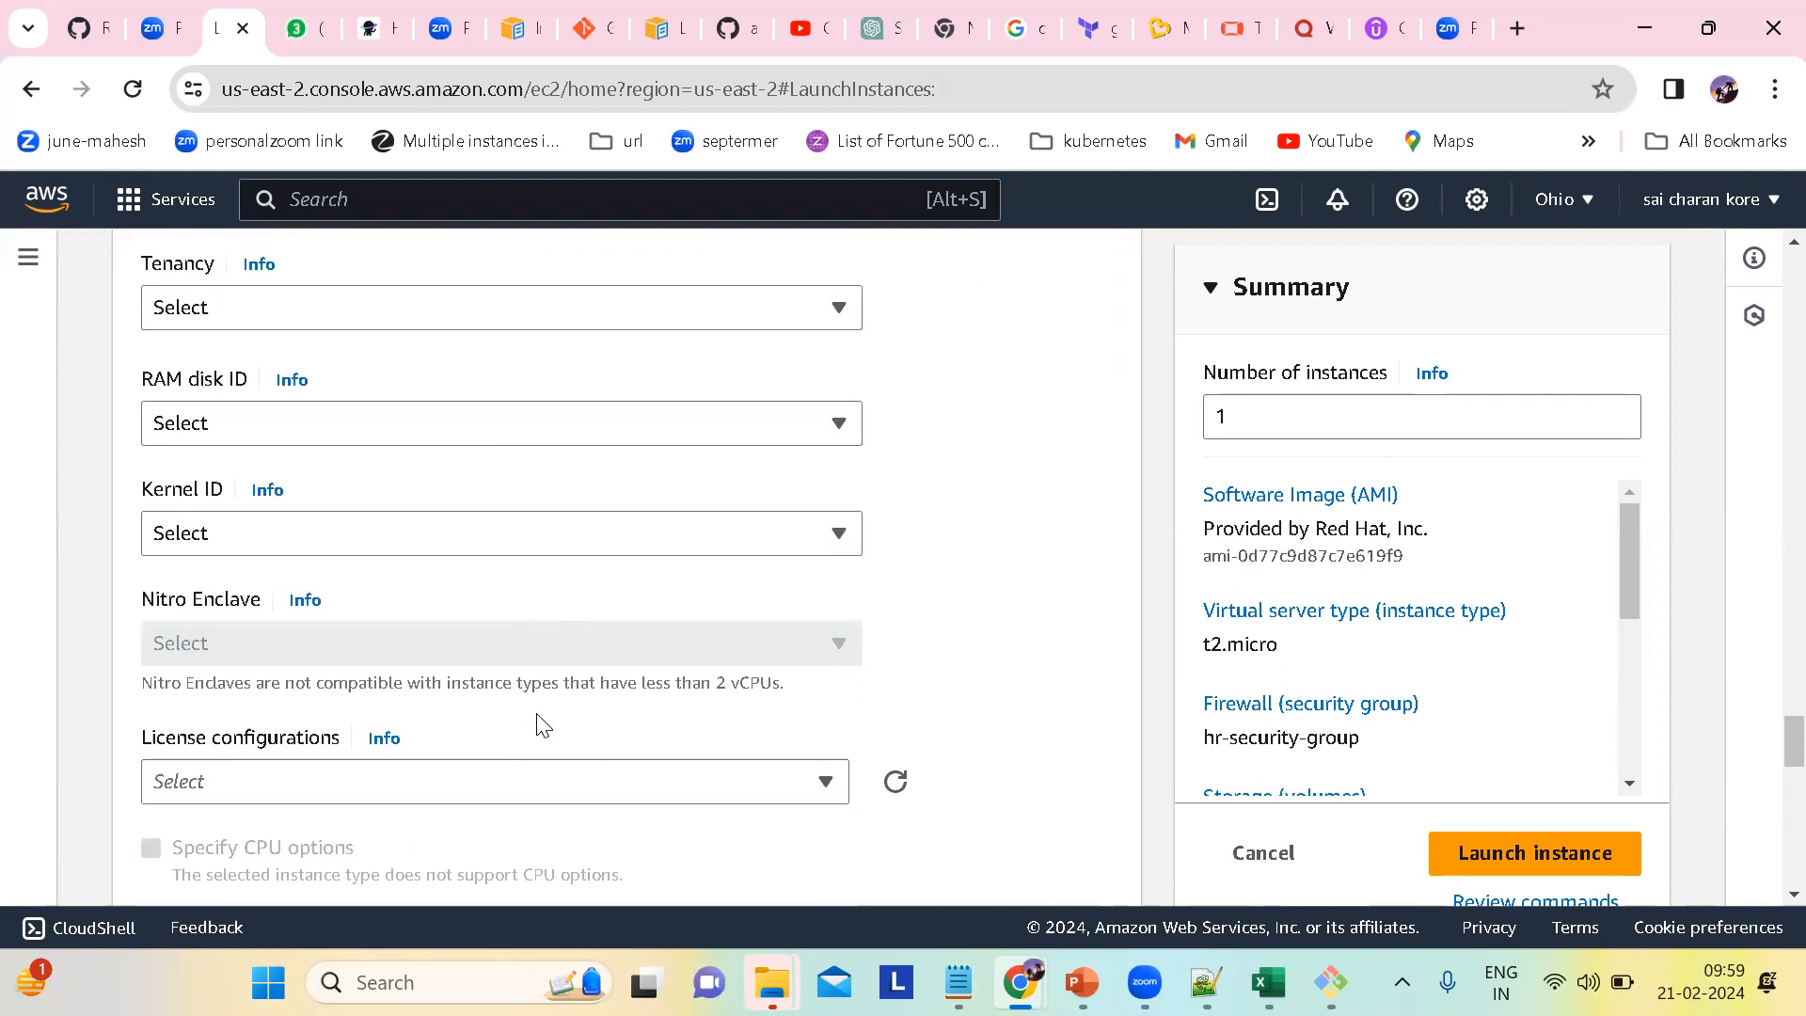
scroll(540, 714, "down", 6)
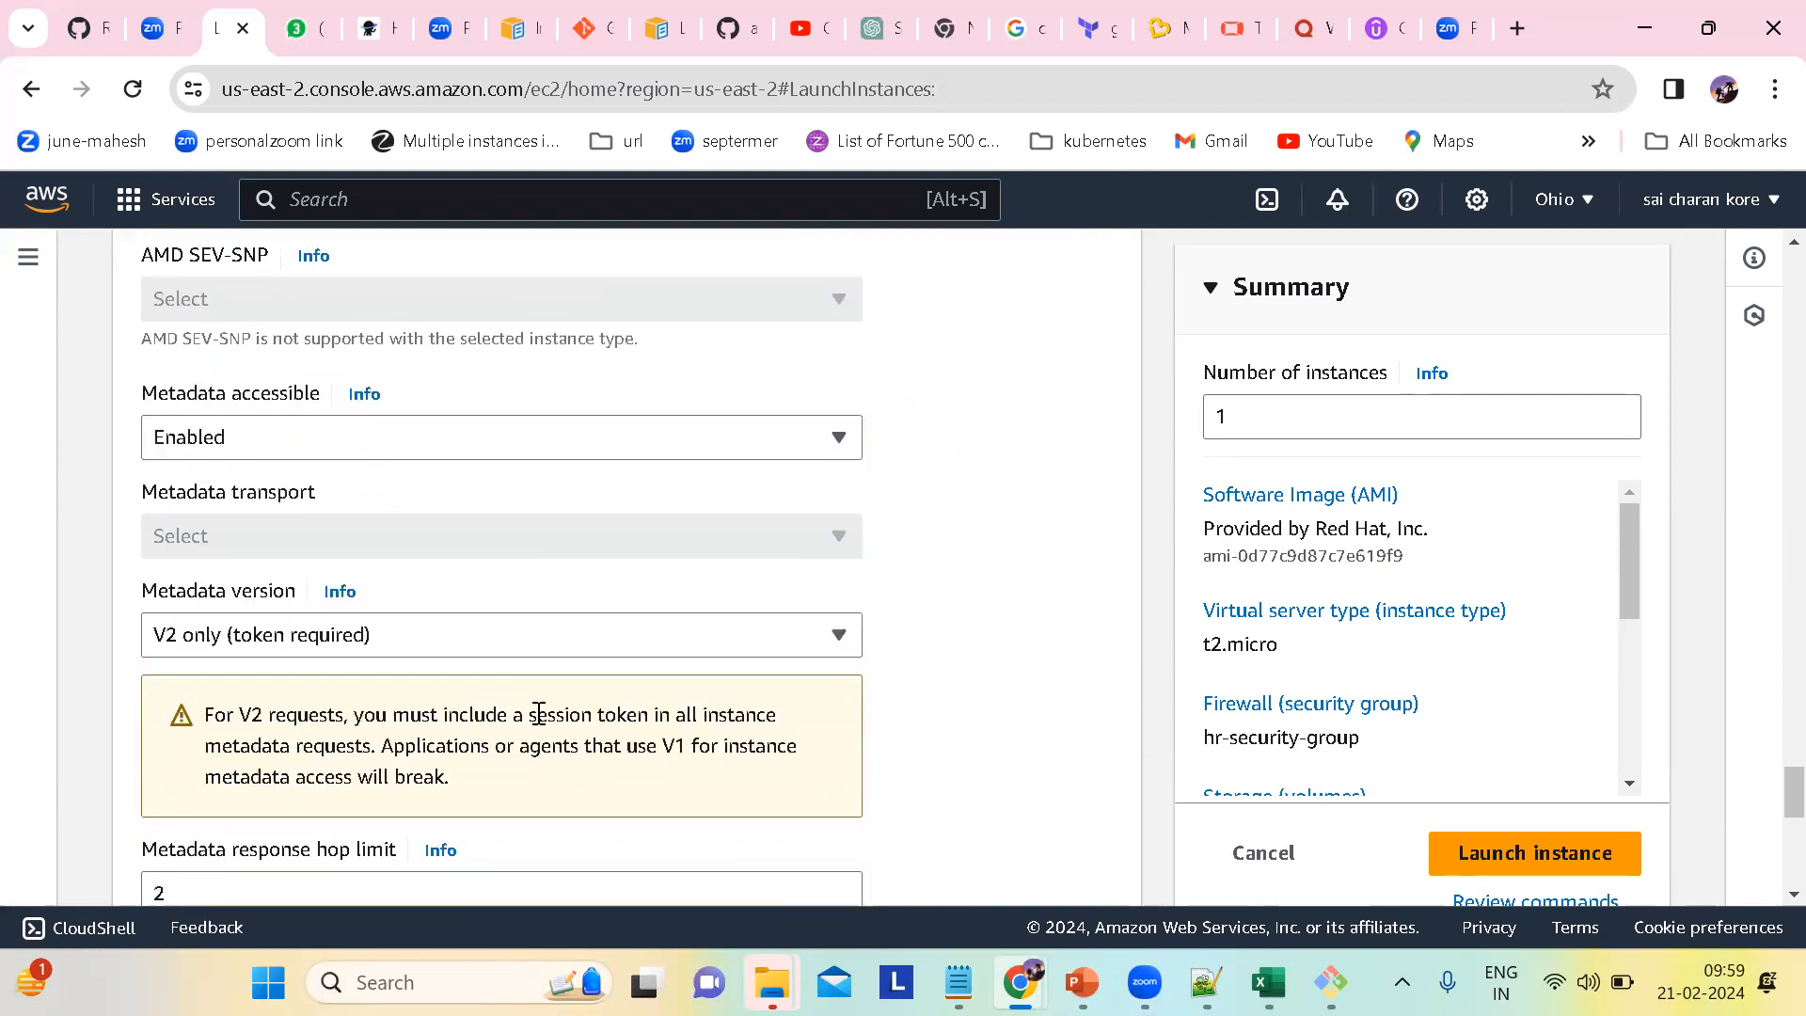
scroll(544, 724, "down", 6)
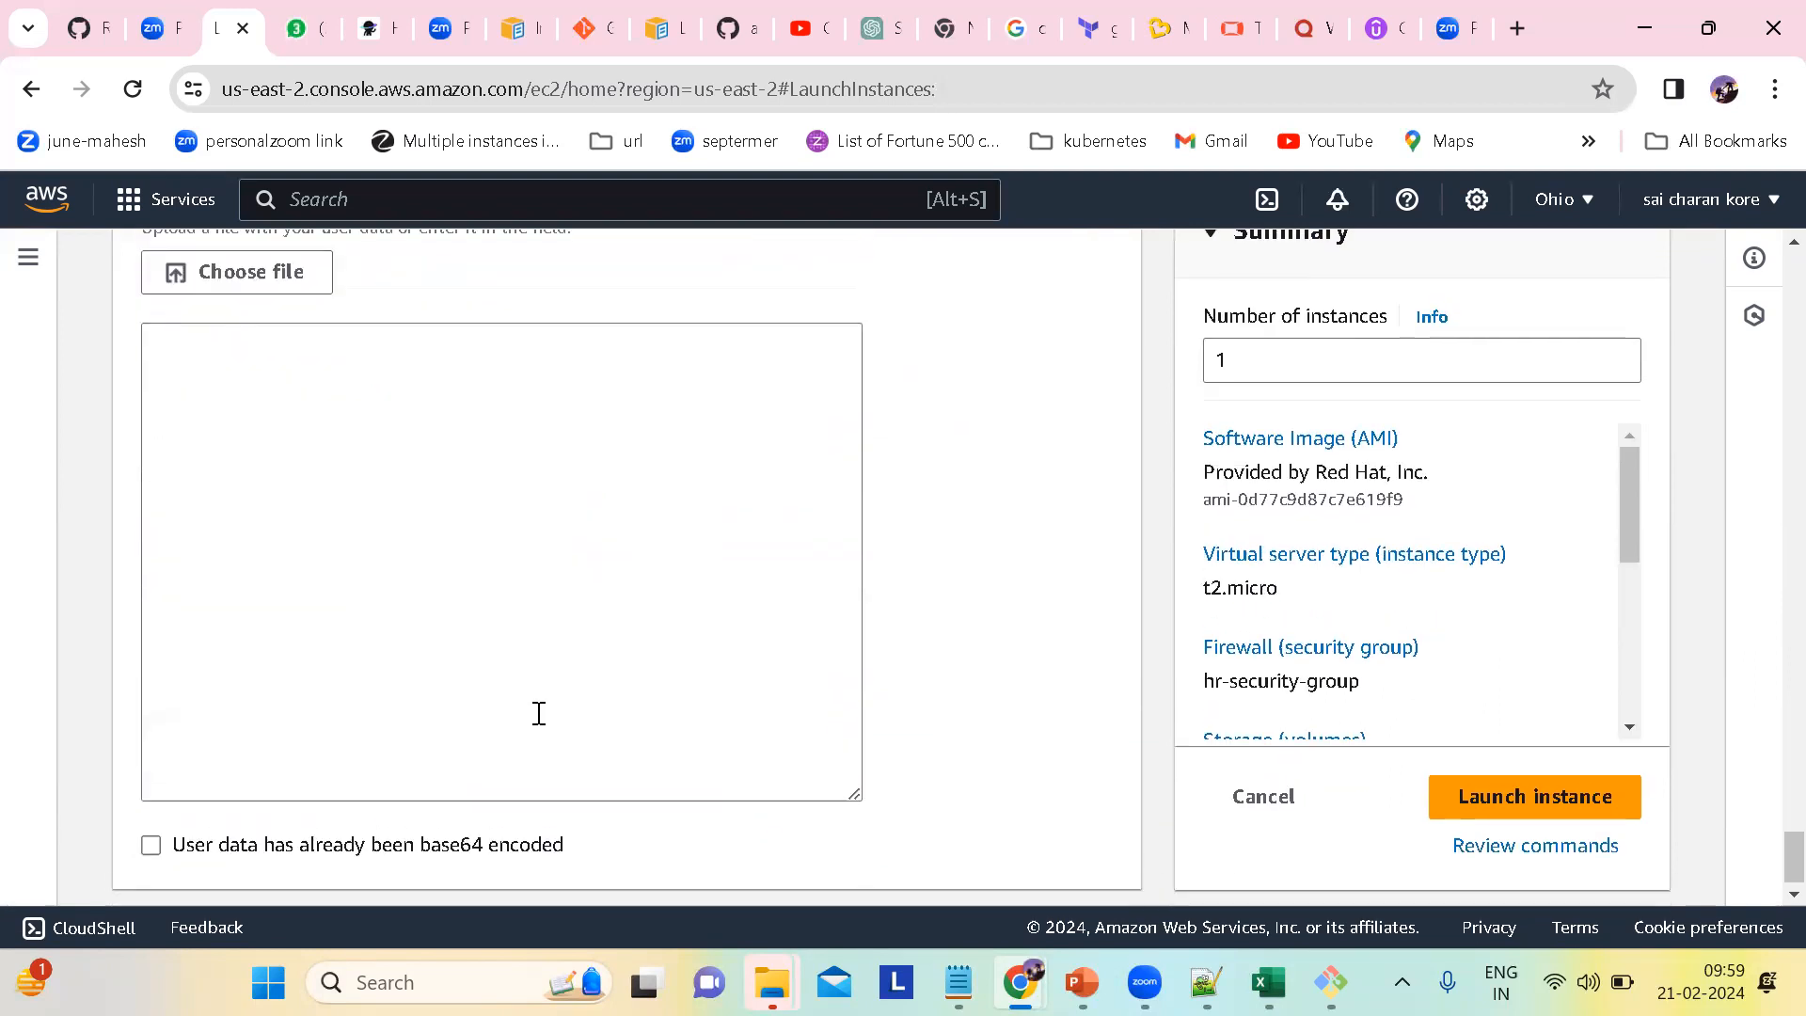
scroll(539, 714, "up", 5)
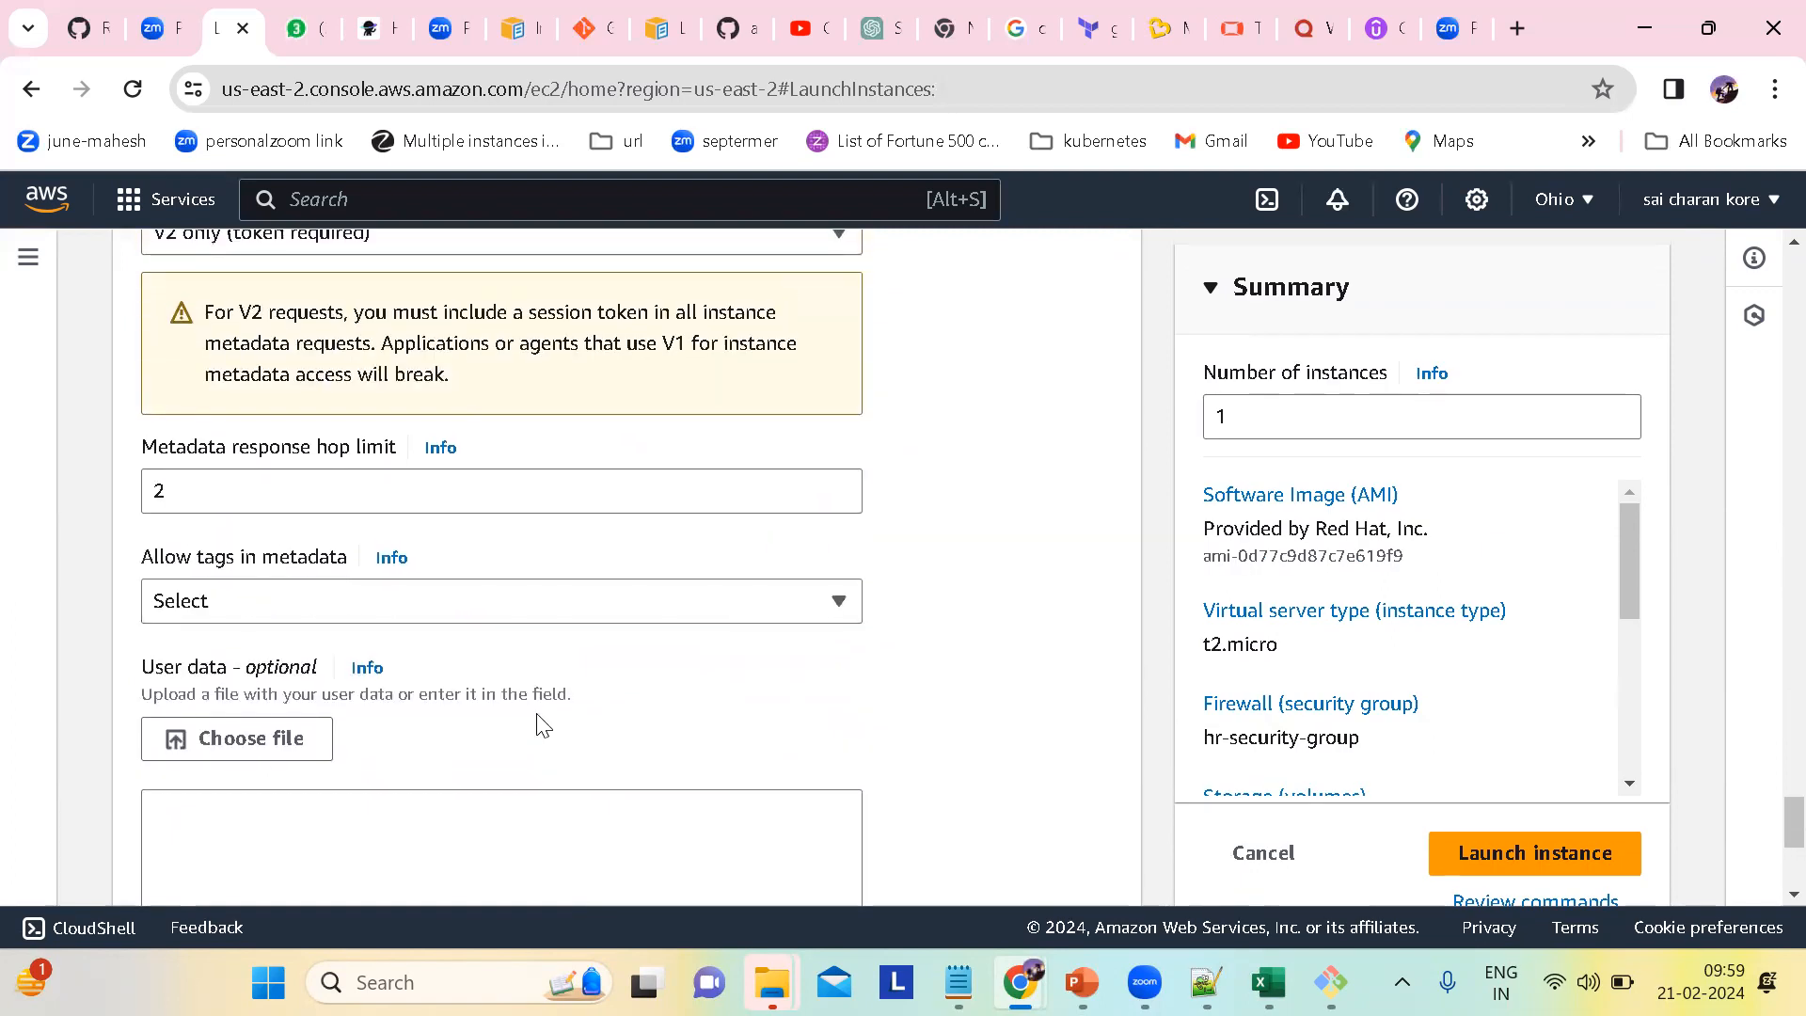
scroll(544, 725, "up", 6)
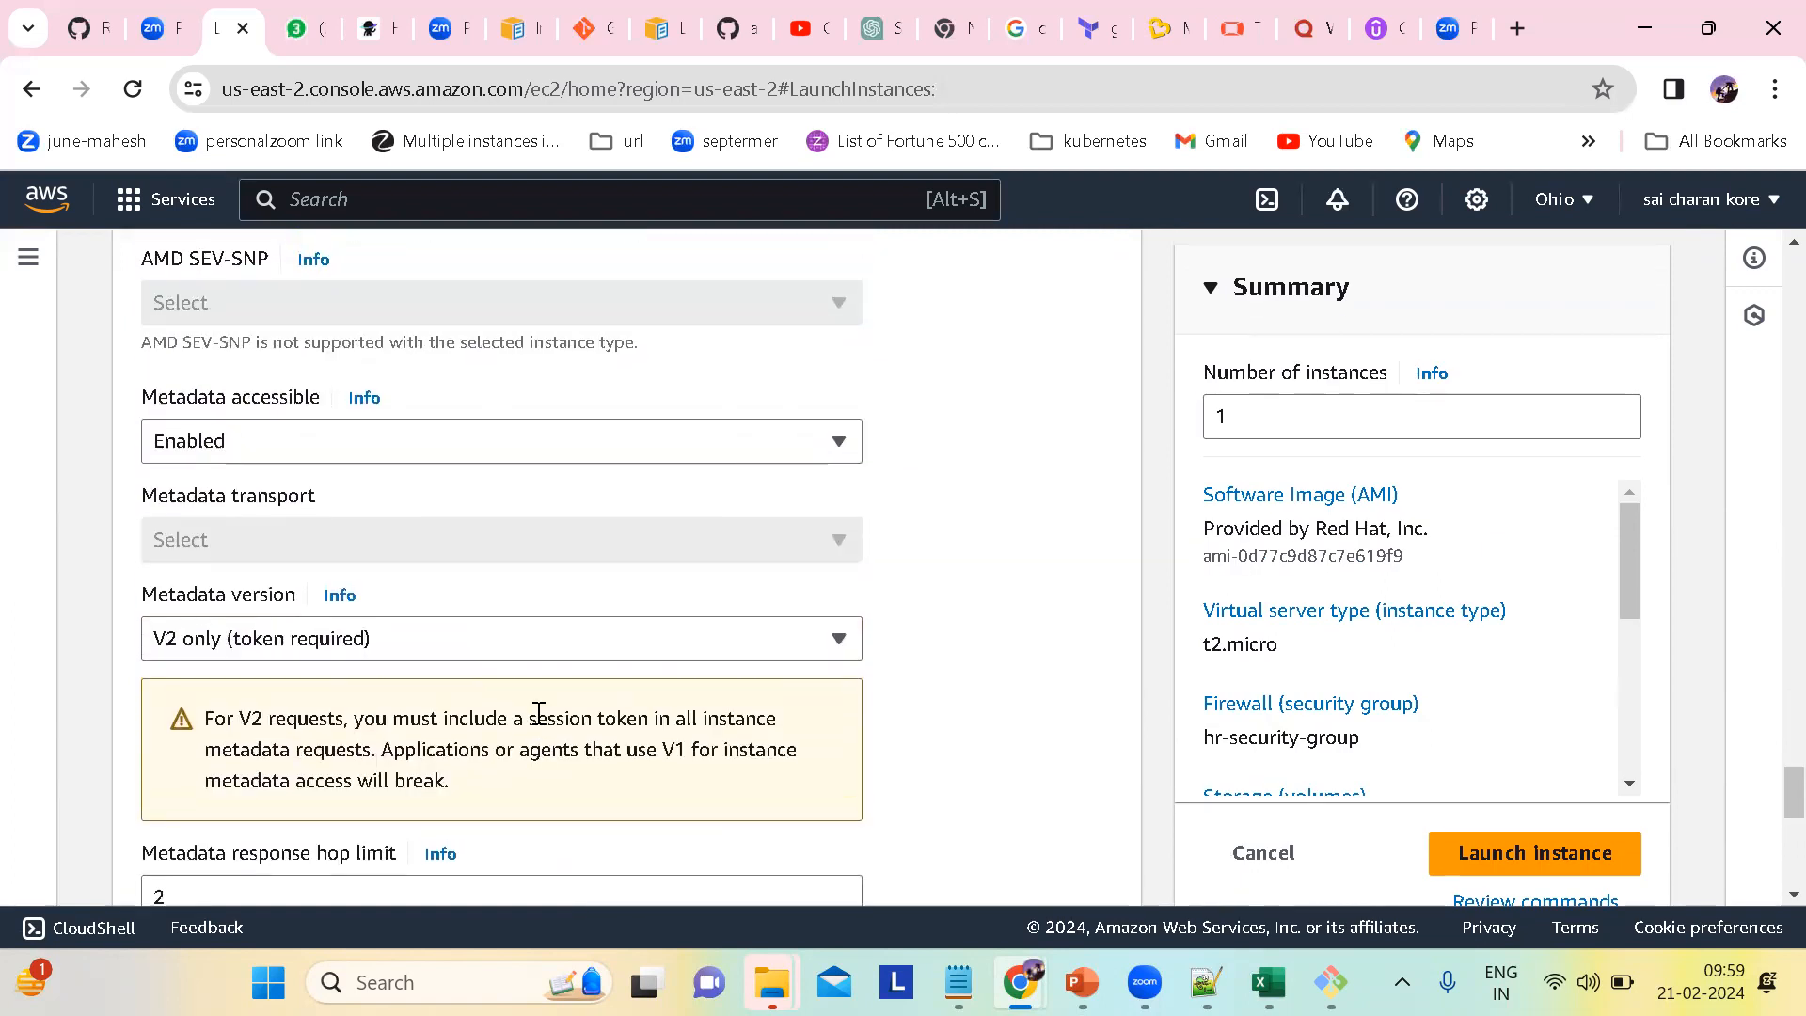
scroll(539, 715, "up", 4)
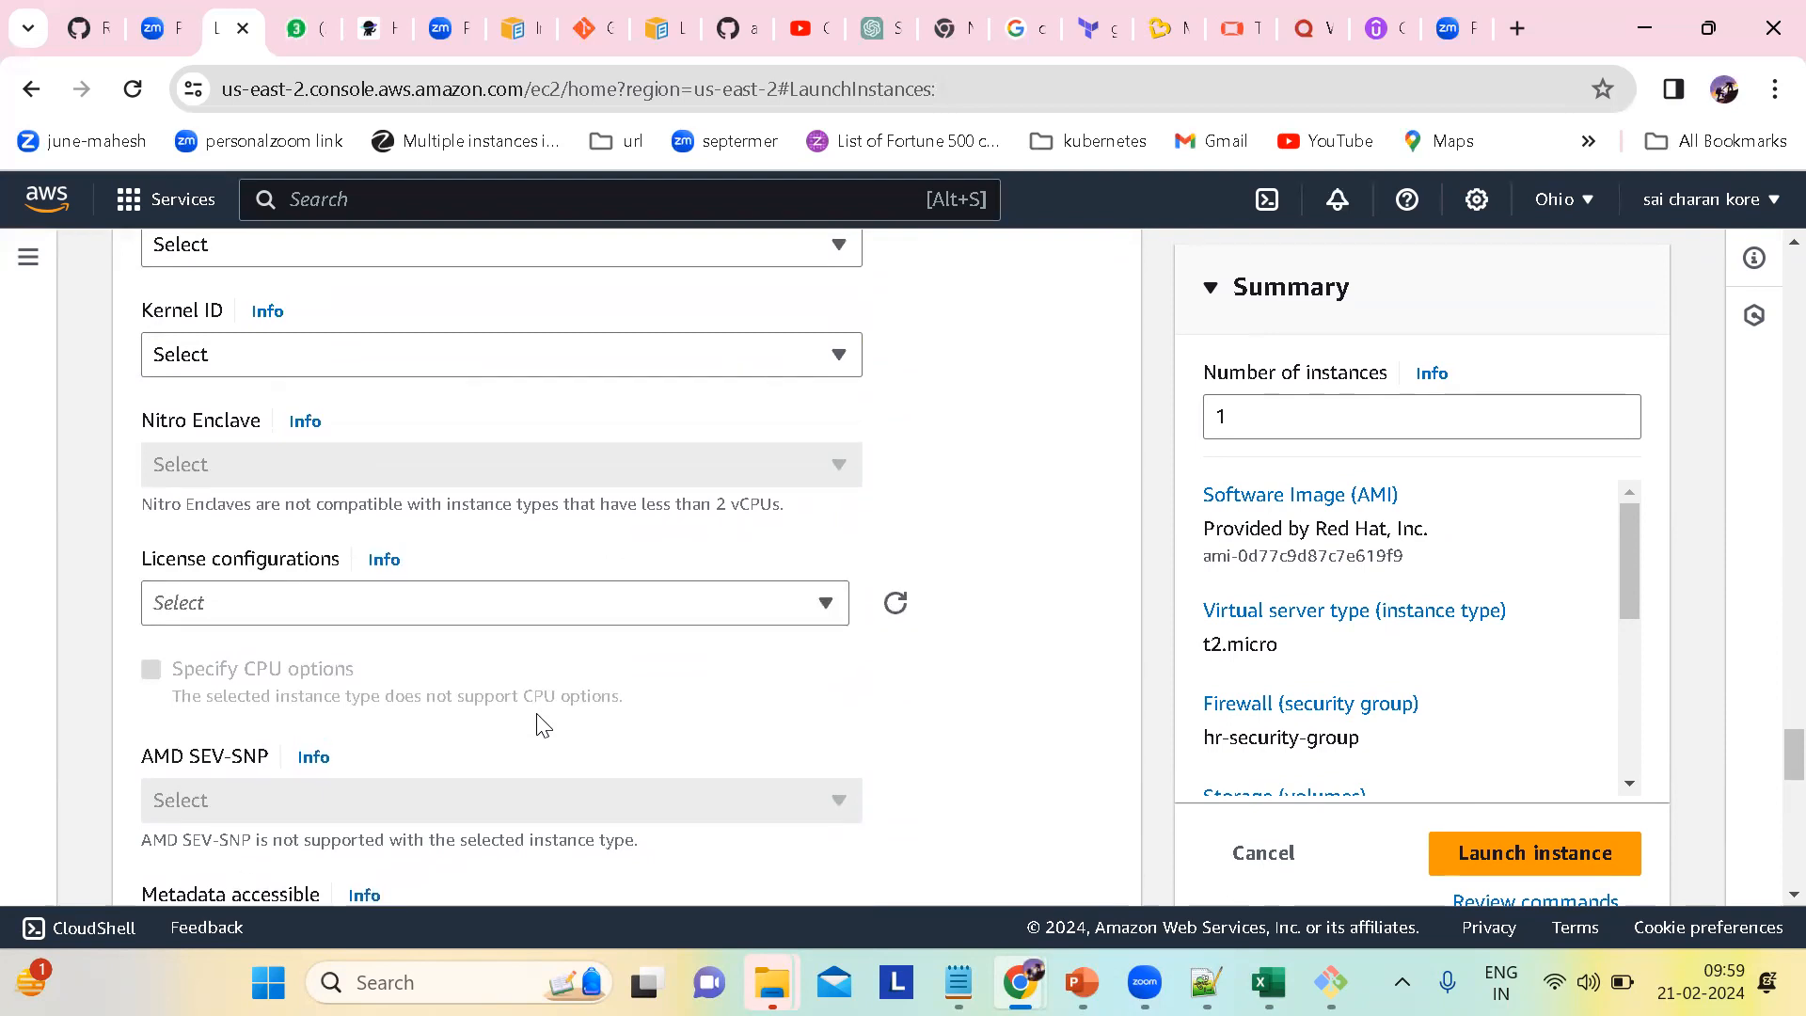
scroll(539, 725, "up", 3)
scroll(543, 726, "up", 5)
scroll(541, 722, "up", 3)
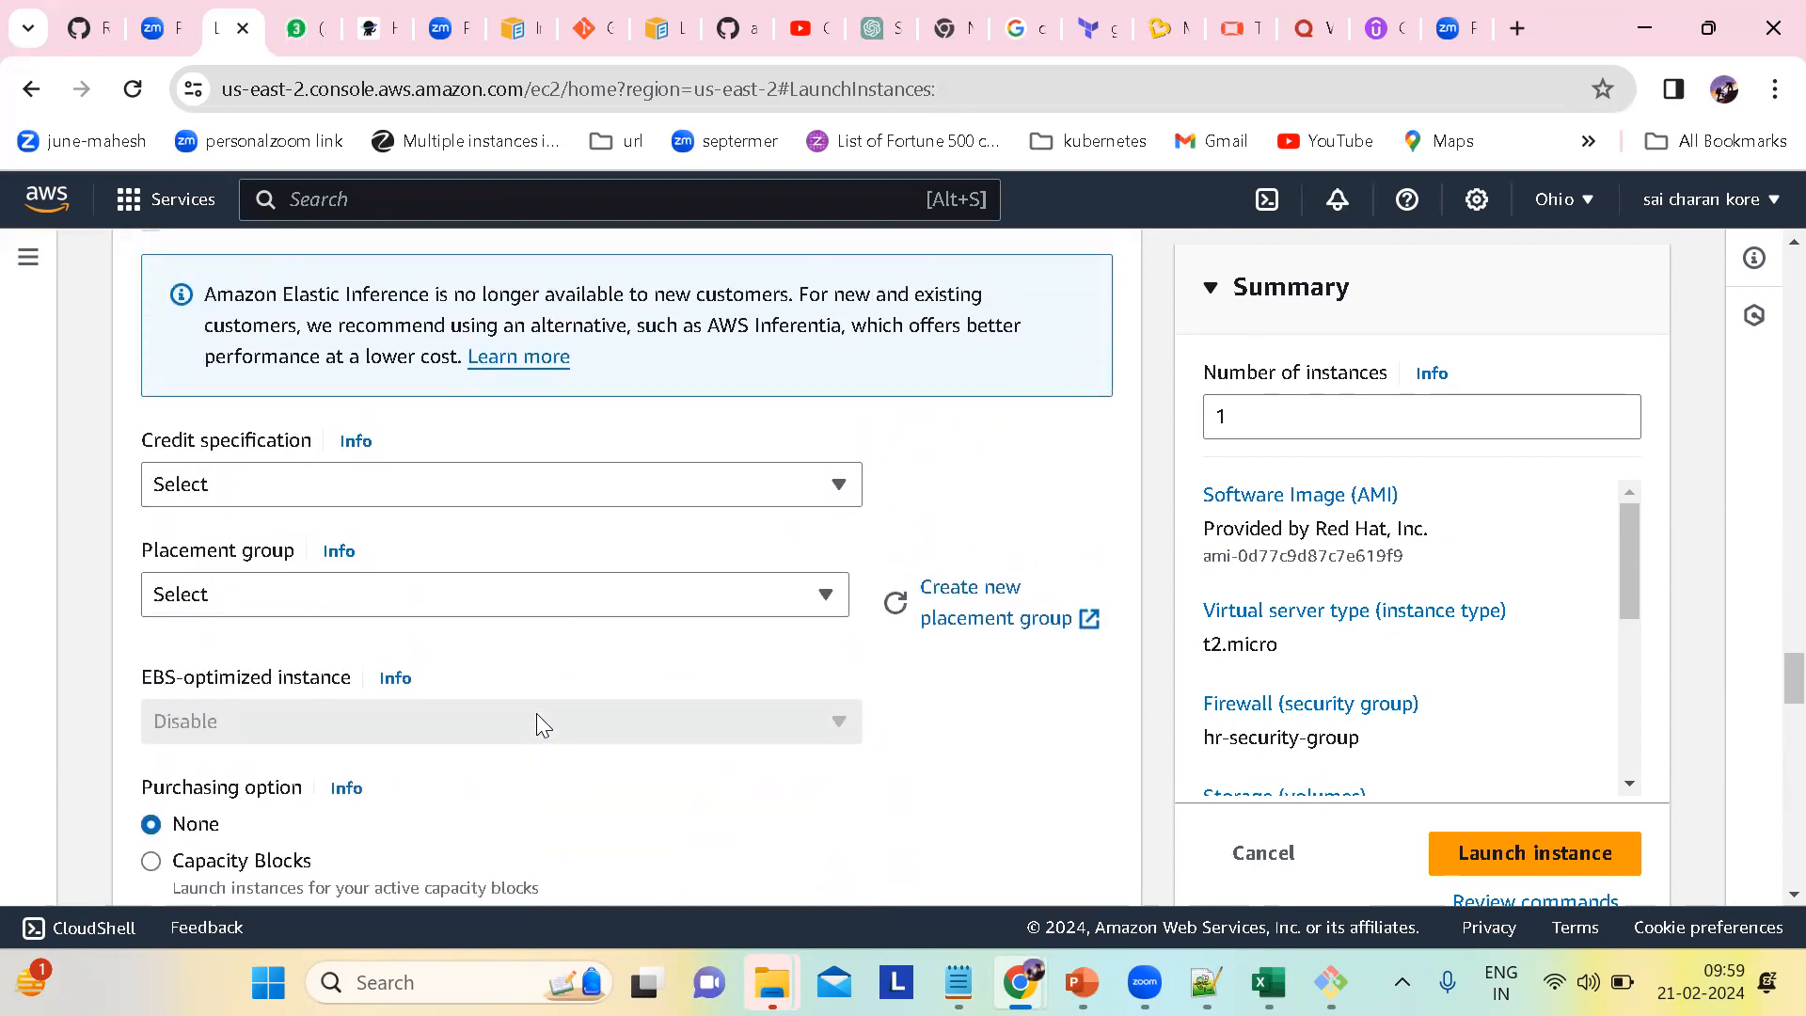
scroll(538, 723, "up", 2)
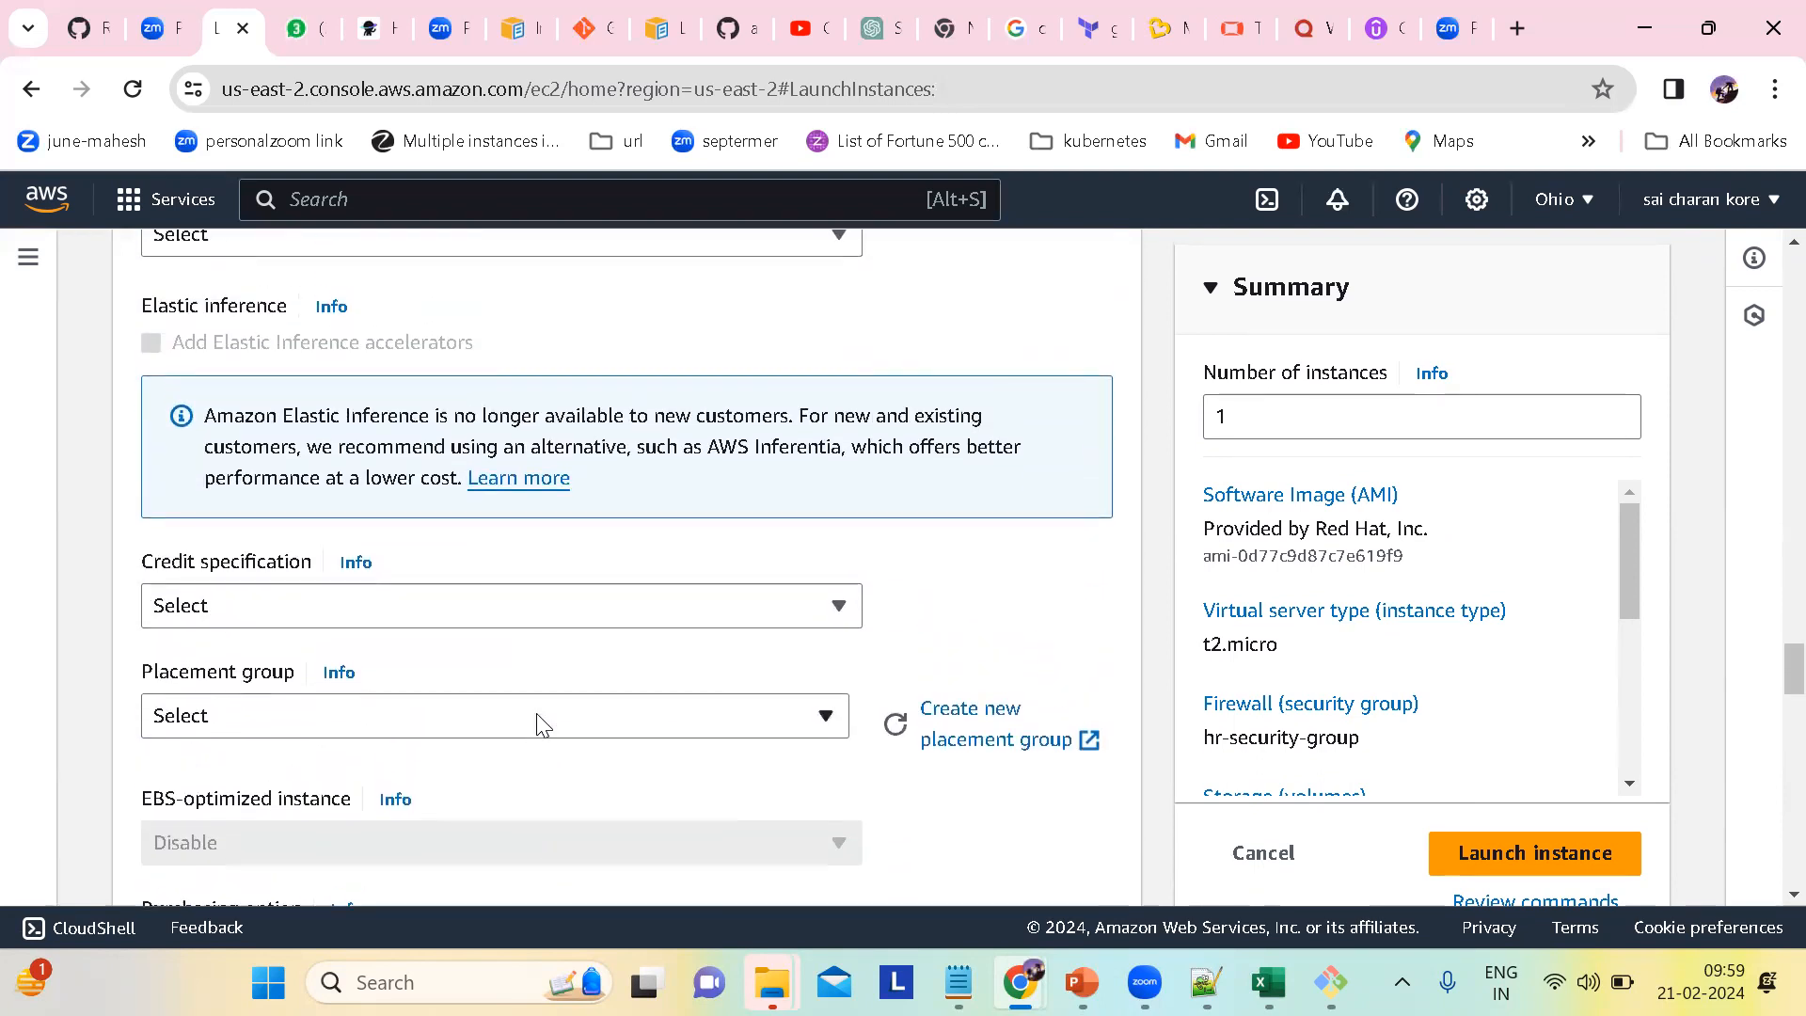
scroll(543, 726, "up", 1)
scroll(541, 724, "up", 3)
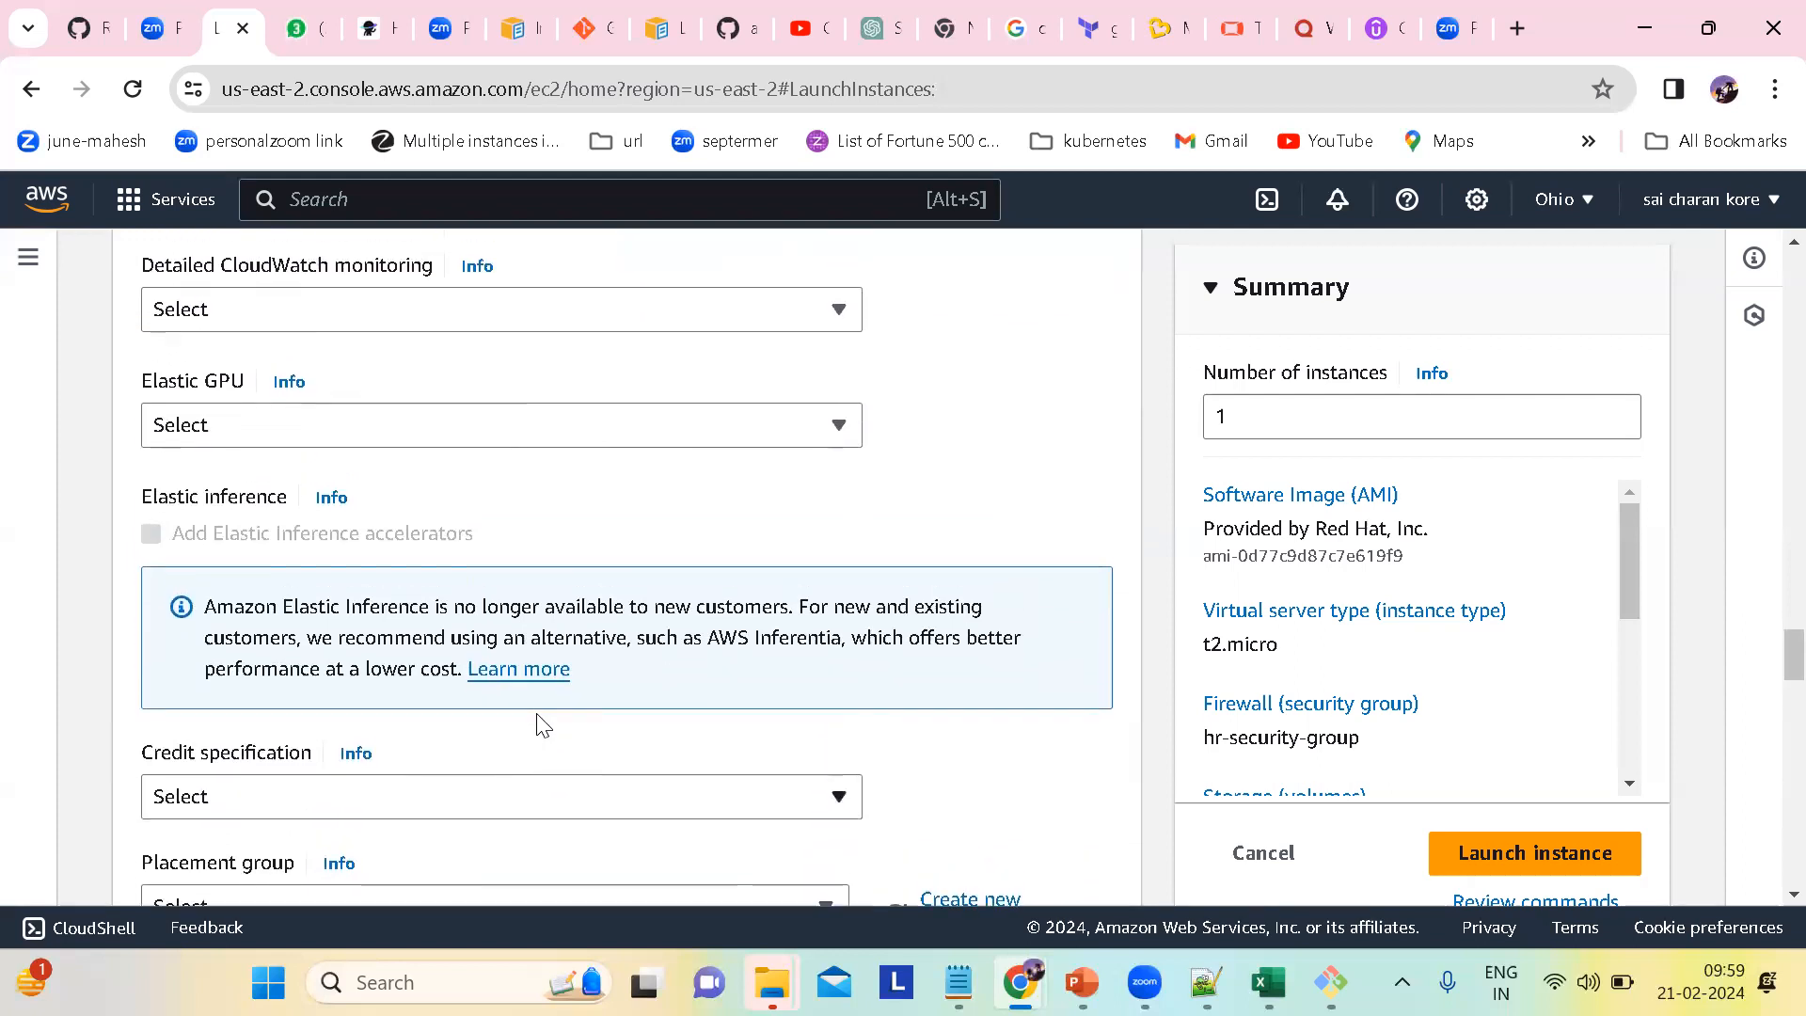
scroll(543, 725, "up", 3)
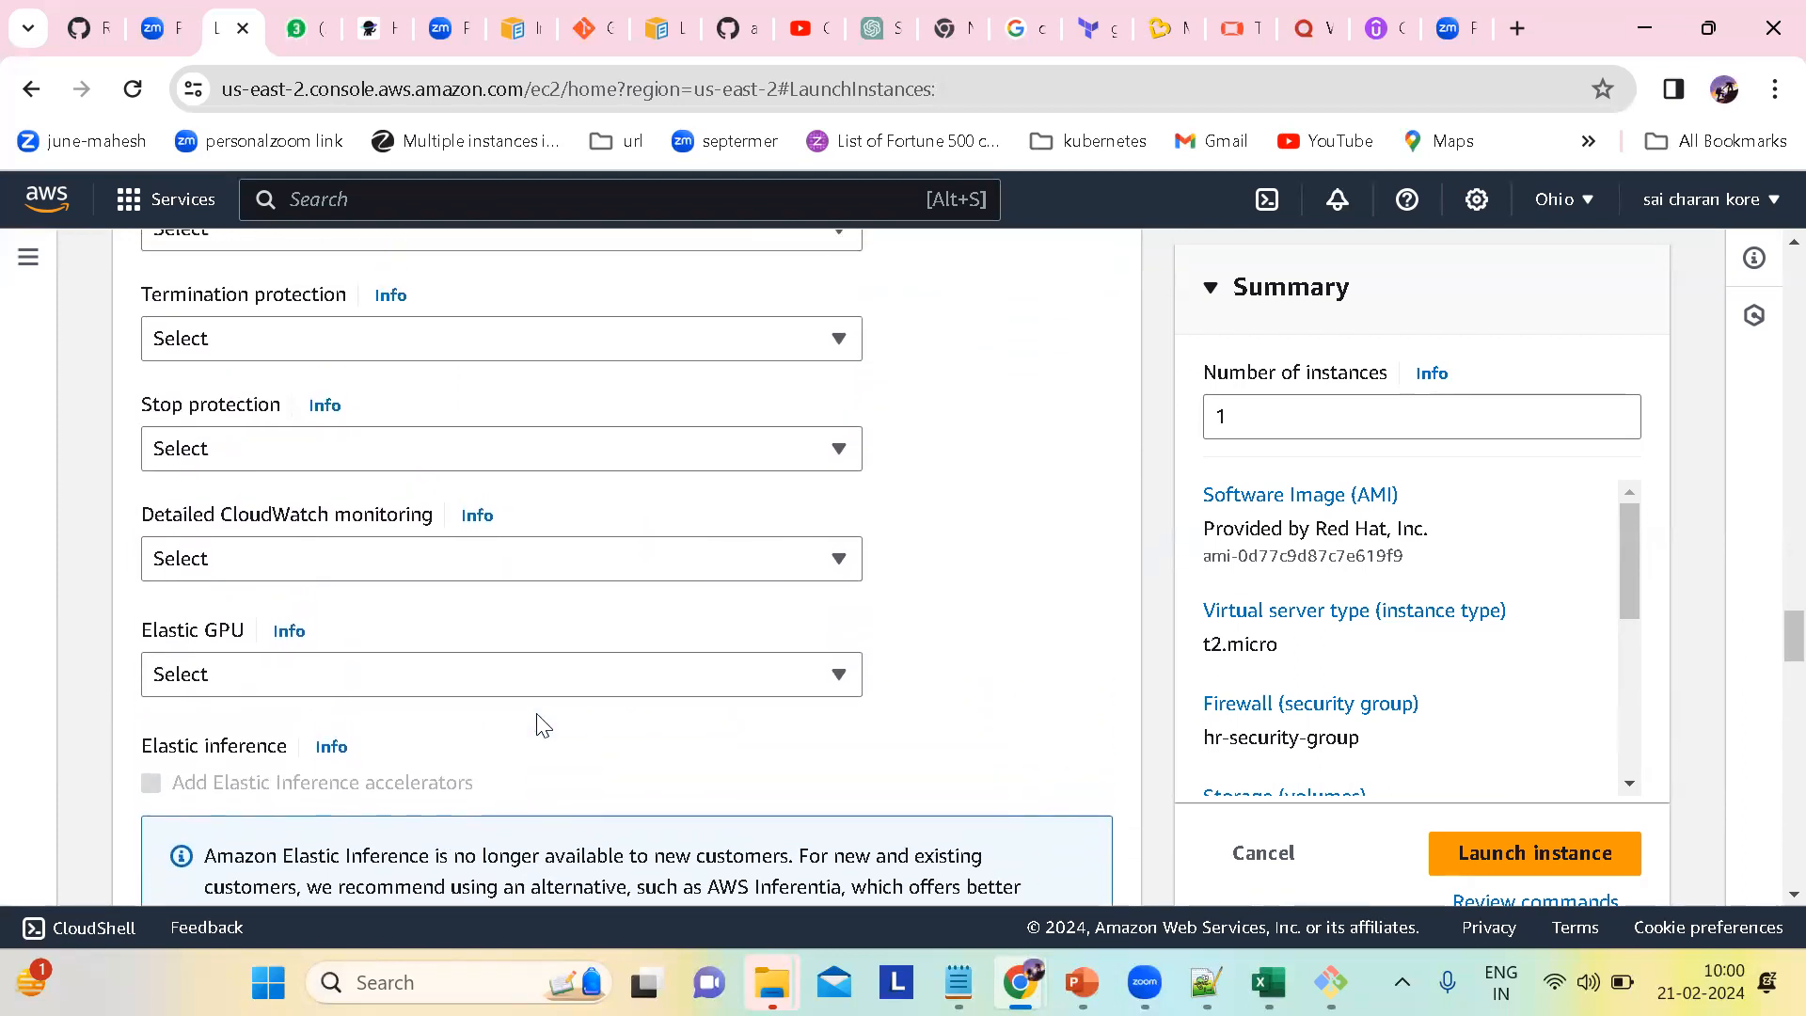
scroll(543, 724, "up", 3)
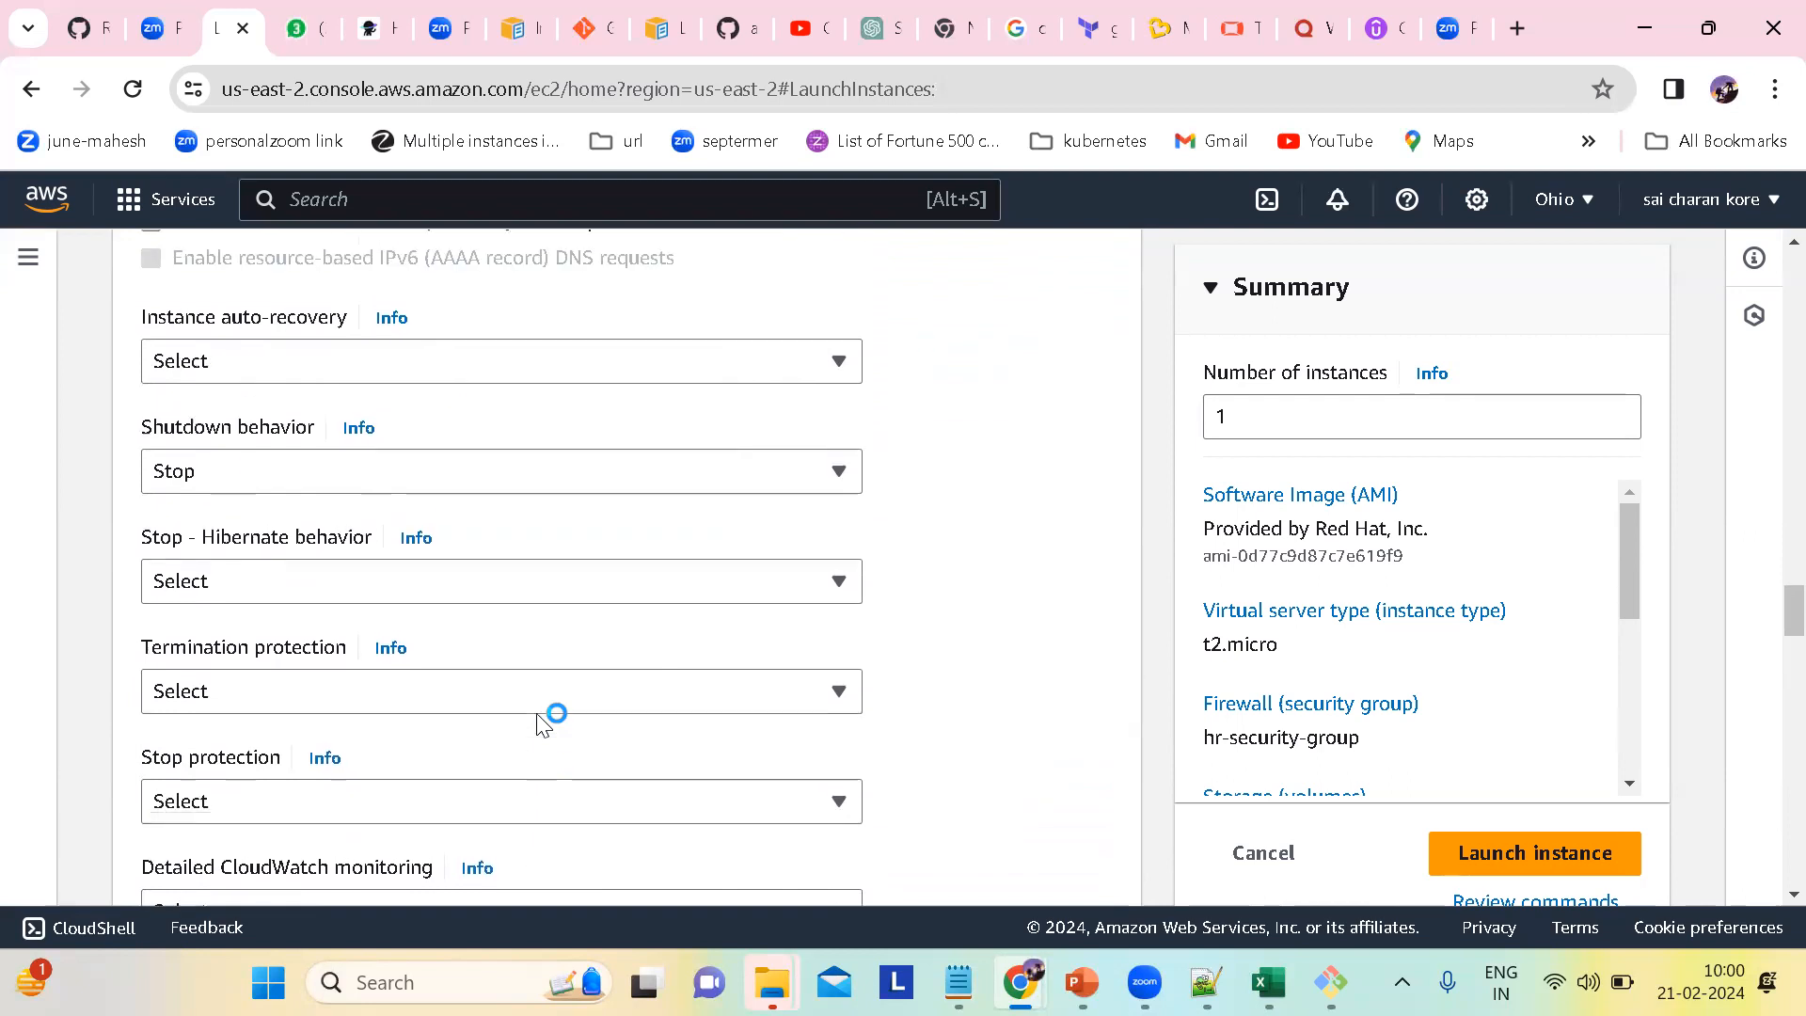
scroll(543, 724, "up", 3)
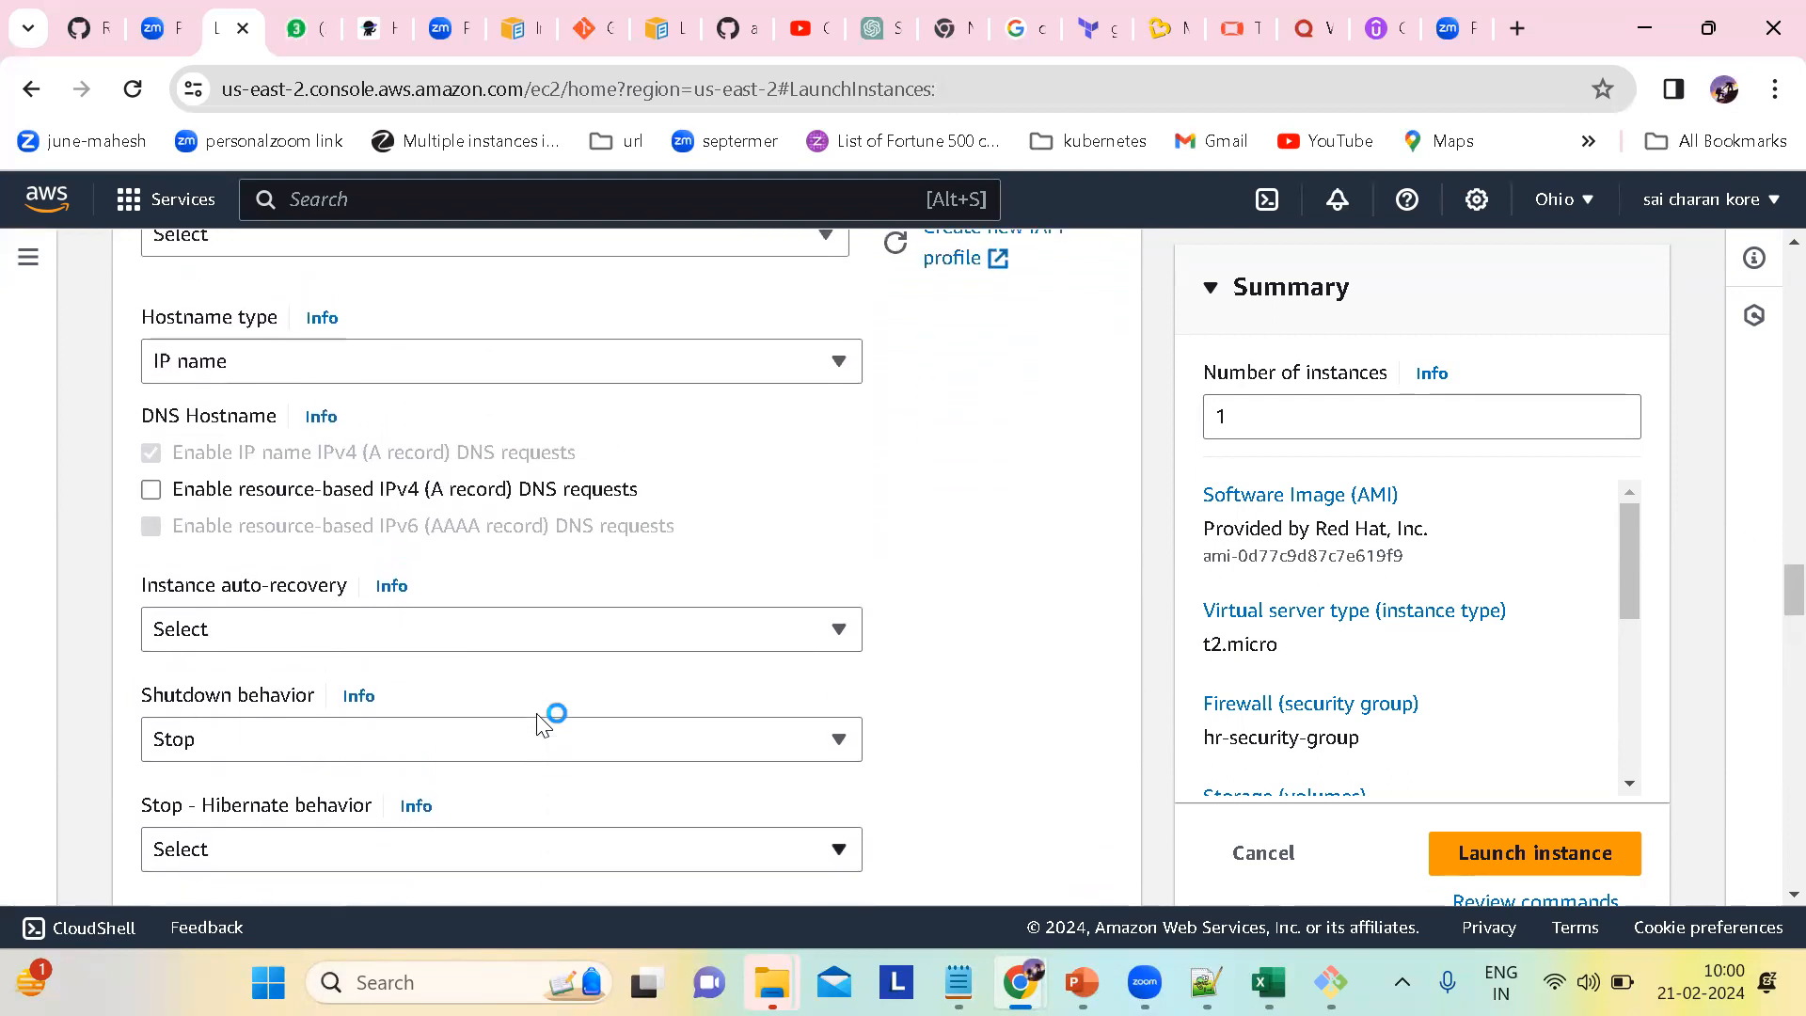
Step: Set the IAM instance profile in the advanced details to feb-ec2-role
scroll(543, 724, "up", 1)
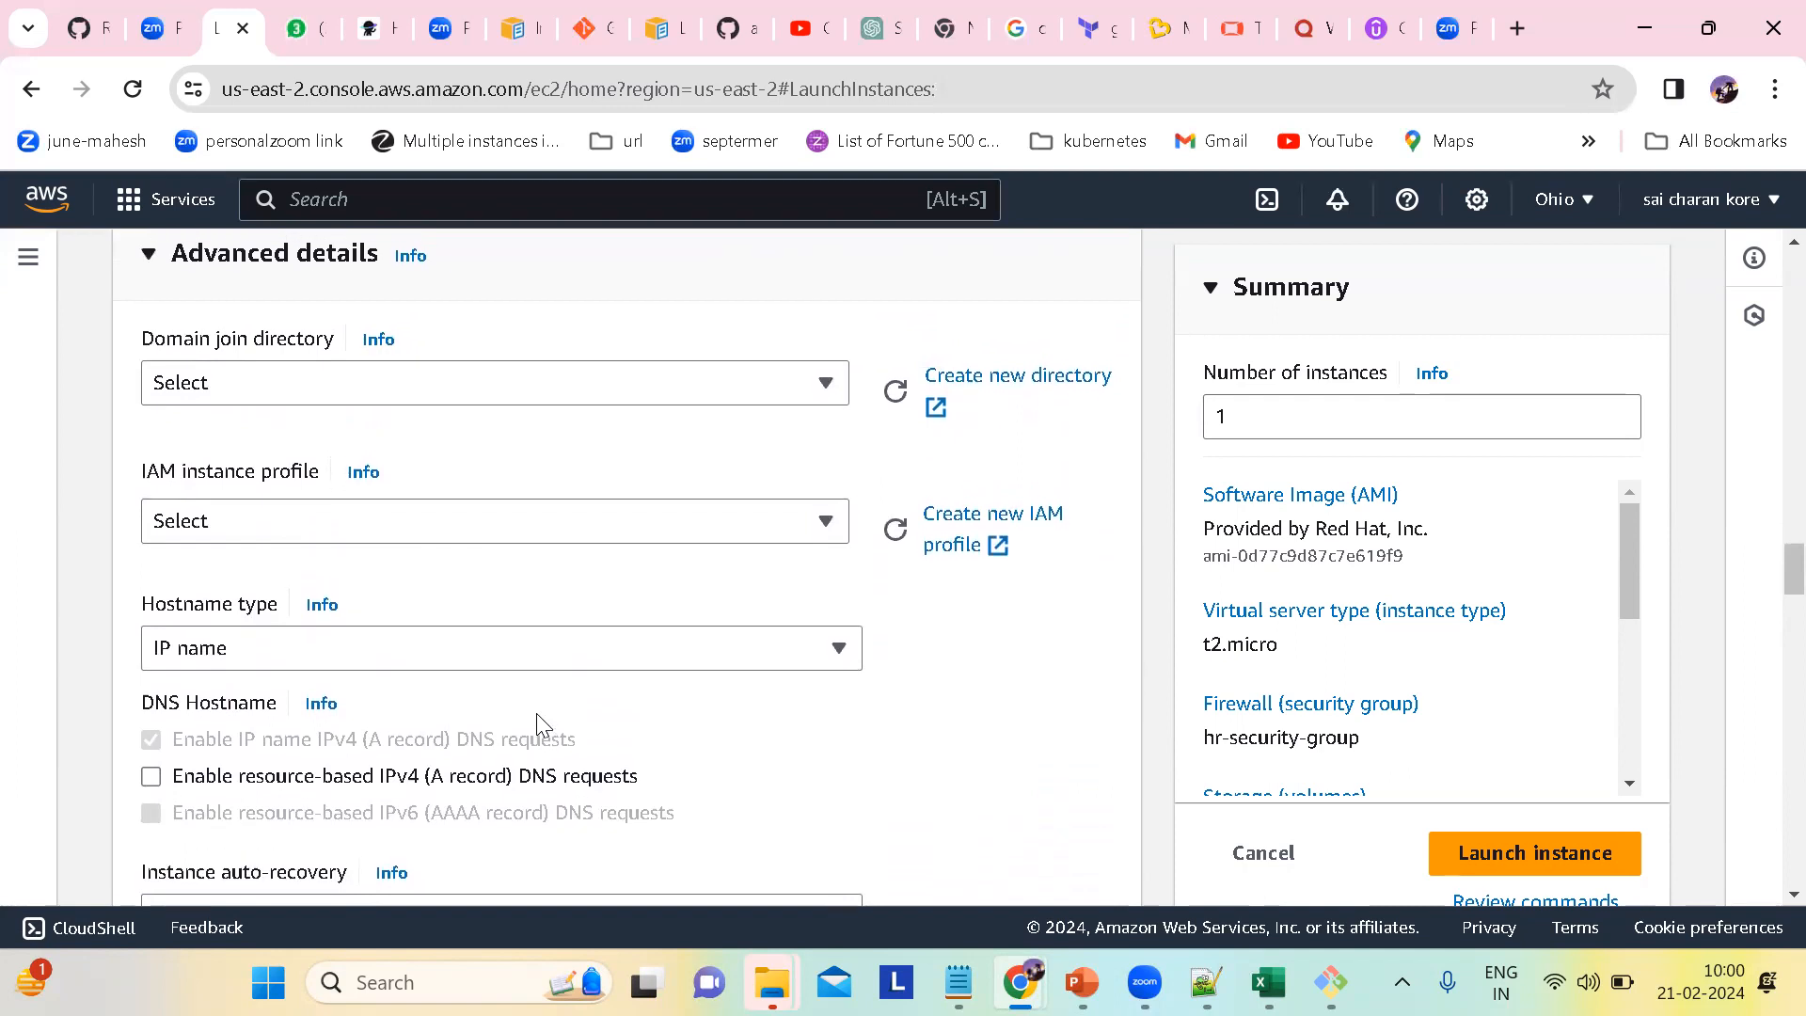
scroll(541, 730, "up", 1)
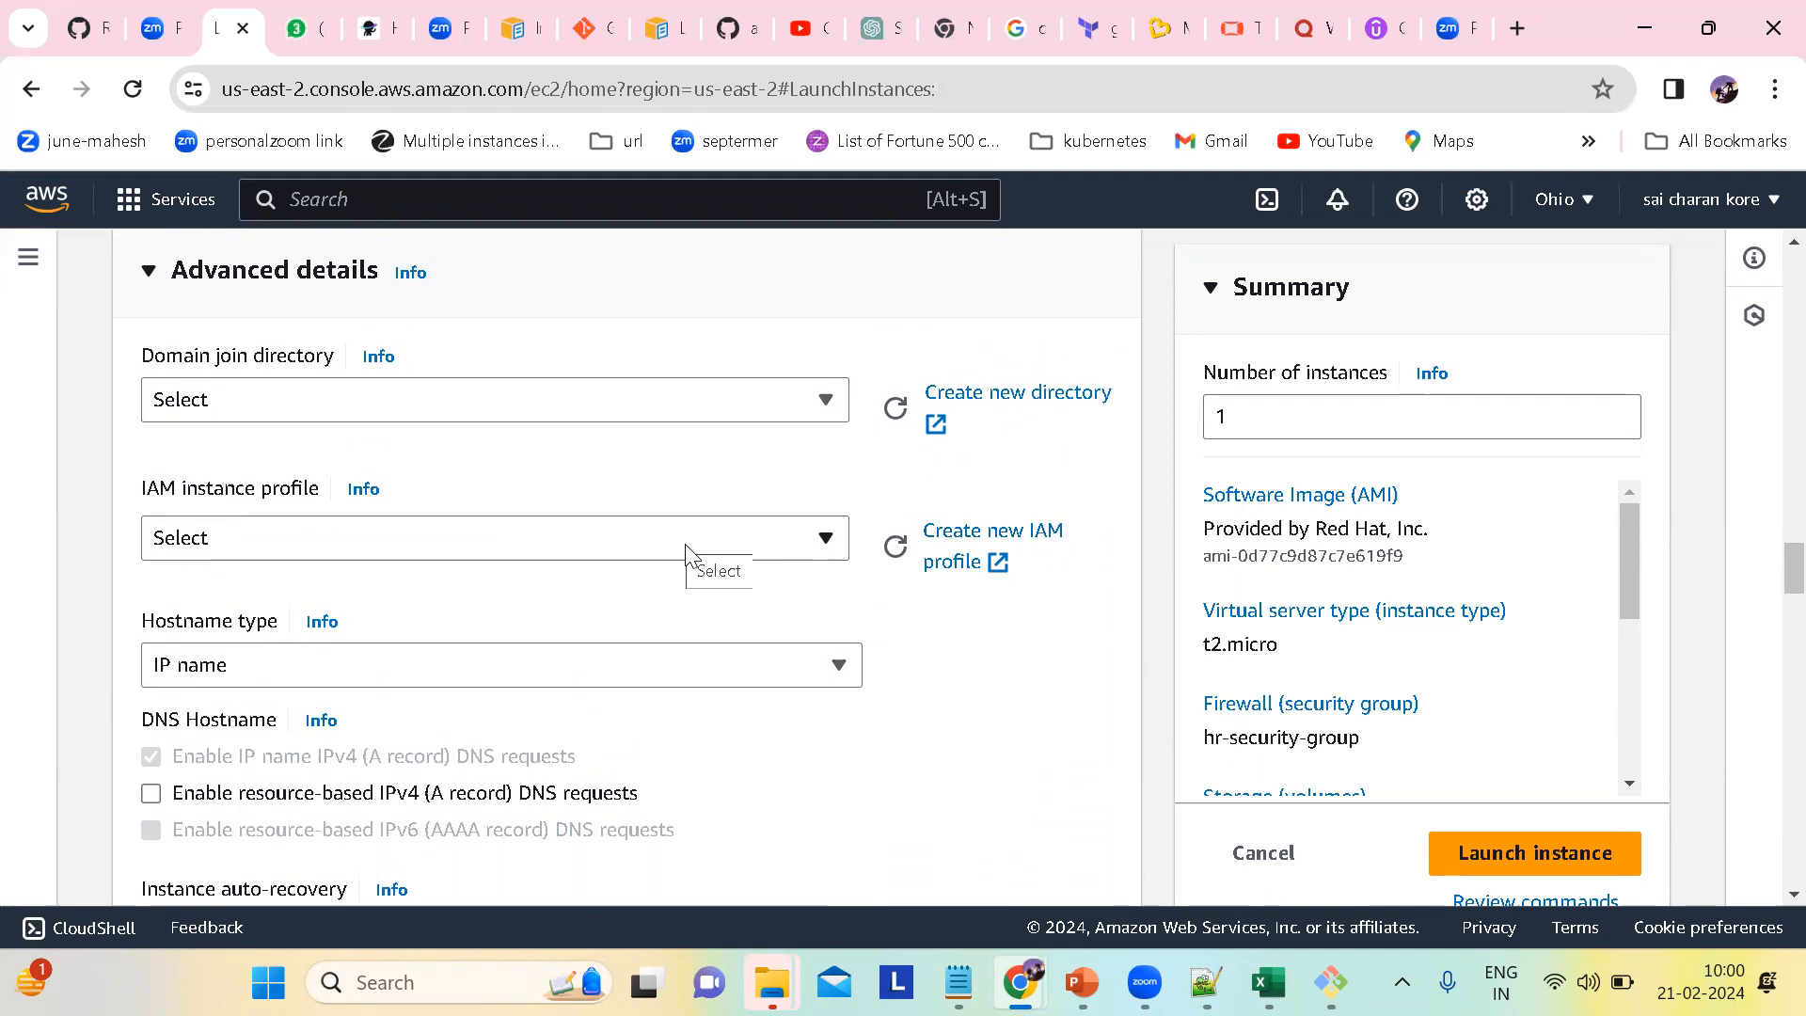
scroll(380, 458, "up", 1)
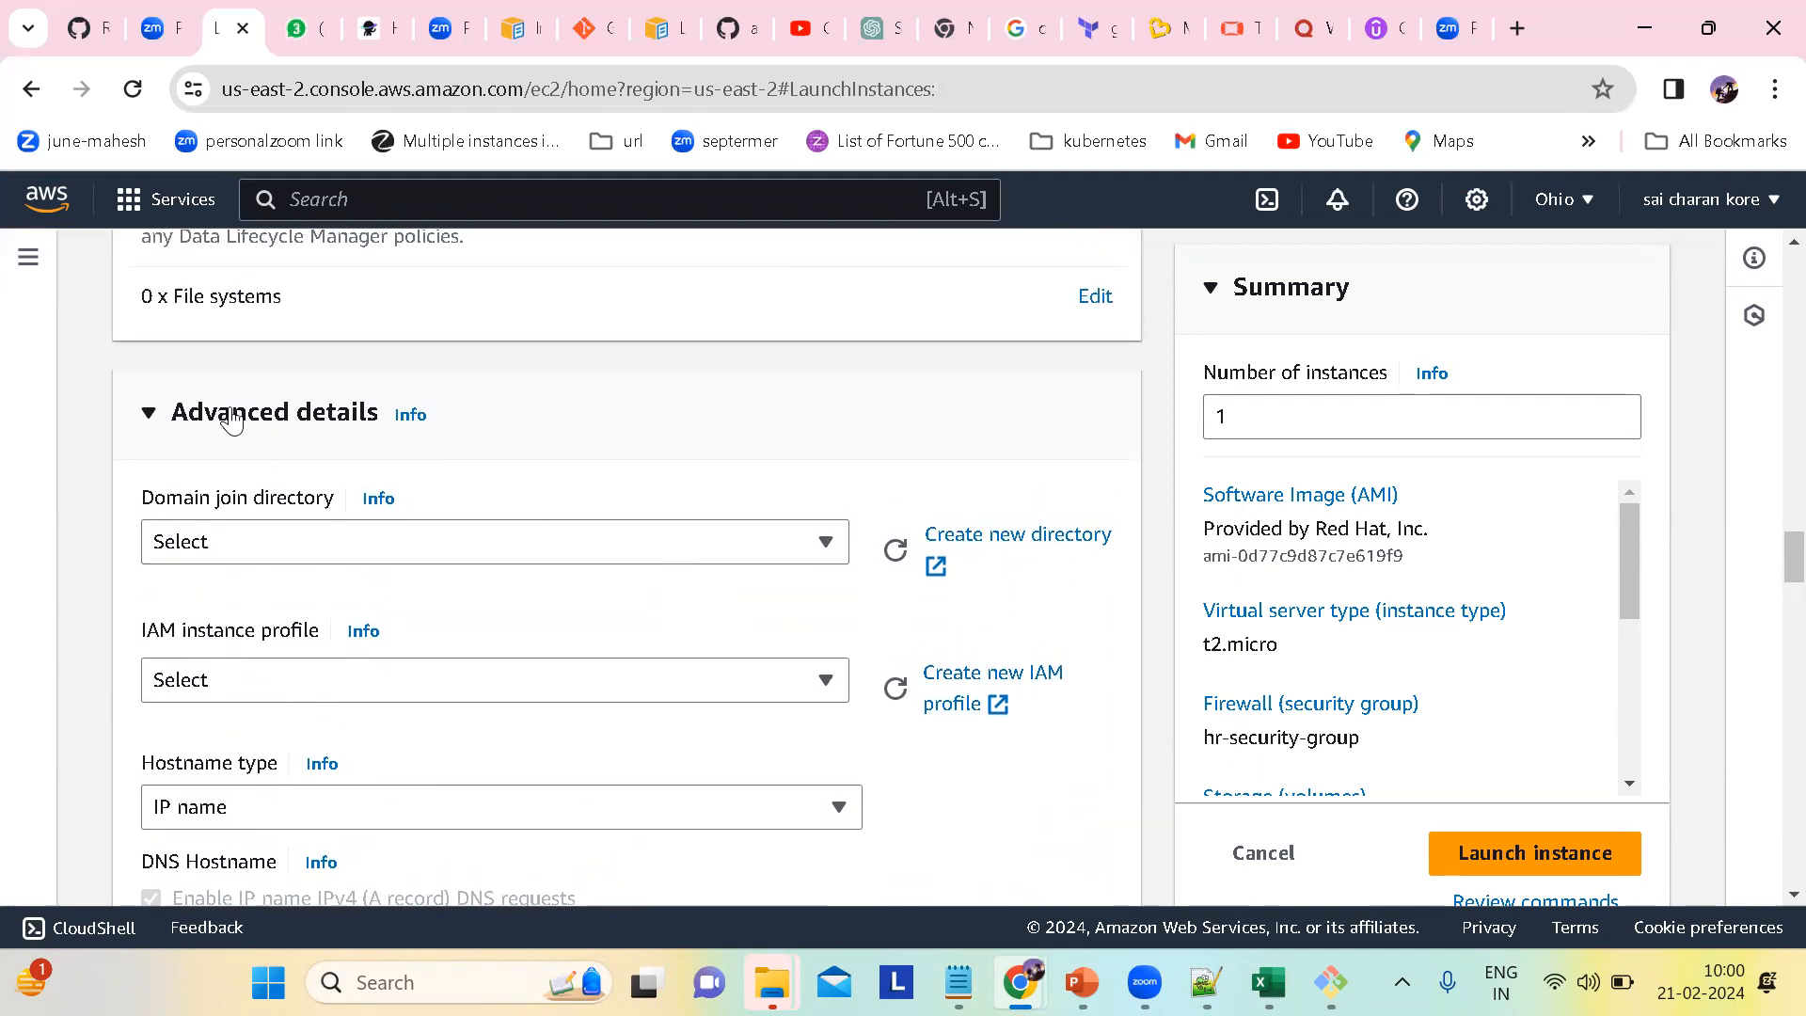
scroll(455, 556, "down", 1)
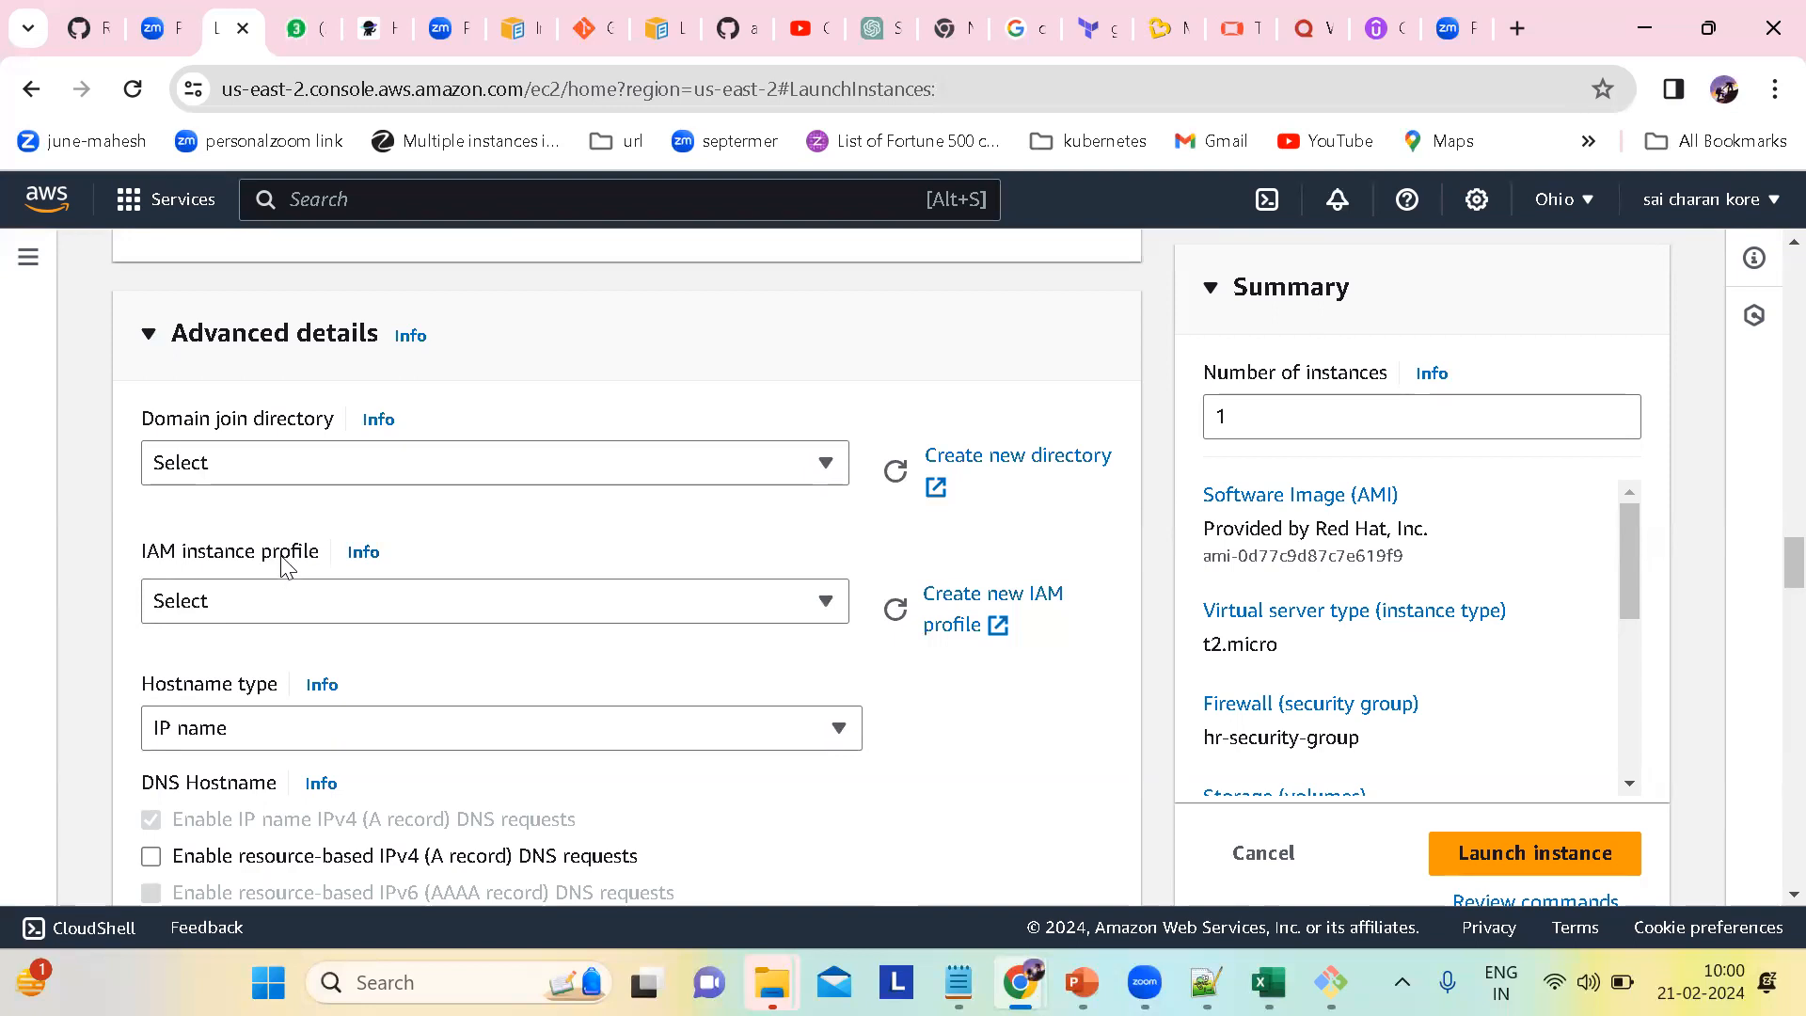
scroll(380, 583, "down", 1)
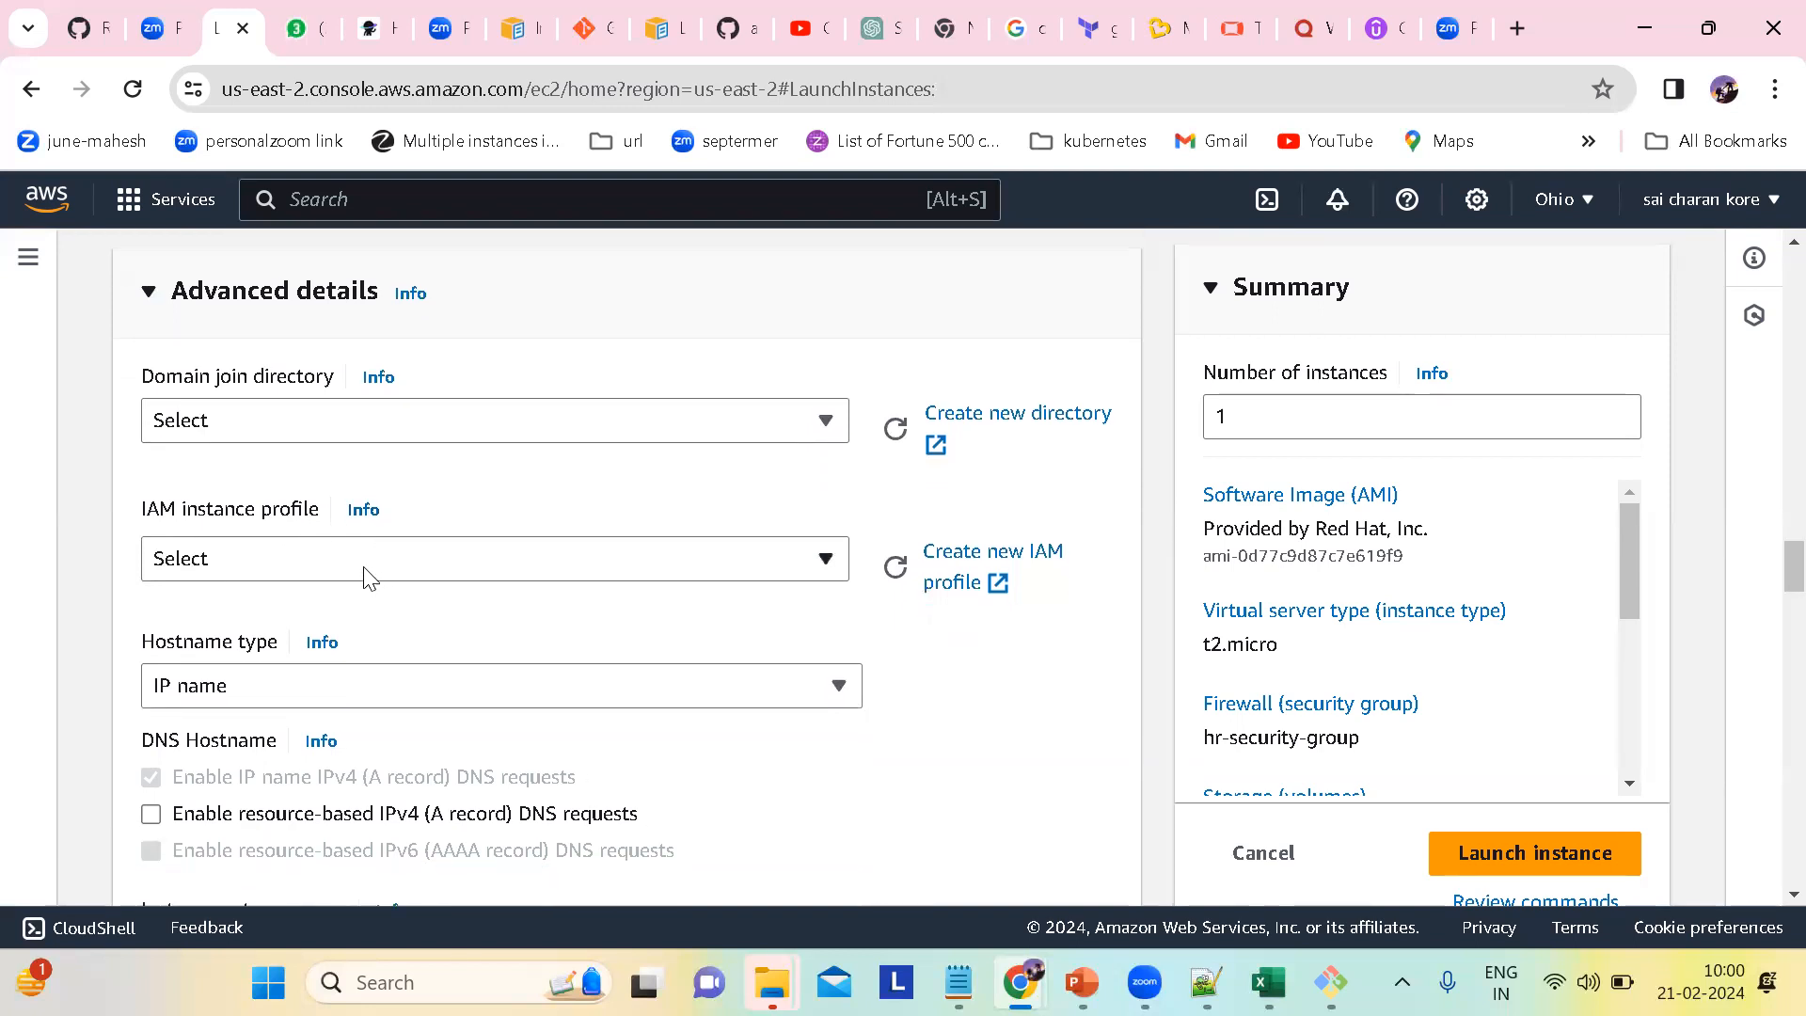
left_click(548, 570)
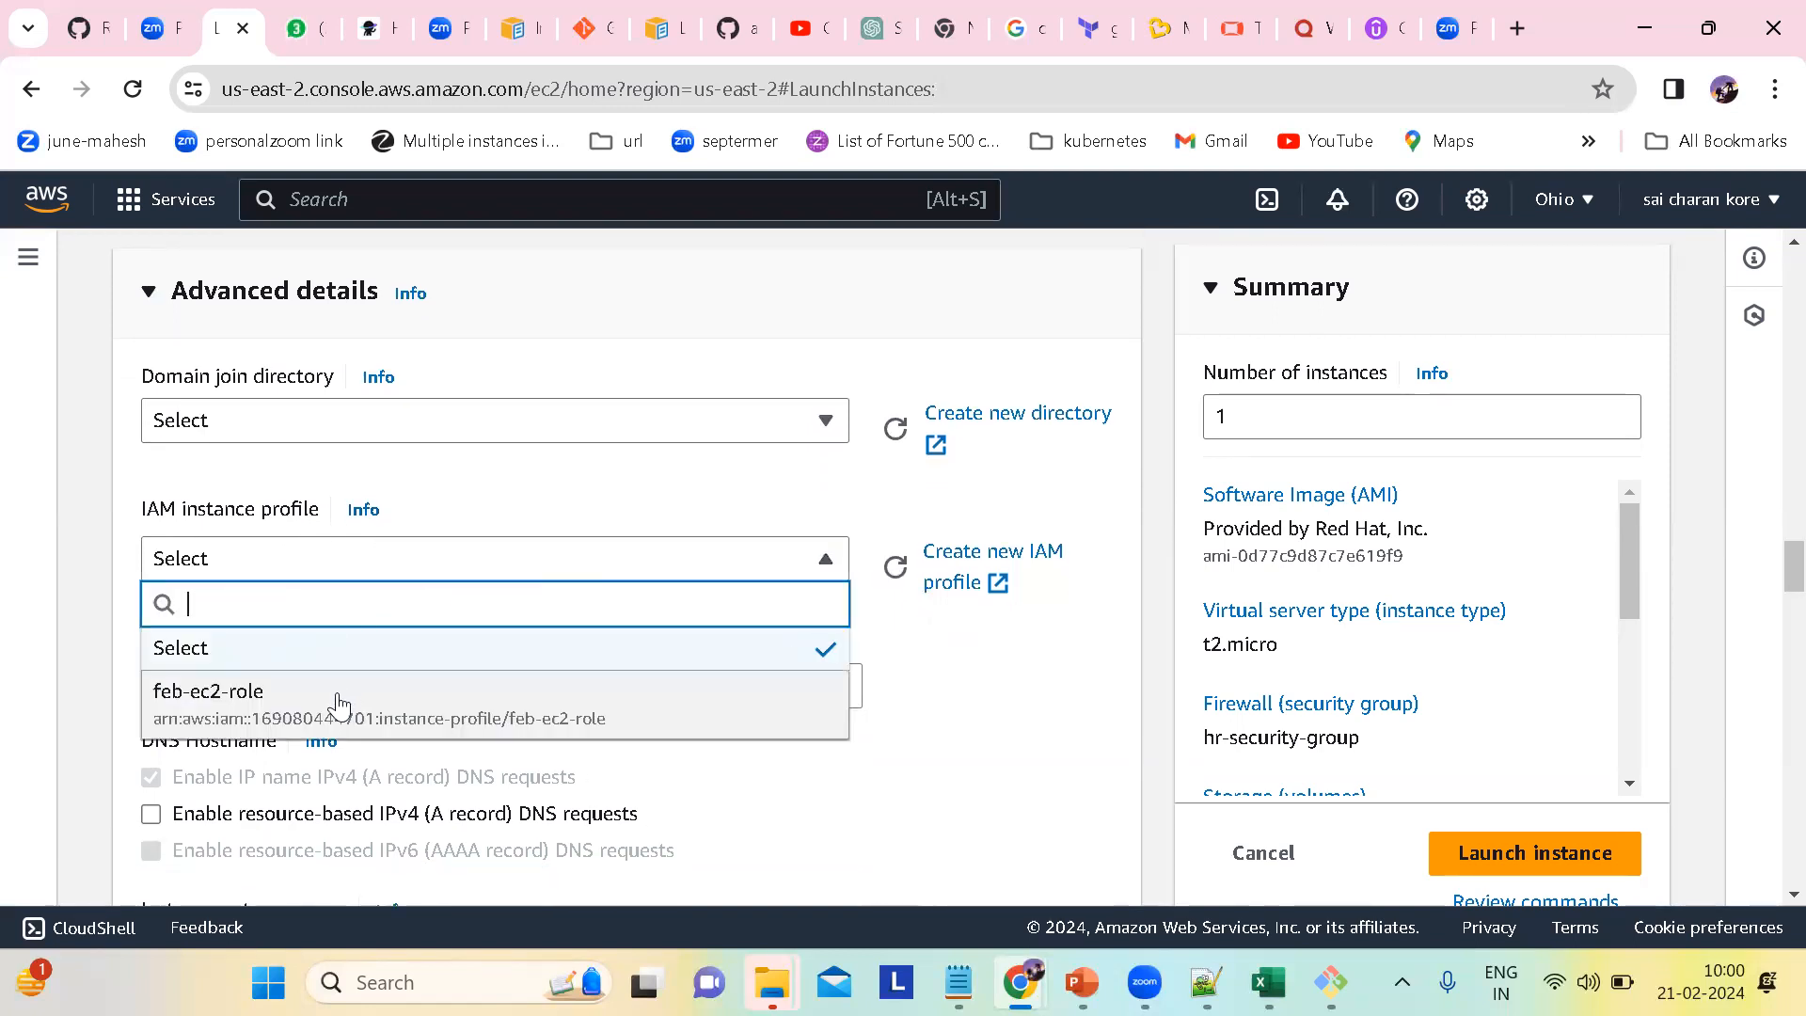
left_click(228, 717)
Step: Launch one instance with the configured settings, leaving the user data empty
scroll(636, 738, "down", 3)
scroll(636, 739, "down", 17)
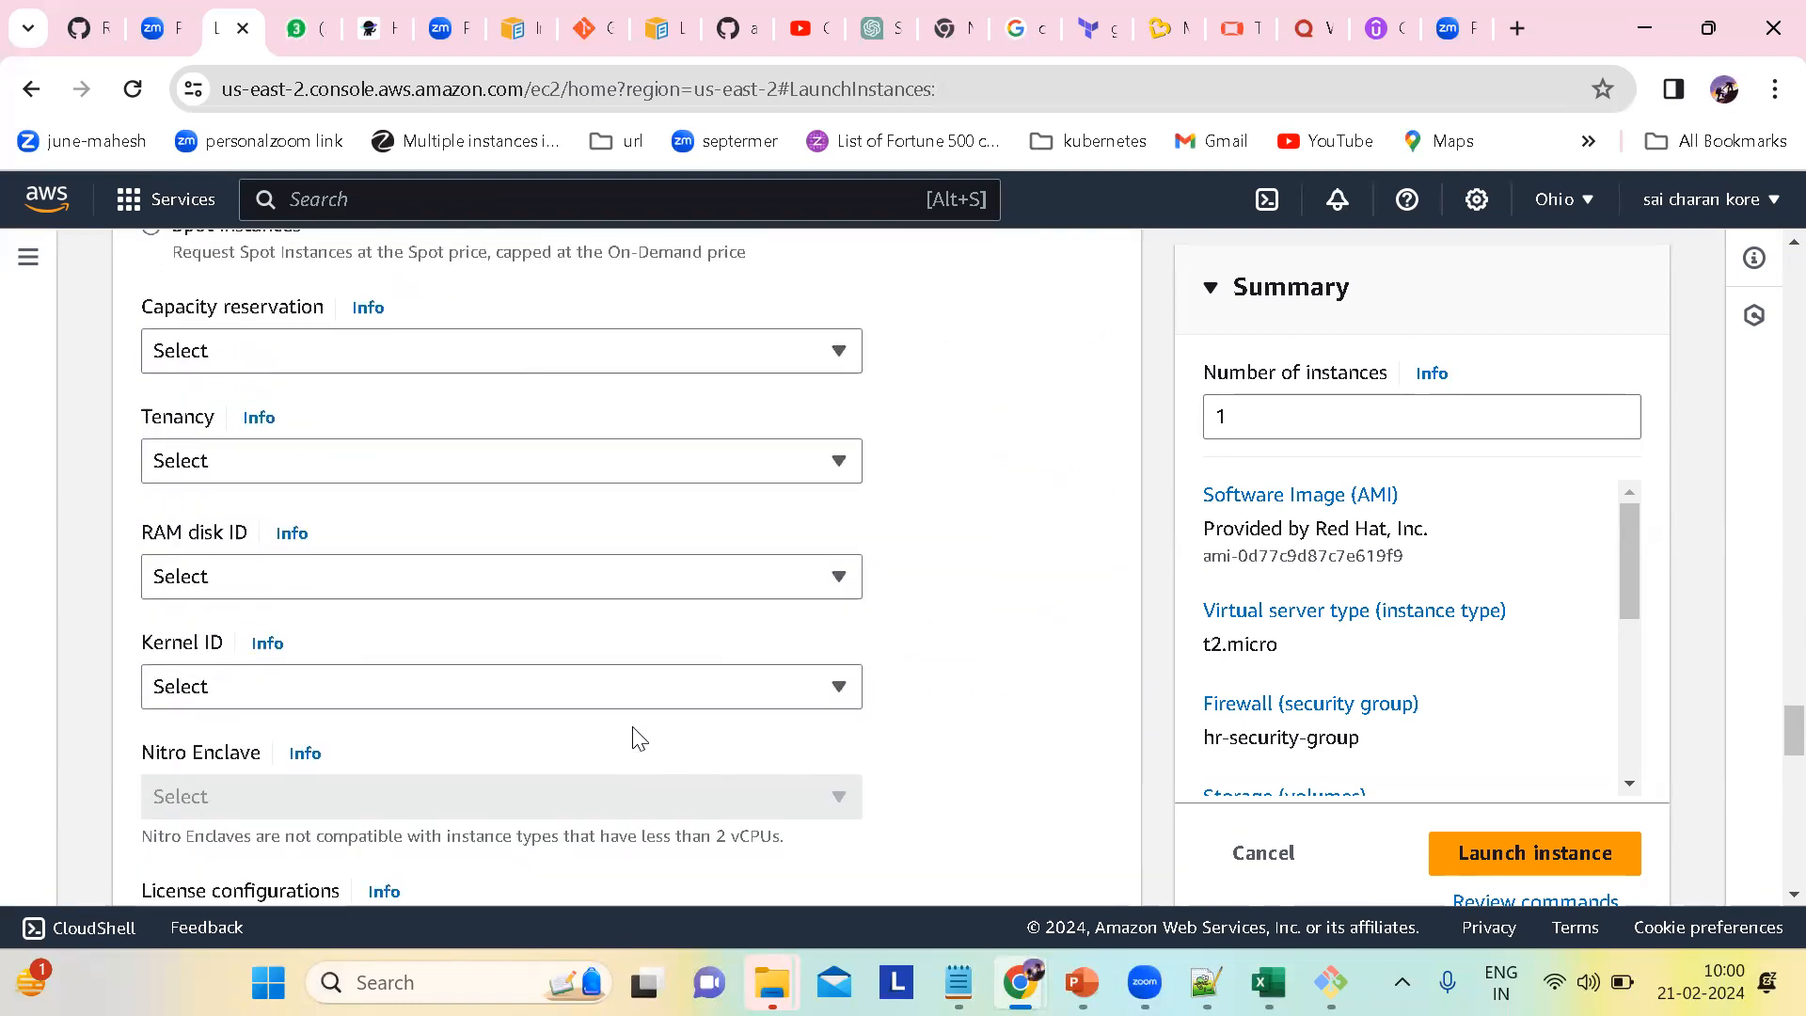
scroll(636, 739, "down", 20)
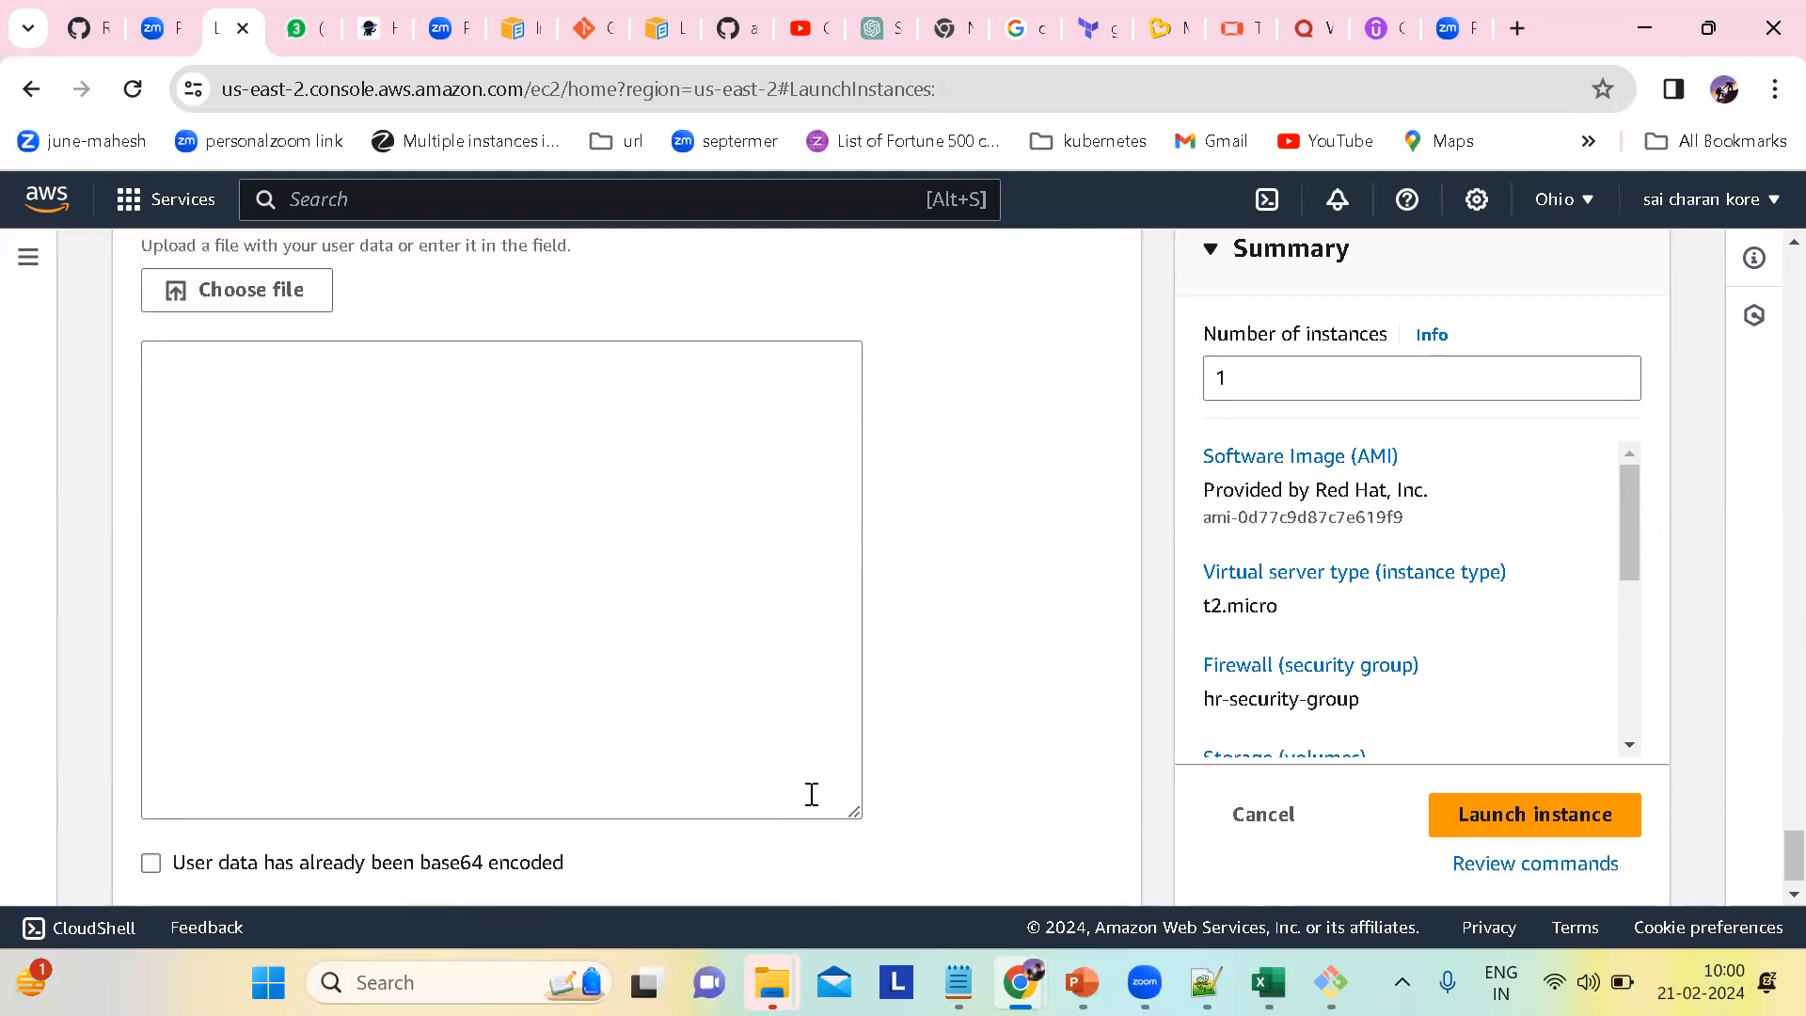
scroll(812, 795, "down", 1)
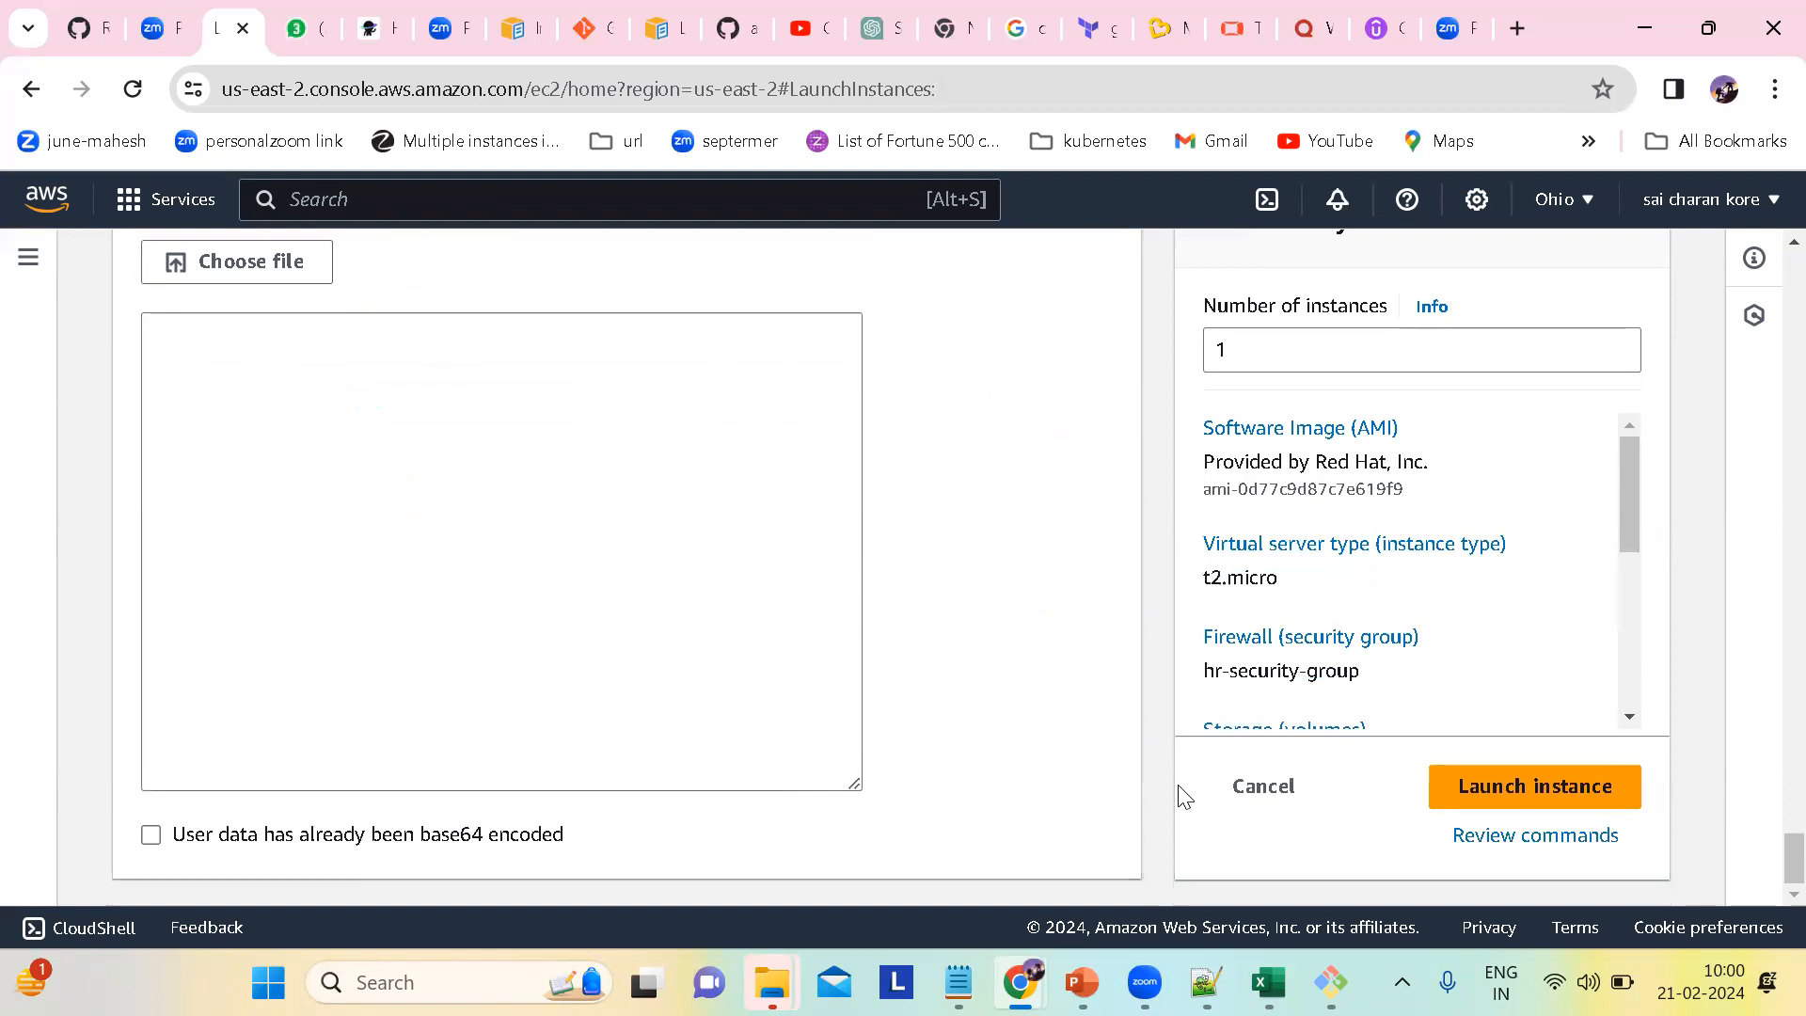
left_click(1506, 796)
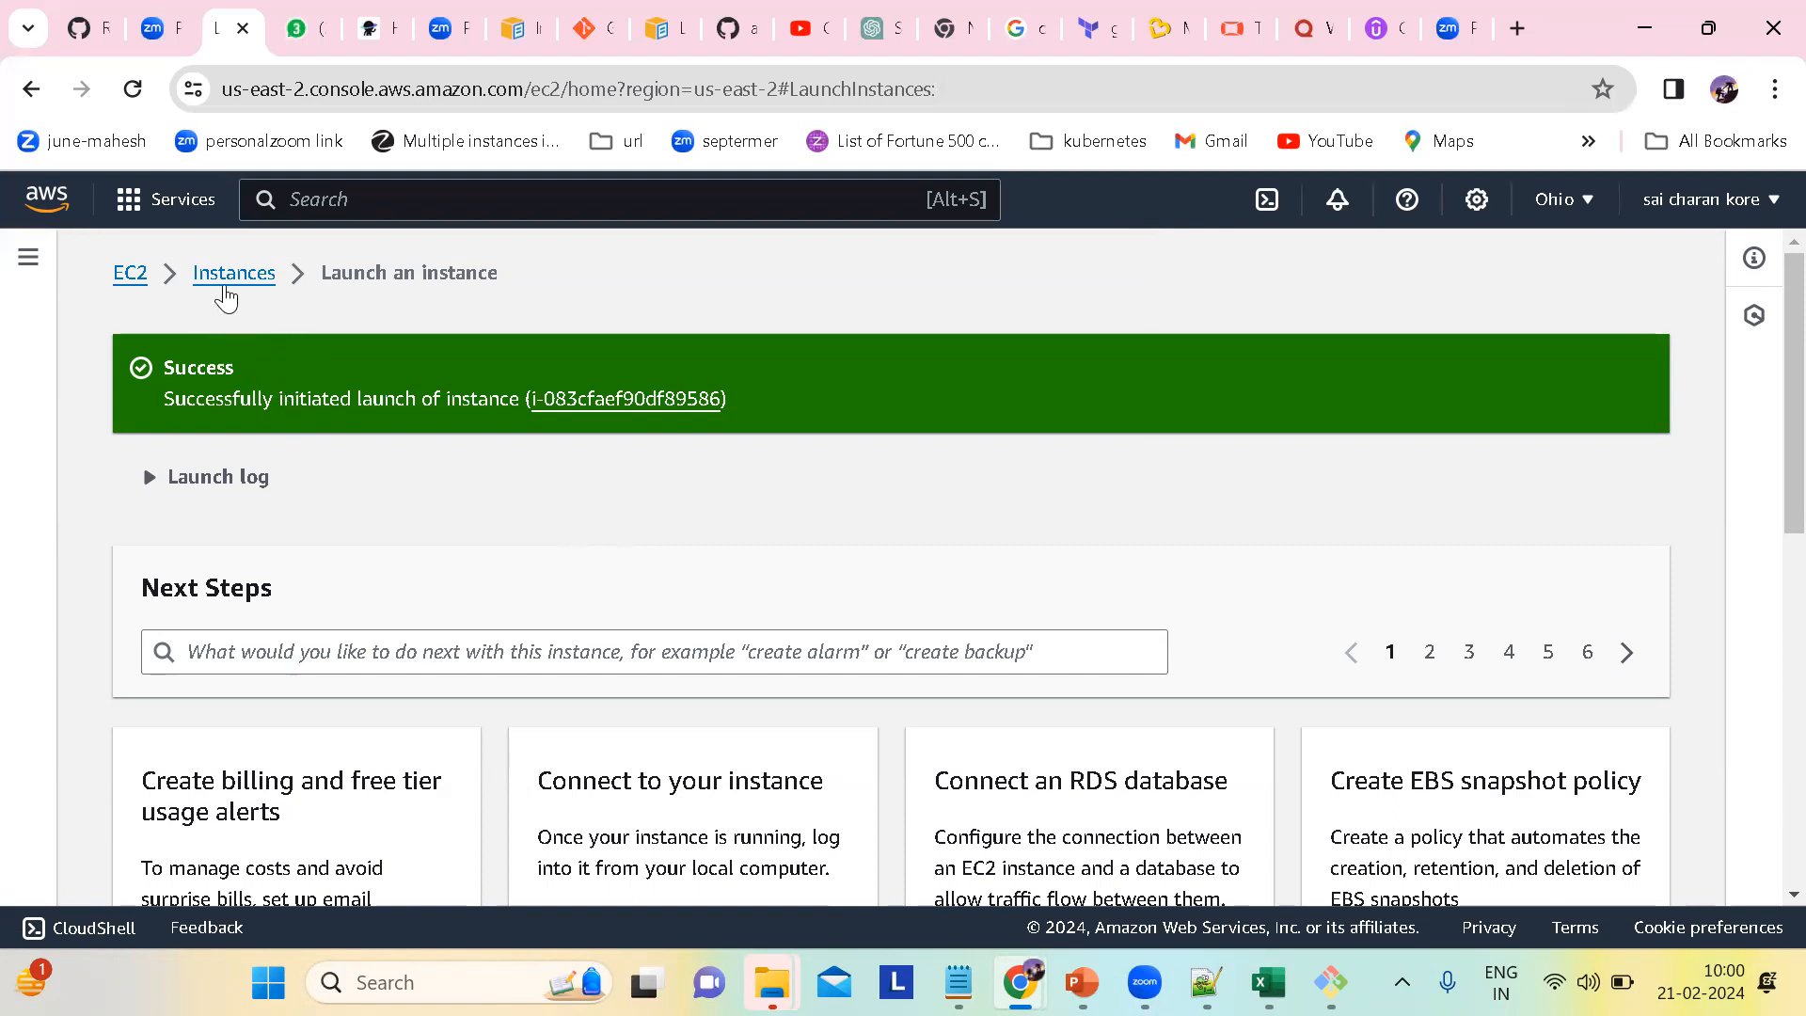
Step: Open the EC2 instances list and refresh it to check the state of server-with-role
left_click(229, 280)
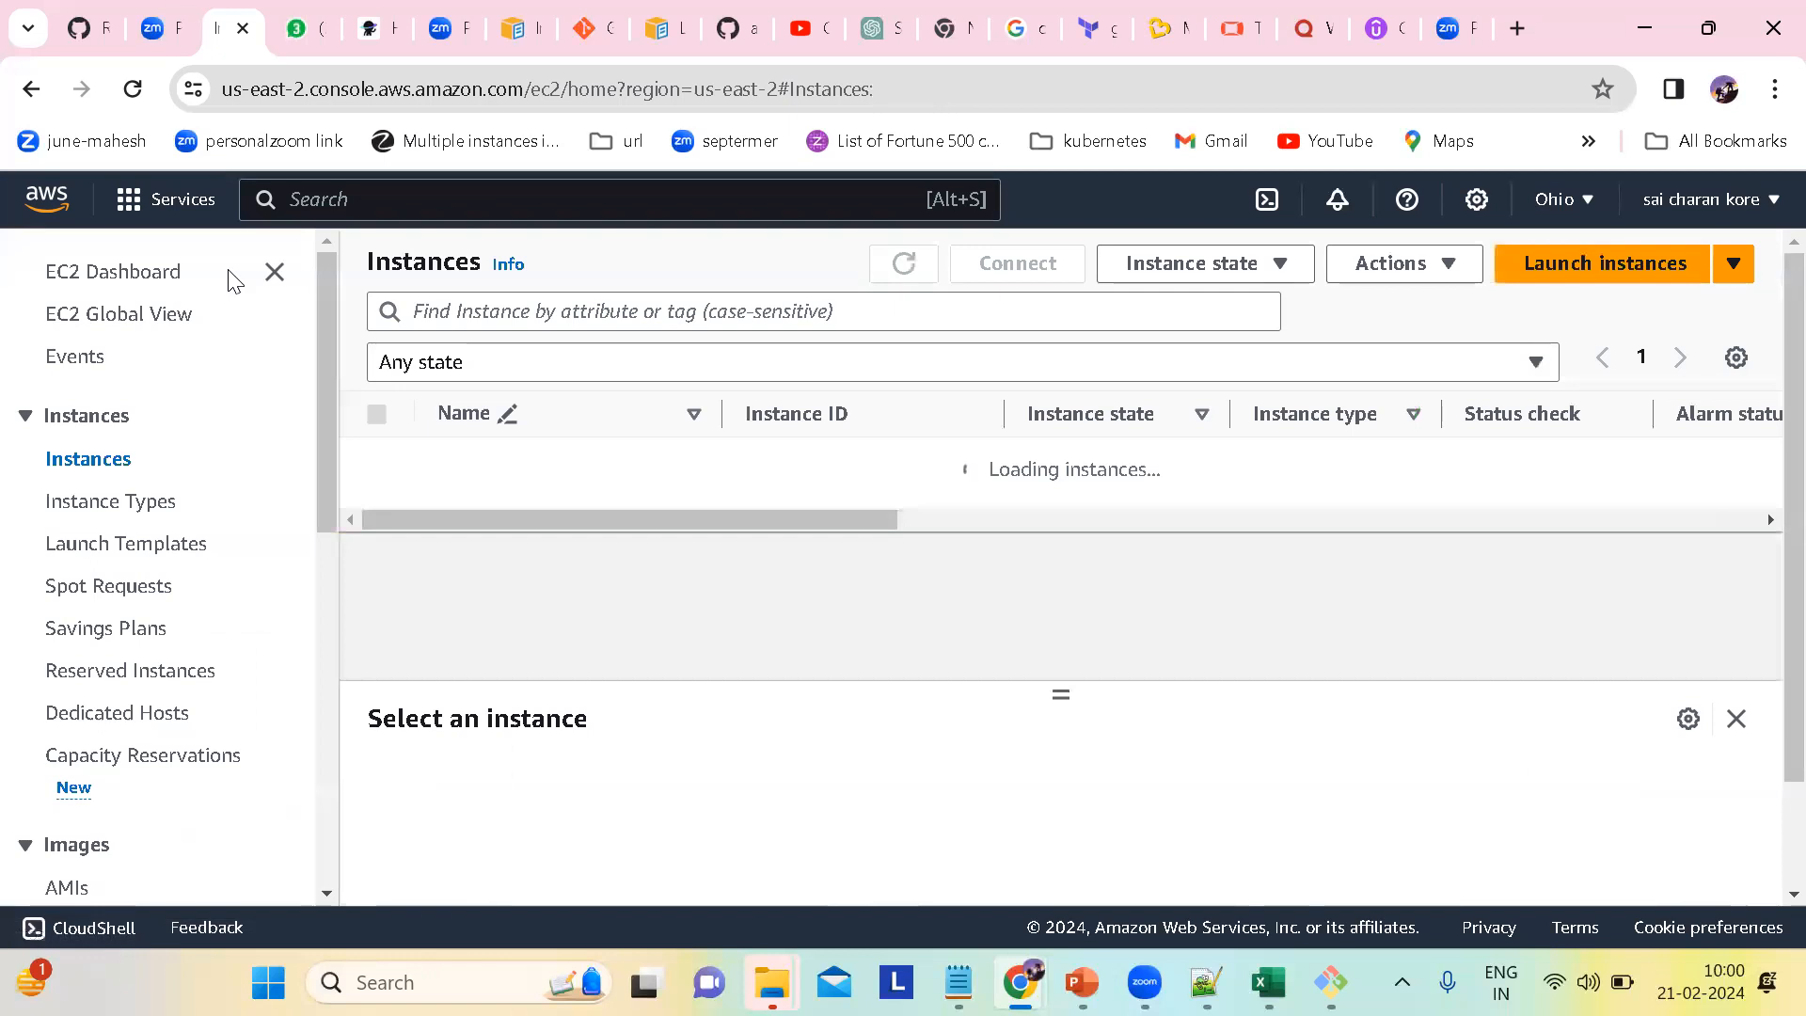
left_click(904, 264)
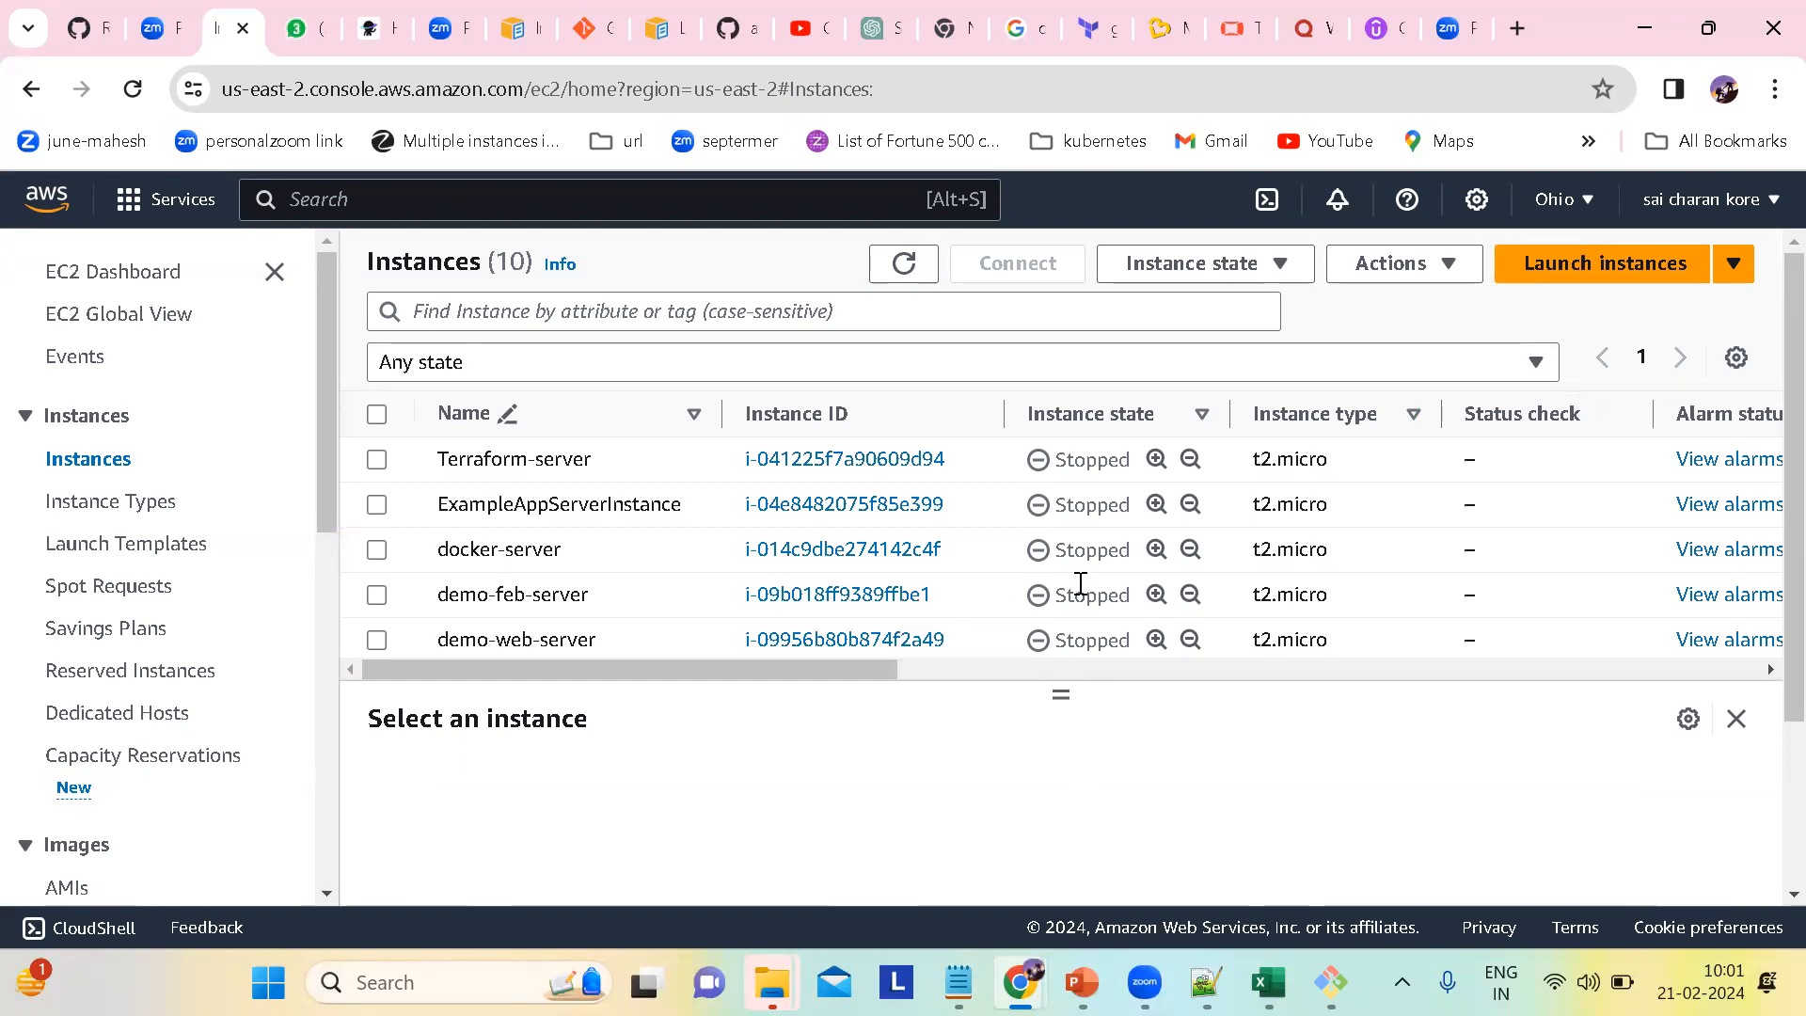
scroll(959, 541, "down", 3)
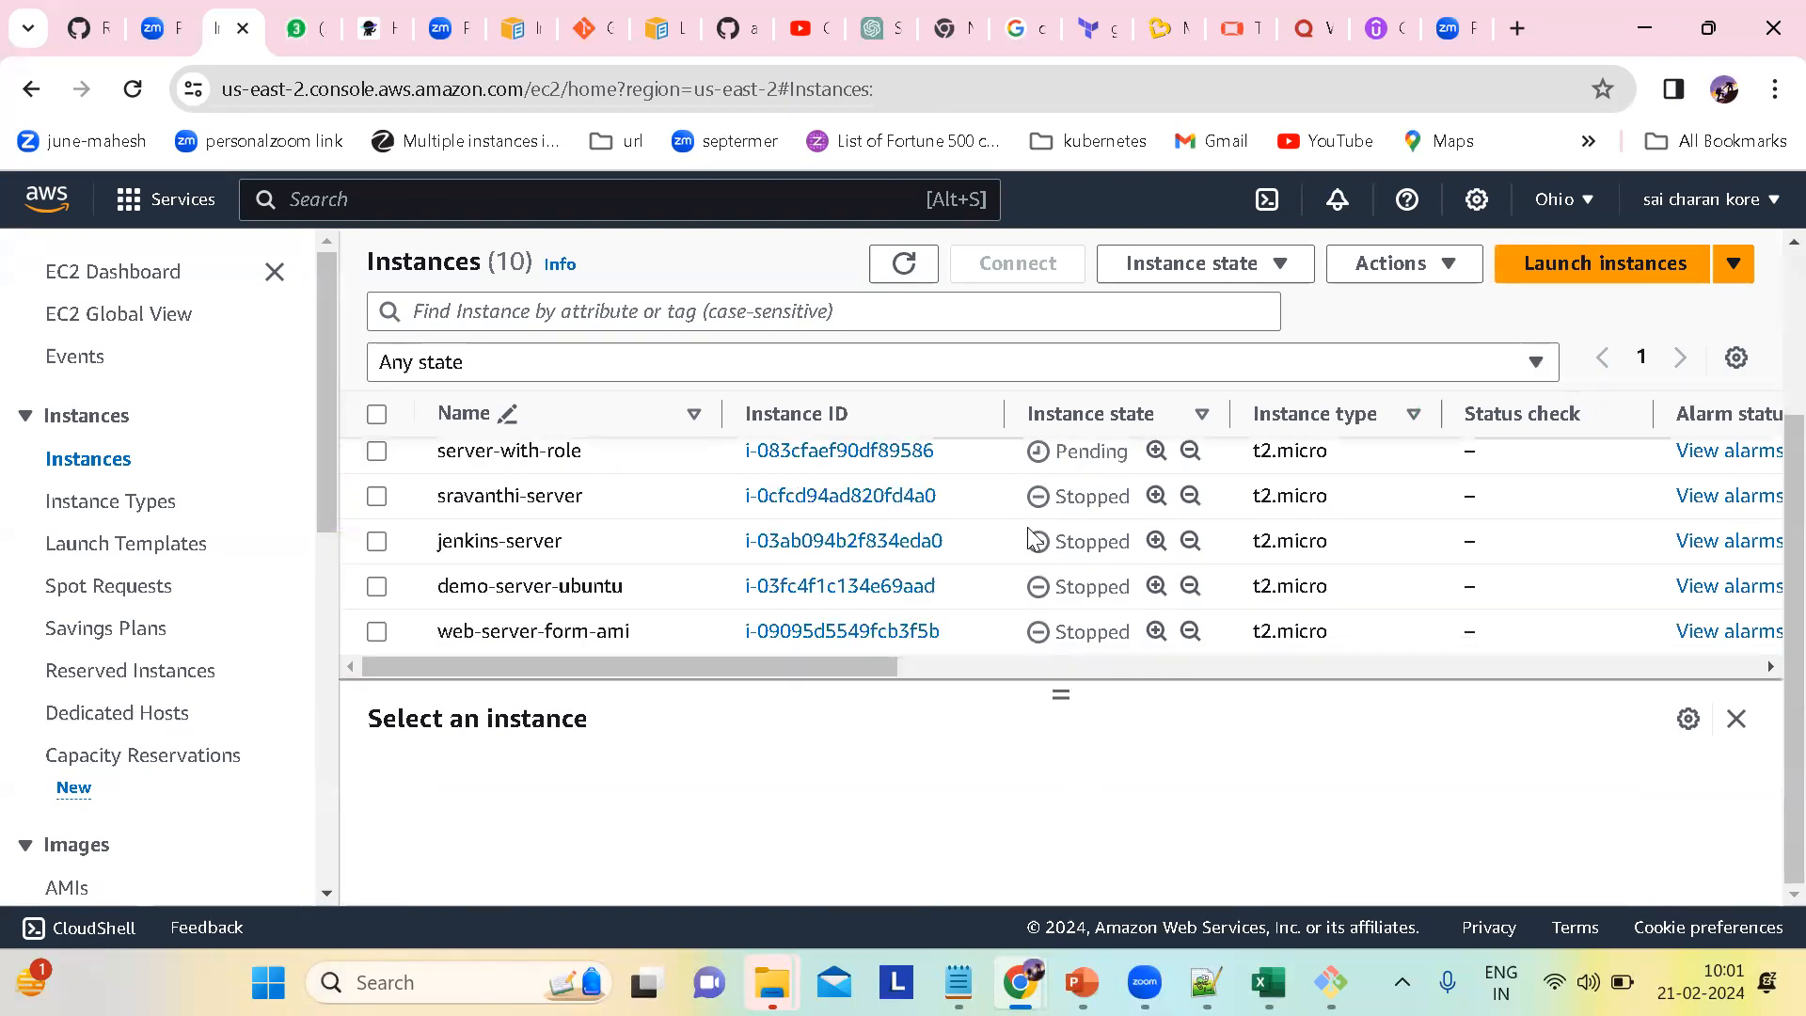
left_click(903, 265)
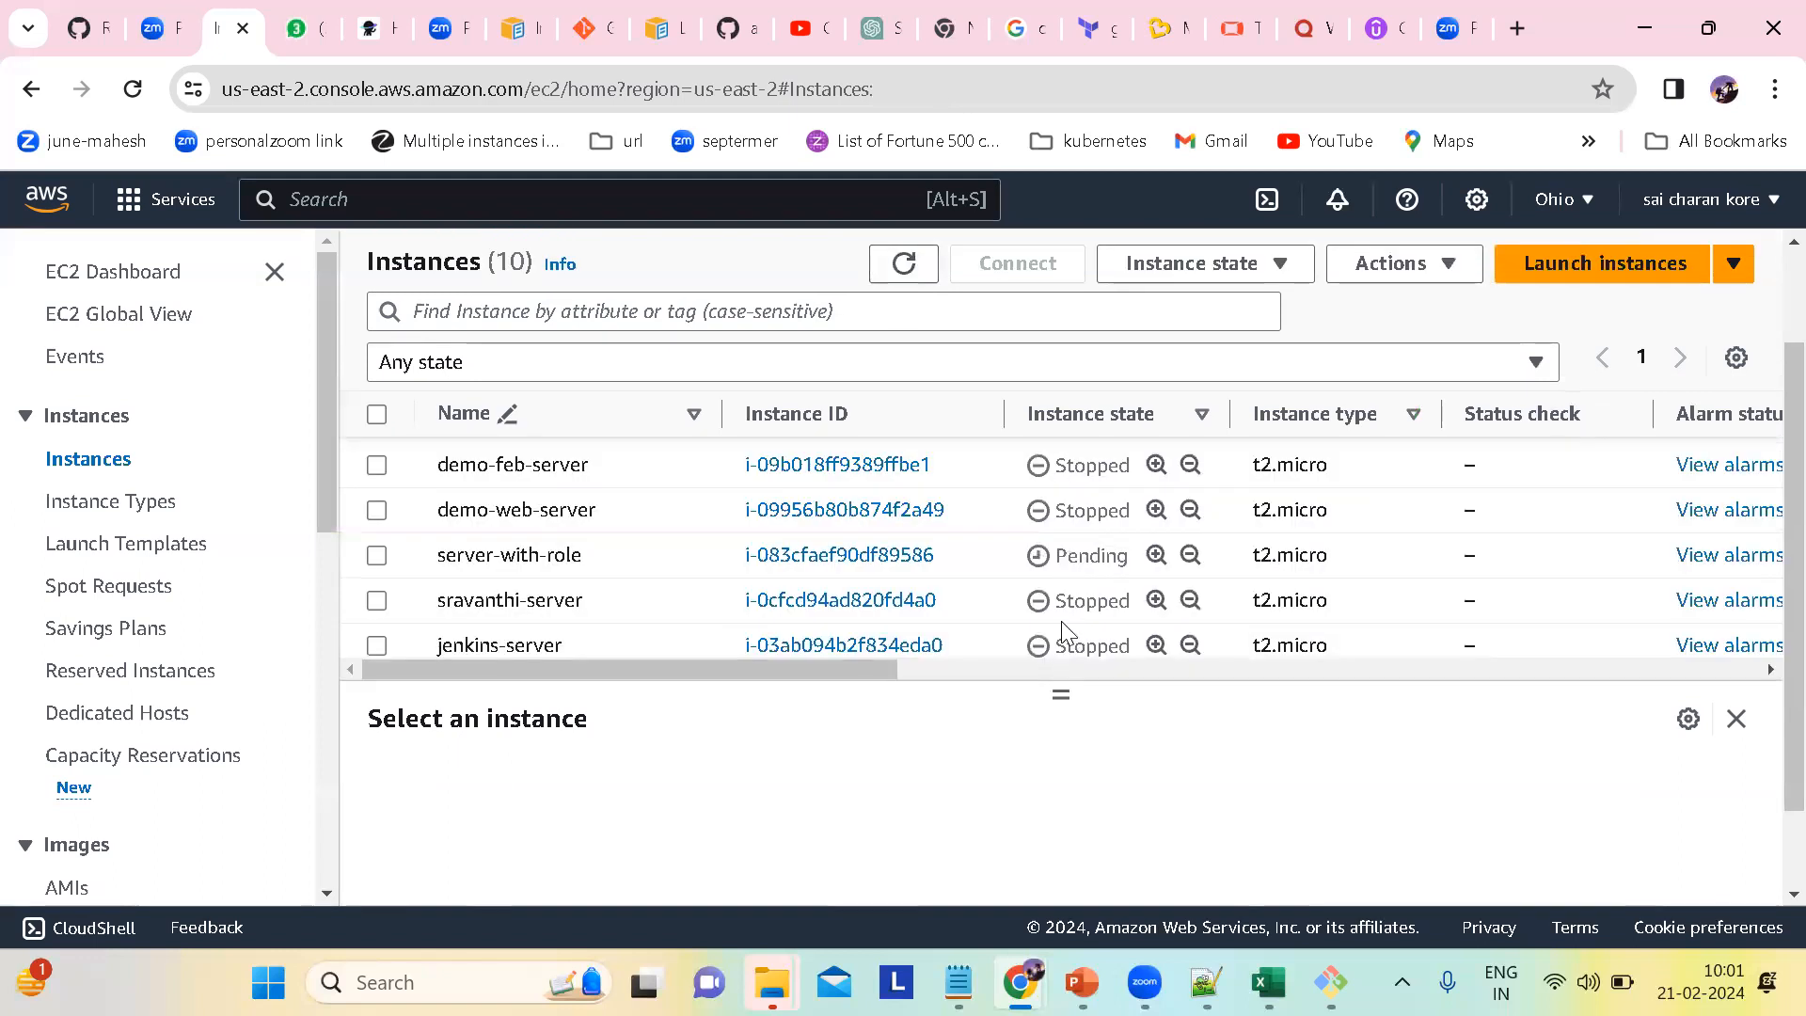
Step: Refresh the instances list again to recheck the state of server-with-role
left_click(903, 263)
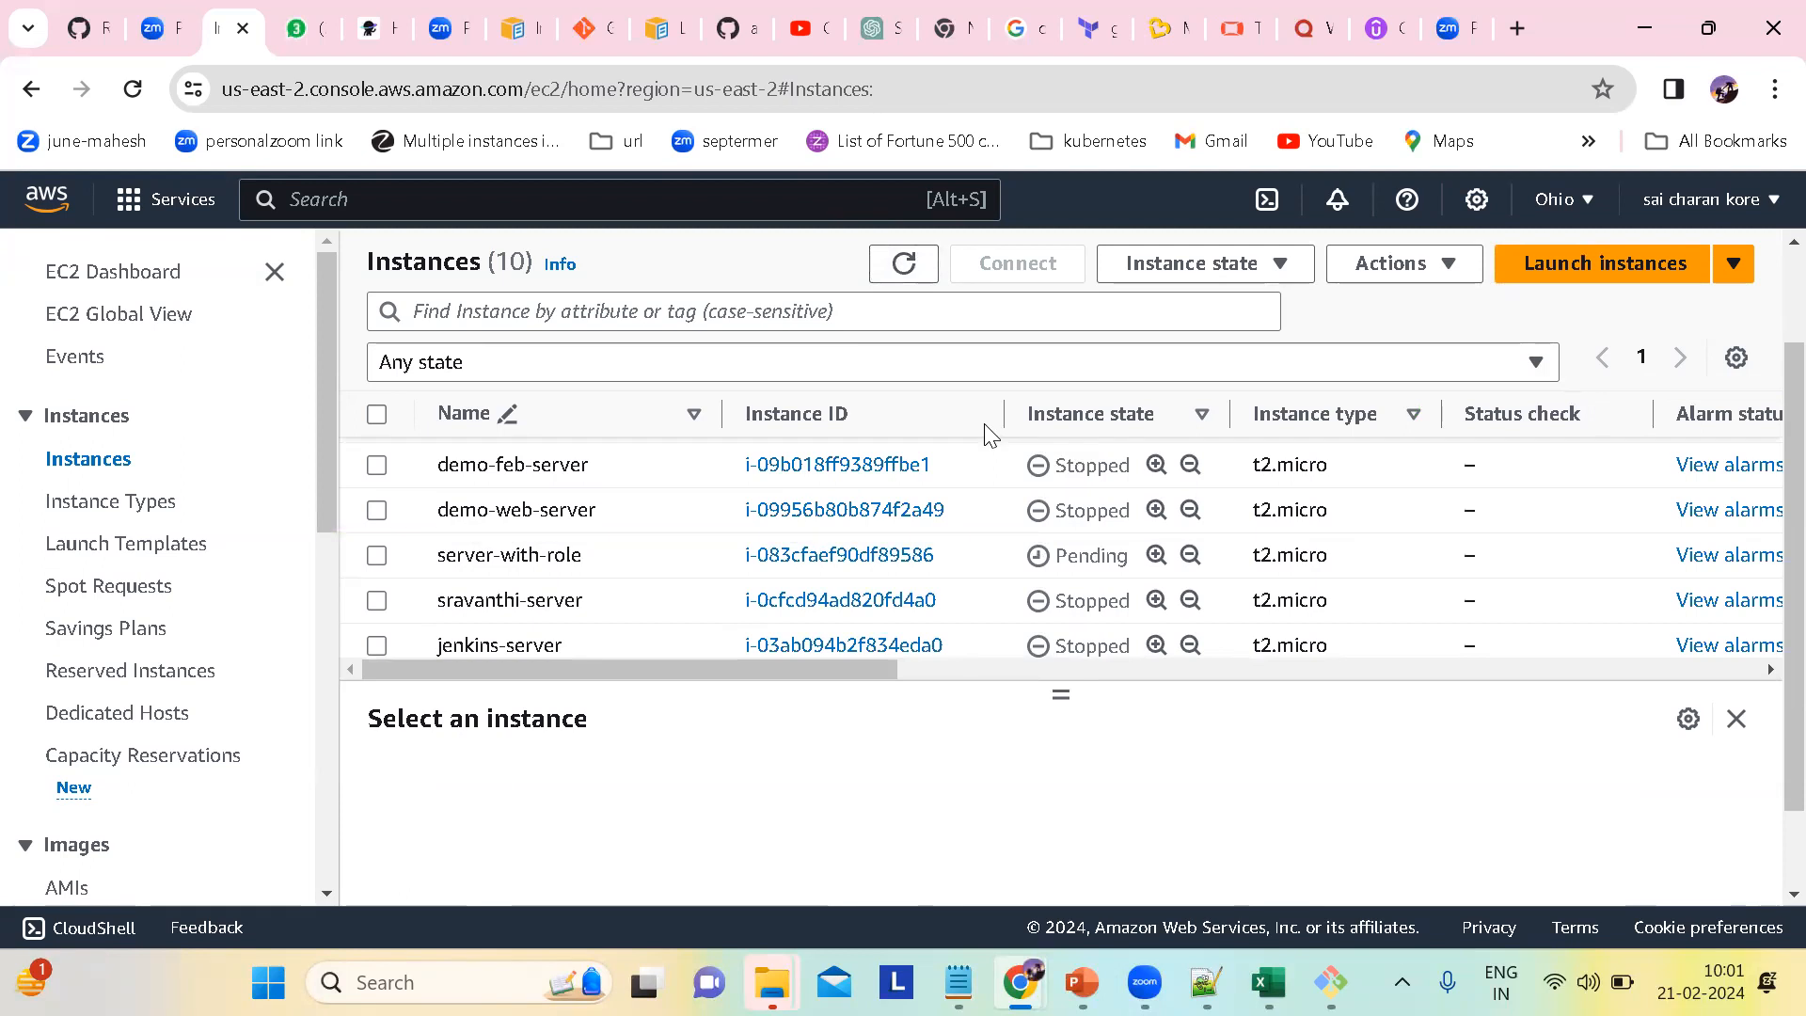
left_click(905, 263)
scroll(902, 265, "down", 1)
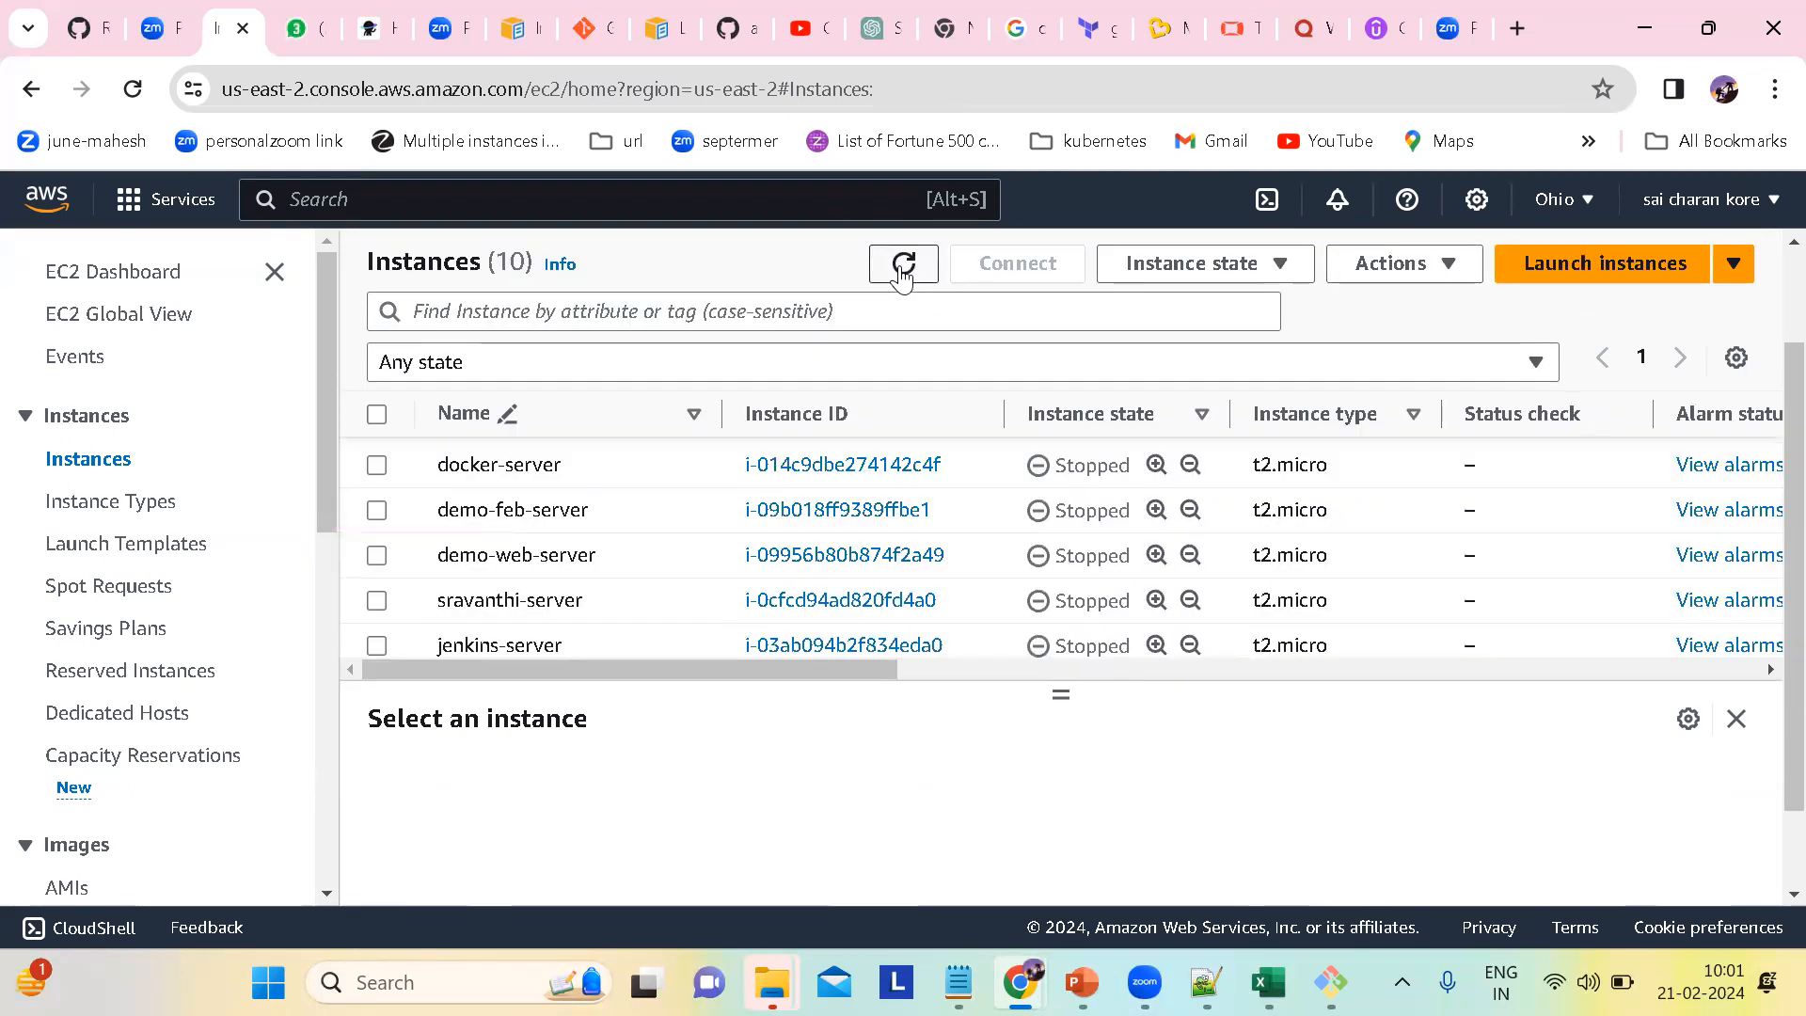
left_click(904, 264)
scroll(902, 266, "up", 1)
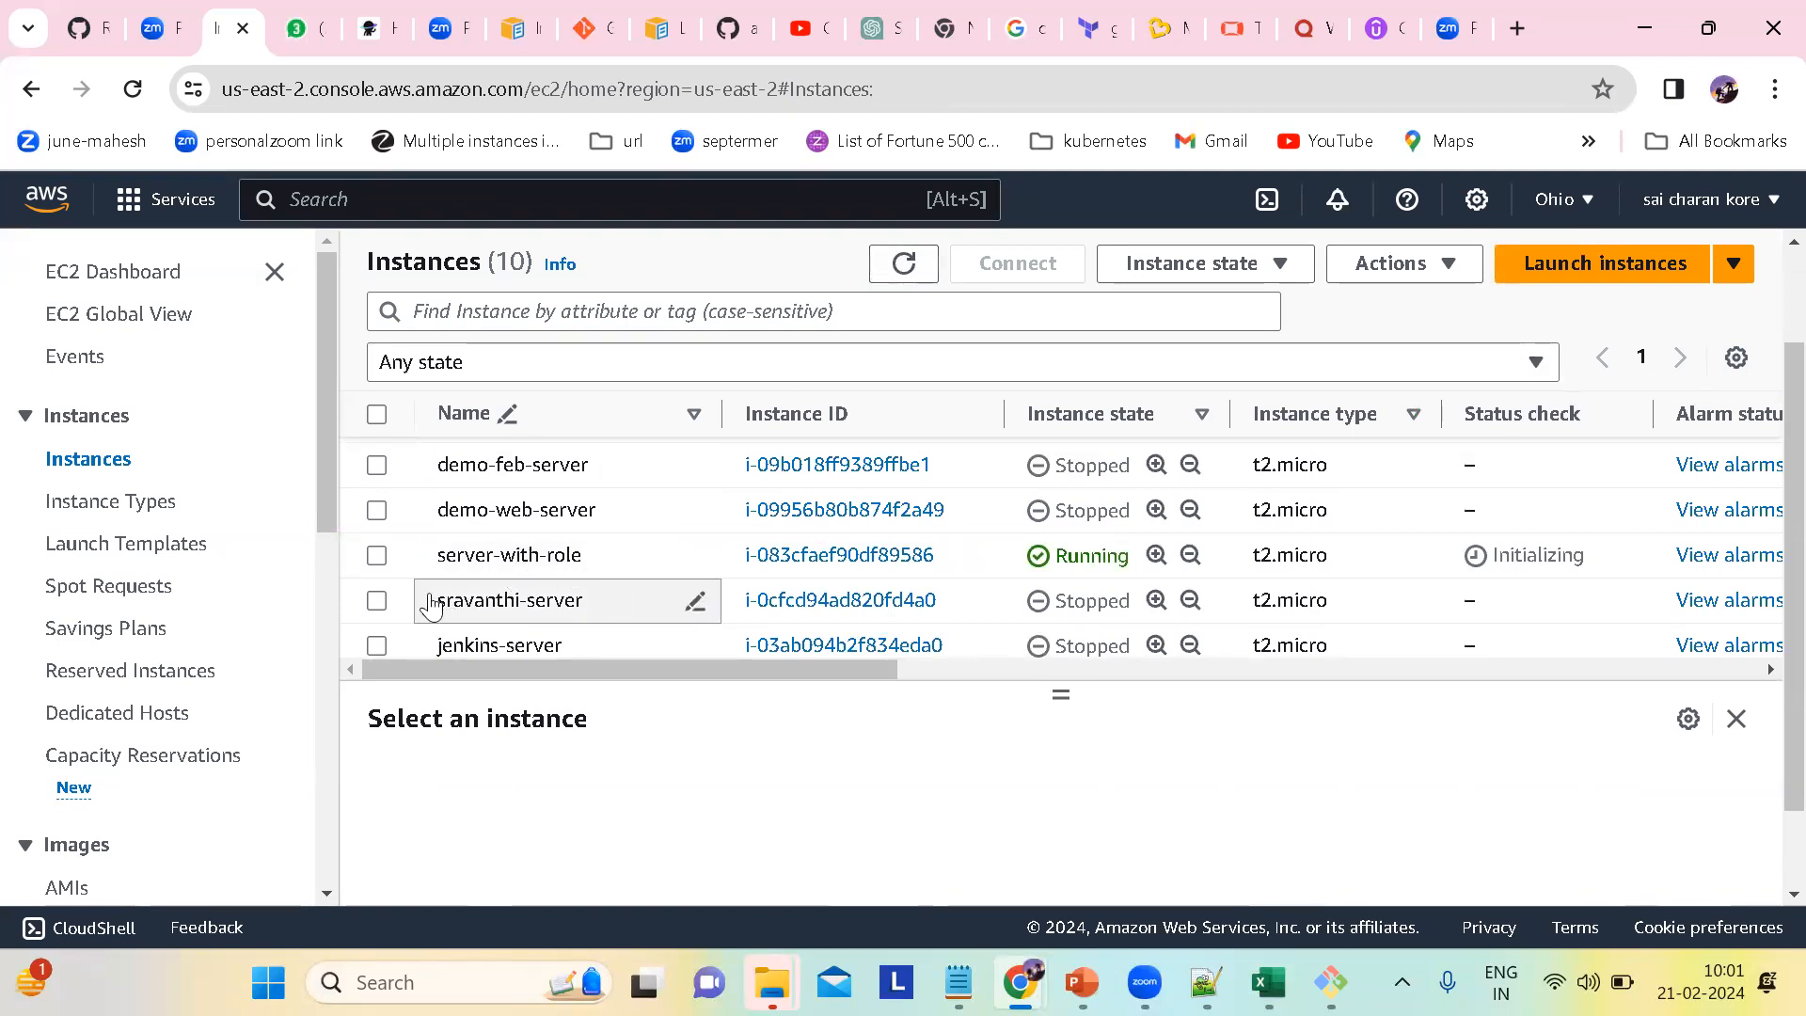
Step: Open the connection options for server-with-role and copy its example SSH command
left_click(377, 557)
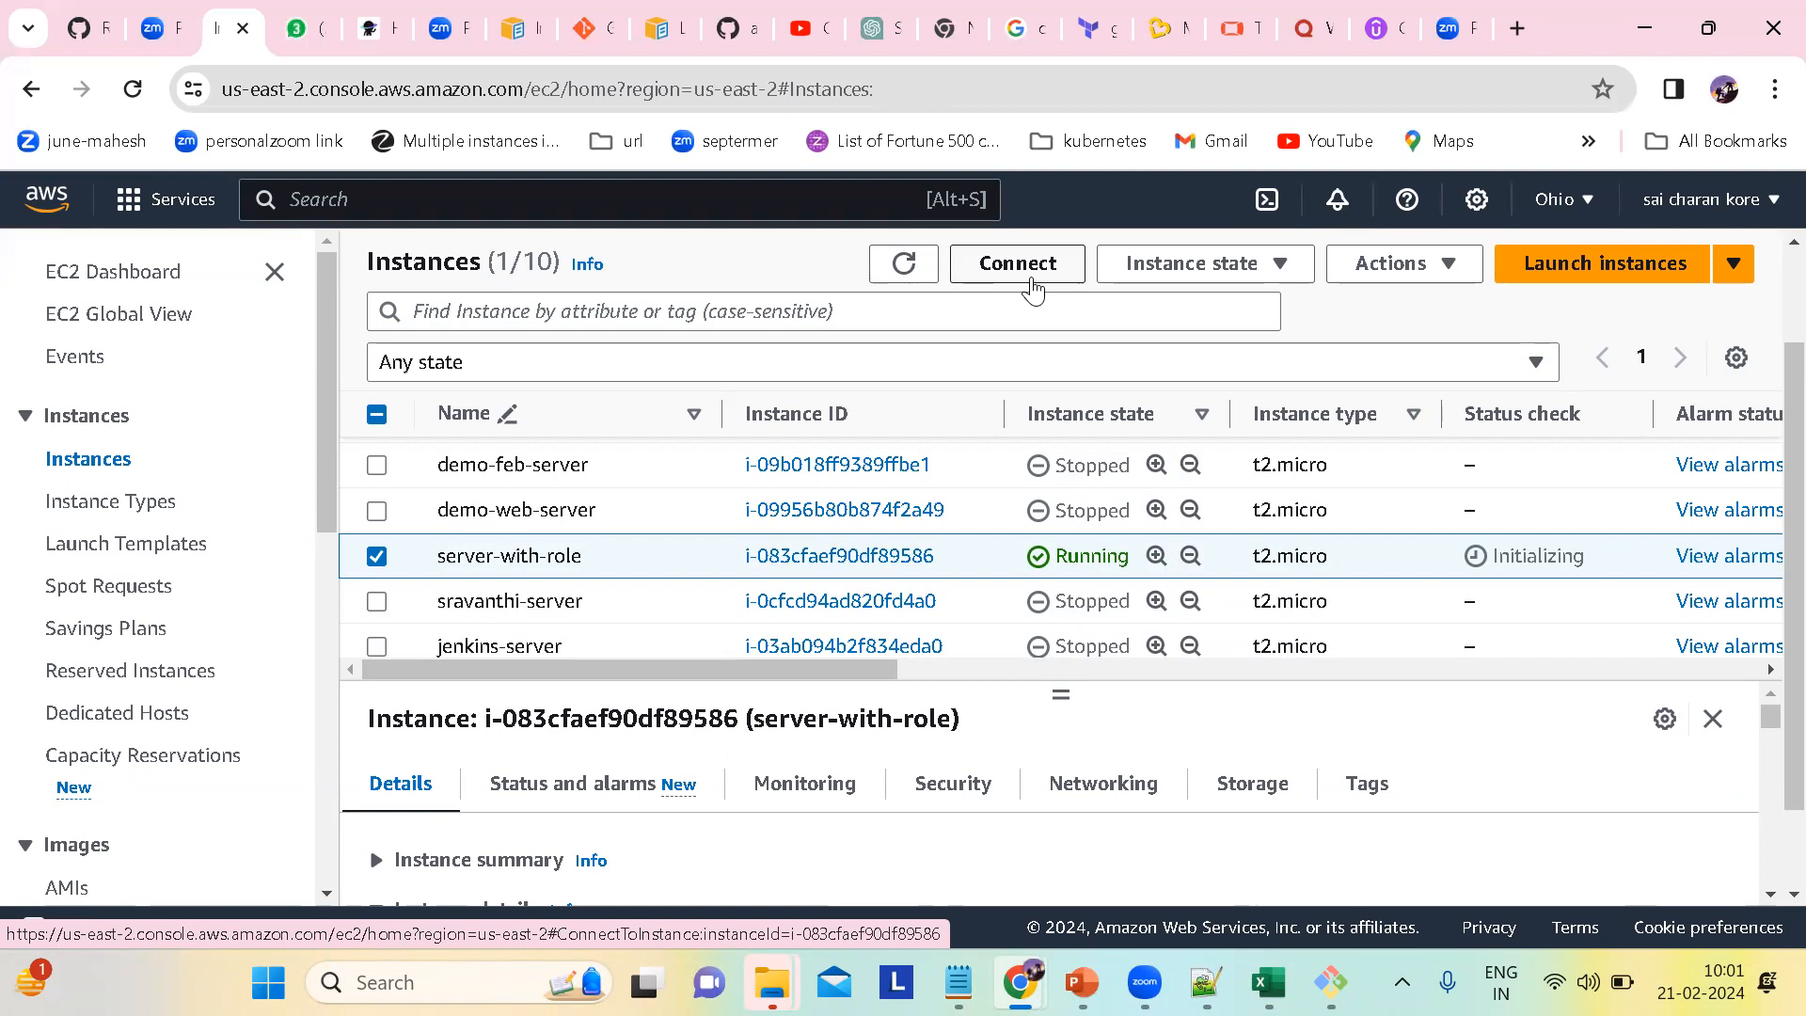
left_click(786, 118)
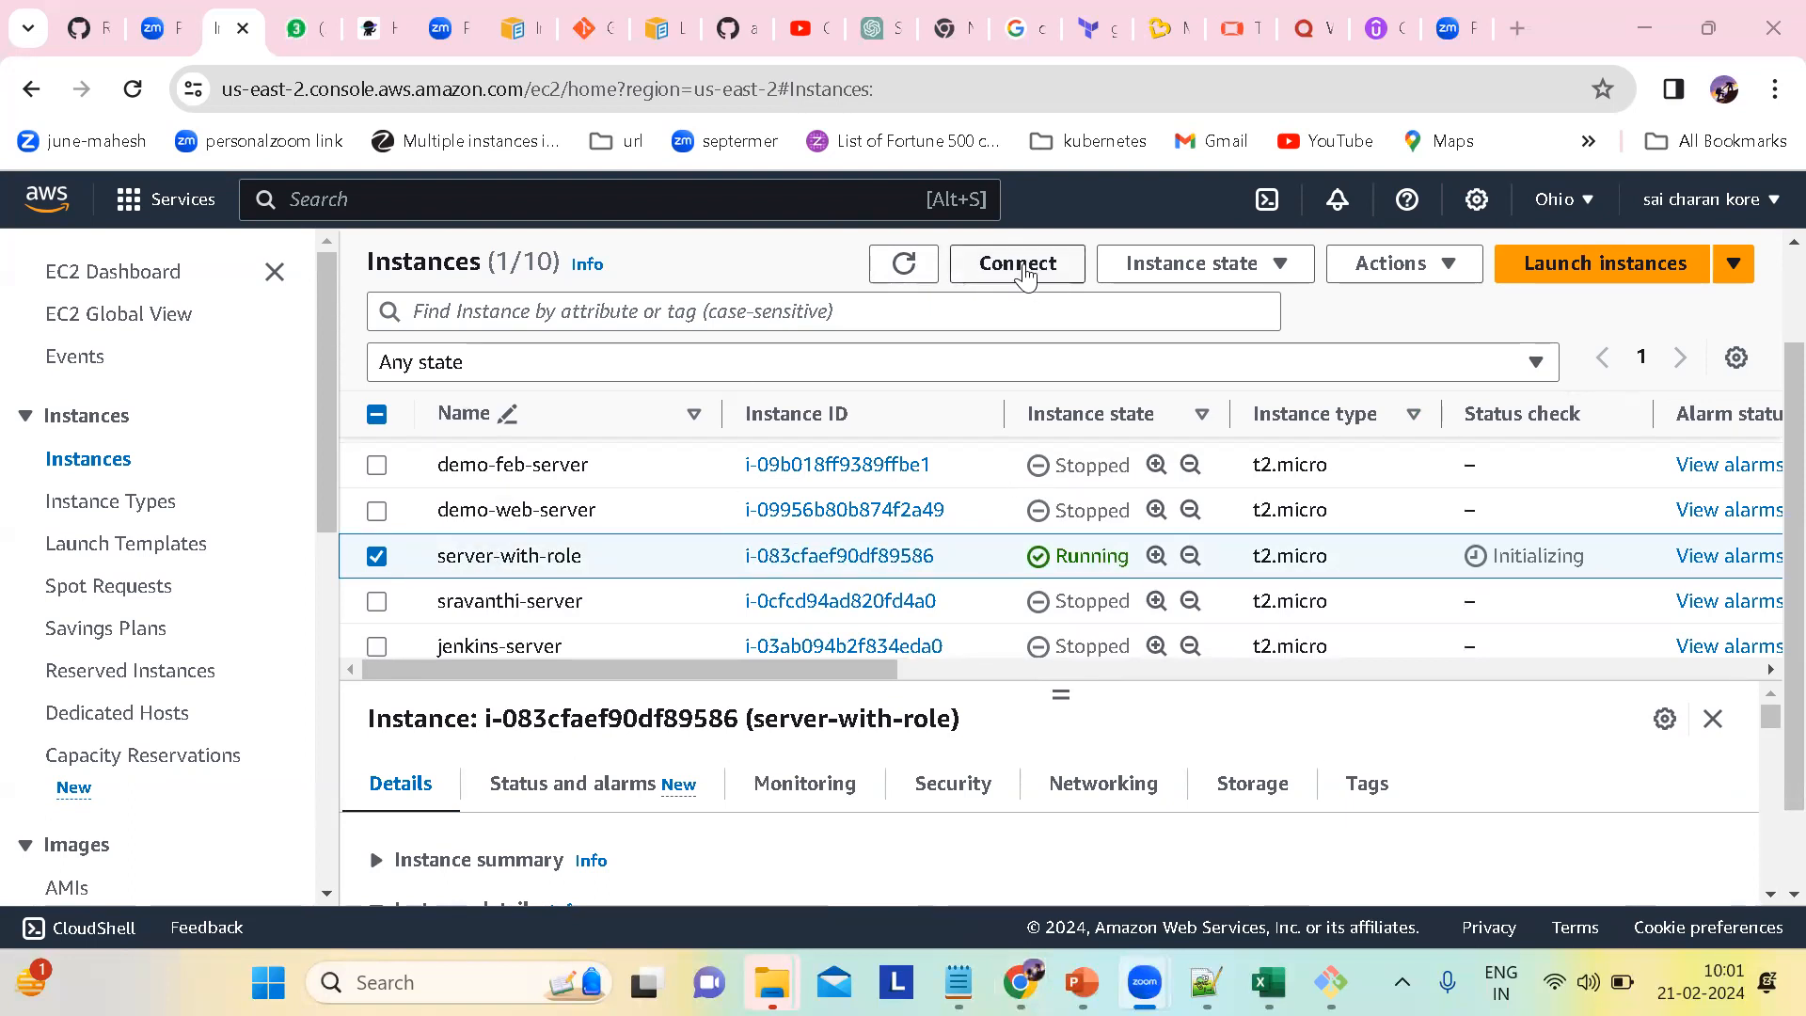
left_click(1018, 265)
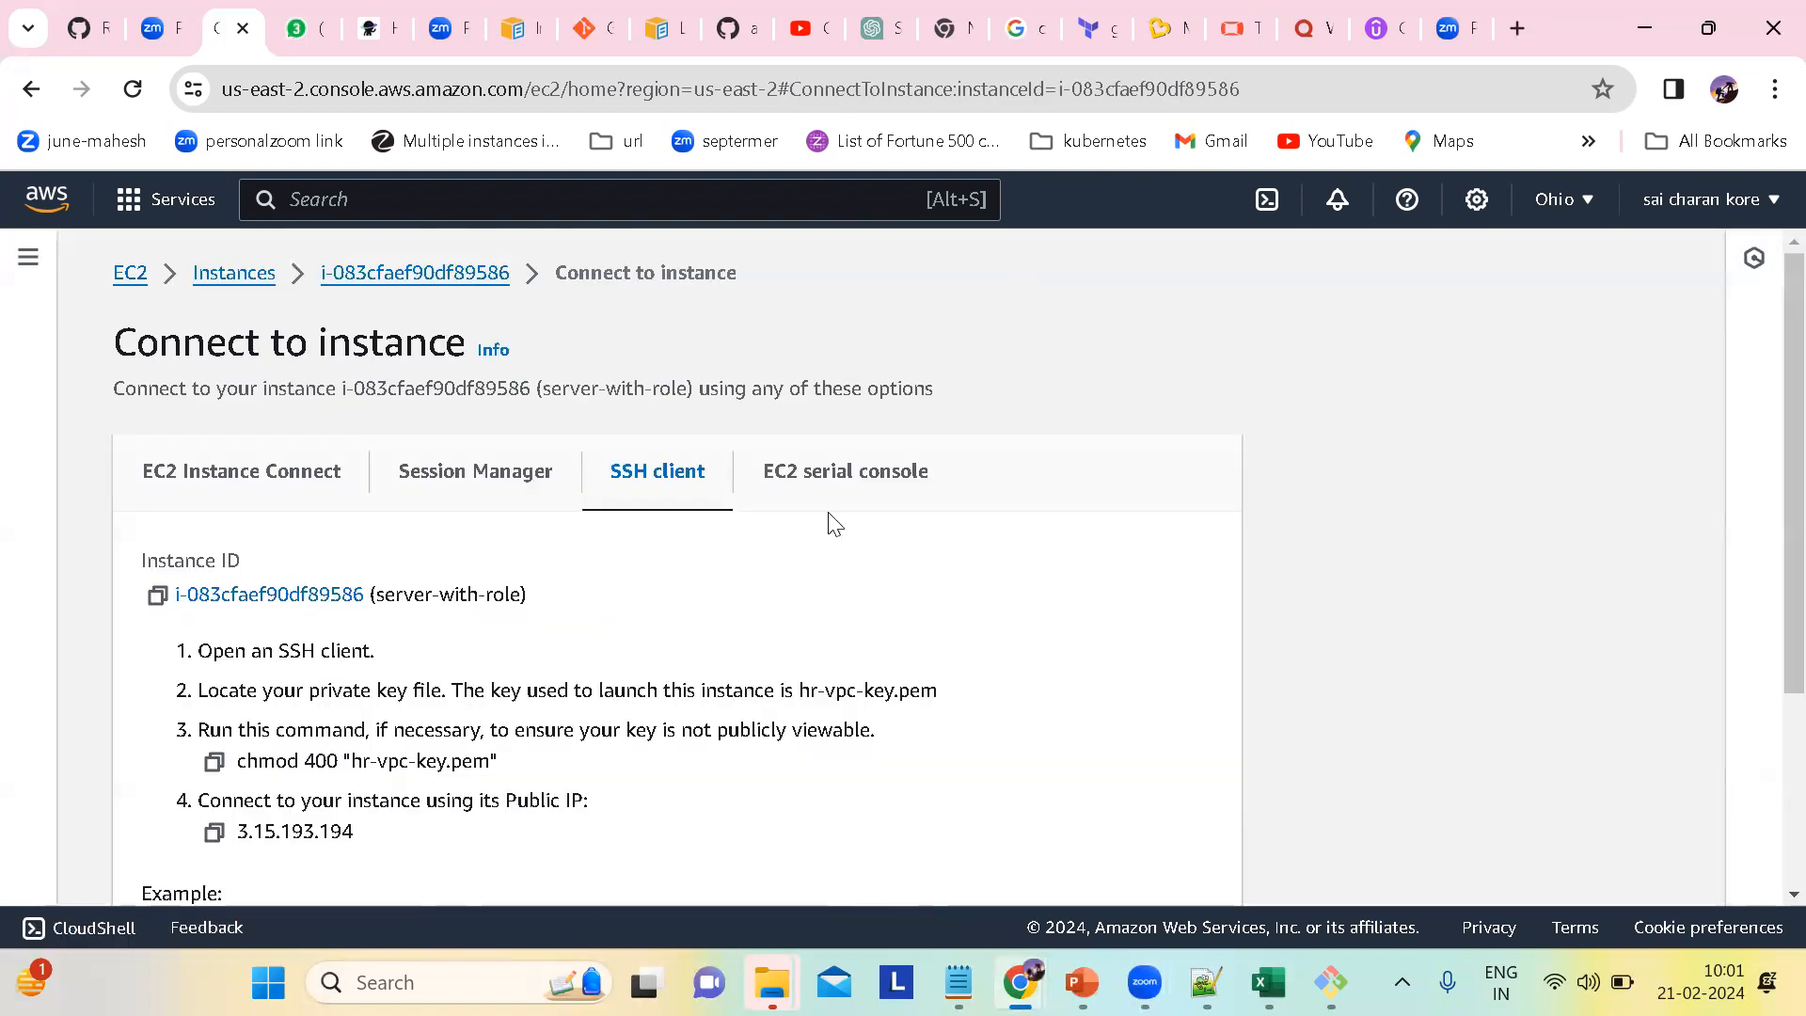
scroll(836, 525, "down", 3)
left_click(157, 695)
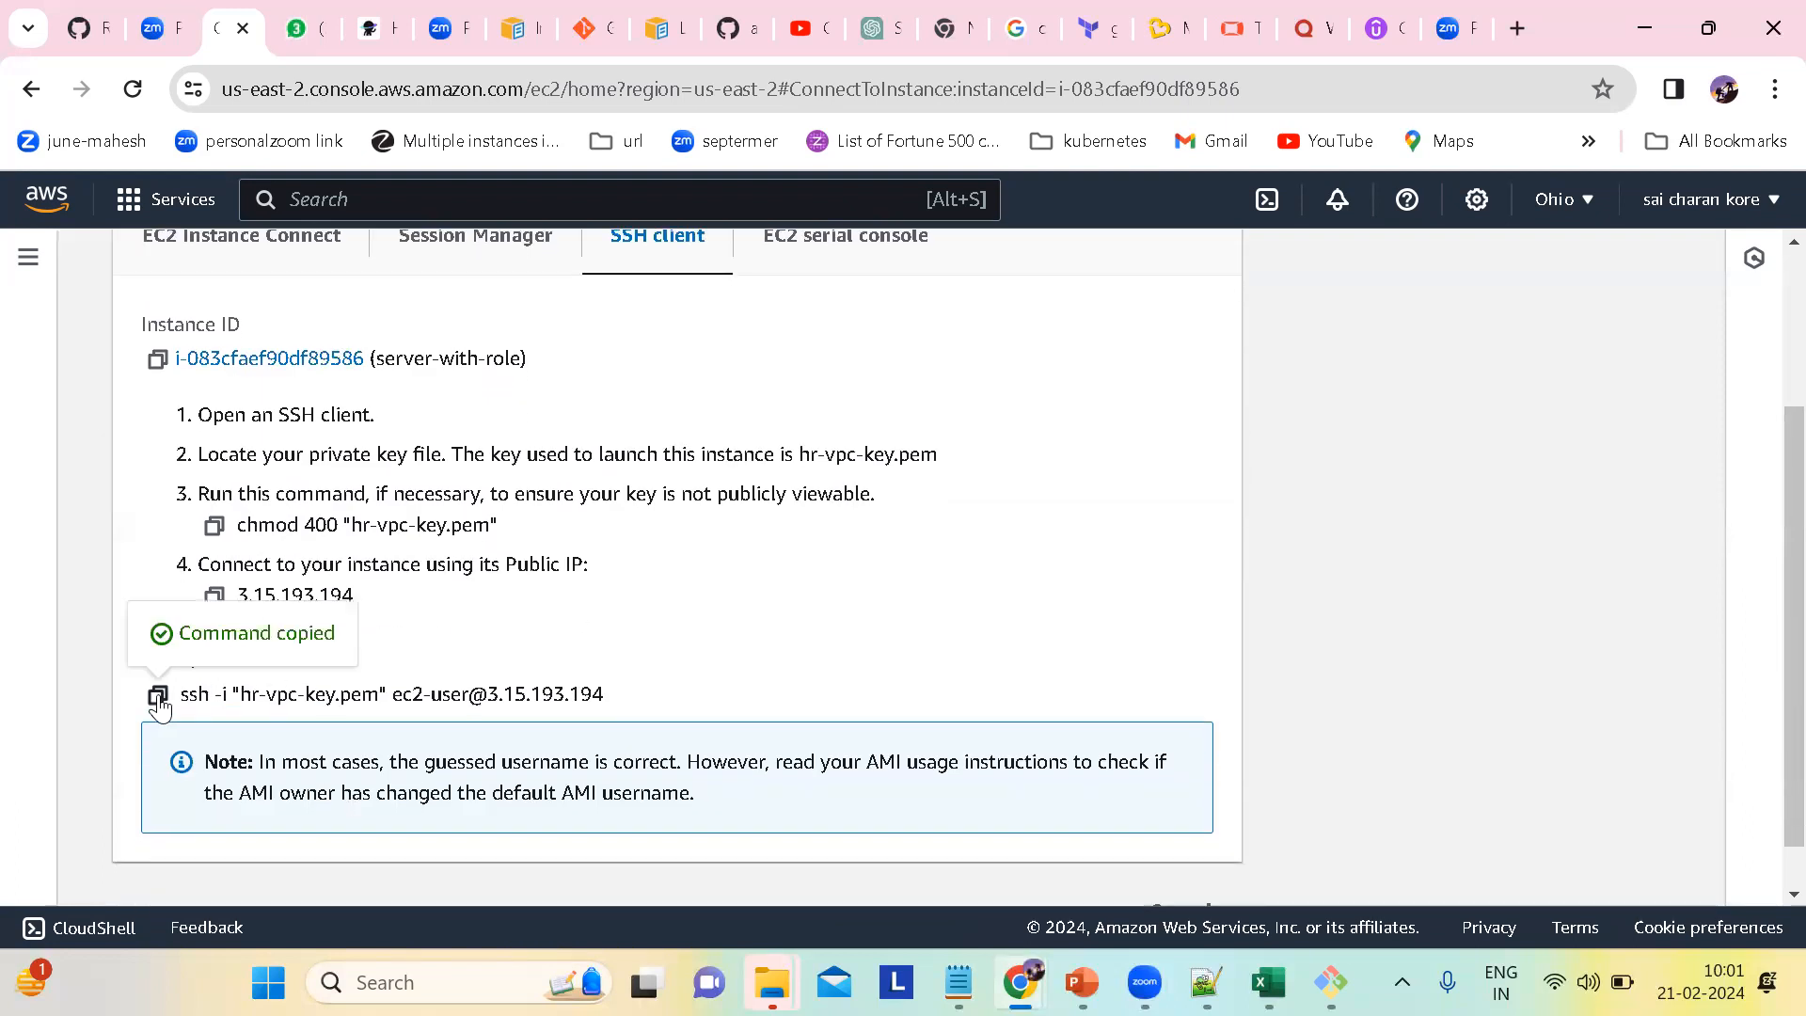
Step: Switch to a new Git Bash window and maximize it
left_click(386, 982)
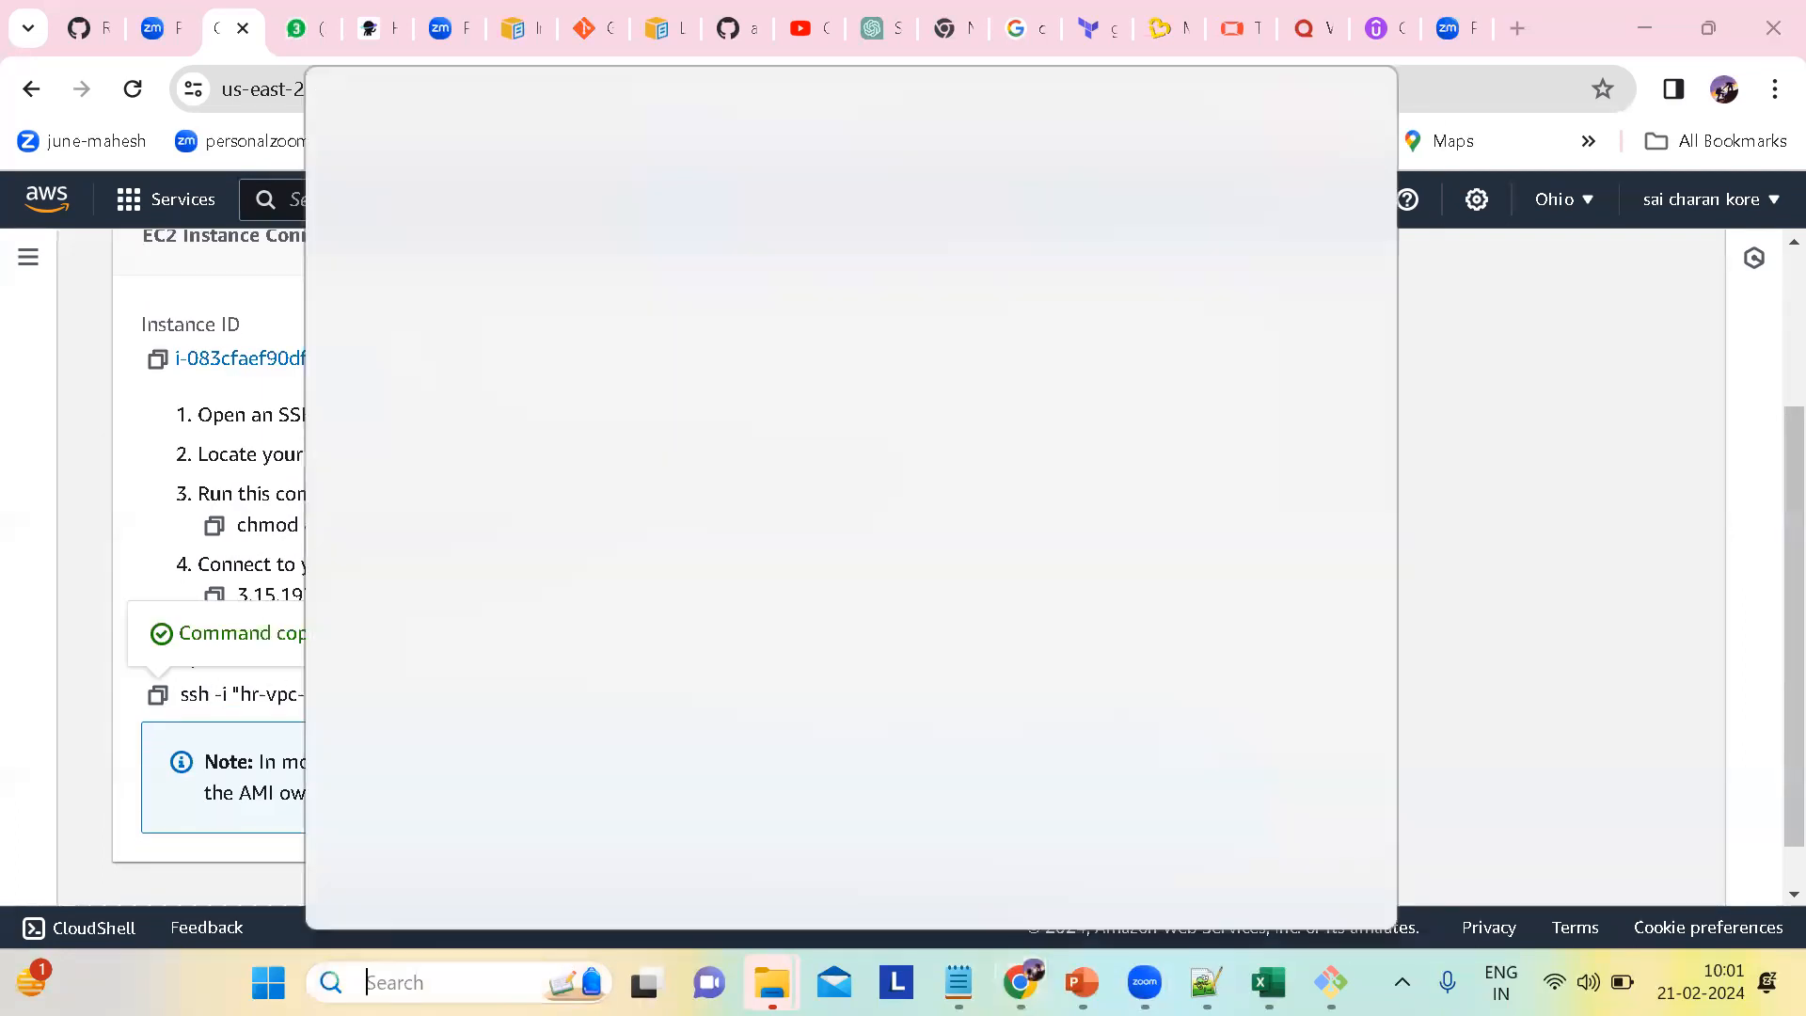
type("git Bash")
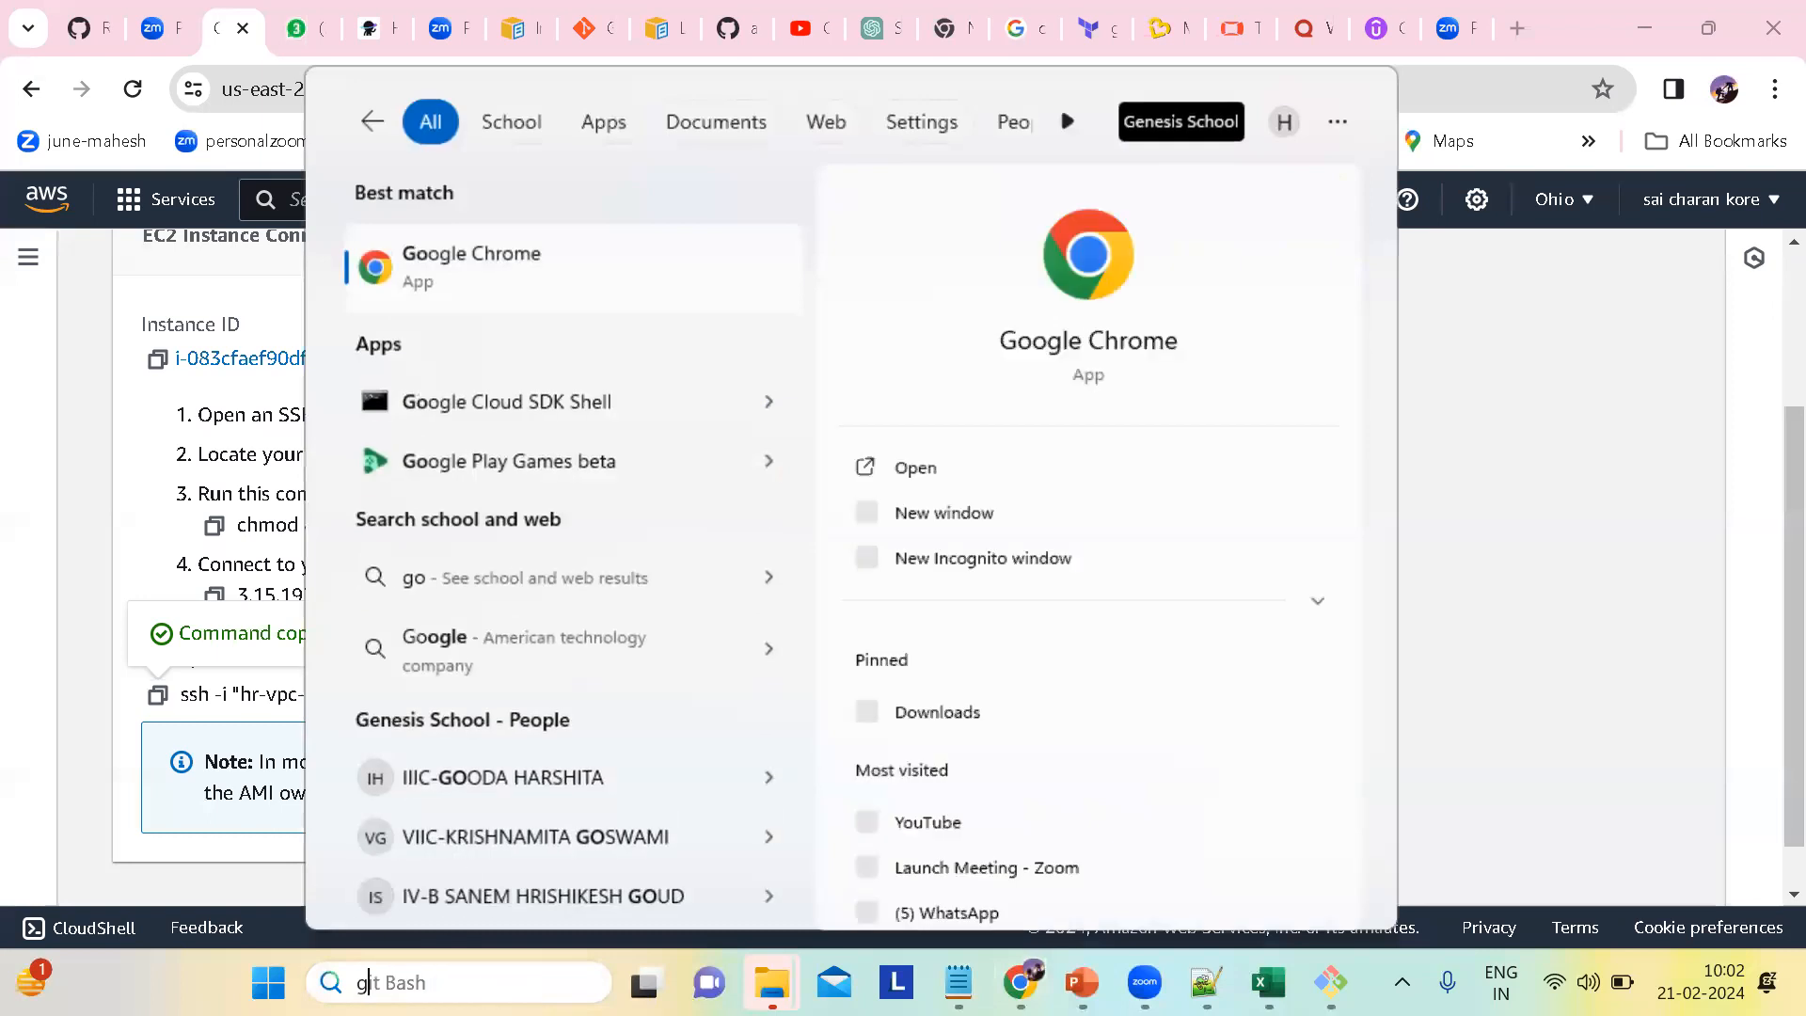
type("t")
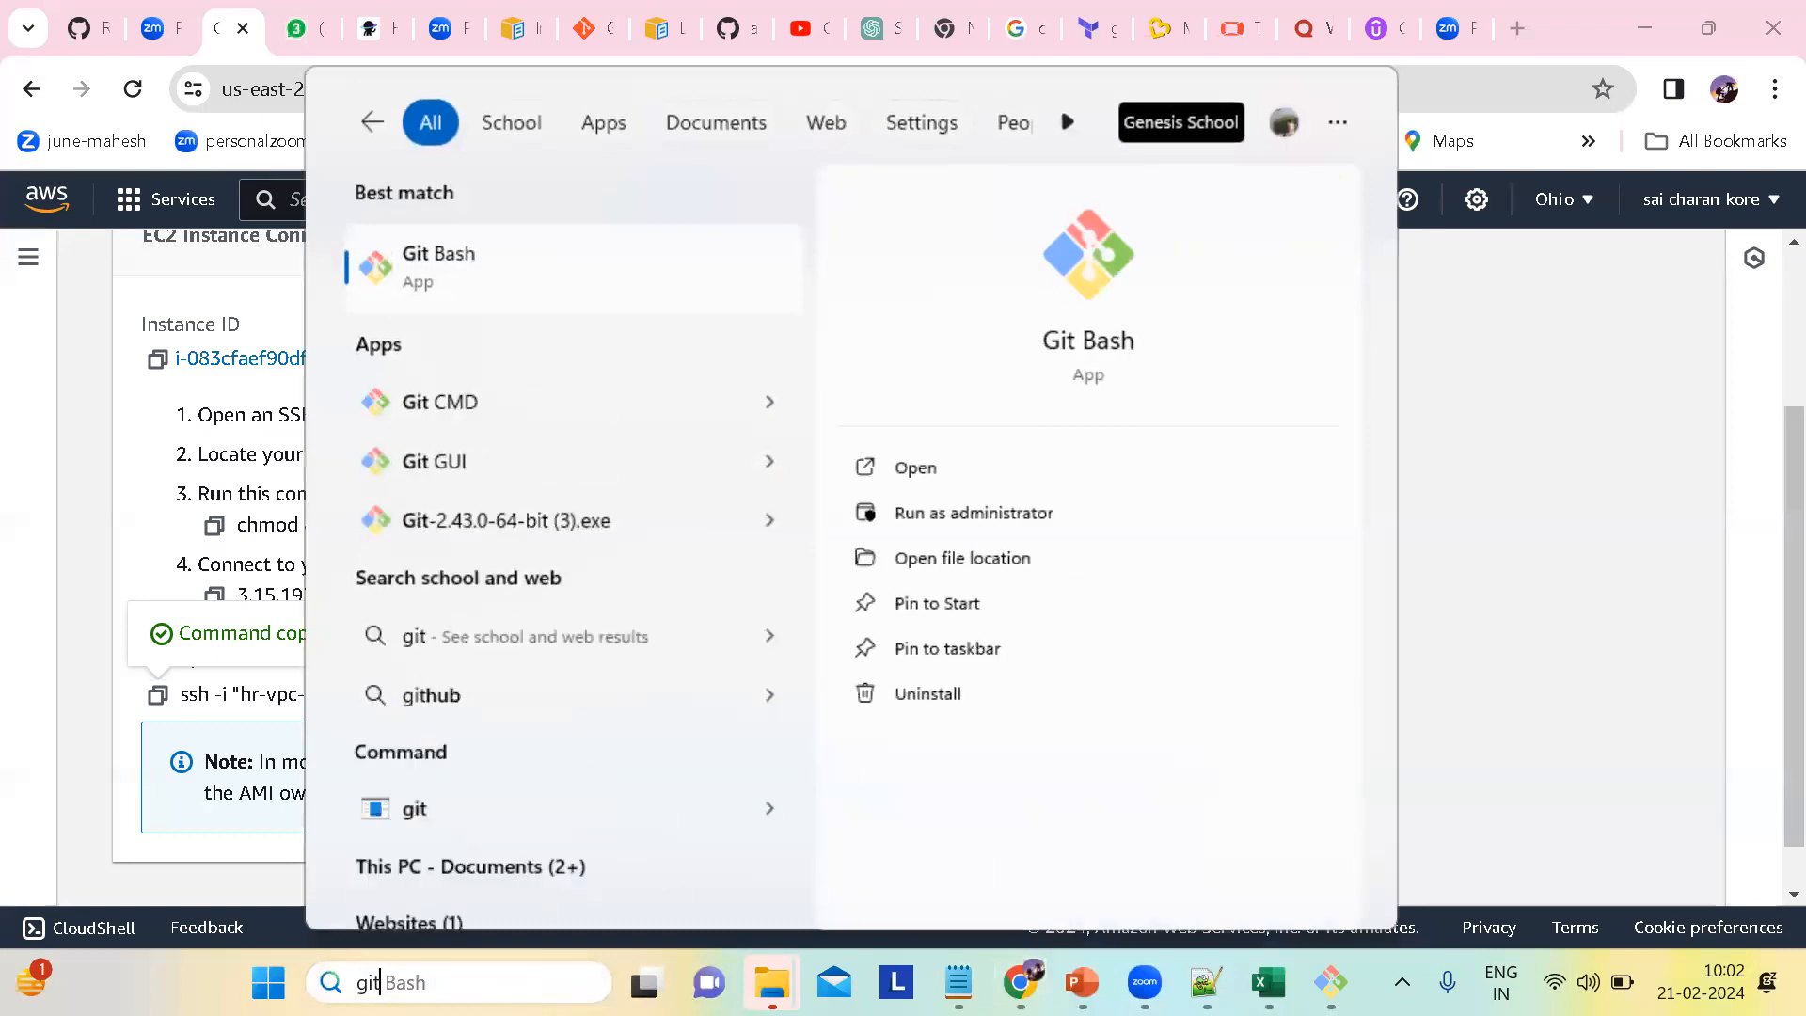
left_click(461, 256)
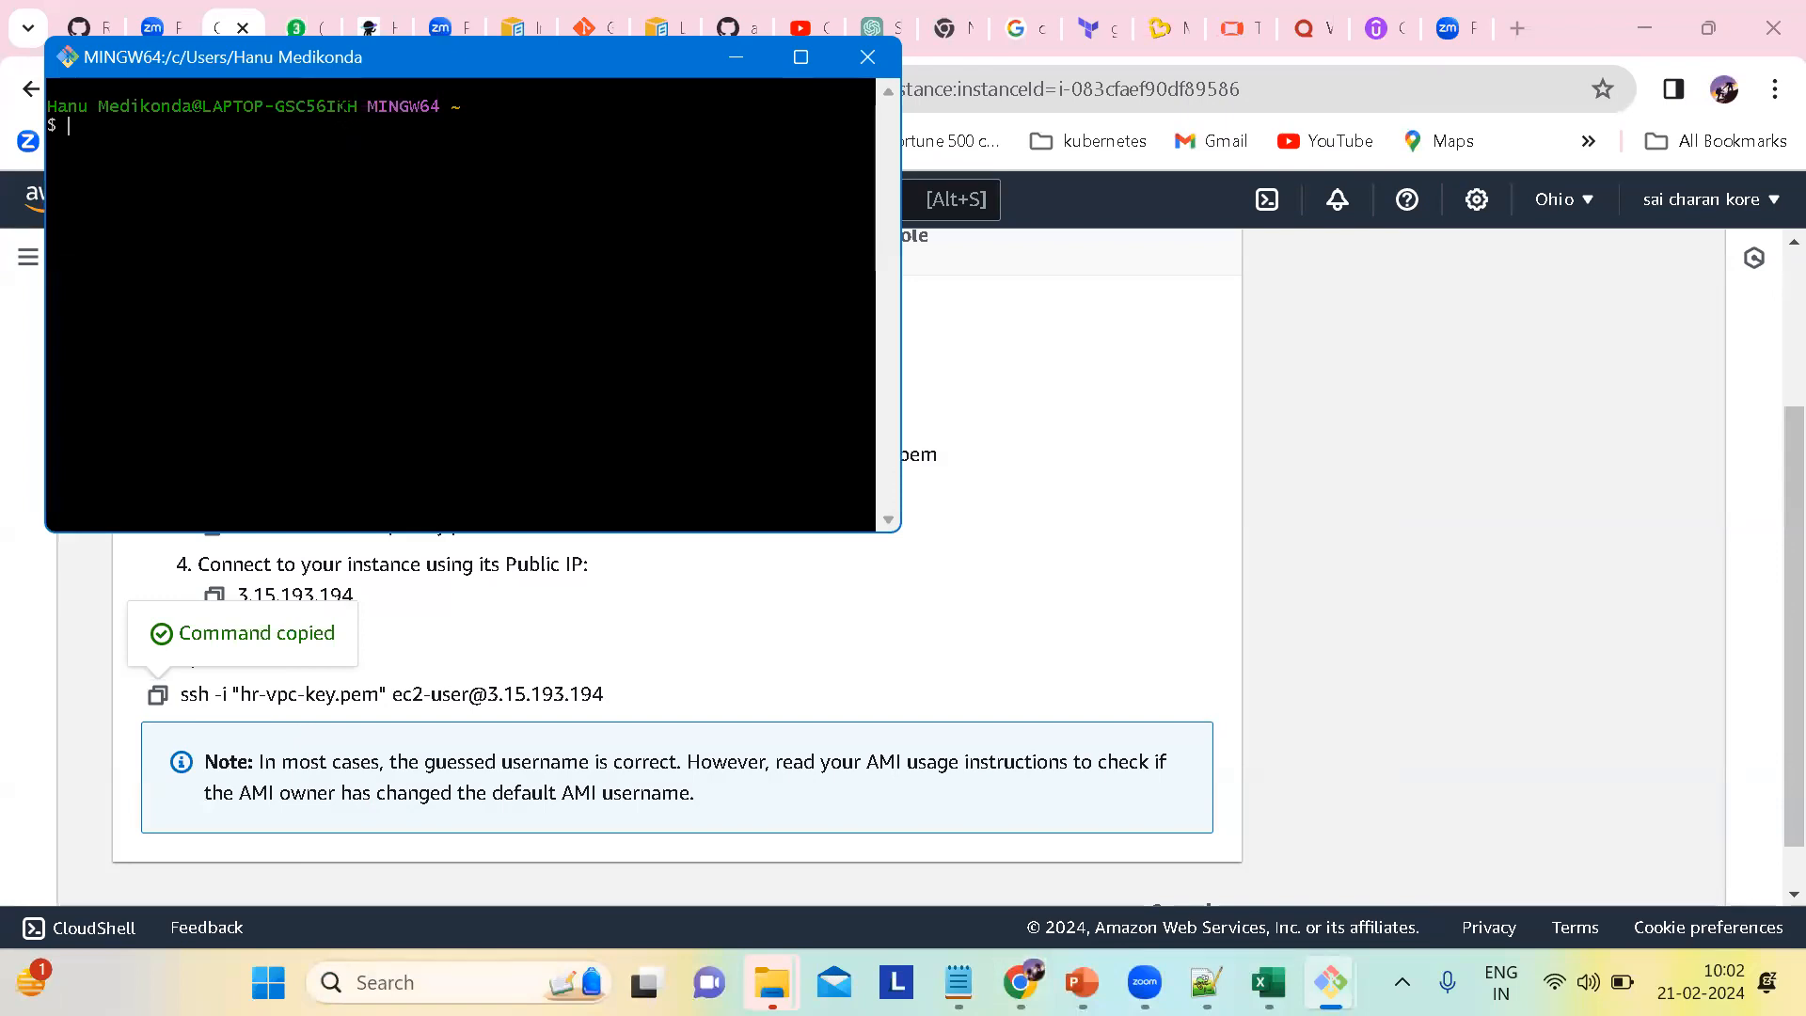
left_click(458, 61)
left_click(799, 58)
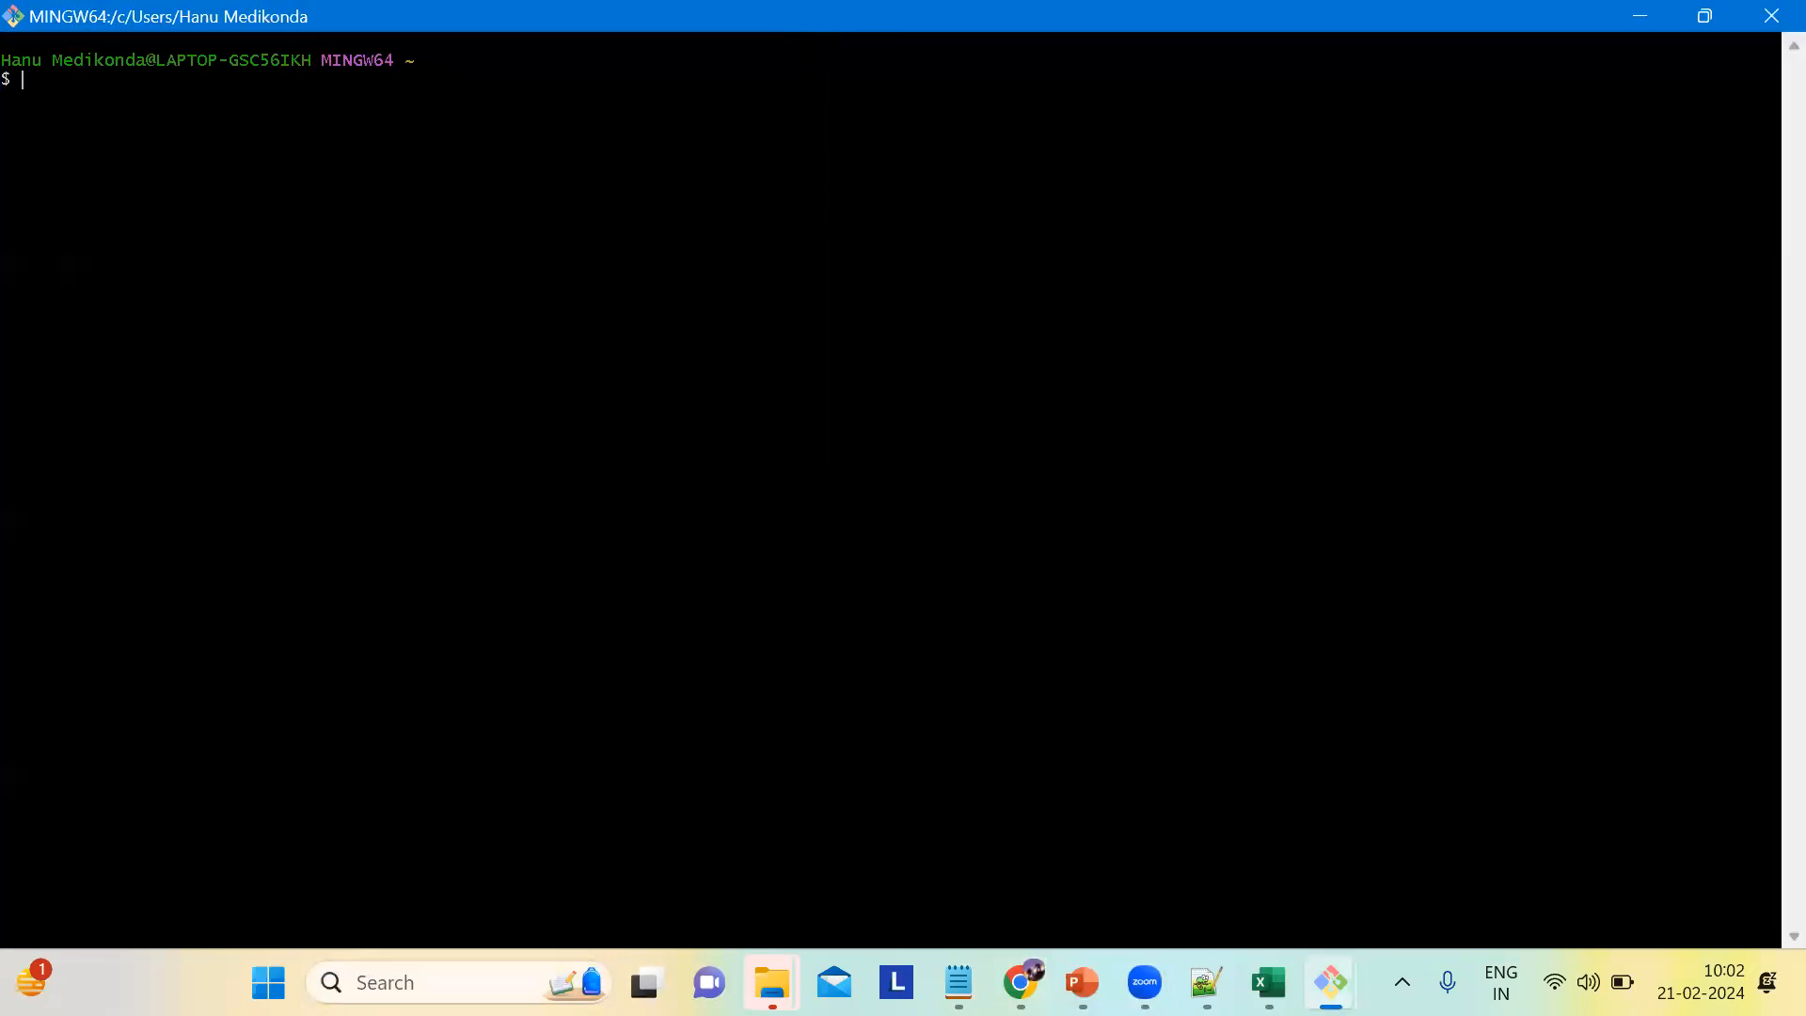
Step: Add a few blank prompt lines in the terminal and enlarge its text
key("Return")
key("Return")
key("Return")
key("Return")
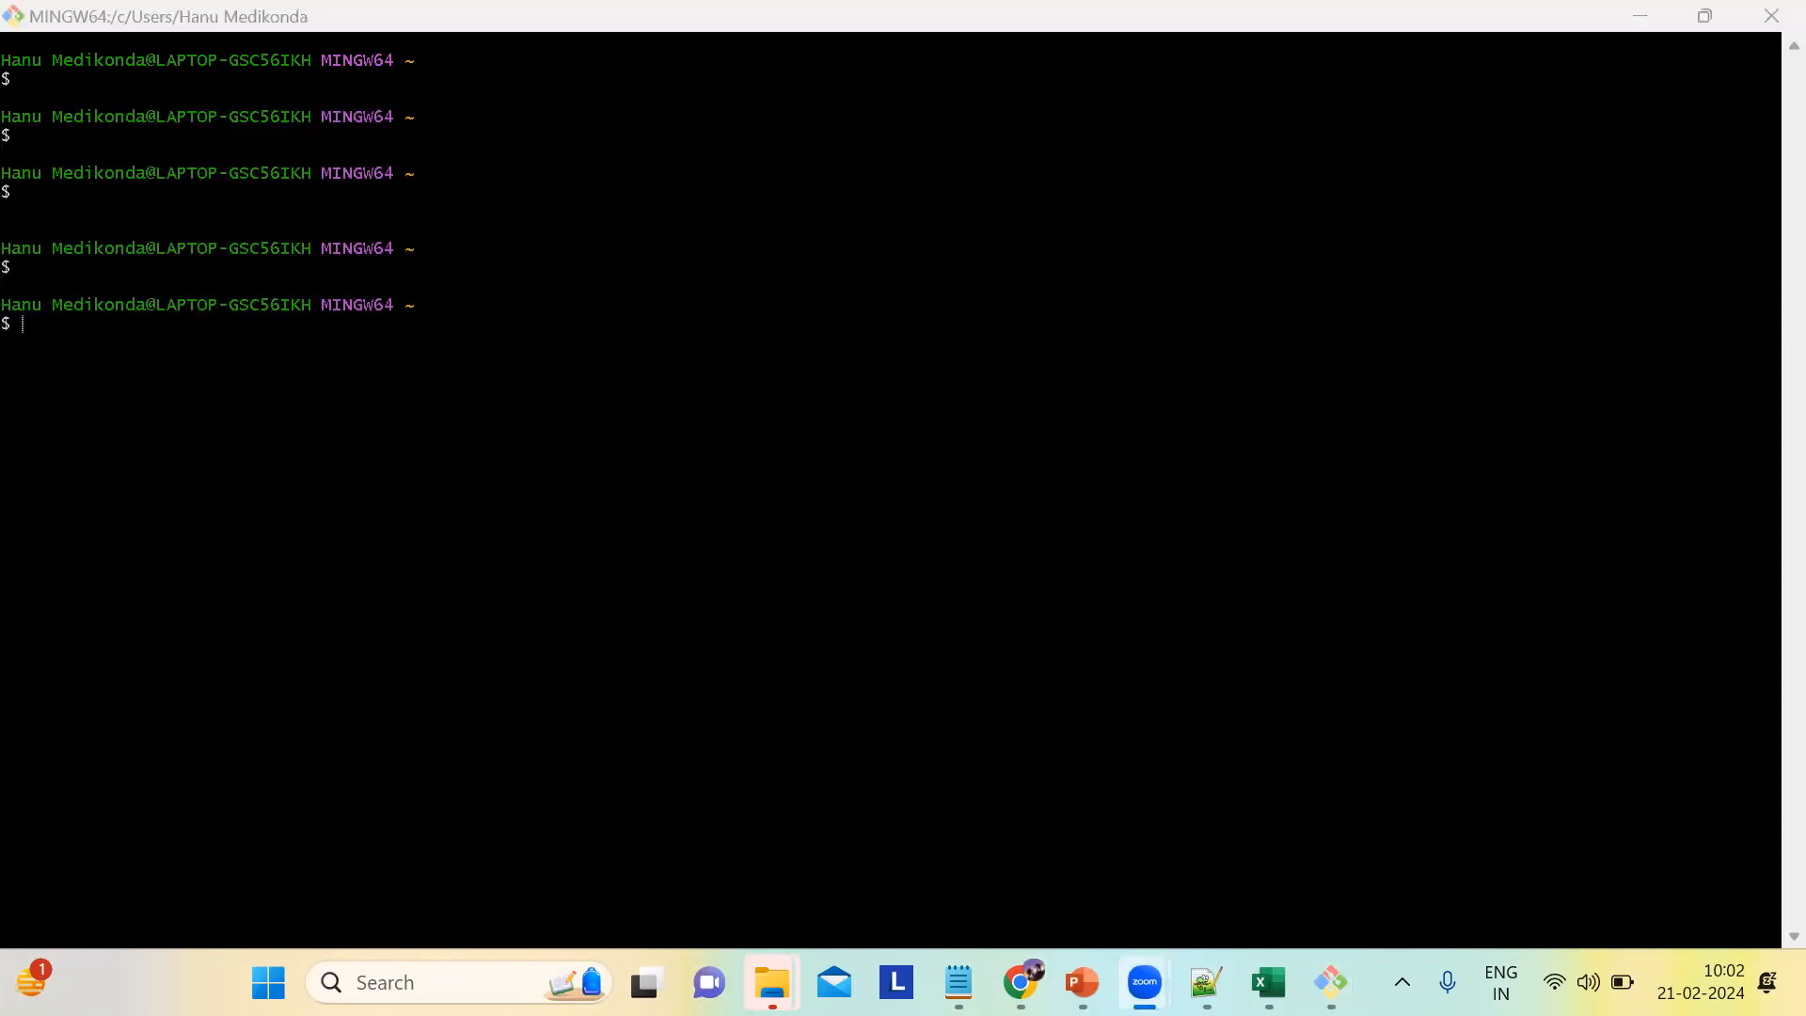
key("ctrl+plus")
key("ctrl+plus")
key("ctrl+plus")
key("ctrl+plus")
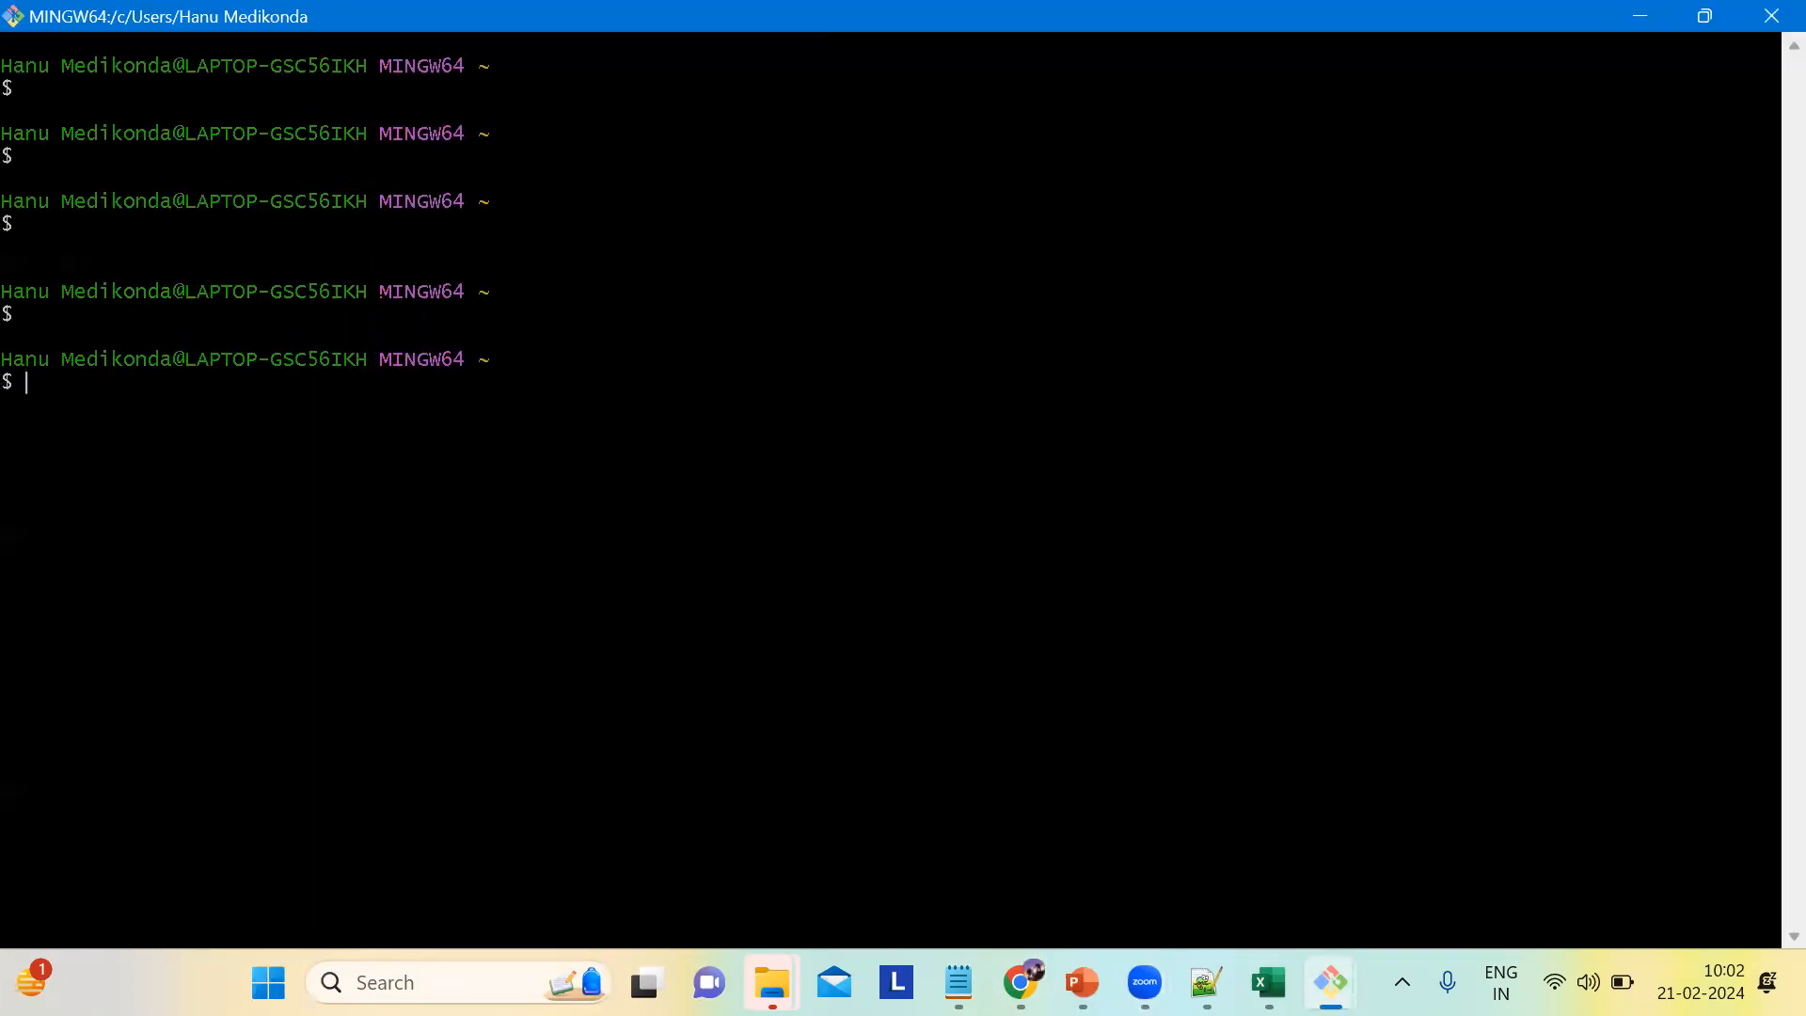
Step: Change the terminal's working directory to Downloads
type("cd Dow")
key("Tab")
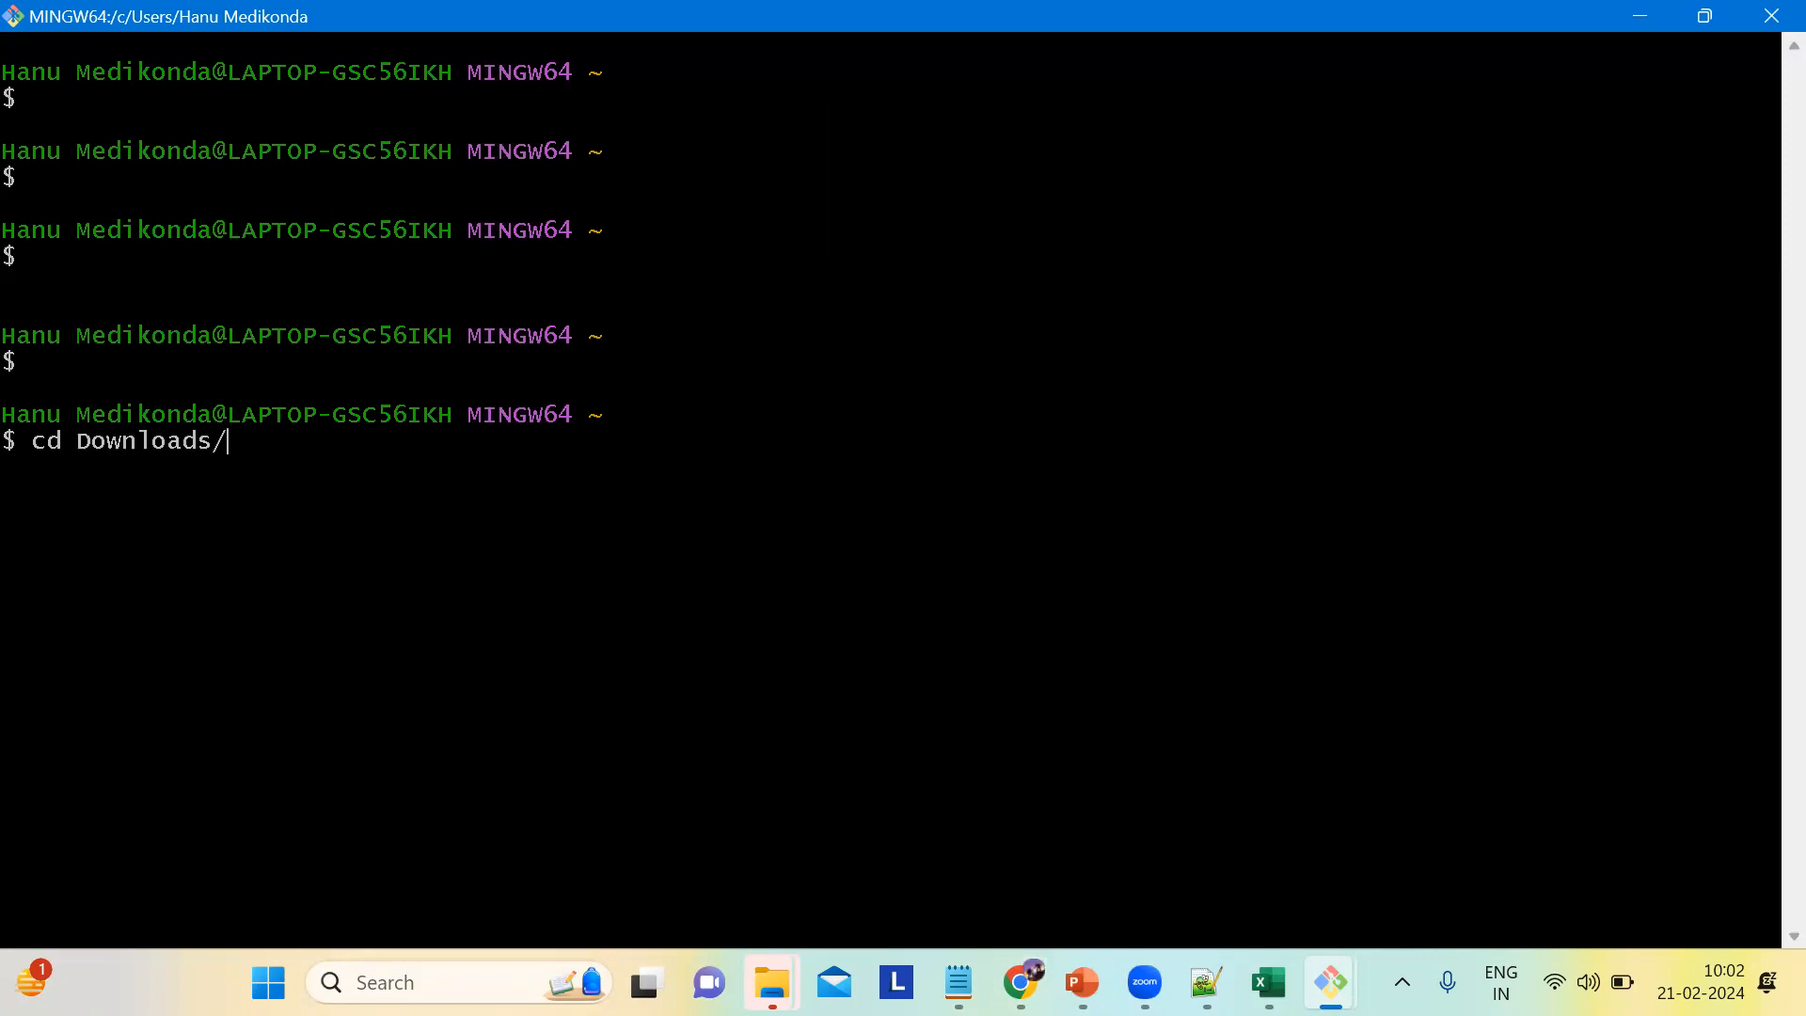
key("Return")
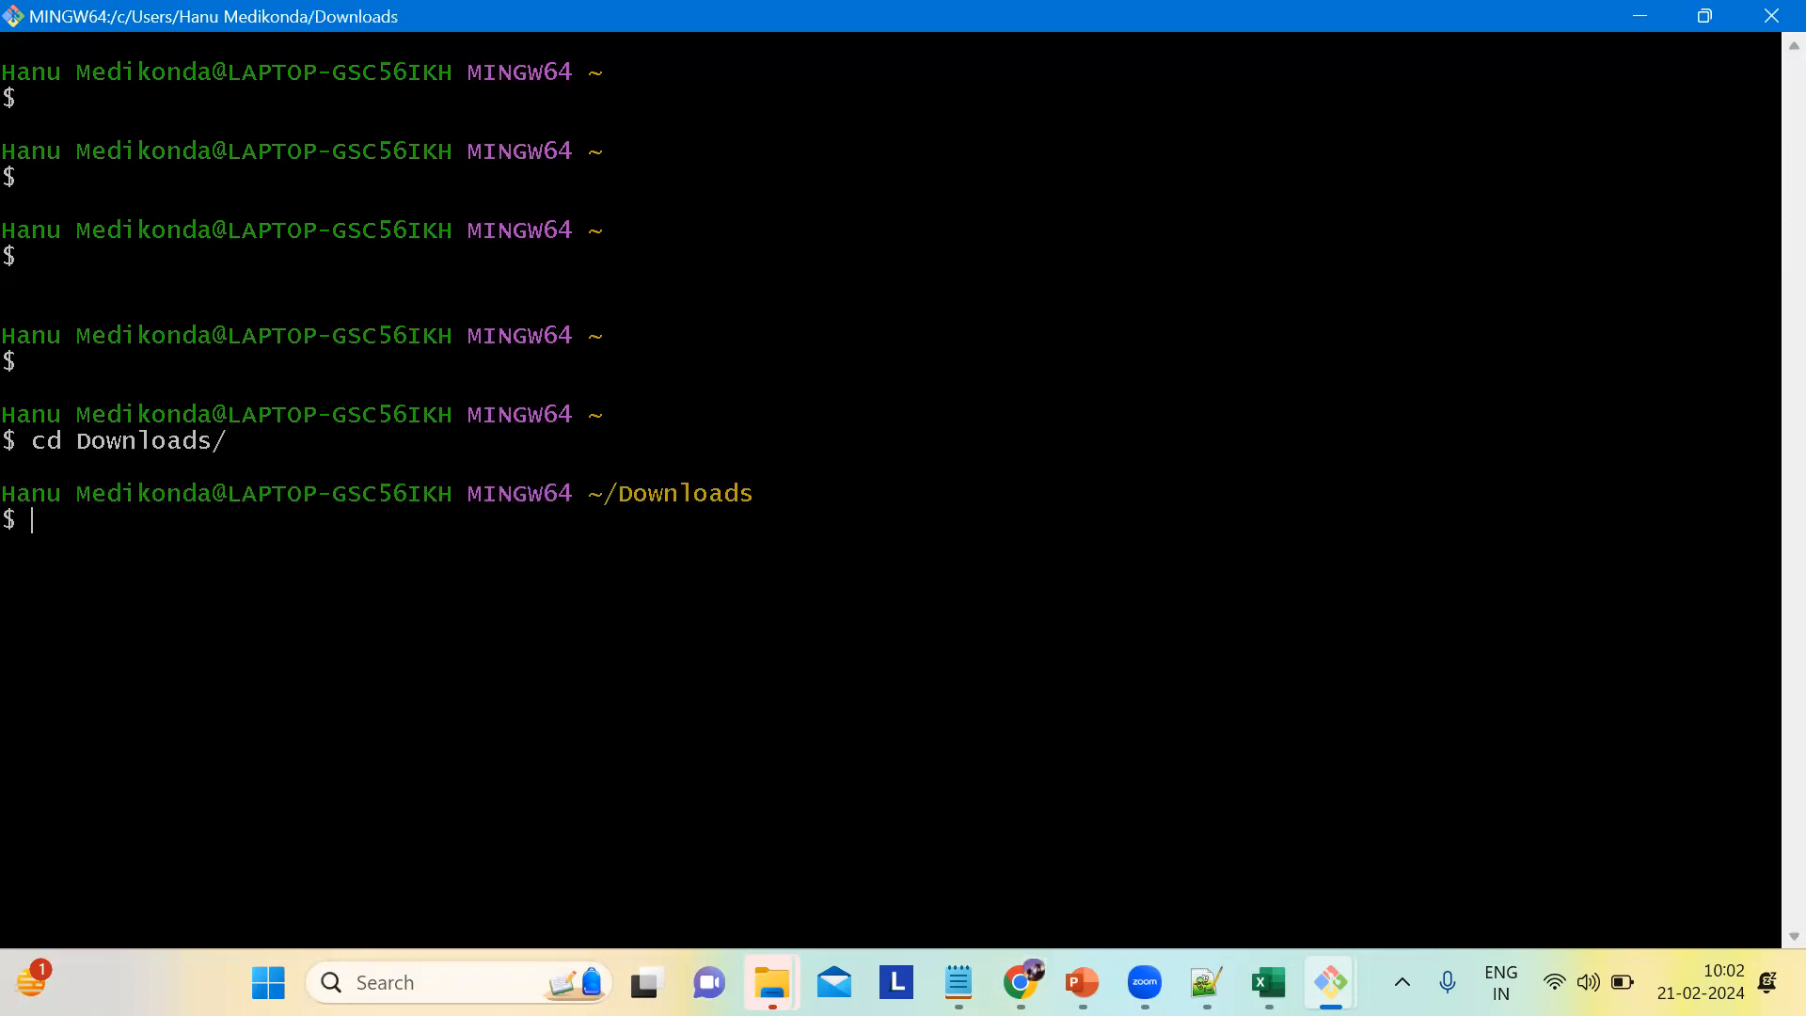
right_click(583, 546)
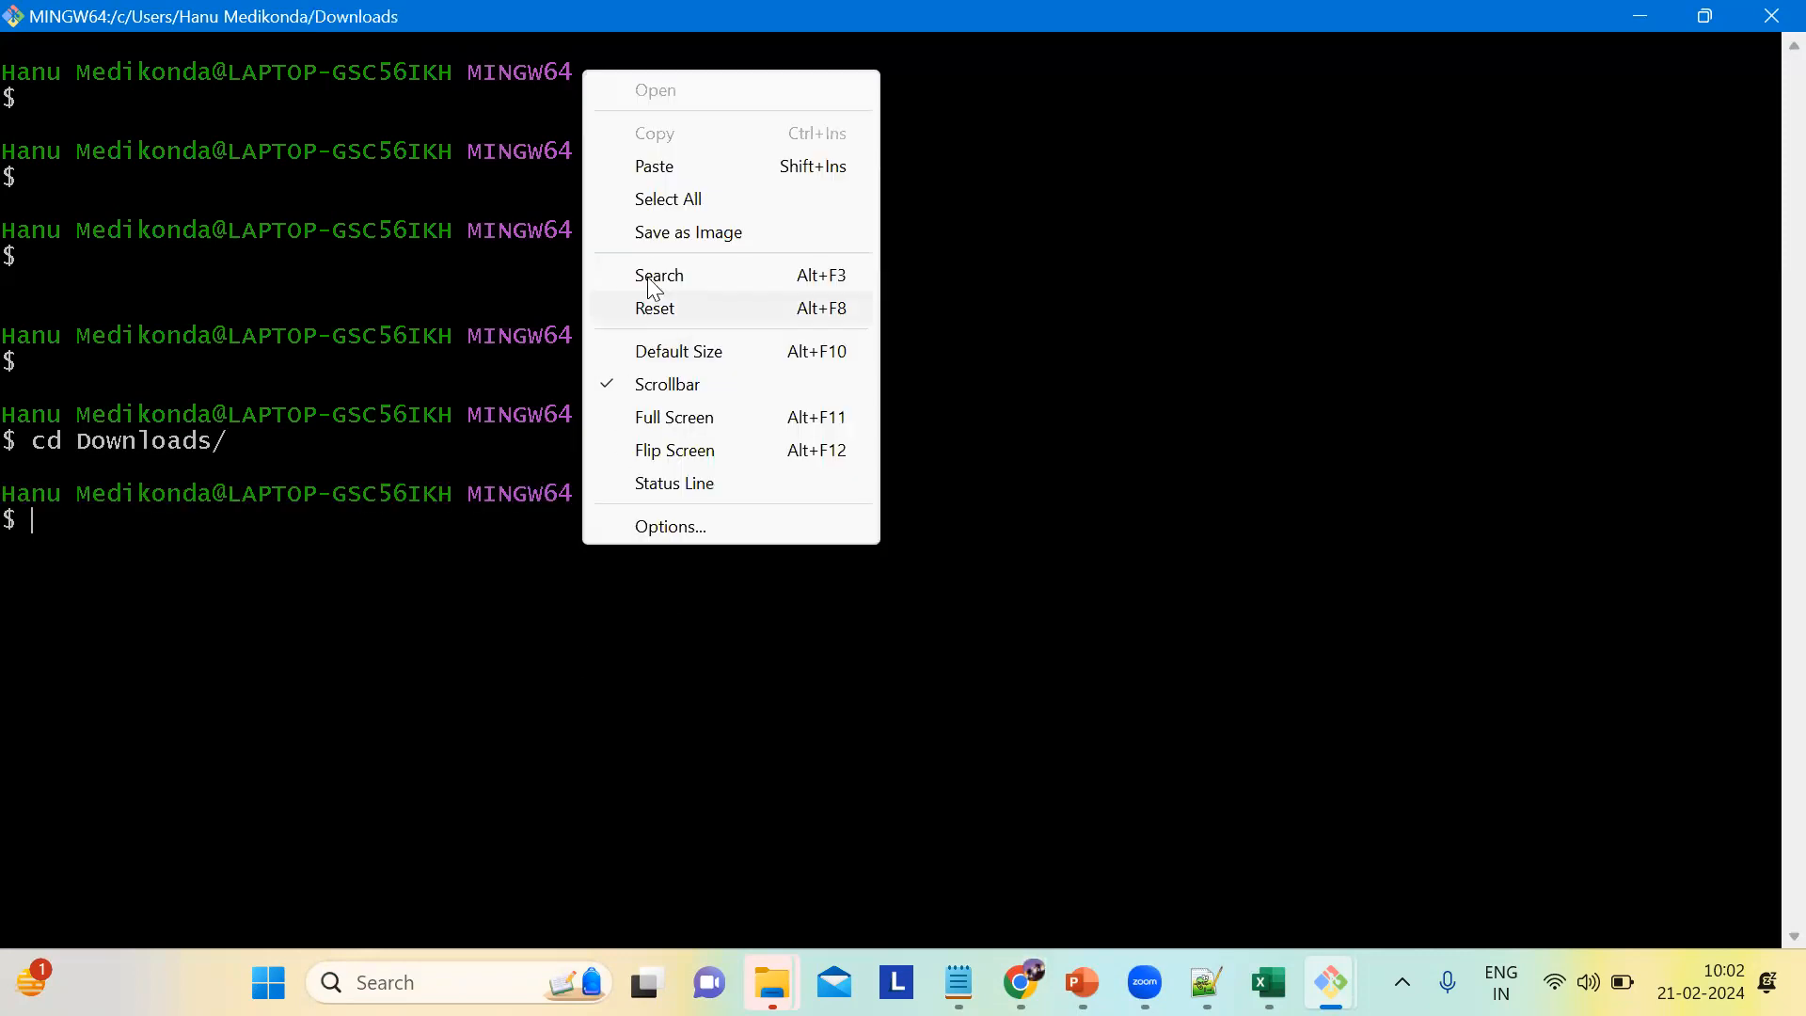
left_click(655, 167)
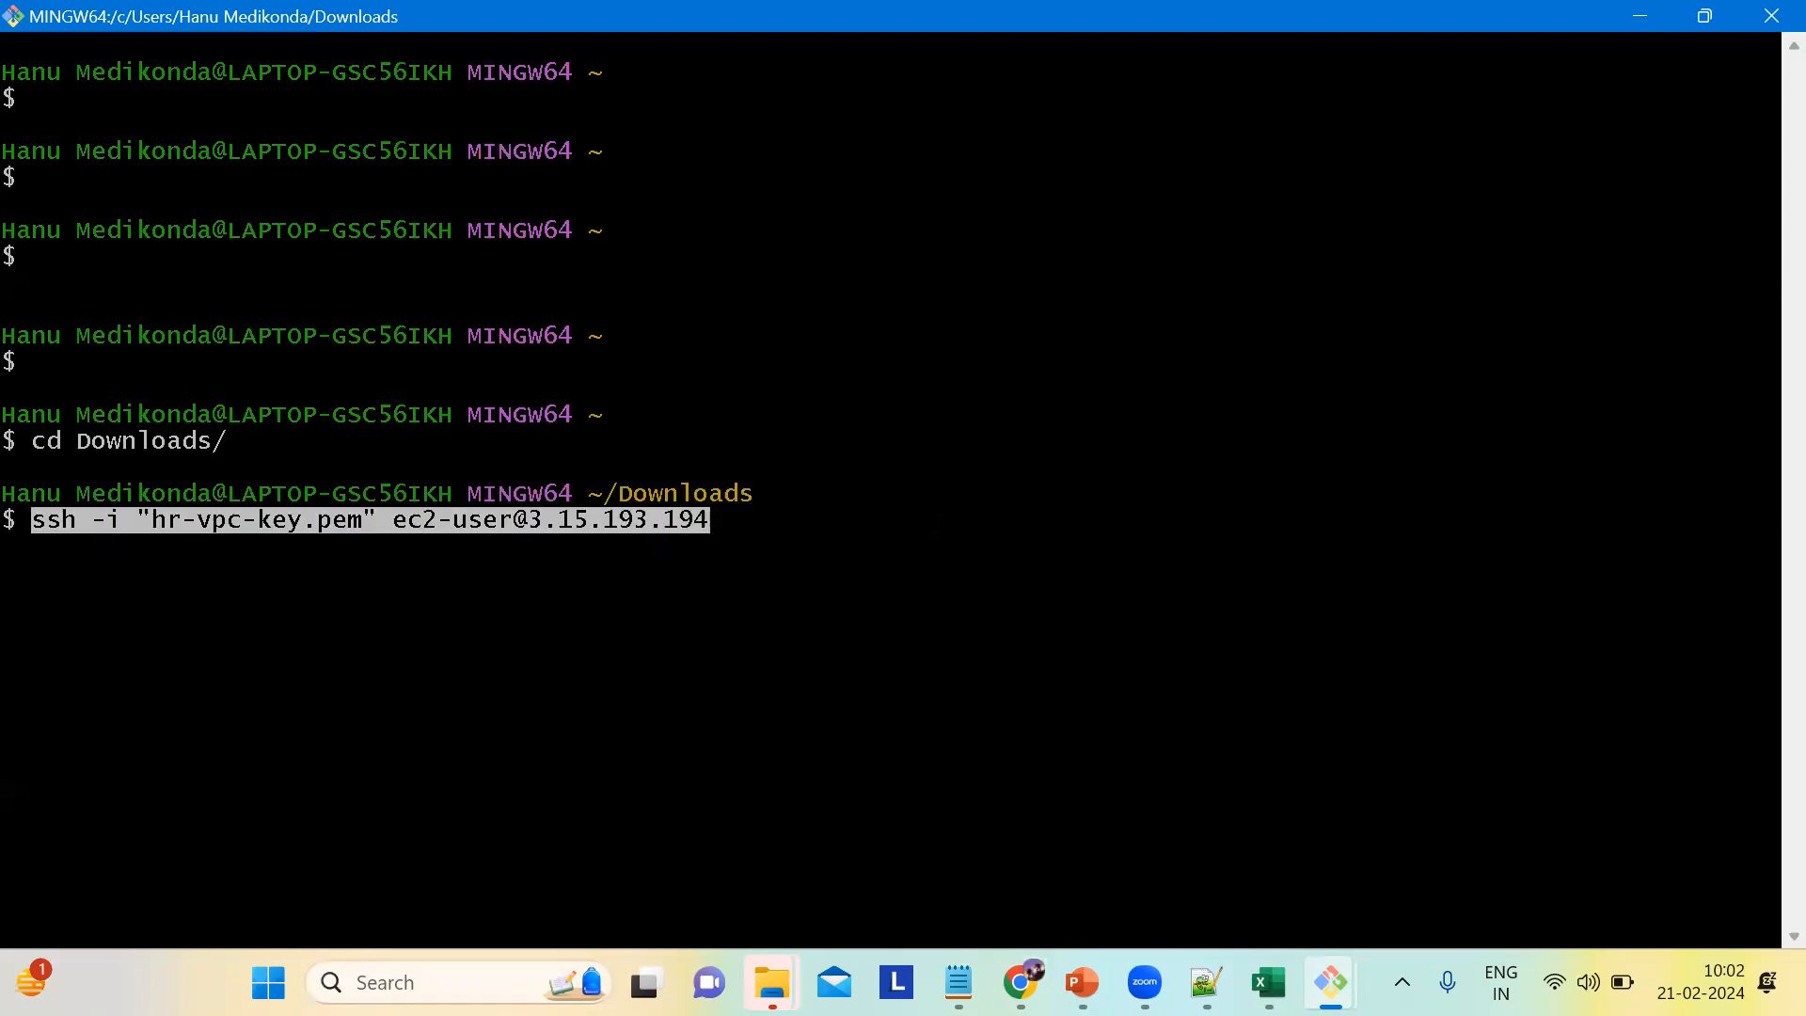
key("Left")
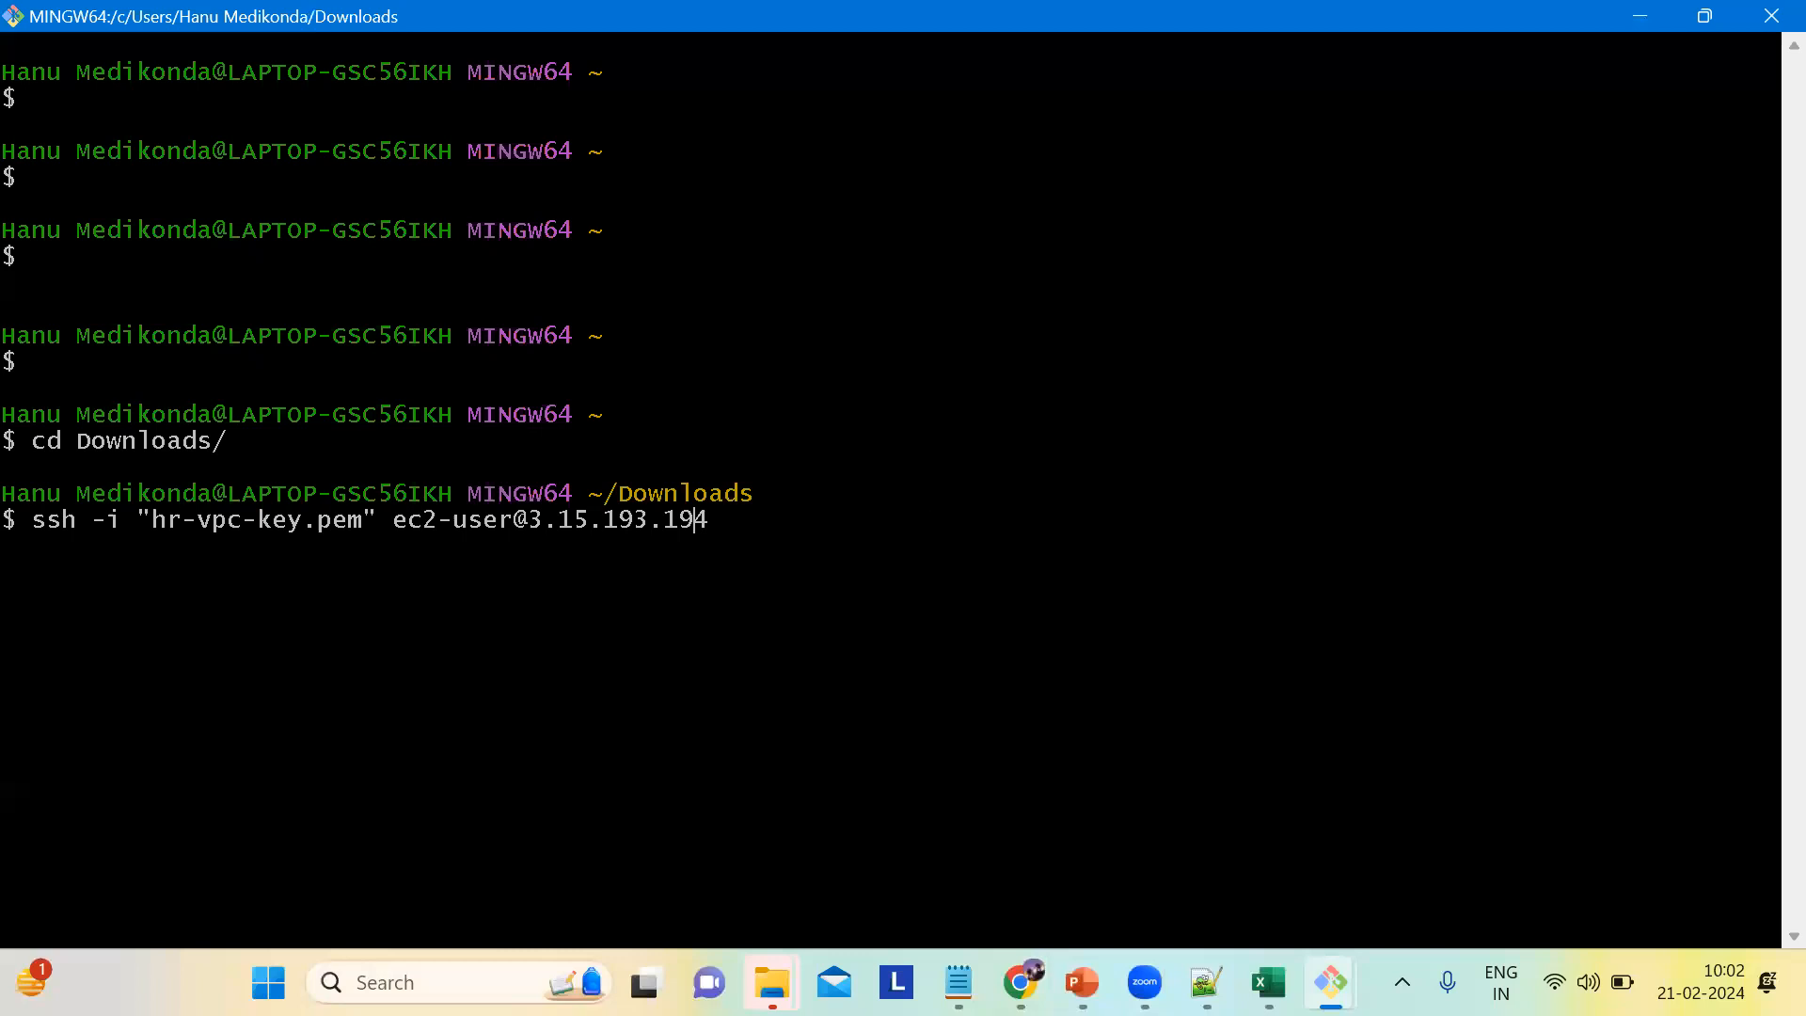
key("Return")
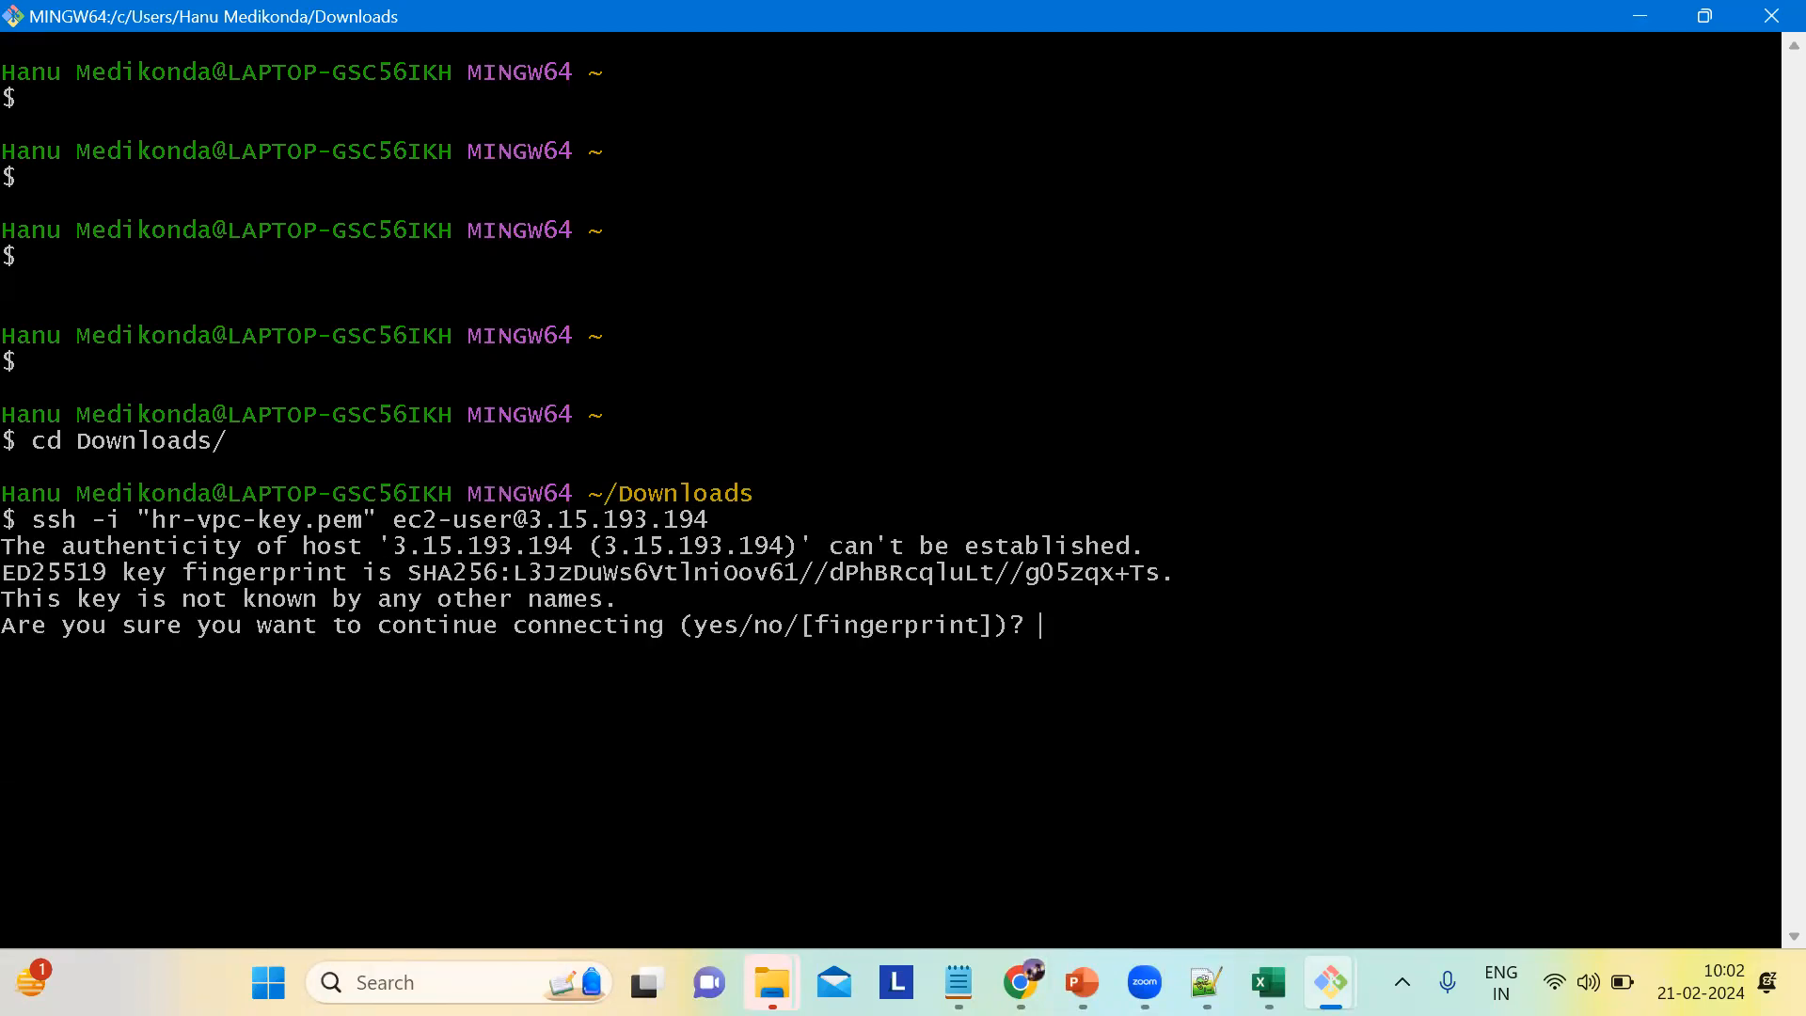
type("yes")
key("Return")
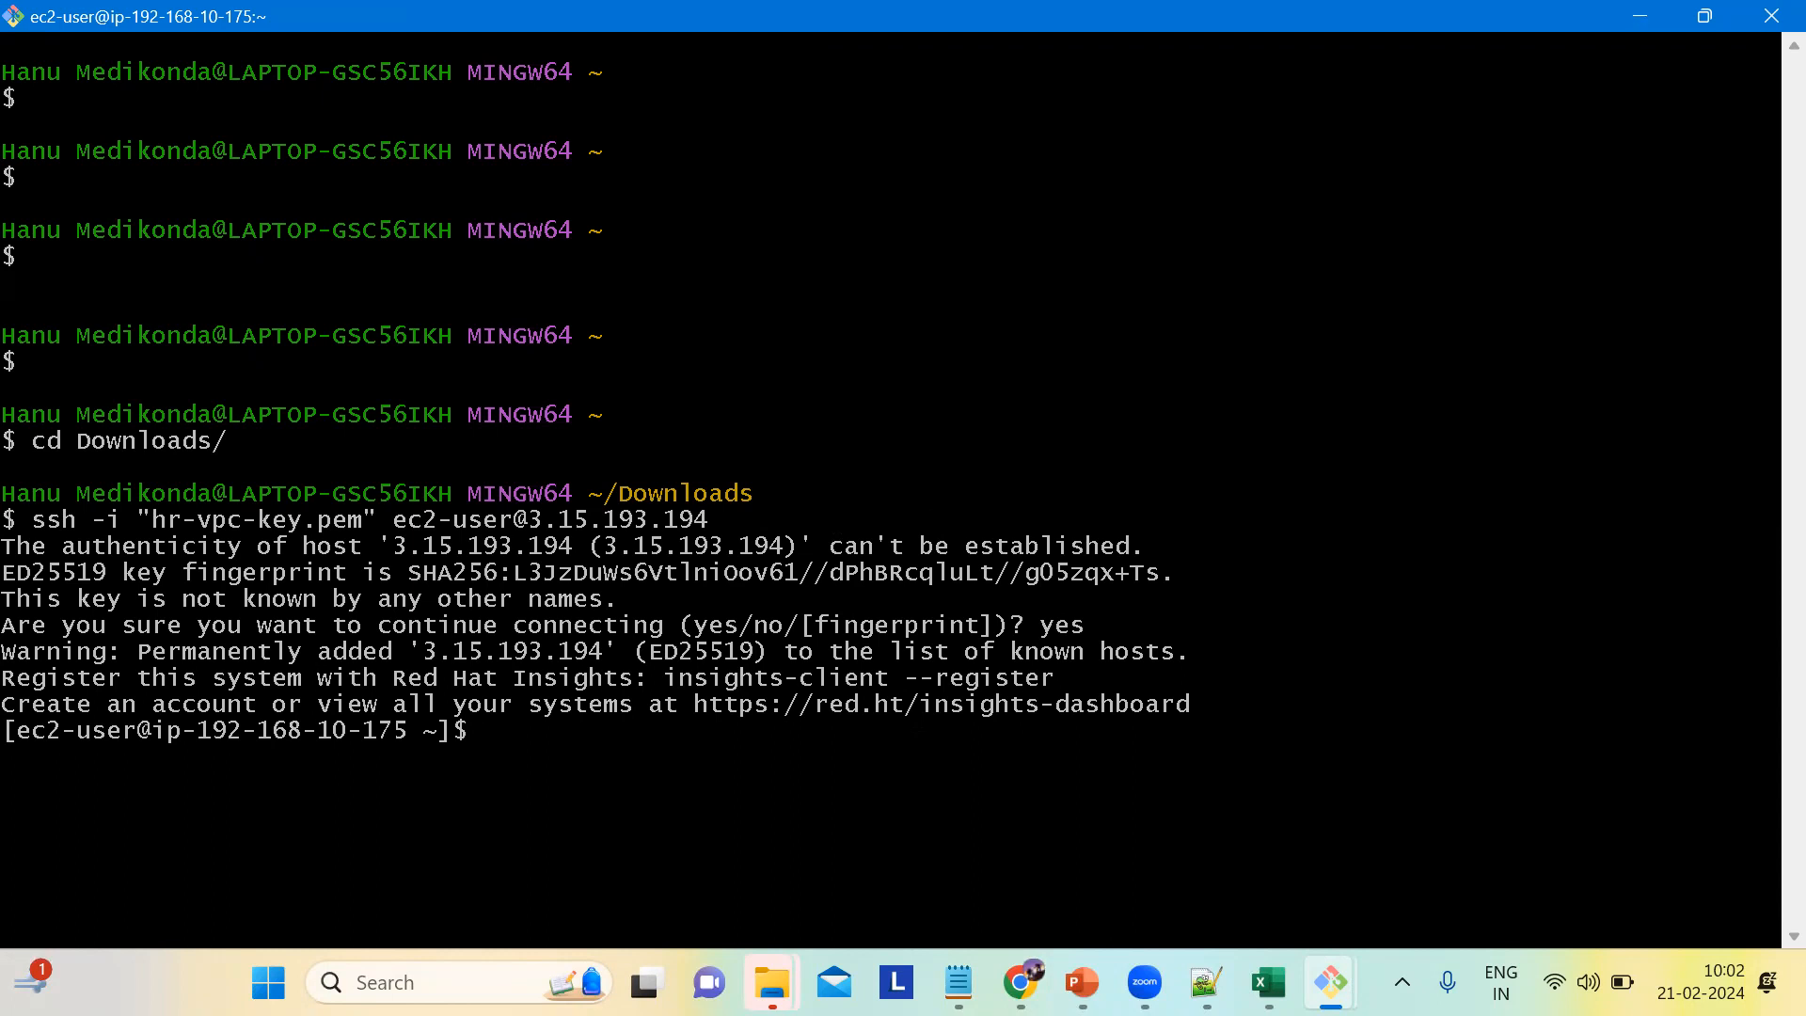
Step: Run aws cli on the instance to check whether the AWS command-line tool is available
type("sudo su")
key("BackSpace")
key("BackSpace")
key("BackSpace")
key("BackSpace")
key("BackSpace")
key("BackSpace")
key("BackSpace")
key("BackSpace")
type("aws")
type("s")
key("BackSpace")
type("li")
key("BackSpace")
key("BackSpace")
type("cli")
key("Return")
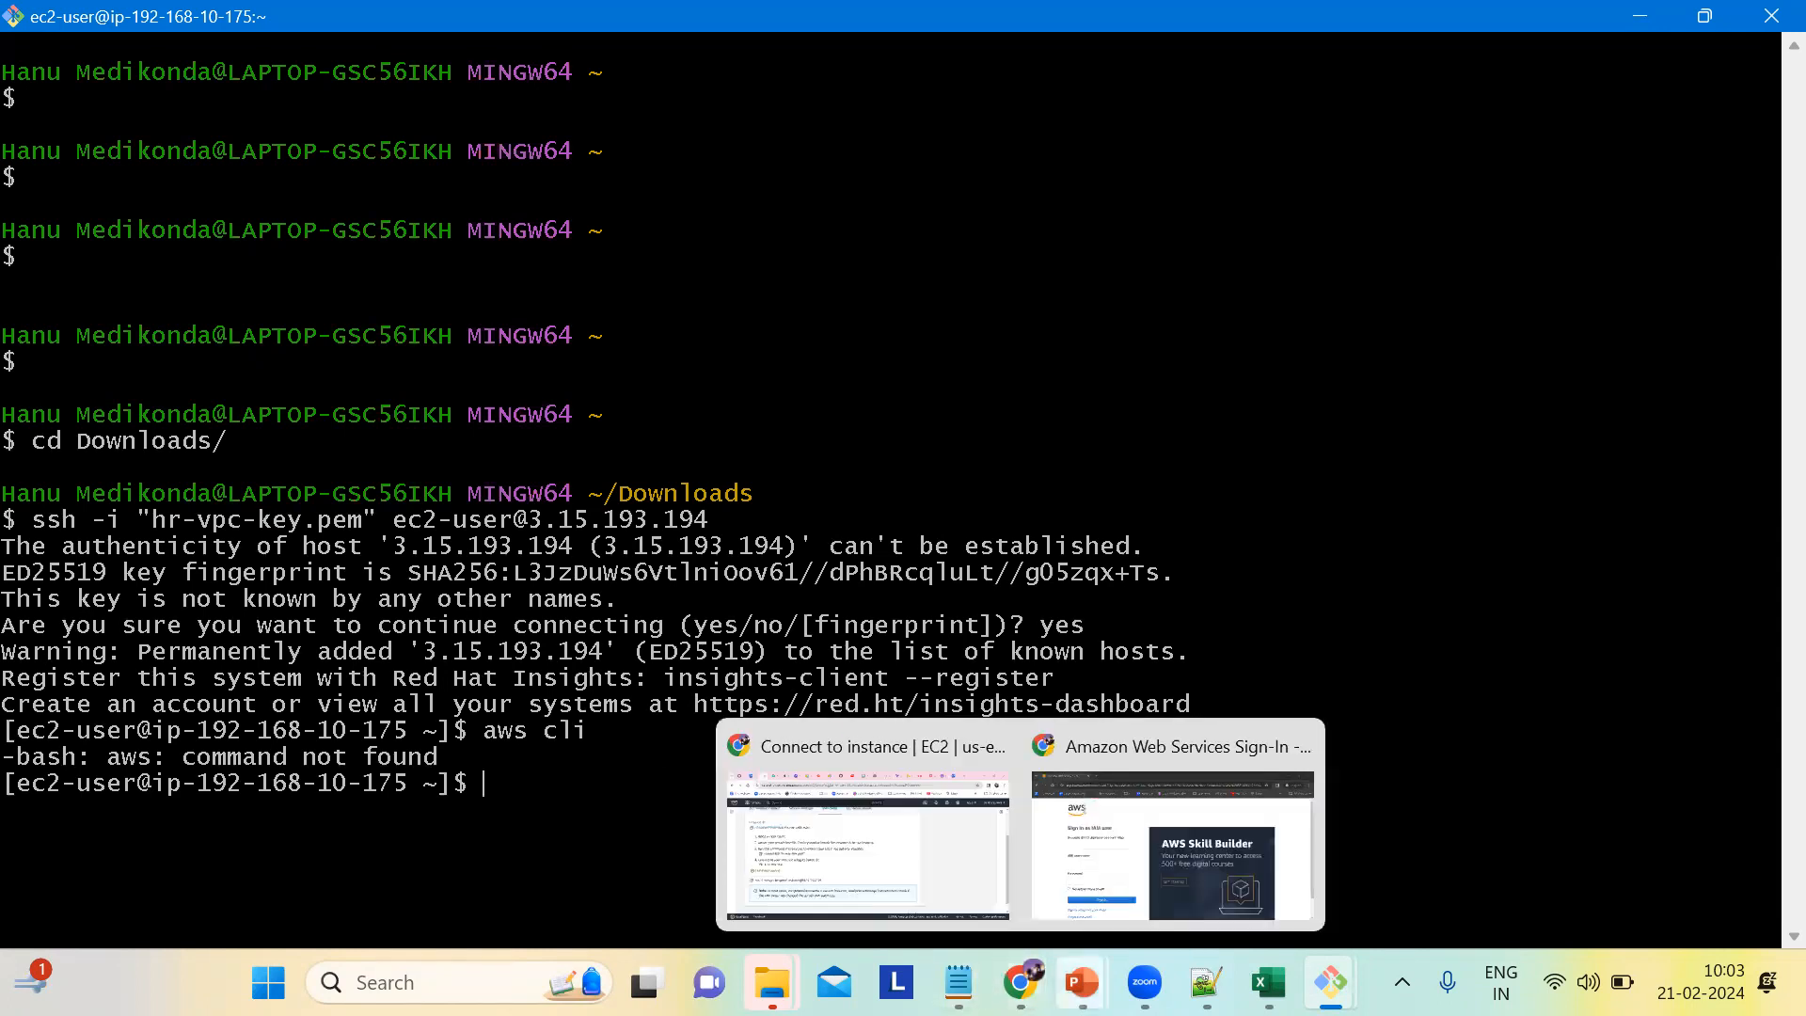
Step: Switch to the IAM presentation in PowerPoint and copy the three install and version commands from the "Installation of AWS cli" slide
mouse_move(1082, 978)
left_click(1130, 856)
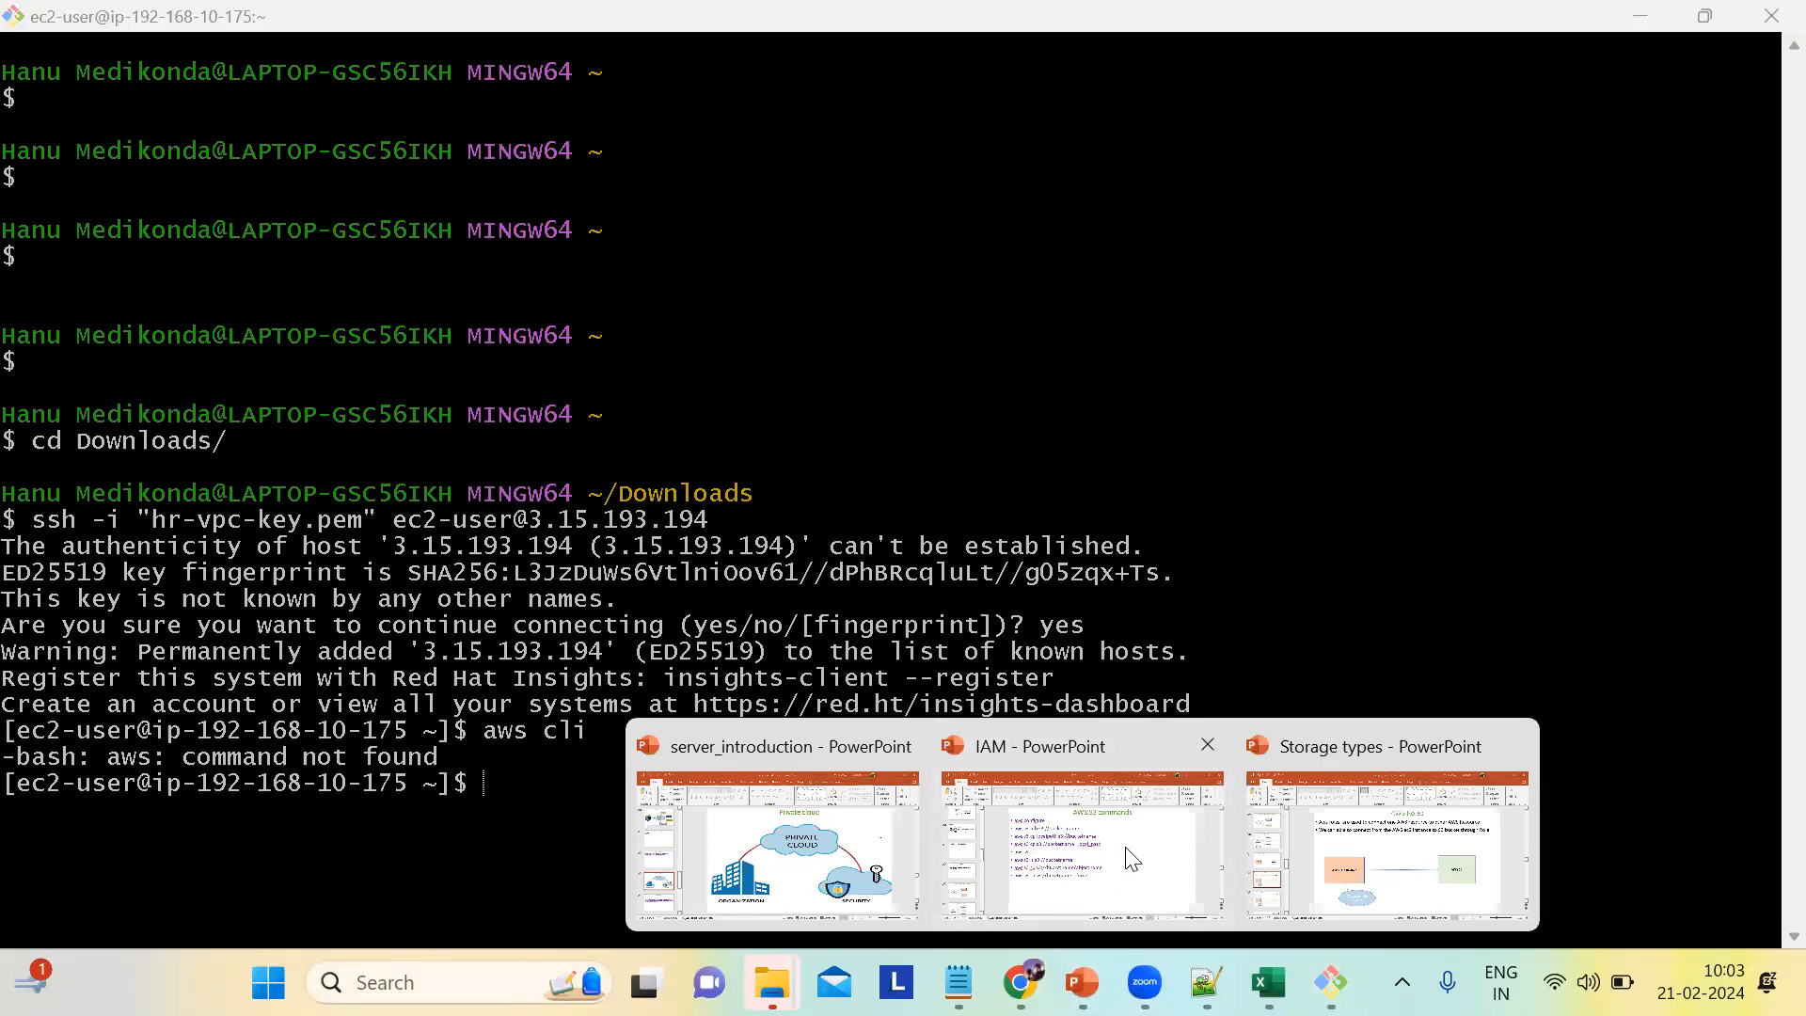
scroll(193, 499, "up", 1)
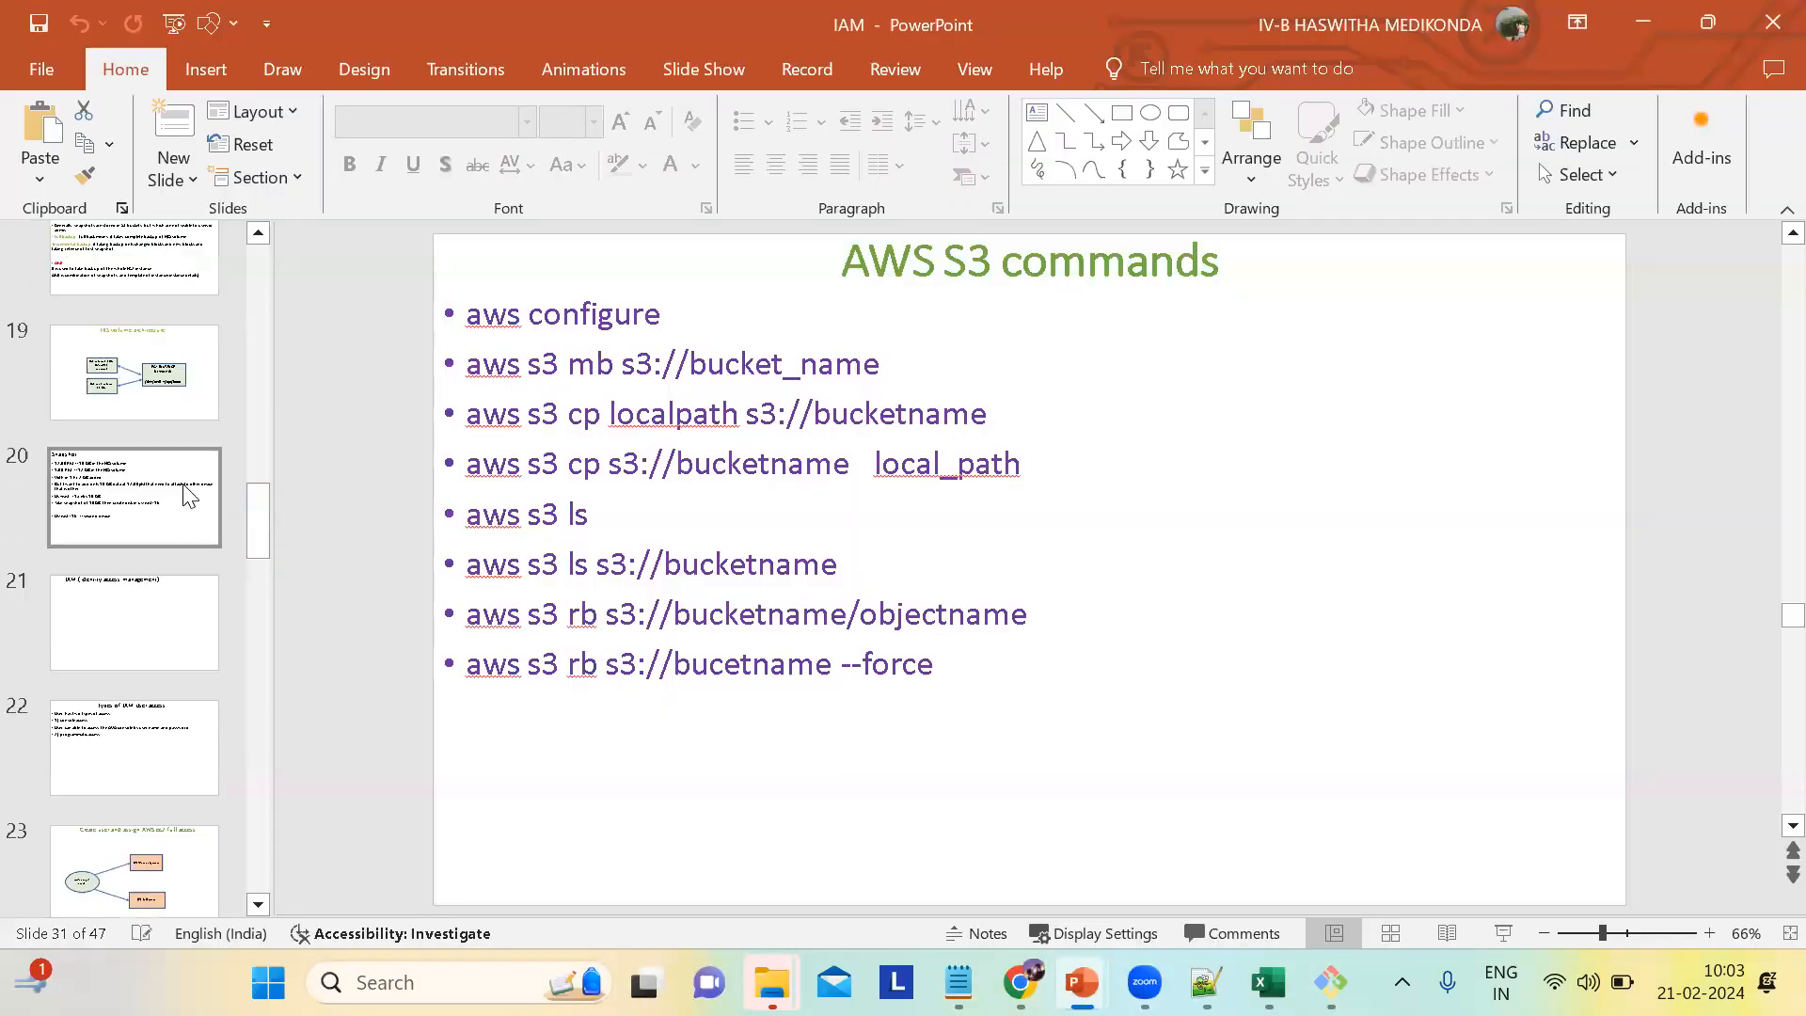
left_click(136, 494)
scroll(141, 508, "up", 1)
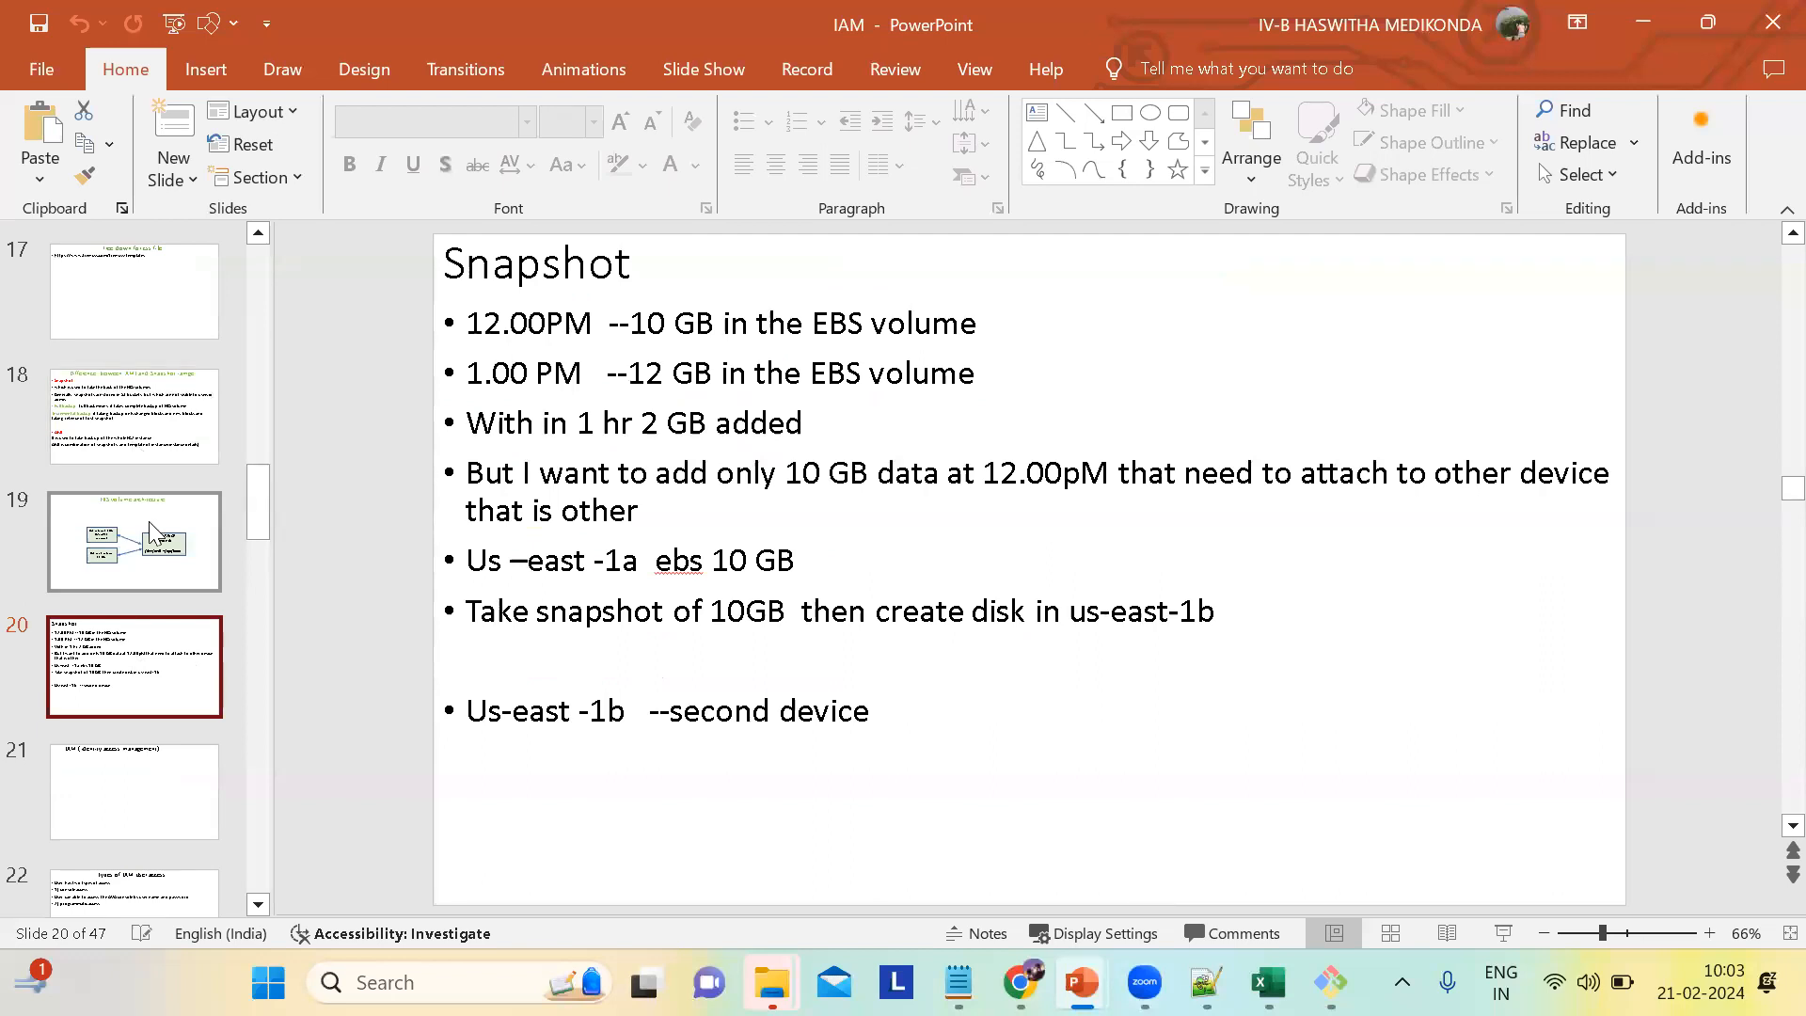
scroll(156, 532, "down", 3)
scroll(155, 531, "down", 6)
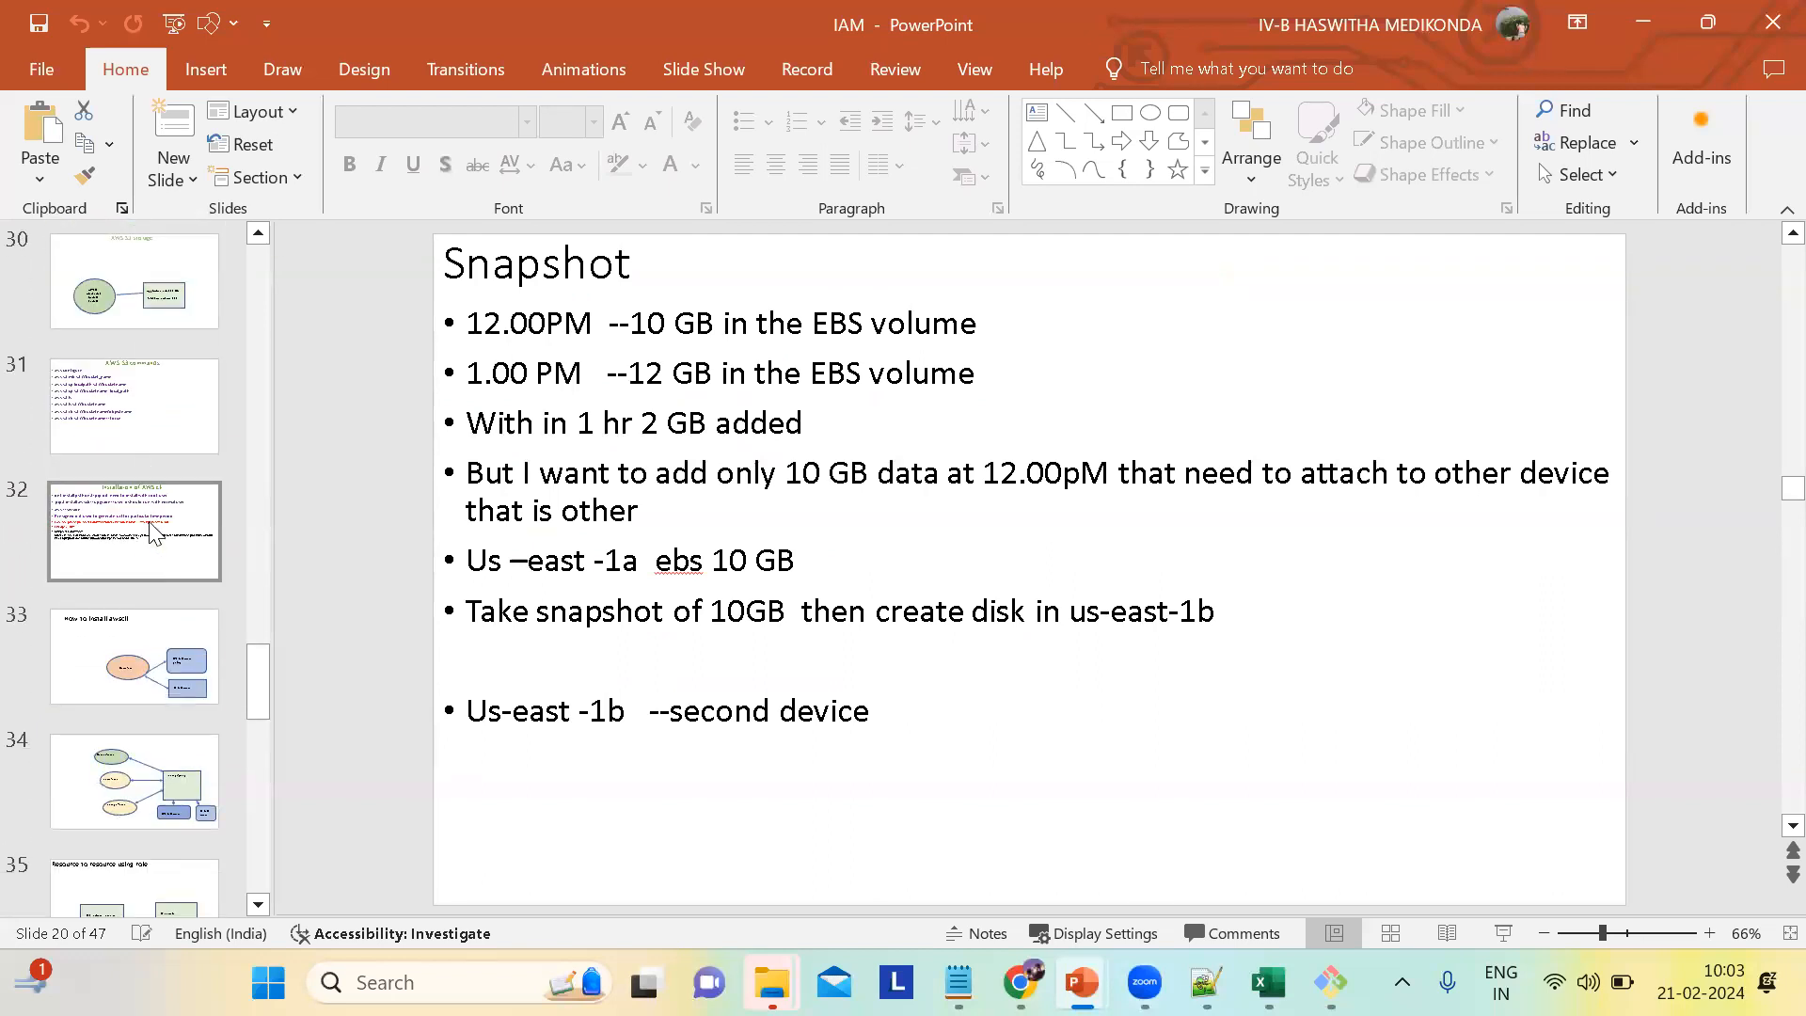
left_click(153, 533)
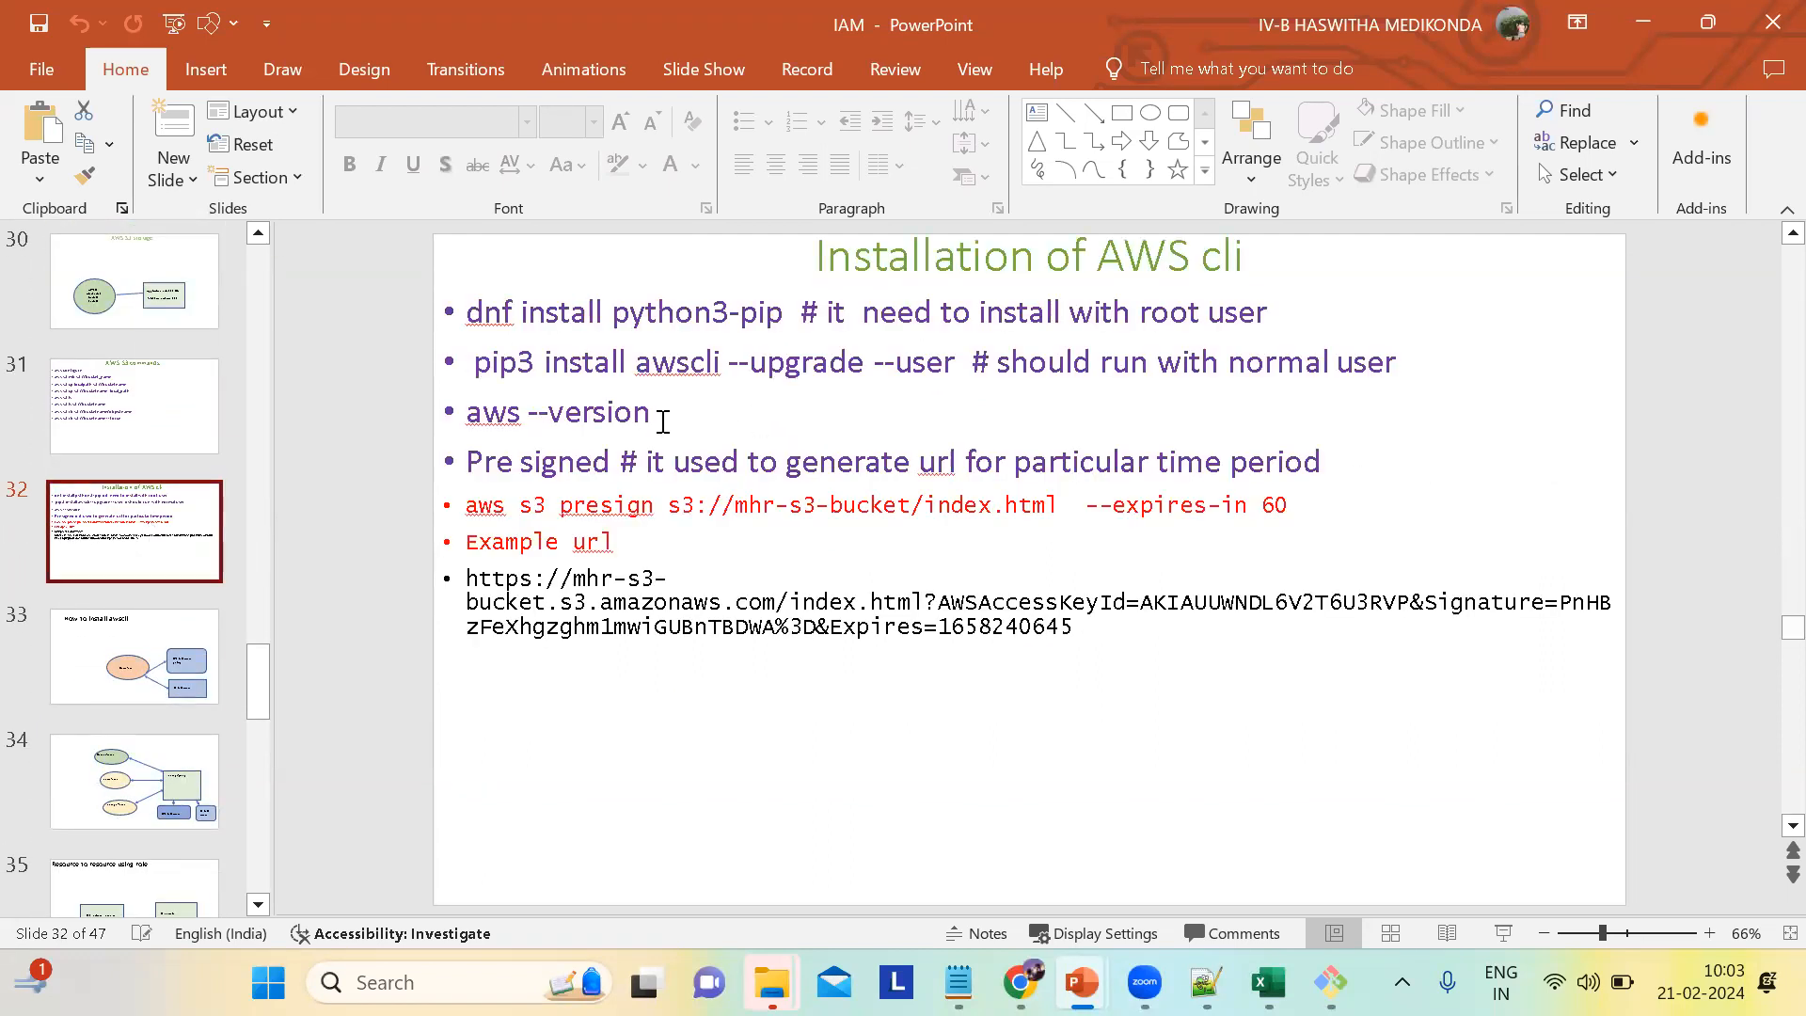
left_click_drag(664, 419, 476, 323)
key("ctrl+c")
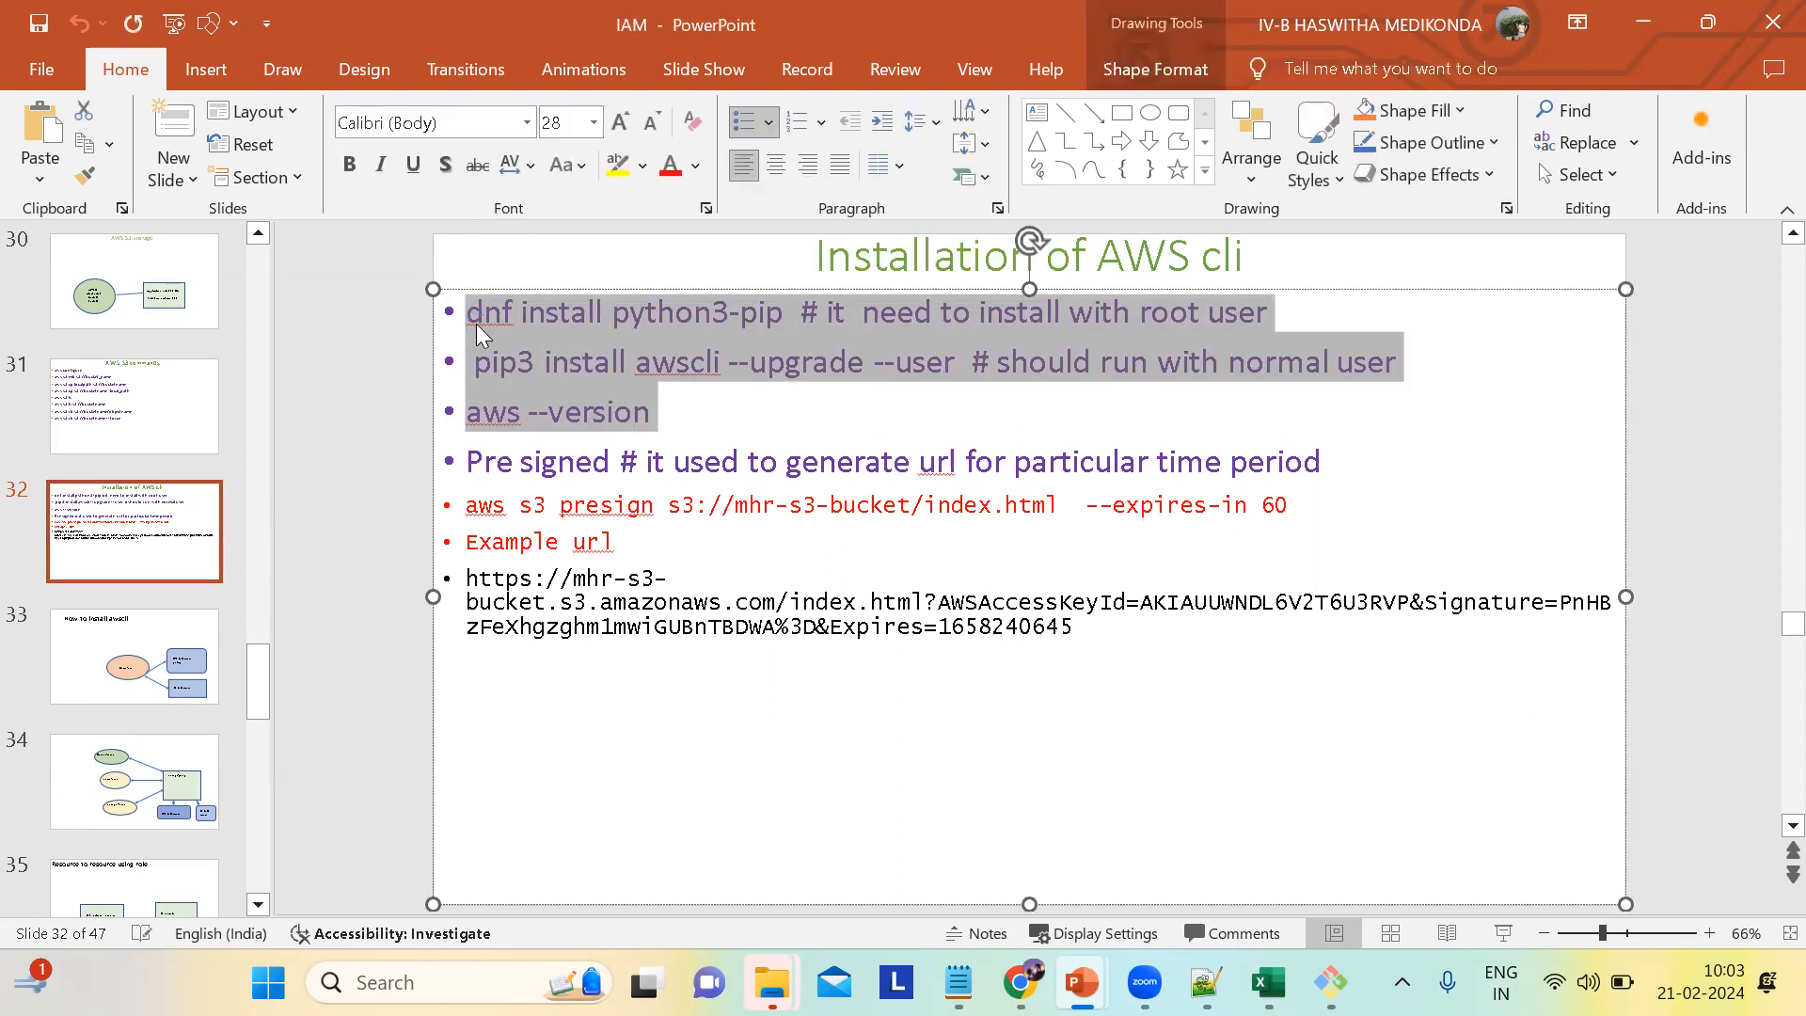
Step: Switch to the AWS notes in Notepad and add a dash-underlined heading "how to install aws cli" above AWS roles, with the copied commands beneath
mouse_move(978, 943)
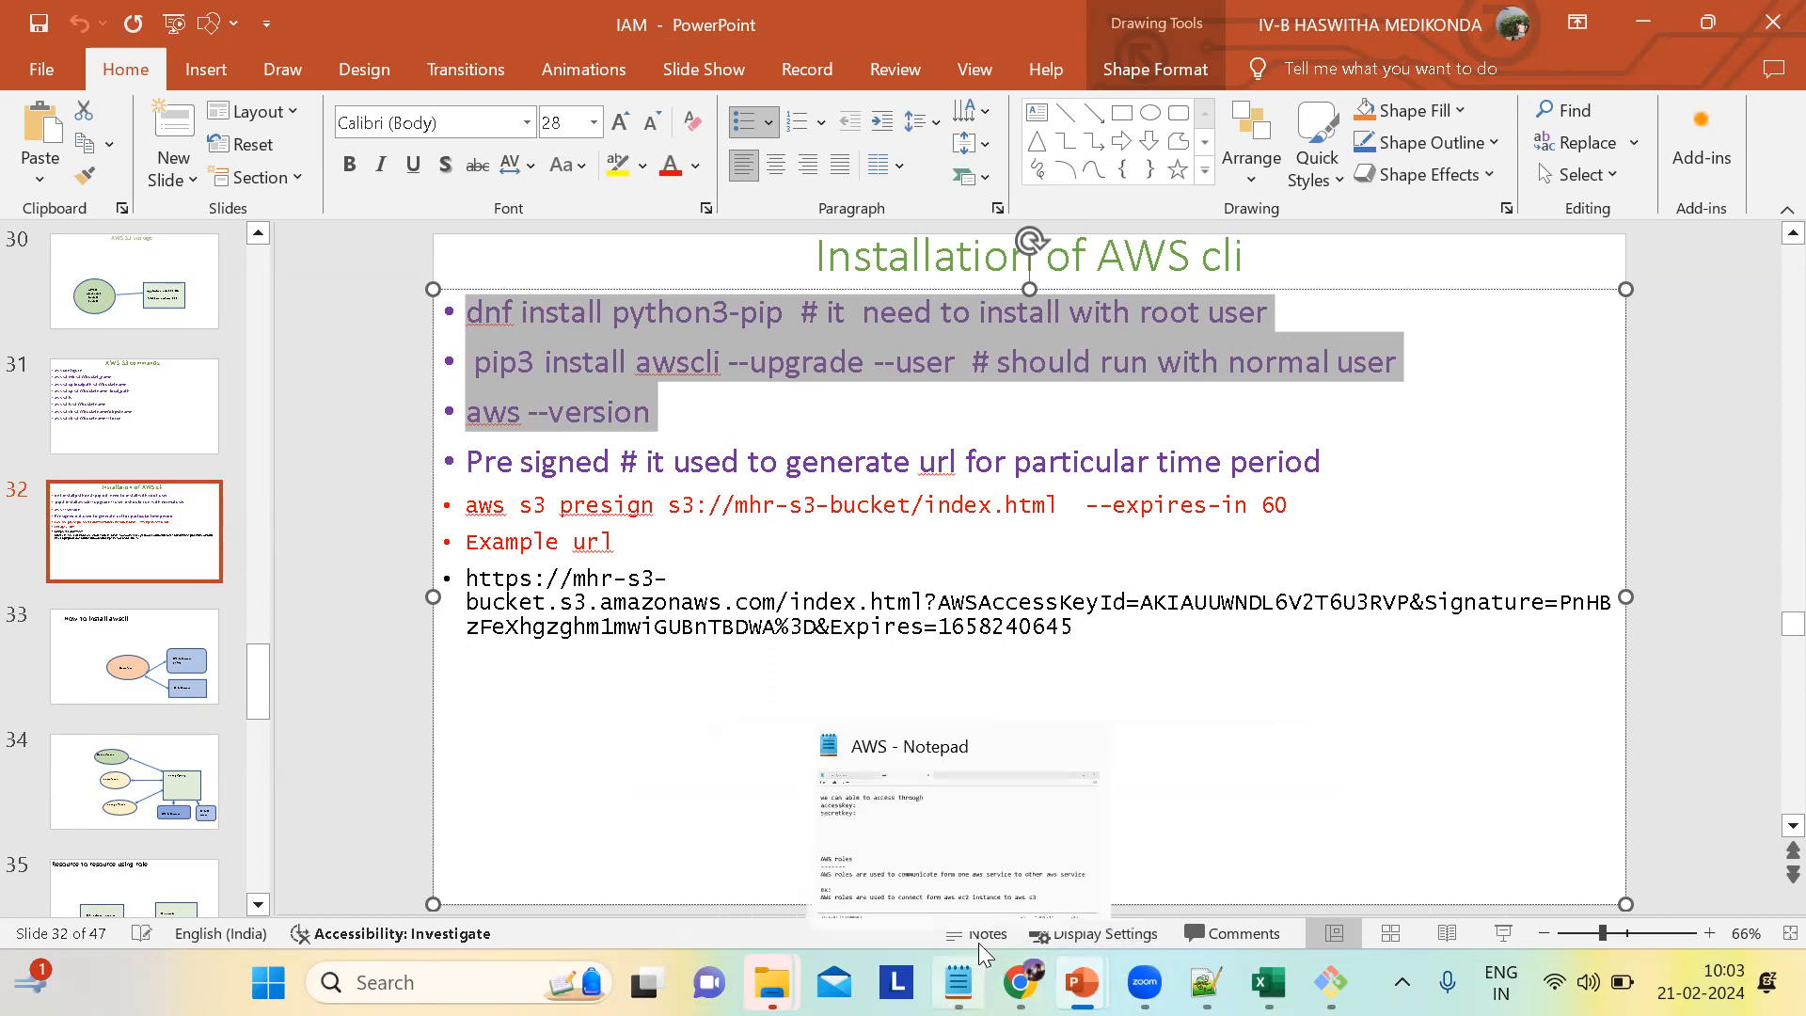
left_click(989, 850)
left_click_drag(32, 393, 36, 386)
left_click(60, 367)
type("how to install aws cli")
key("Return")
type("------------")
key("Return")
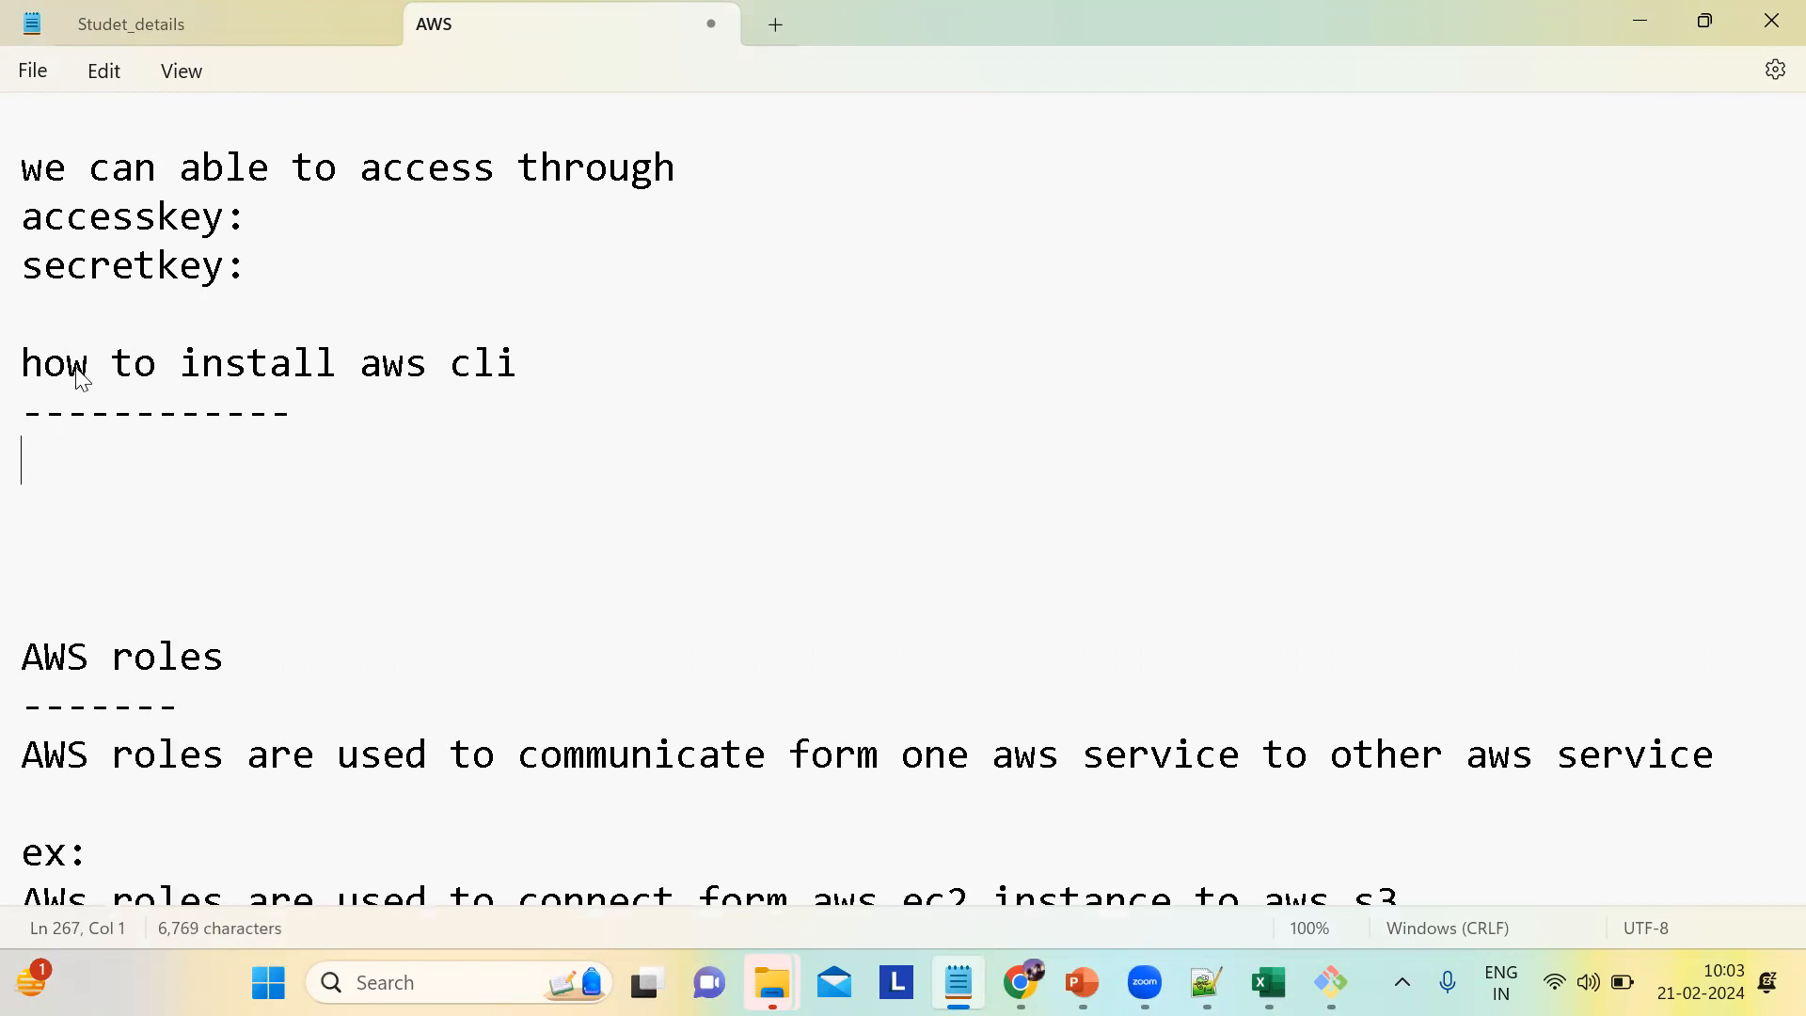
key("ctrl+v")
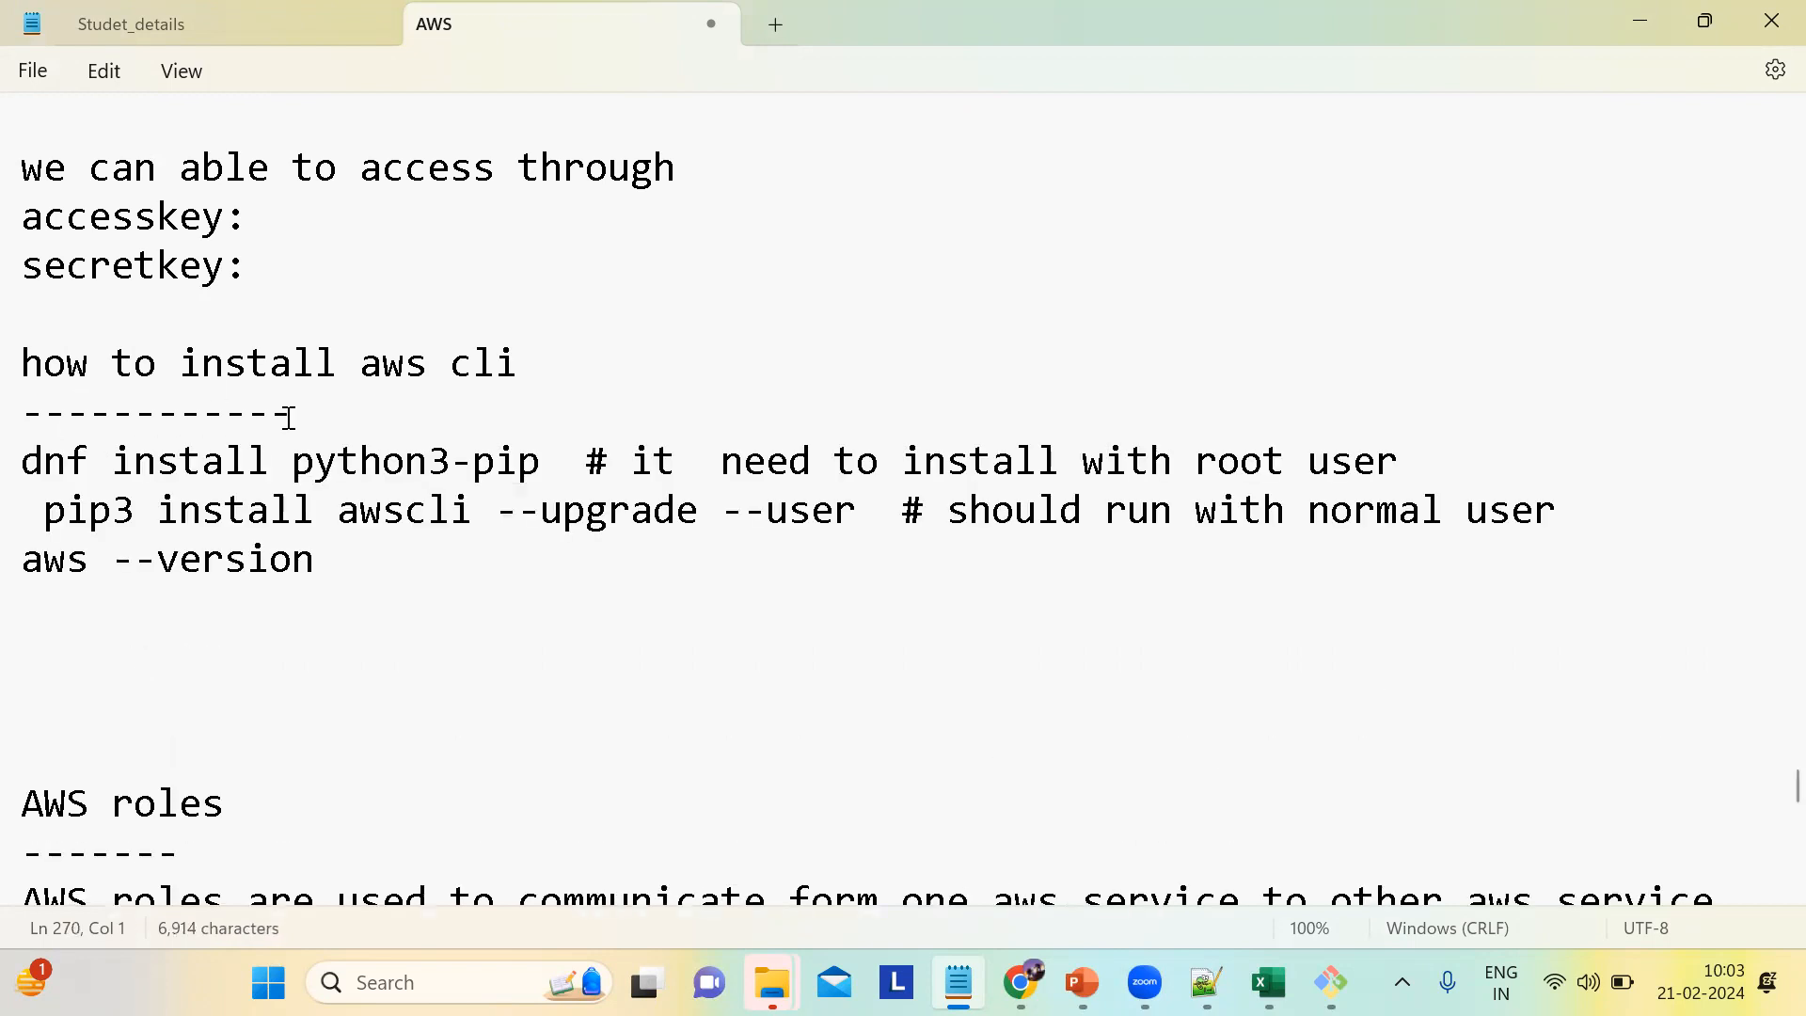
Step: Copy dnf install python3-pip from the notes, and switch to the root user in the instance's Git Bash session with sudo su -
left_click_drag(544, 461, 23, 459)
key("ctrl+c")
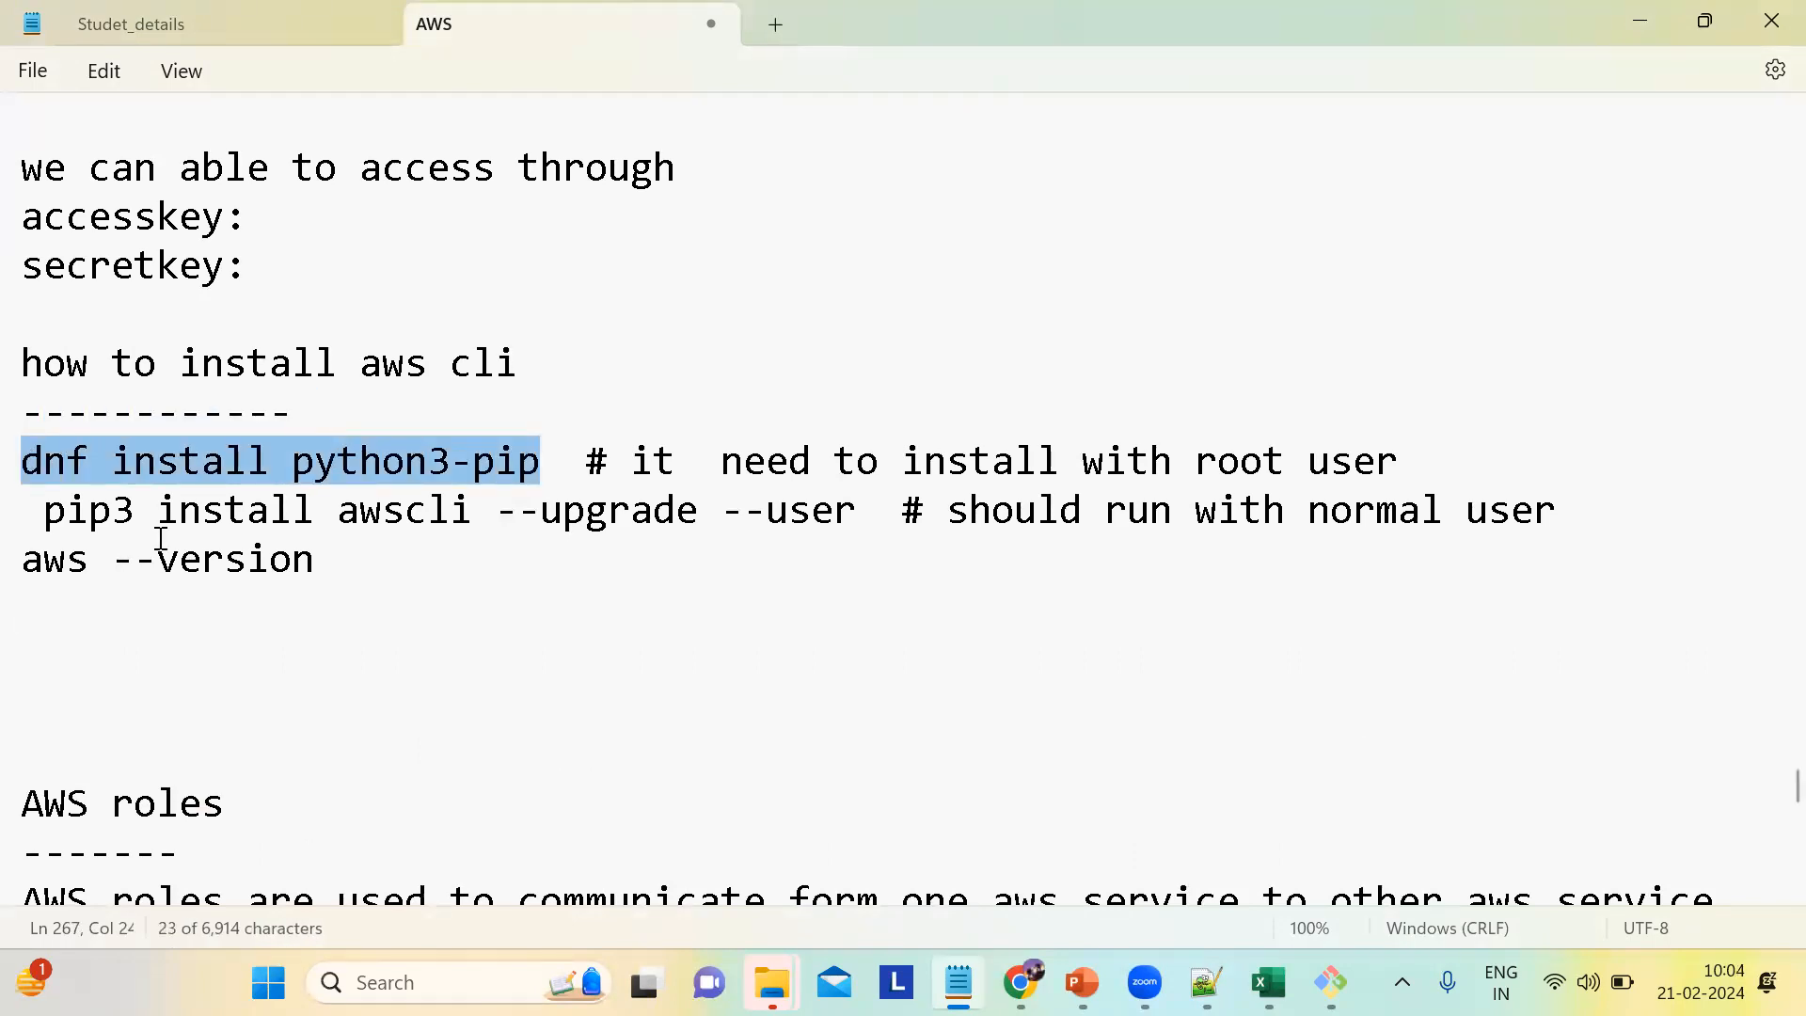
mouse_move(1331, 982)
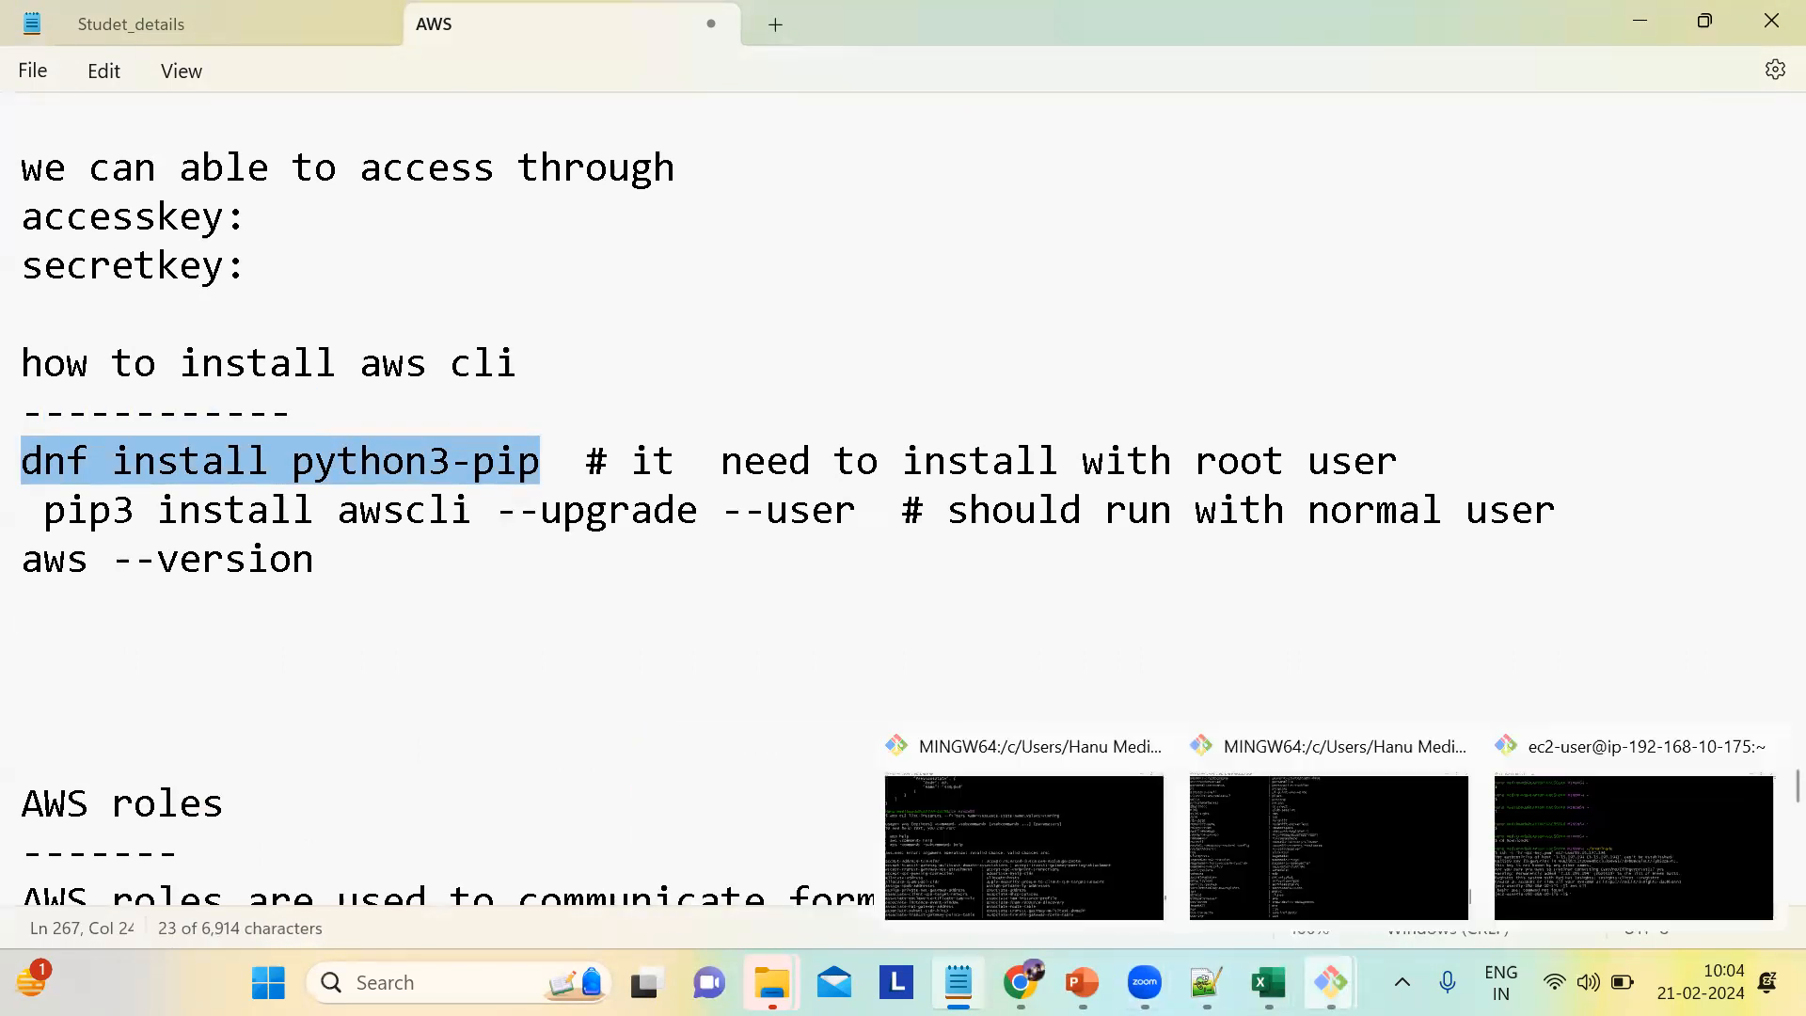
left_click(1554, 823)
right_click(824, 748)
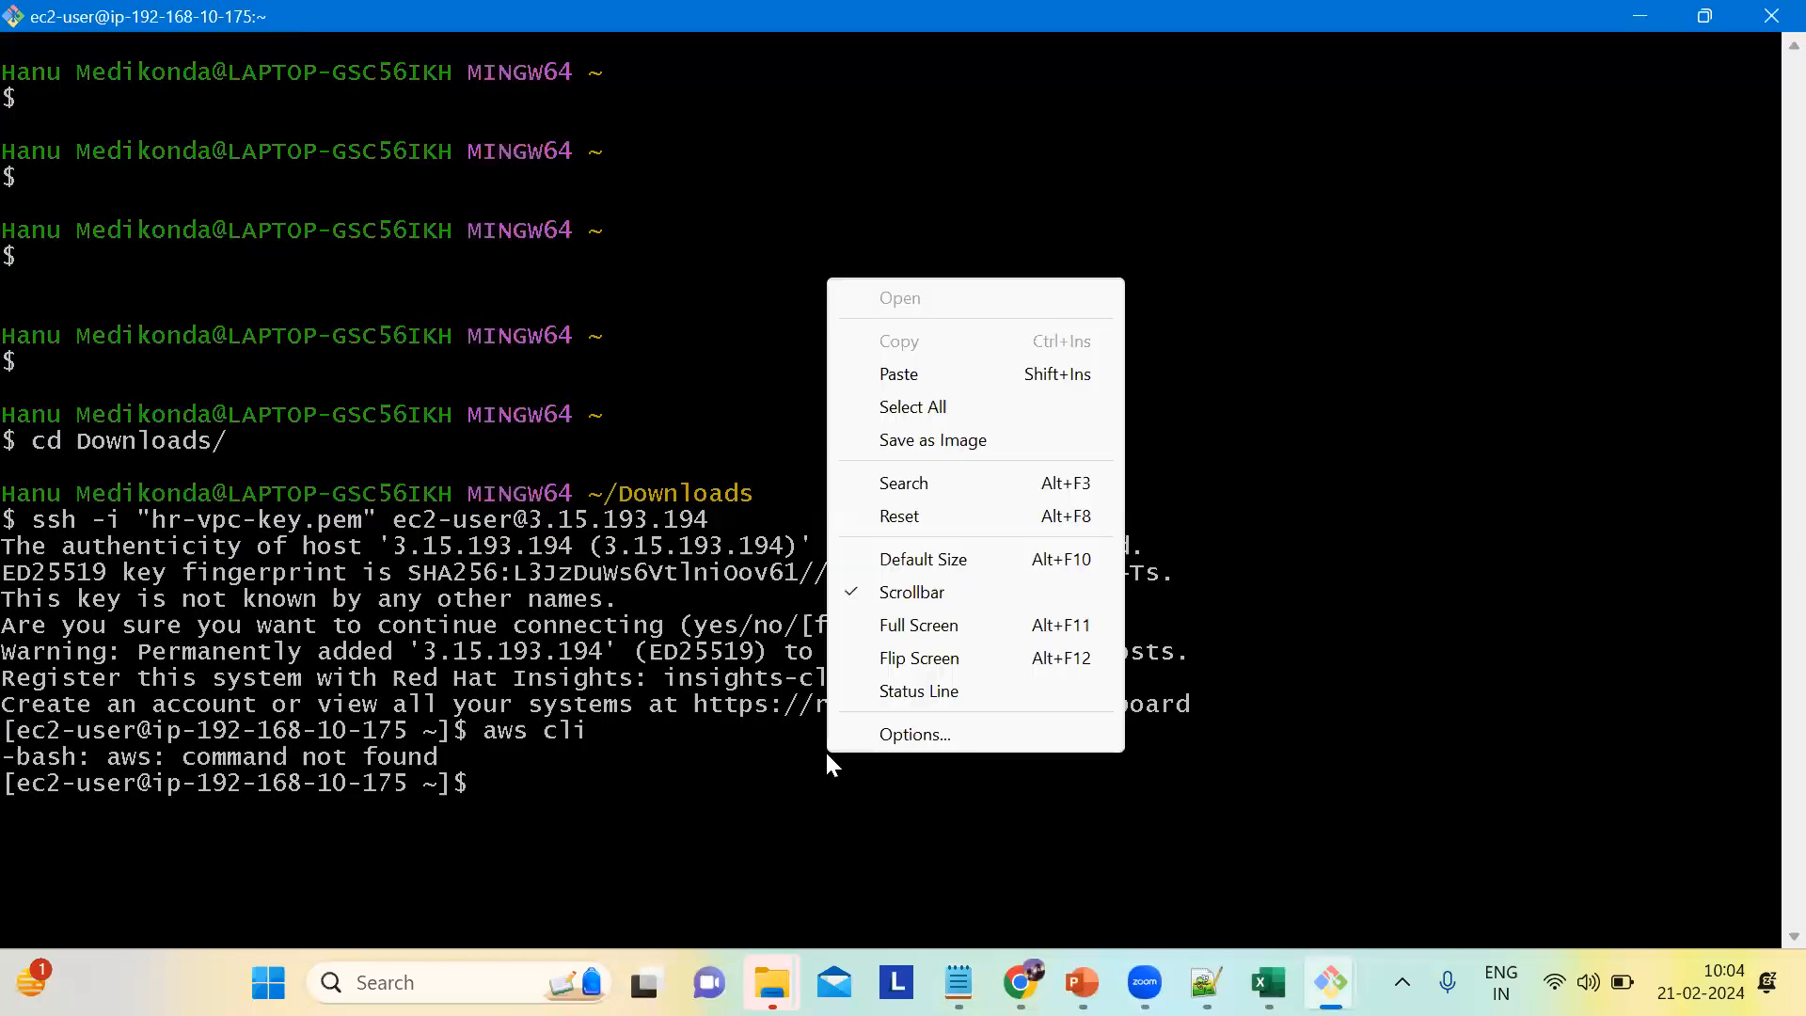
left_click(611, 802)
type("sudo su -")
key("Return")
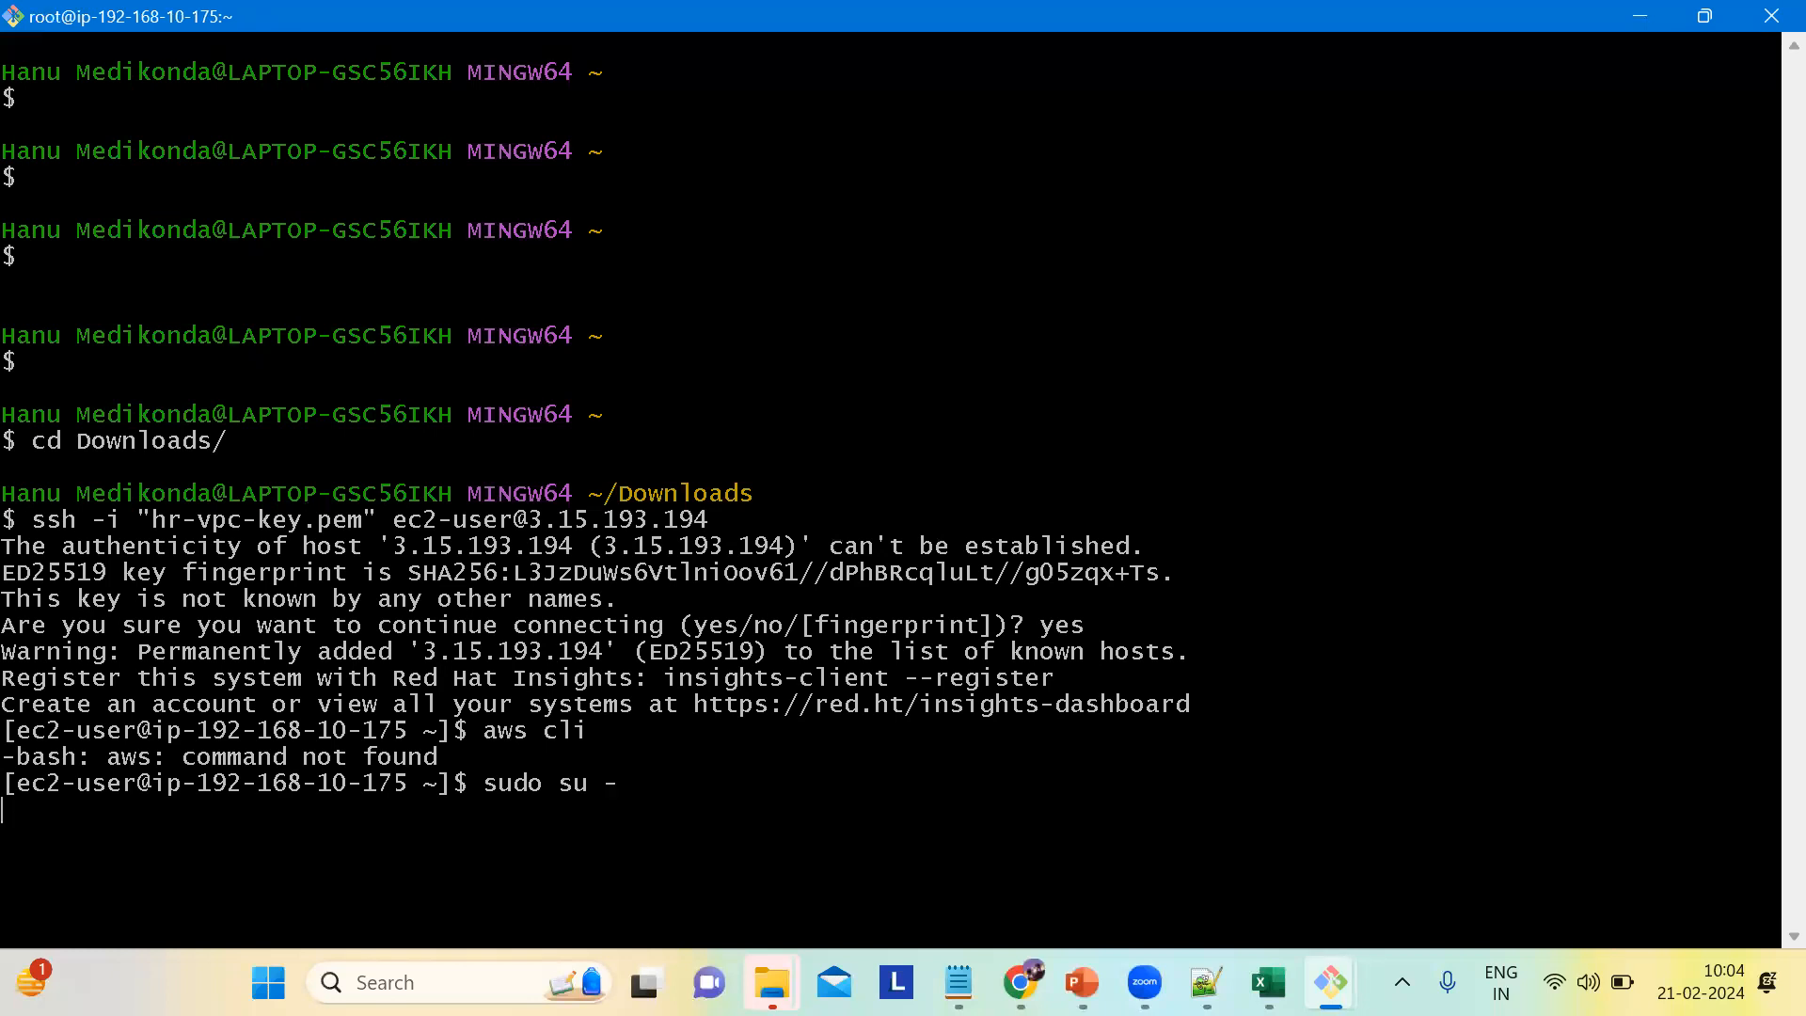
Step: Run the copied dnf install python3-pip command as root on the instance and accept the installation with y
right_click(534, 834)
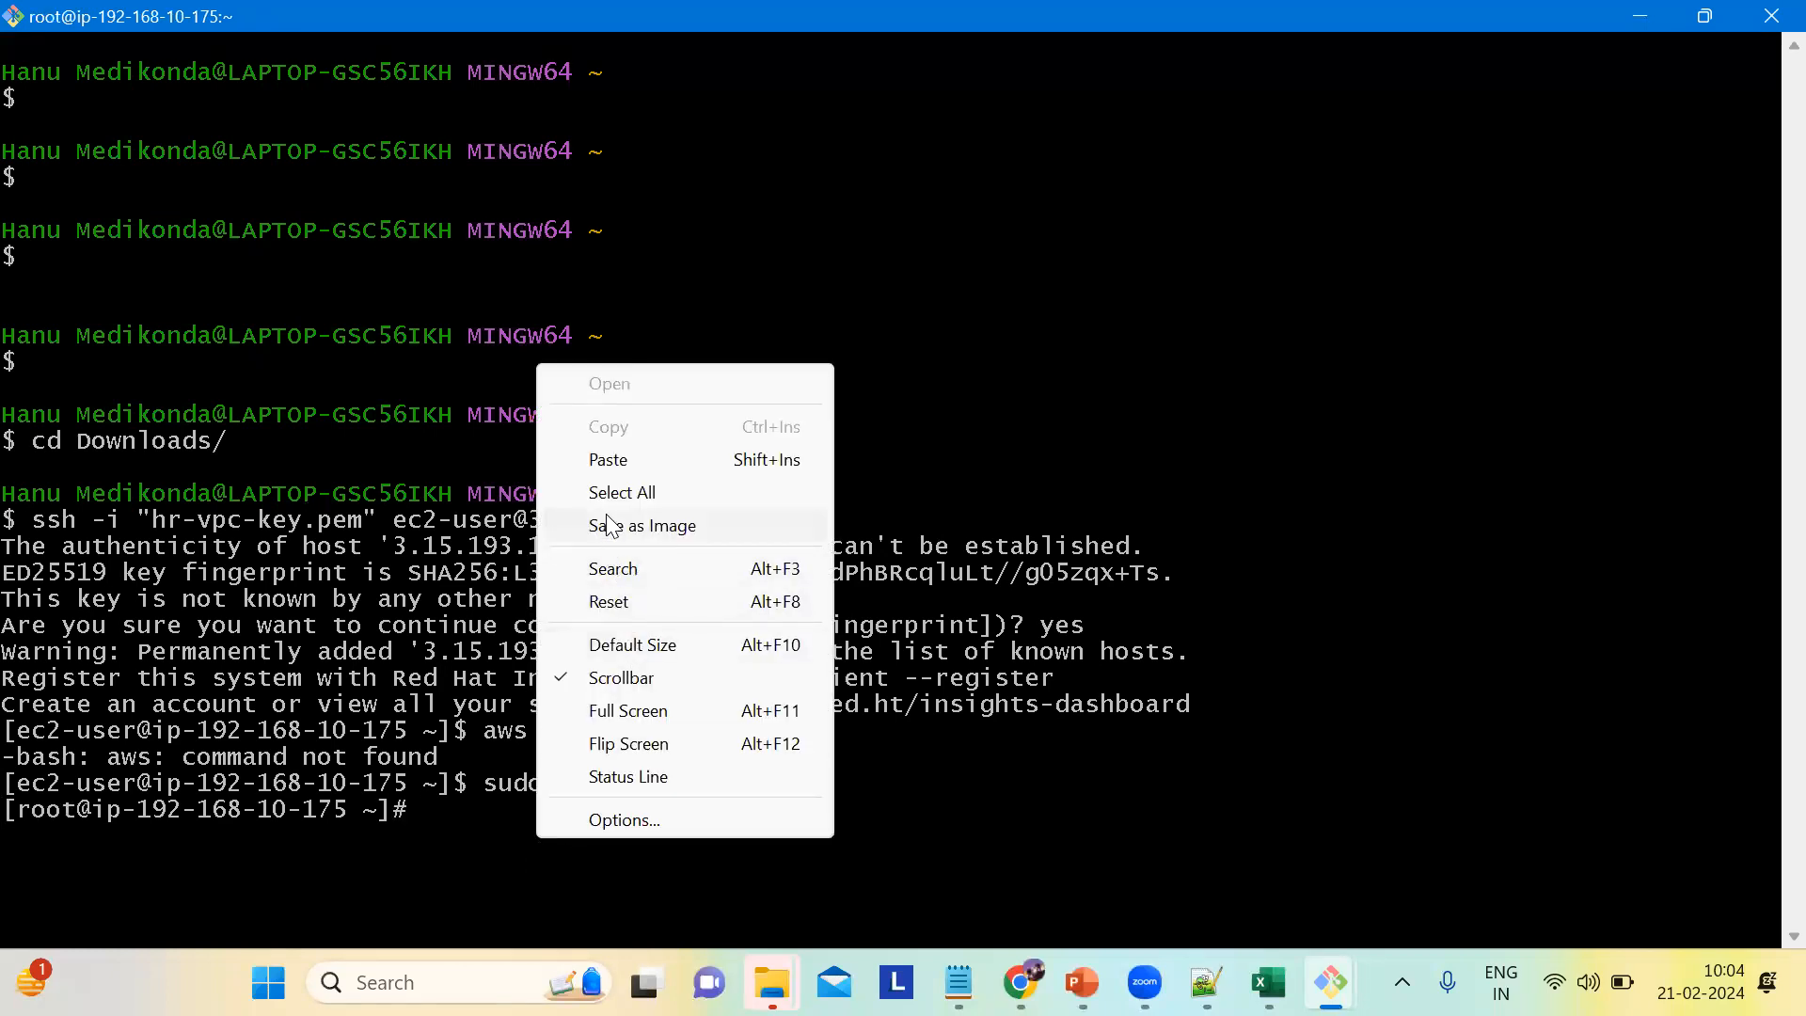
left_click(610, 460)
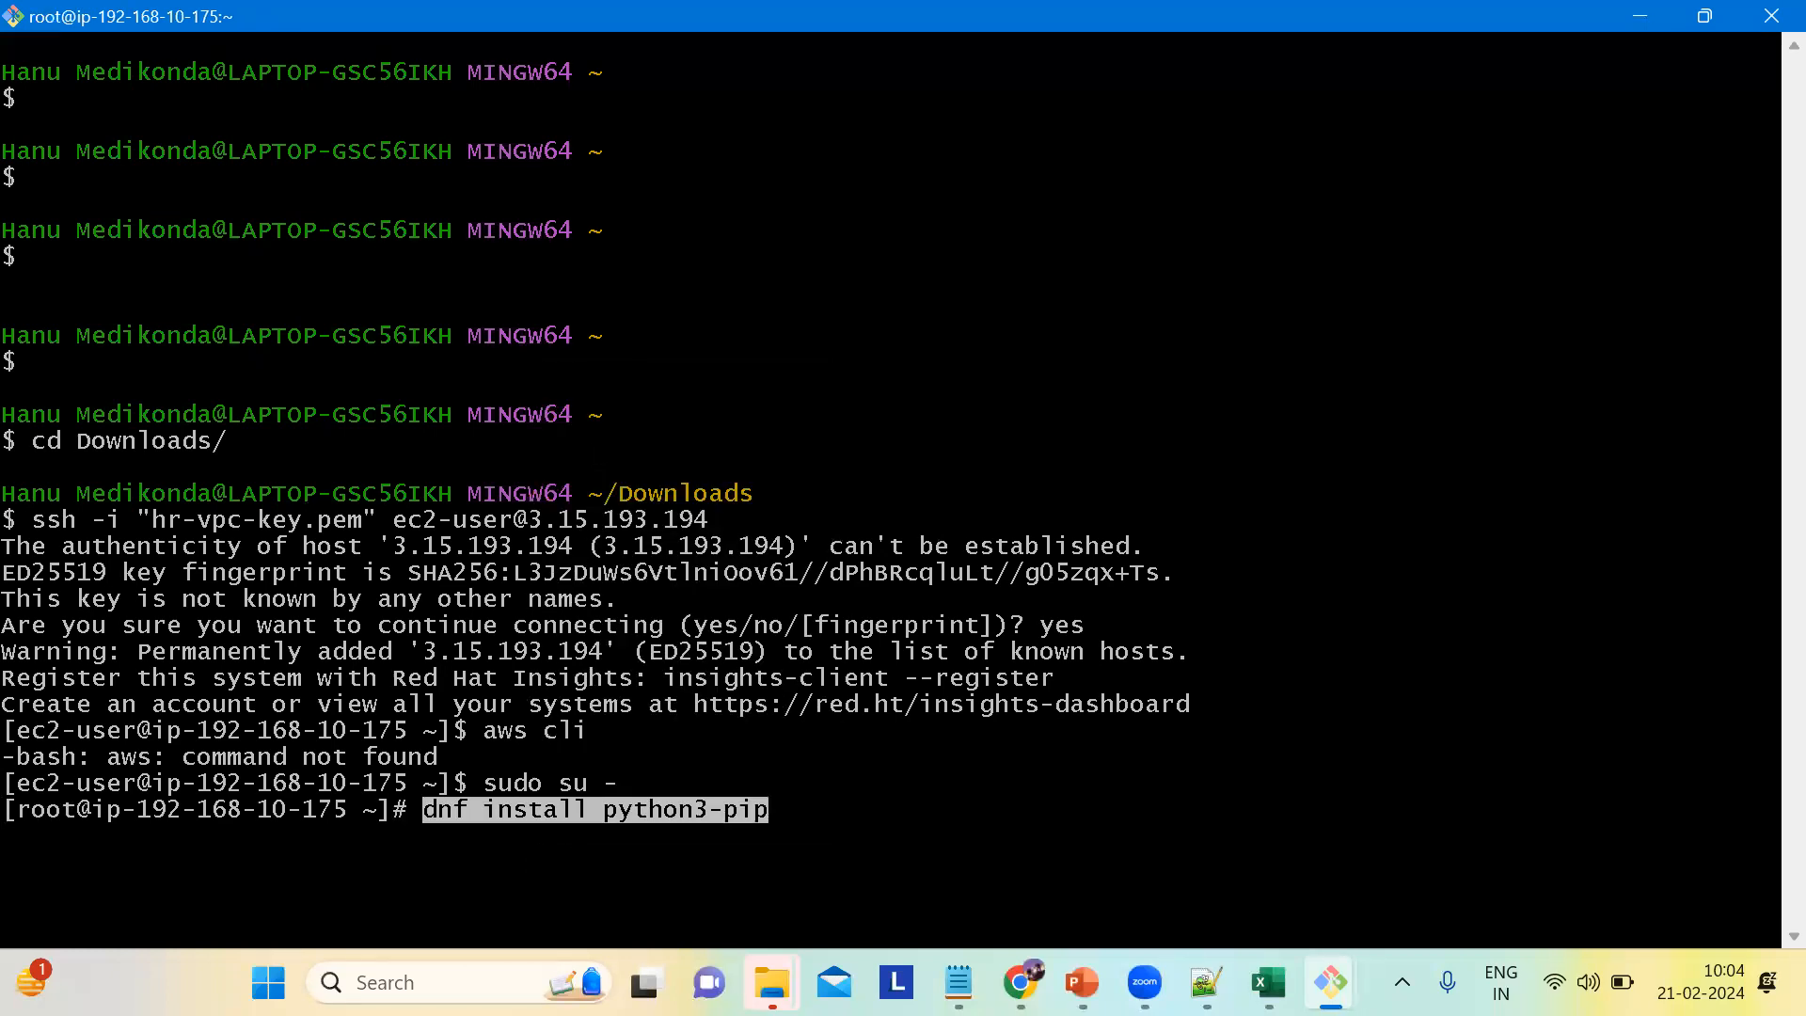
key("Return")
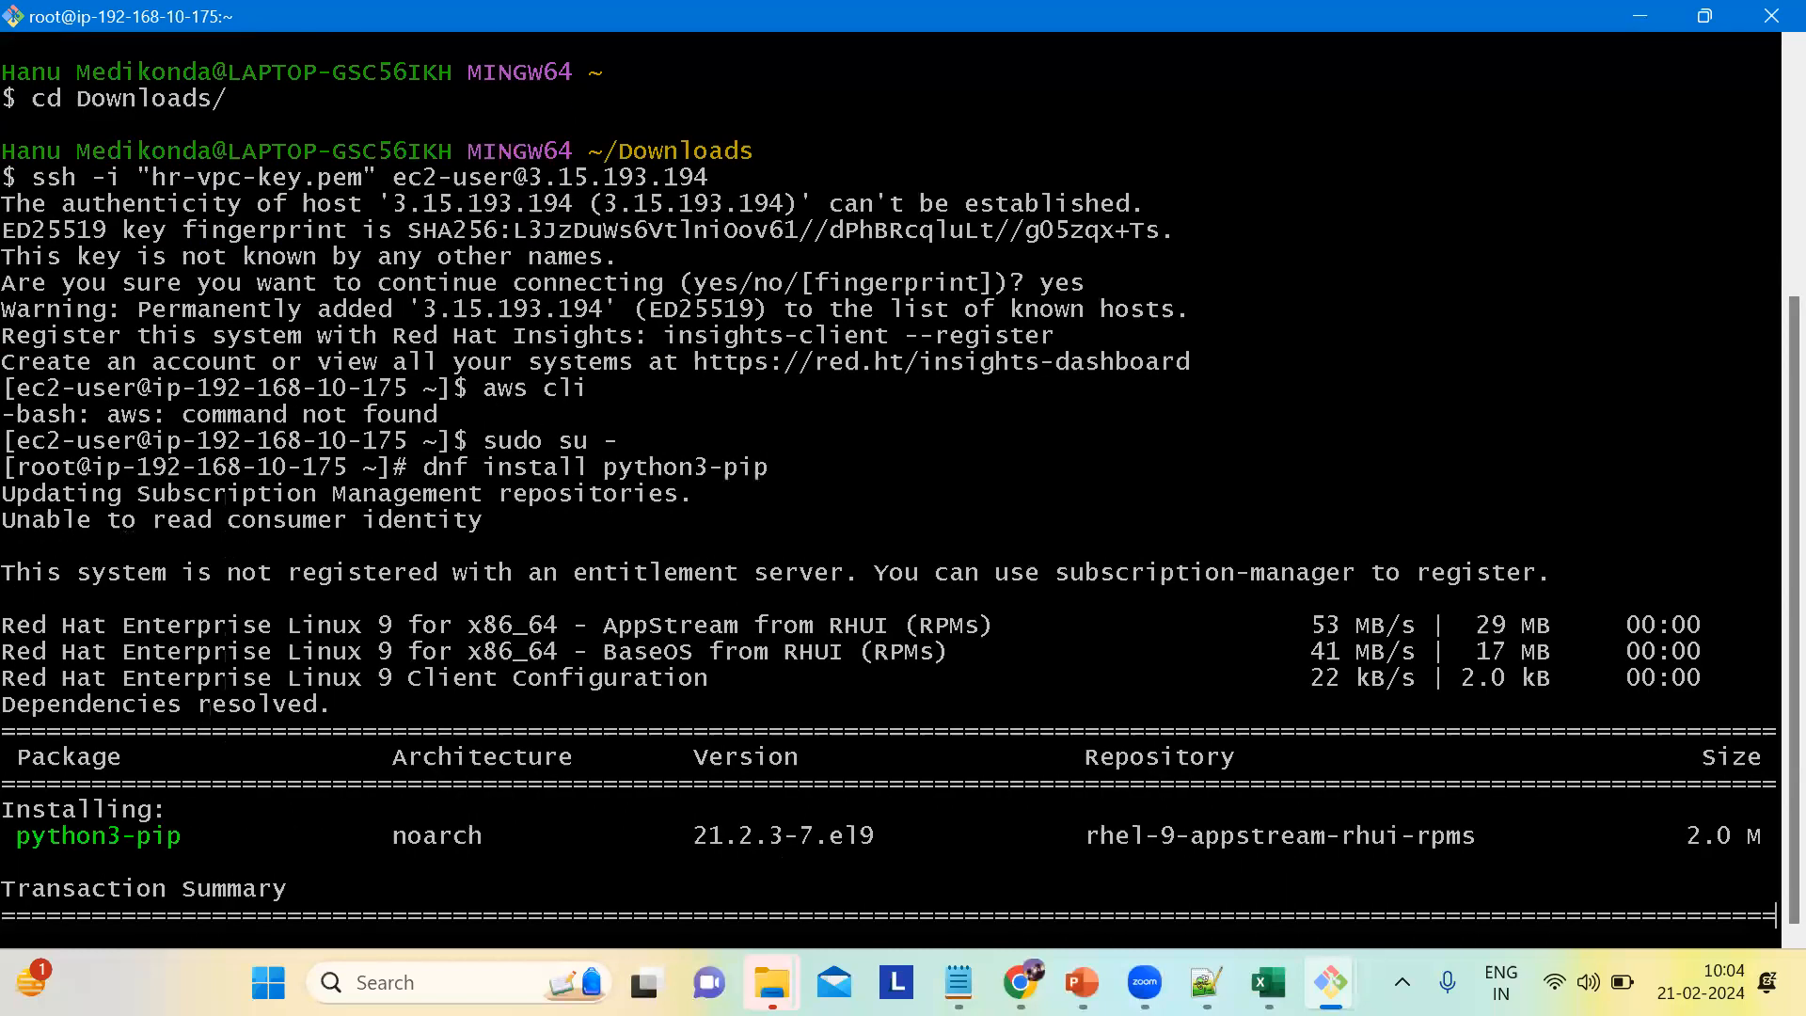
type("y")
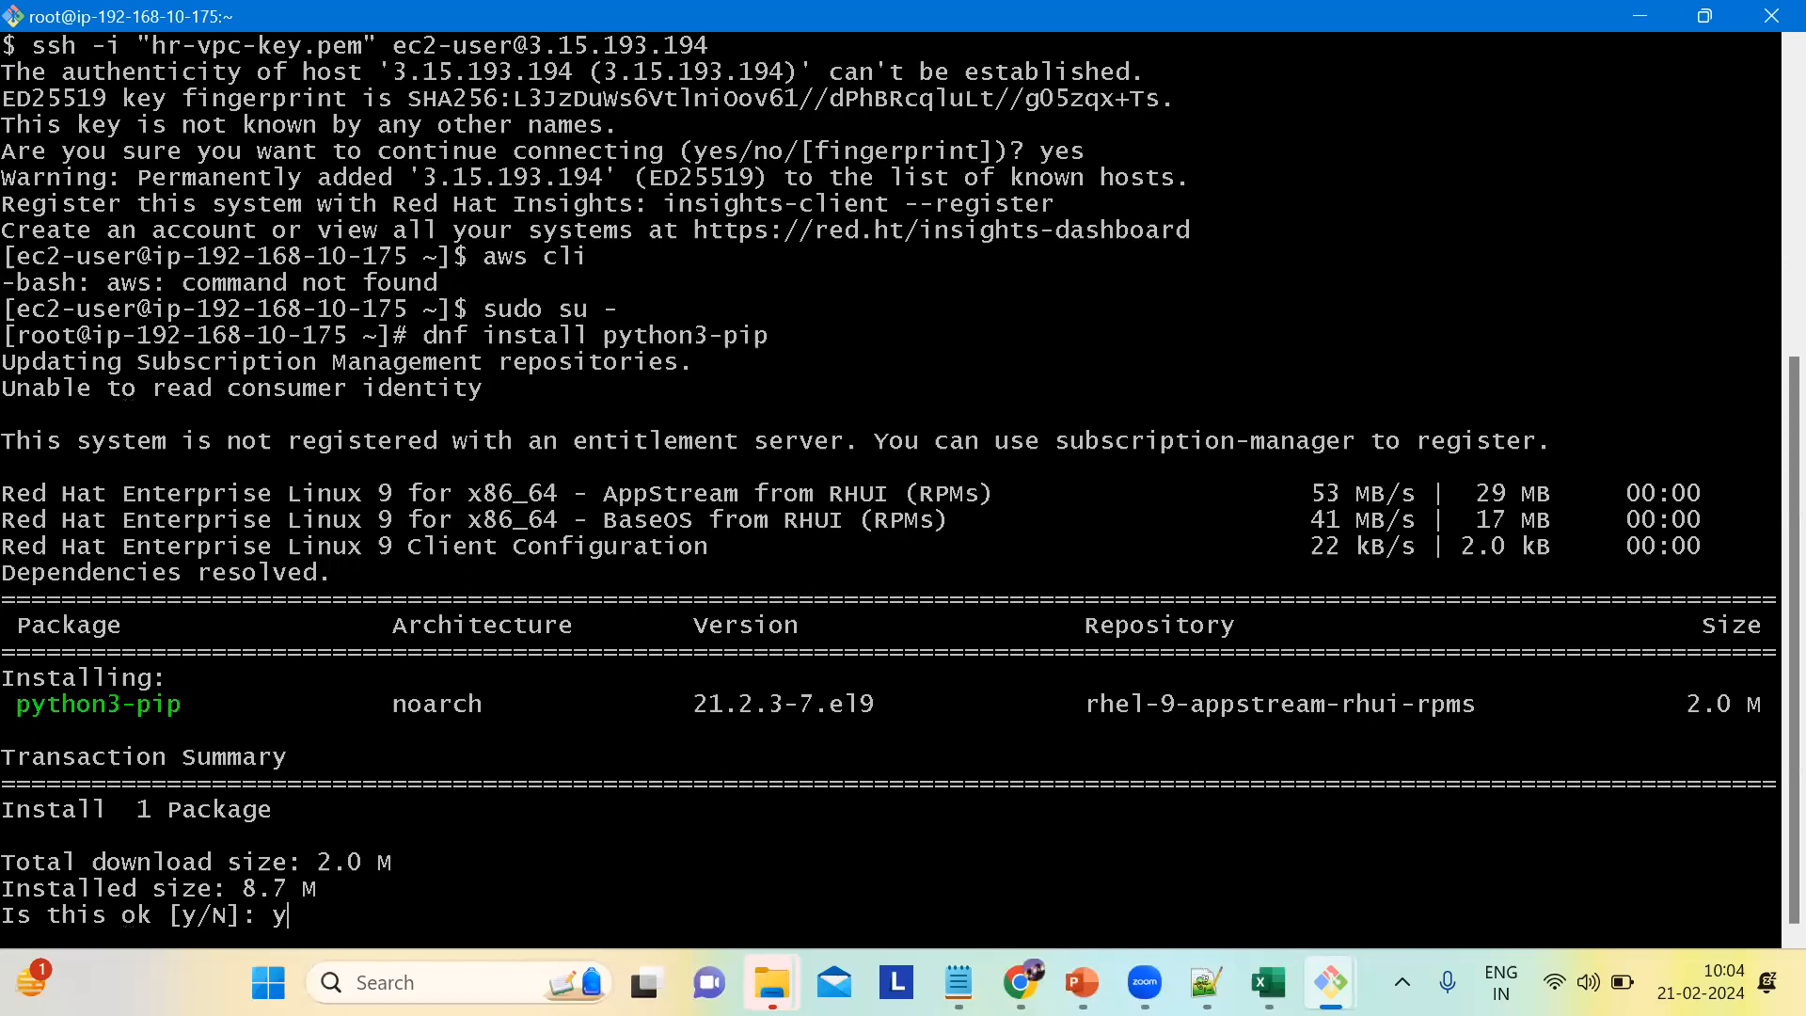
key("Return")
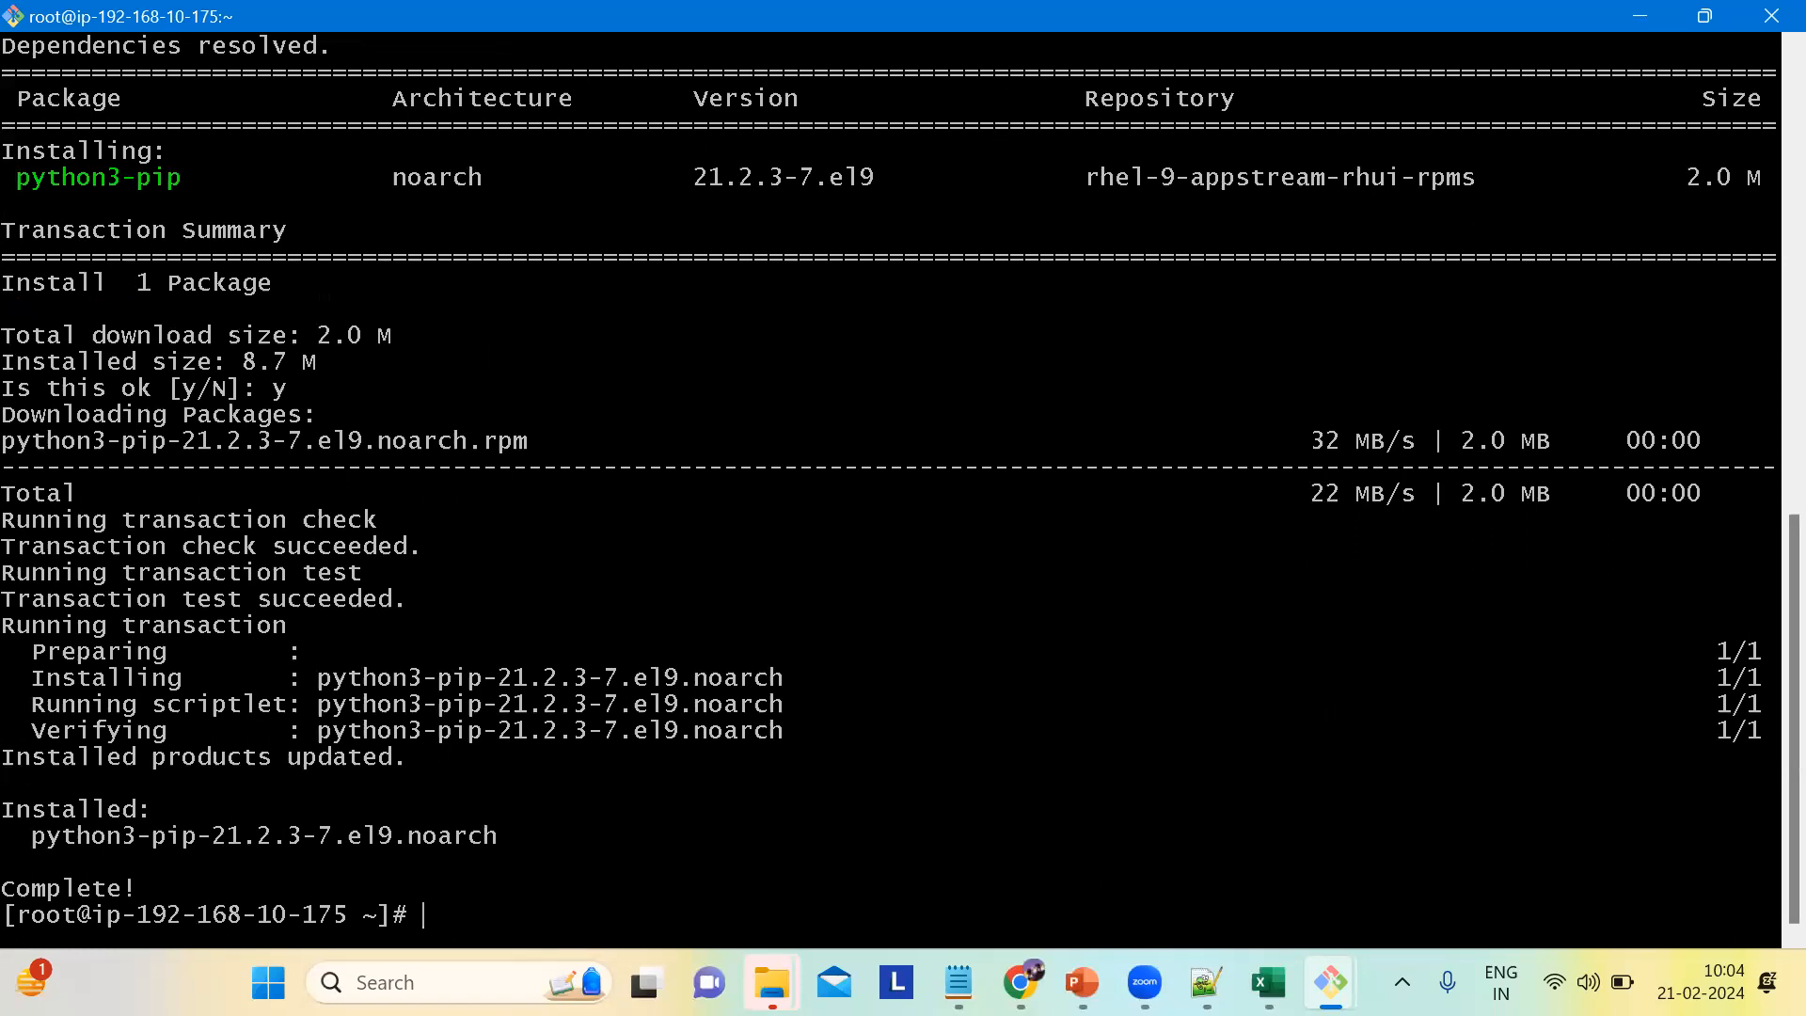
Step: Exit the root shell on the instance to go back to the ec2-user session
key("alt+Tab")
key("alt+Tab")
type("exit")
key("Return")
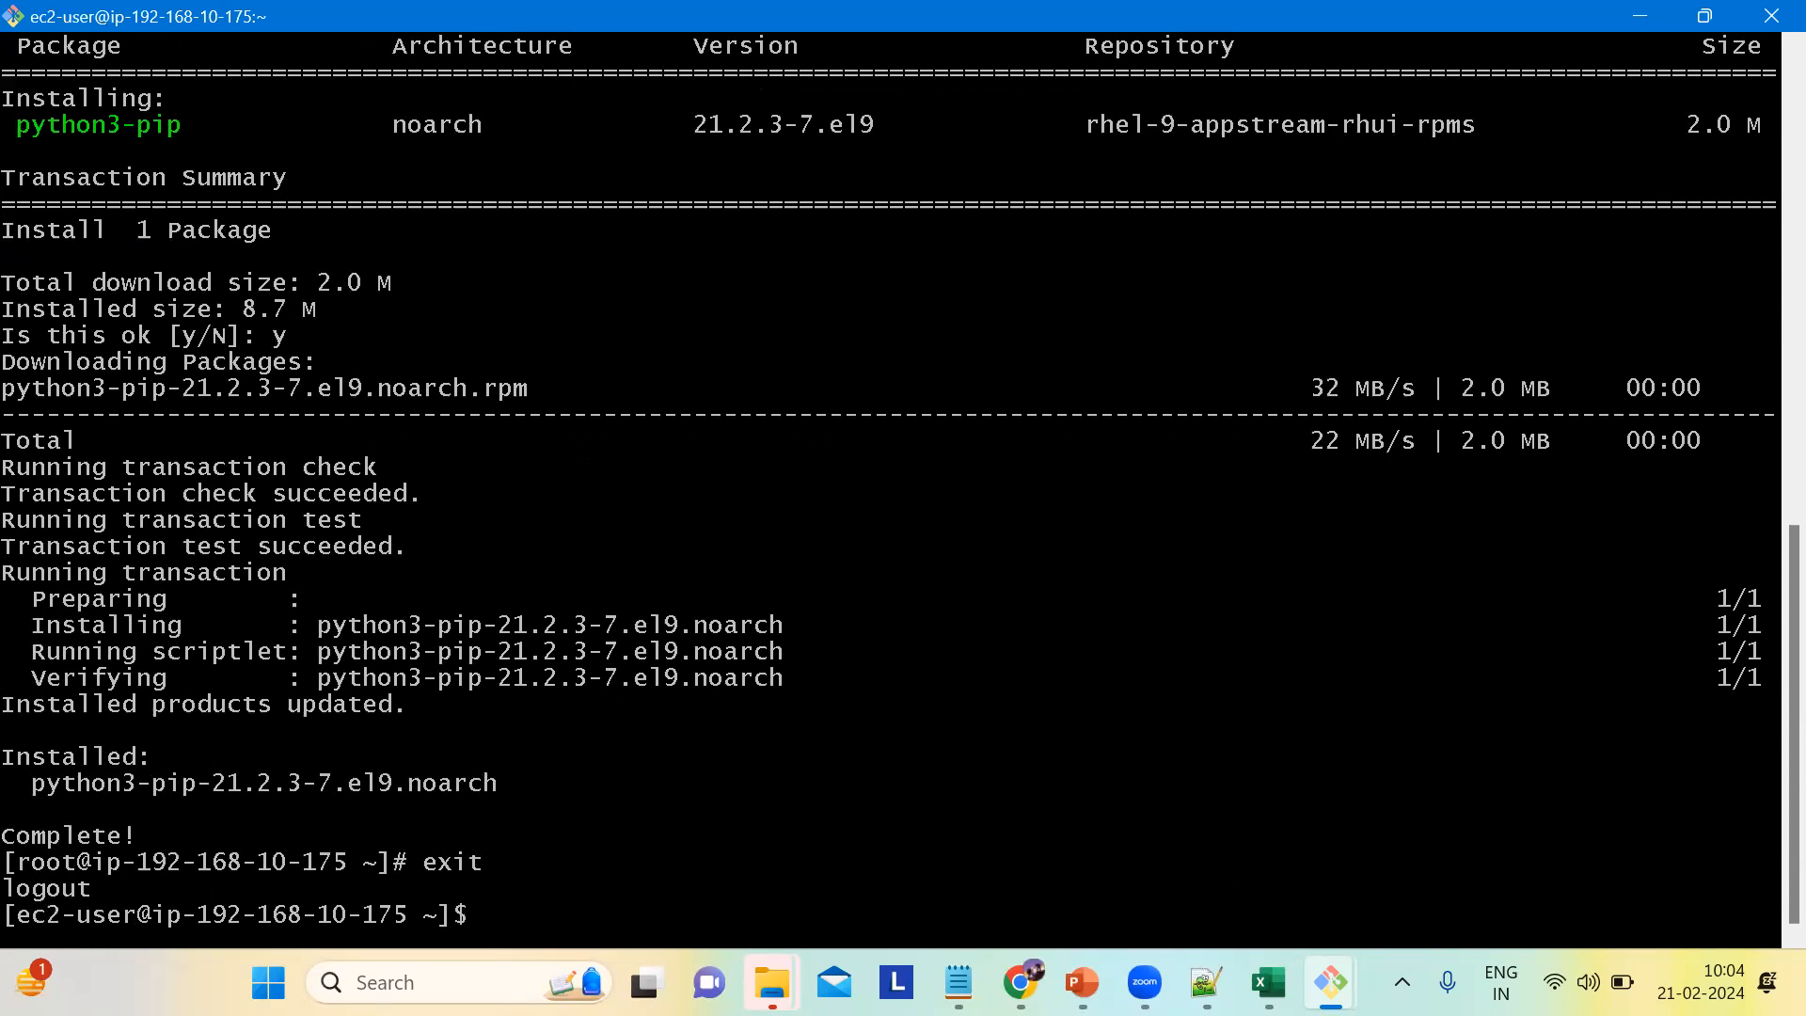
Step: Copy pip3 install awscli --upgrade --user from the Notepad notes and run it in the instance's Git Bash session as ec2-user
key("alt+Tab")
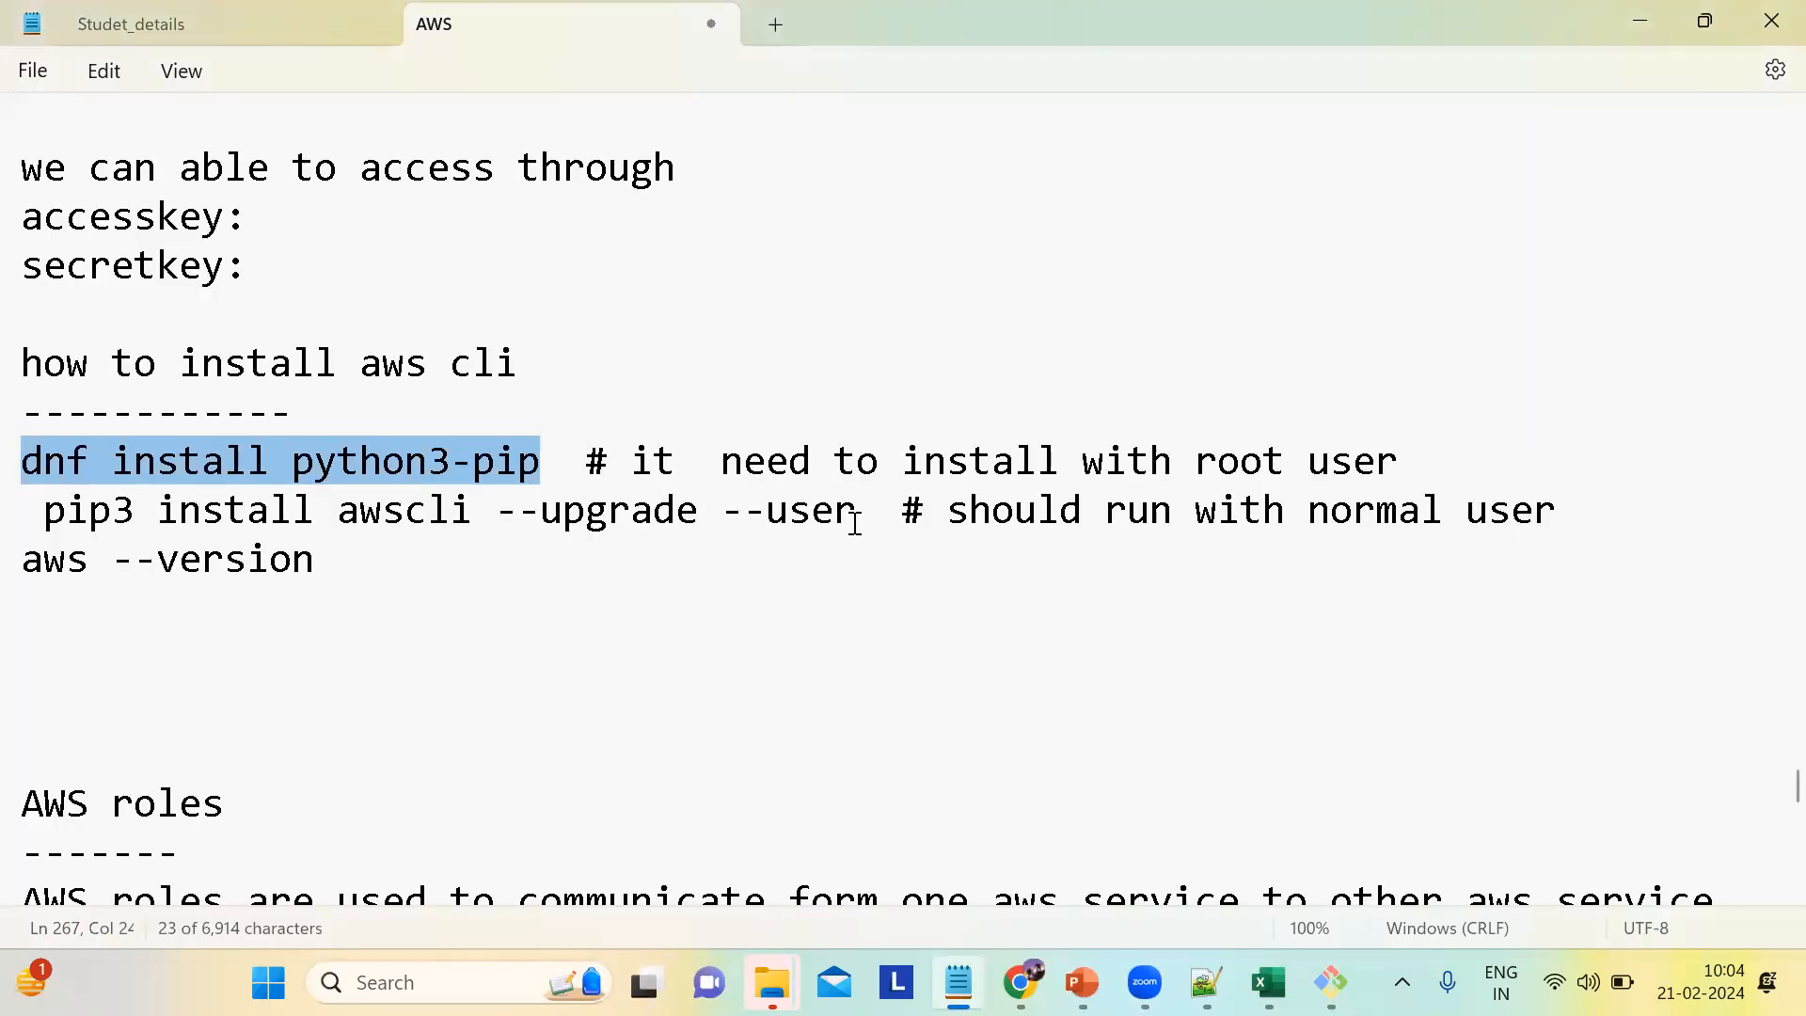
left_click_drag(854, 513, 43, 509)
key("ctrl+c")
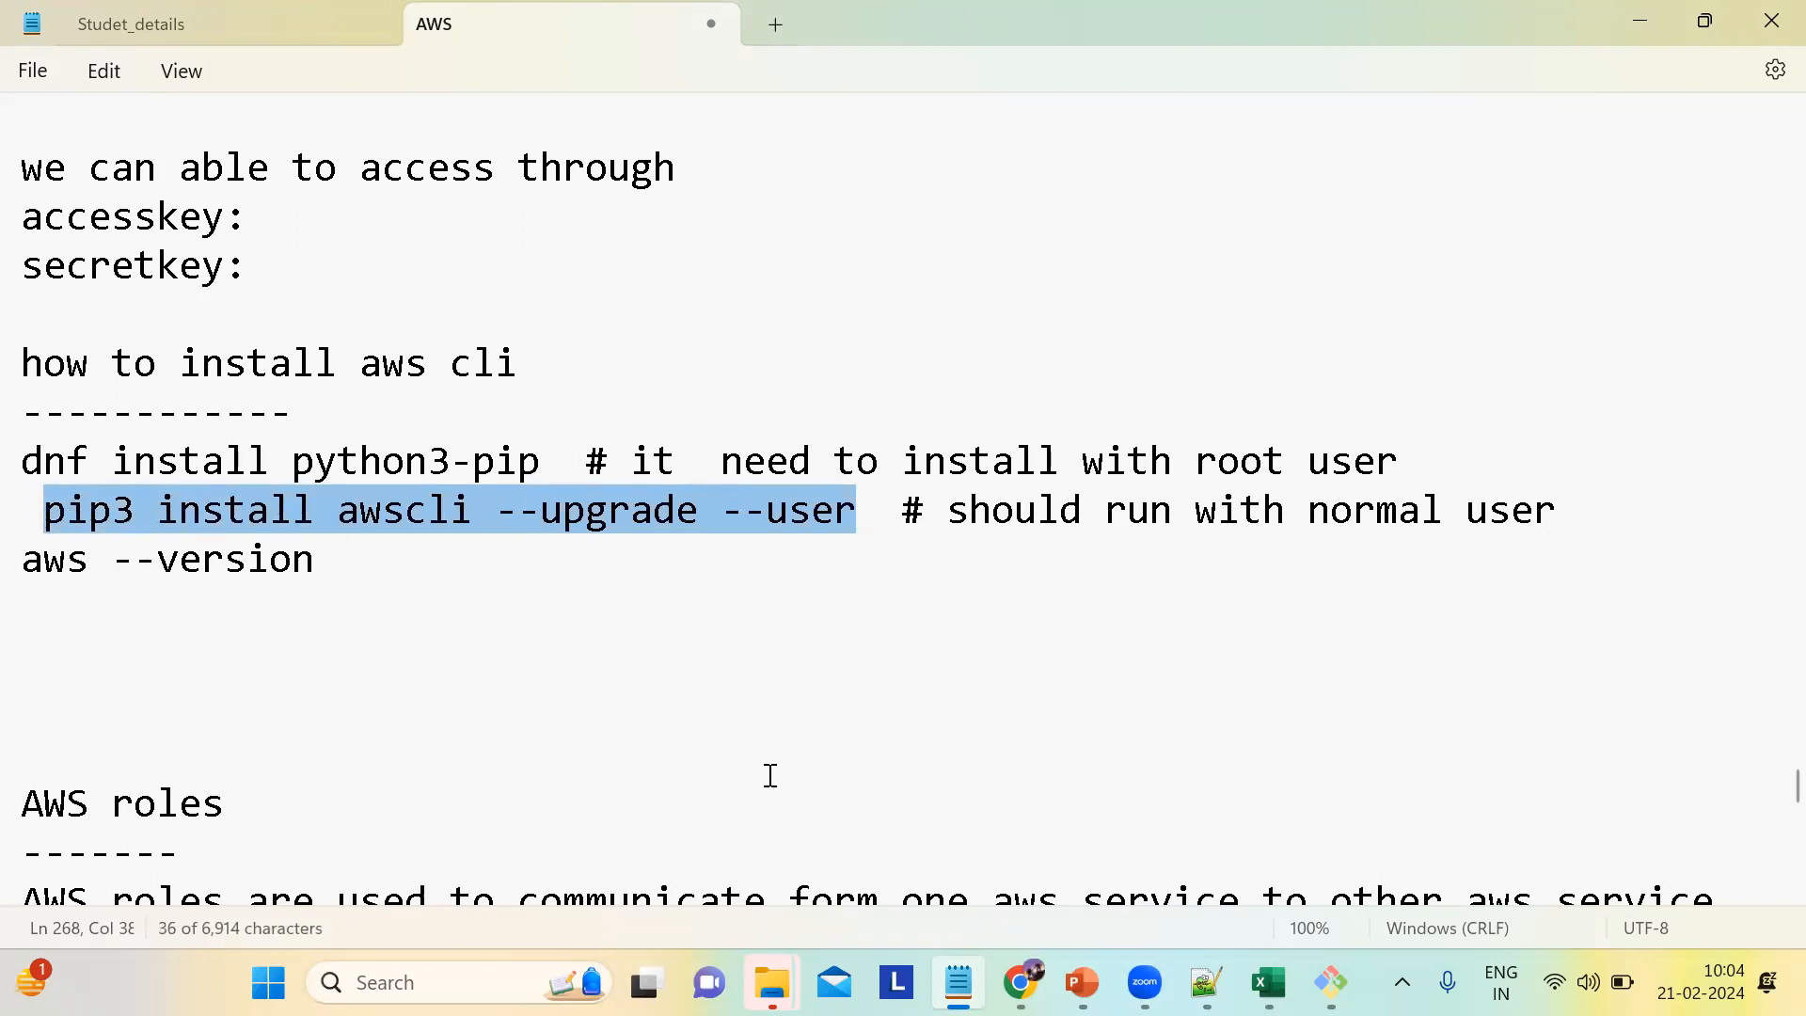
key("alt+Tab")
right_click(890, 850)
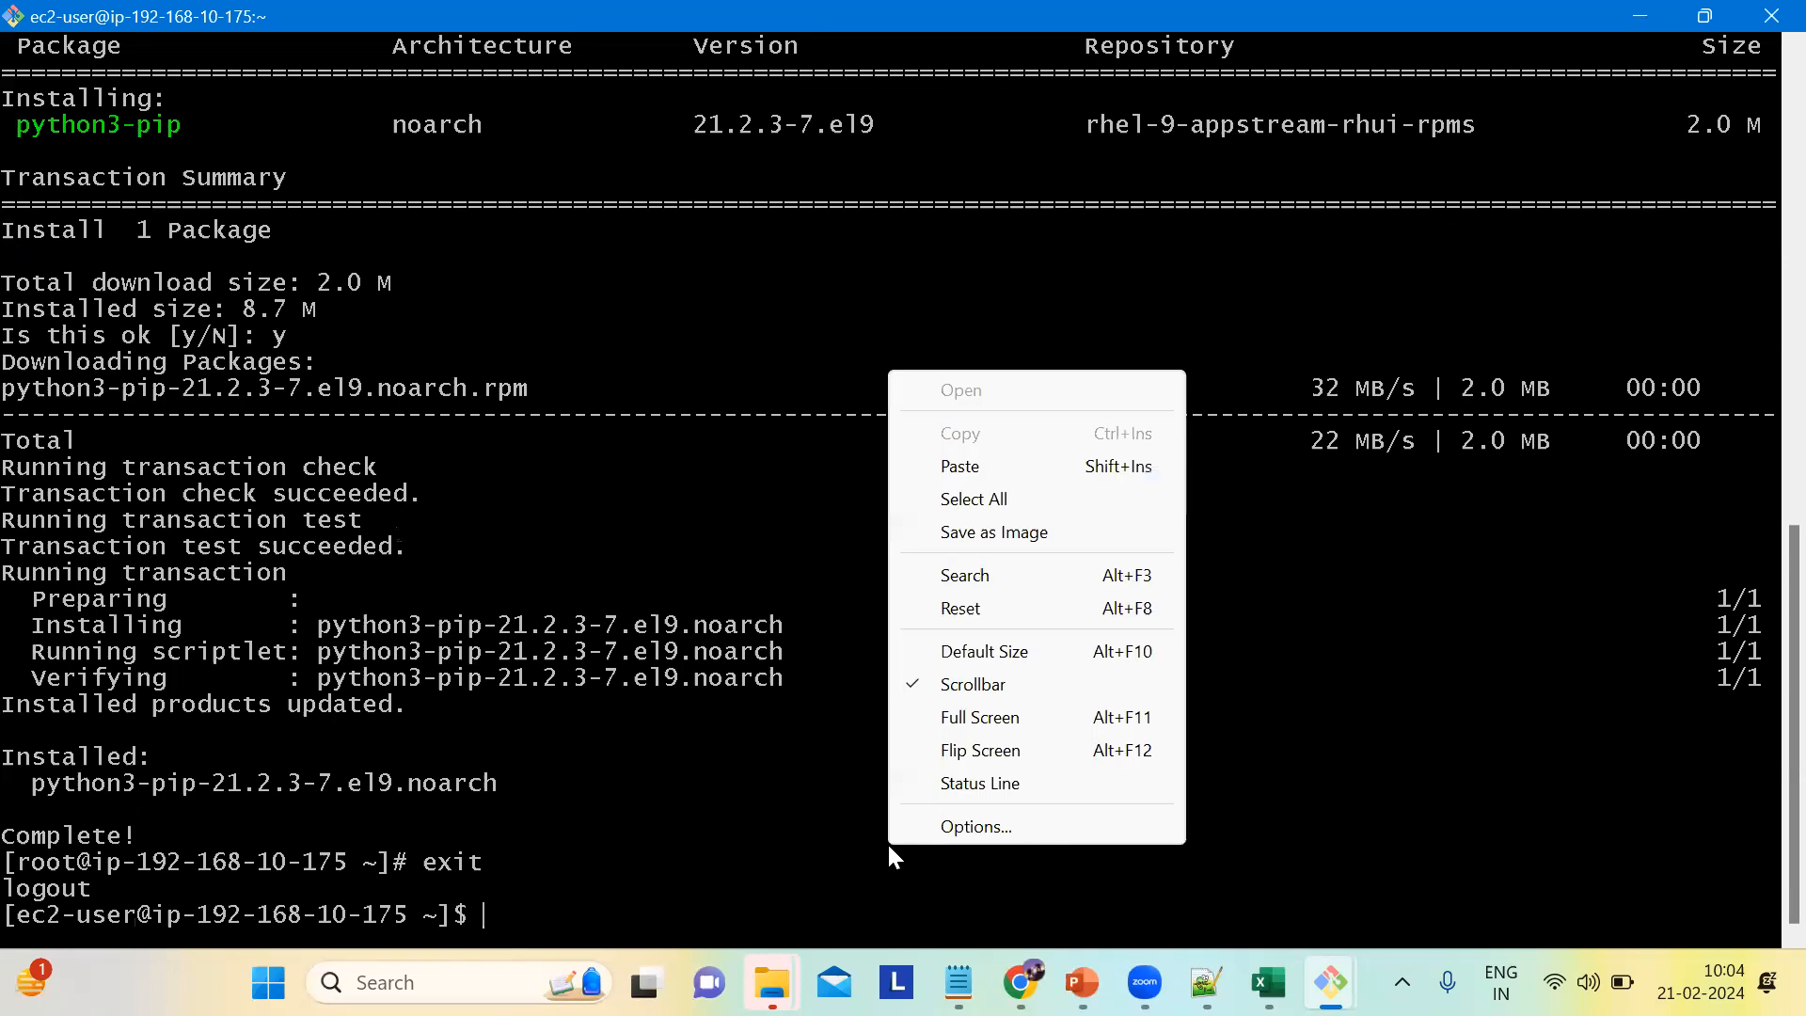
left_click(979, 468)
key("Return")
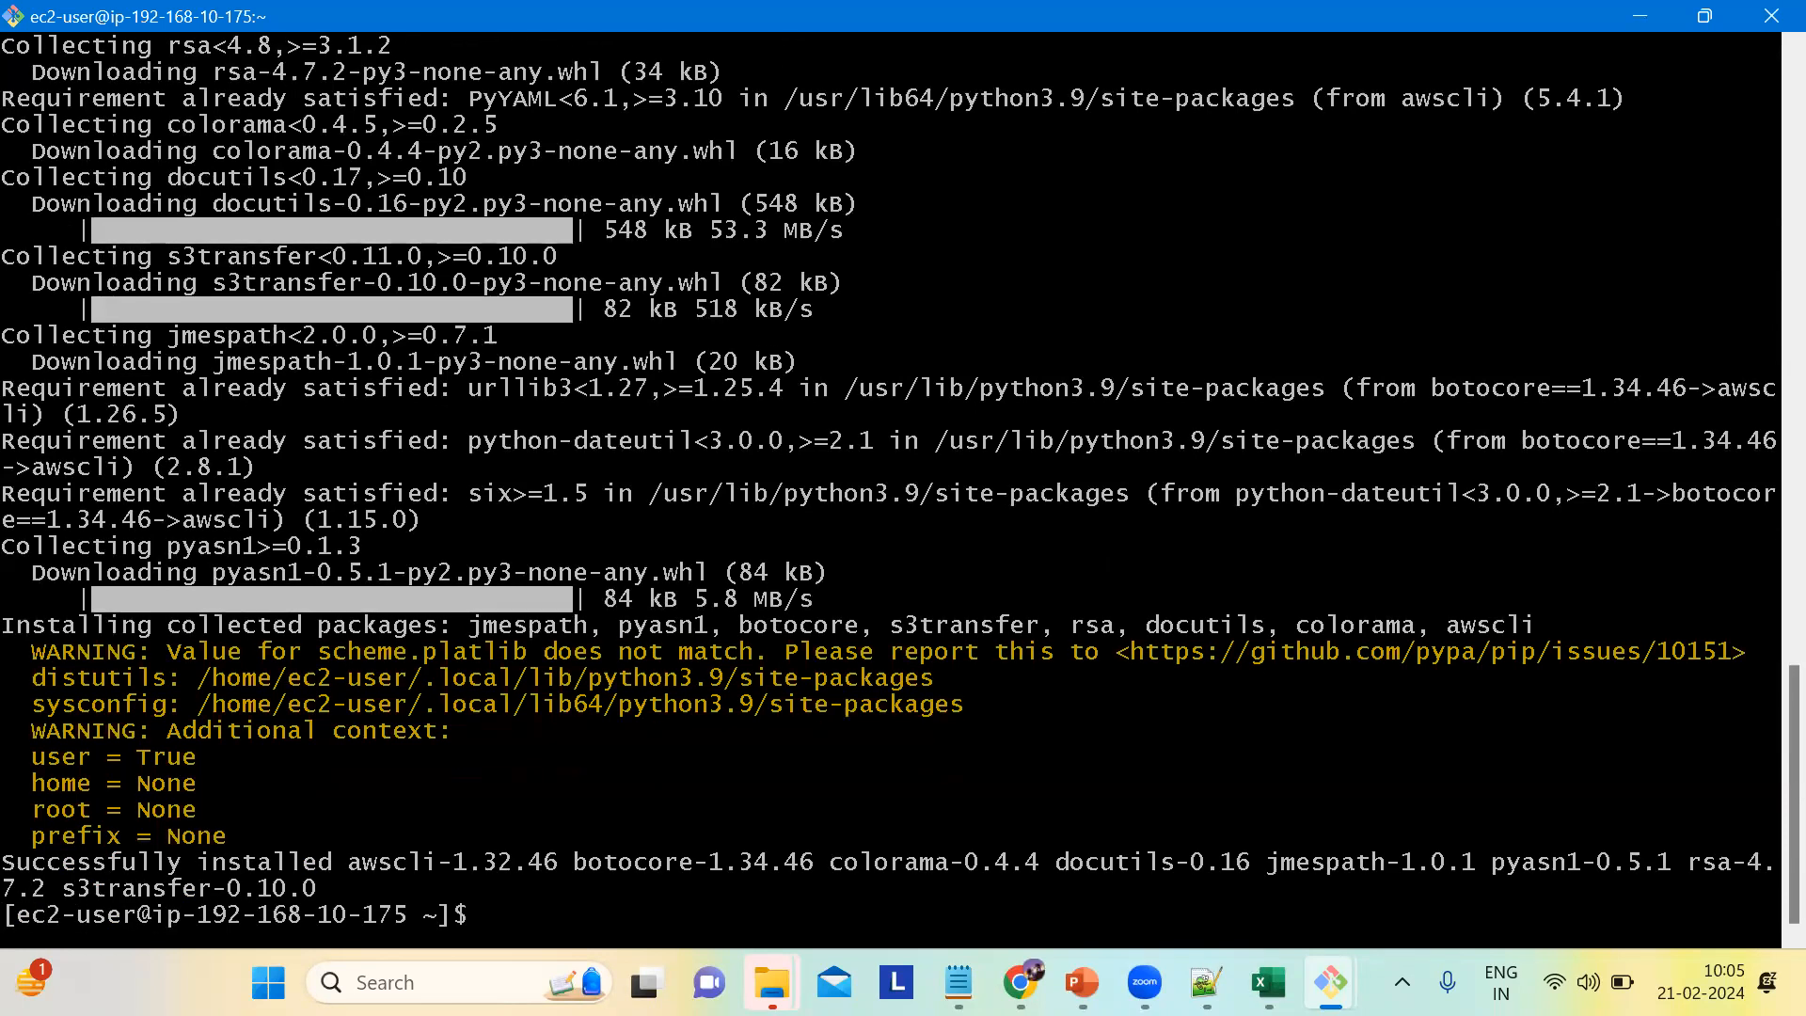
Step: Run the aws command on the instance to check whether the AWS CLI is available
type("aws")
type("i")
key("Return")
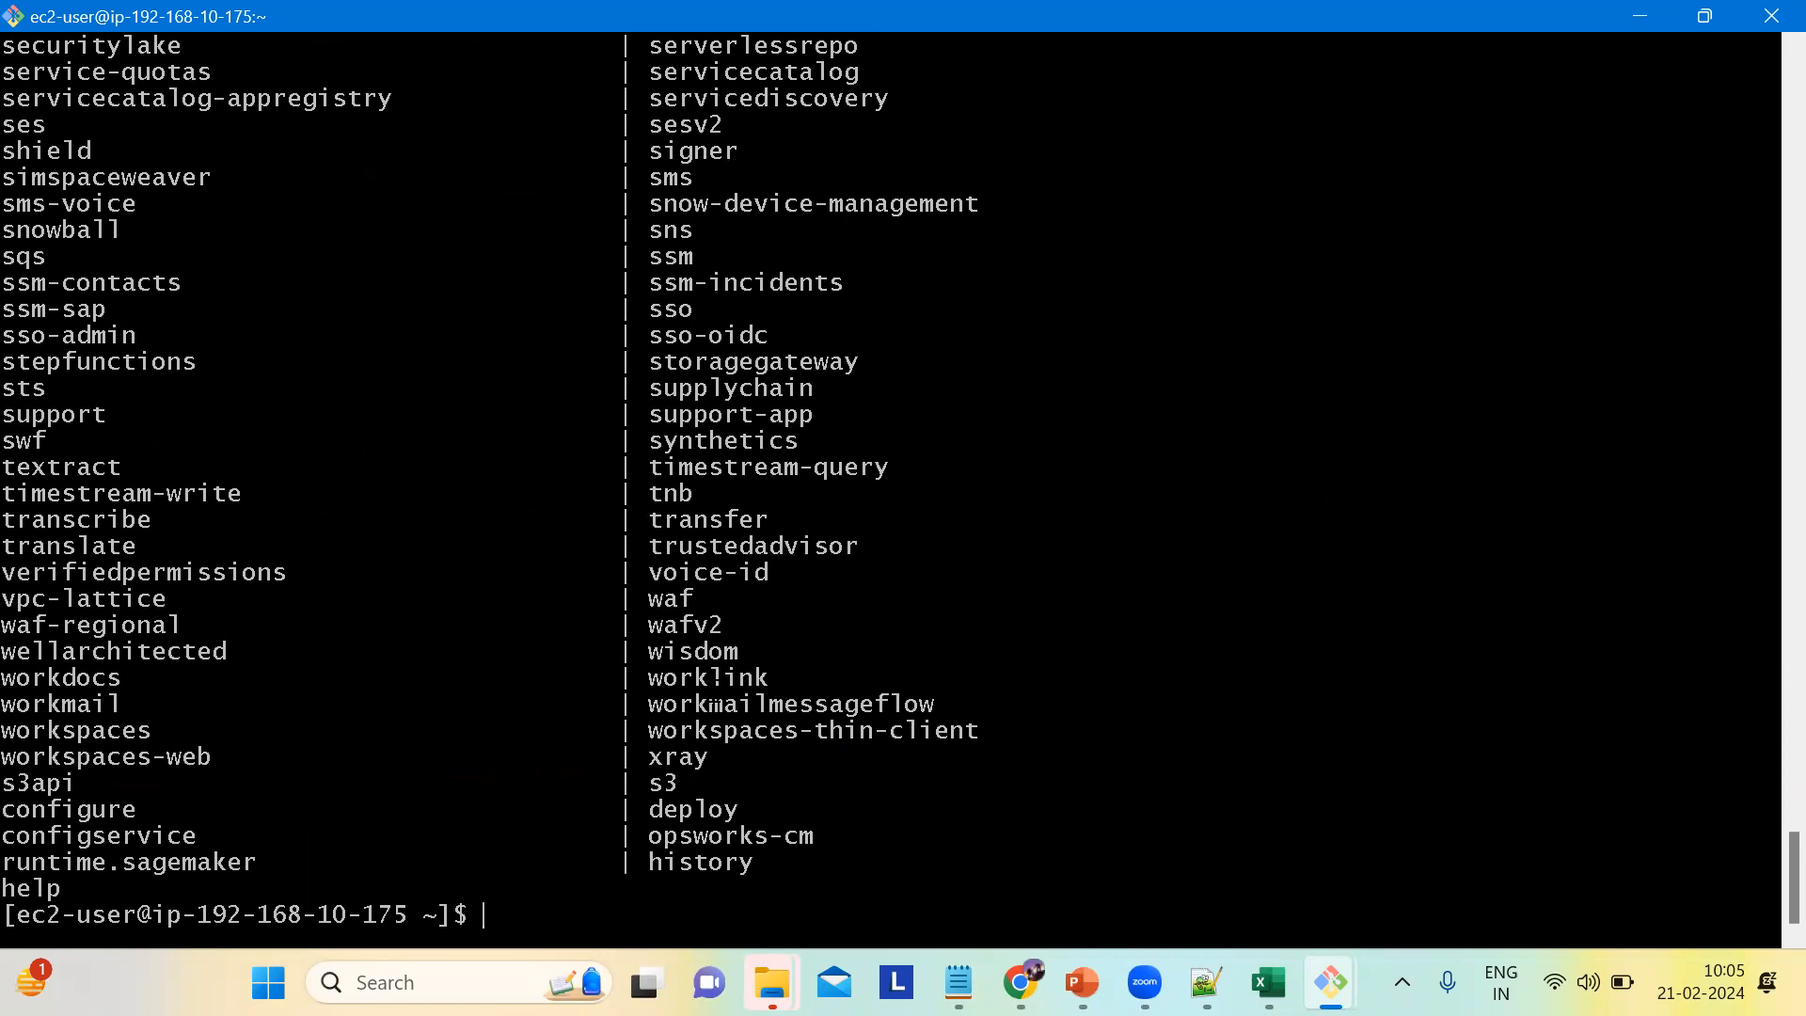
key("alt+Tab")
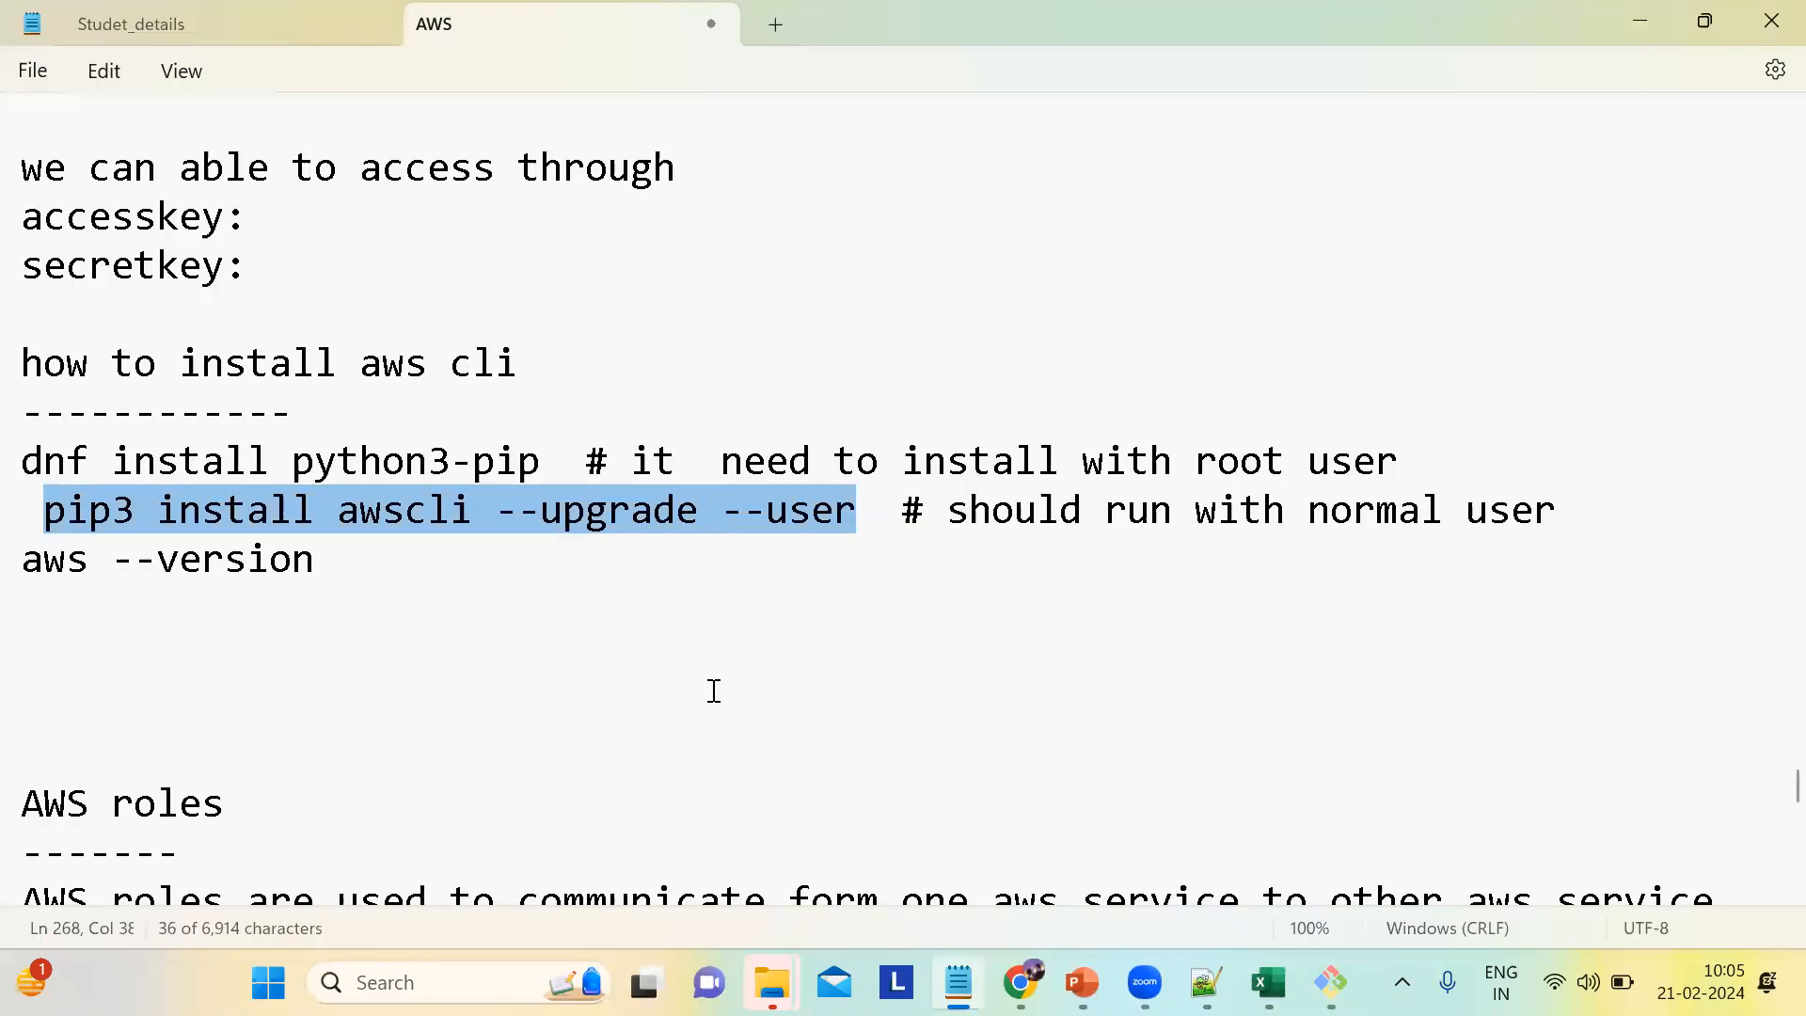
key("alt+Tab")
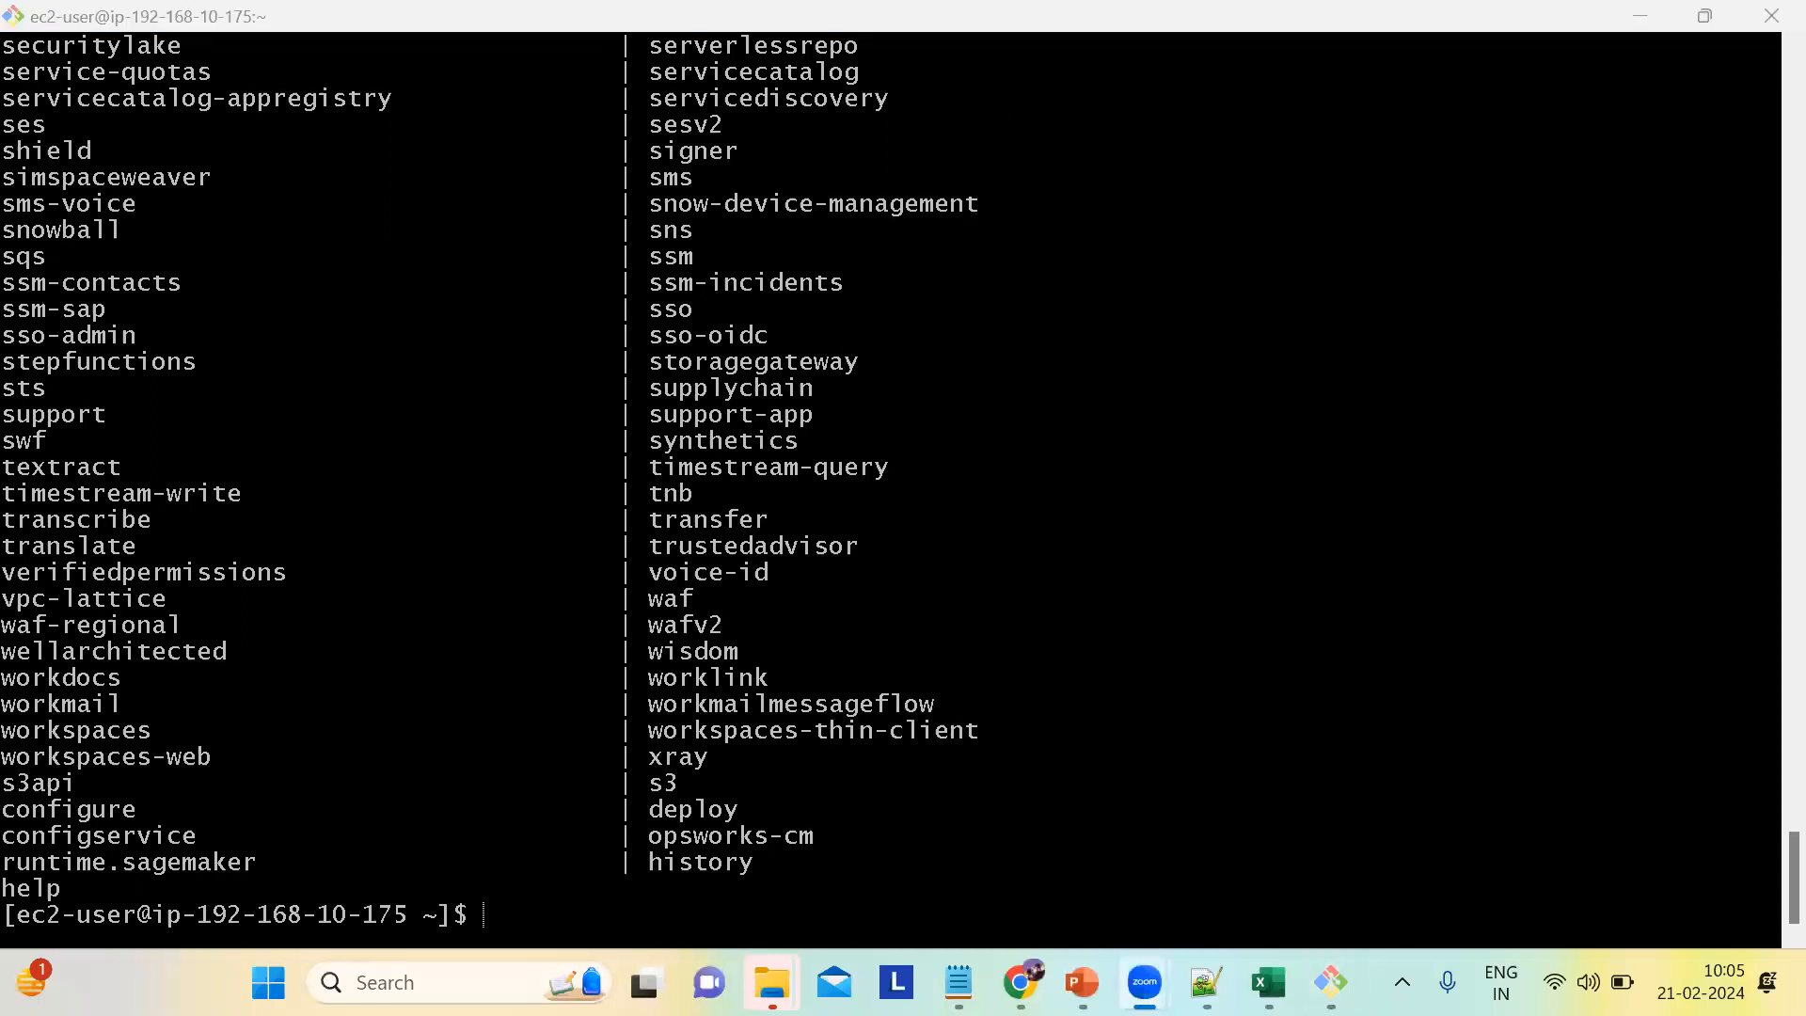
Step: Sketch a server box with a role marked R and a line to an AWS S3 box over the terminal, and clear the drawing
mouse_move(1005, 304)
left_mouse_down()
mouse_move(1025, 439)
mouse_move(1088, 280)
mouse_move(1215, 401)
mouse_move(1026, 449)
mouse_move(1073, 455)
mouse_move(1100, 556)
left_mouse_up()
mouse_move(1142, 616)
left_mouse_down()
mouse_move(1138, 576)
mouse_move(1187, 603)
left_mouse_up()
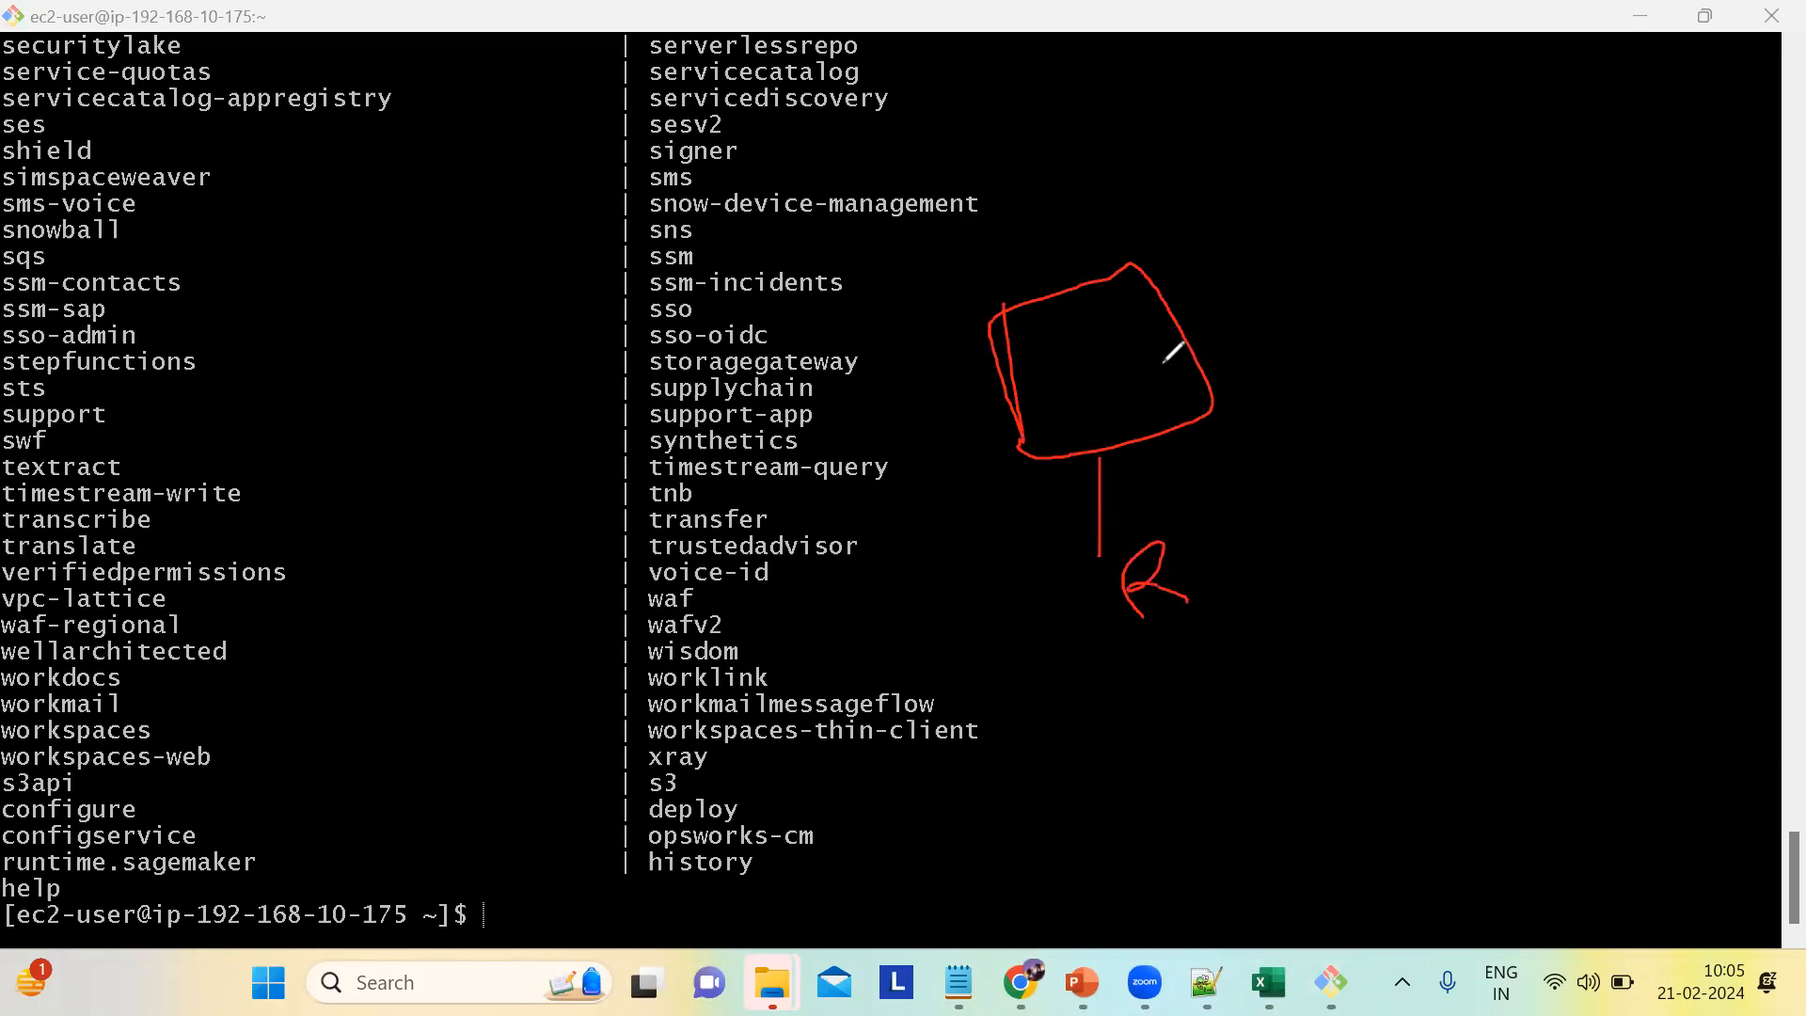
left_click_drag(1195, 348, 1364, 275)
left_click_drag(1334, 213, 1383, 307)
mouse_move(1315, 213)
left_mouse_down()
mouse_move(1522, 226)
mouse_move(1372, 330)
left_mouse_up()
mouse_move(1377, 205)
left_mouse_down()
mouse_move(1392, 167)
mouse_move(1414, 200)
mouse_move(1387, 179)
mouse_move(1432, 178)
mouse_move(1508, 113)
mouse_move(1482, 151)
left_mouse_up()
mouse_move(1093, 356)
left_mouse_down()
mouse_move(1063, 350)
mouse_move(1082, 381)
mouse_move(1056, 403)
mouse_move(1104, 341)
mouse_move(1124, 354)
left_mouse_up()
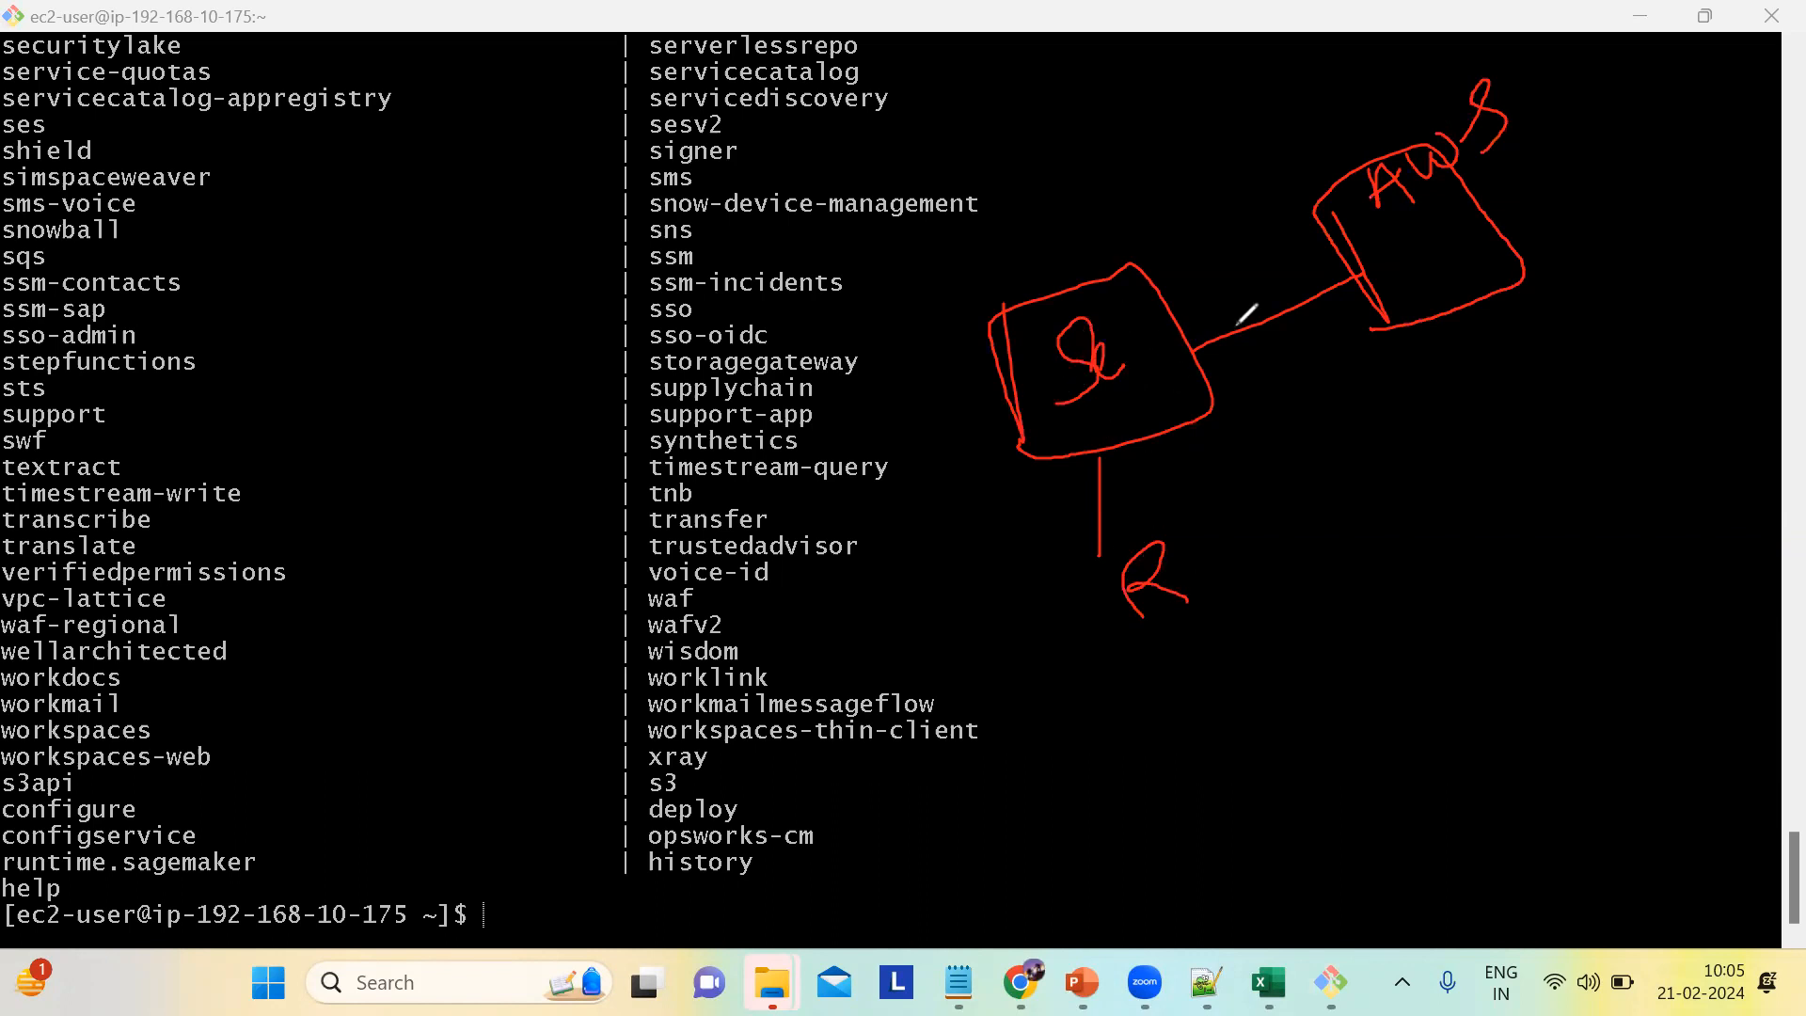
mouse_move(1406, 250)
left_mouse_down()
mouse_move(1408, 232)
mouse_move(1393, 275)
mouse_move(1496, 284)
mouse_move(1464, 317)
left_mouse_up()
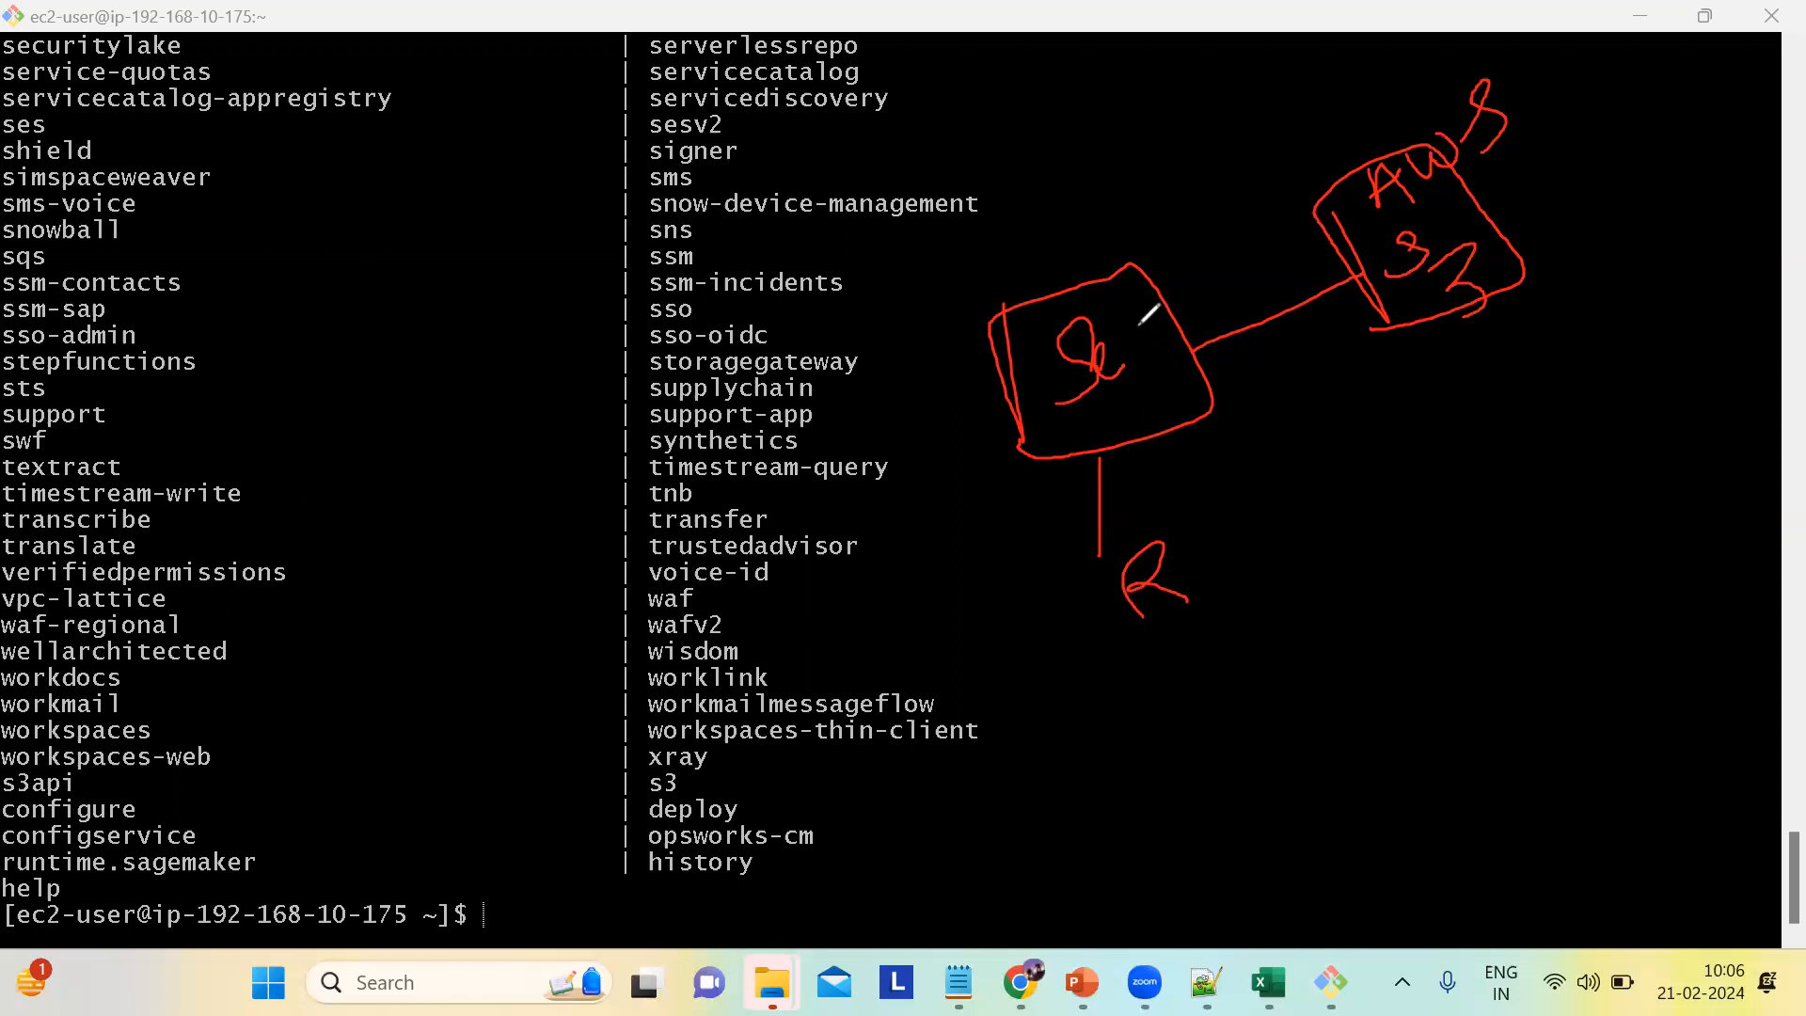
left_click(105, 736)
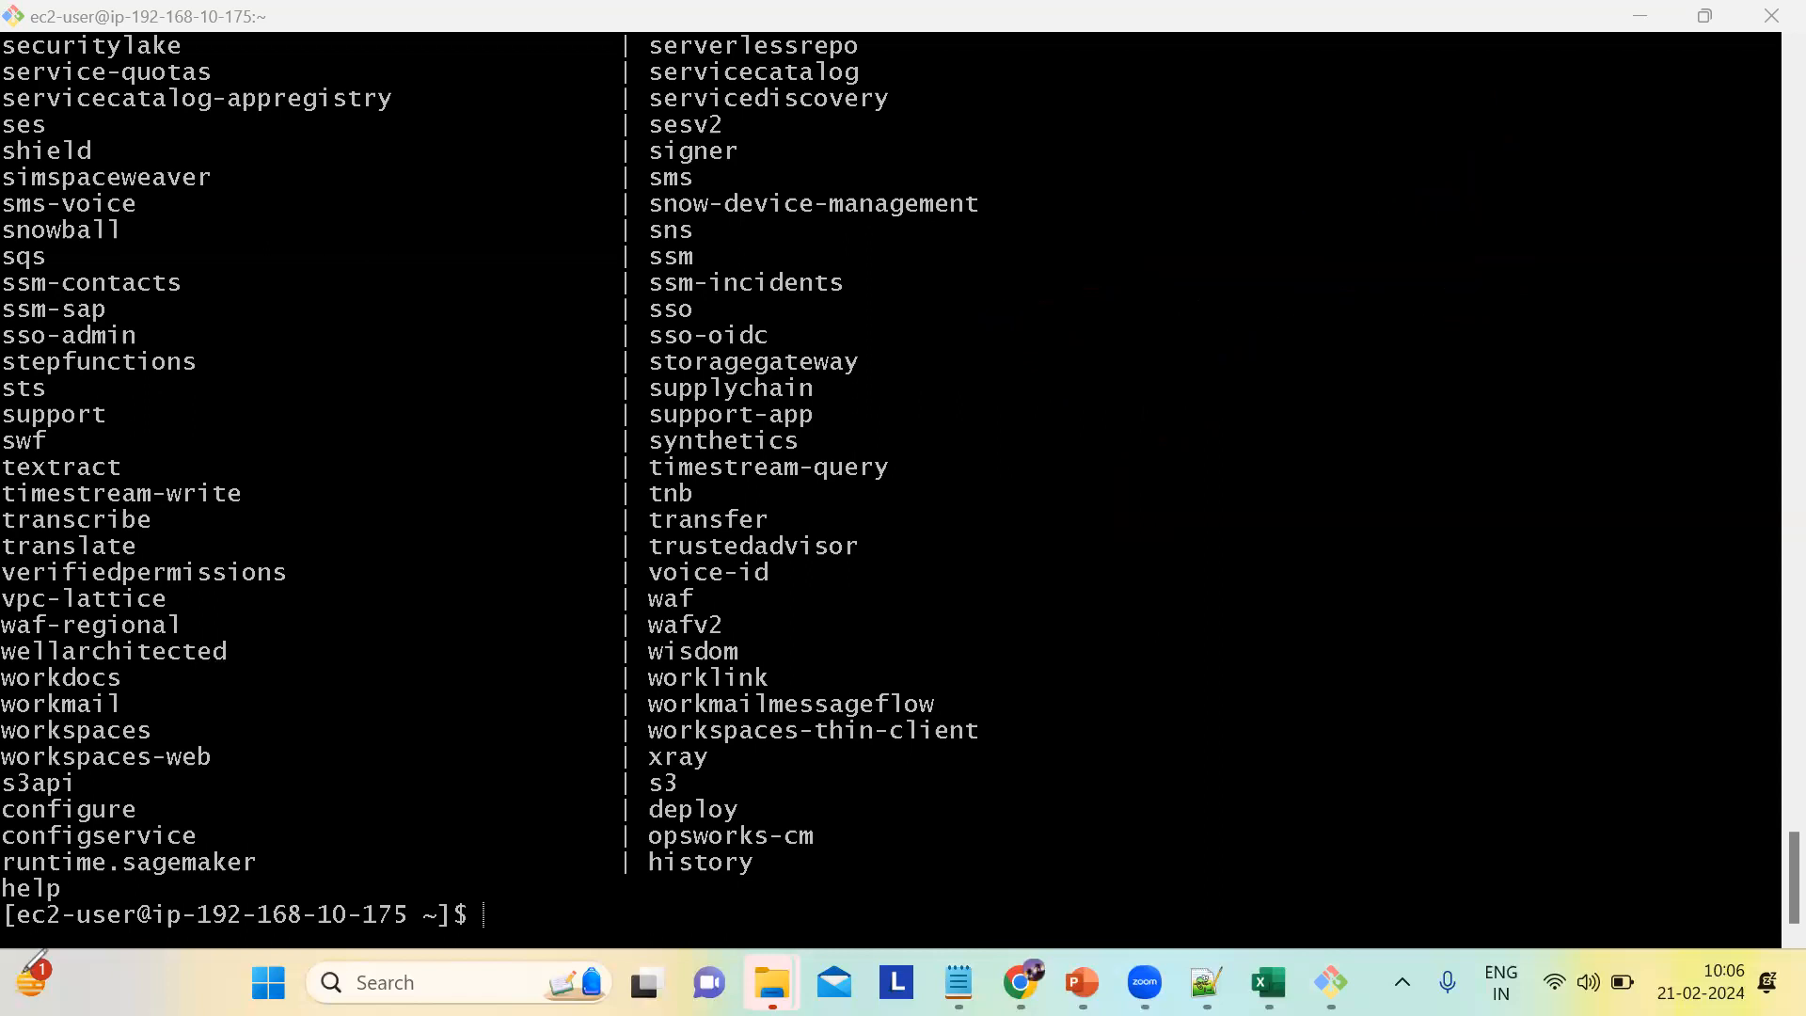
Step: Run aws s3 ls on the instance to test its access to the S3 buckets
left_click(484, 914)
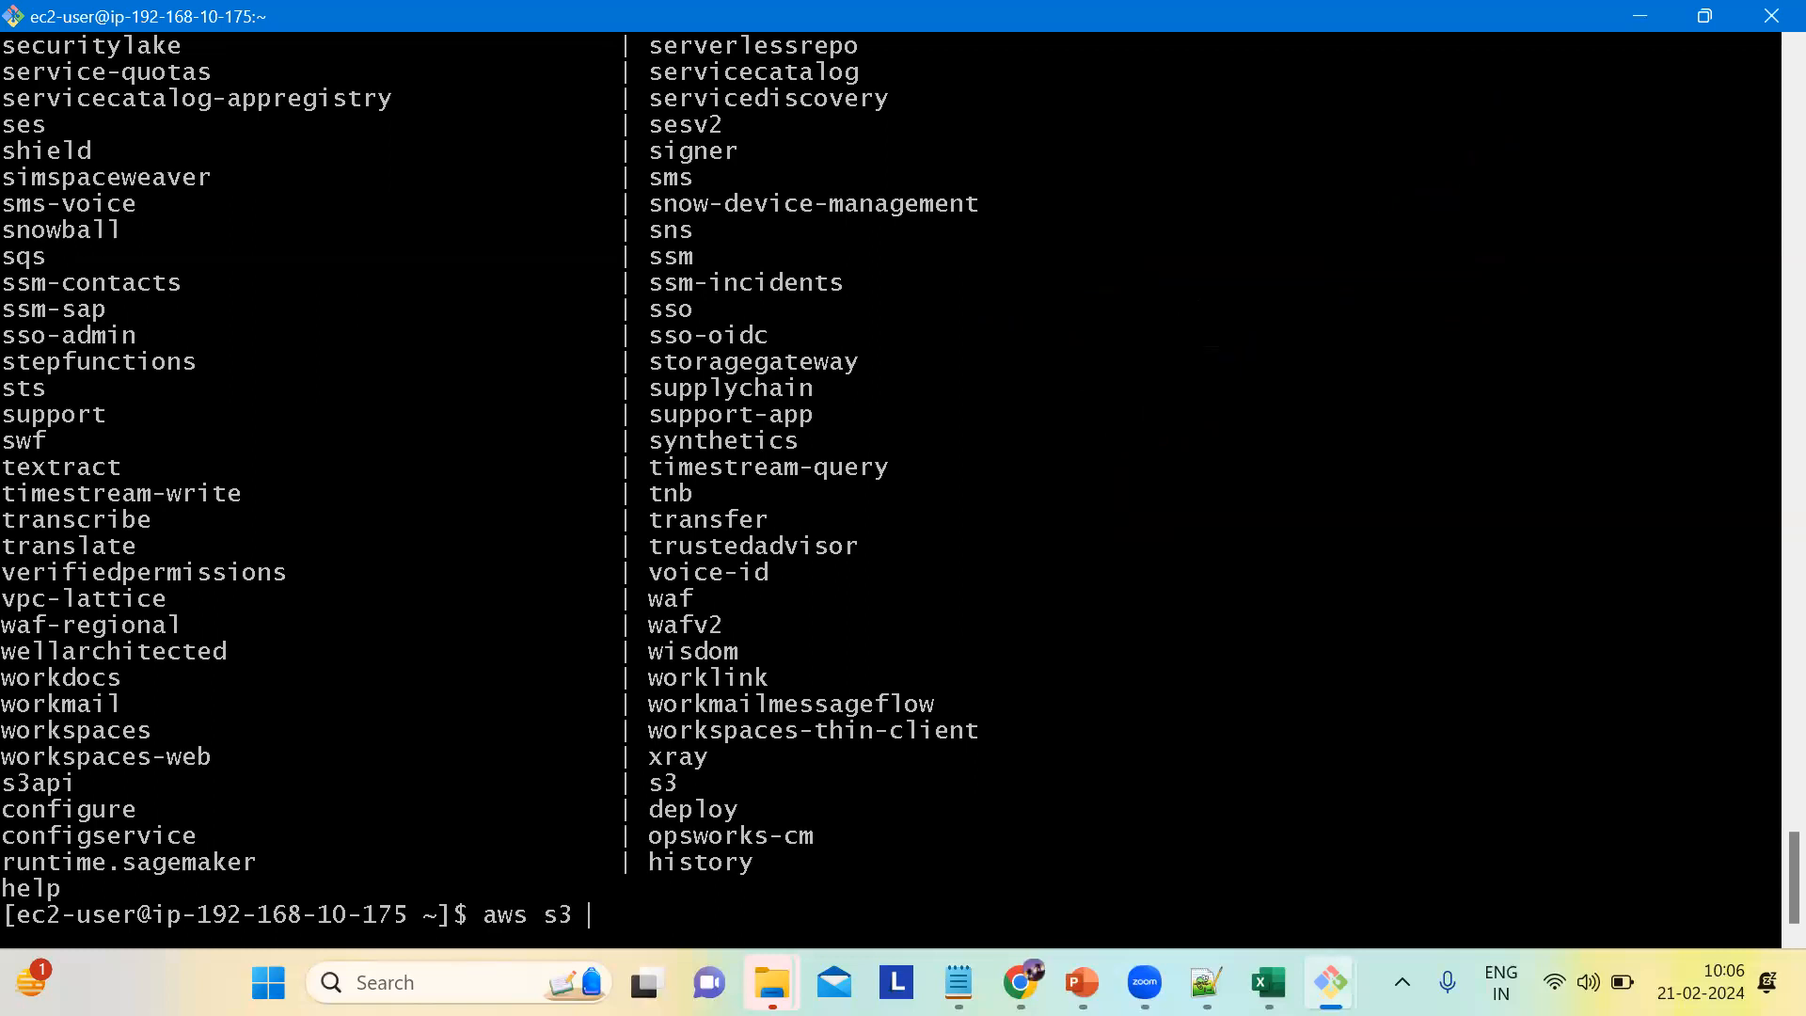
type("ls")
key("Return")
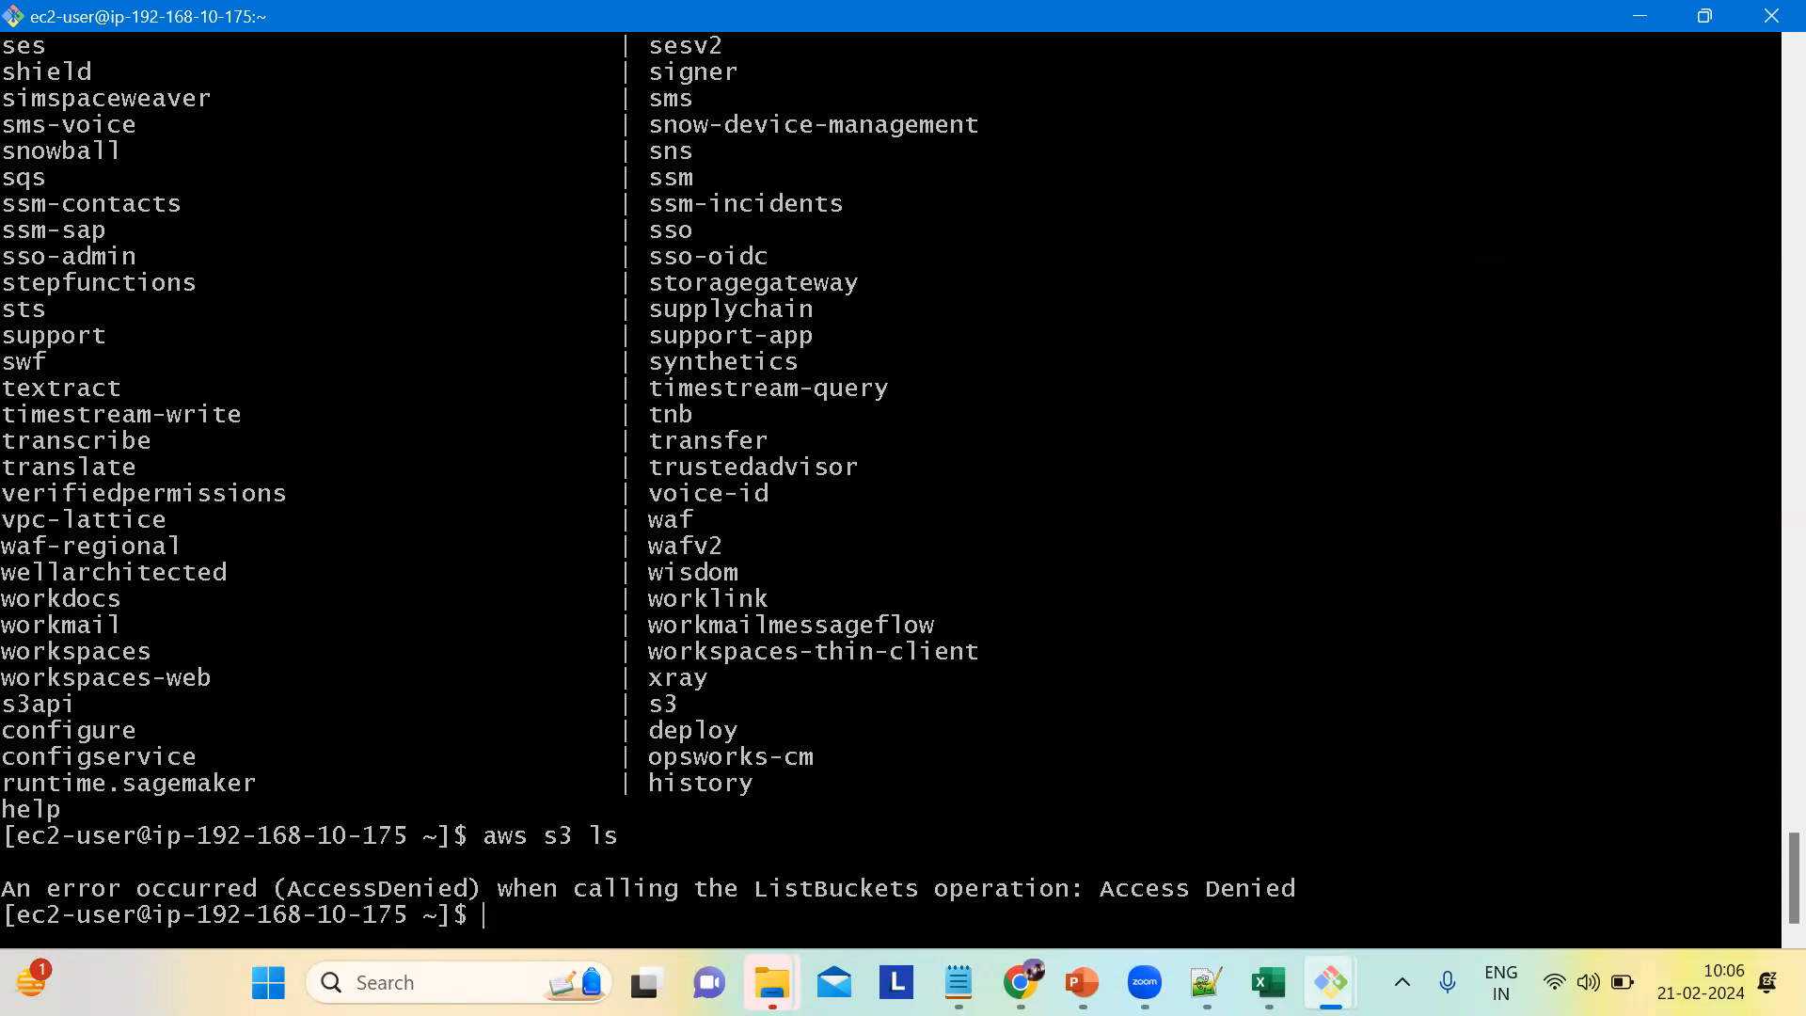
Step: Switch to the AWS console in Chrome, search for IAM and open the IAM dashboard
mouse_move(1021, 982)
left_click(926, 882)
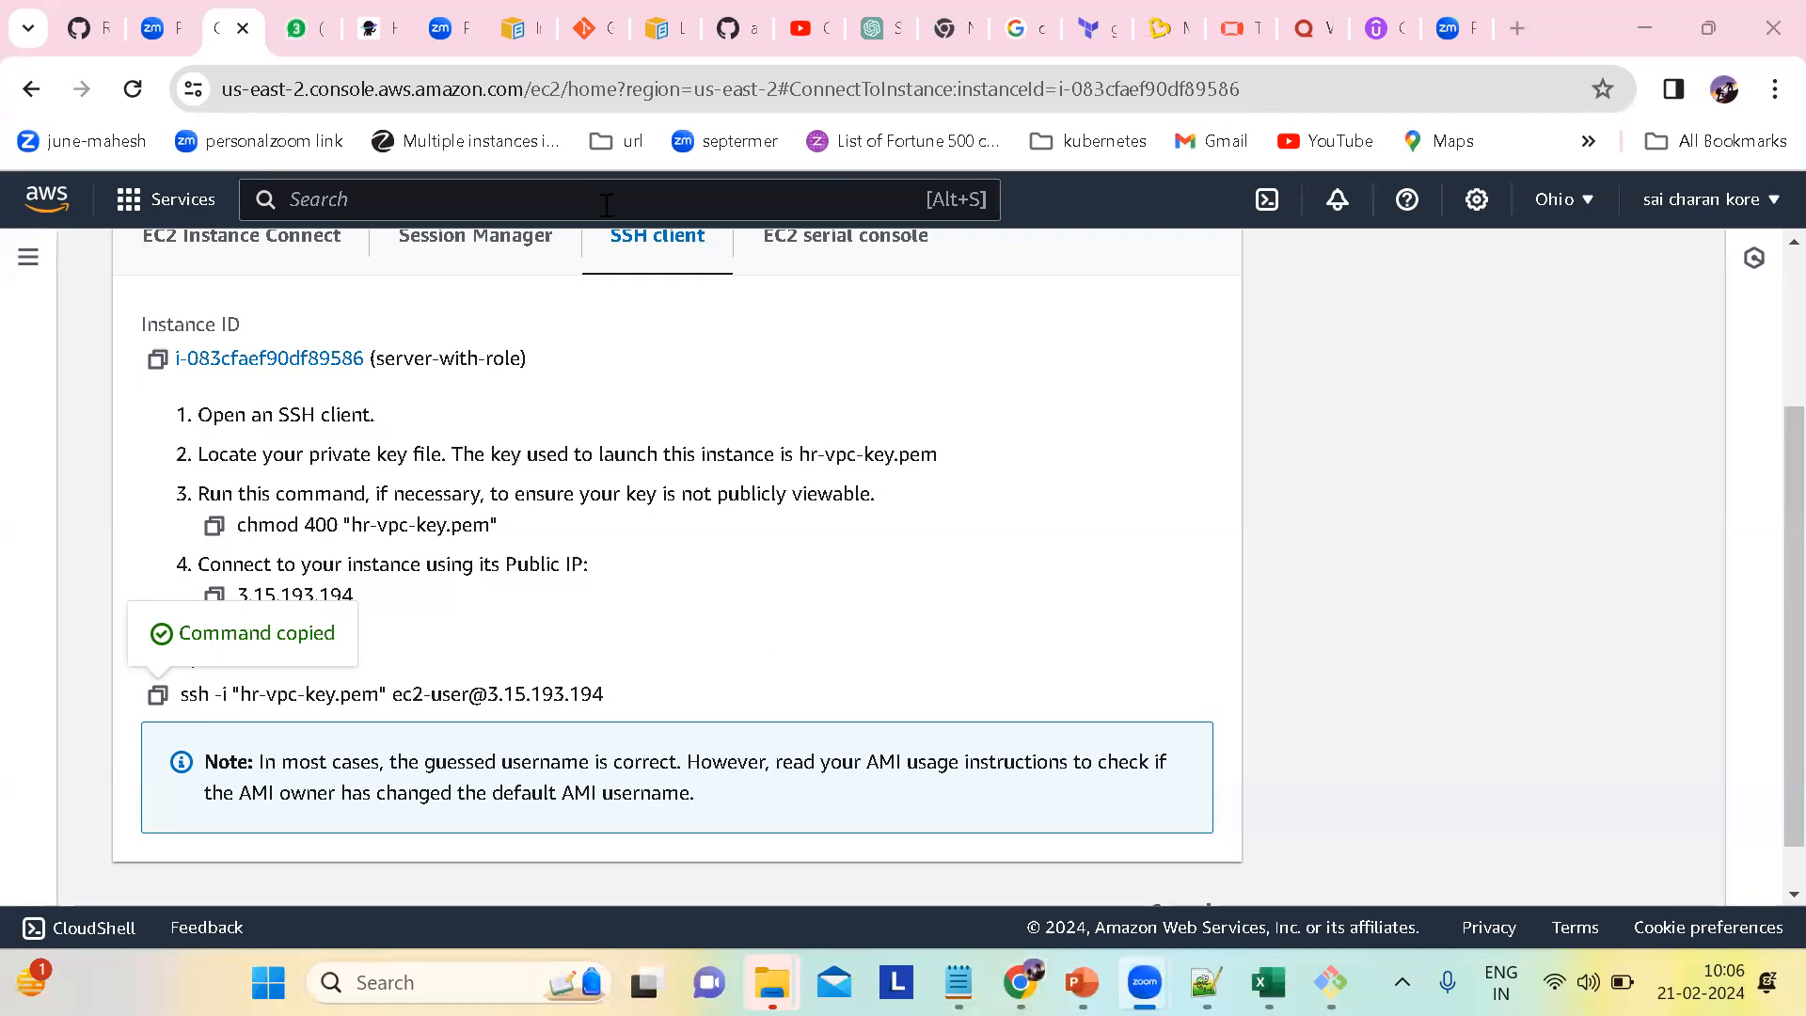
scroll(501, 465, "up", 3)
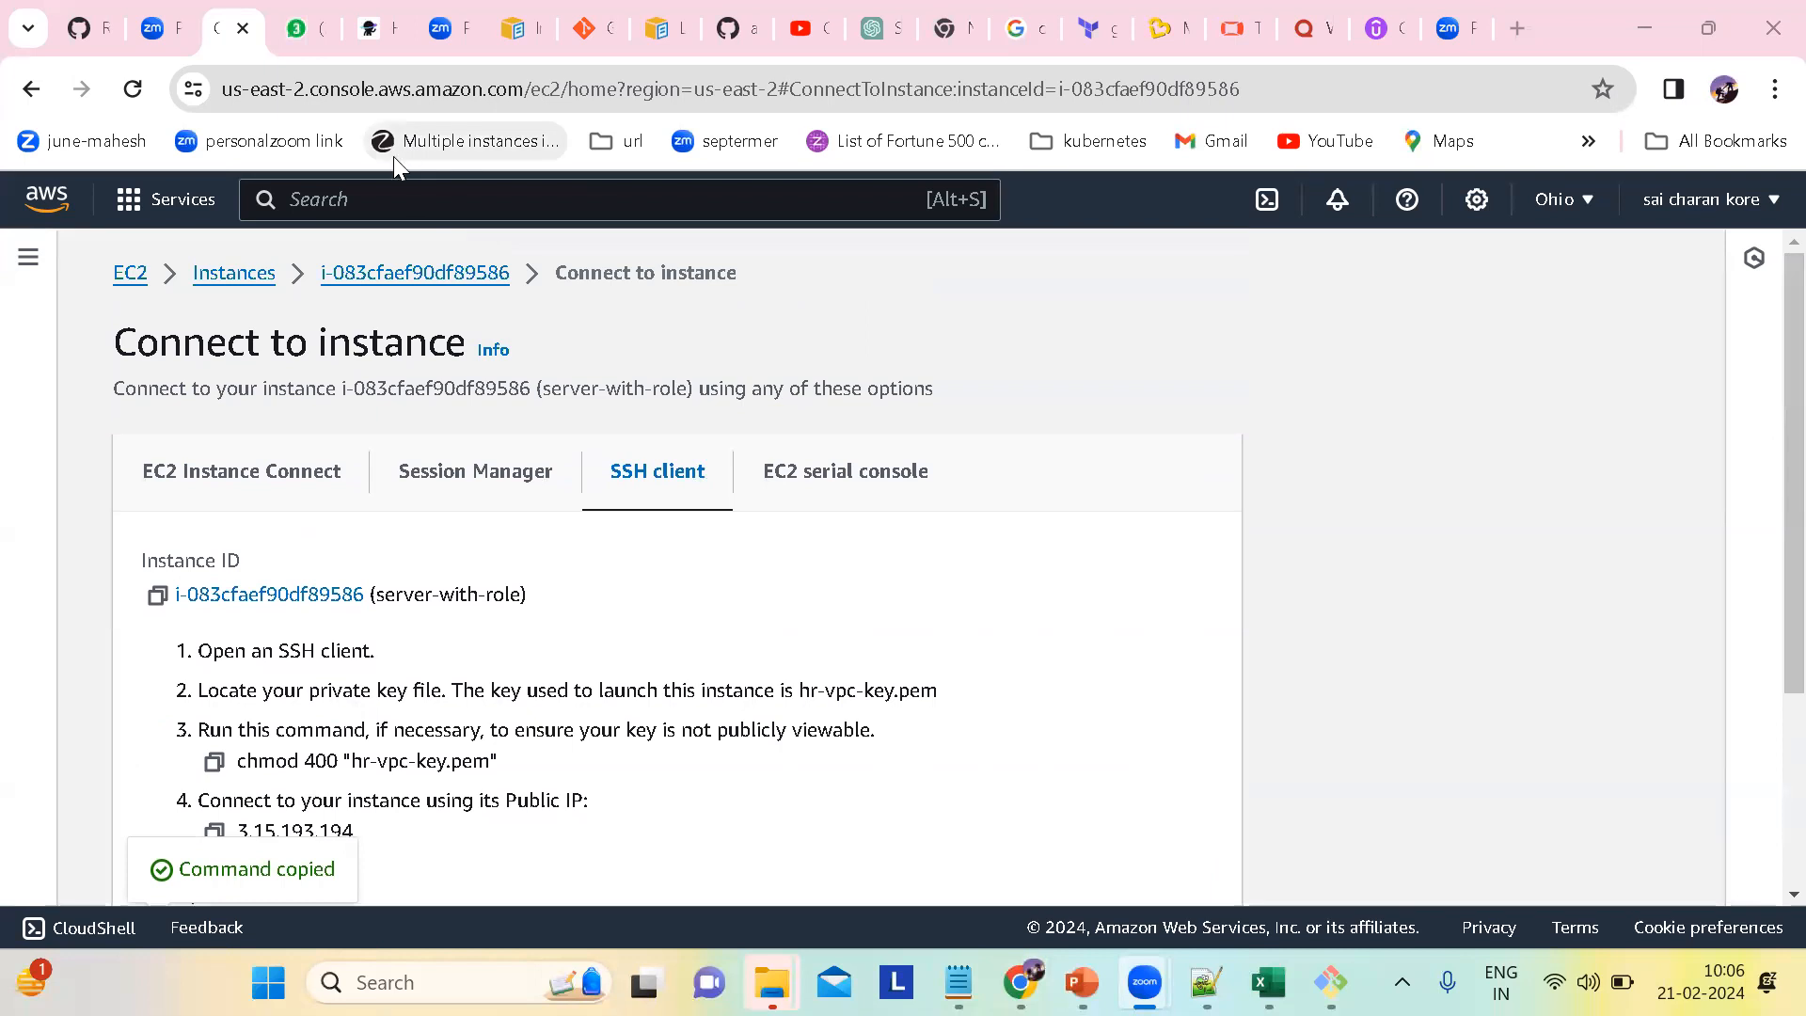
left_click(334, 196)
type("IAM")
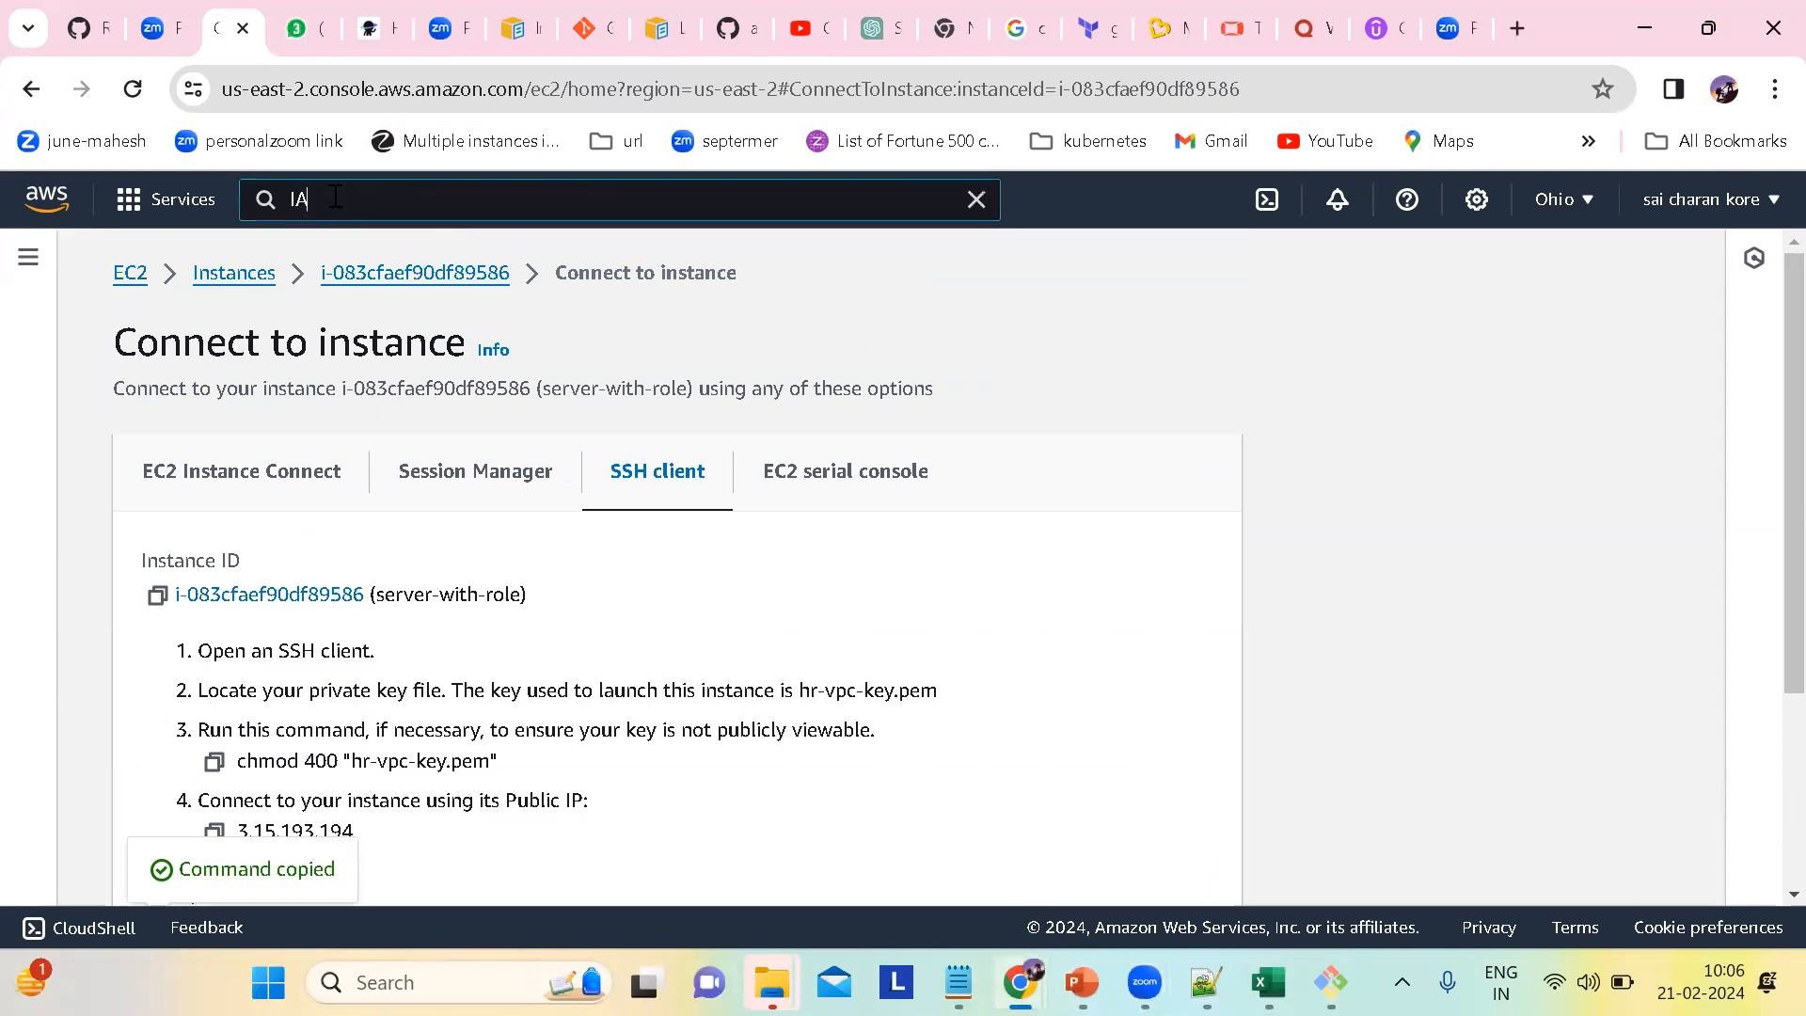
left_click(685, 430)
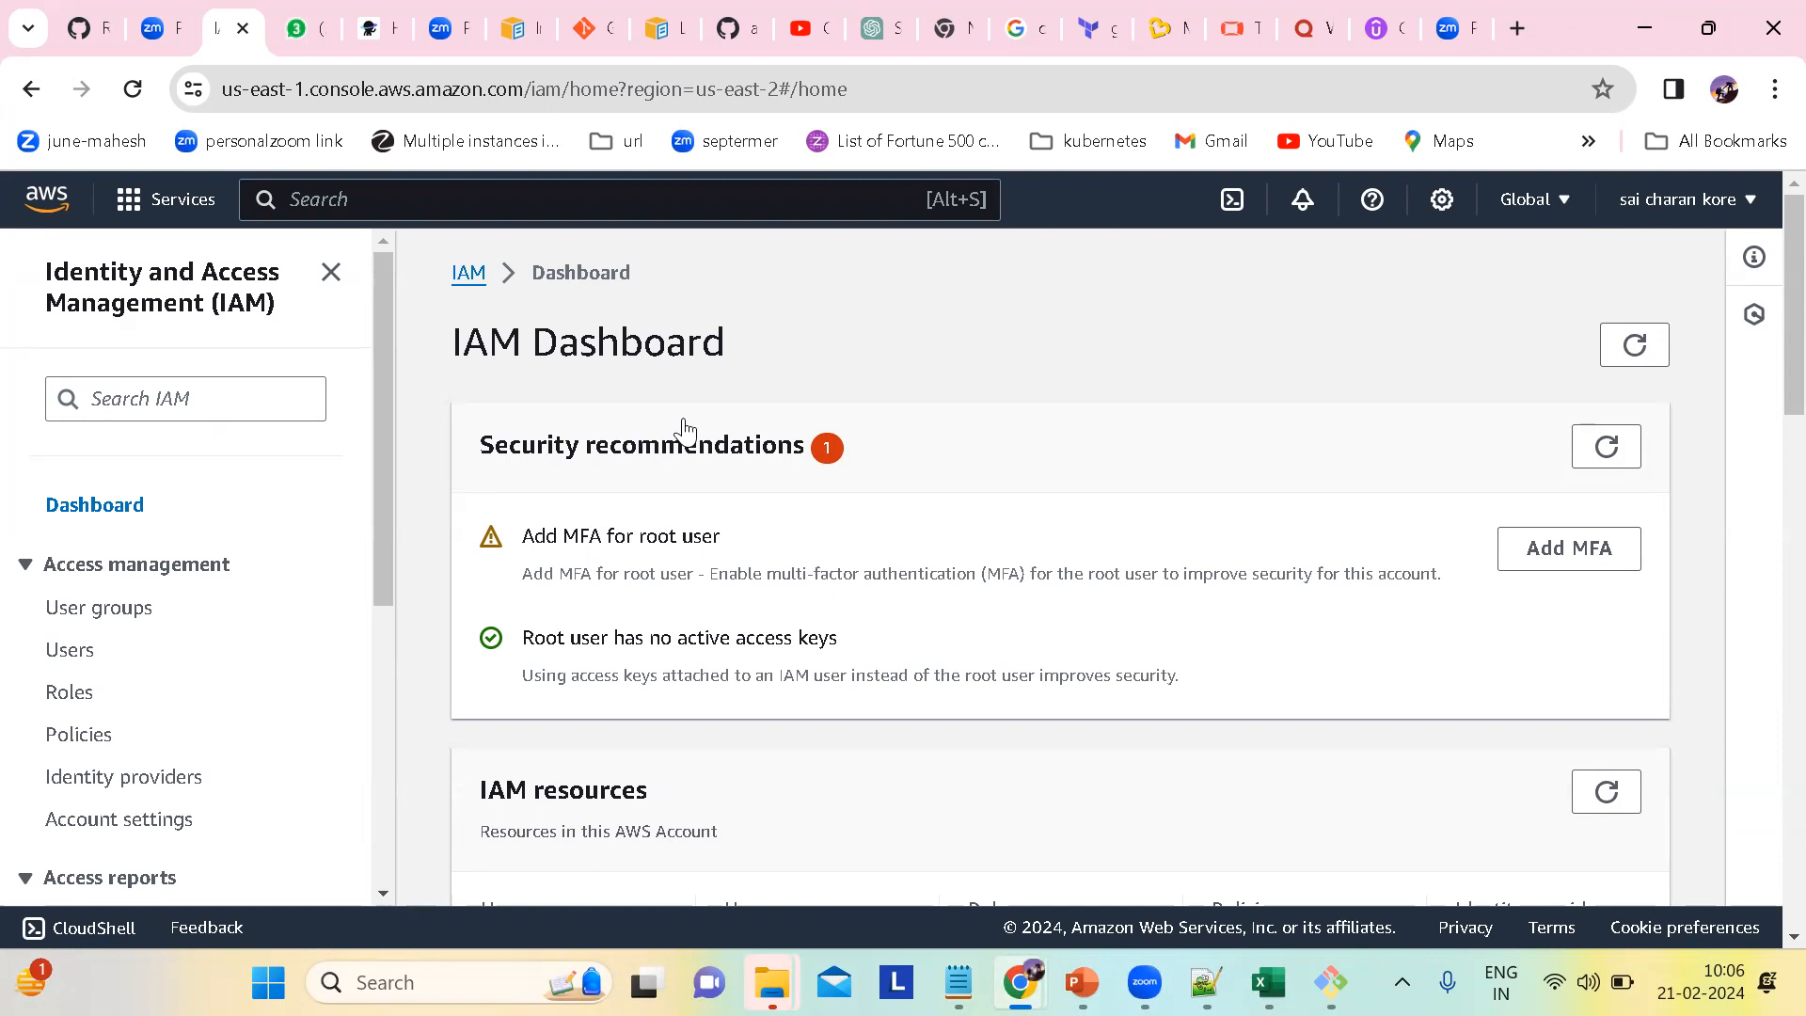
scroll(684, 430, "down", 1)
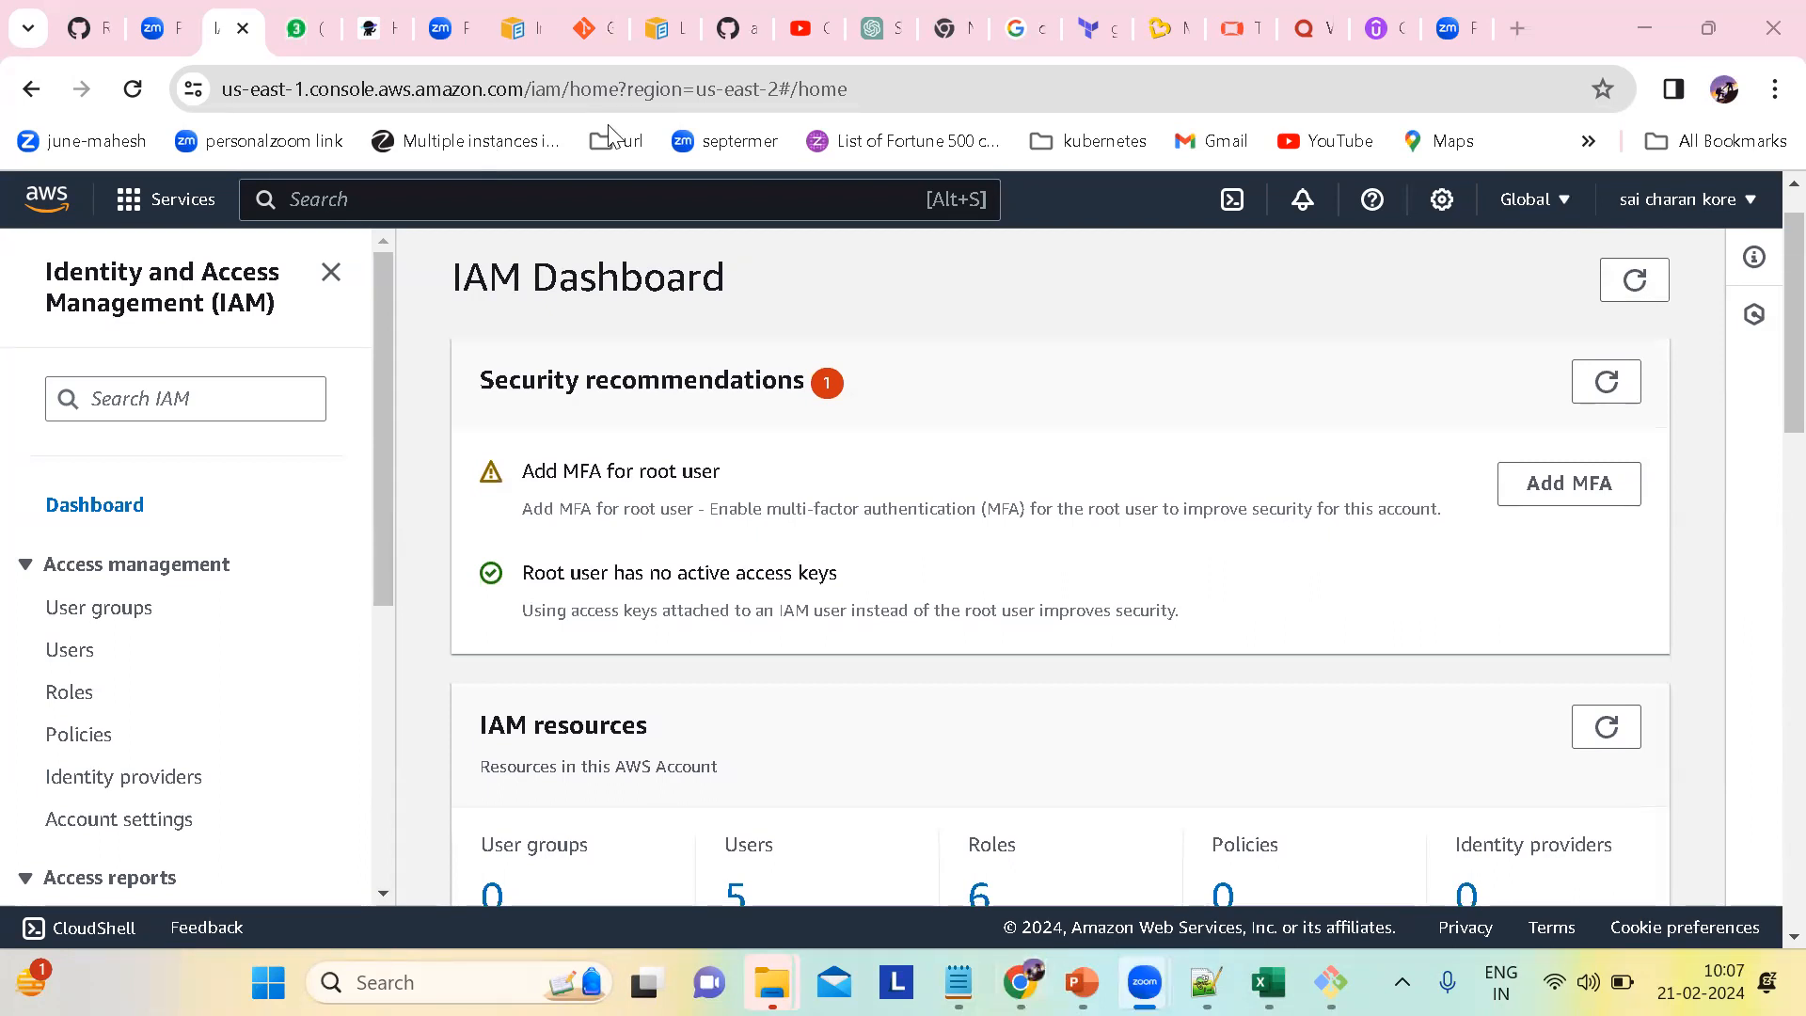
Step: Switch to the AWS notes in Notepad, save the file, and select the three AWS CLI install and version lines
mouse_move(957, 983)
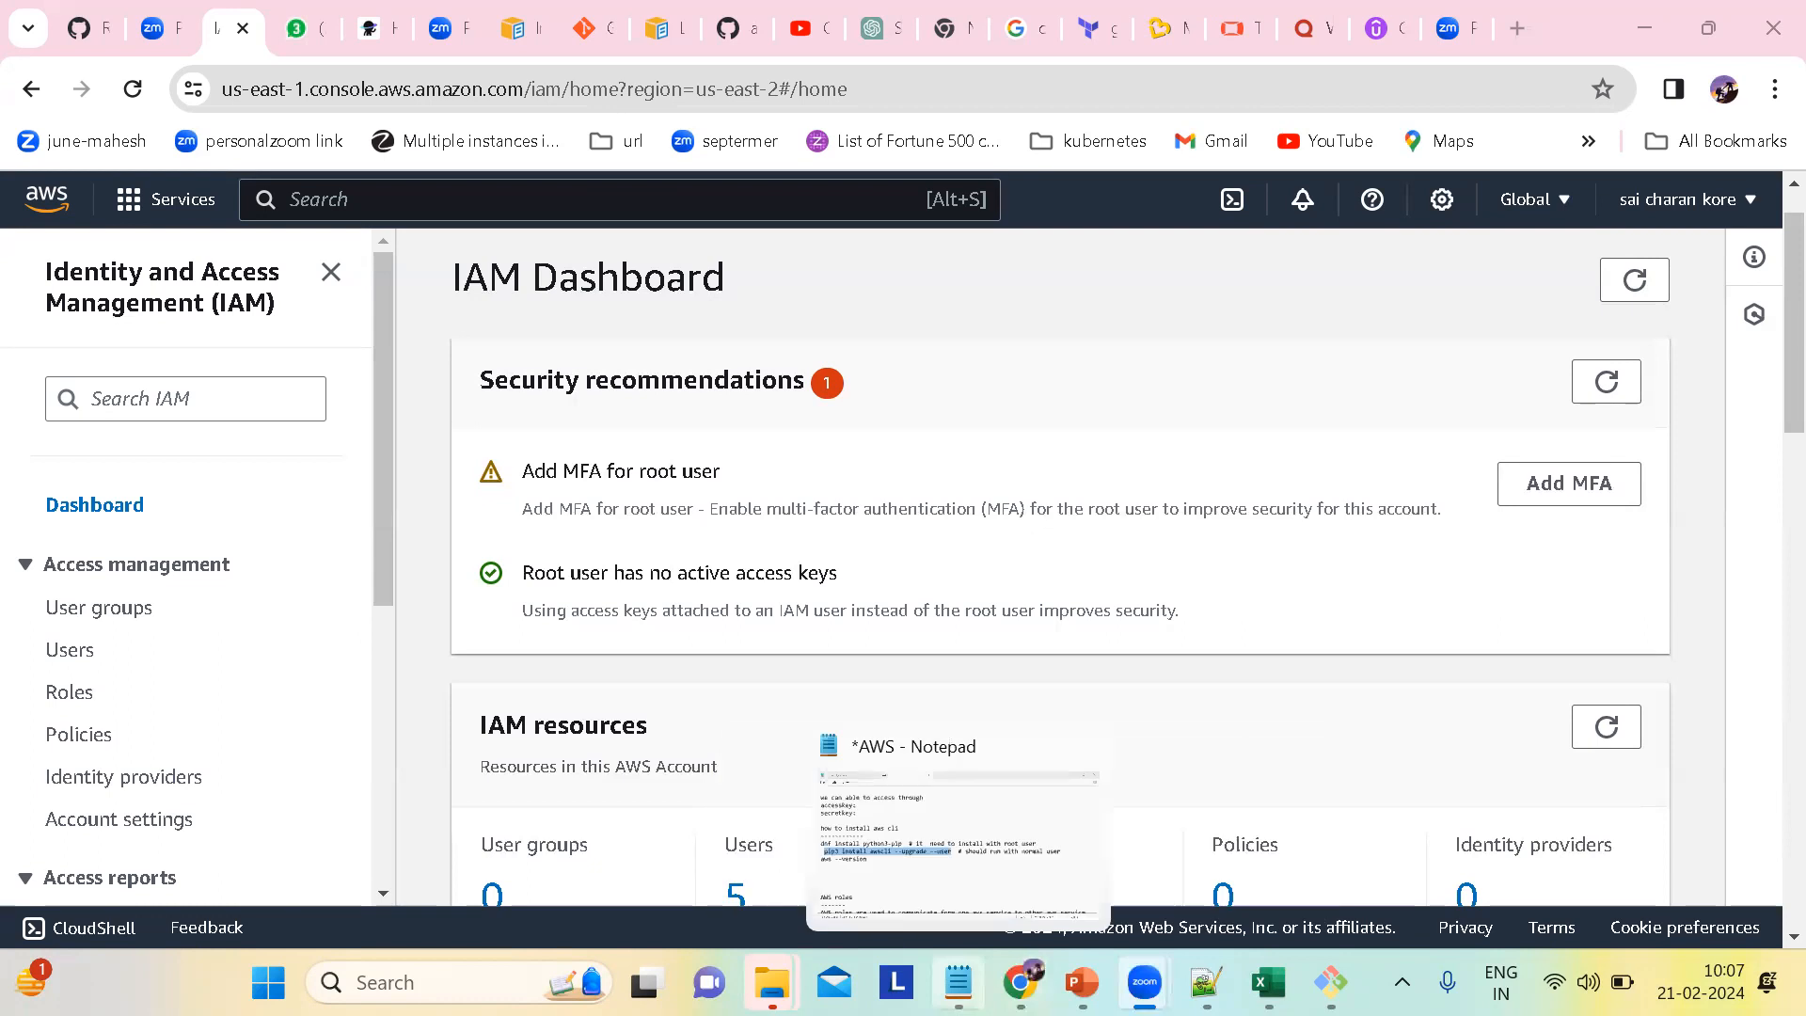
left_click(954, 886)
left_click(362, 585)
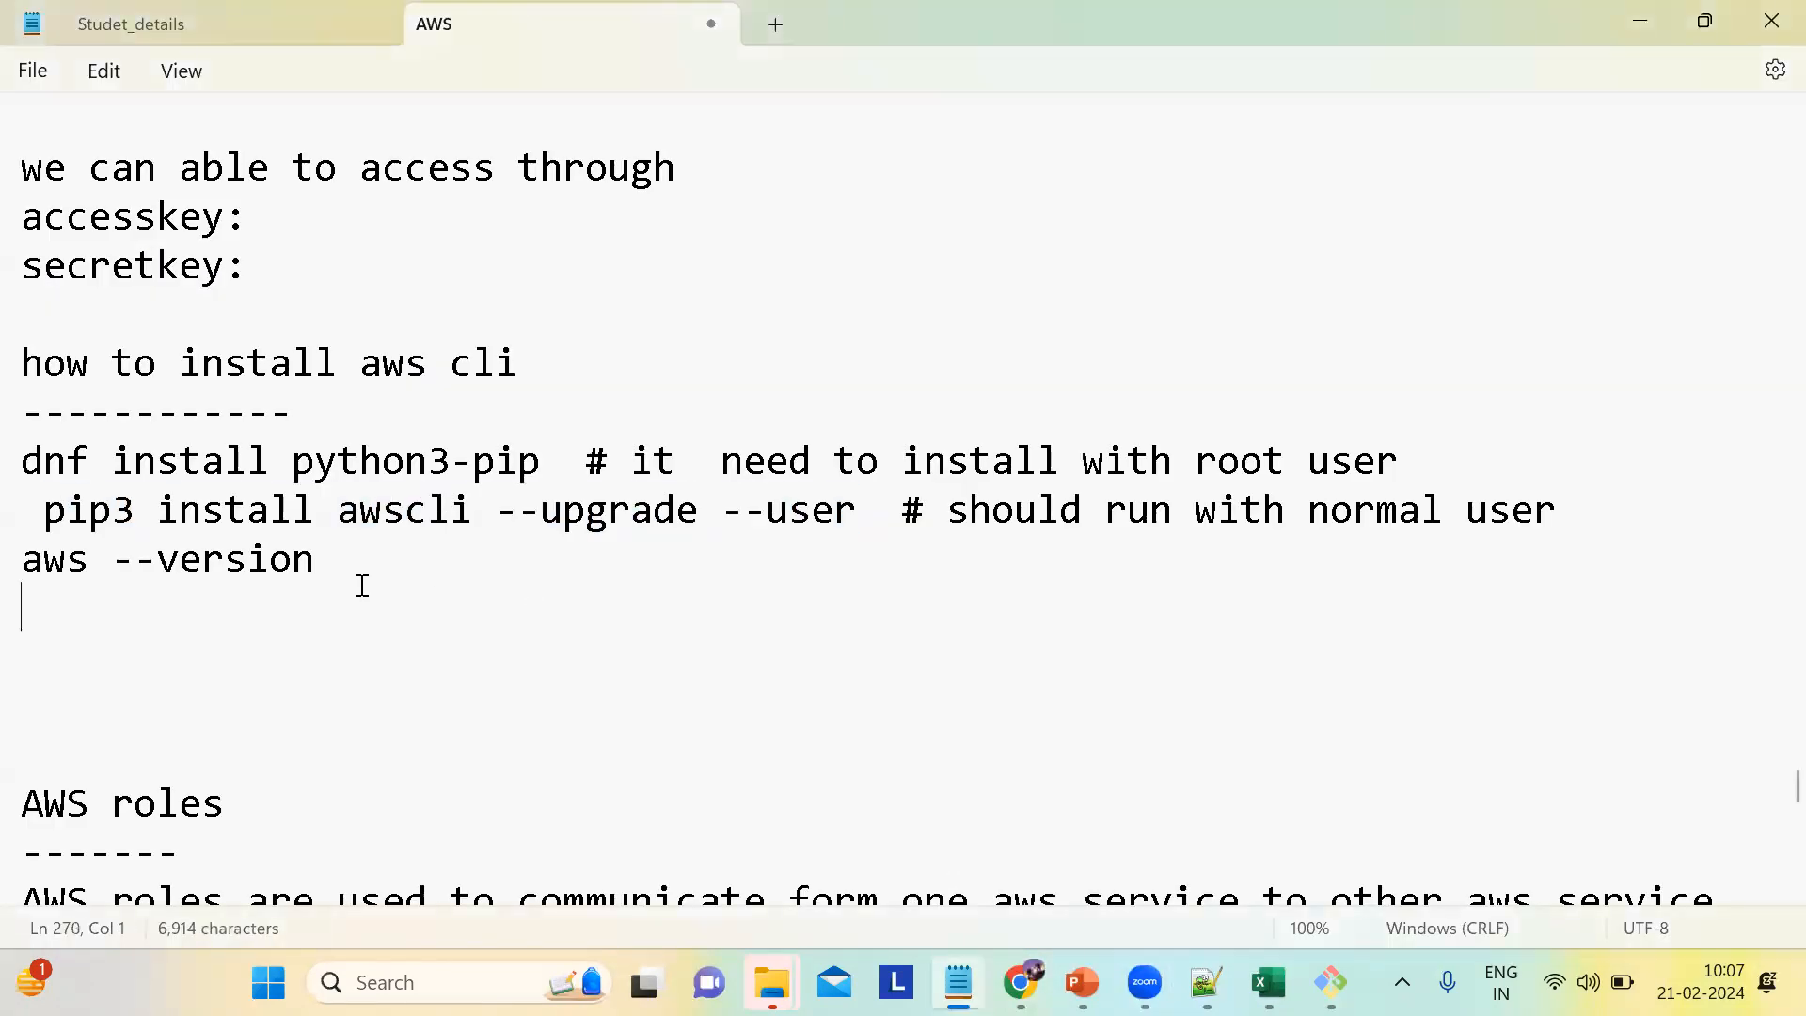
key("alt+Tab")
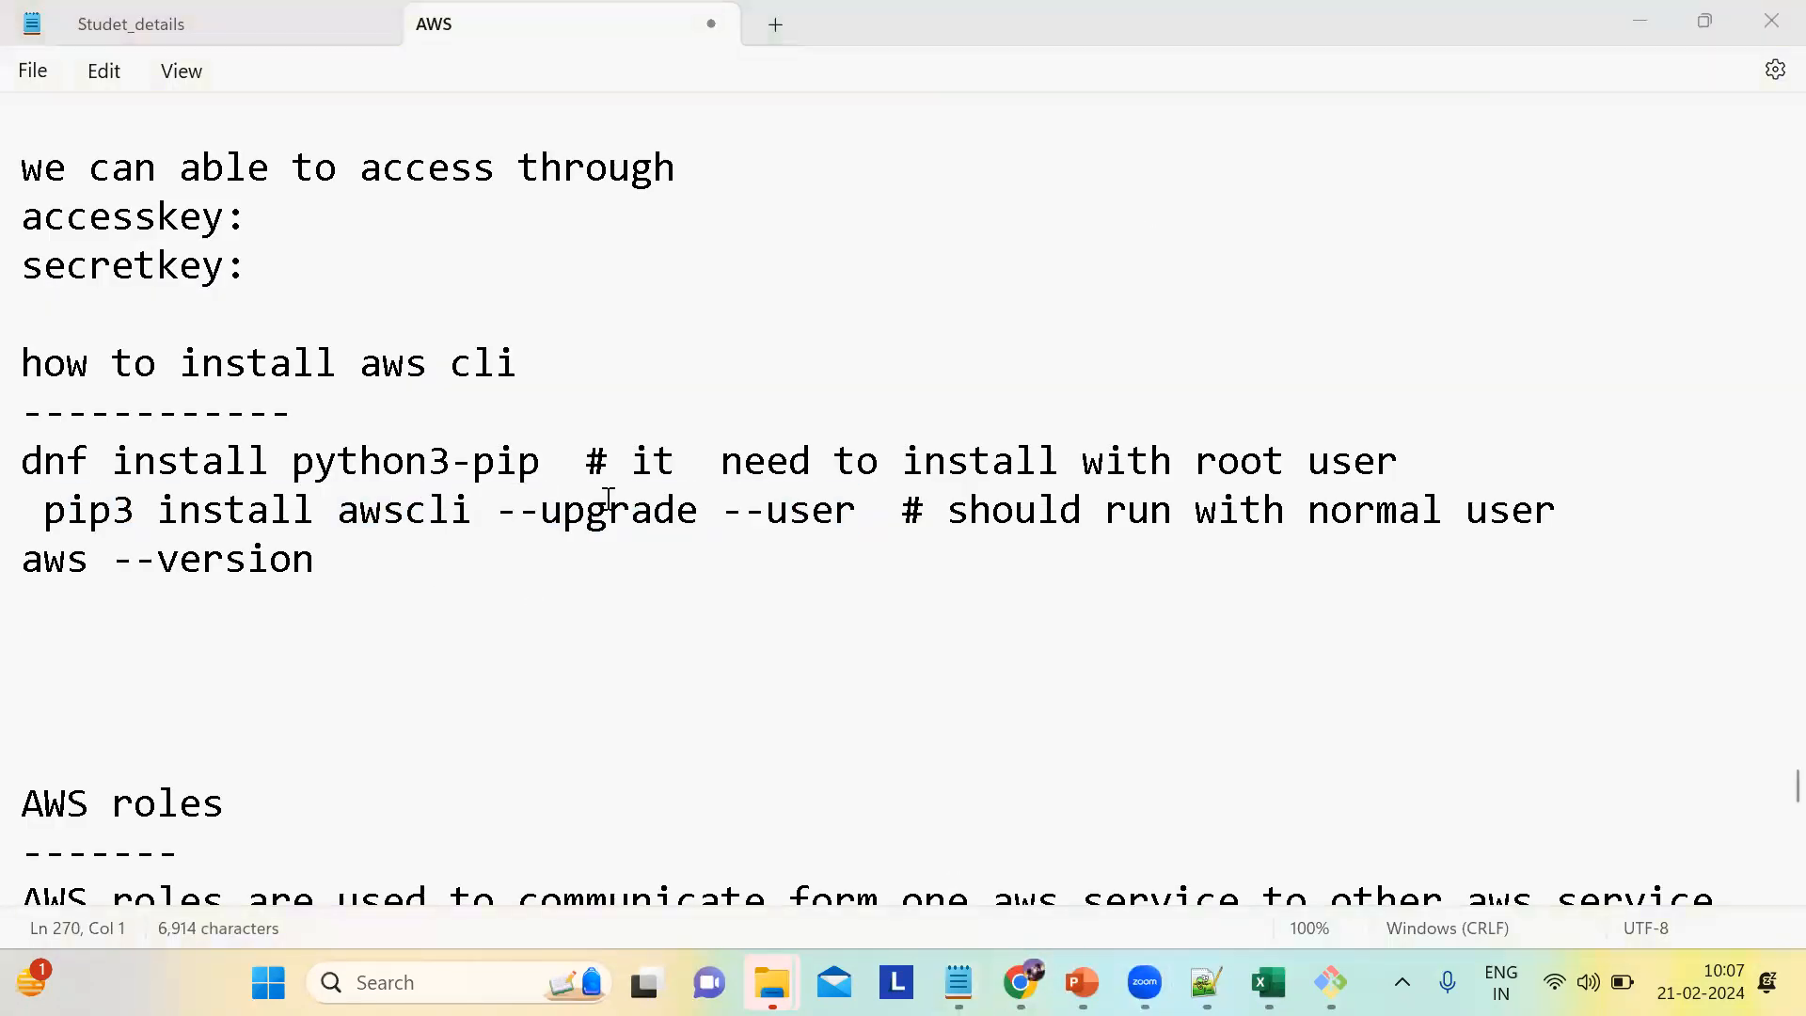
left_click(375, 567)
key("ctrl+s")
left_click_drag(319, 558, 28, 463)
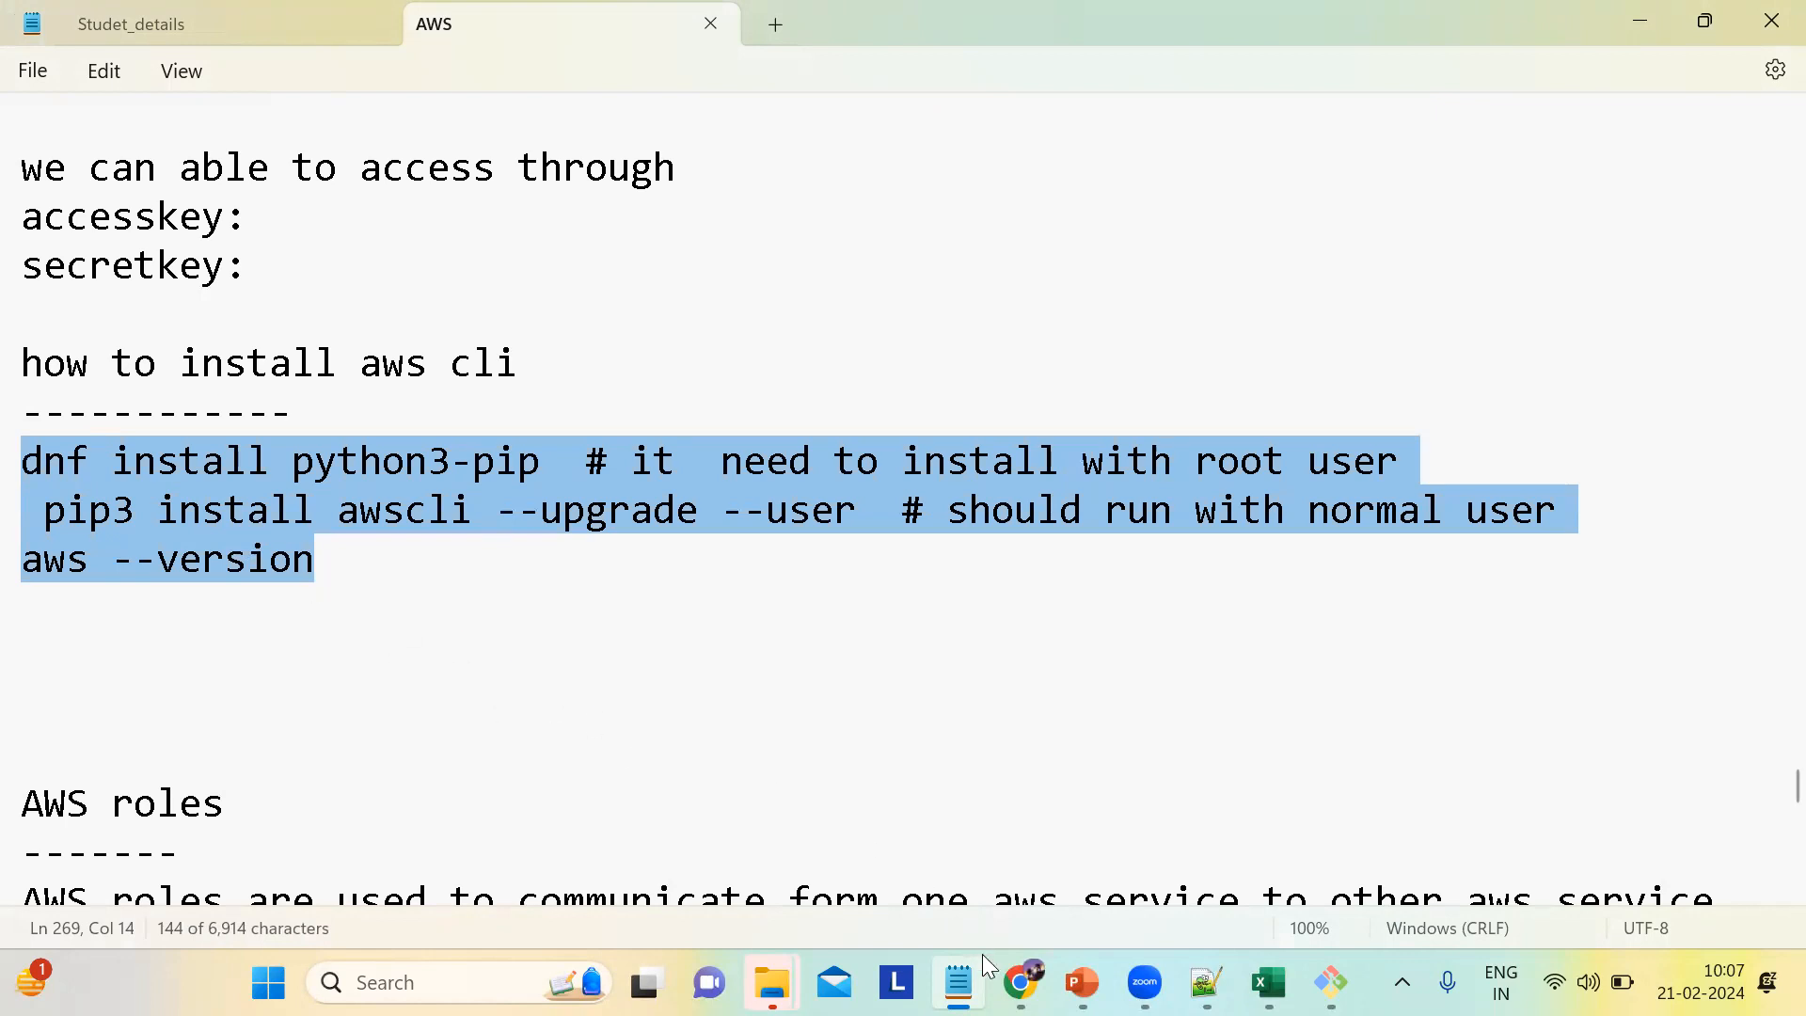
Step: Switch to Chrome, open the instructor's GitHub profile in a new tab, and go from there to The ReadME Project page
mouse_move(1020, 982)
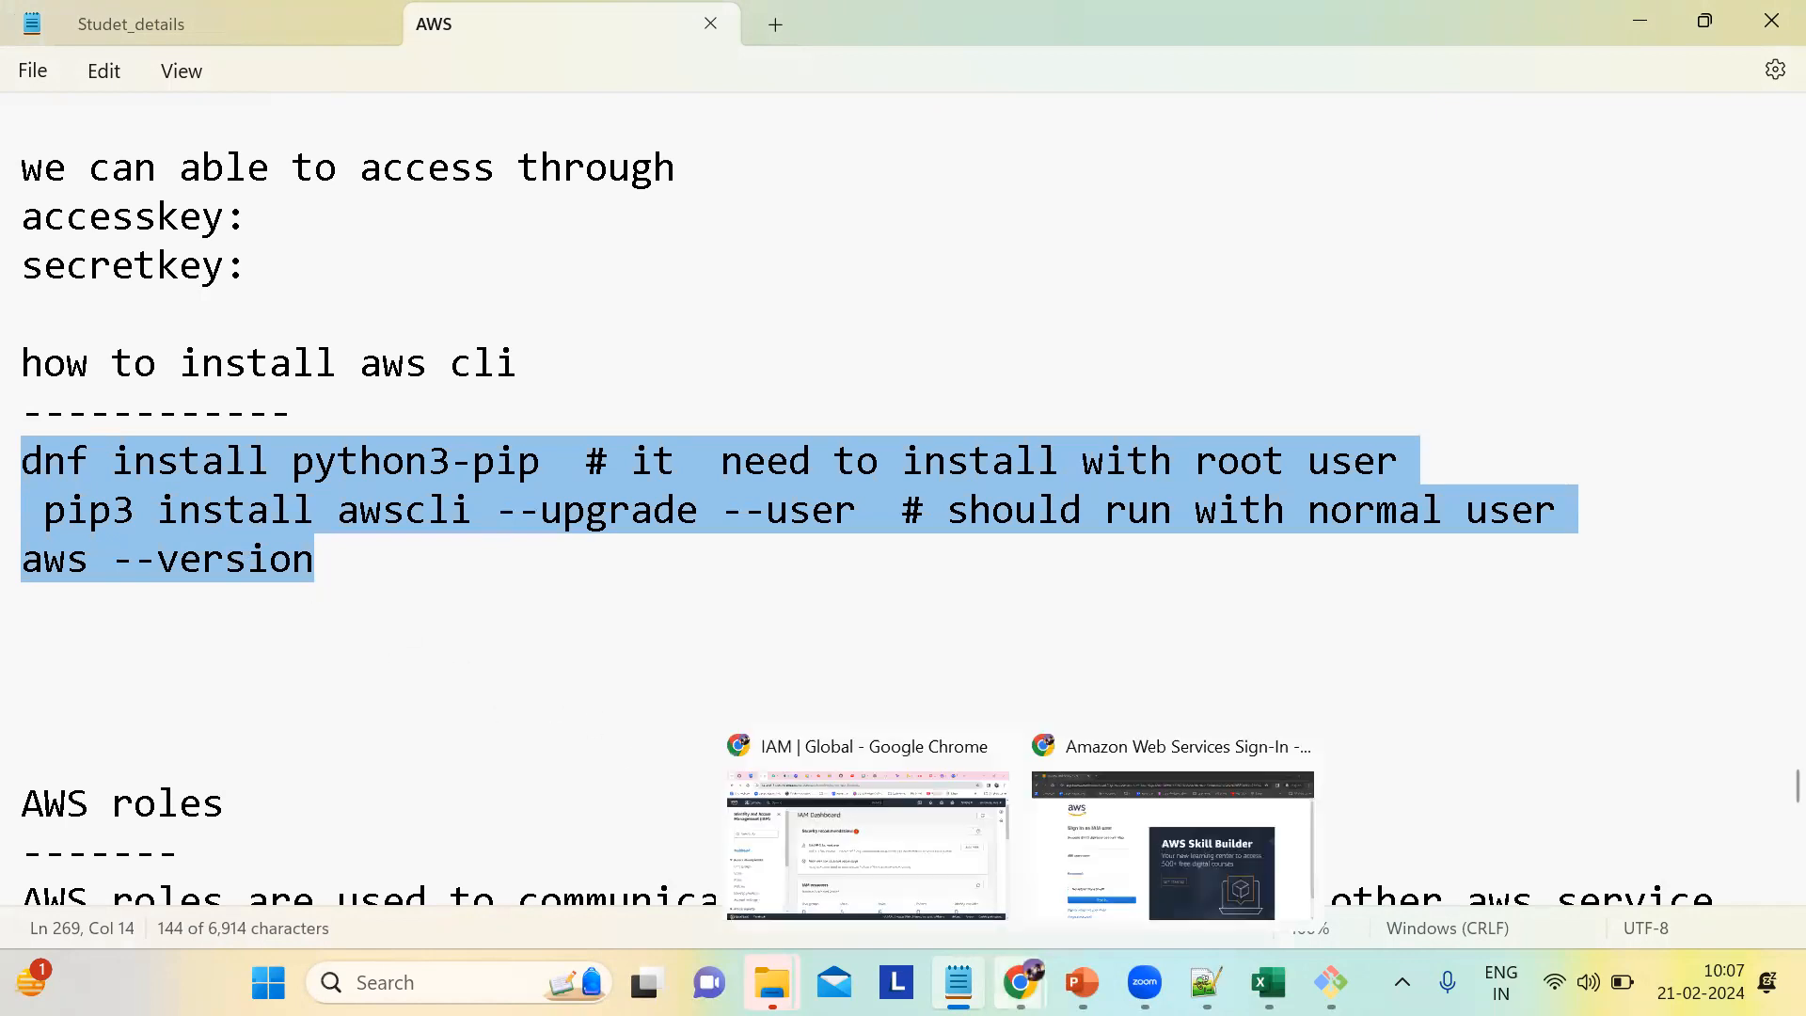
left_click(886, 824)
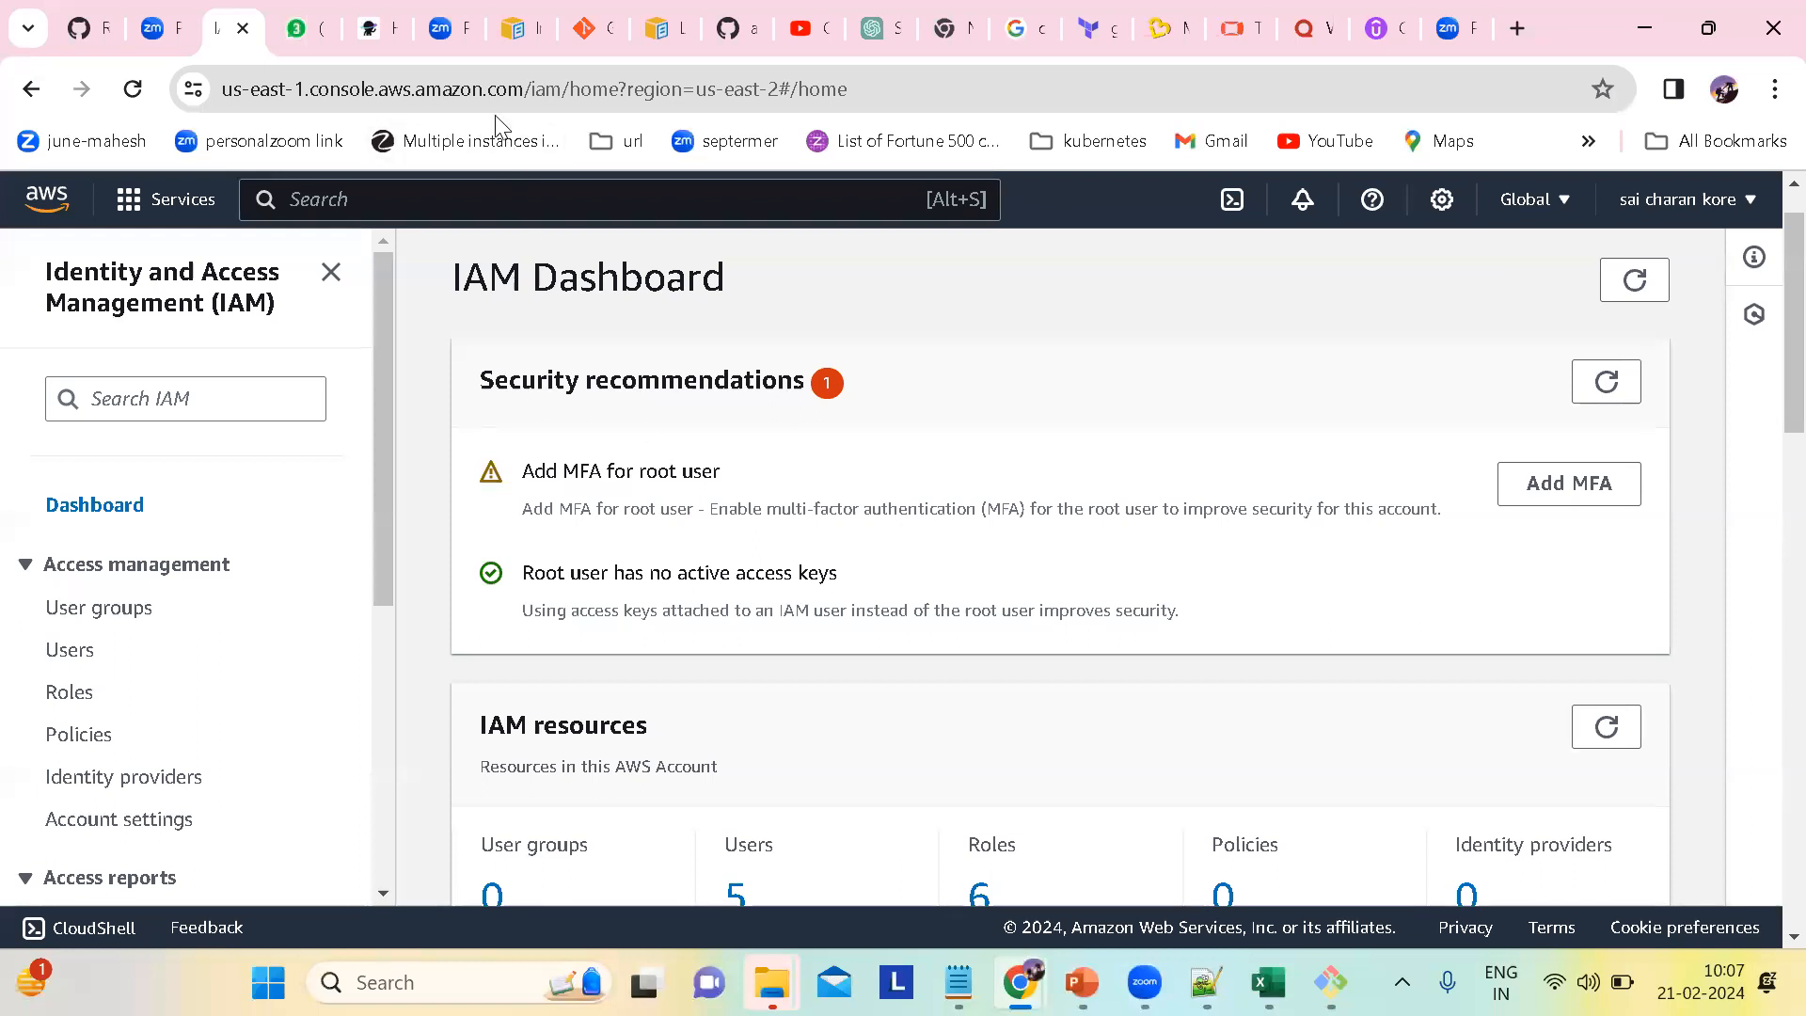
left_click(1496, 31)
left_click(1513, 28)
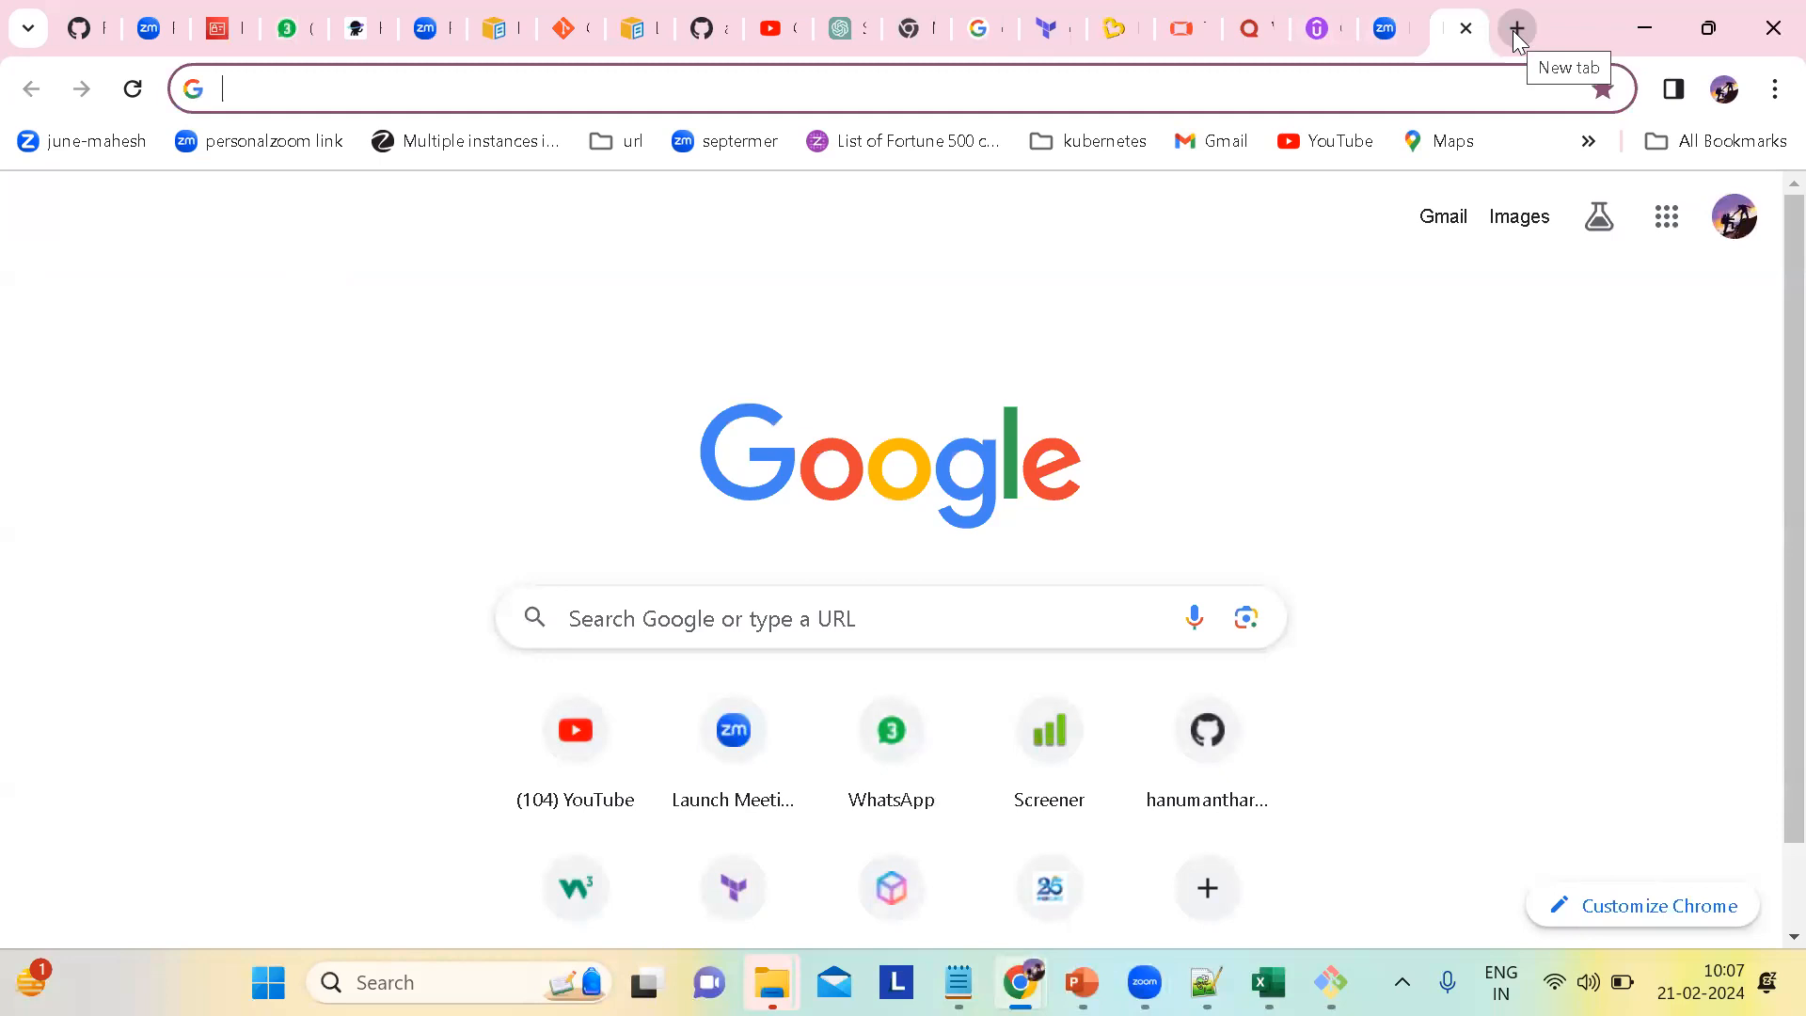
type("ha")
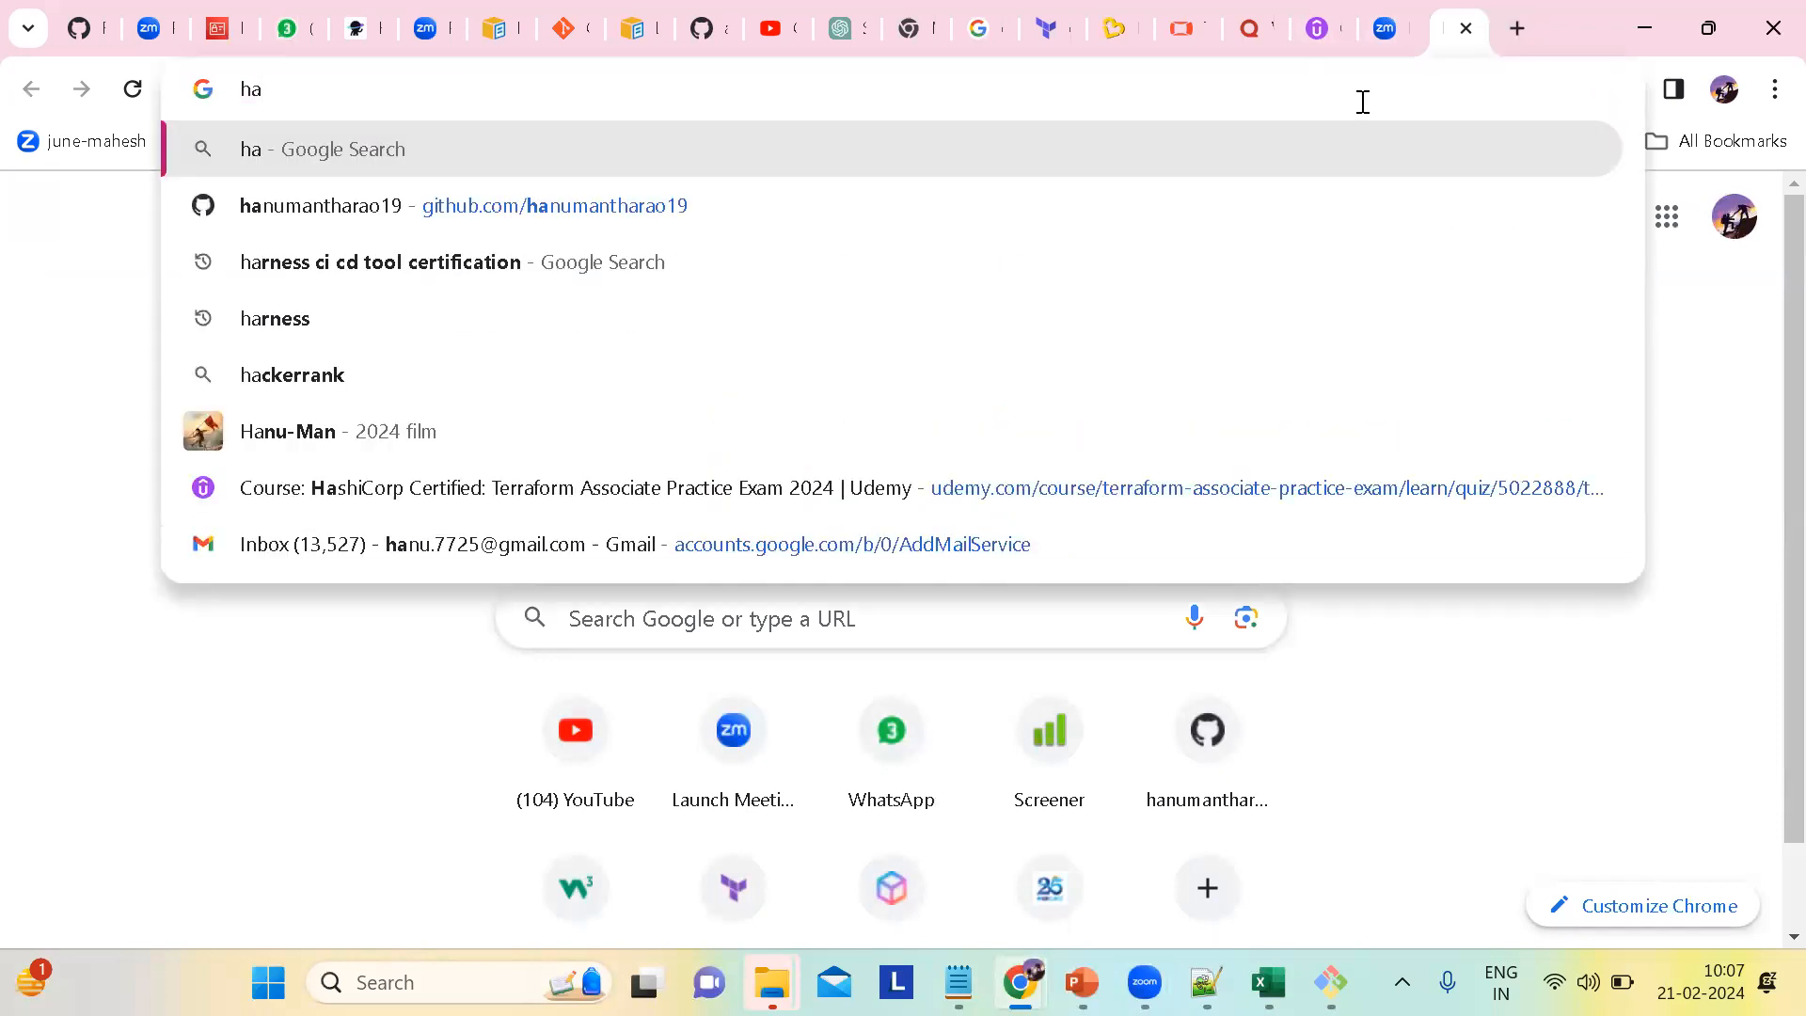
key("Down")
key("Return")
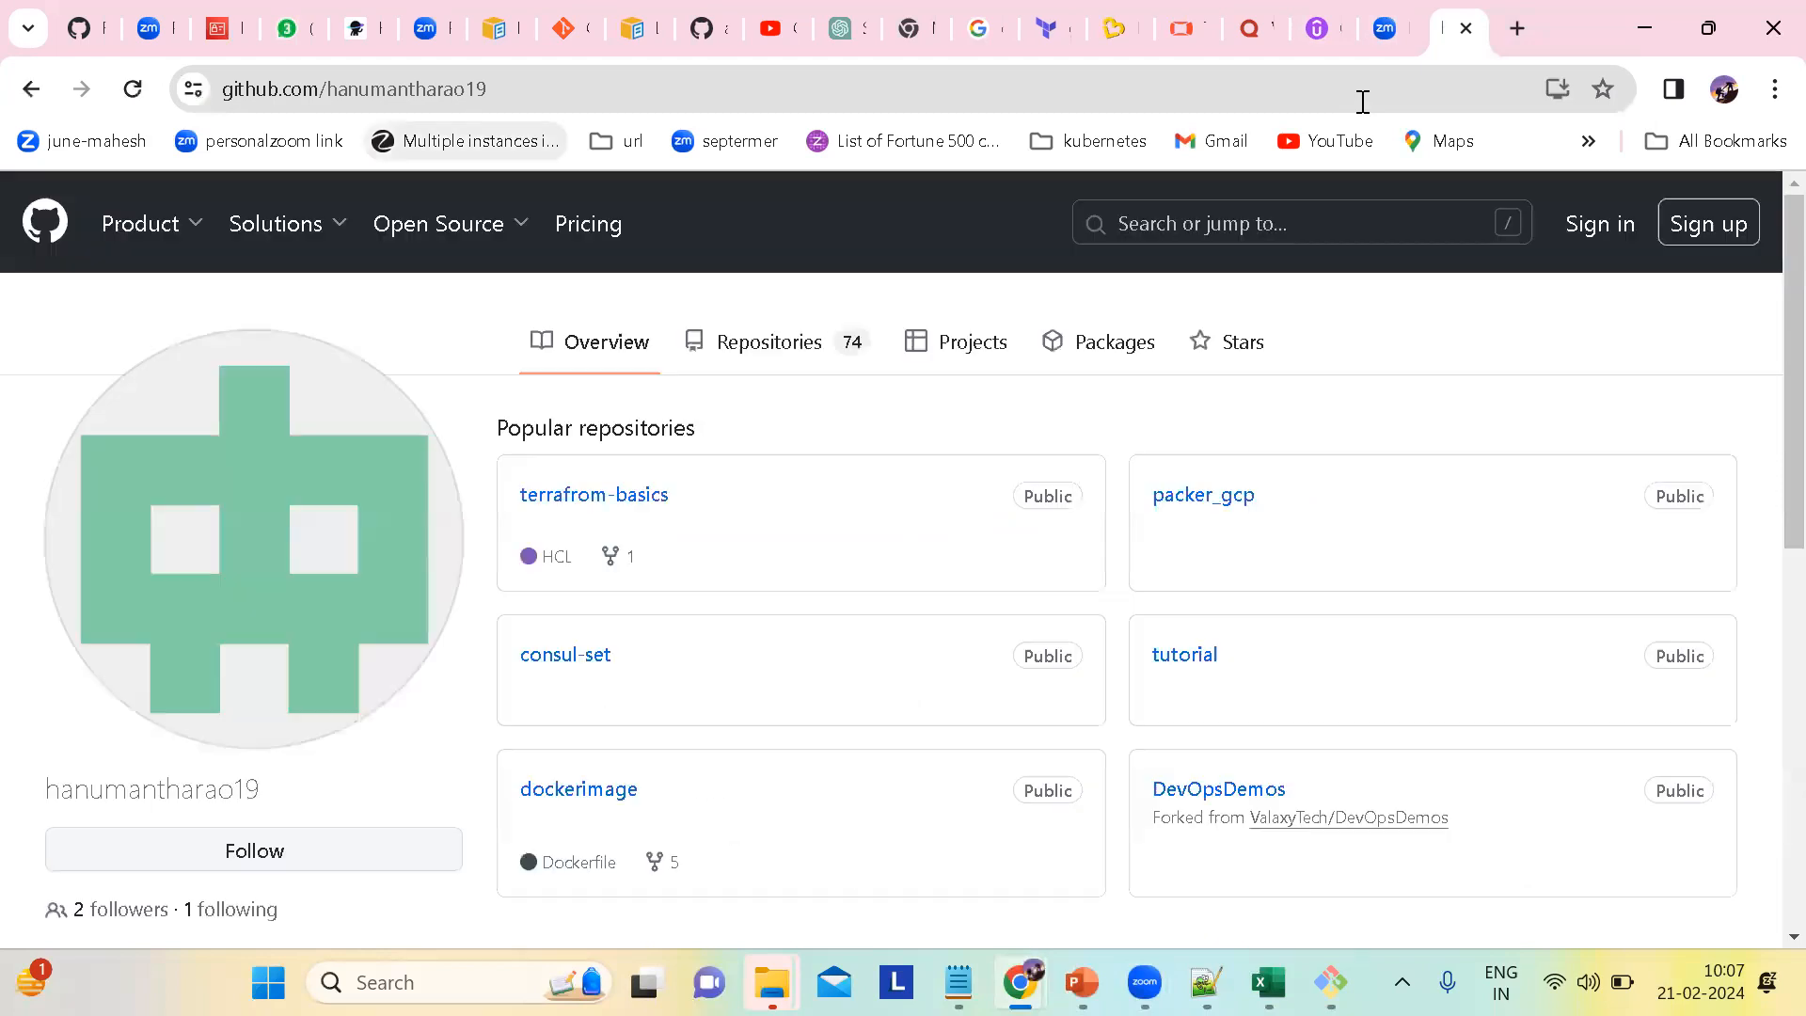
mouse_move(408, 246)
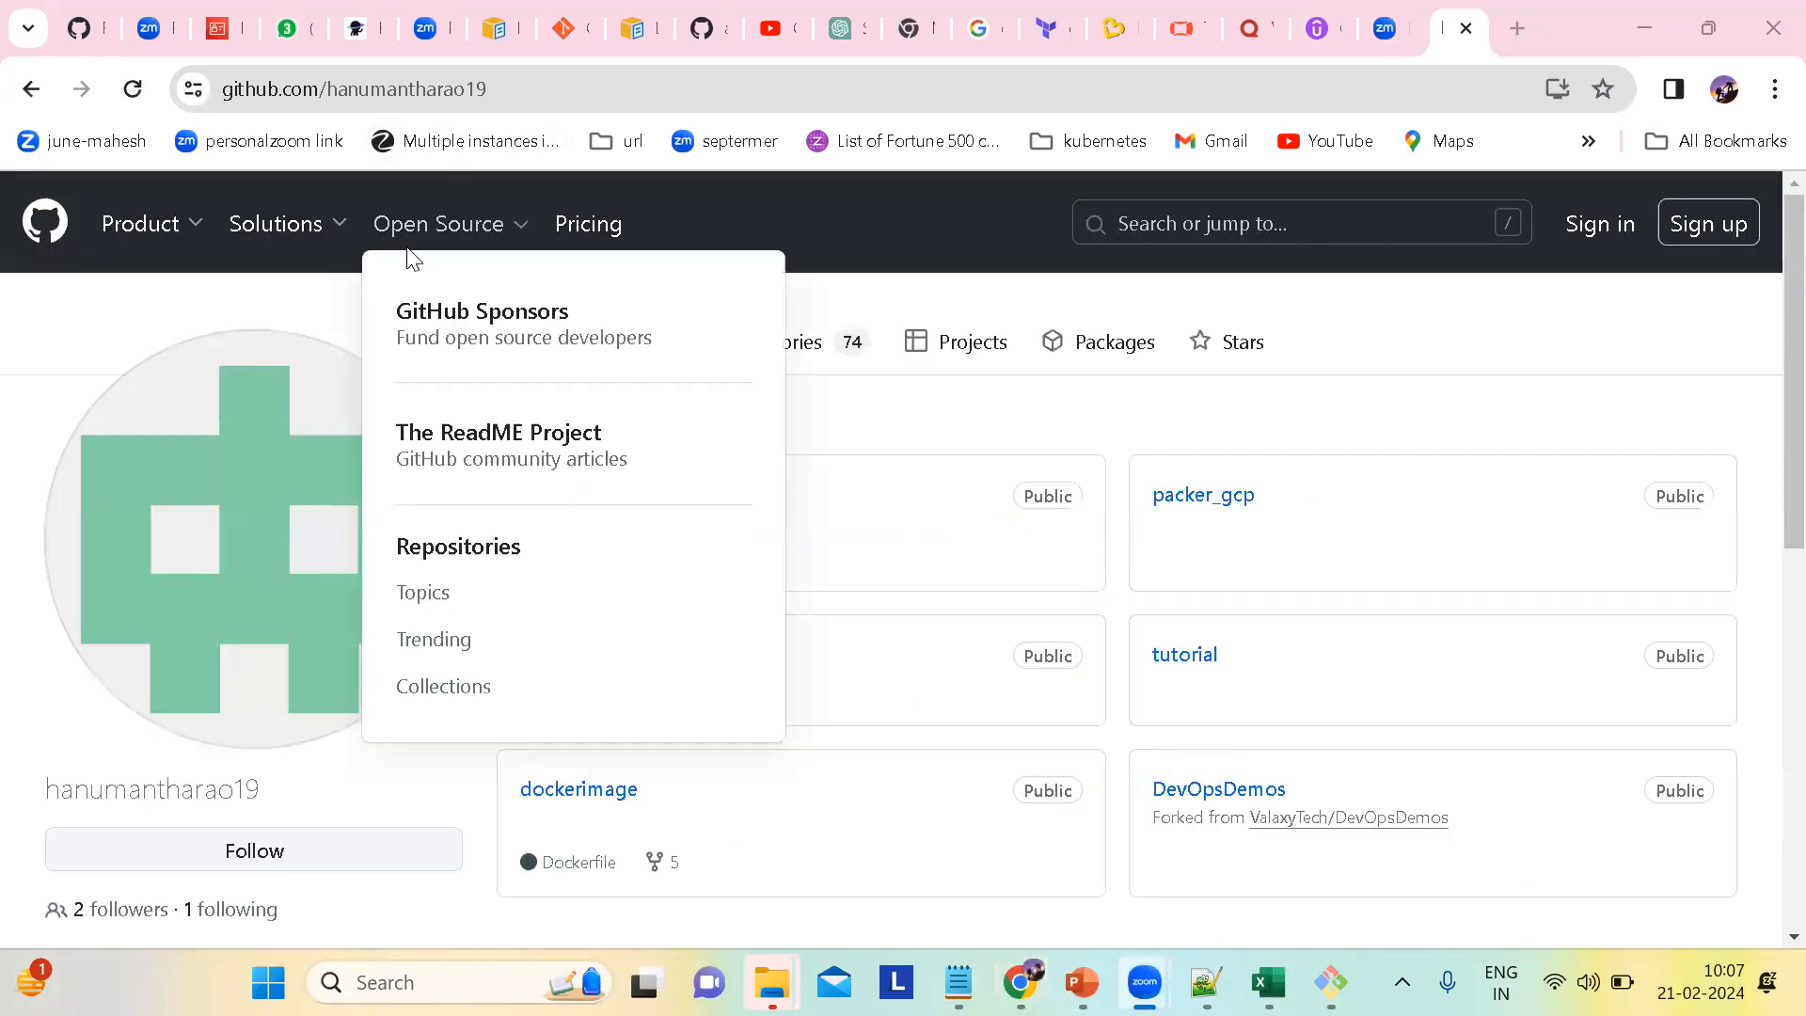
left_click(562, 461)
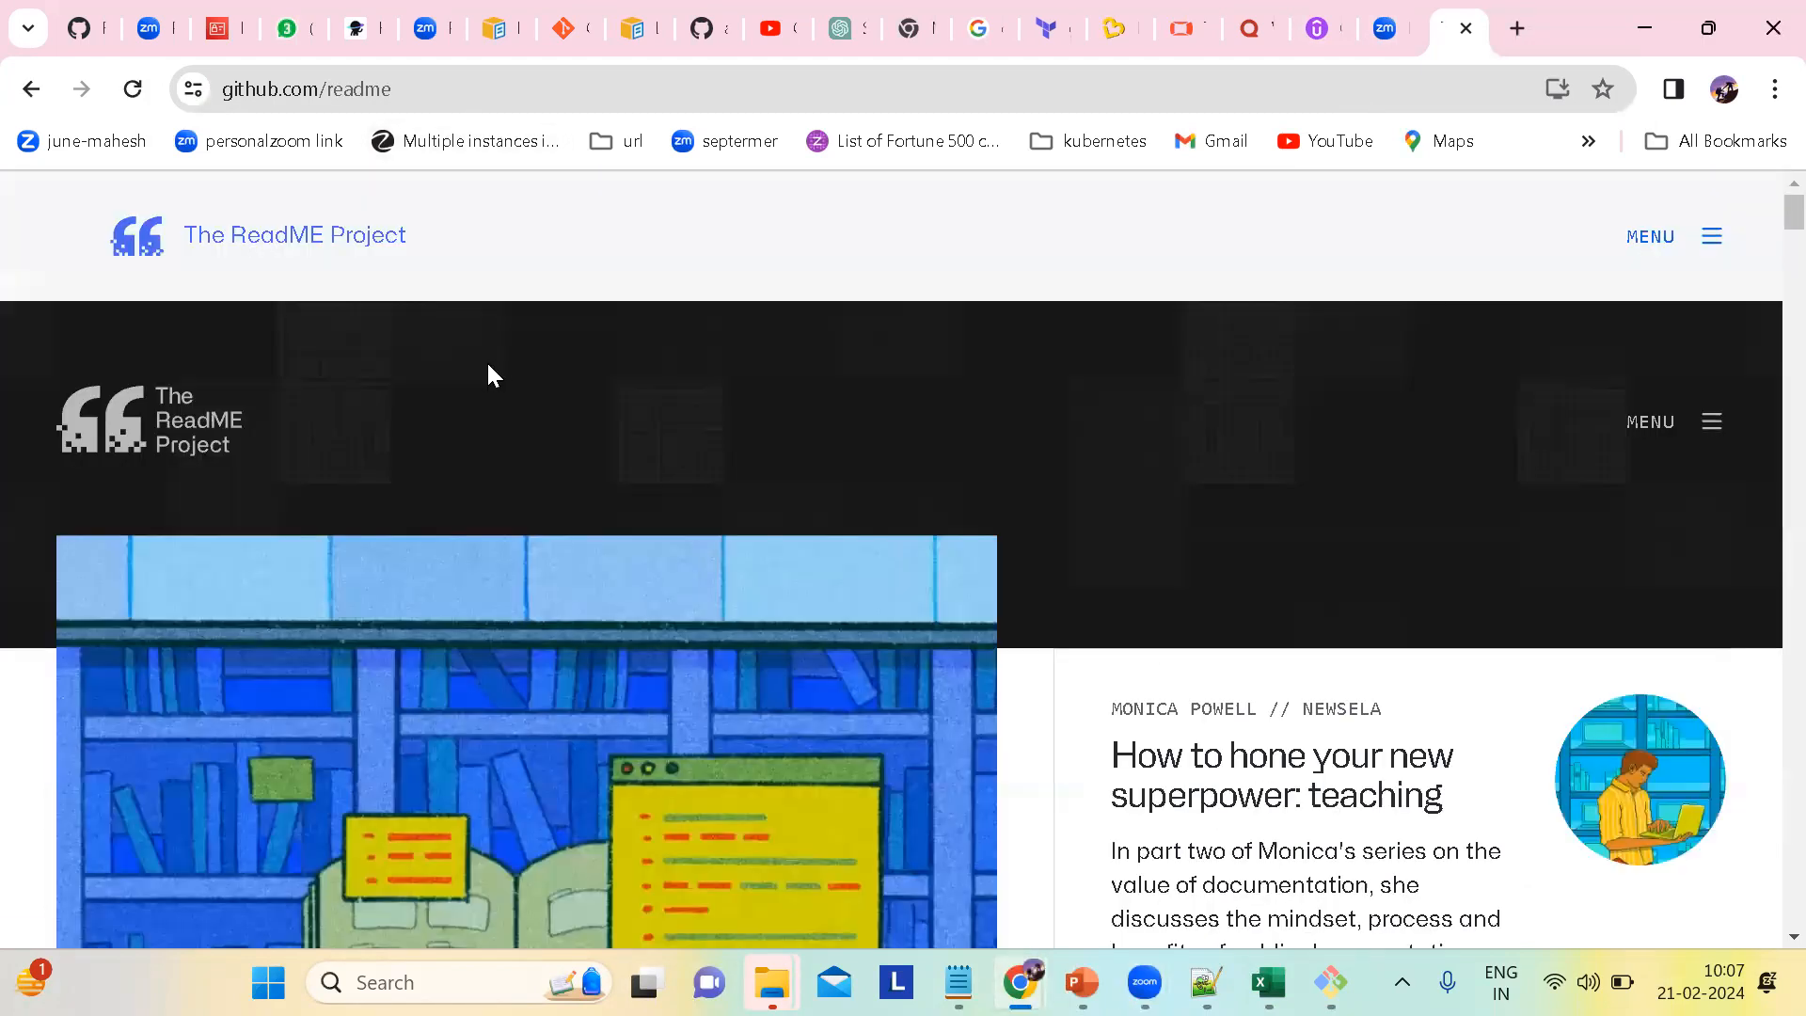
Step: Return to the instructor's GitHub profile, open the devops_mhr_documents repository from the repository list, and select its web address for sharing
left_click(30, 90)
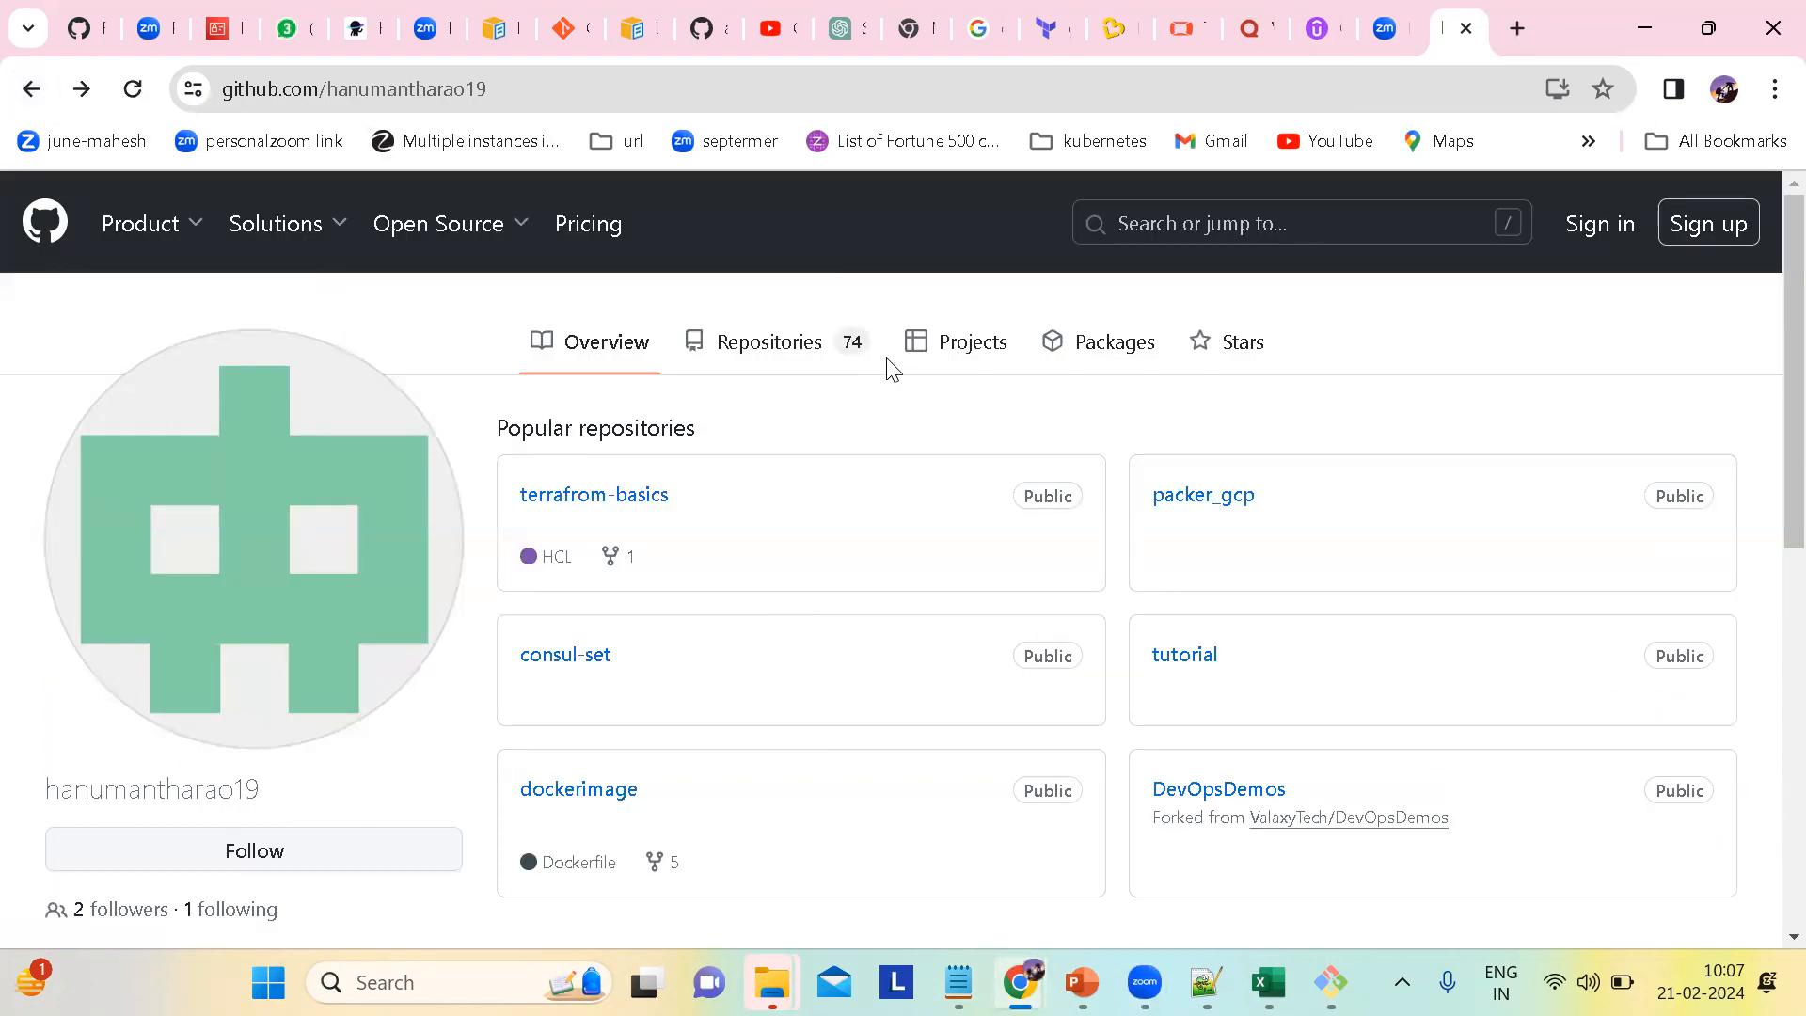
left_click(772, 356)
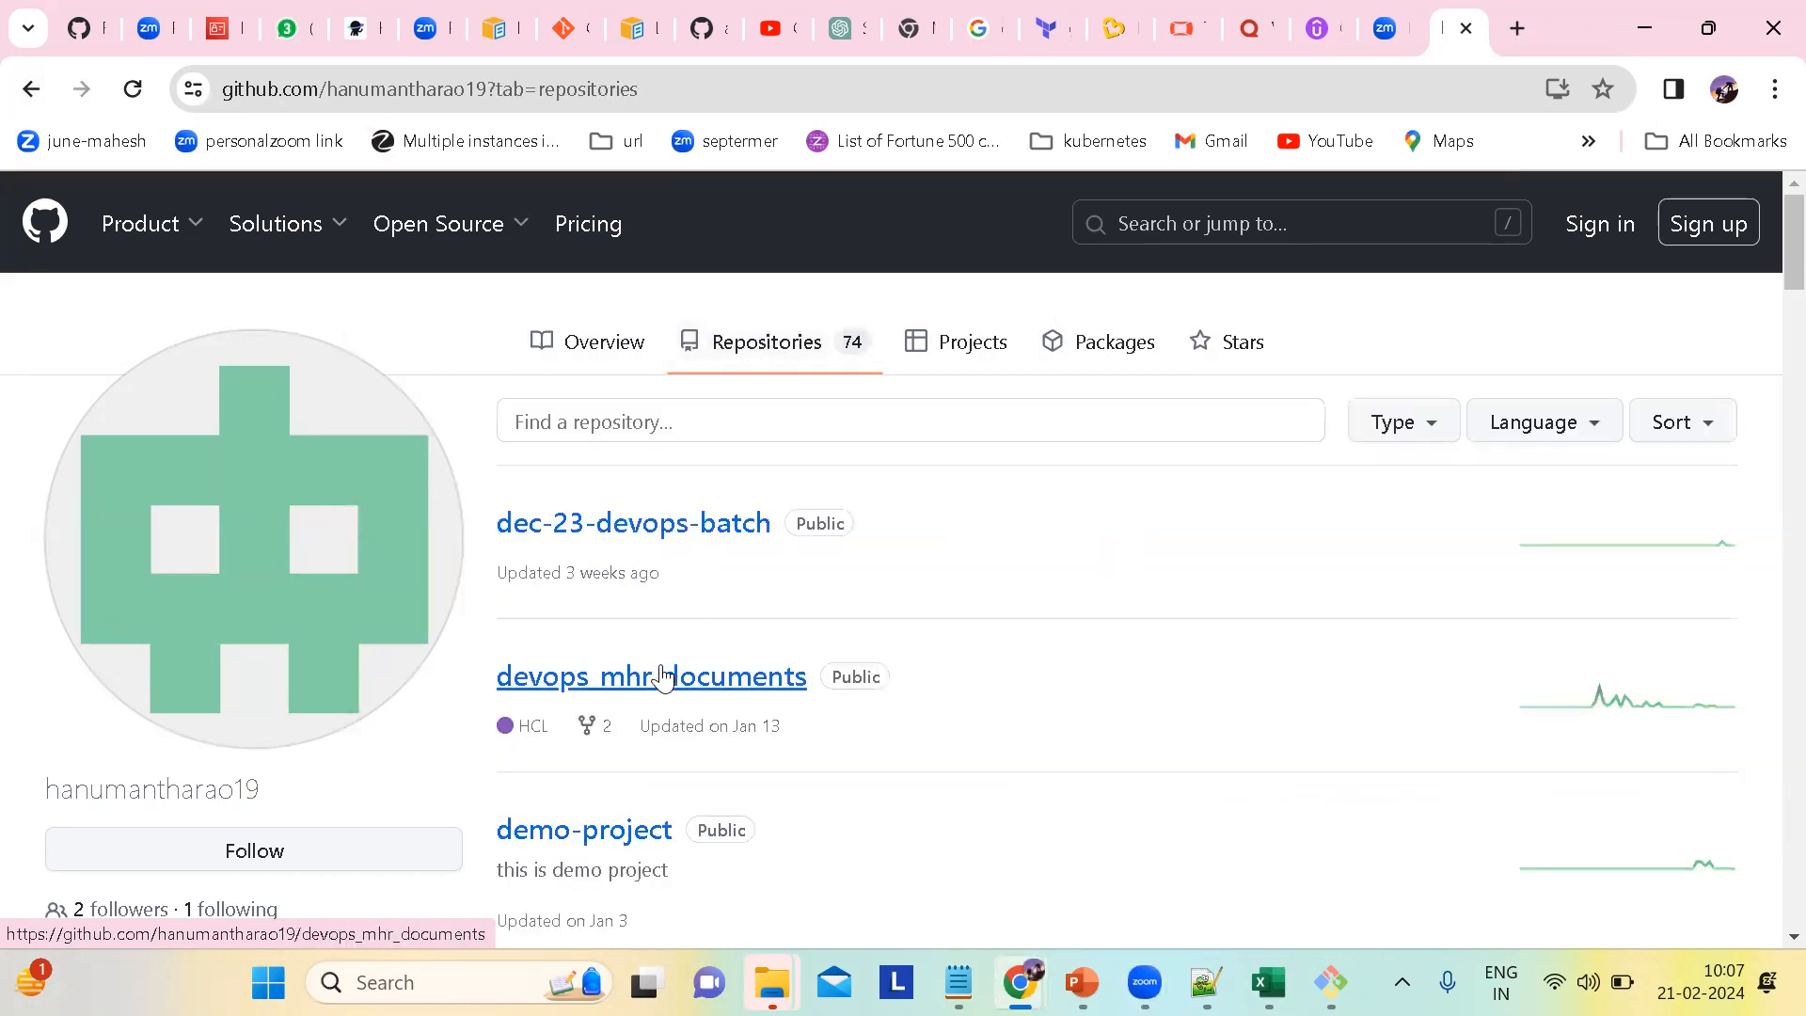
left_click(651, 698)
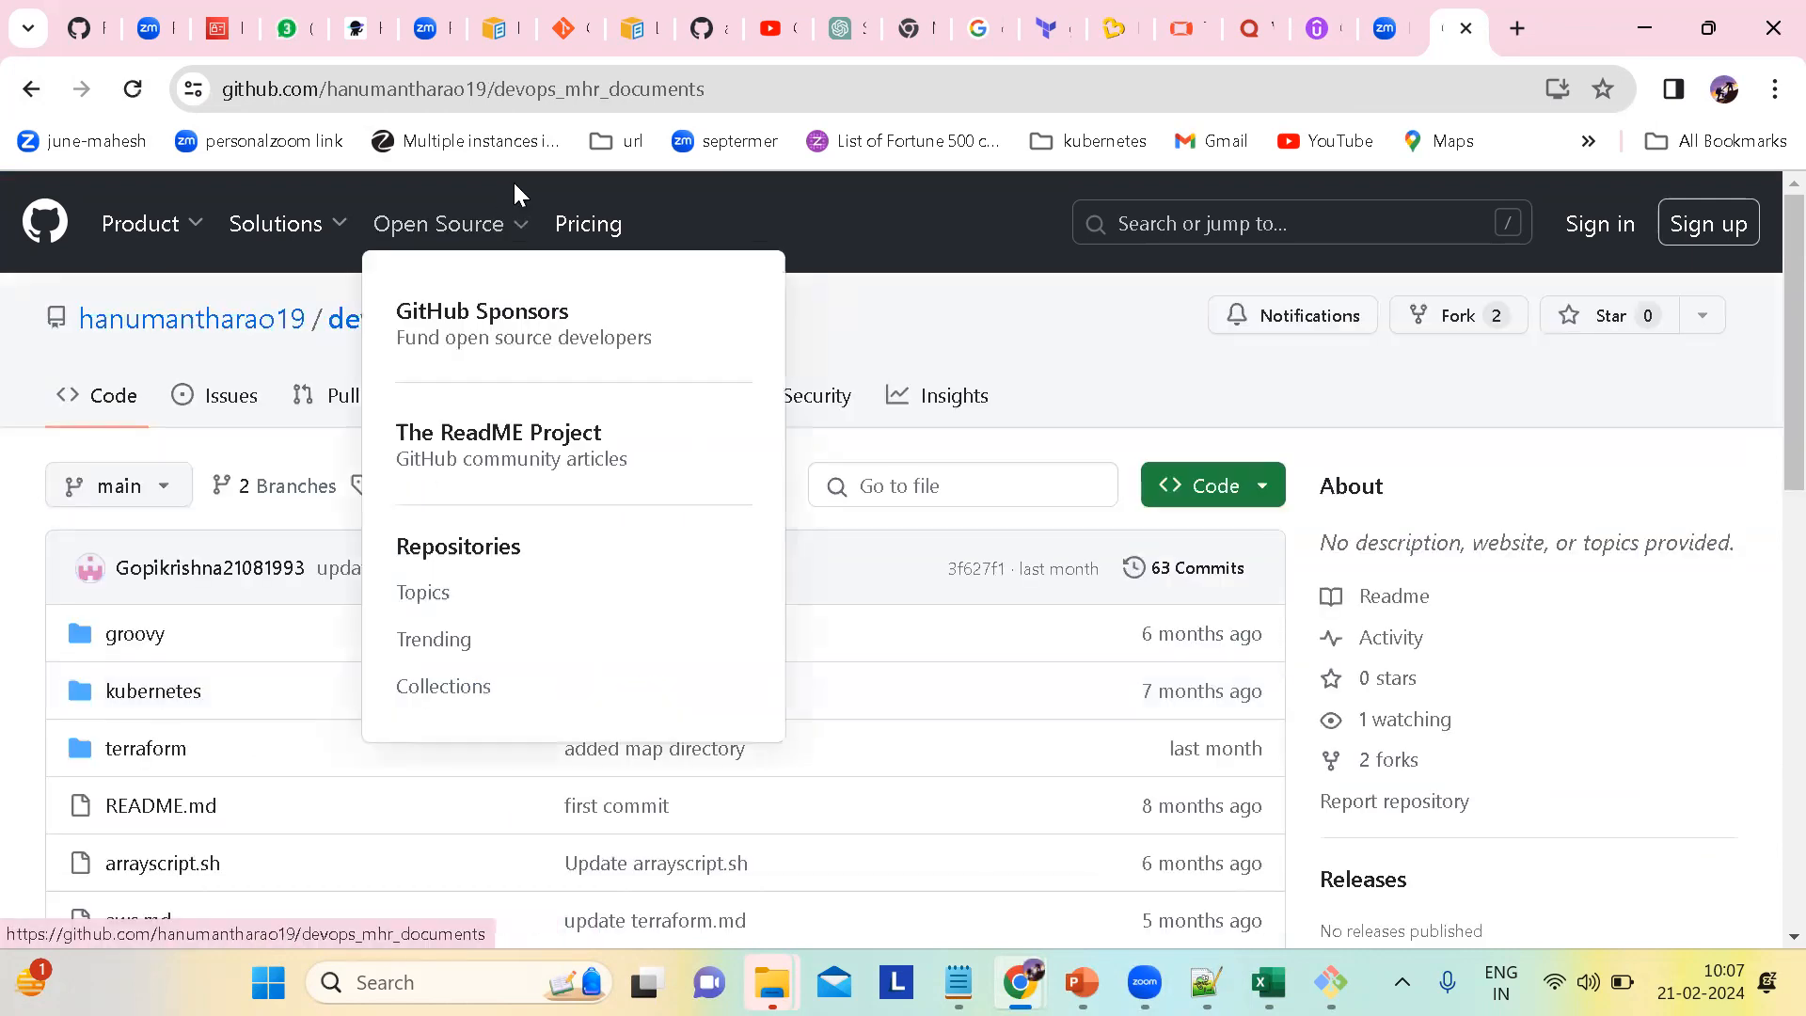
left_click(512, 109)
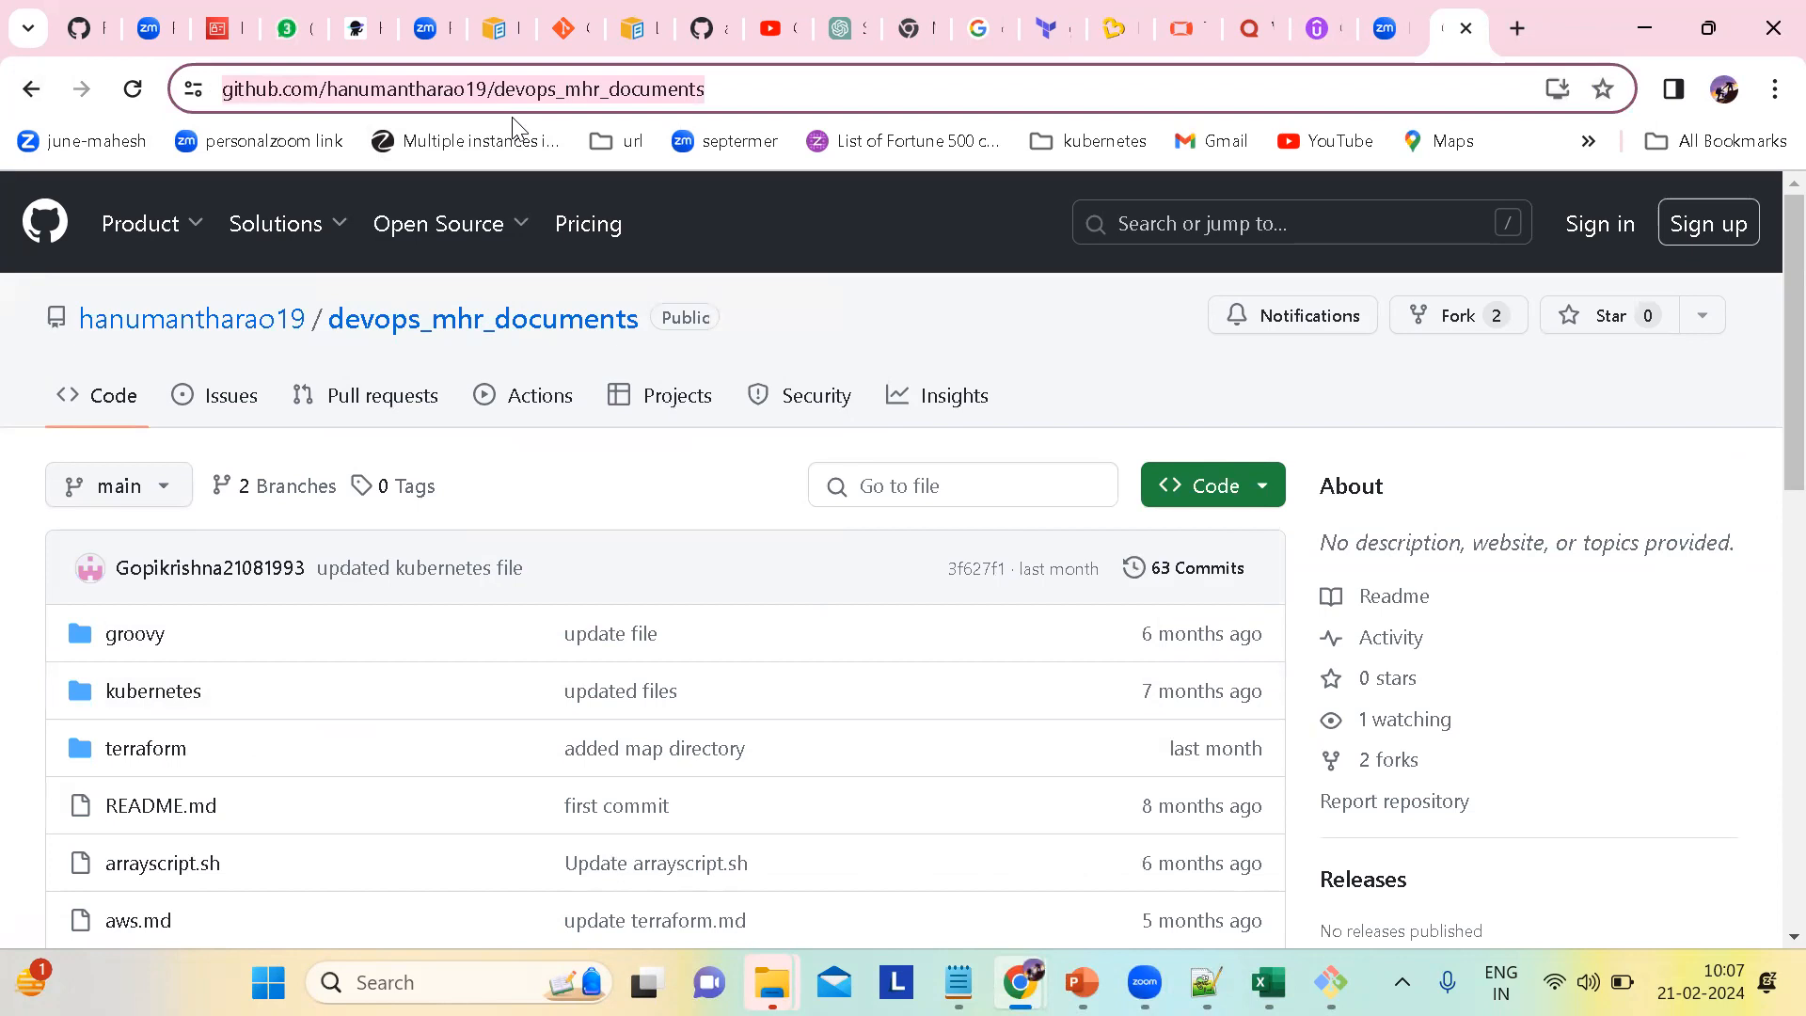
key("alt+Tab")
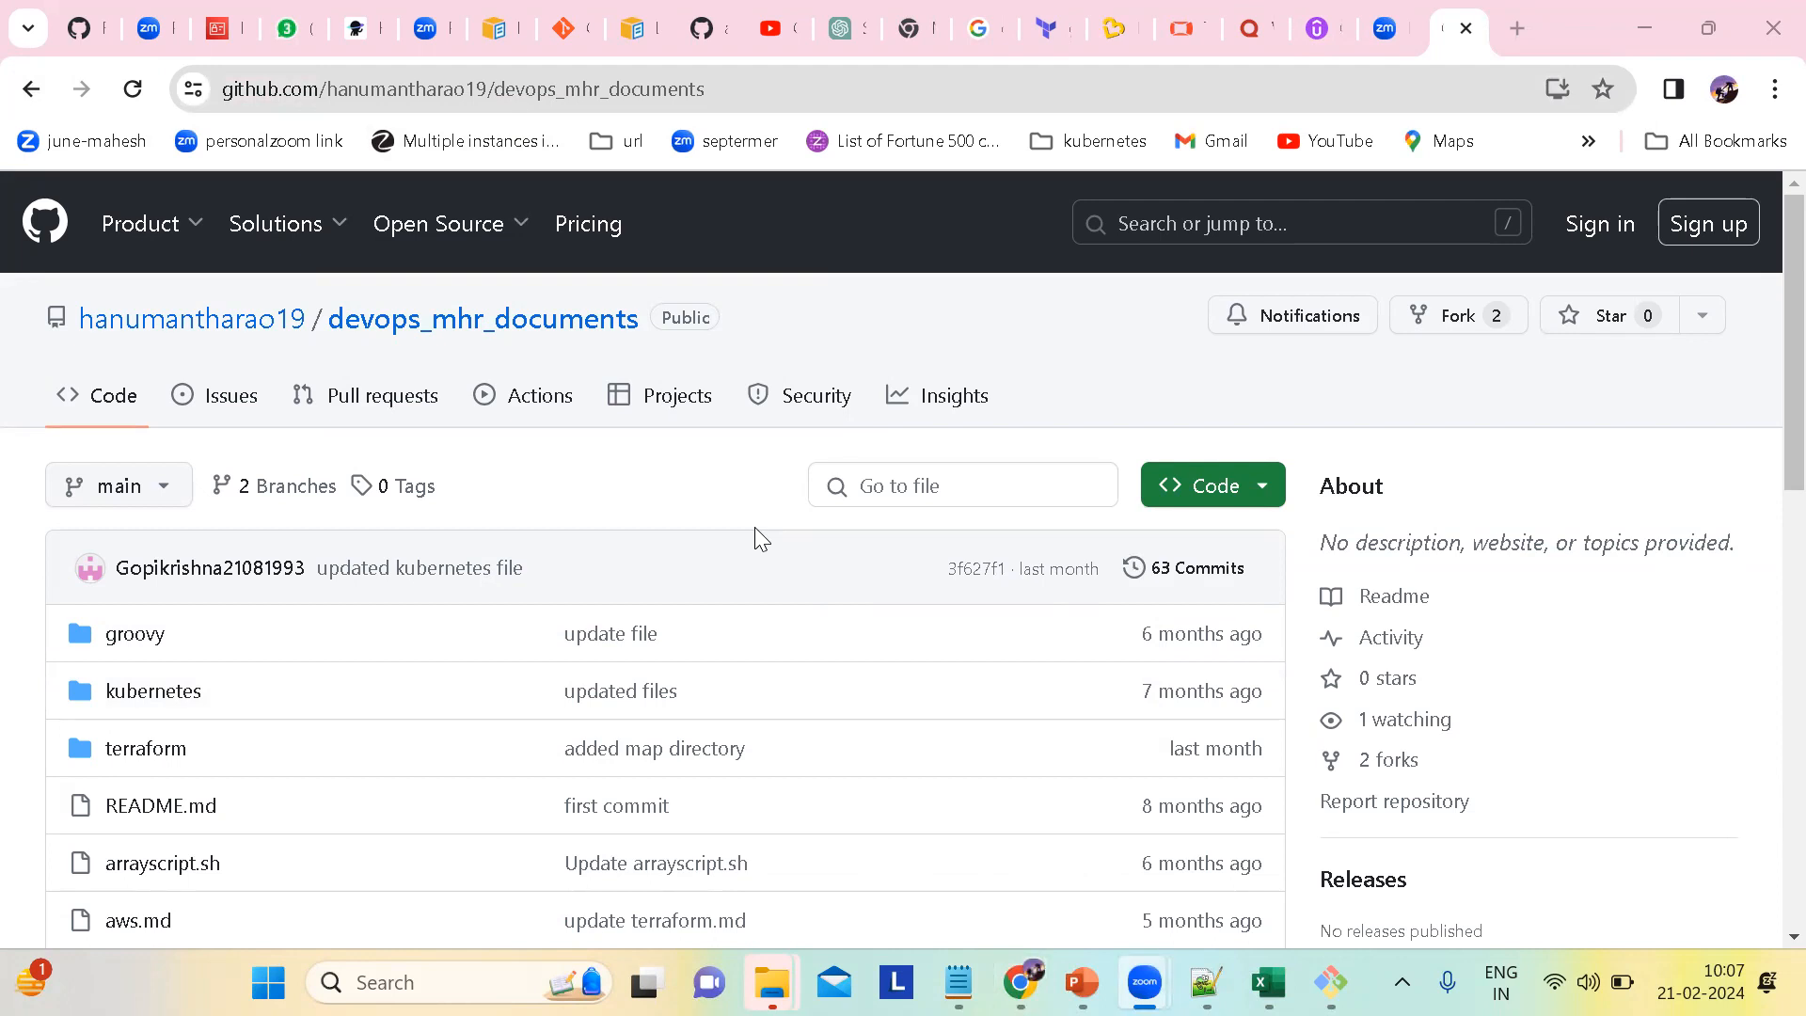
Step: Look through the file list of the devops_mhr_documents repository and open aws.md
scroll(320, 808, "down", 5)
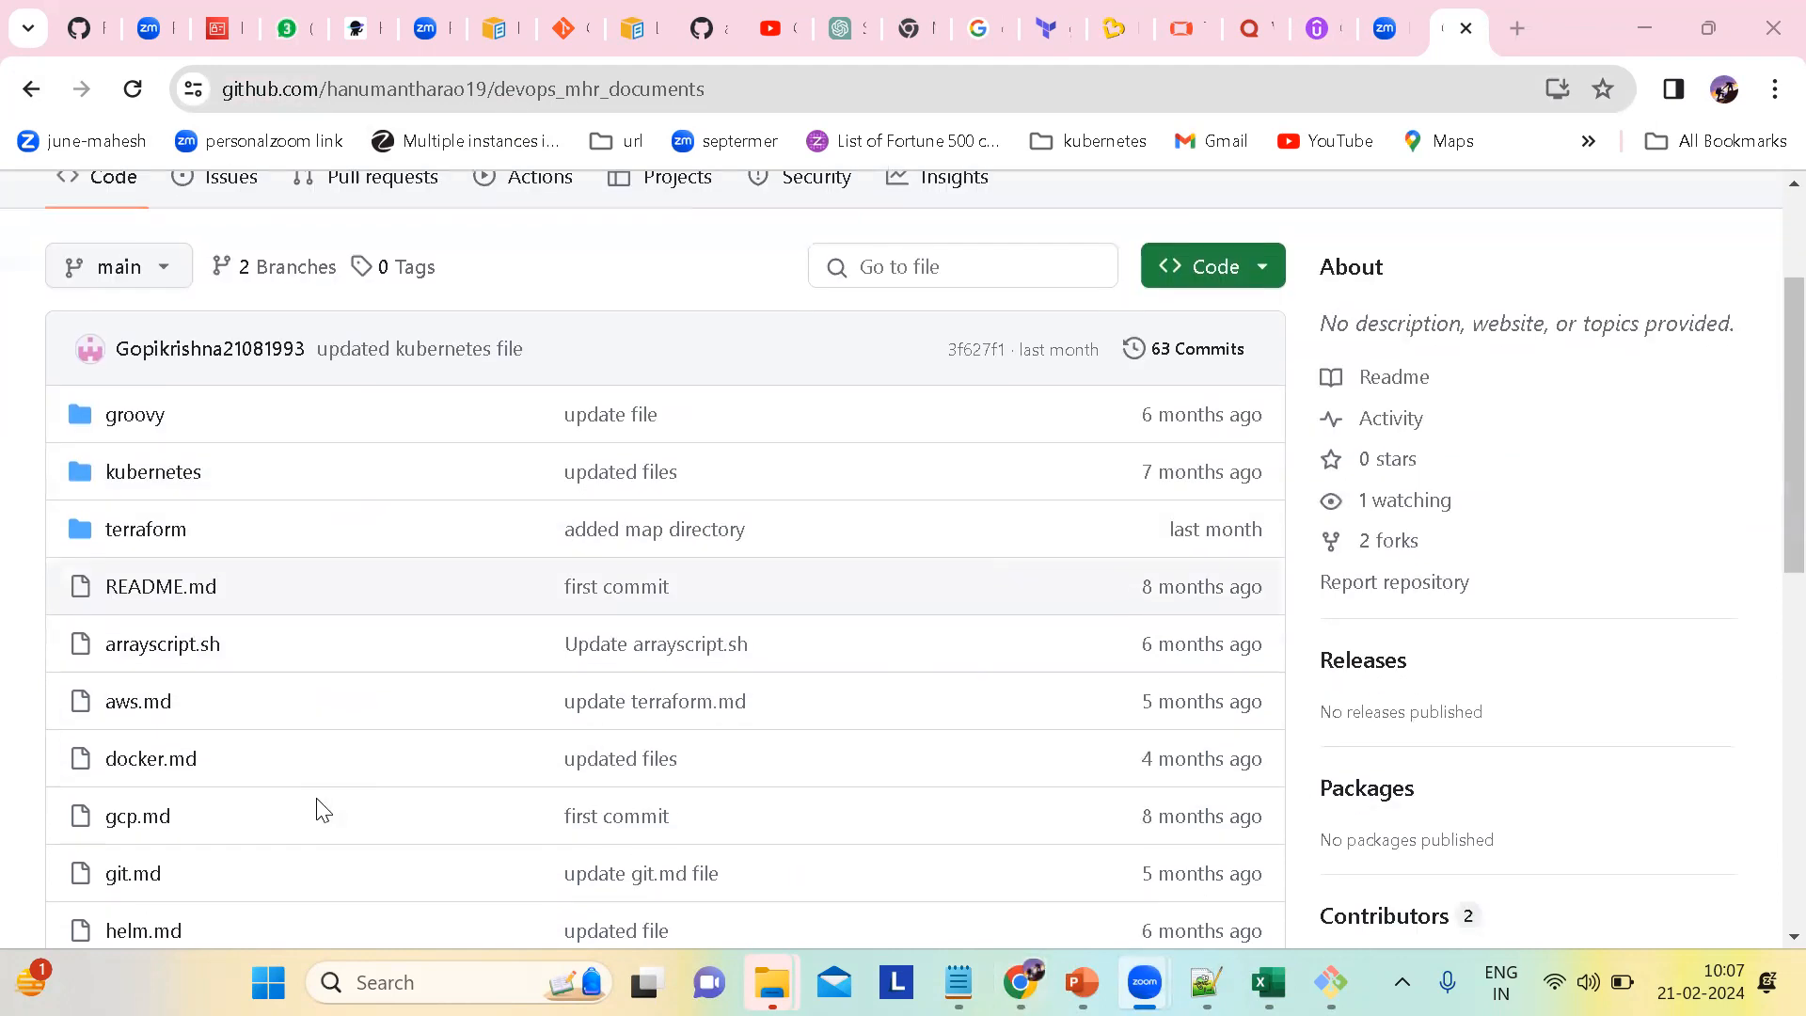
scroll(273, 780, "down", 2)
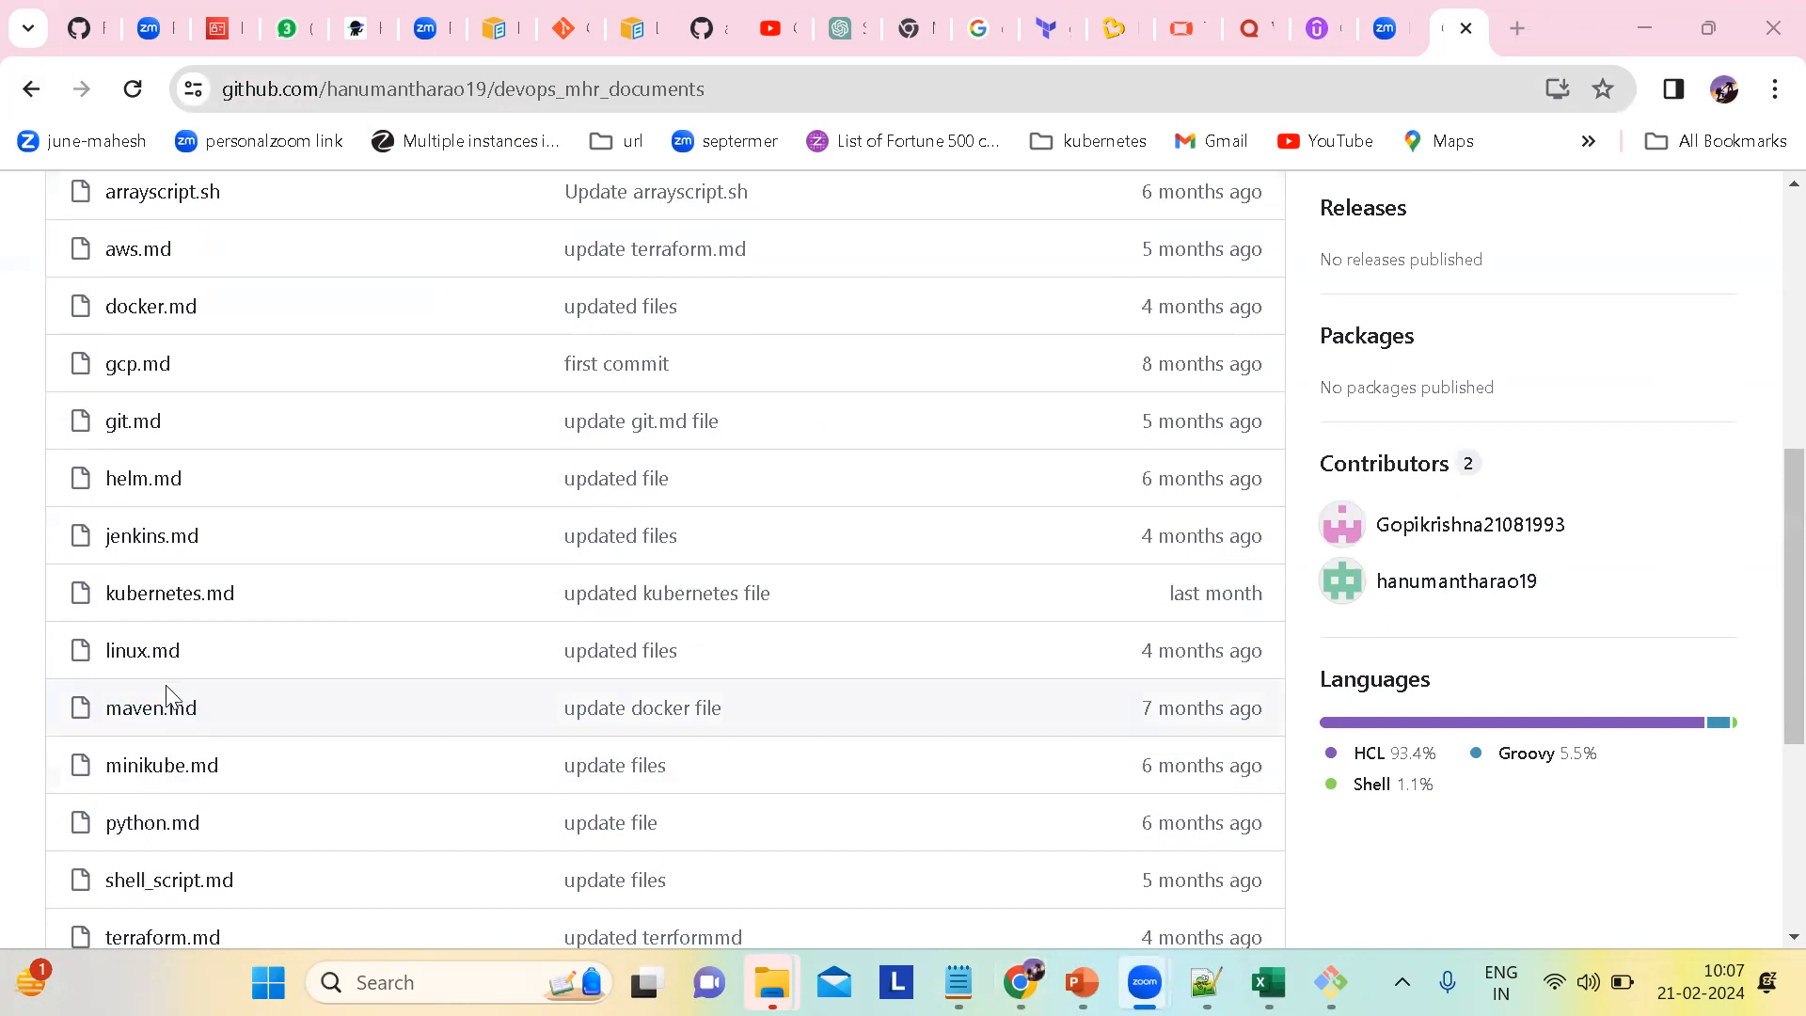
scroll(142, 842, "down", 1)
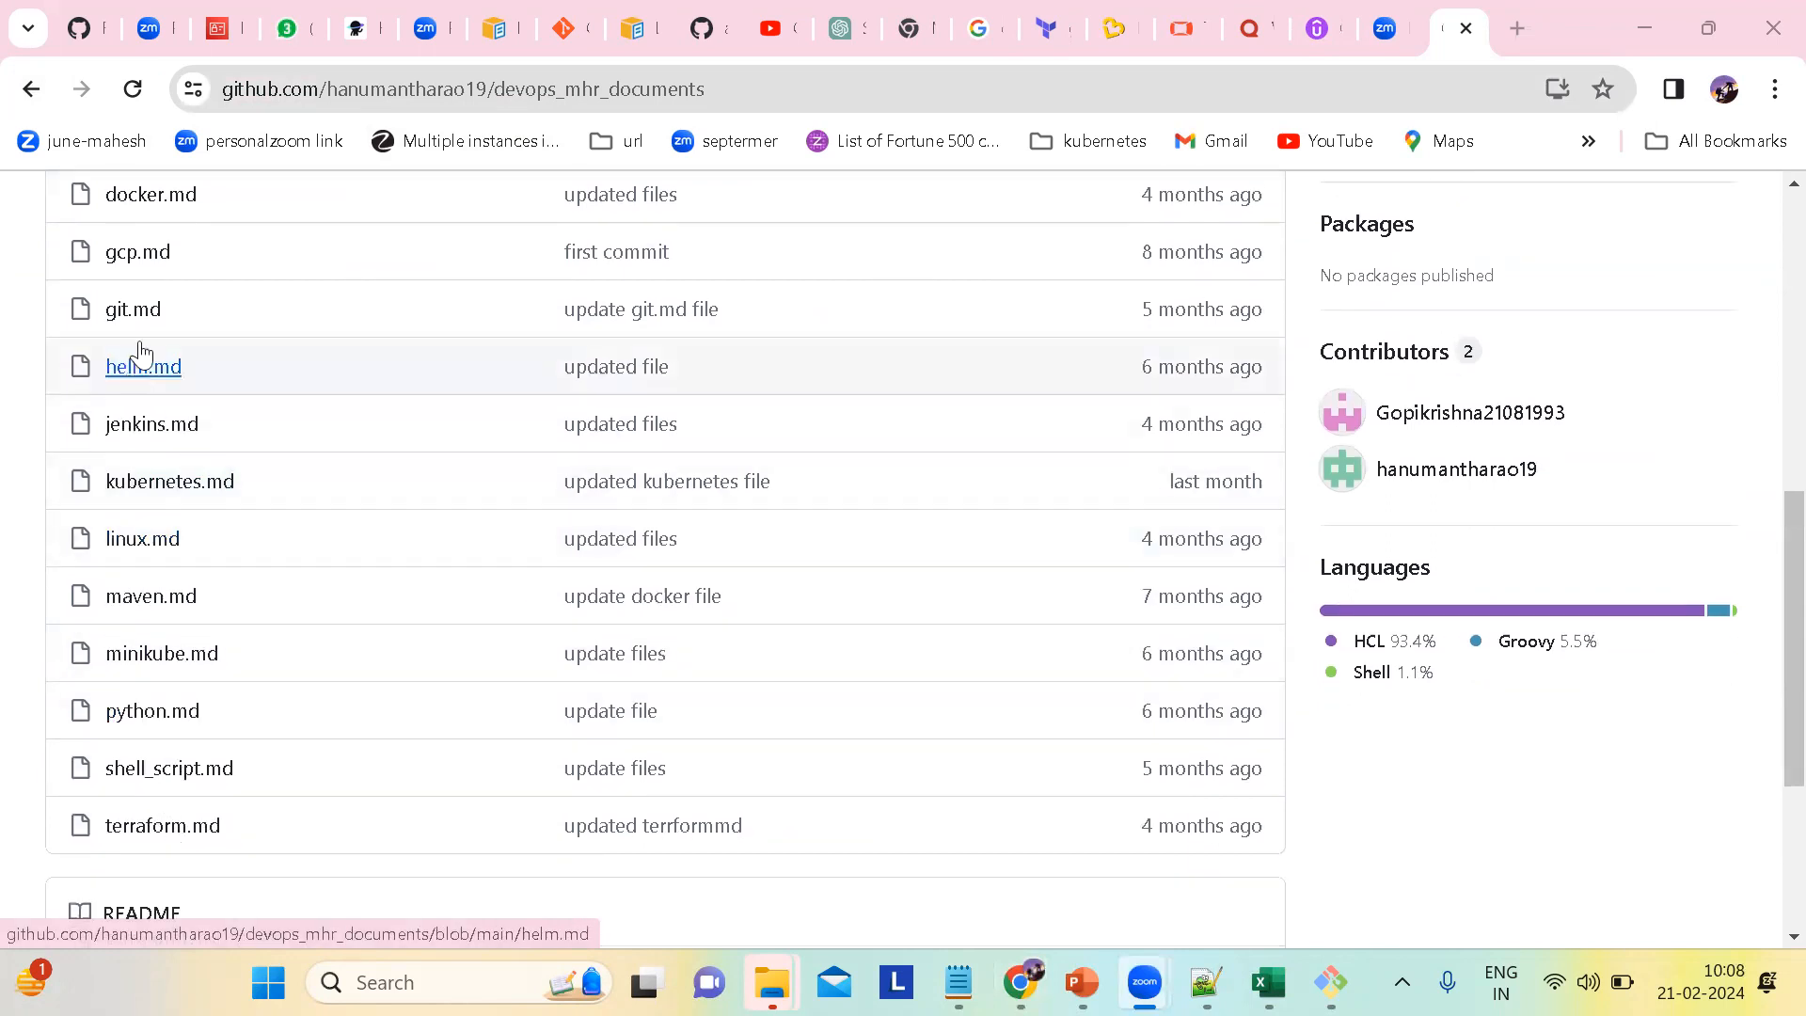
scroll(162, 590, "up", 2)
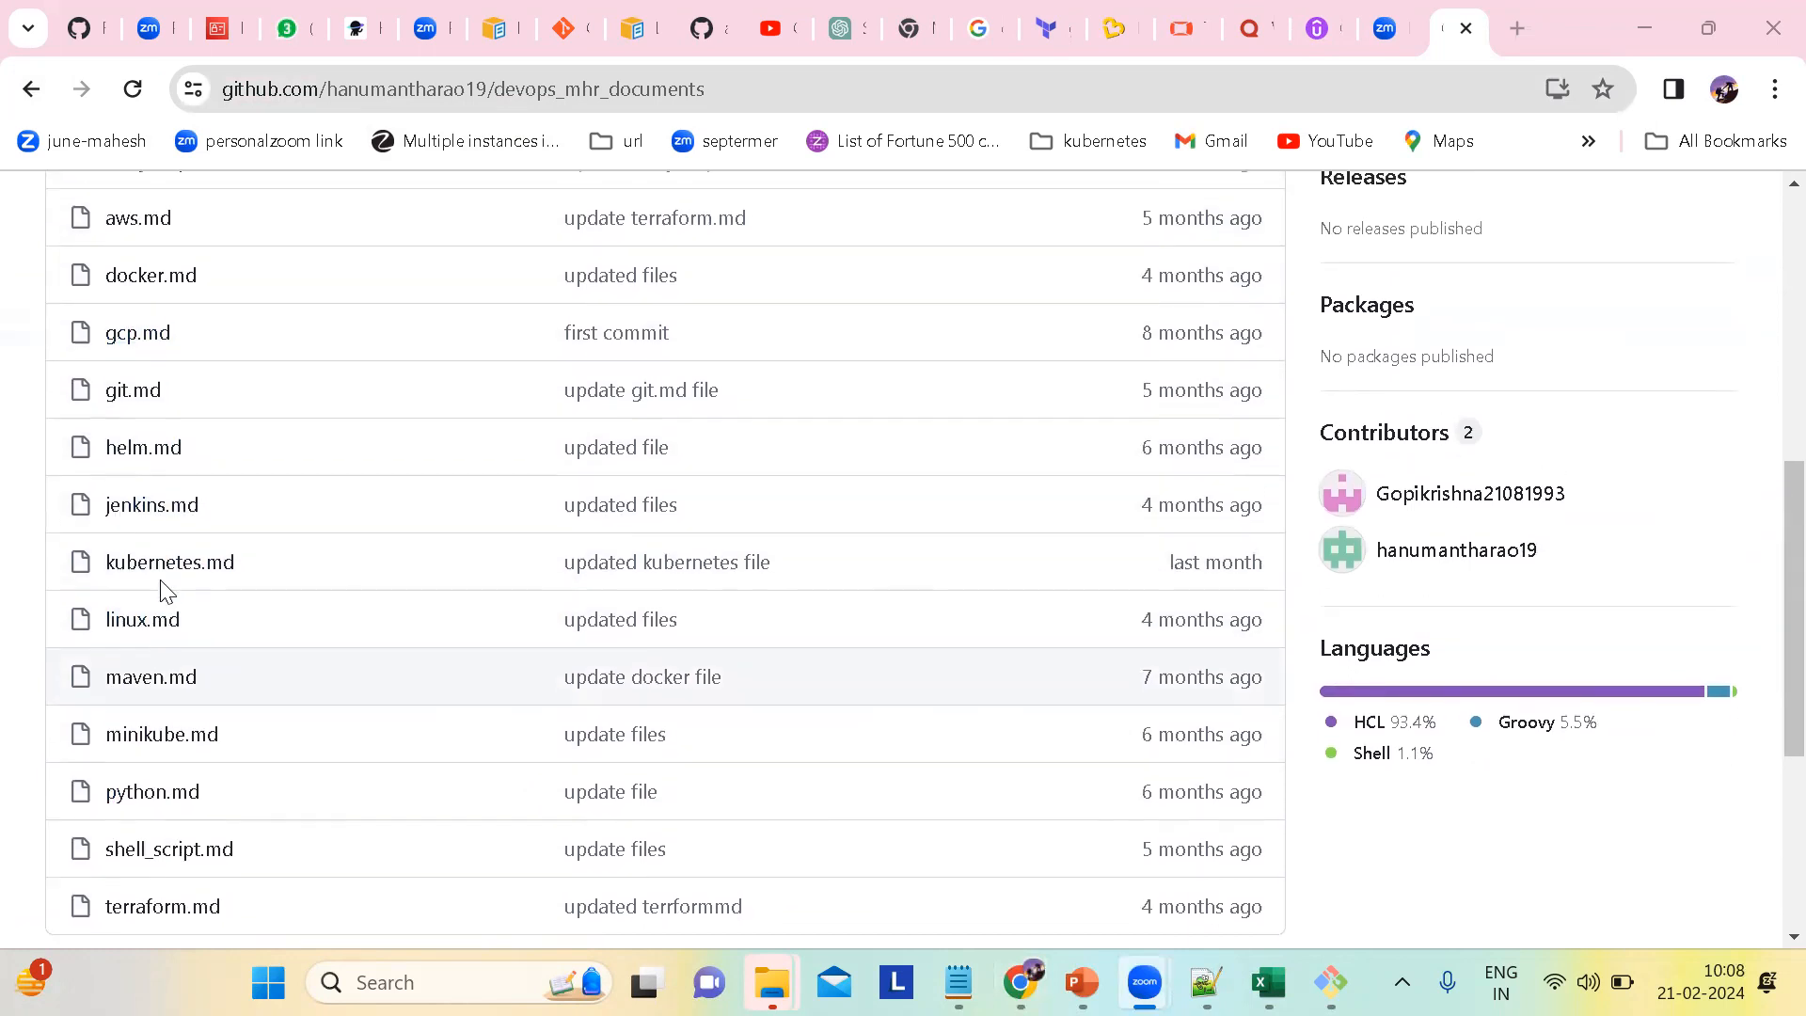
left_click(135, 350)
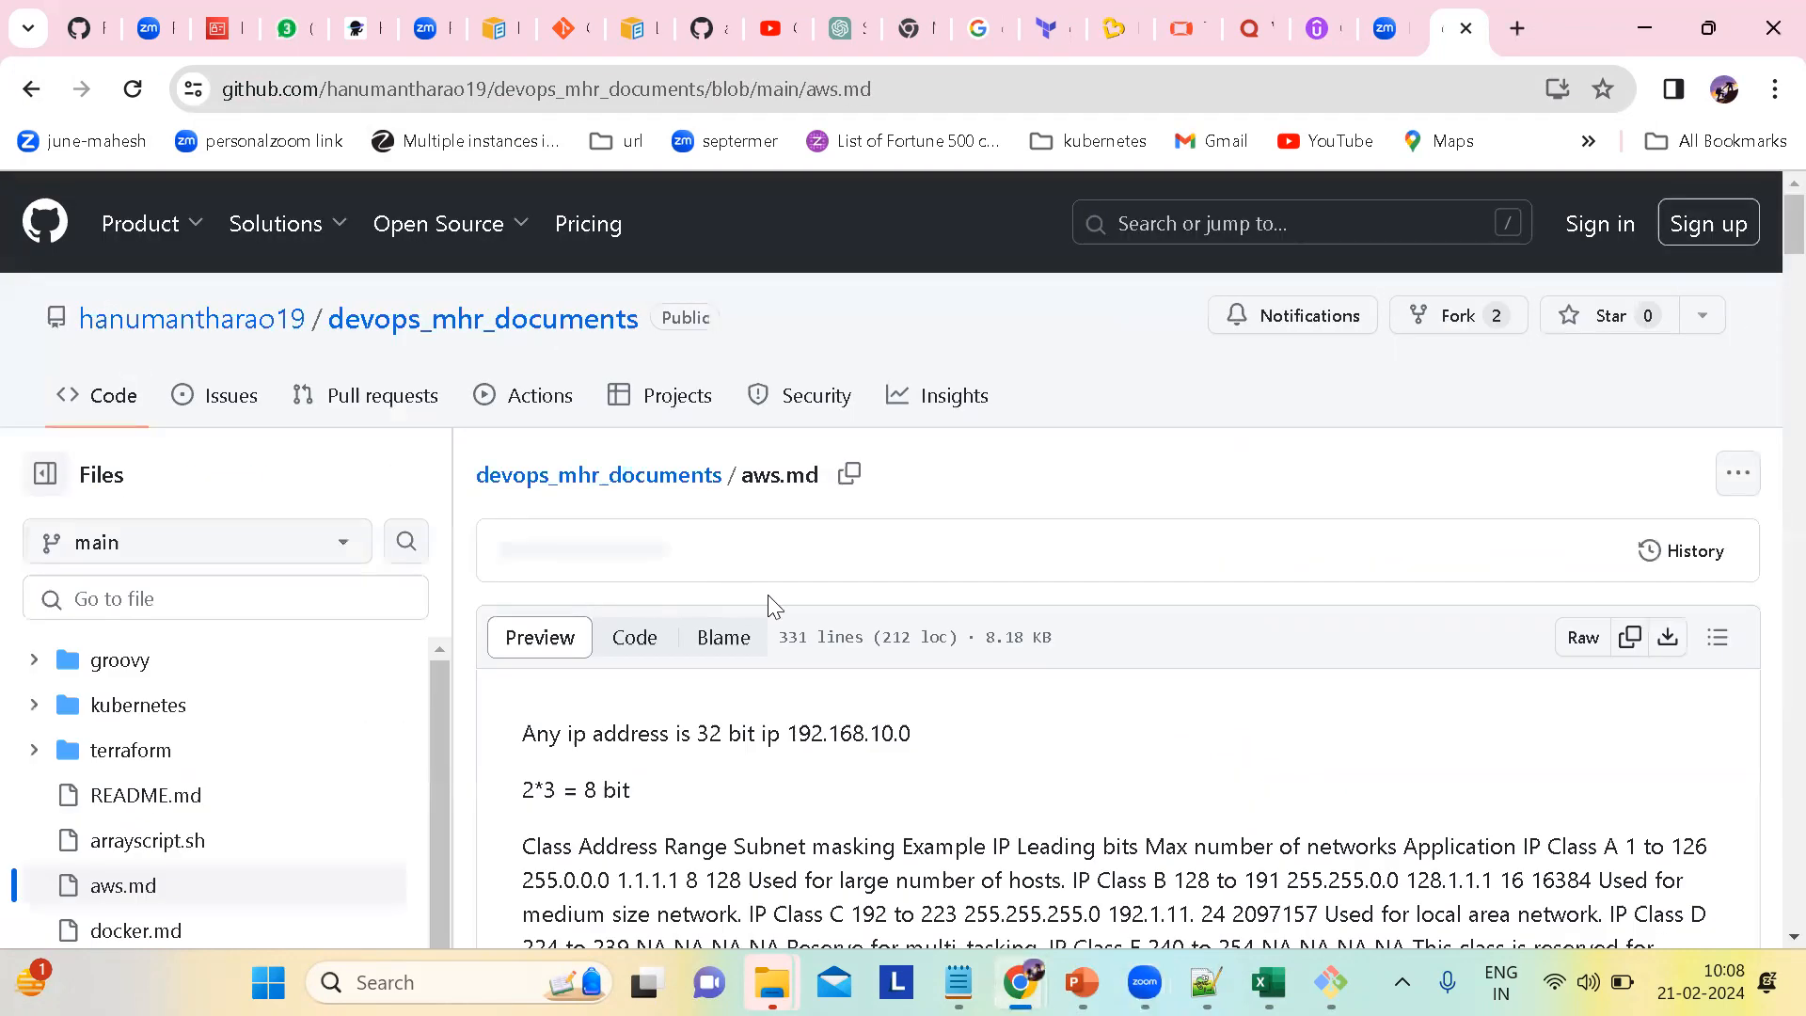
Step: Find the section on connecting EC2 to S3 by programmatic access in aws.md and highlight its python3-pip and awscli install commands in turn
scroll(911, 663, "down", 2)
scroll(911, 663, "down", 15)
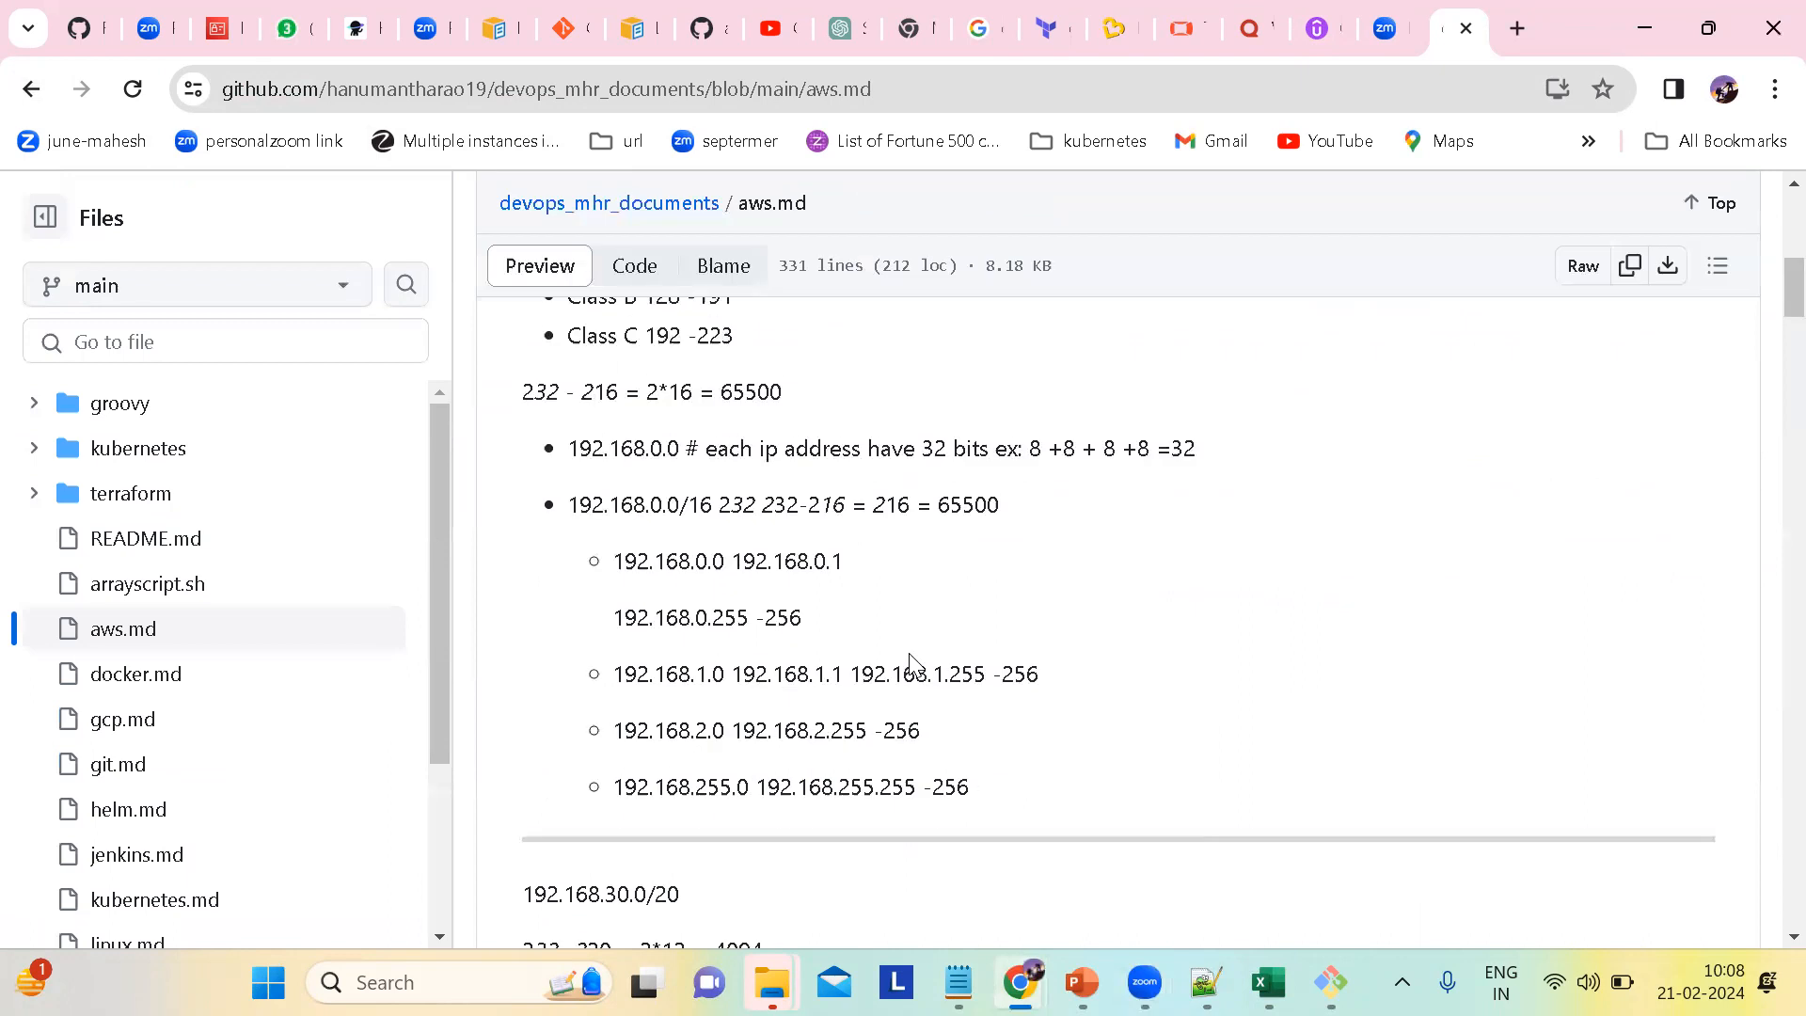
scroll(914, 664, "down", 15)
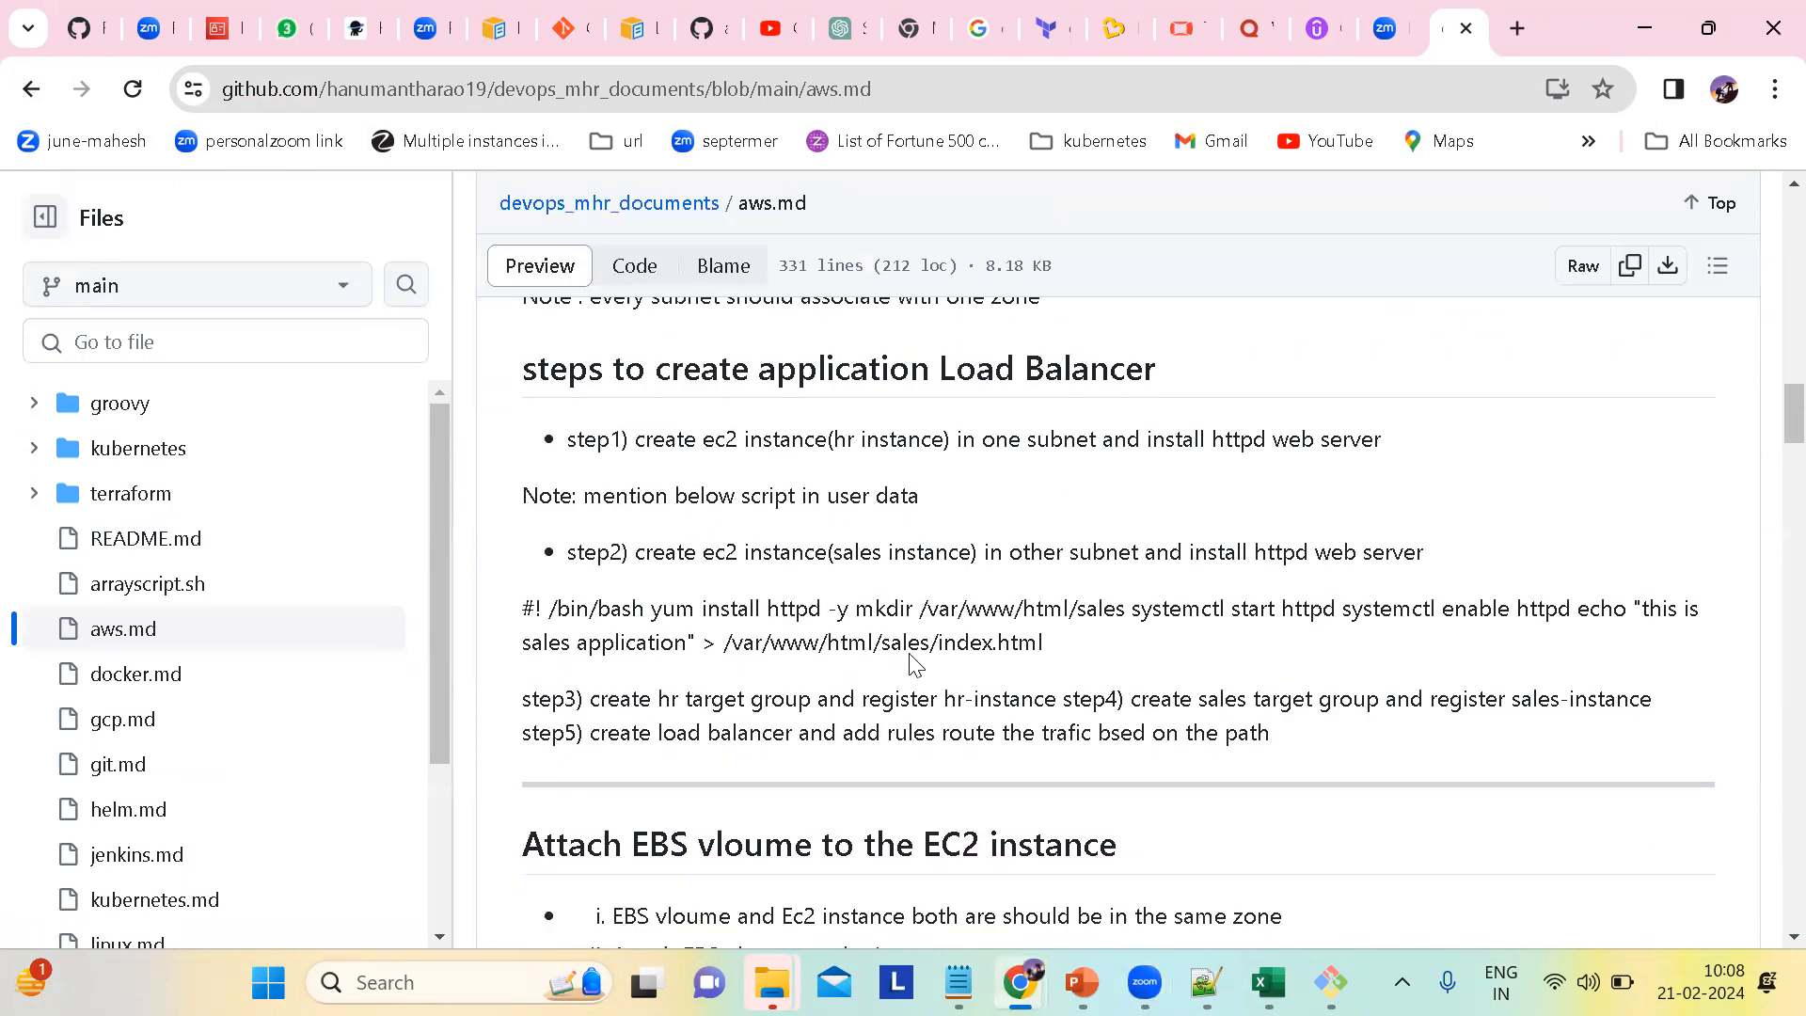
scroll(914, 665, "down", 10)
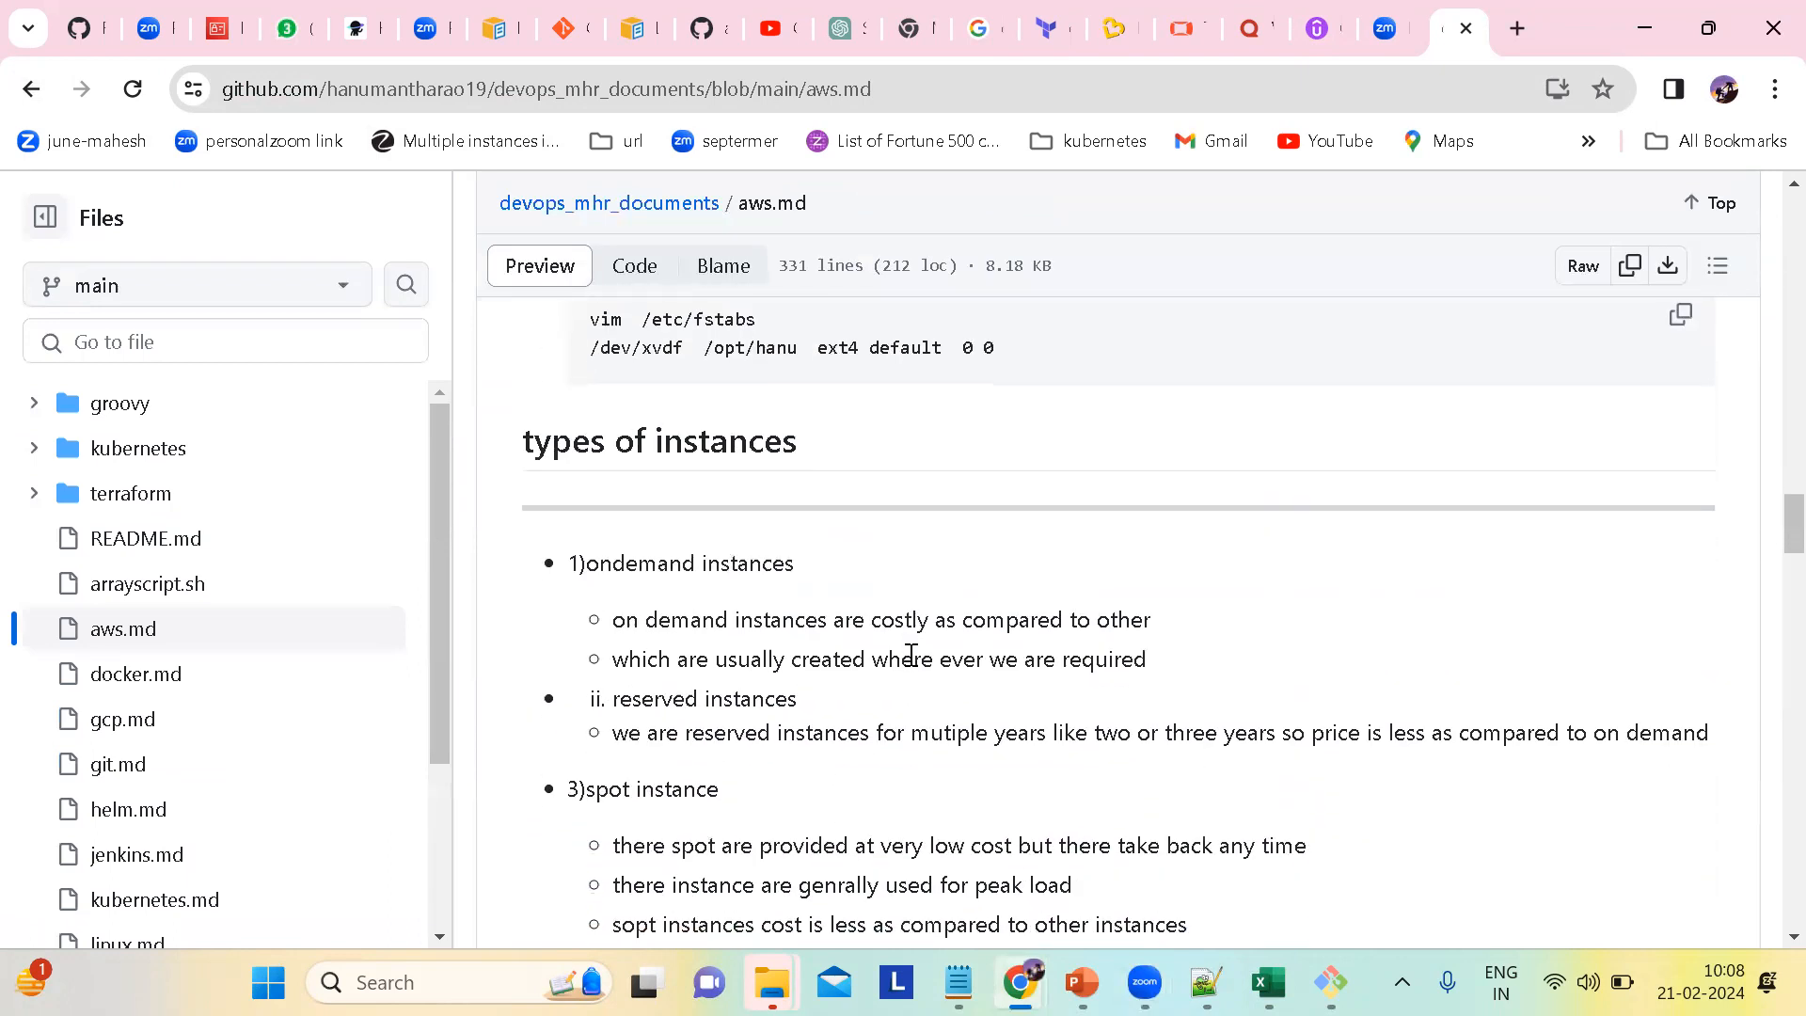
scroll(911, 656, "down", 3)
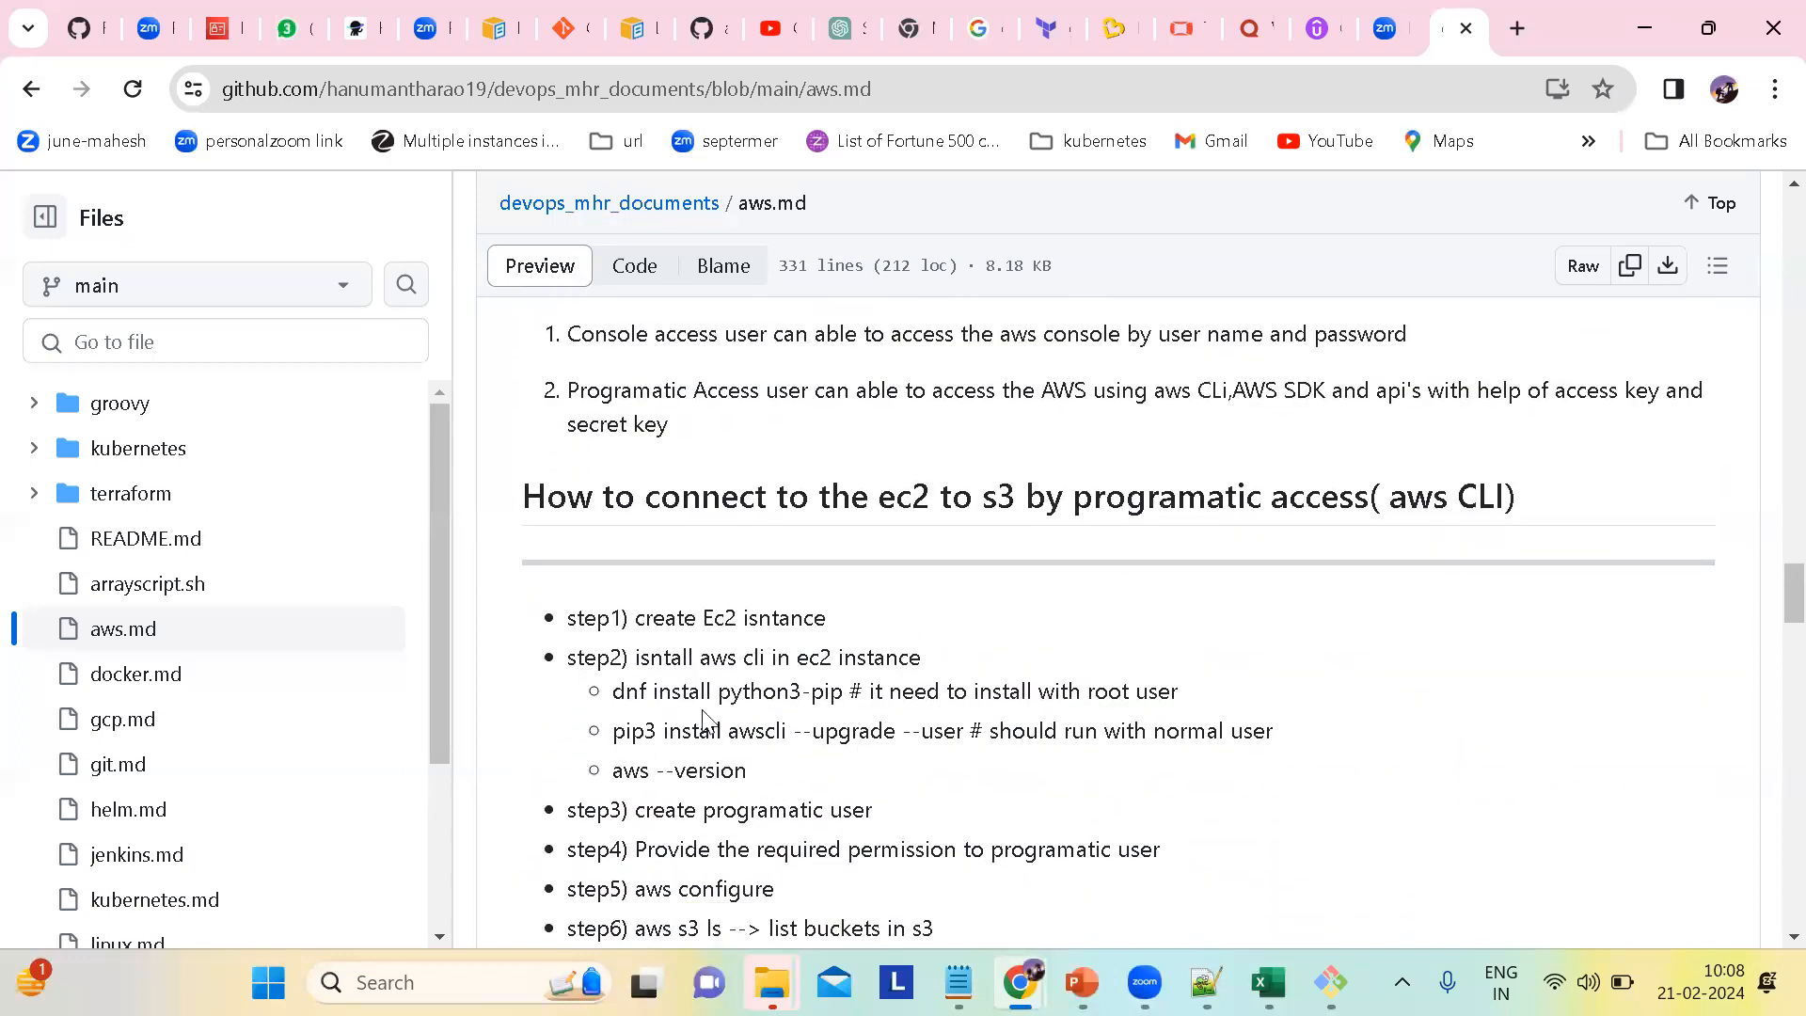
left_click_drag(613, 701, 841, 706)
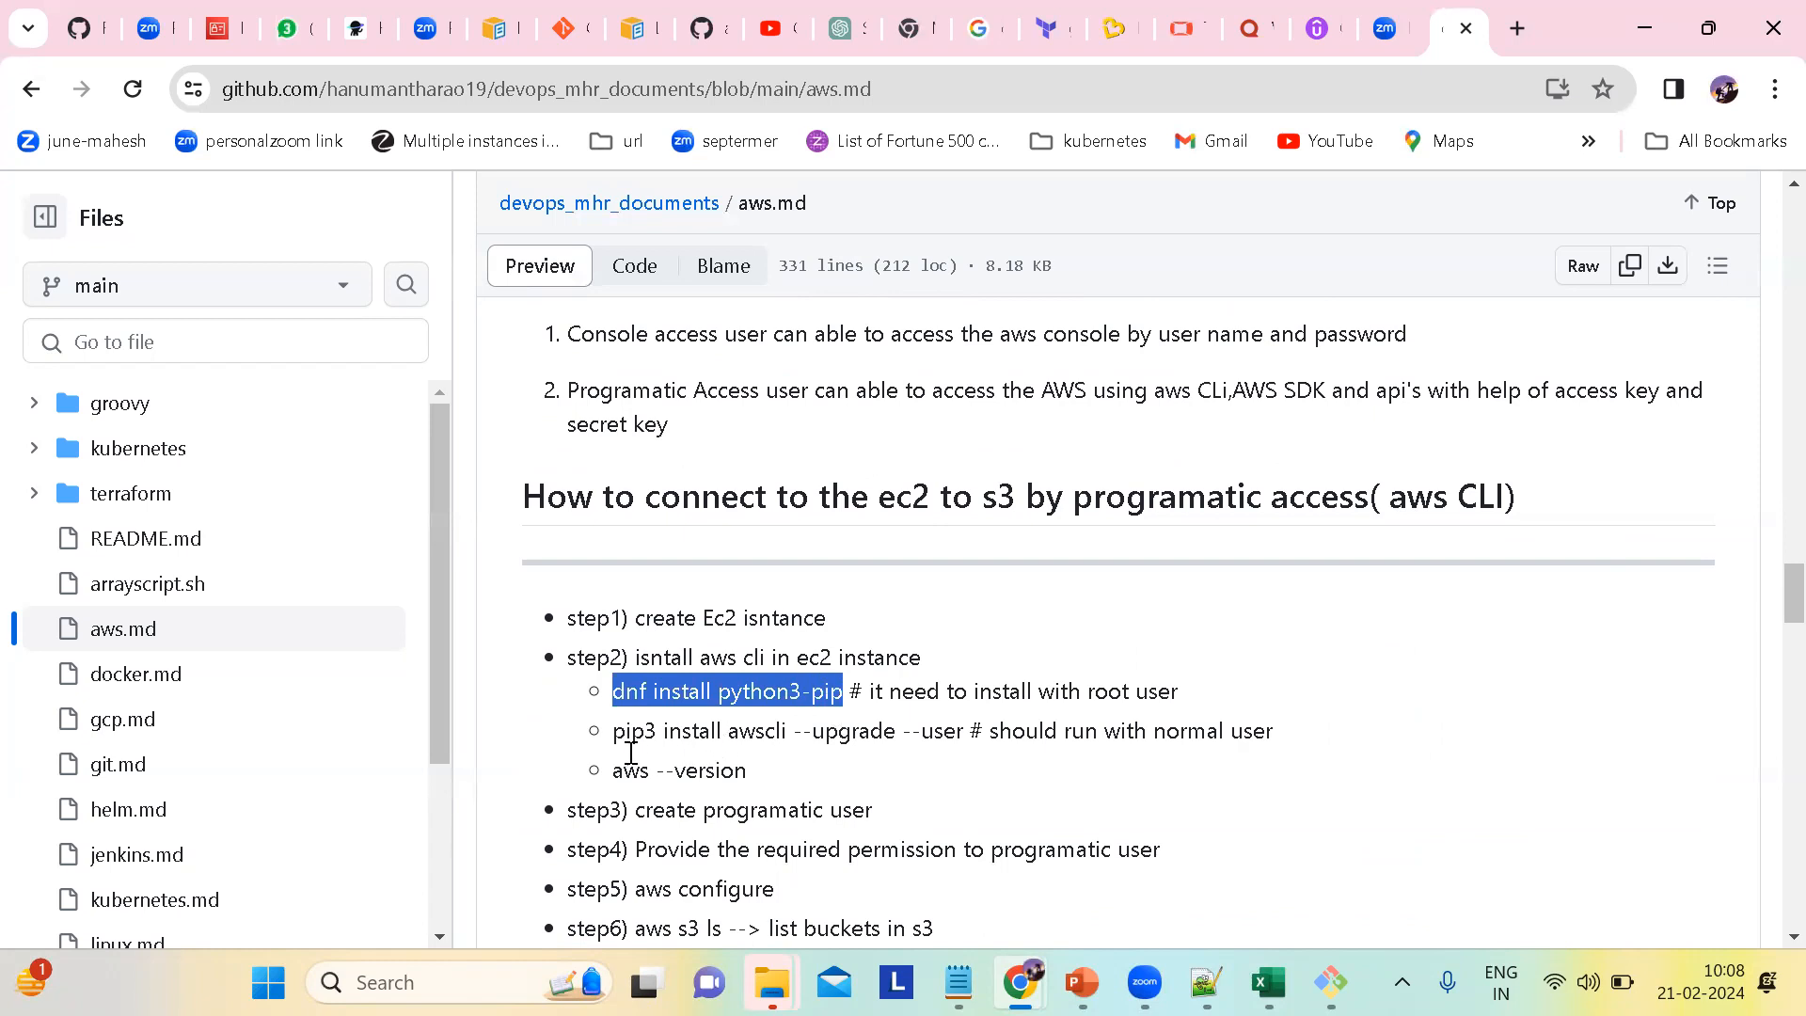
left_click_drag(616, 739, 965, 736)
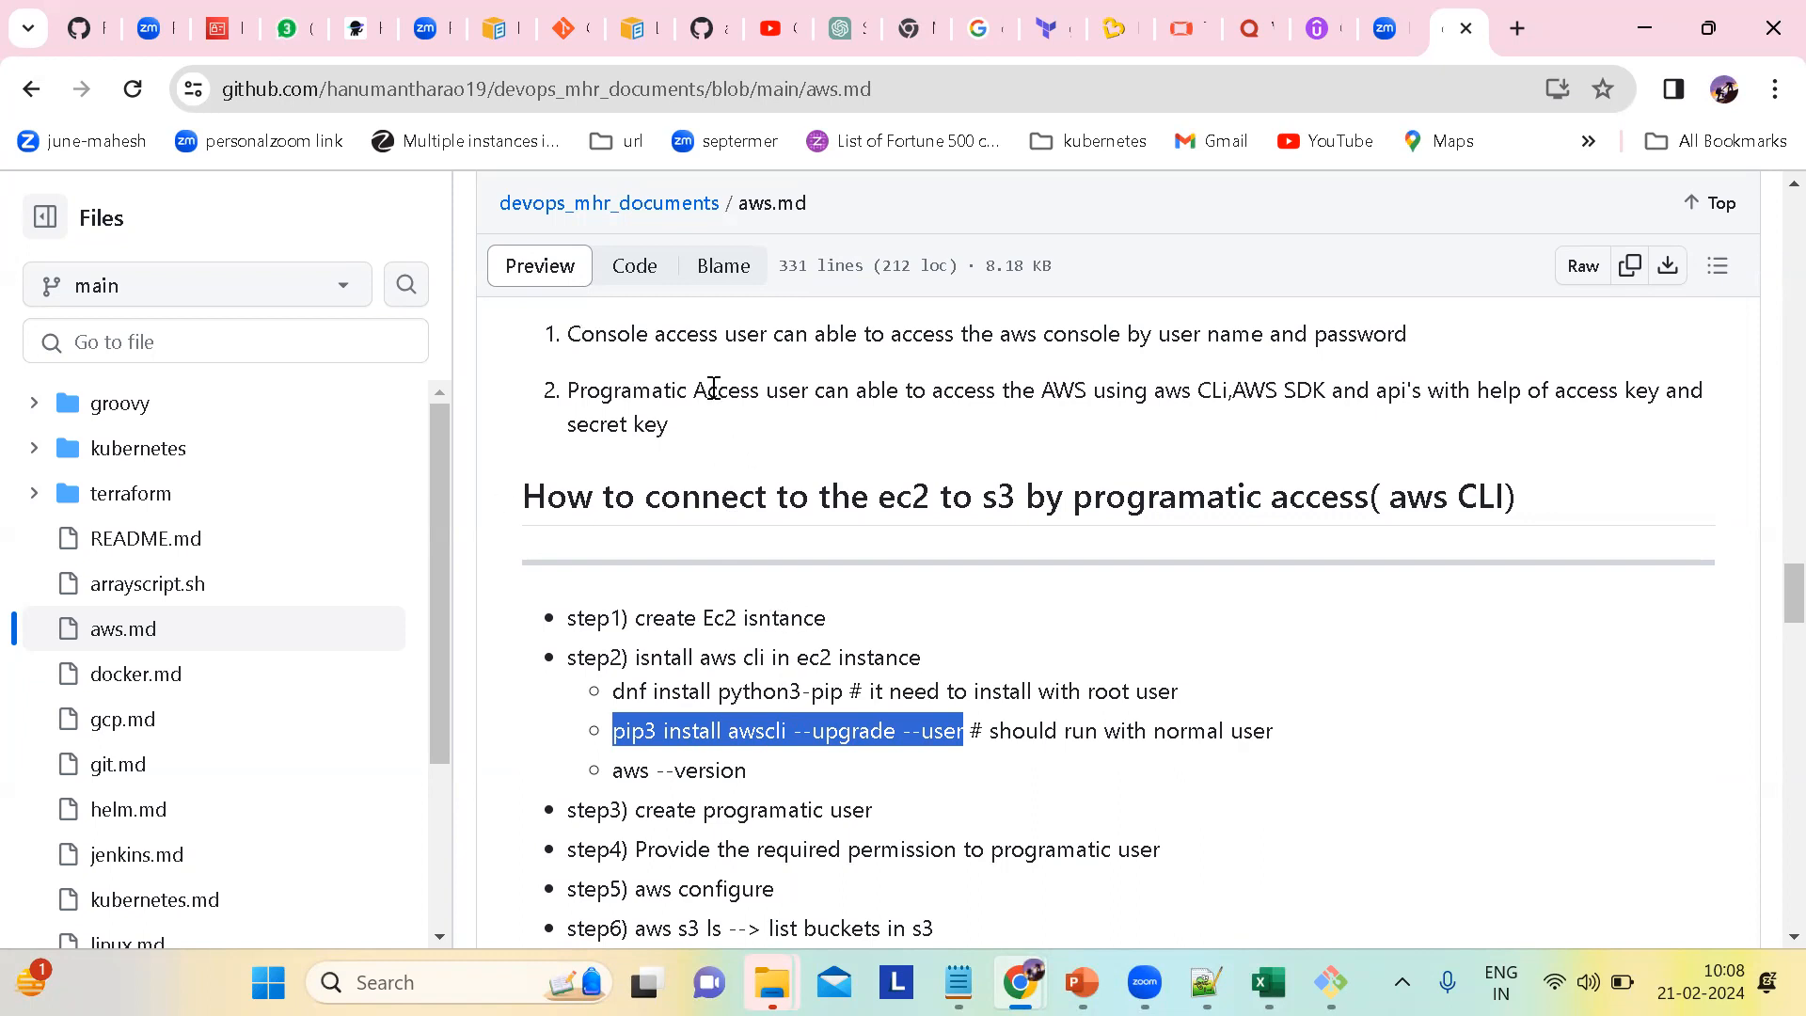
scroll(799, 544, "up", 1)
scroll(799, 544, "down", 1)
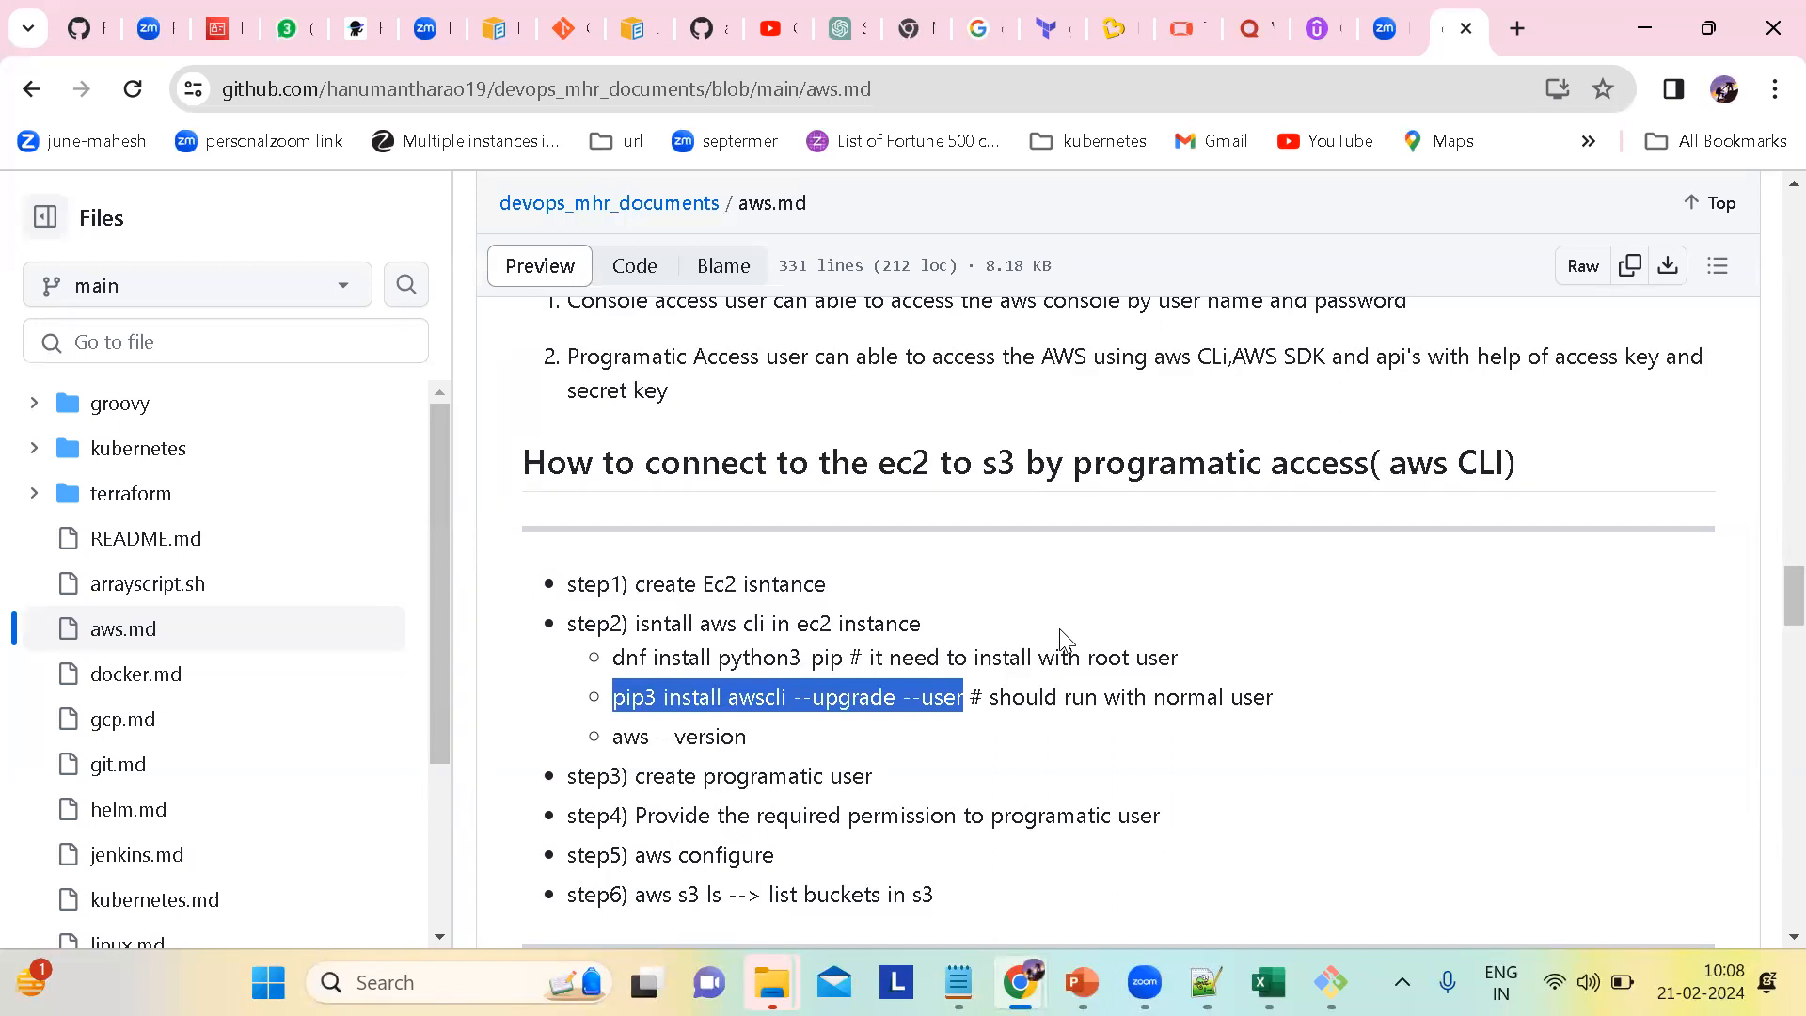
left_click(707, 123)
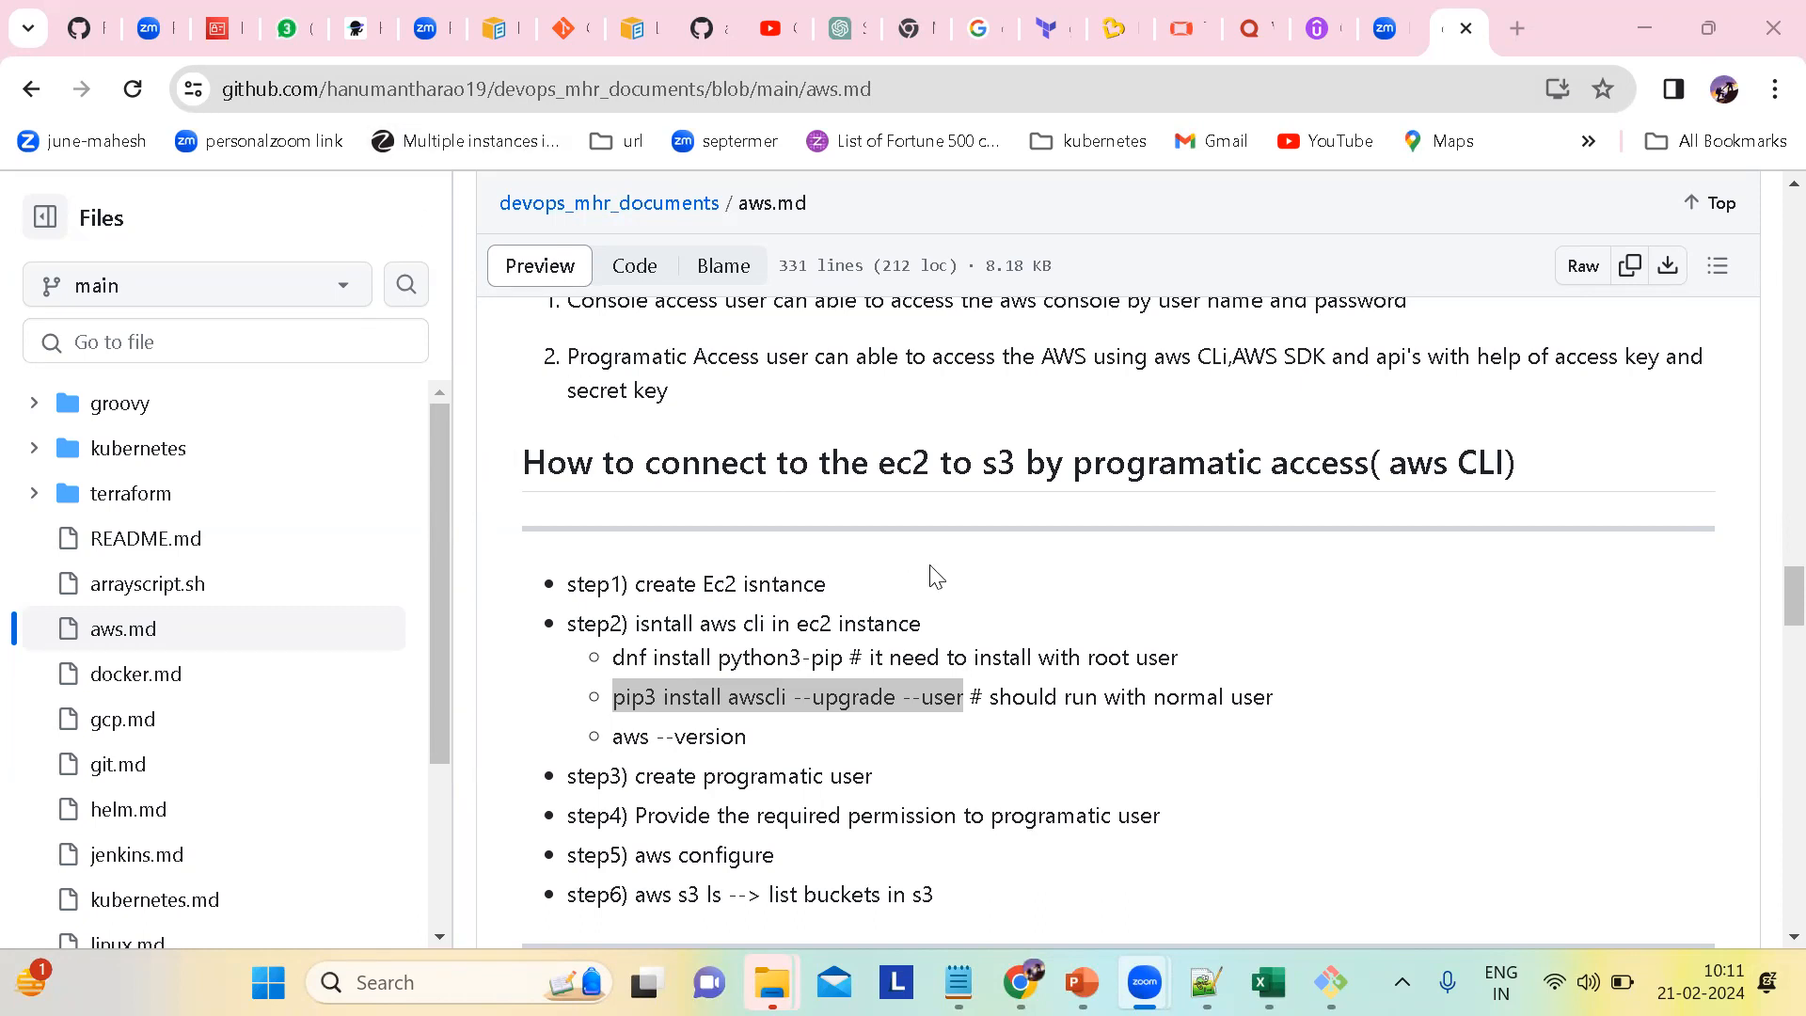
Step: Review the aws.md notes from the subnet and load balancer sections through to the steps for connecting EC2 to S3 by role
scroll(936, 576, "up", 6)
scroll(1087, 572, "up", 4)
scroll(1086, 572, "up", 10)
scroll(1088, 573, "up", 3)
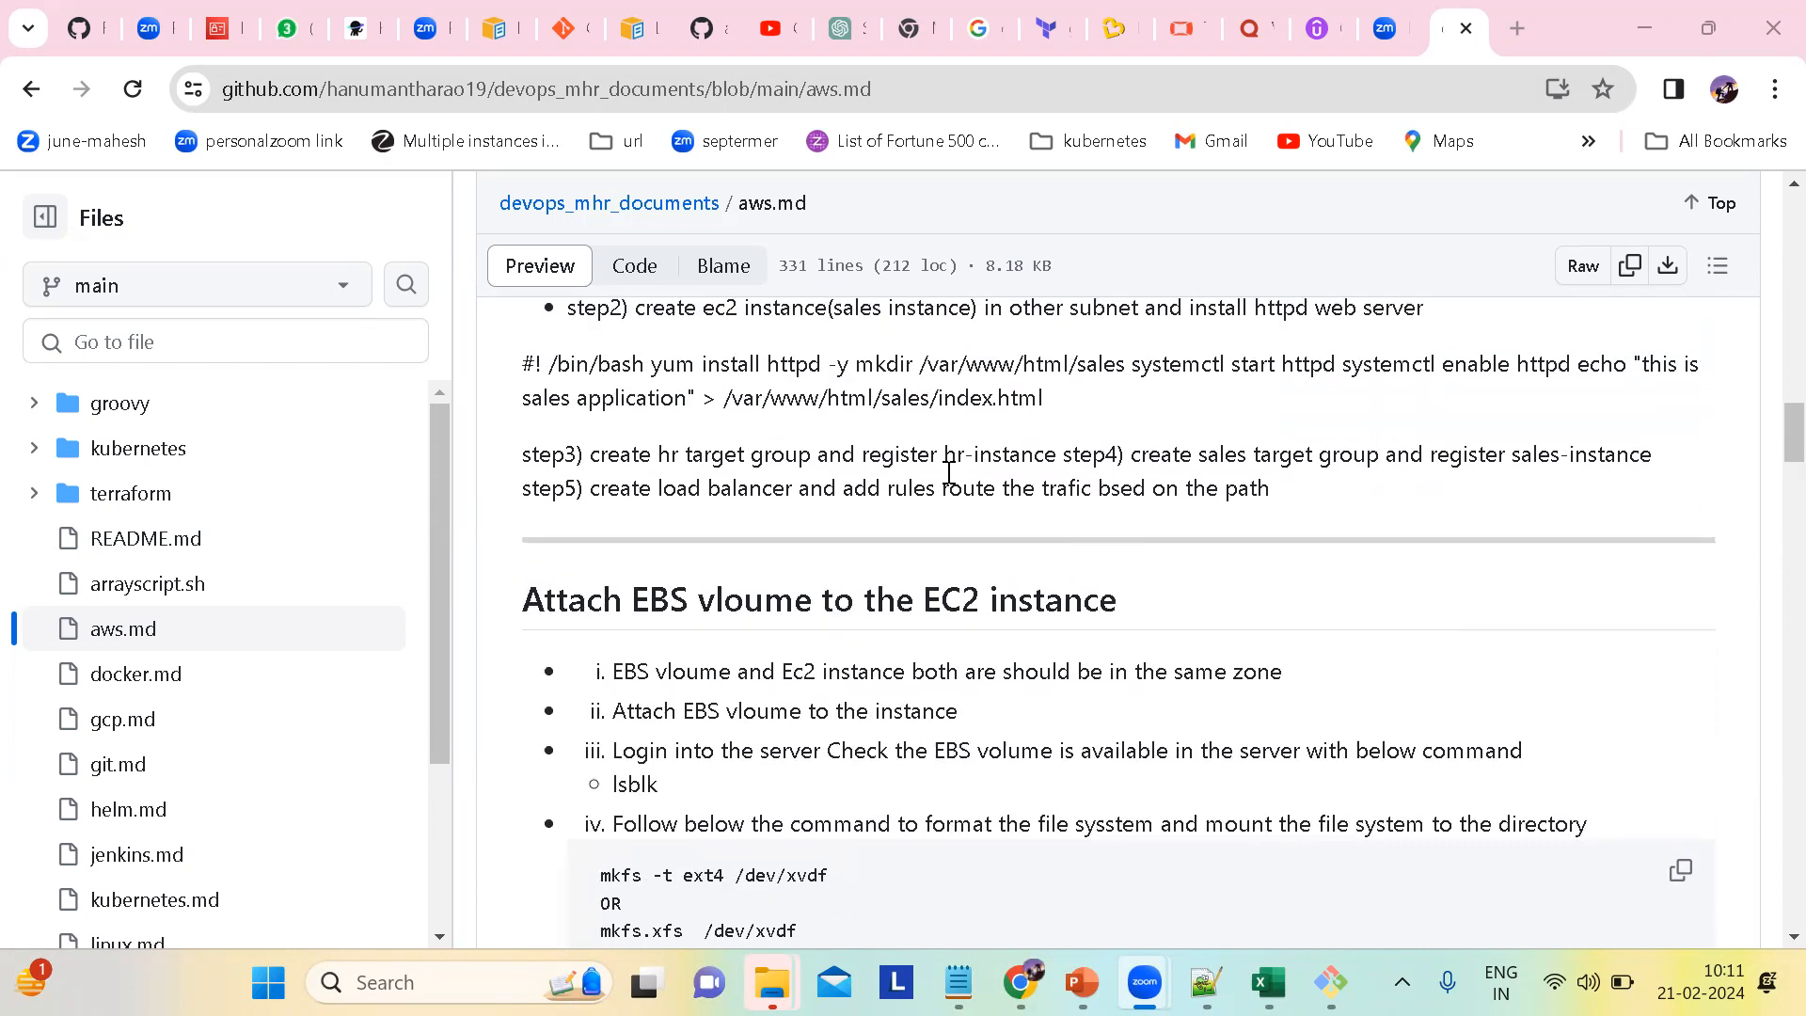
scroll(949, 475, "up", 1)
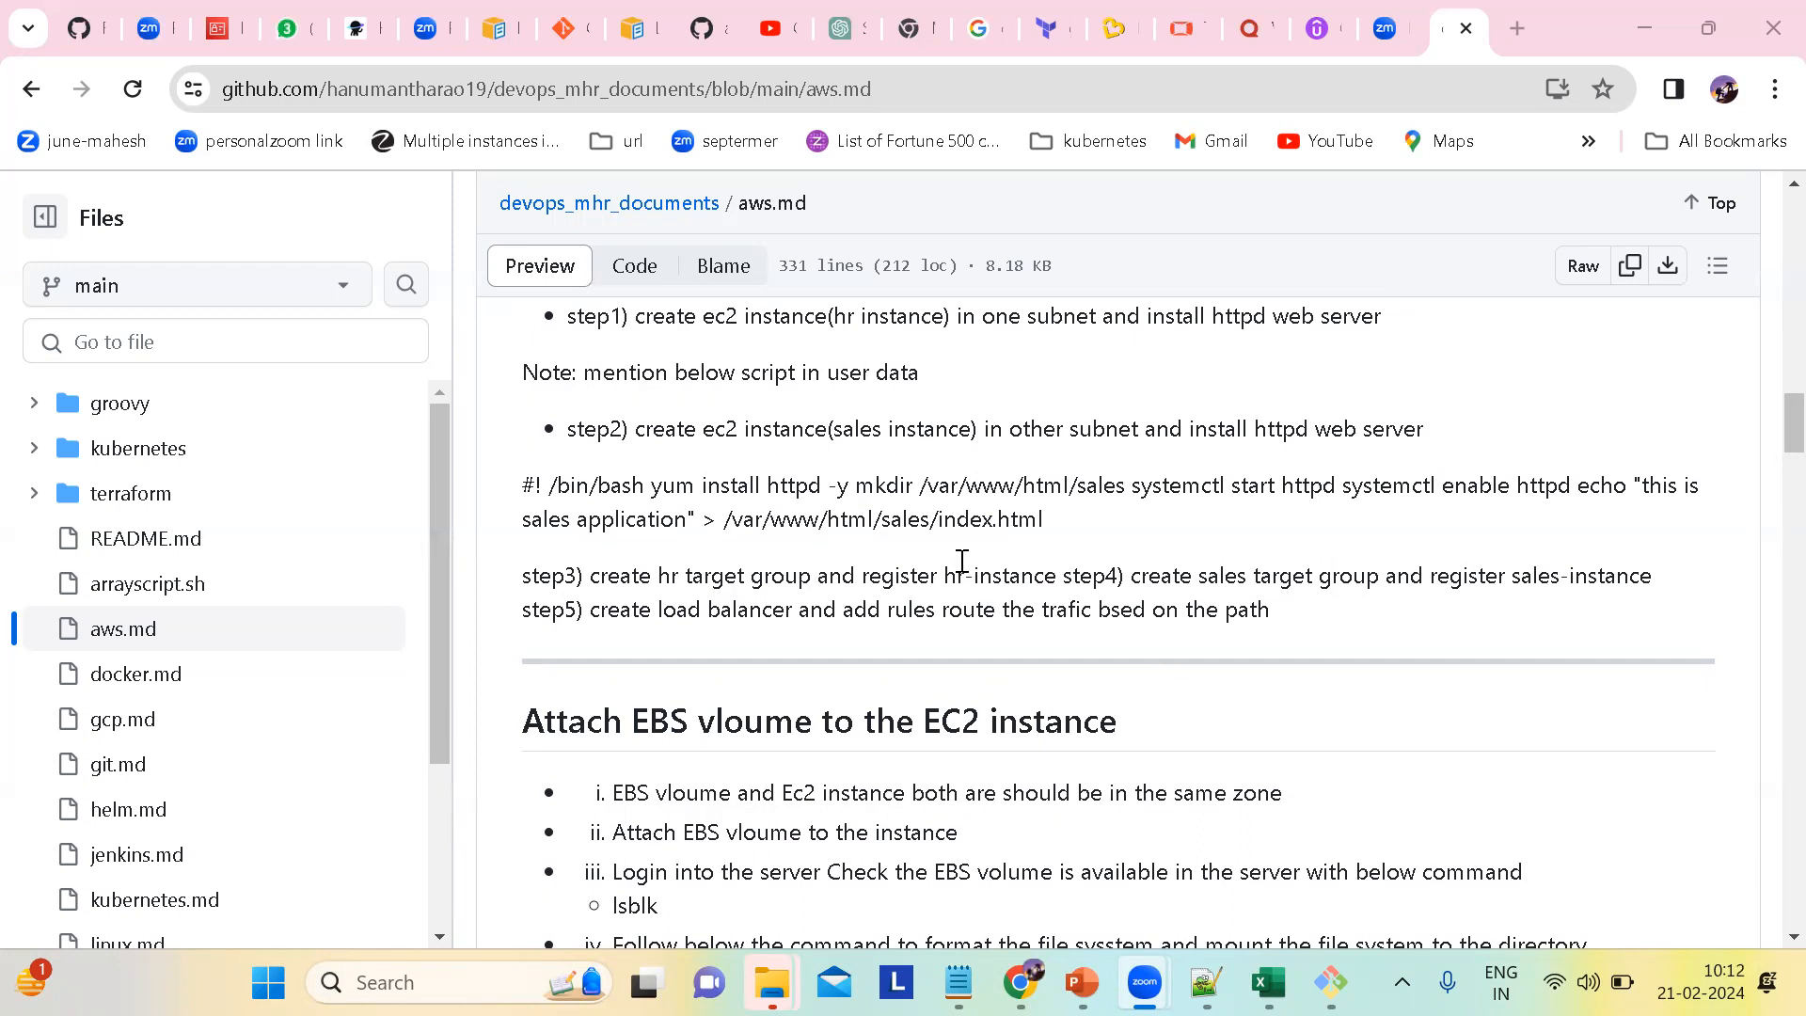
scroll(875, 518, "up", 5)
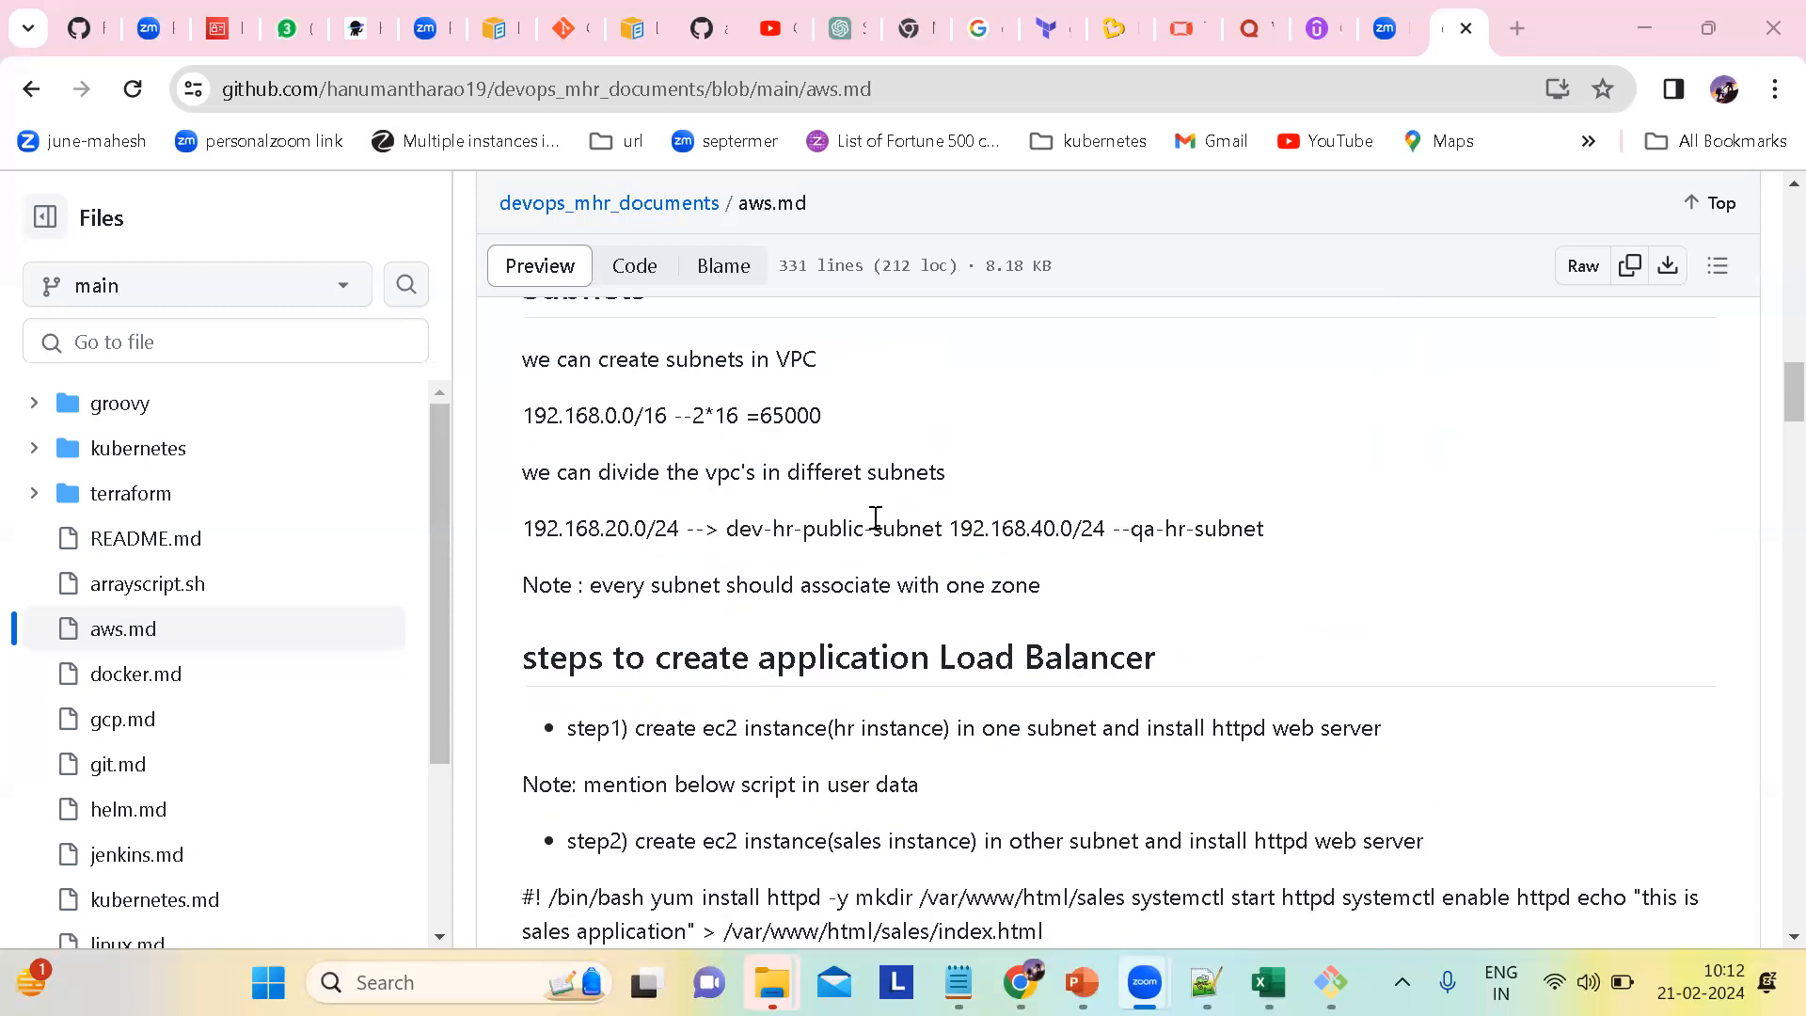
scroll(875, 518, "down", 7)
scroll(875, 519, "down", 20)
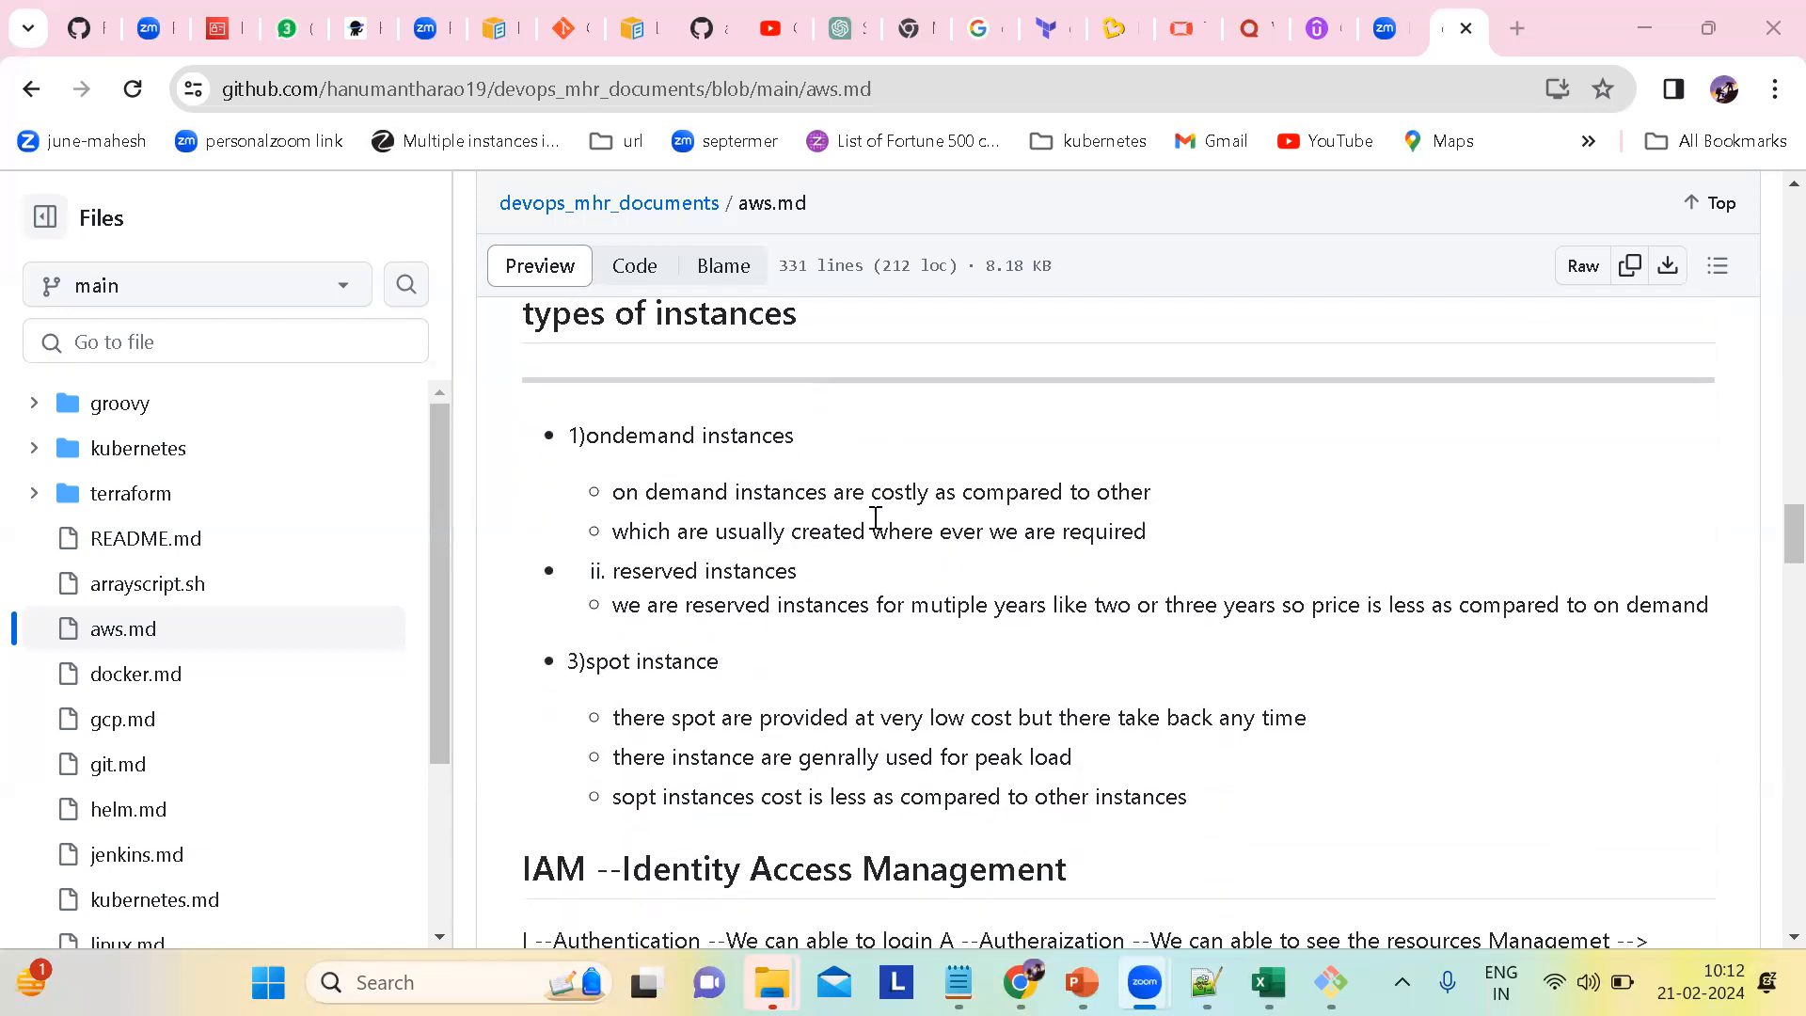
scroll(875, 517, "down", 2)
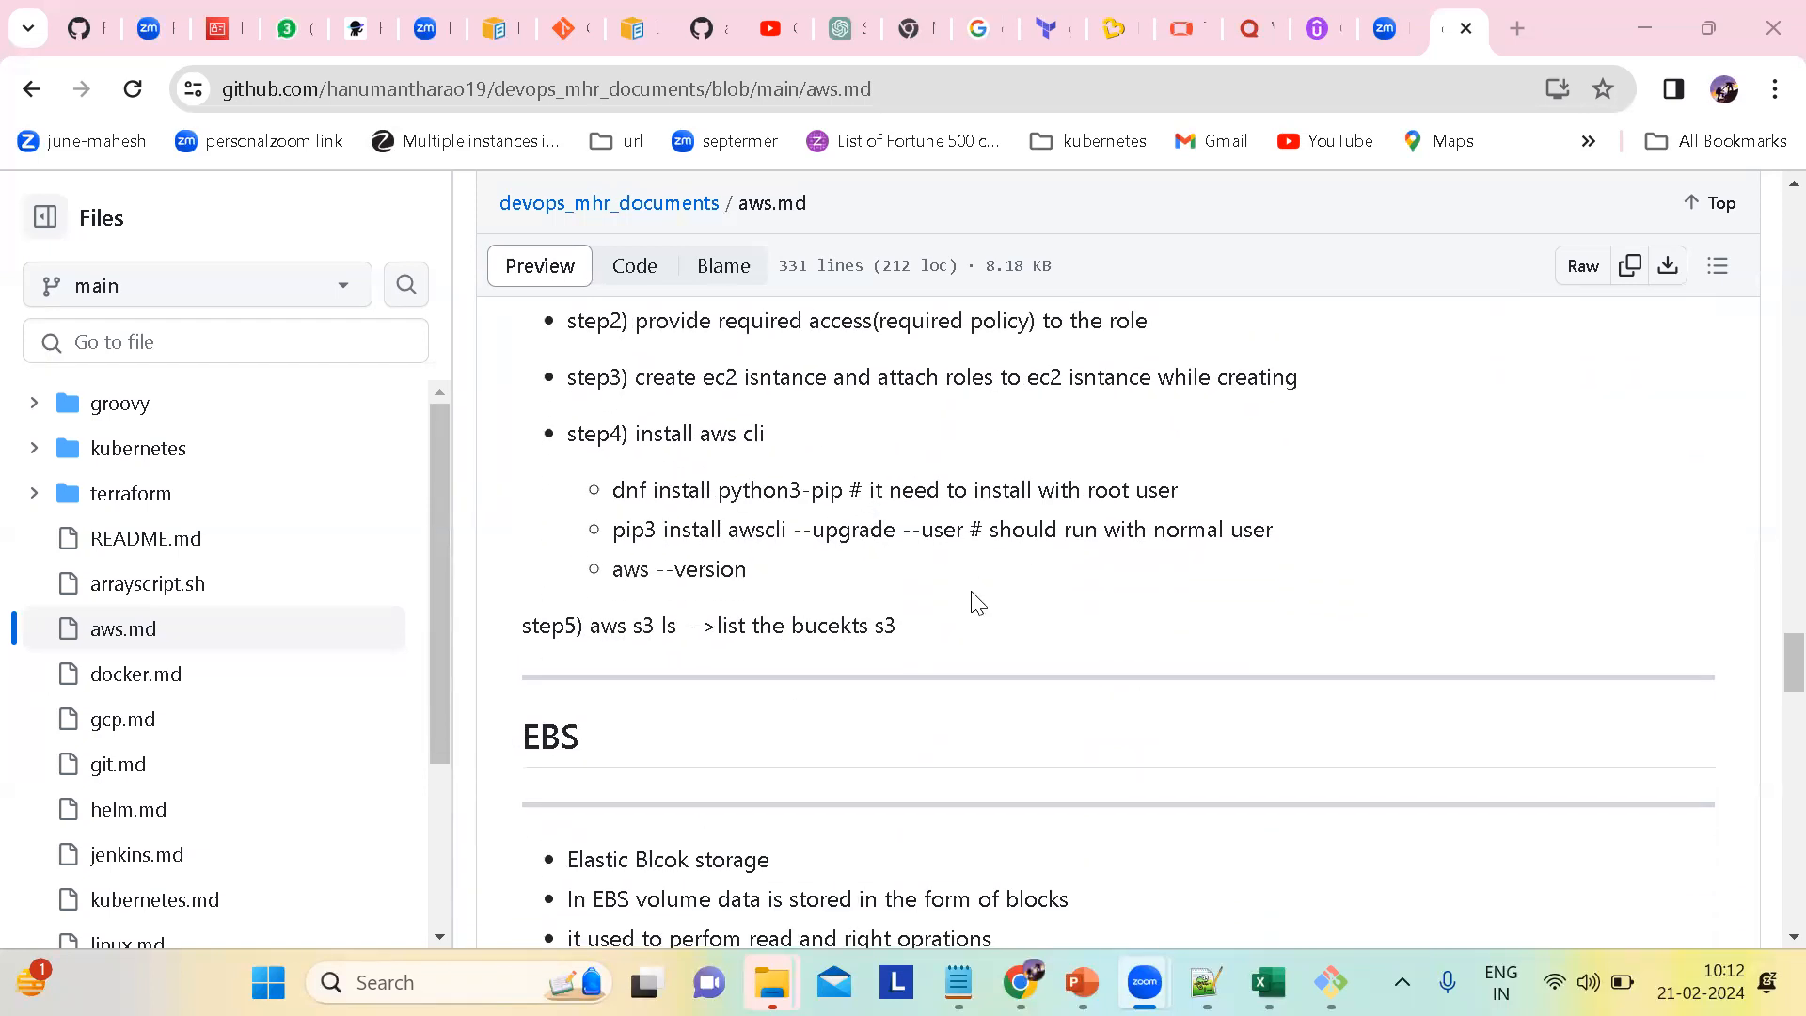
scroll(978, 604, "up", 1)
scroll(762, 543, "up", 3)
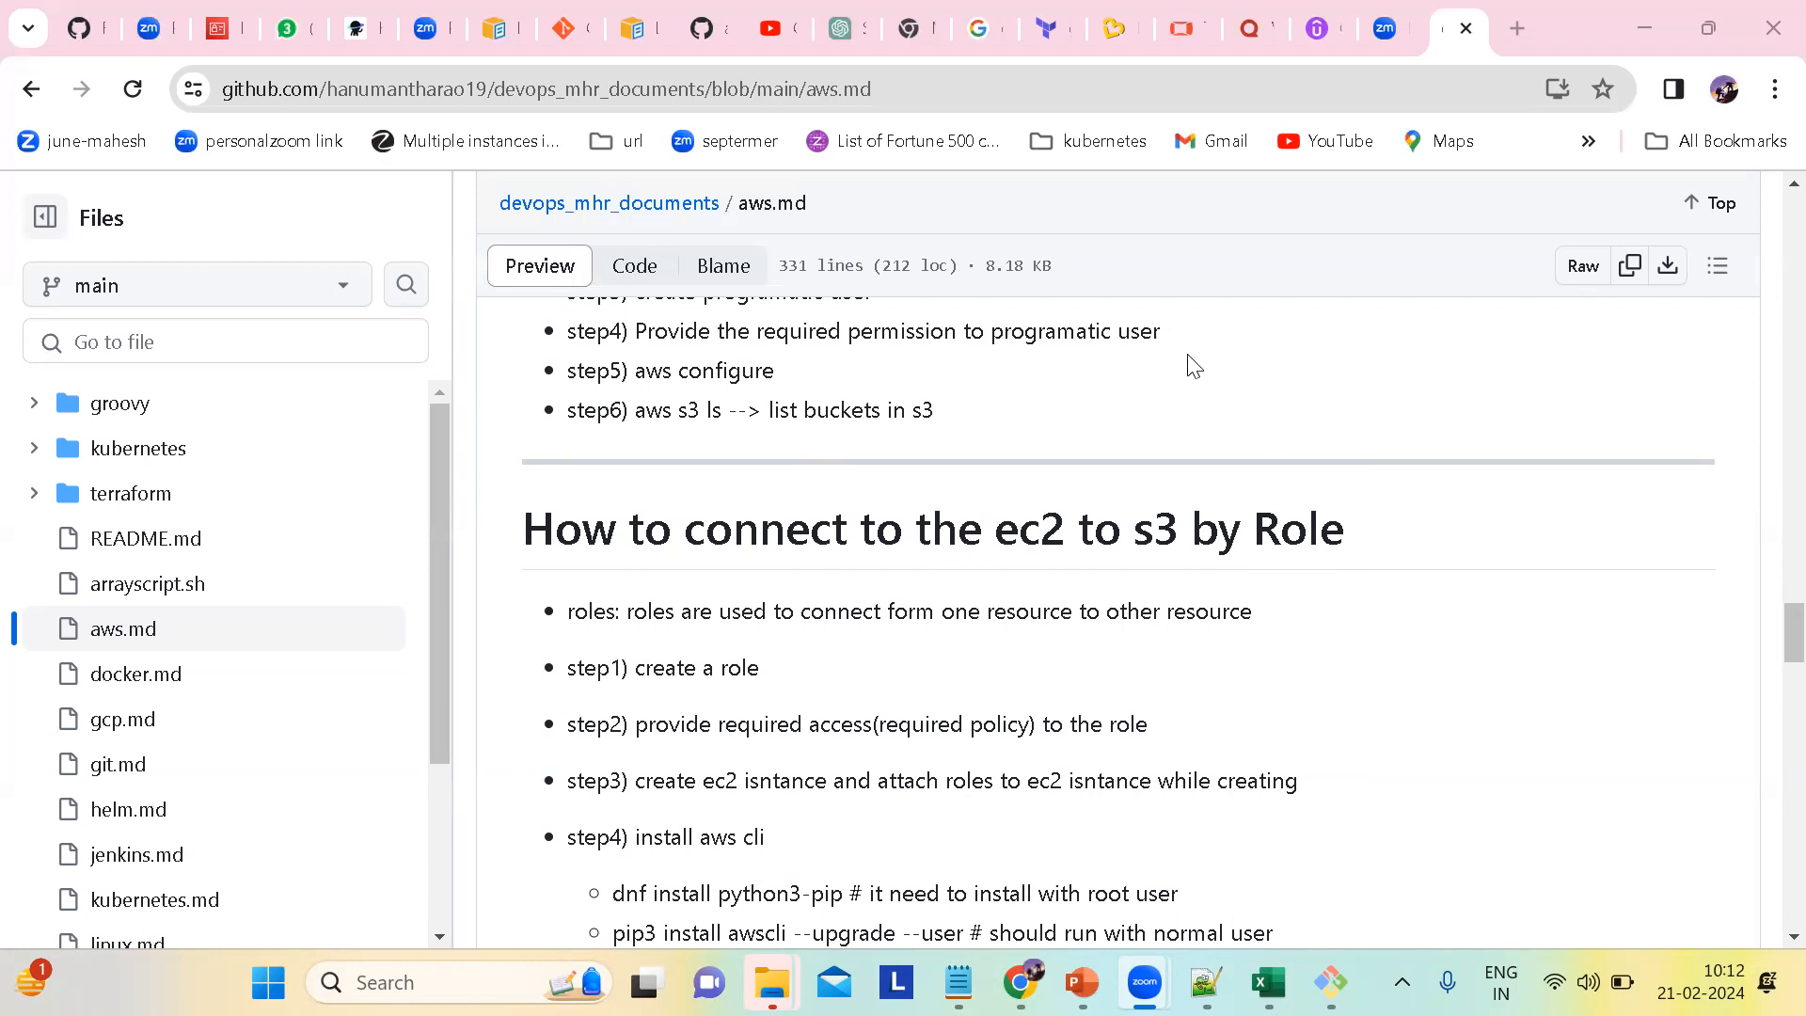
scroll(921, 593, "down", 1)
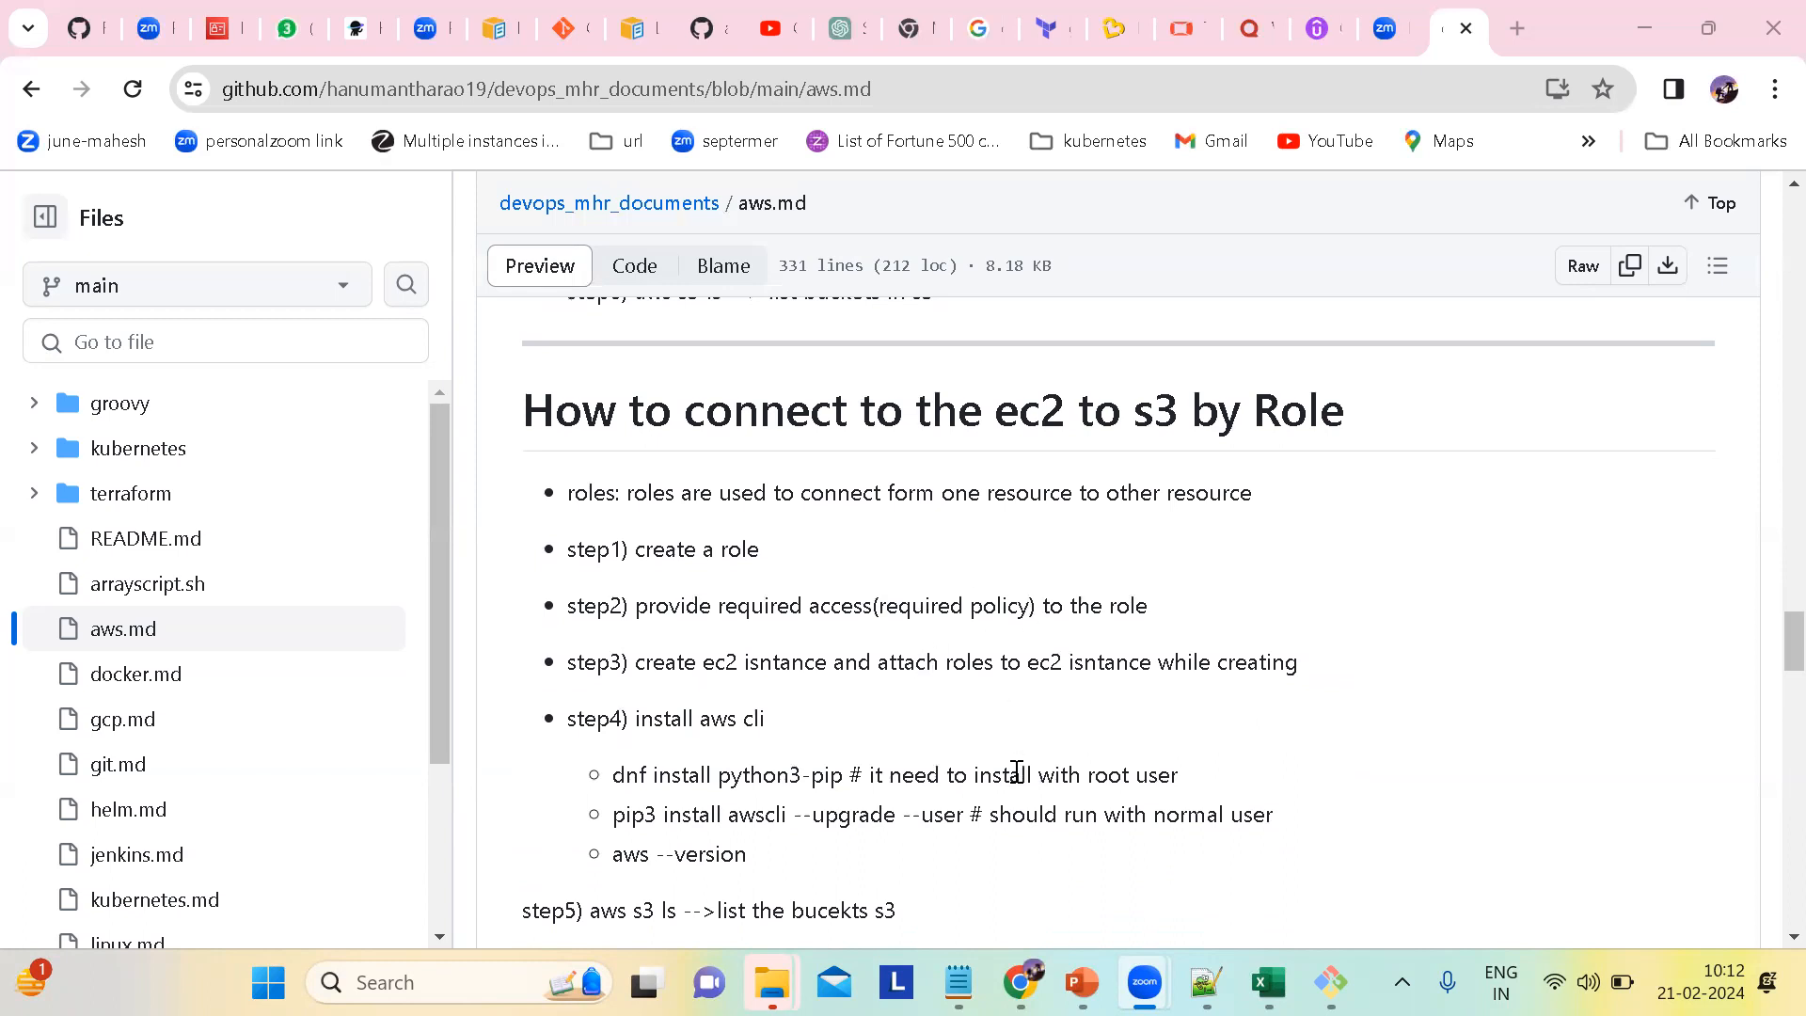
scroll(1017, 771, "down", 2)
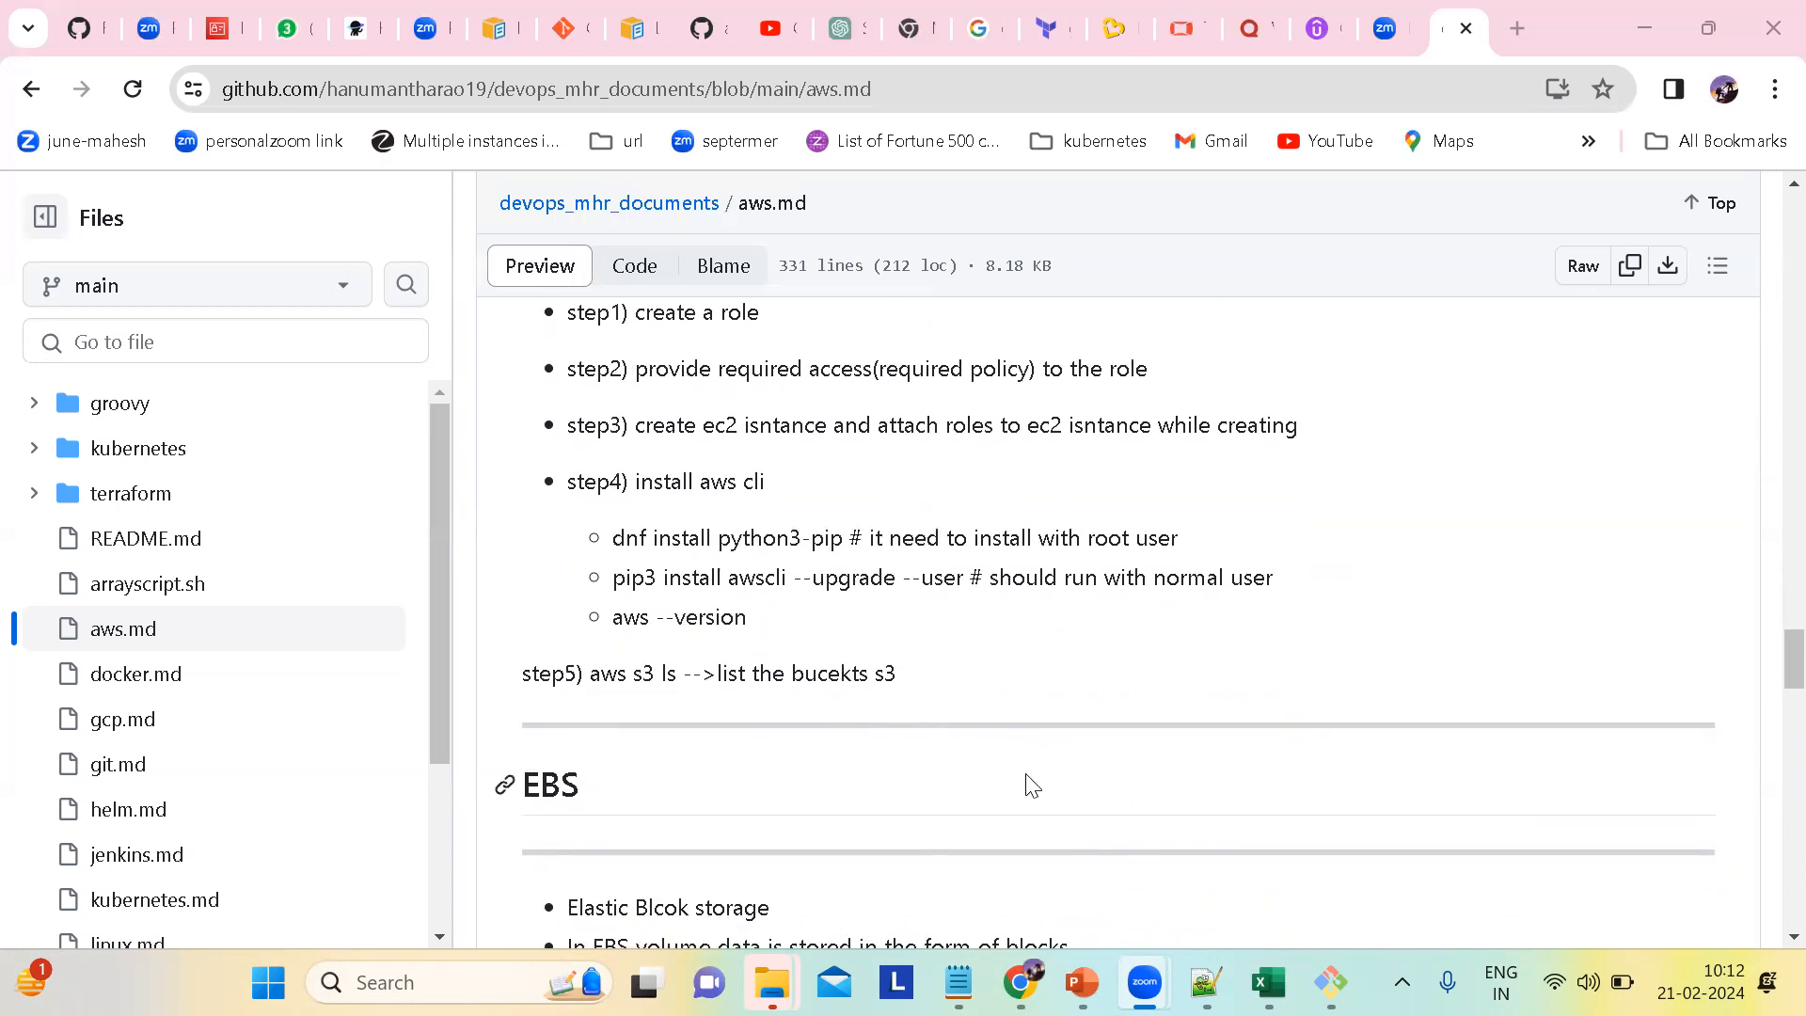
Step: Switch to the instance's Git Bash session to check the aws s3 ls output, and return to the Chrome window with the GitHub notes
mouse_move(1331, 982)
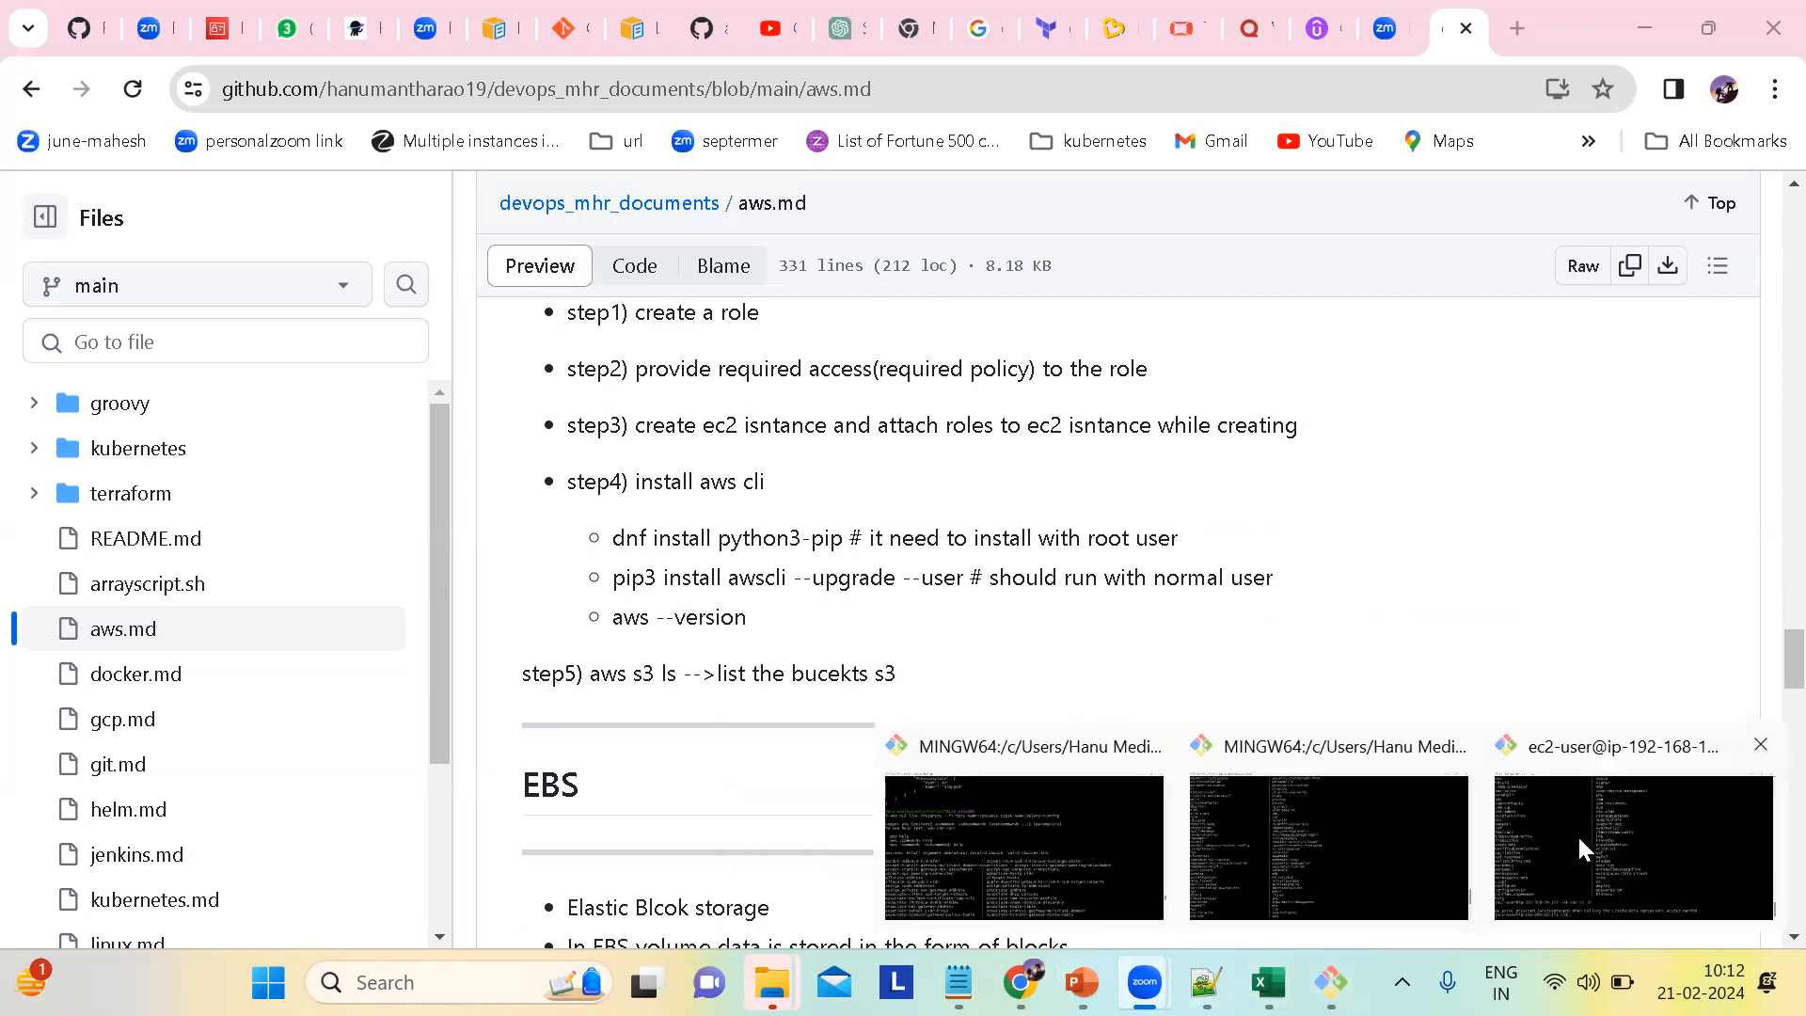
left_click(1580, 847)
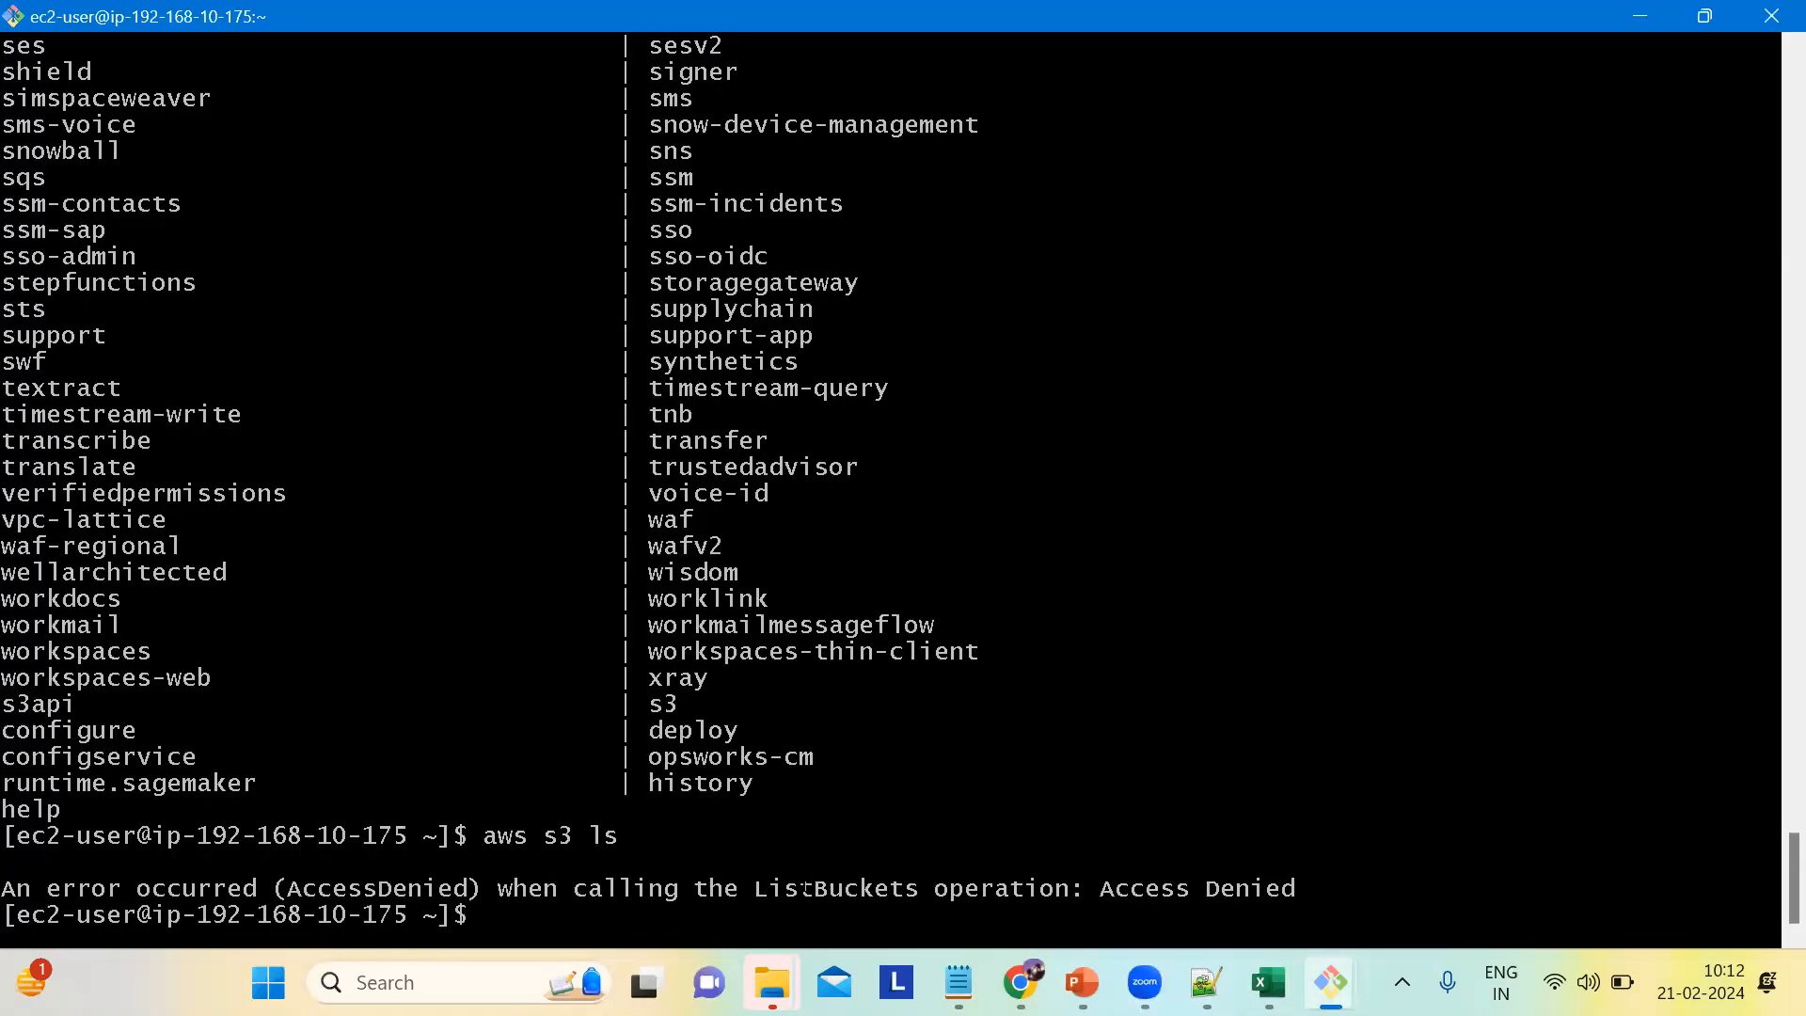
mouse_move(1021, 983)
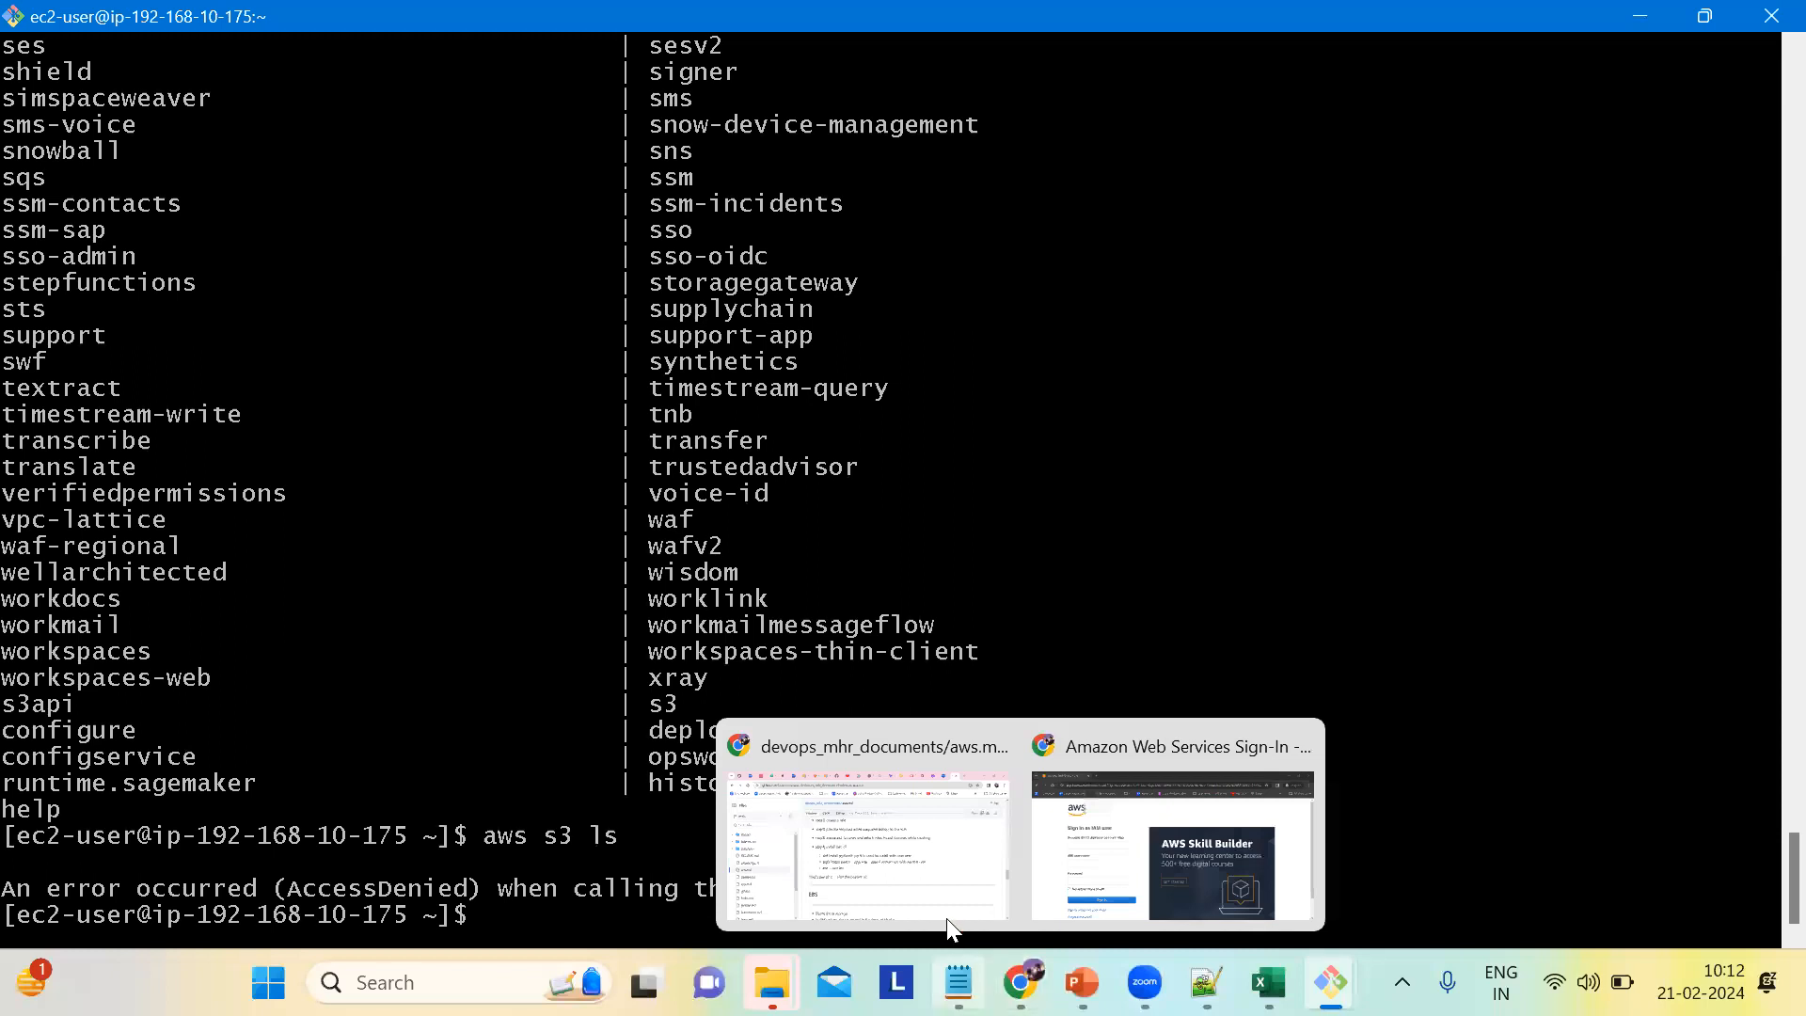
left_click(938, 854)
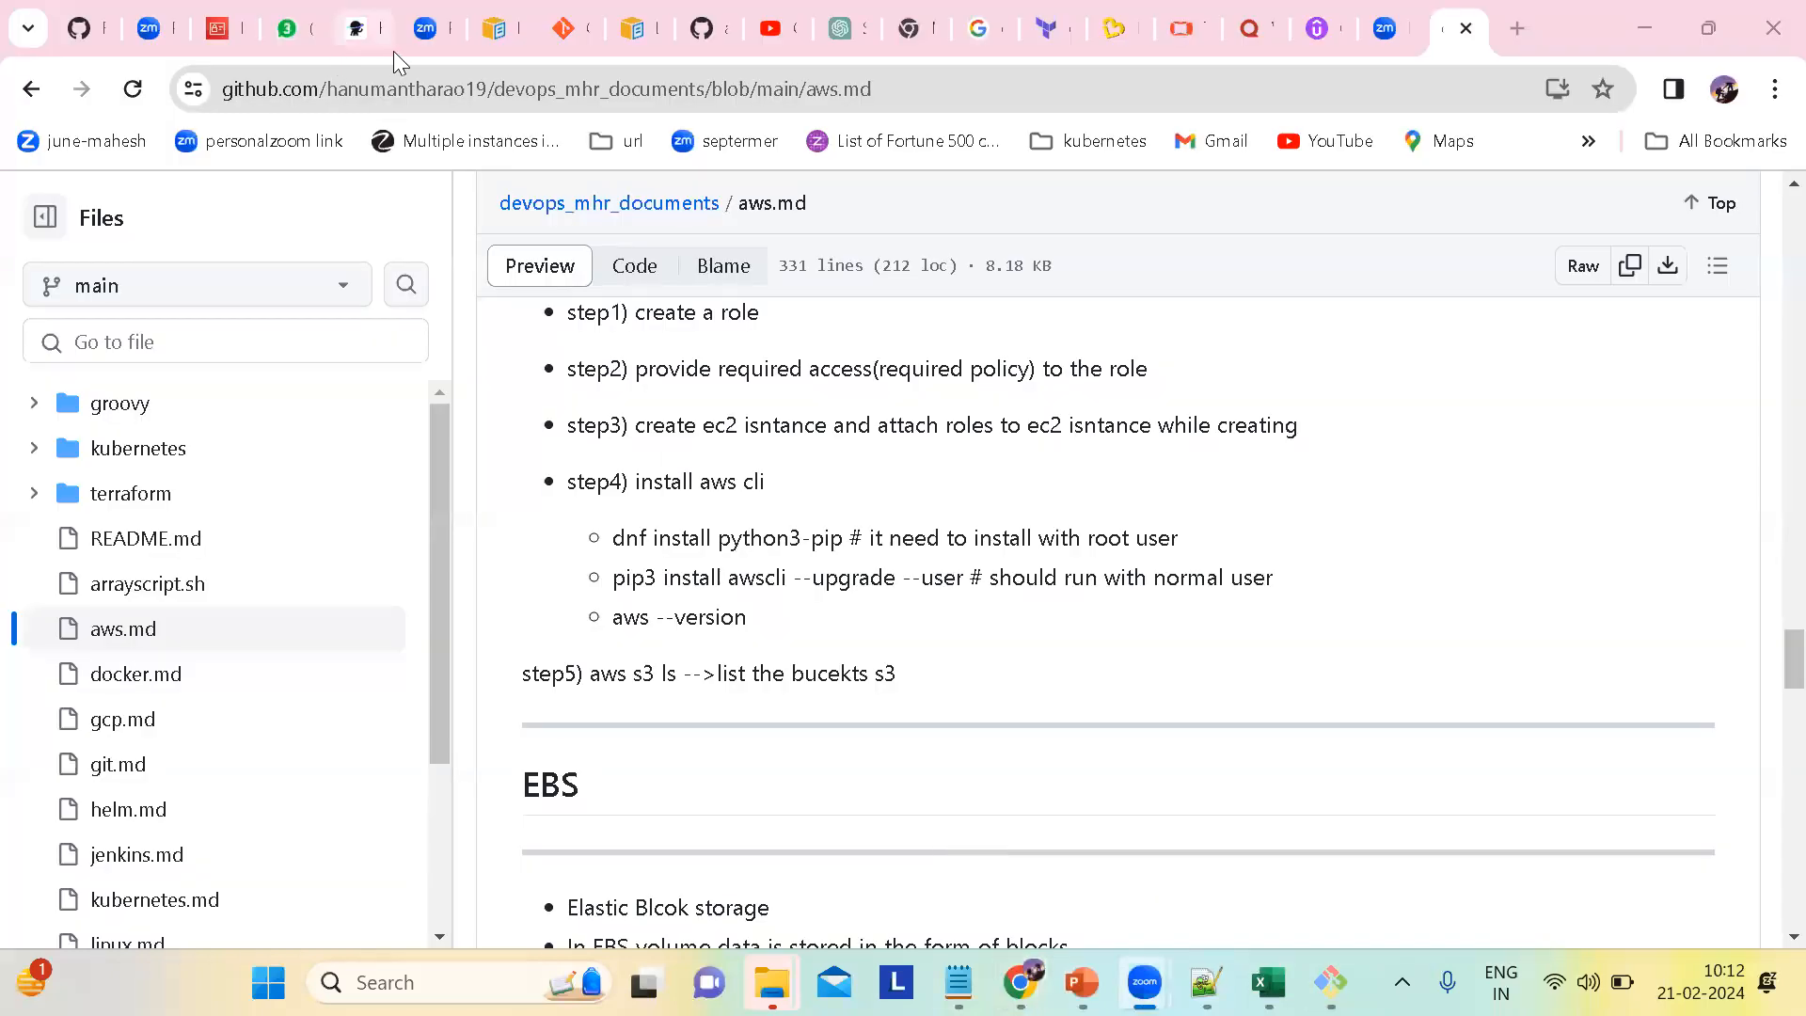
Step: Go to the AWS console's IAM roles list, open feb-ec2-role and bring up its permissions policies
left_click(226, 28)
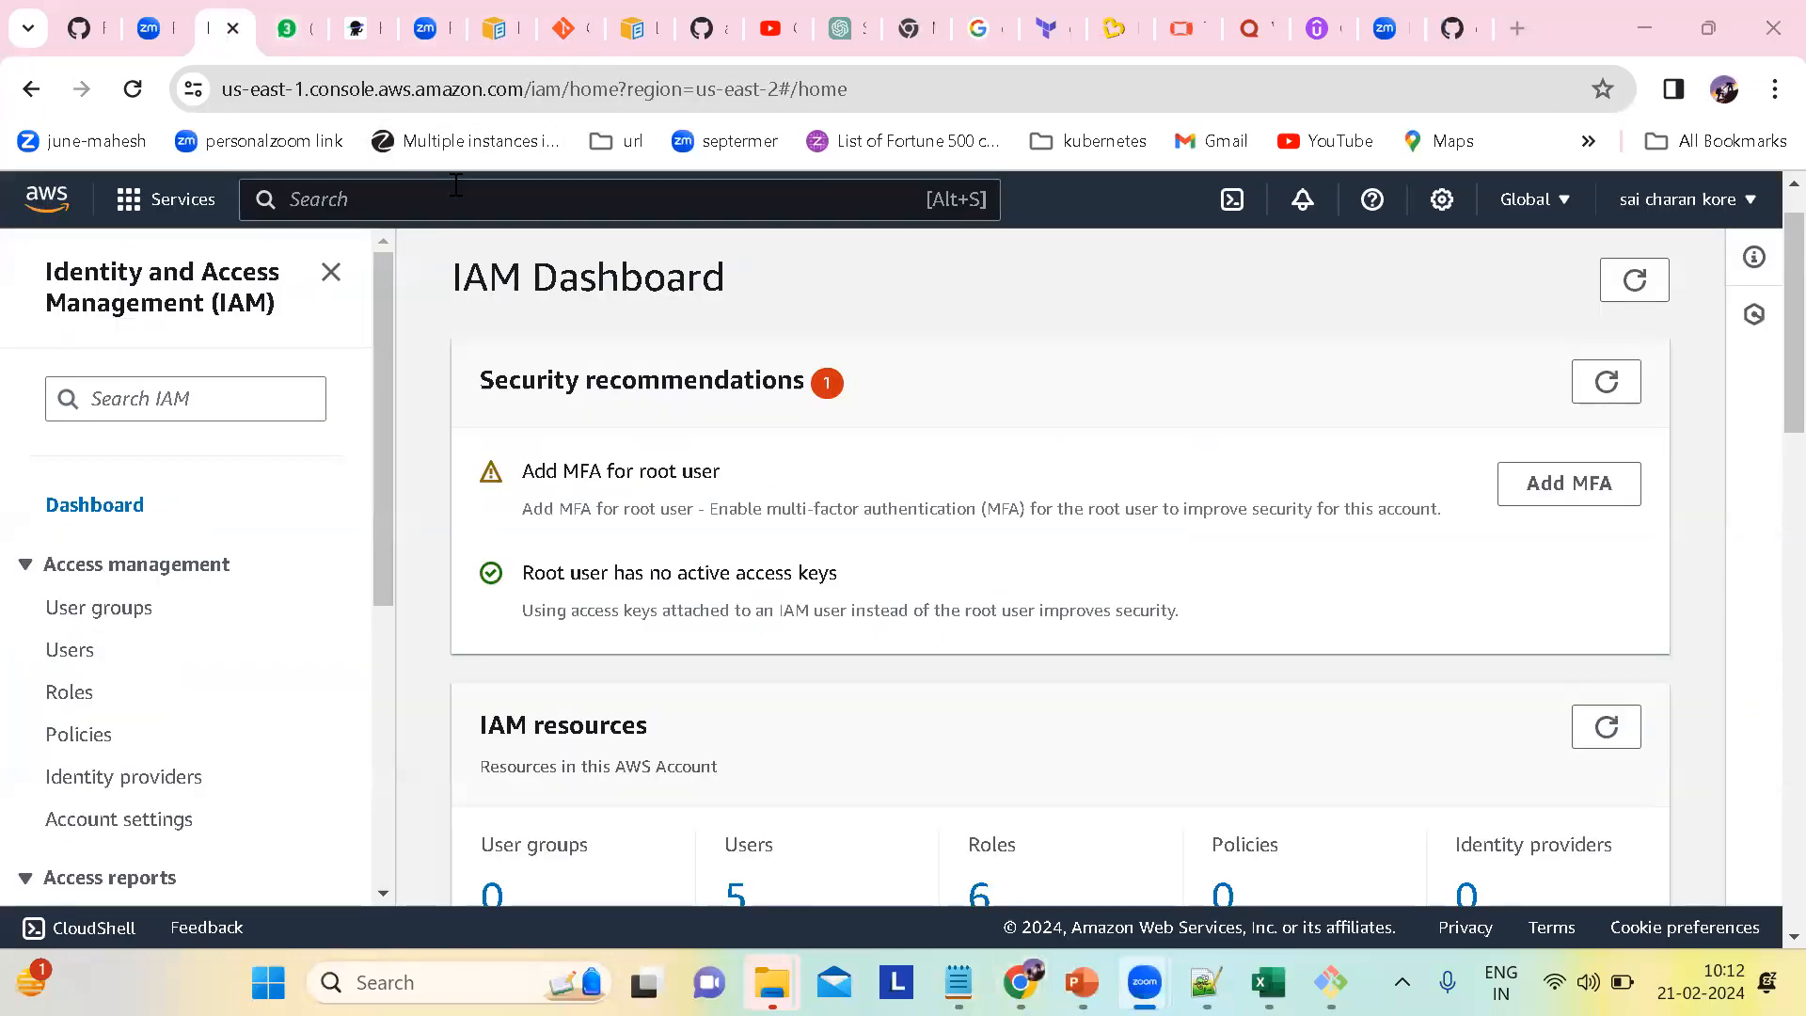
left_click(83, 696)
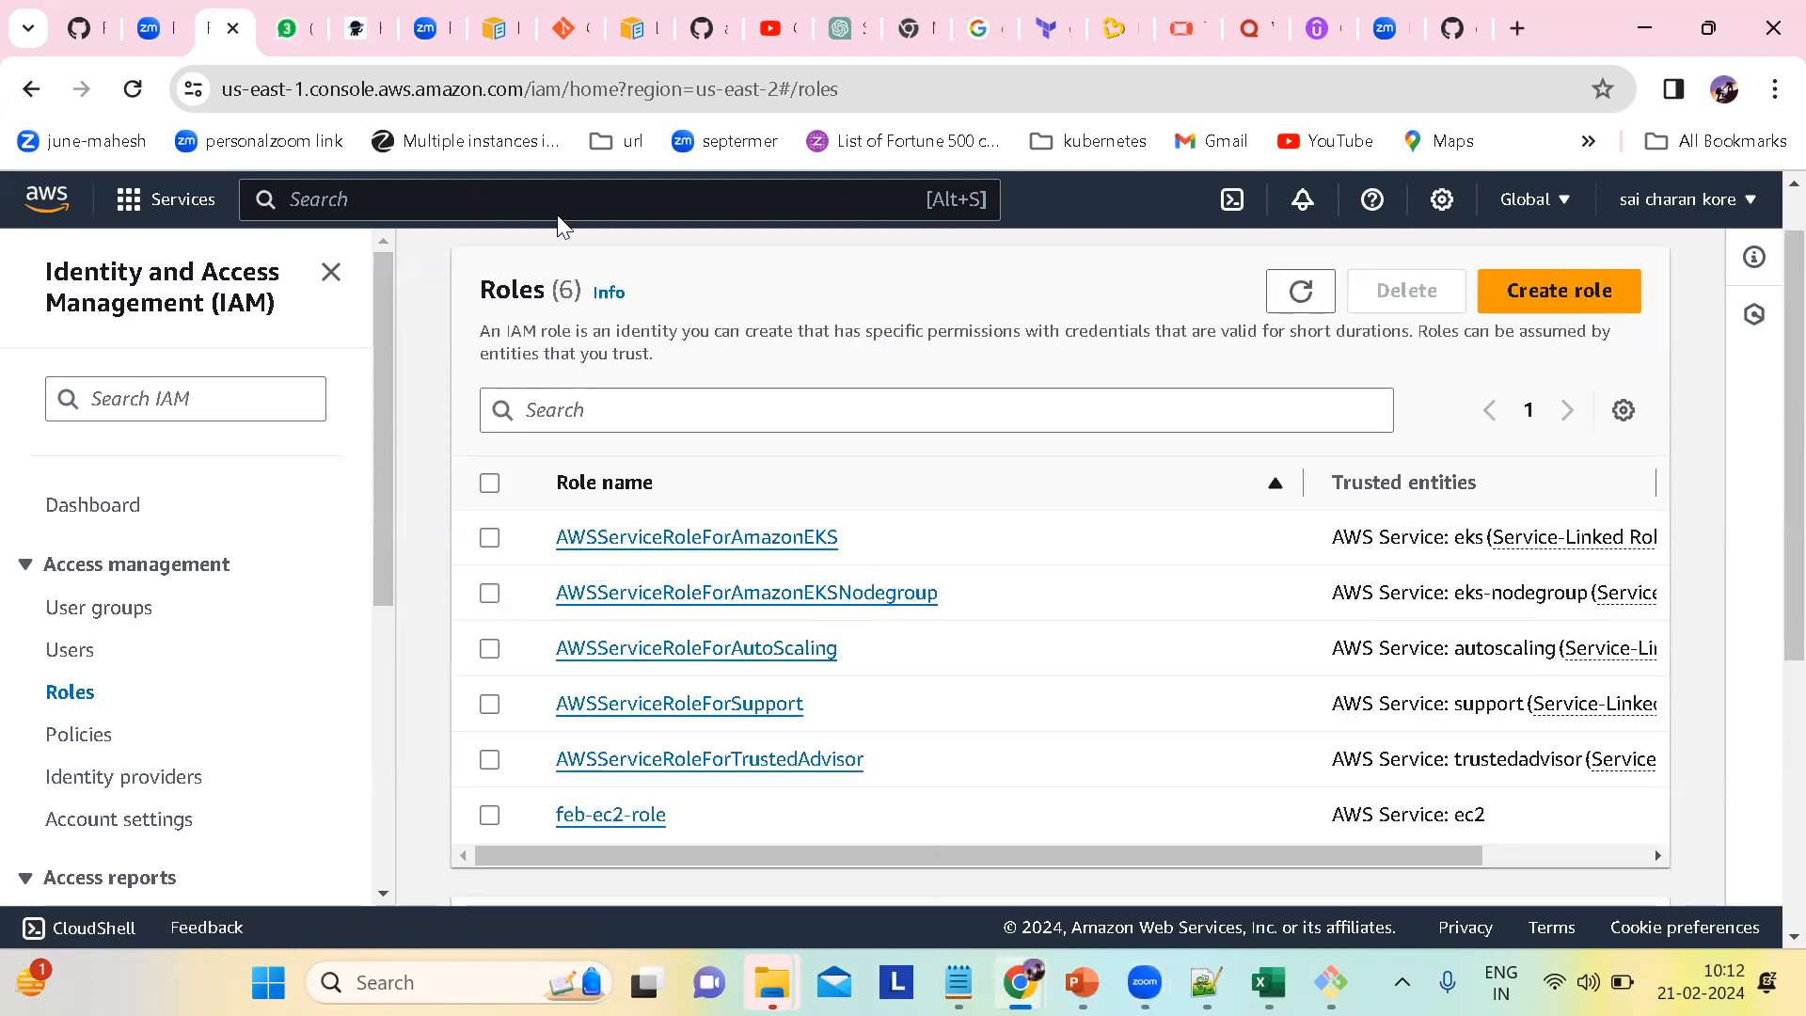
scroll(1028, 605, "down", 2)
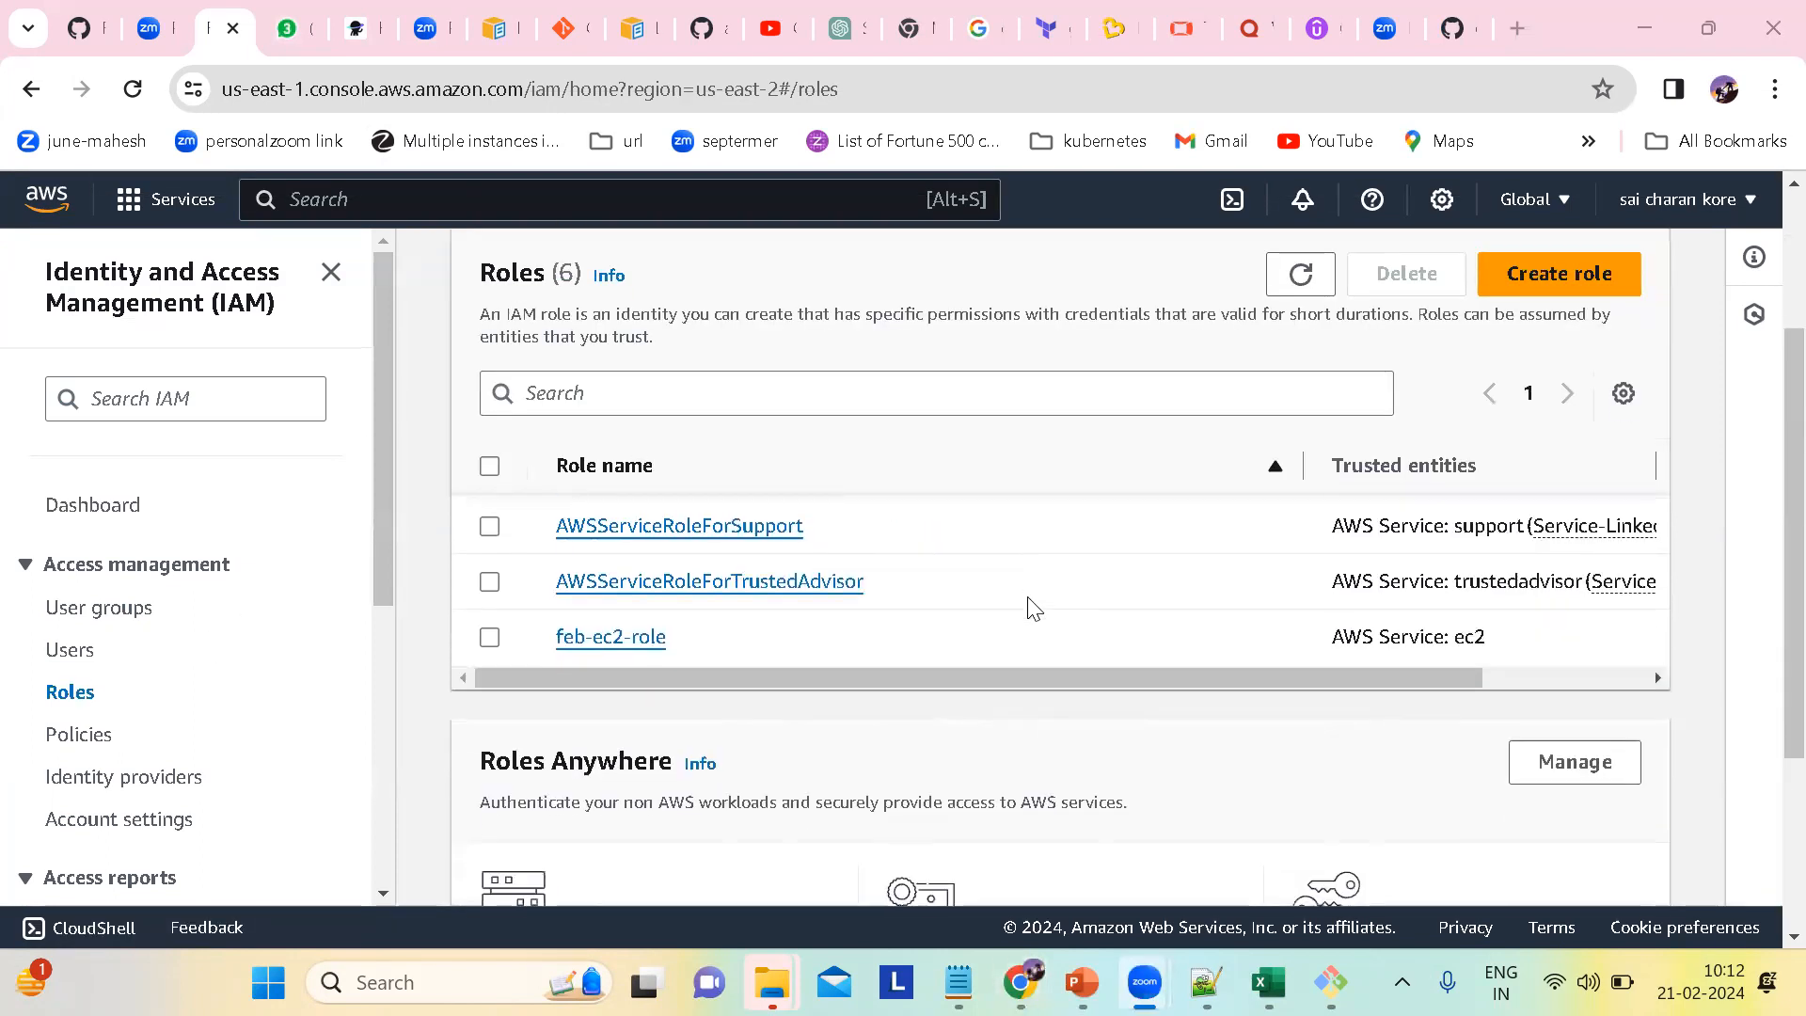
left_click(613, 638)
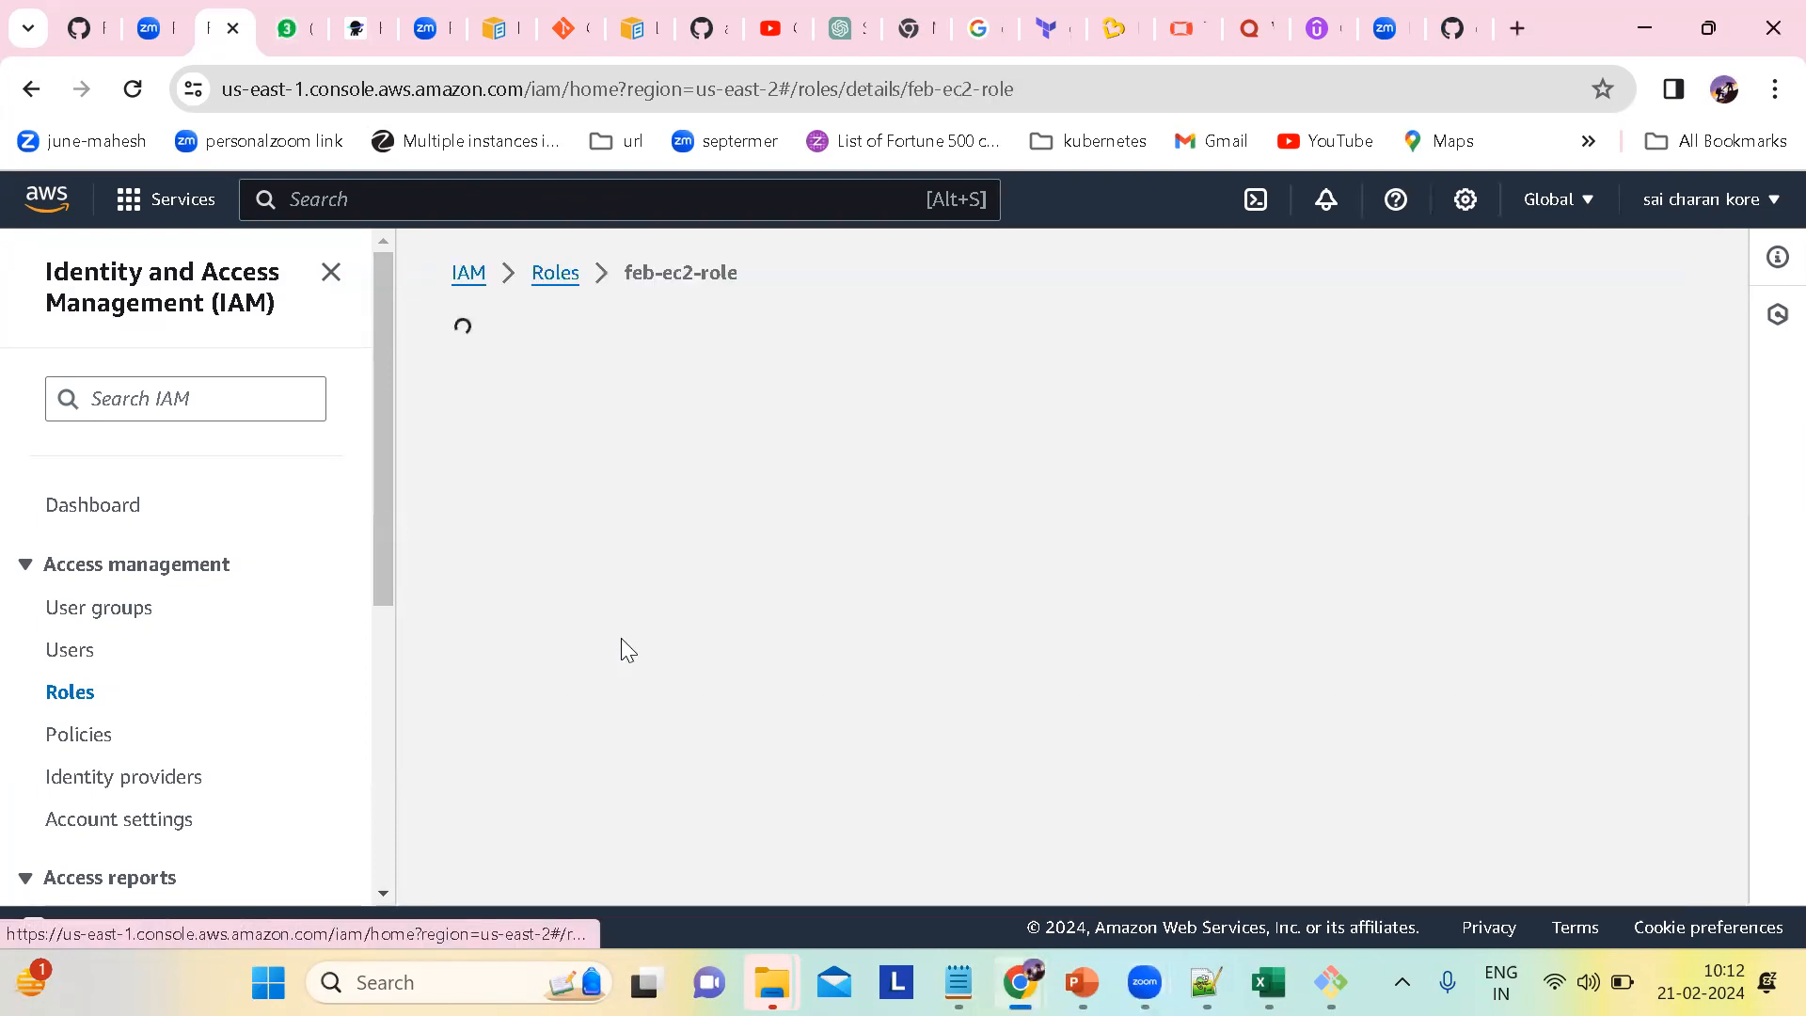
scroll(1070, 733, "down", 3)
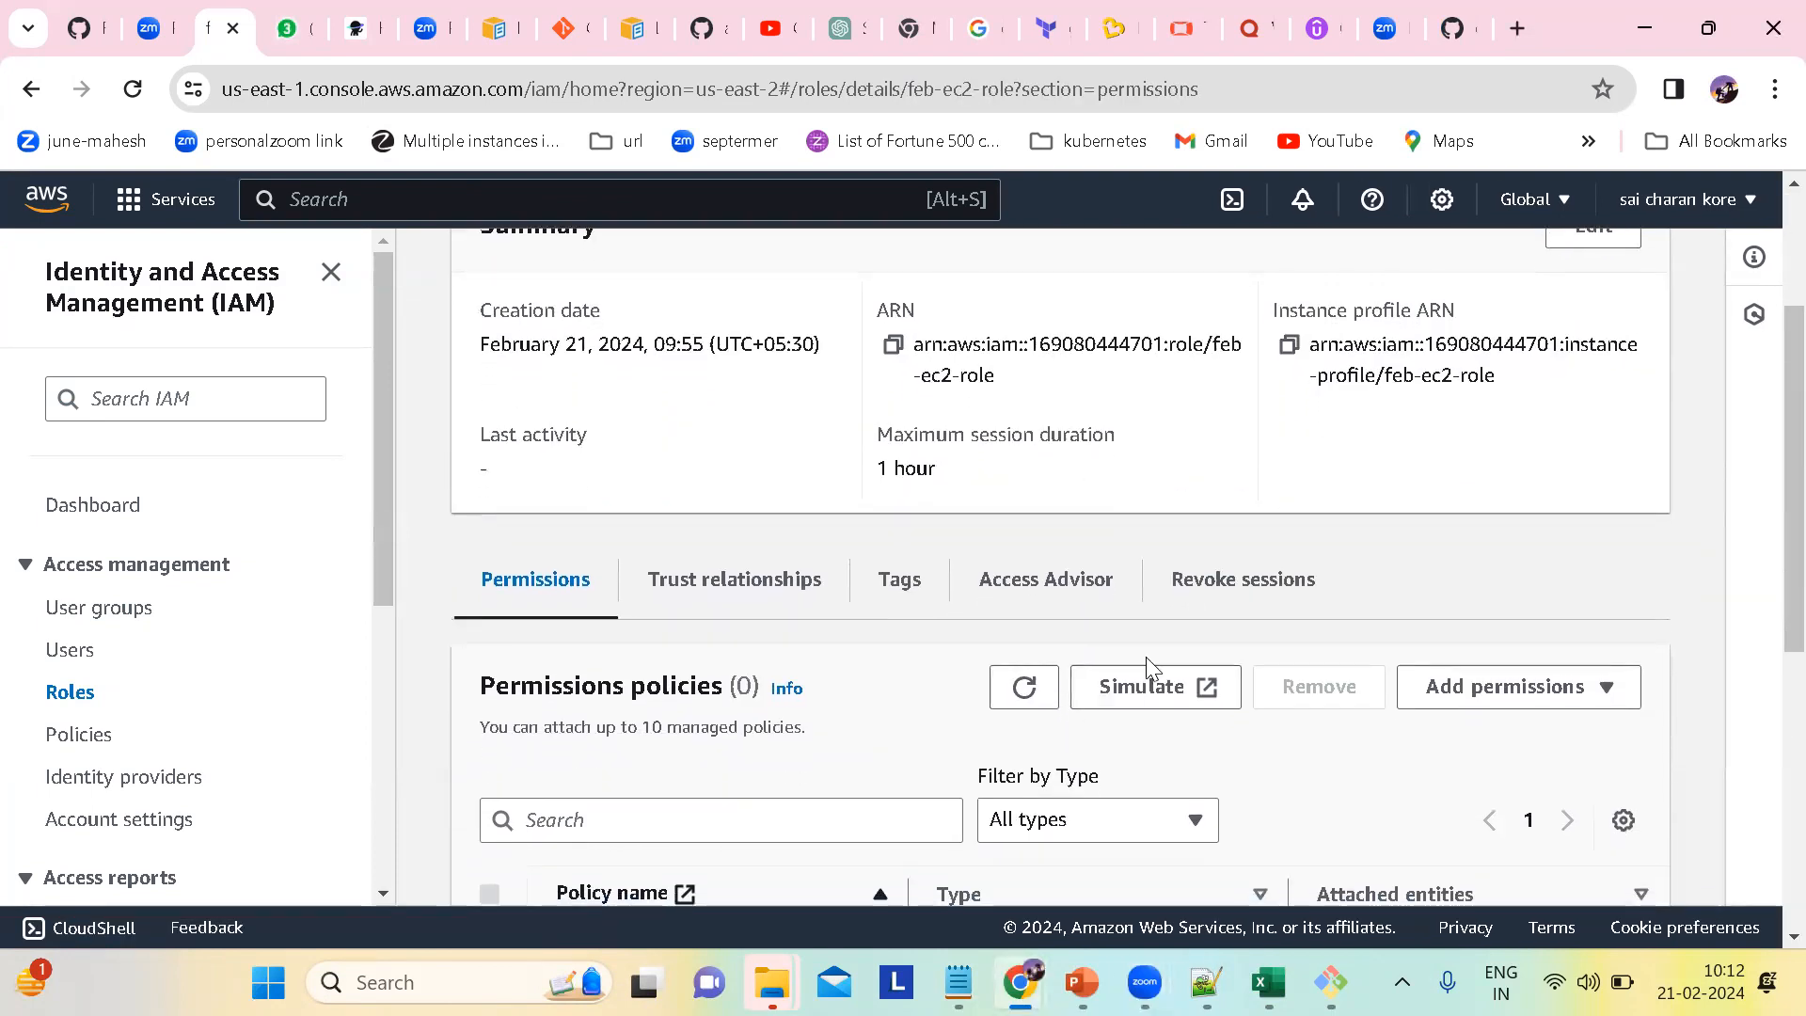
Step: Search the policies attachable to feb-ec2-role for s3, and open AmazonS3FullAccess to examine the permissions it defines
left_click(1474, 699)
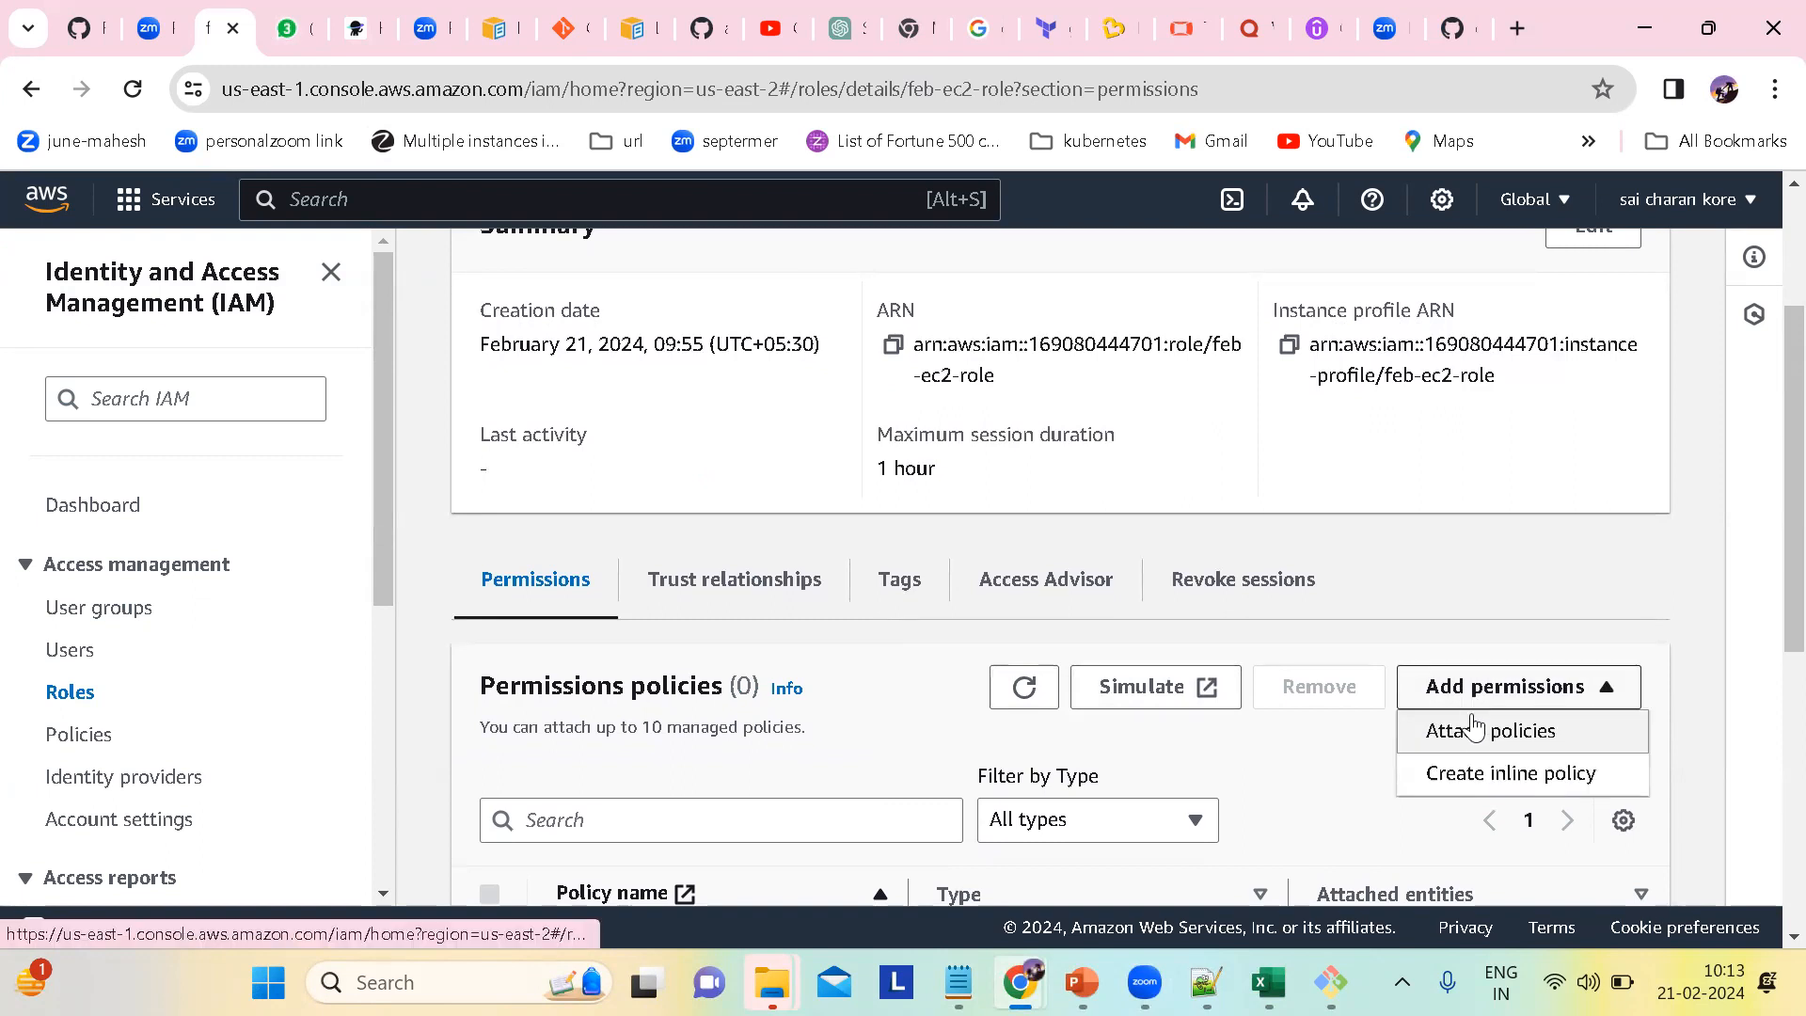
left_click(1471, 730)
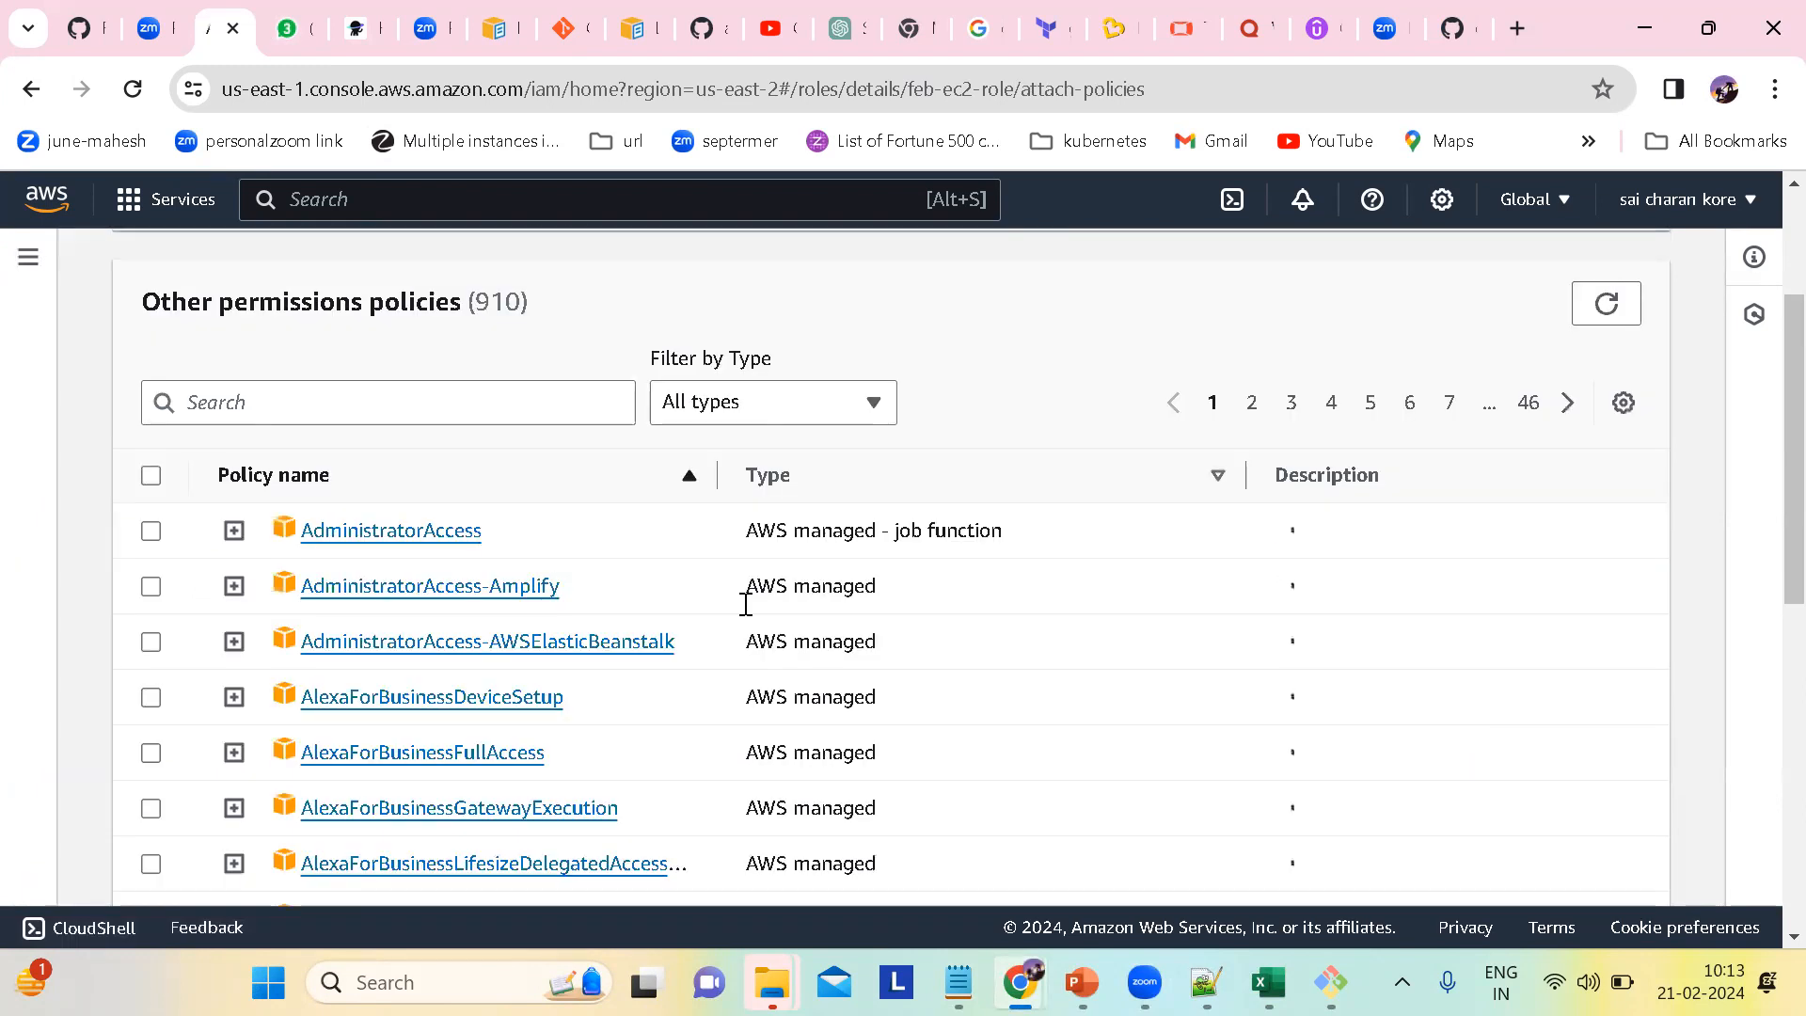
left_click(263, 407)
type("s3")
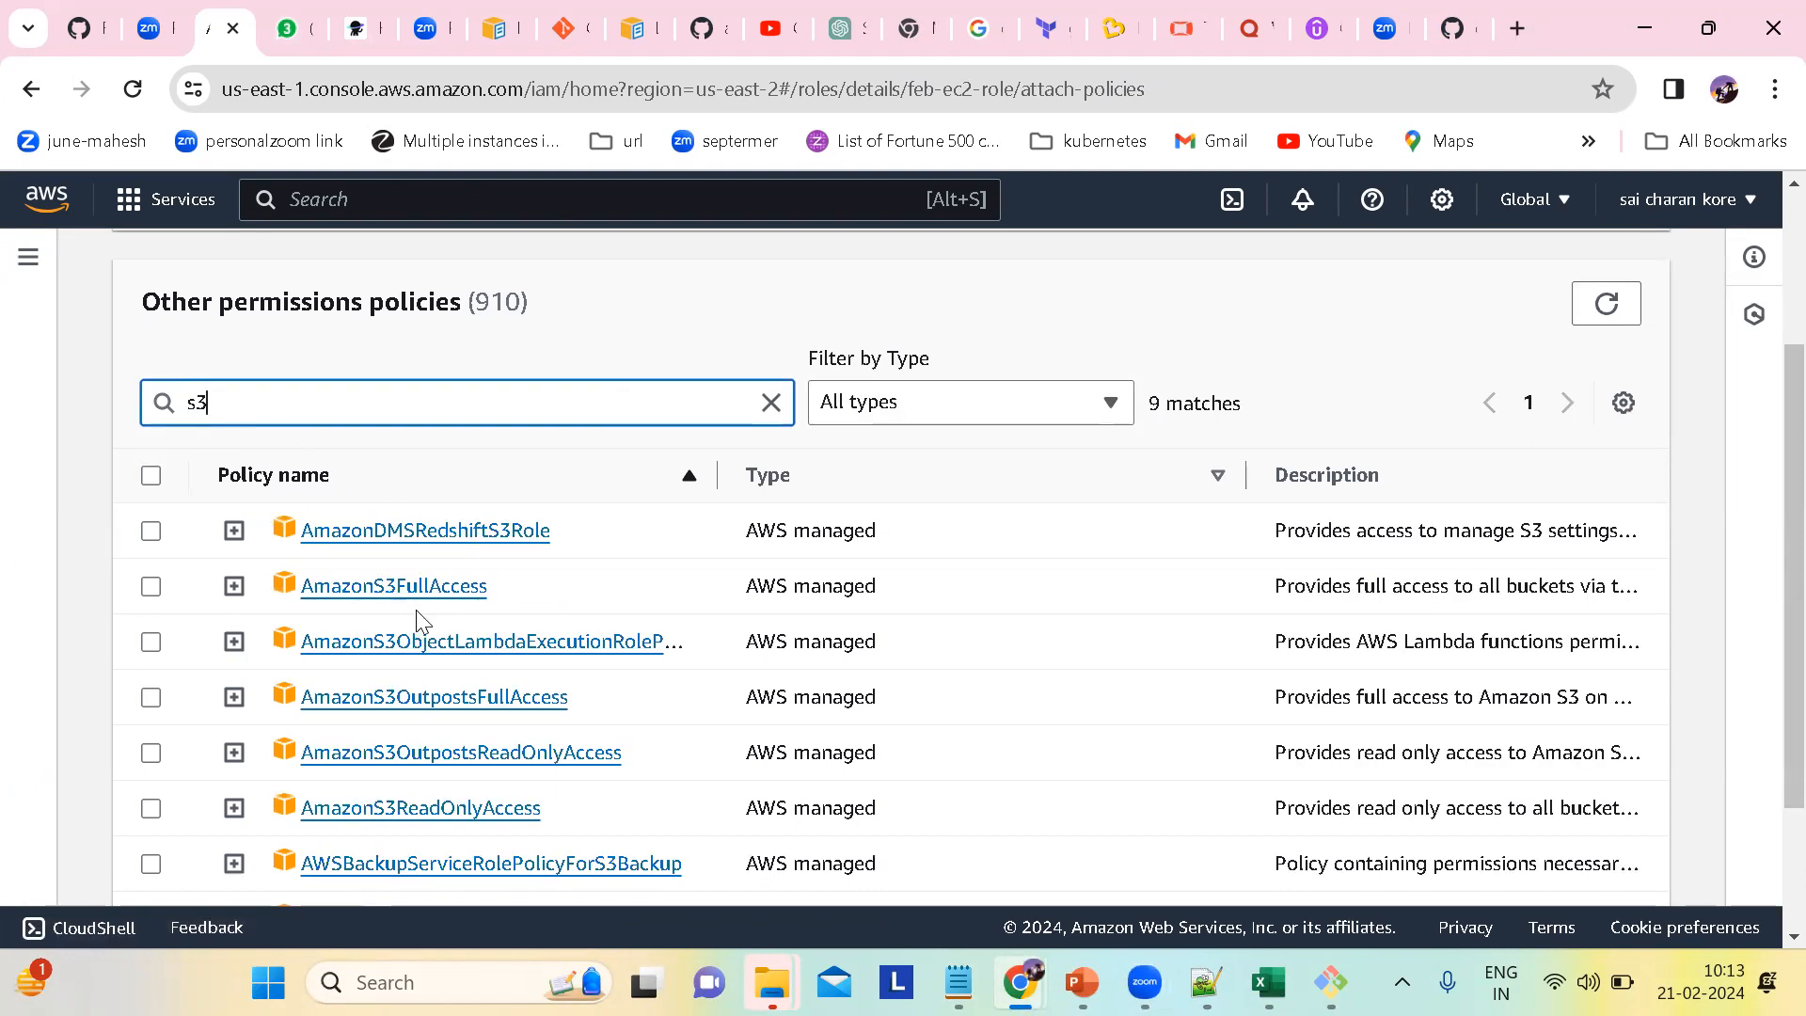
left_click(414, 593)
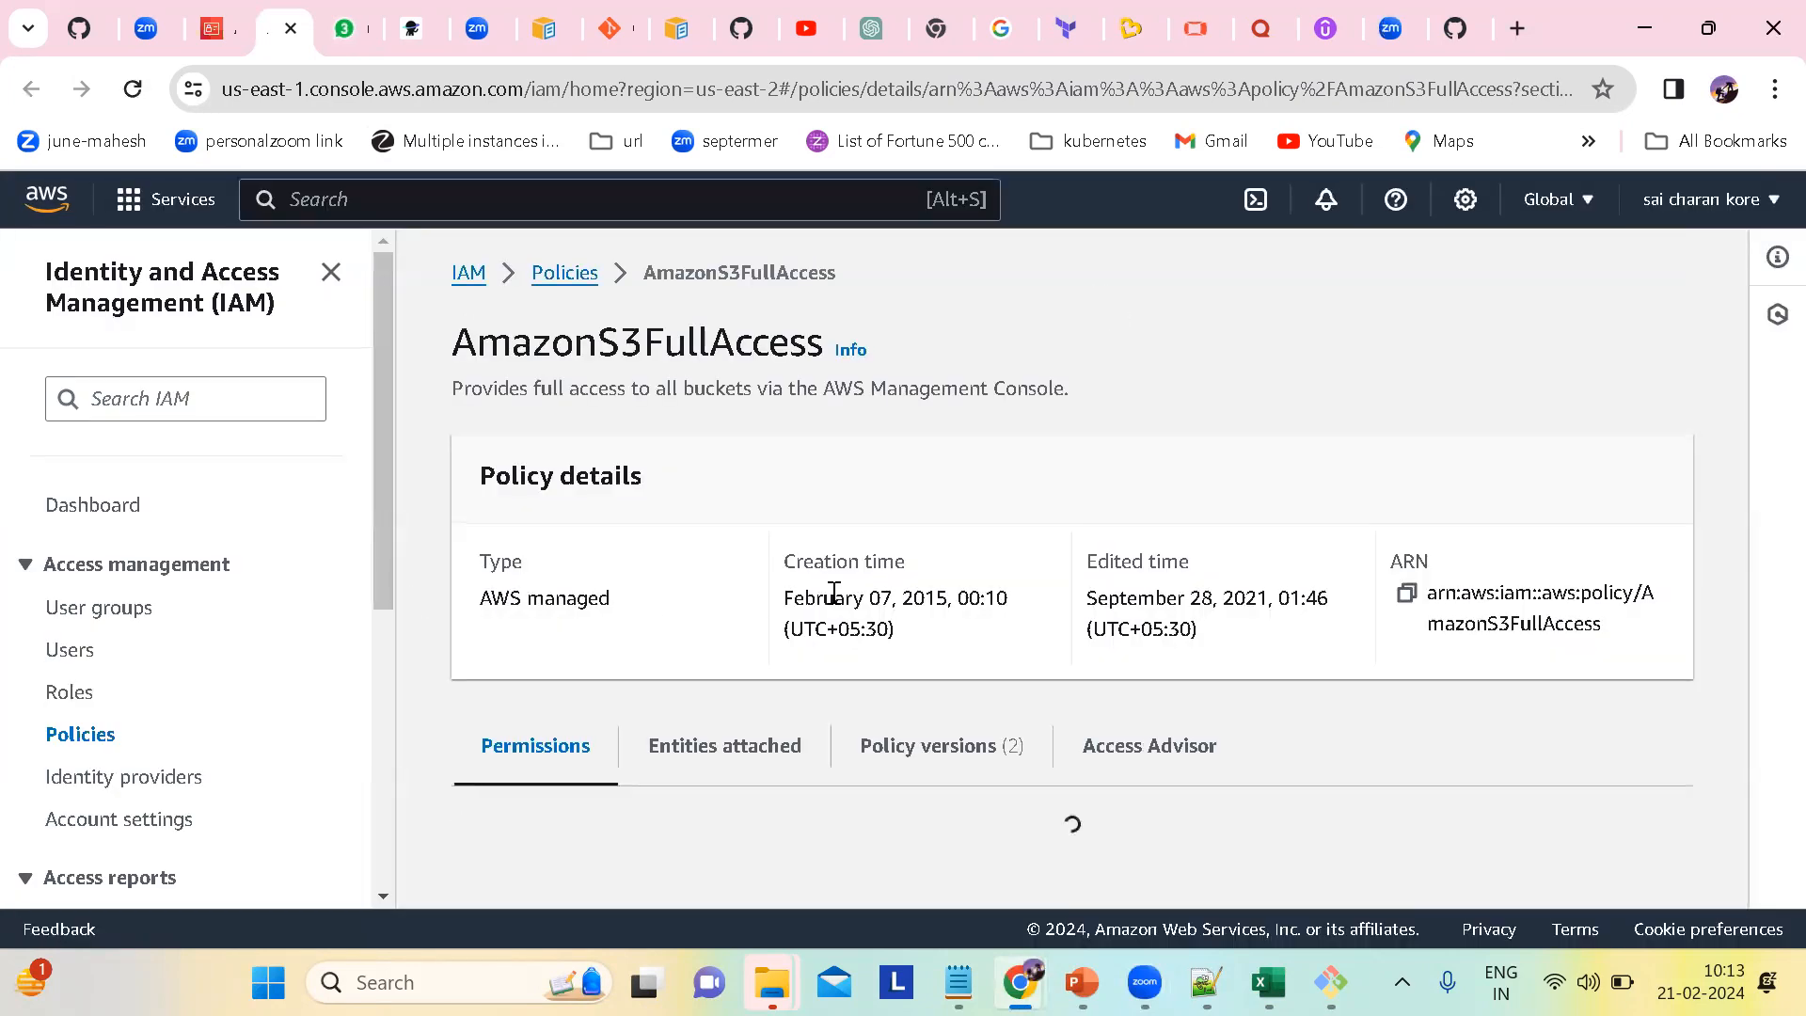
scroll(1139, 762, "down", 4)
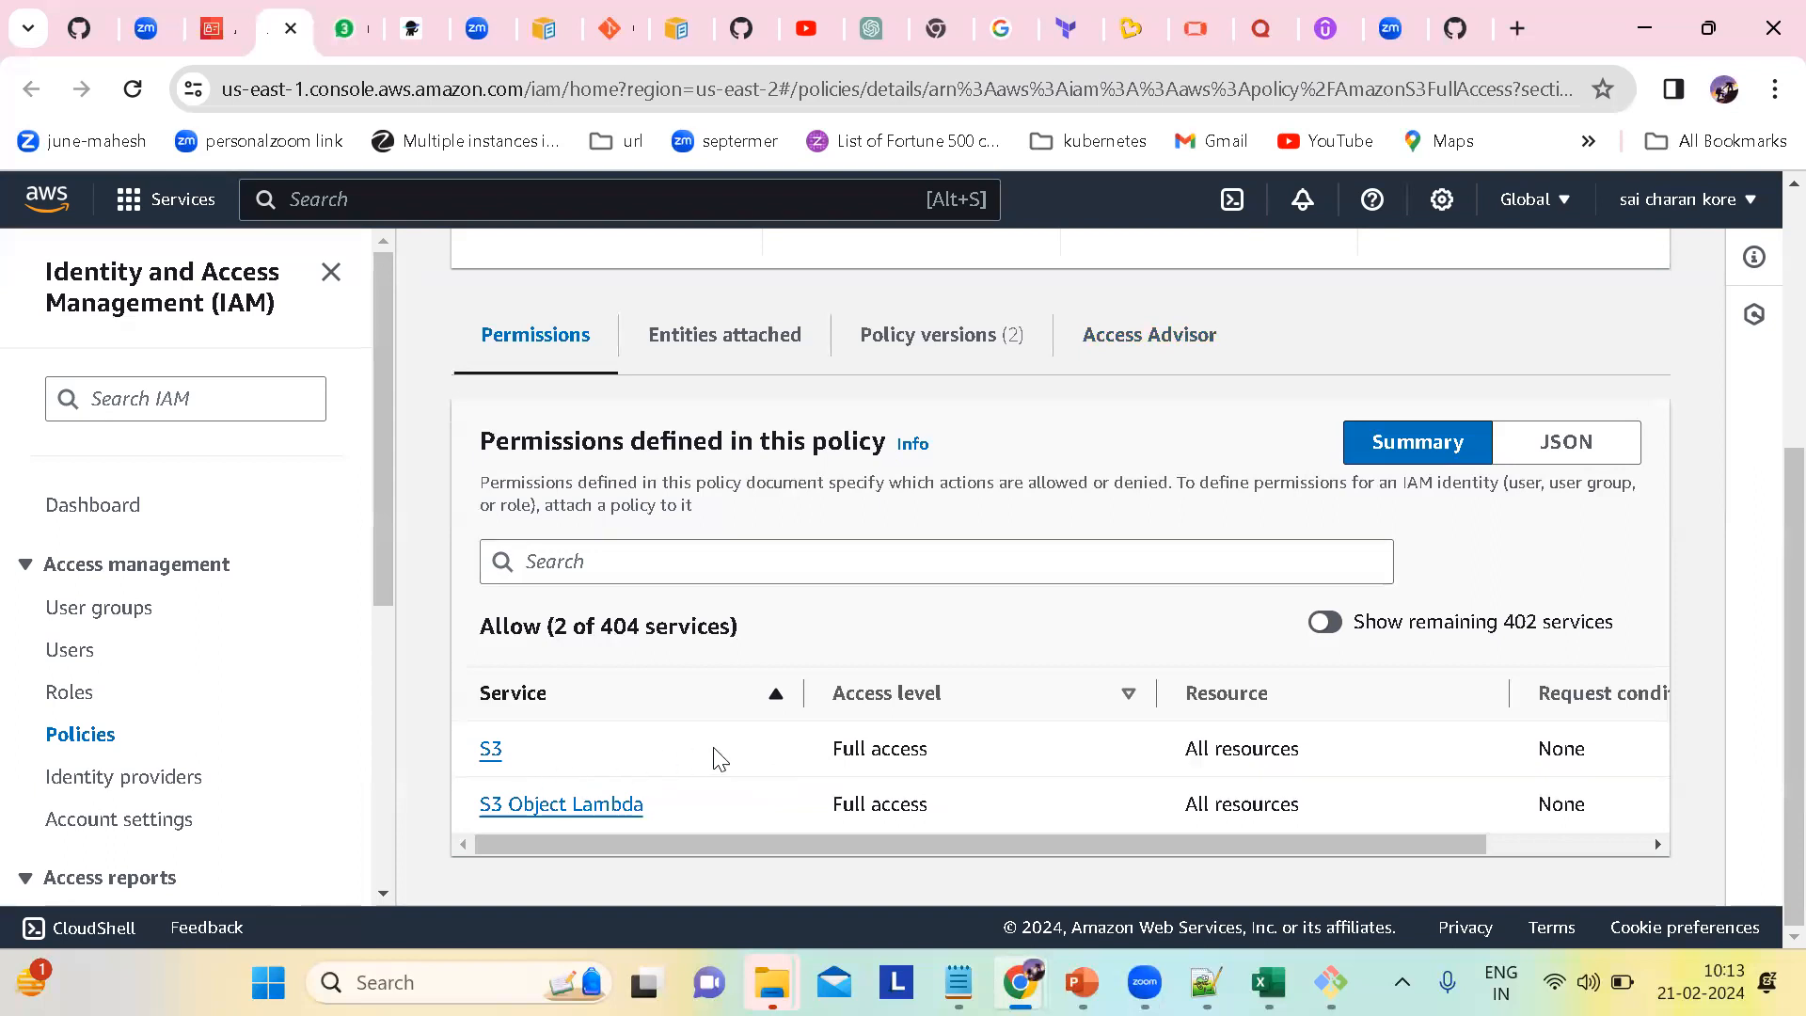
scroll(1020, 665, "up", 3)
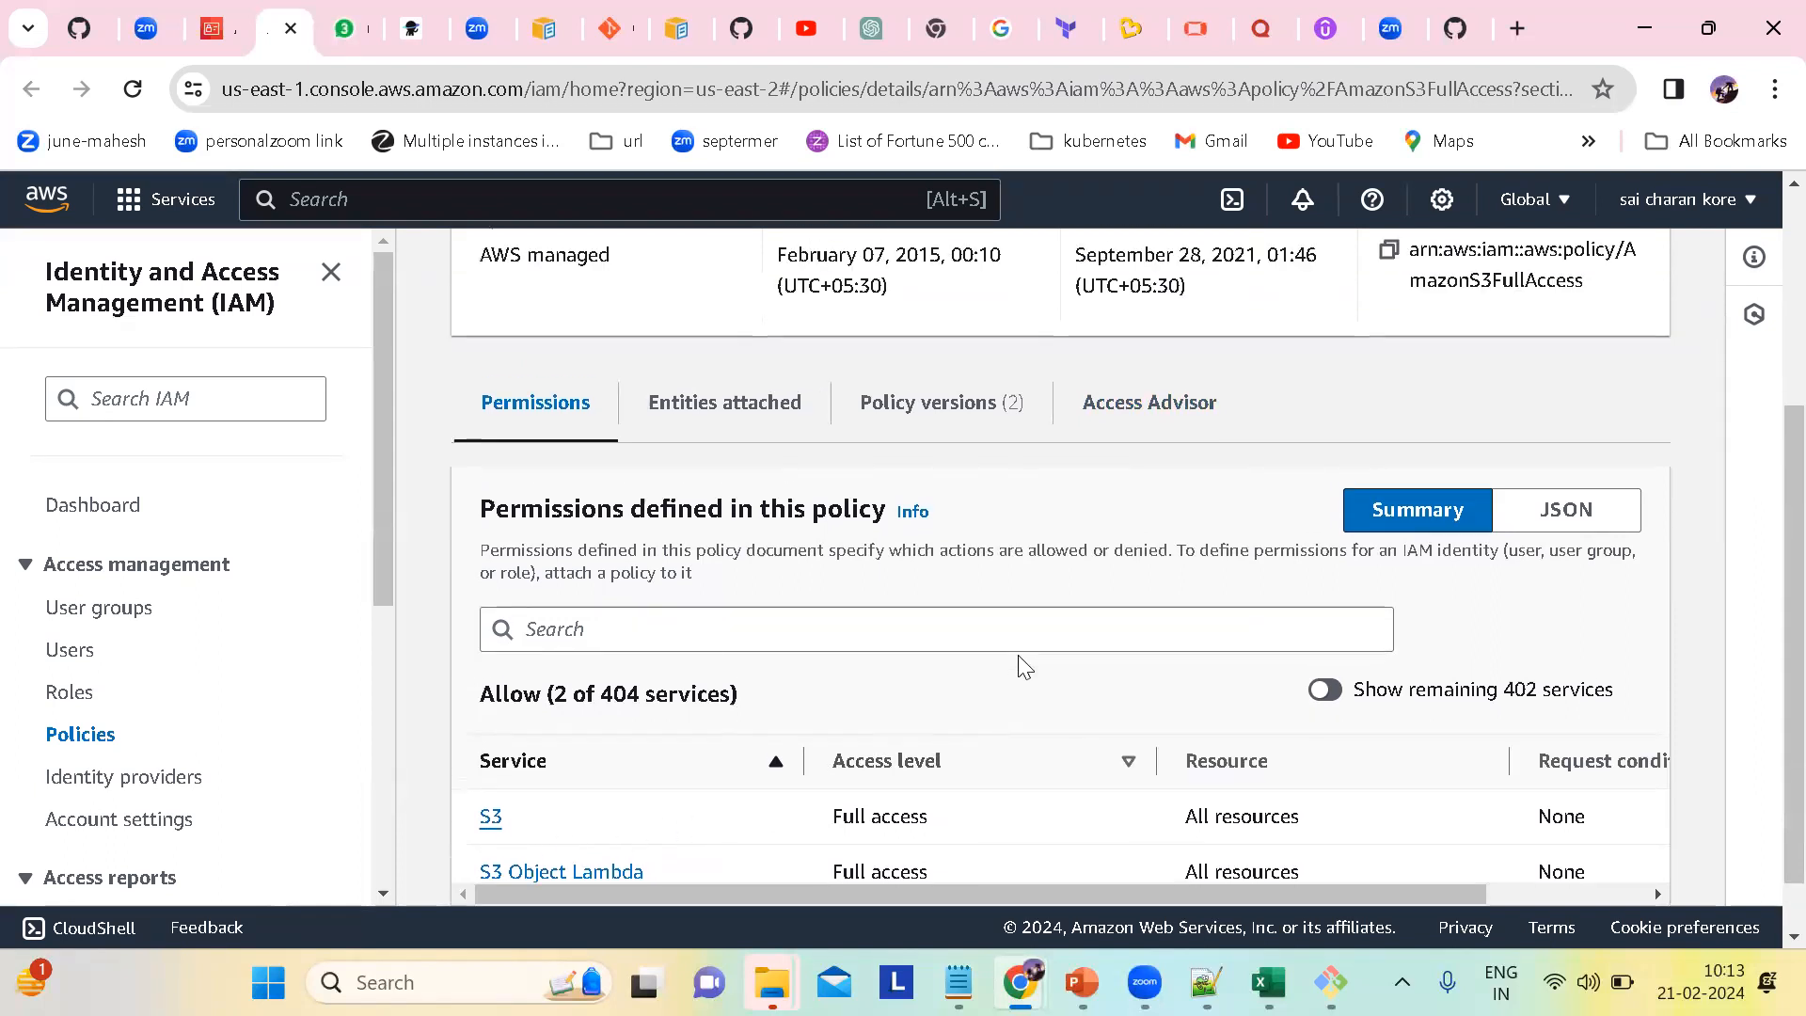
scroll(1018, 655, "down", 2)
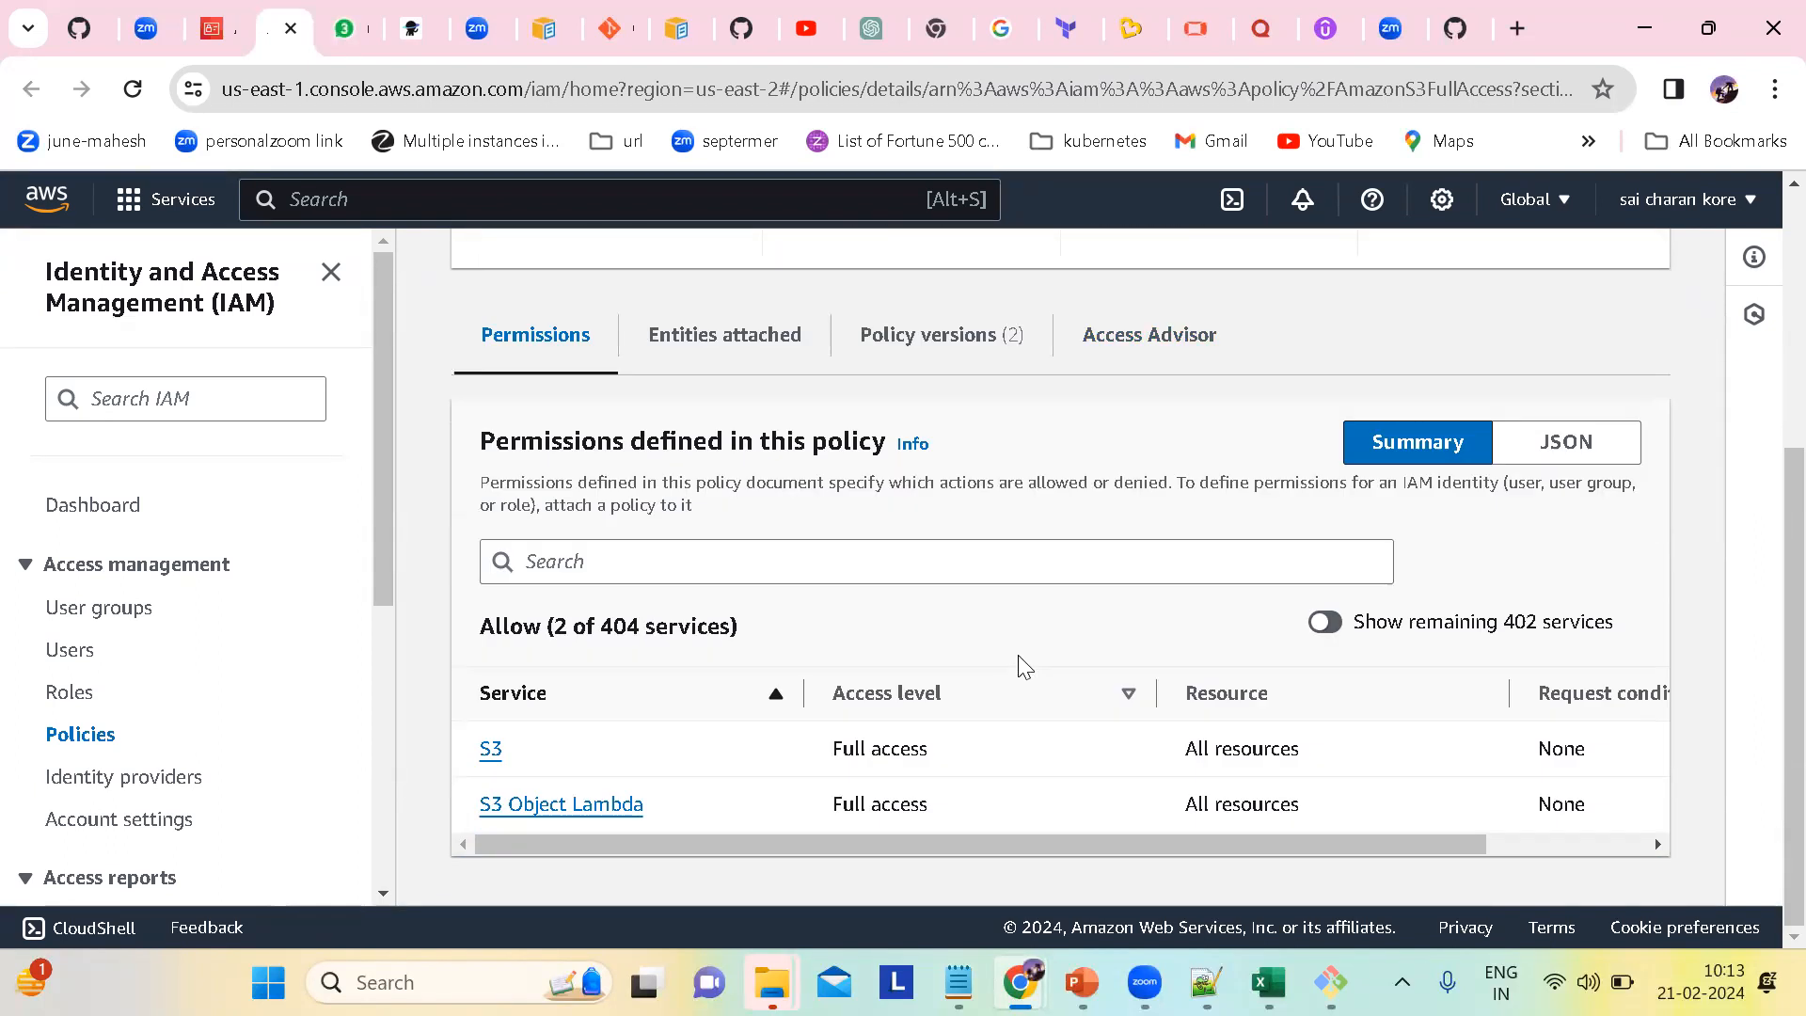
Step: Return to the IAM roles list, reopen feb-ec2-role, and examine its permissions policies and permissions boundary
left_click(66, 695)
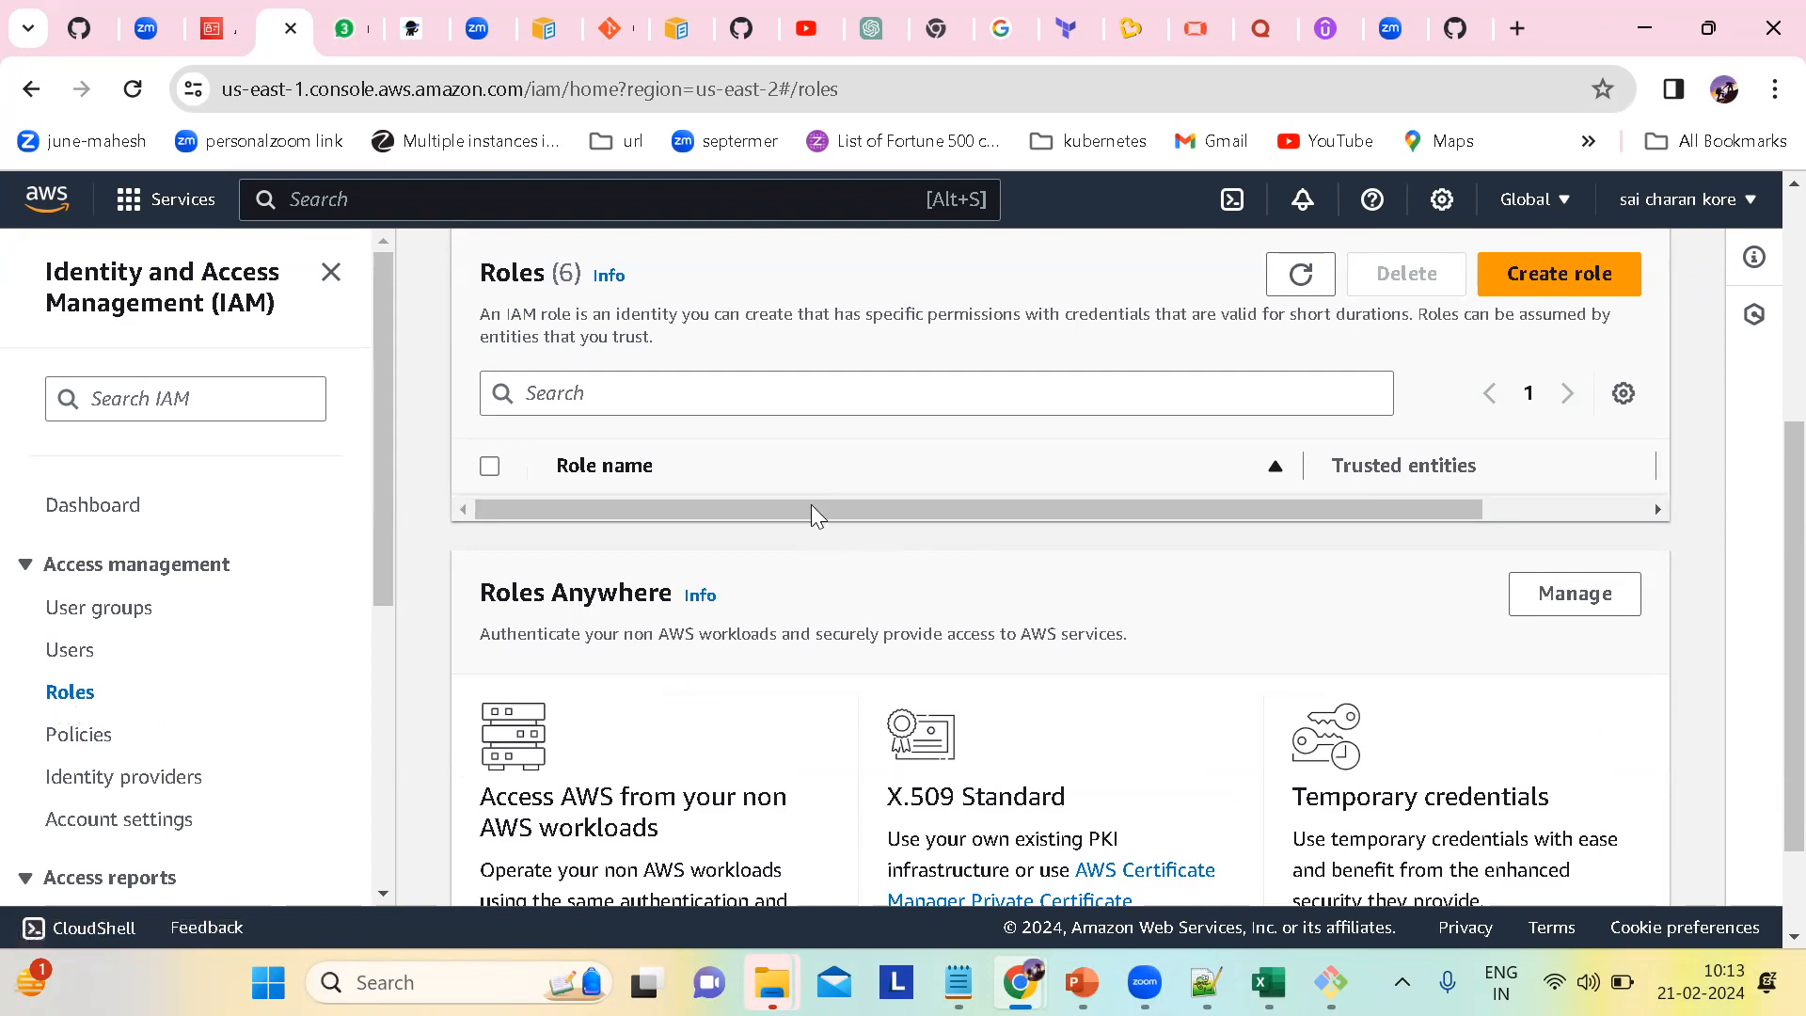
scroll(797, 470, "down", 1)
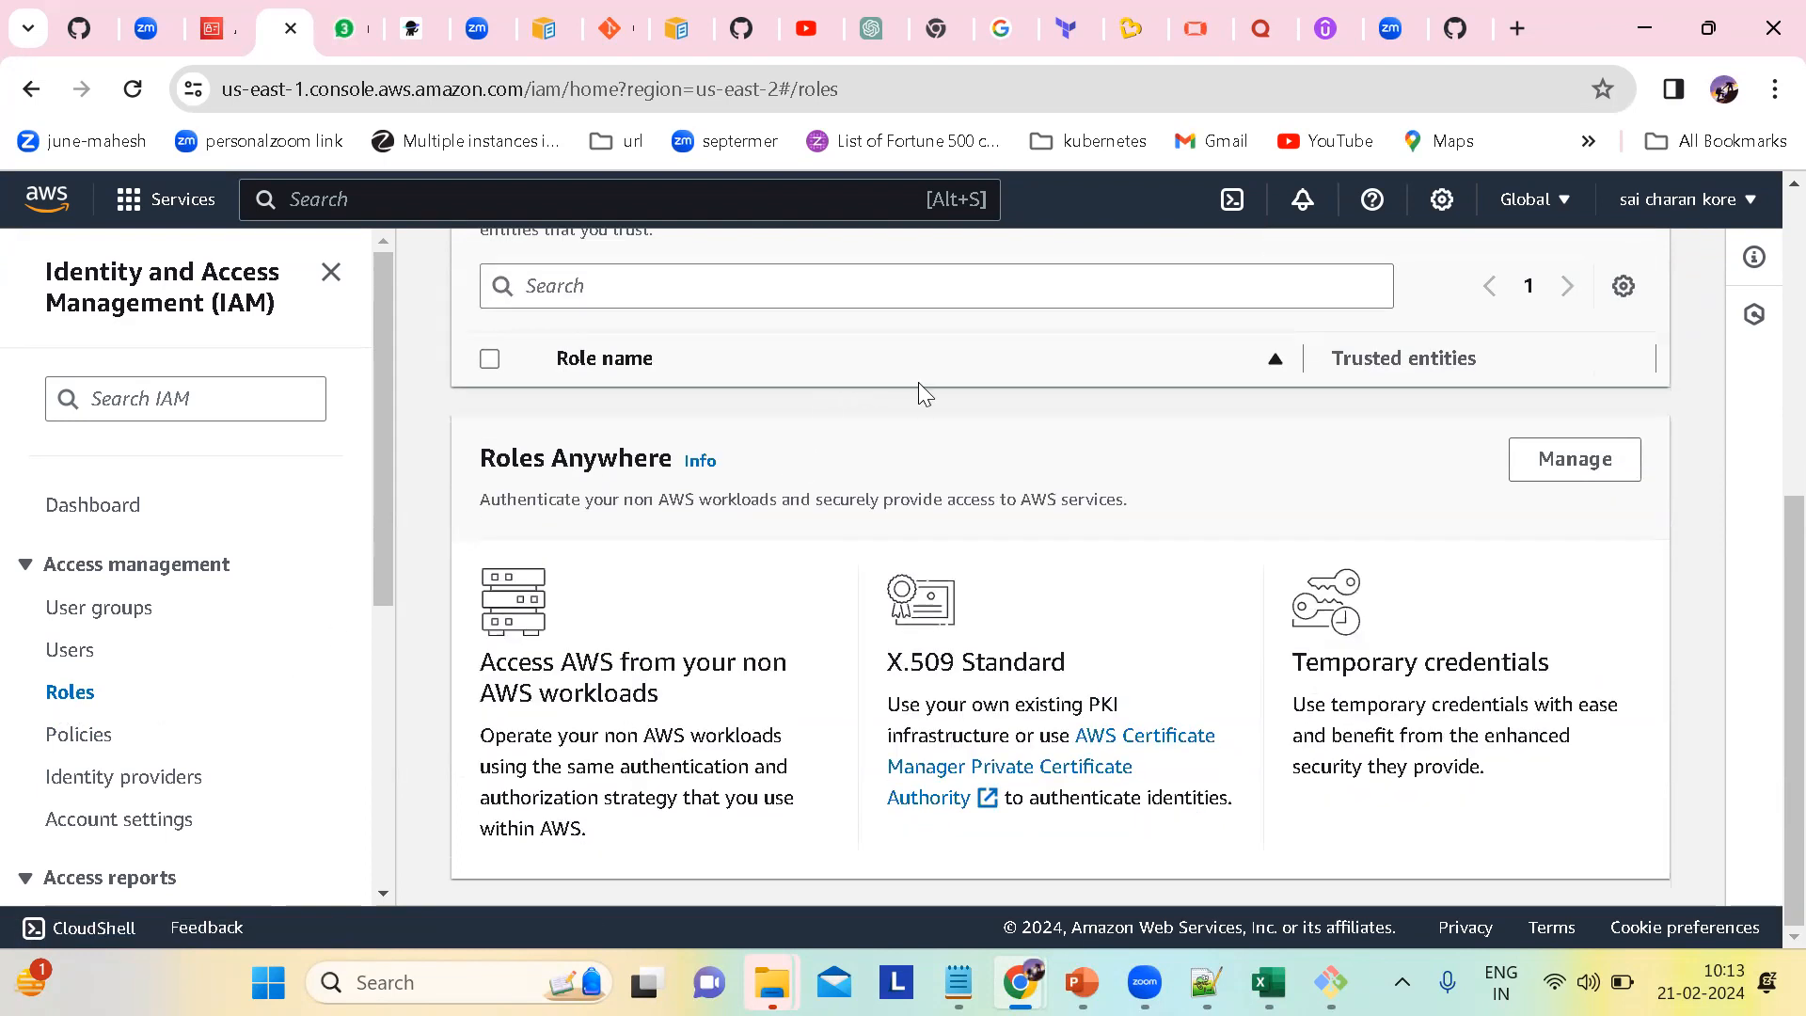
scroll(369, 508, "up", 3)
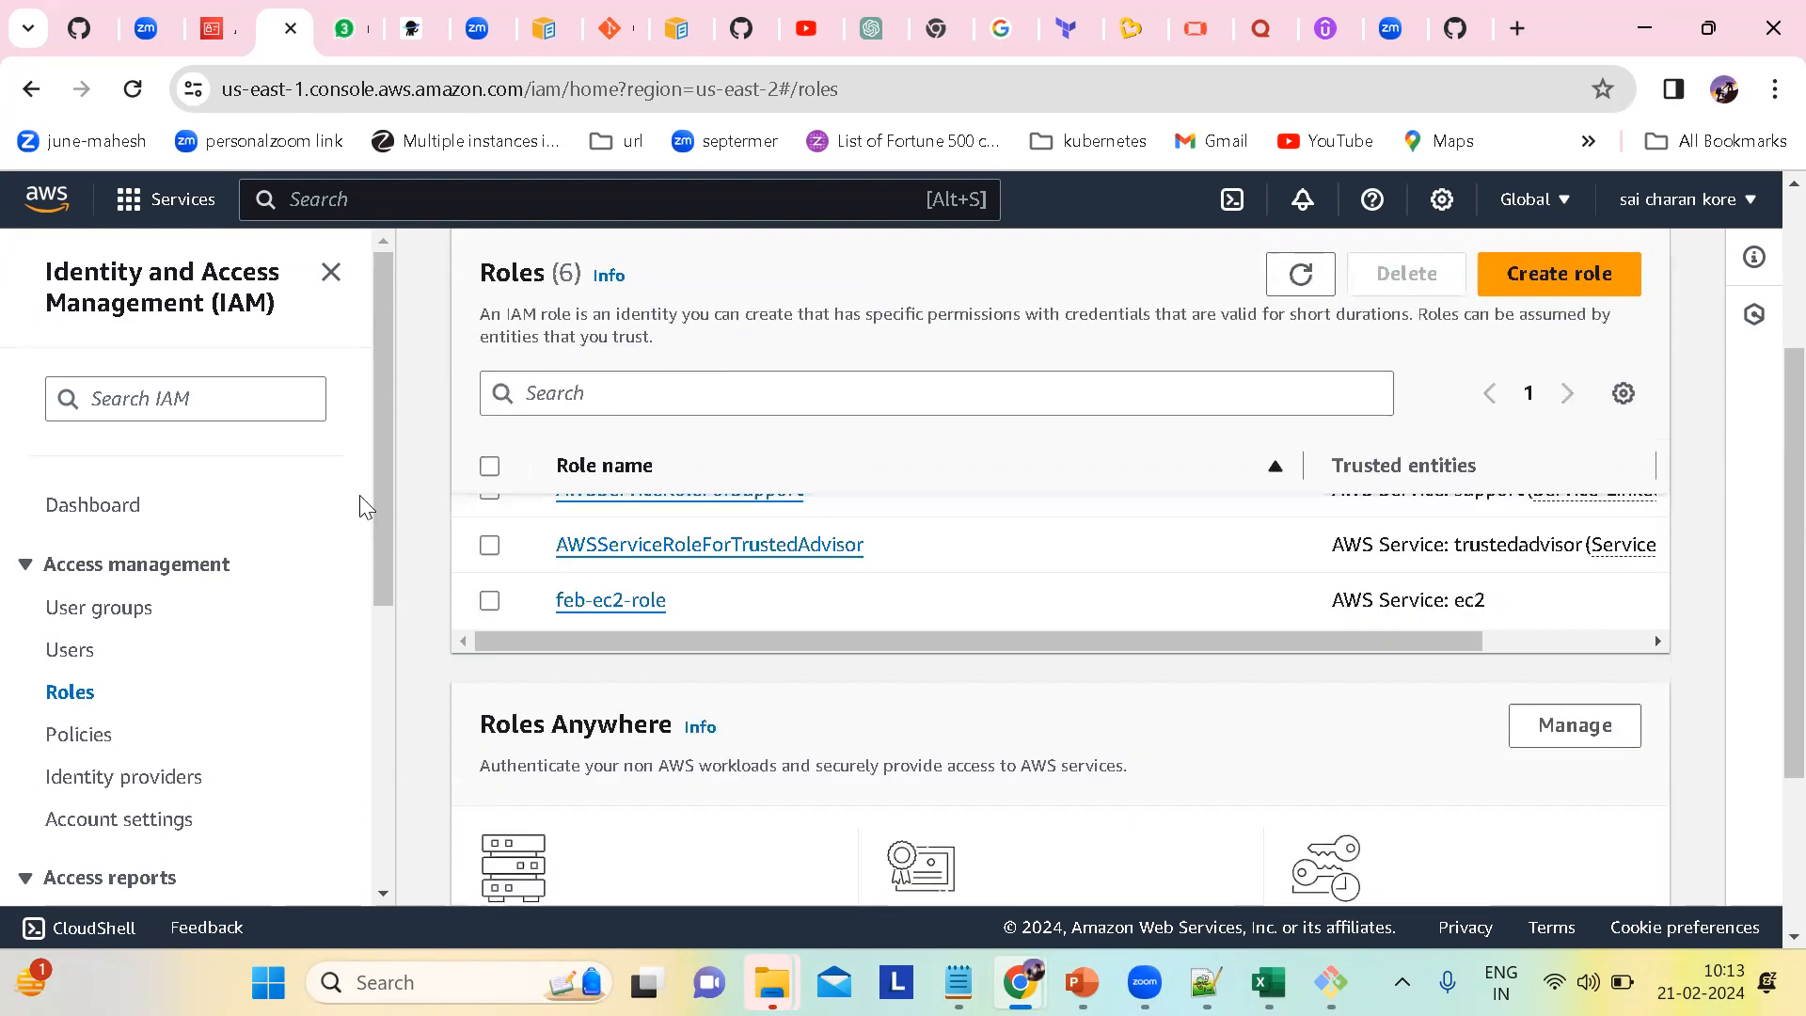
scroll(671, 605, "down", 3)
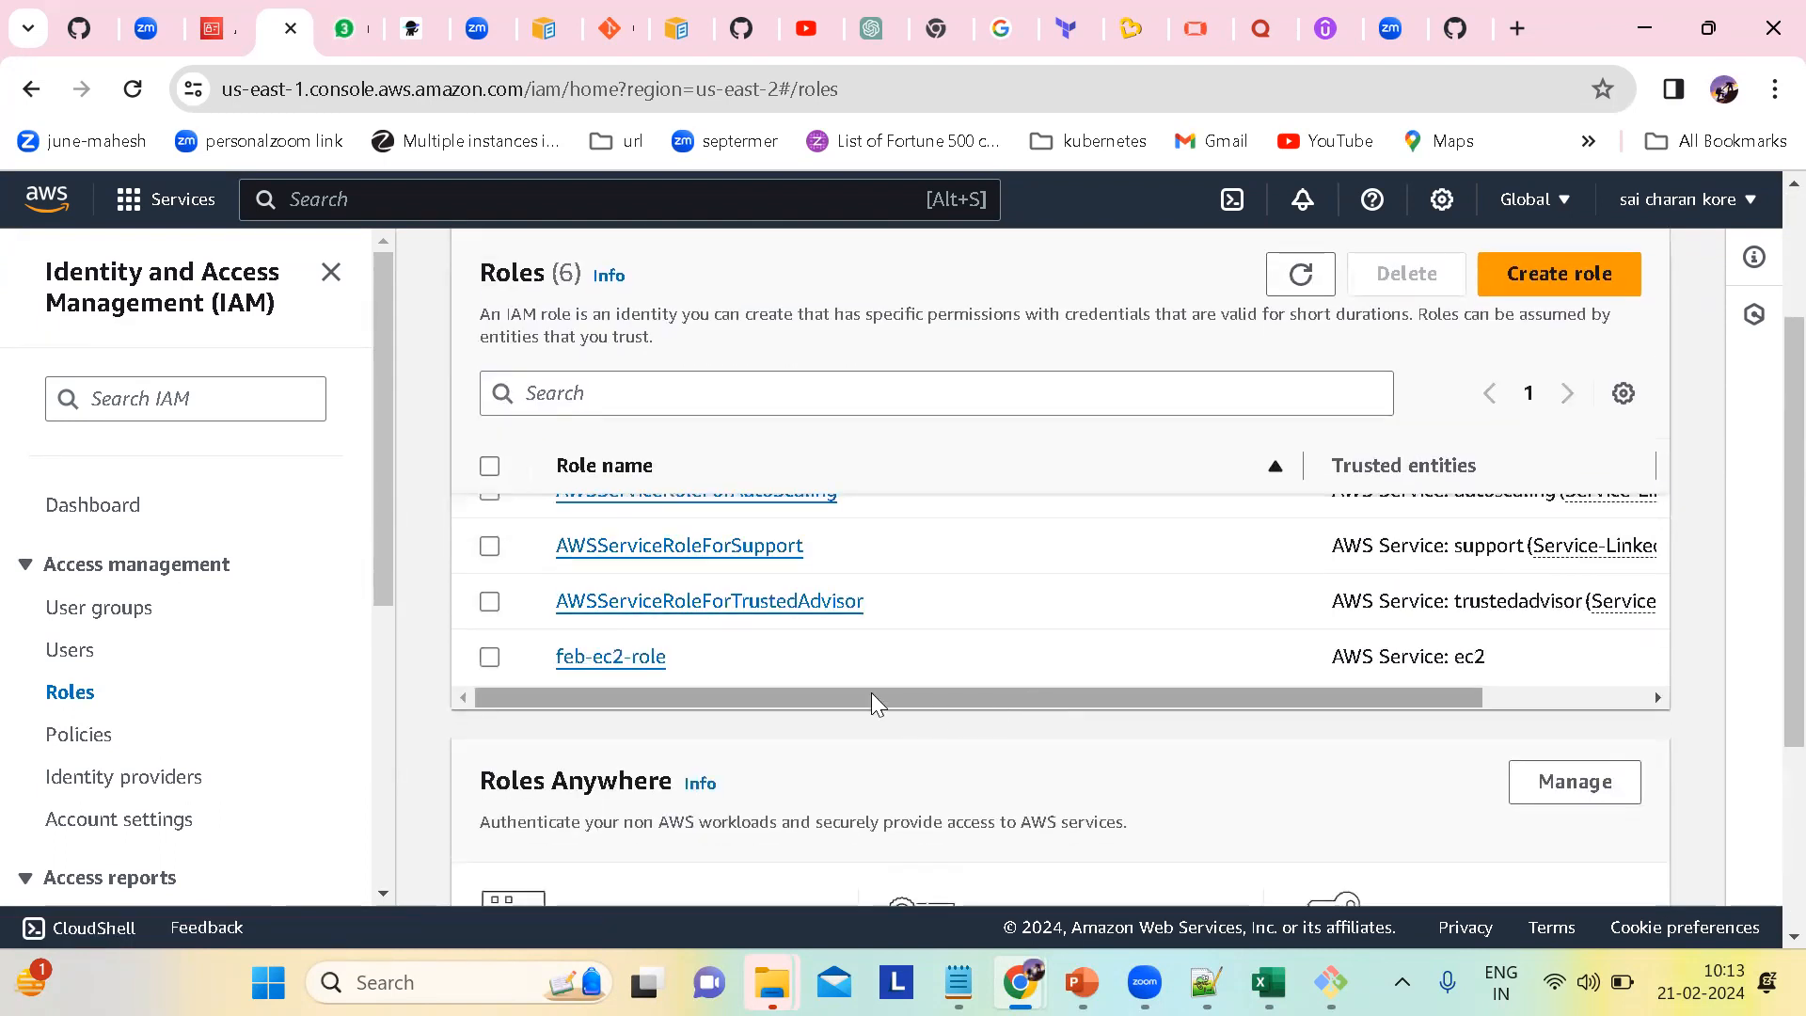
left_click(598, 664)
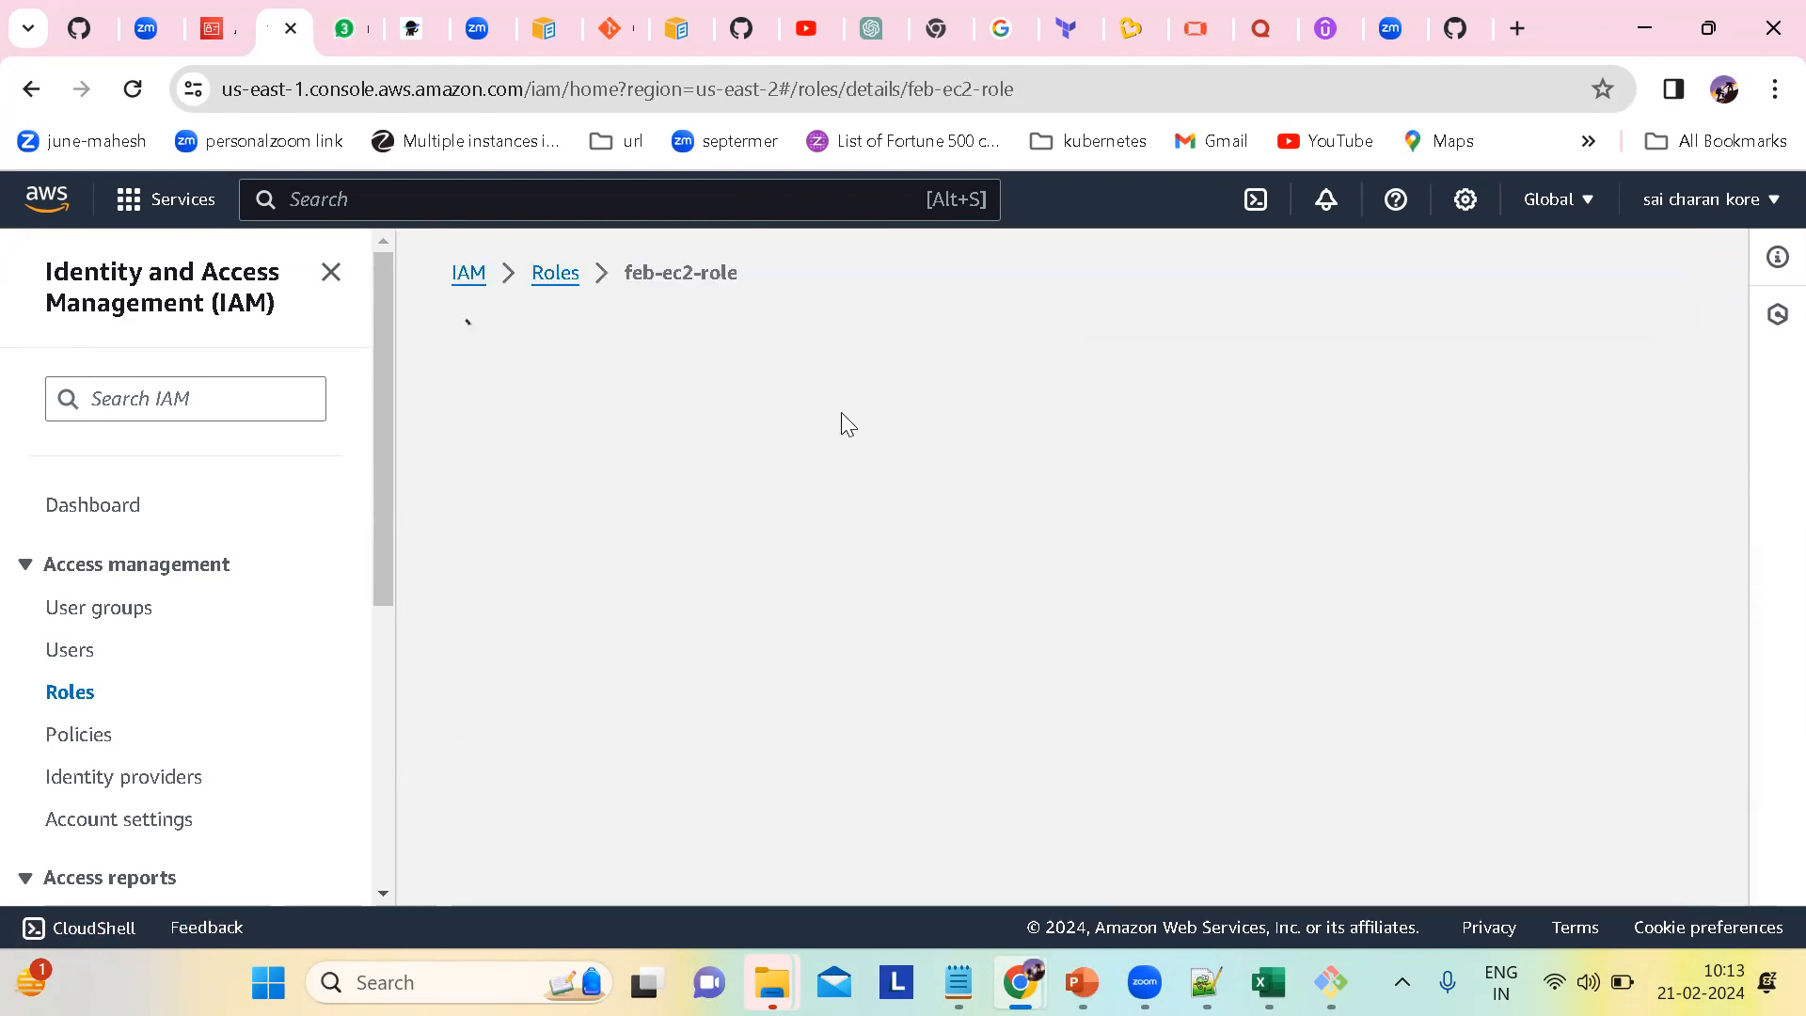
scroll(1096, 647, "down", 3)
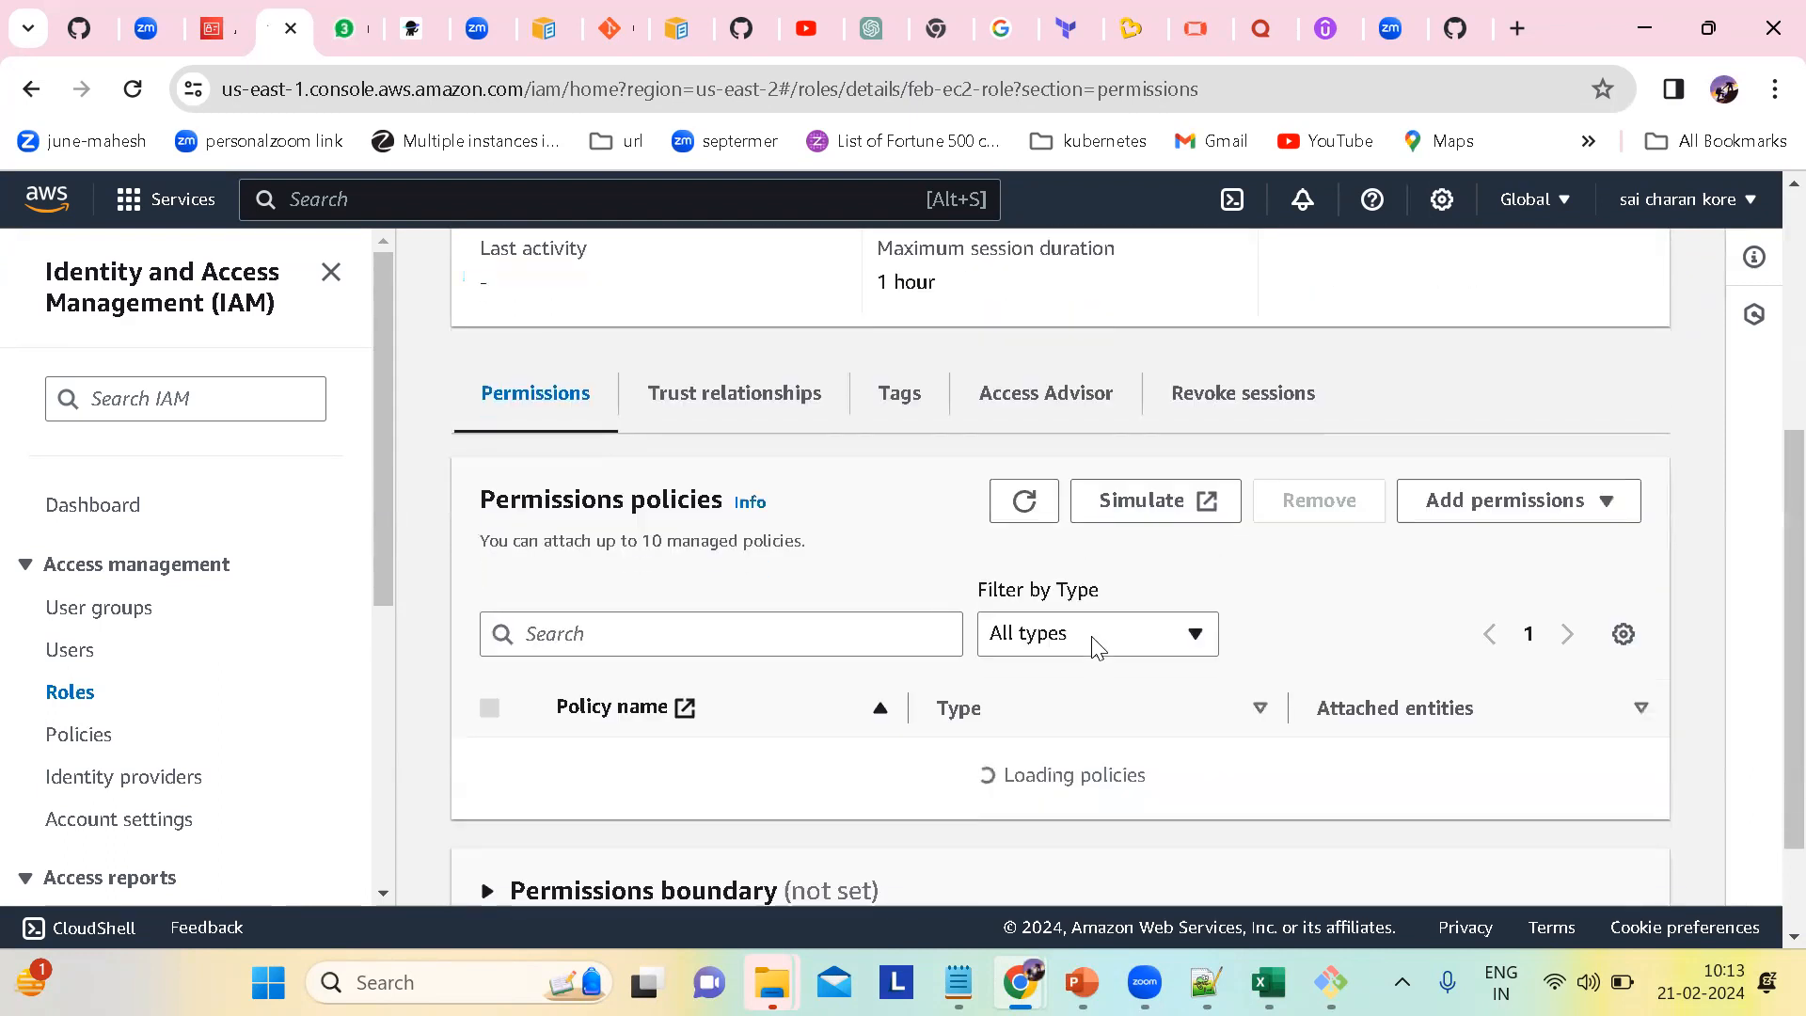
scroll(1096, 647, "down", 1)
scroll(951, 730, "down", 2)
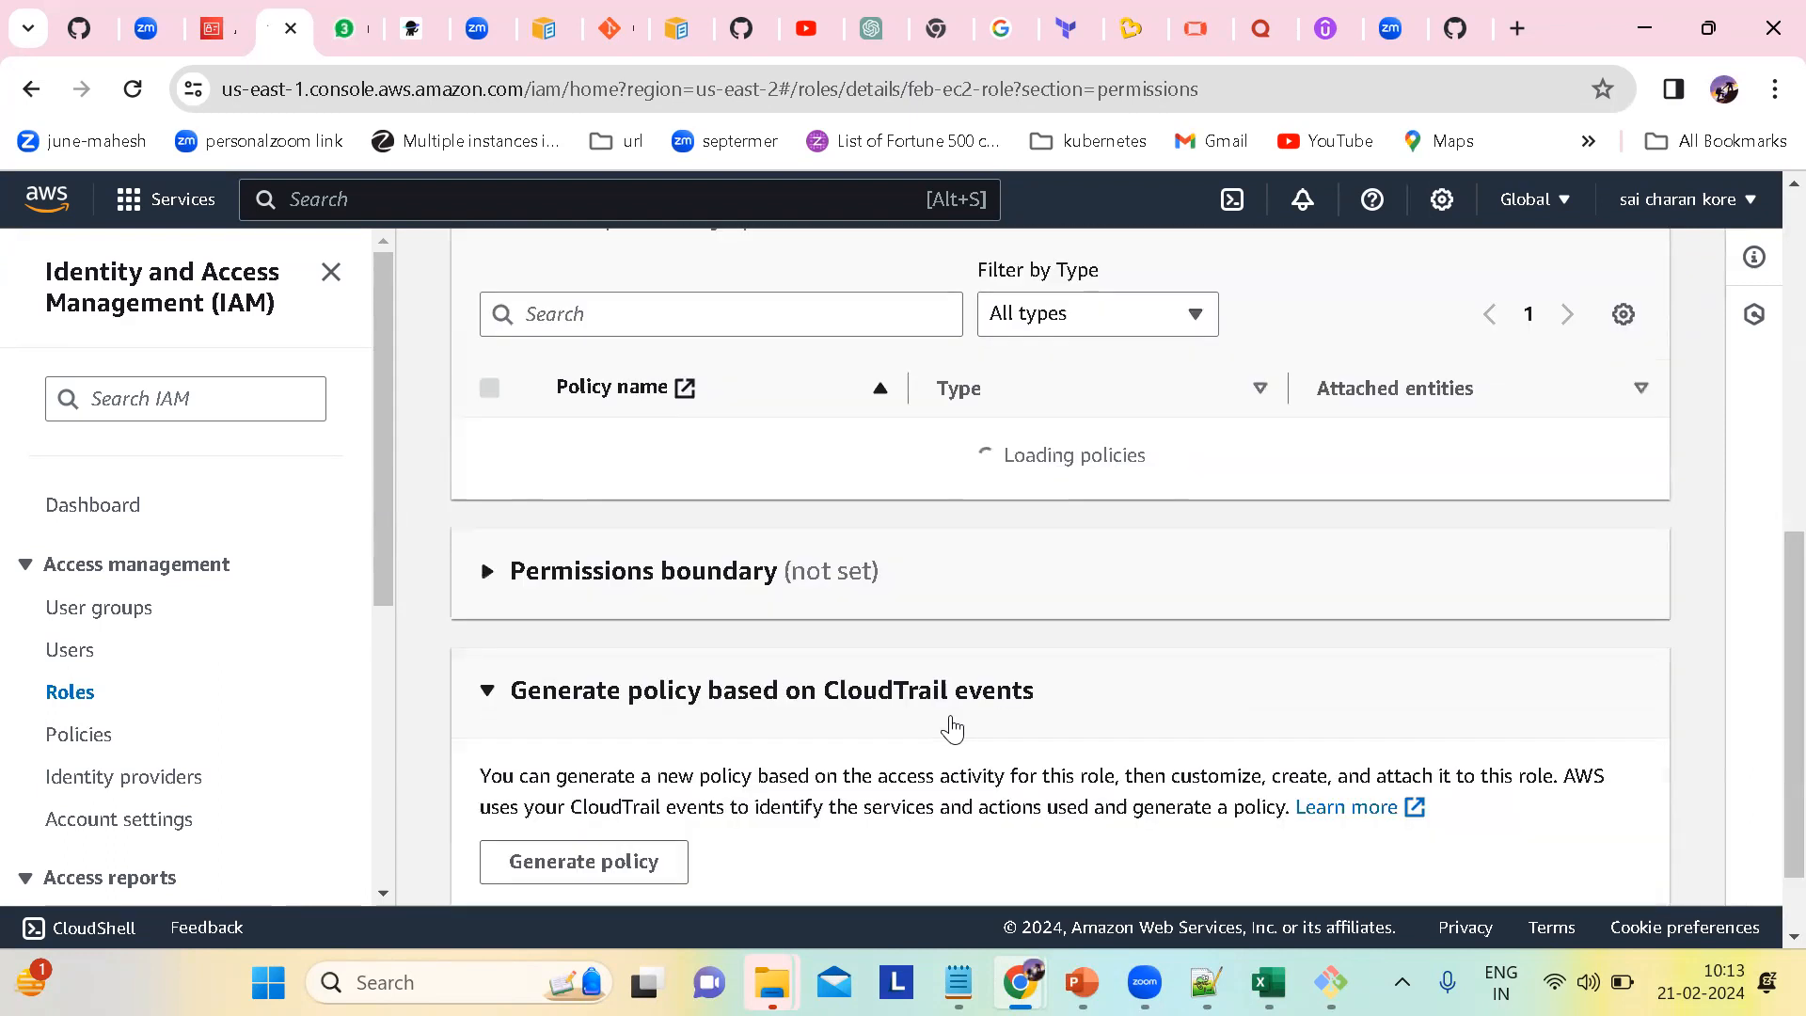
left_click(482, 564)
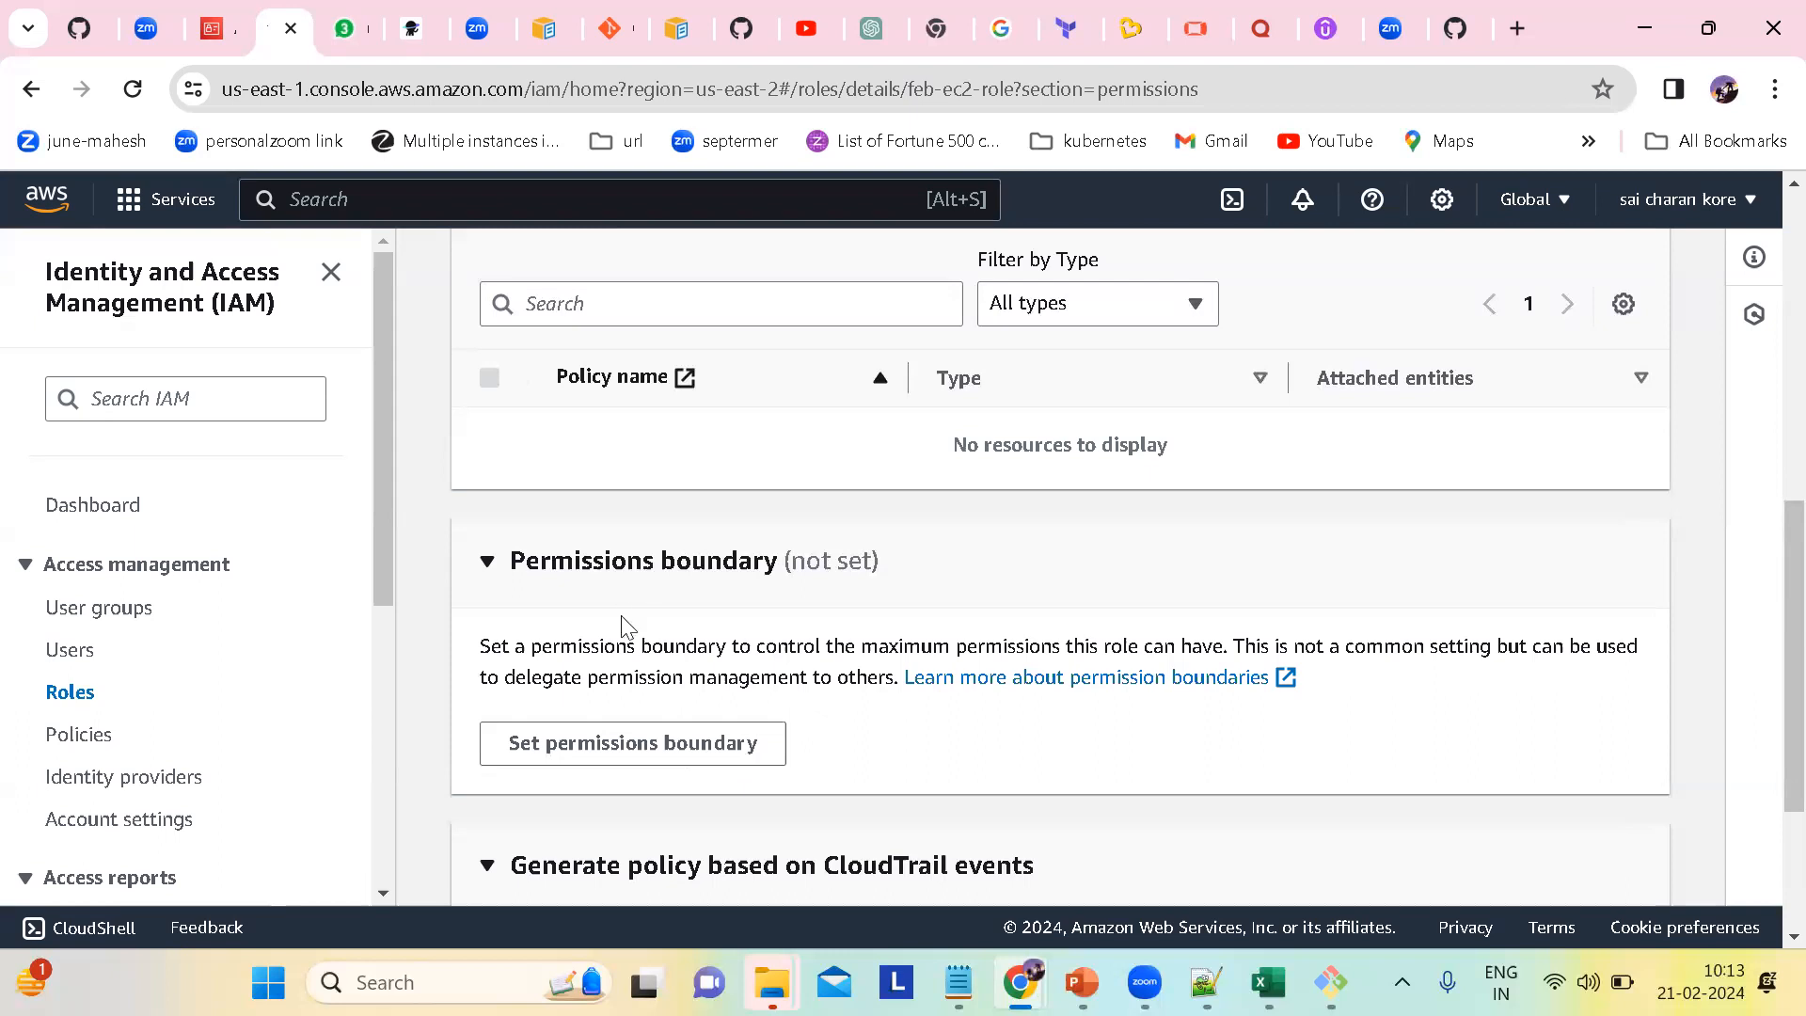
Step: Attach the AmazonS3FullAccess managed policy to feb-ec2-role, finding it with the search term s3, and check the role's policy list
scroll(887, 585, "up", 3)
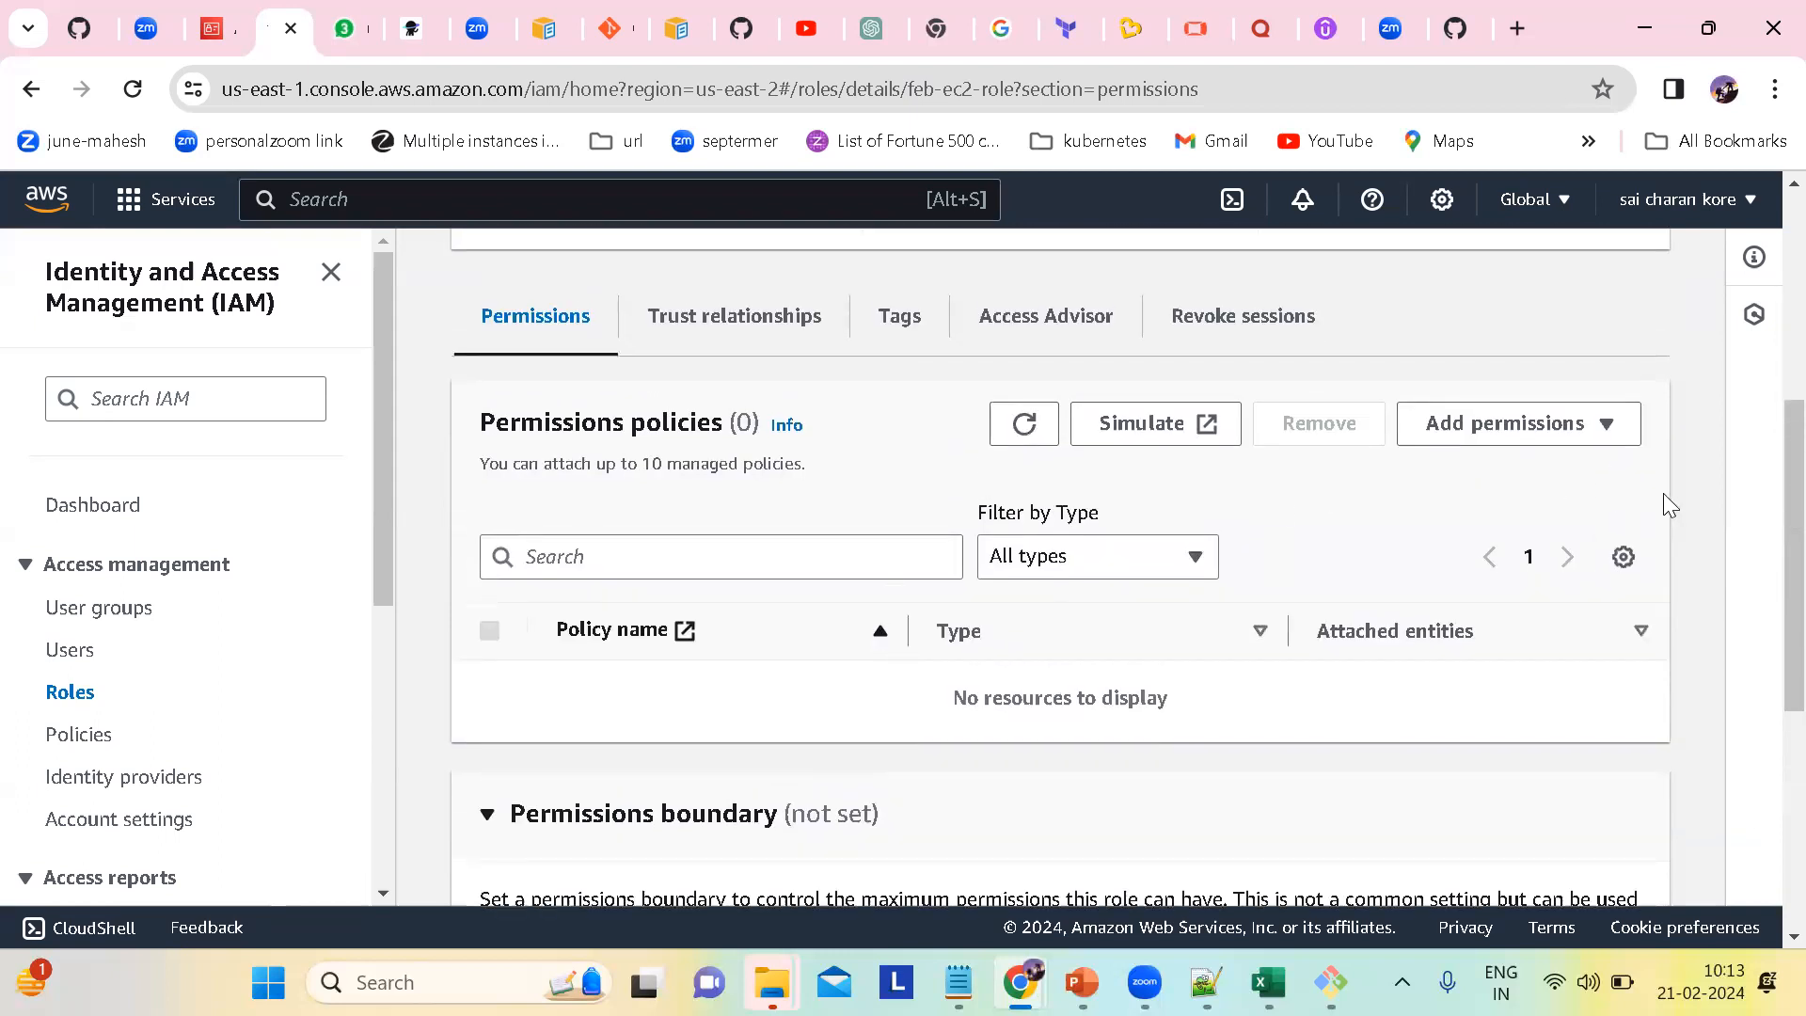
left_click(1485, 432)
left_click(1484, 473)
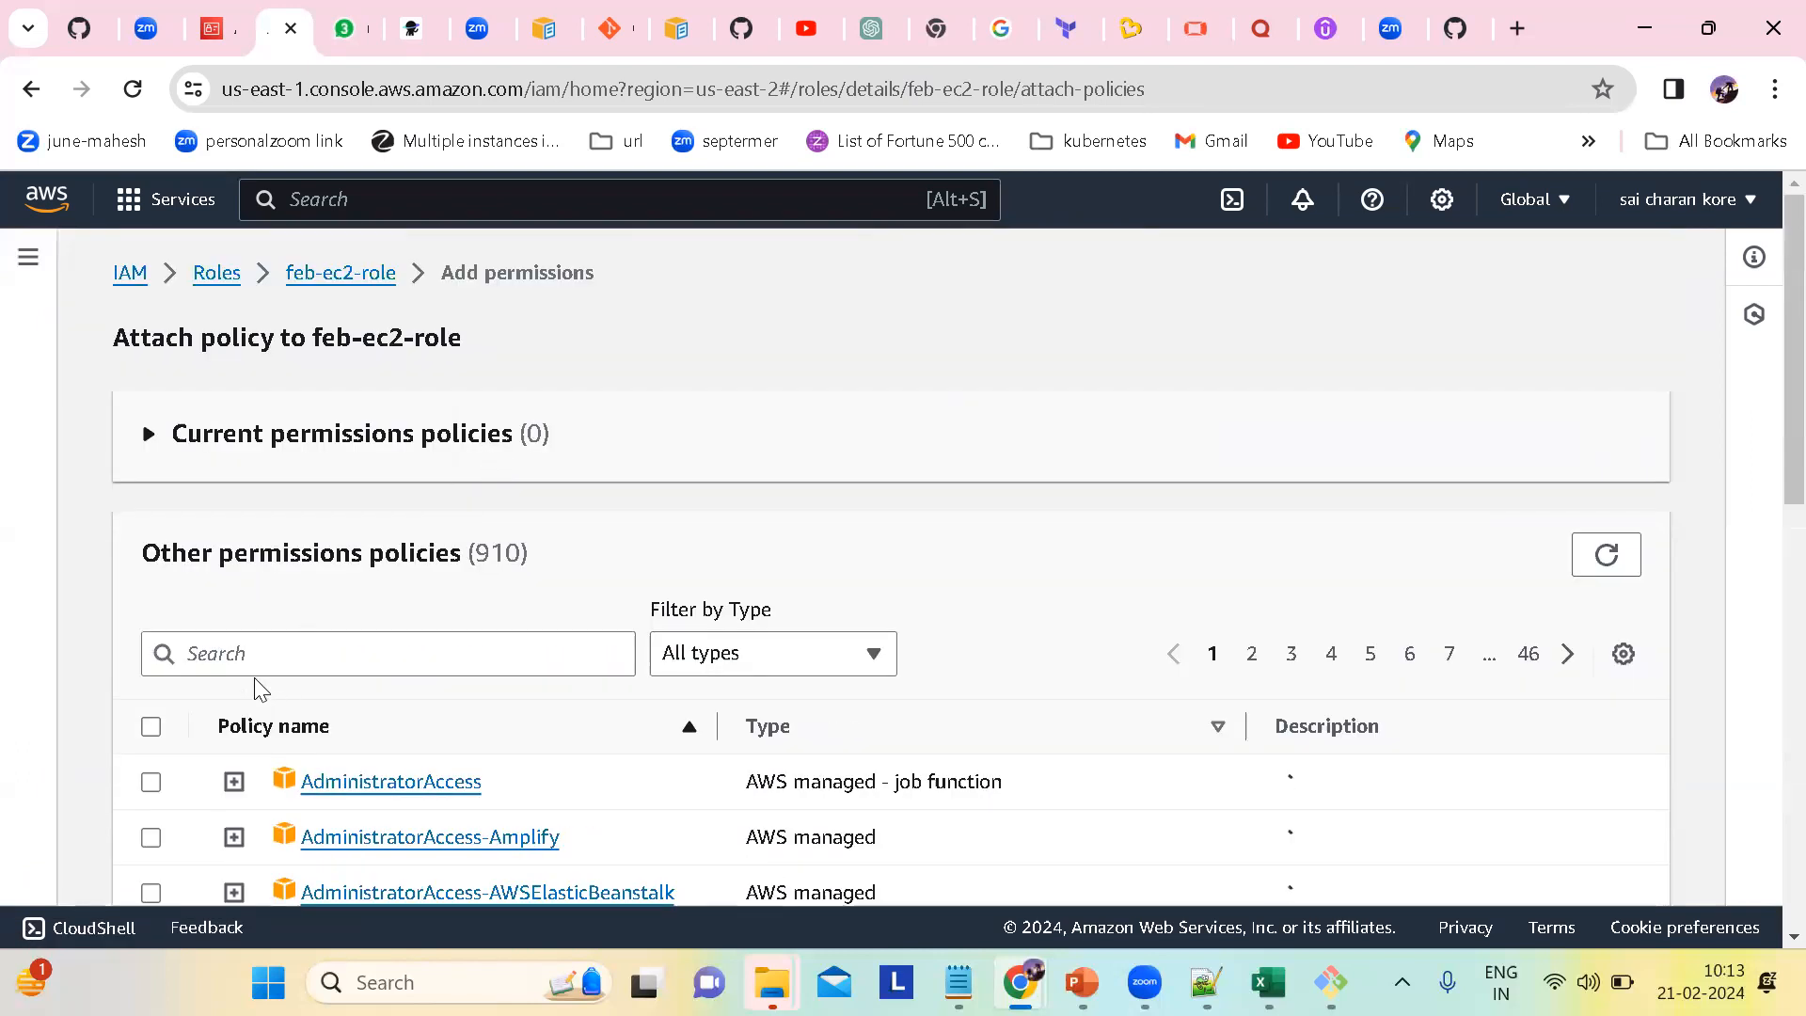
left_click(246, 651)
type("s3")
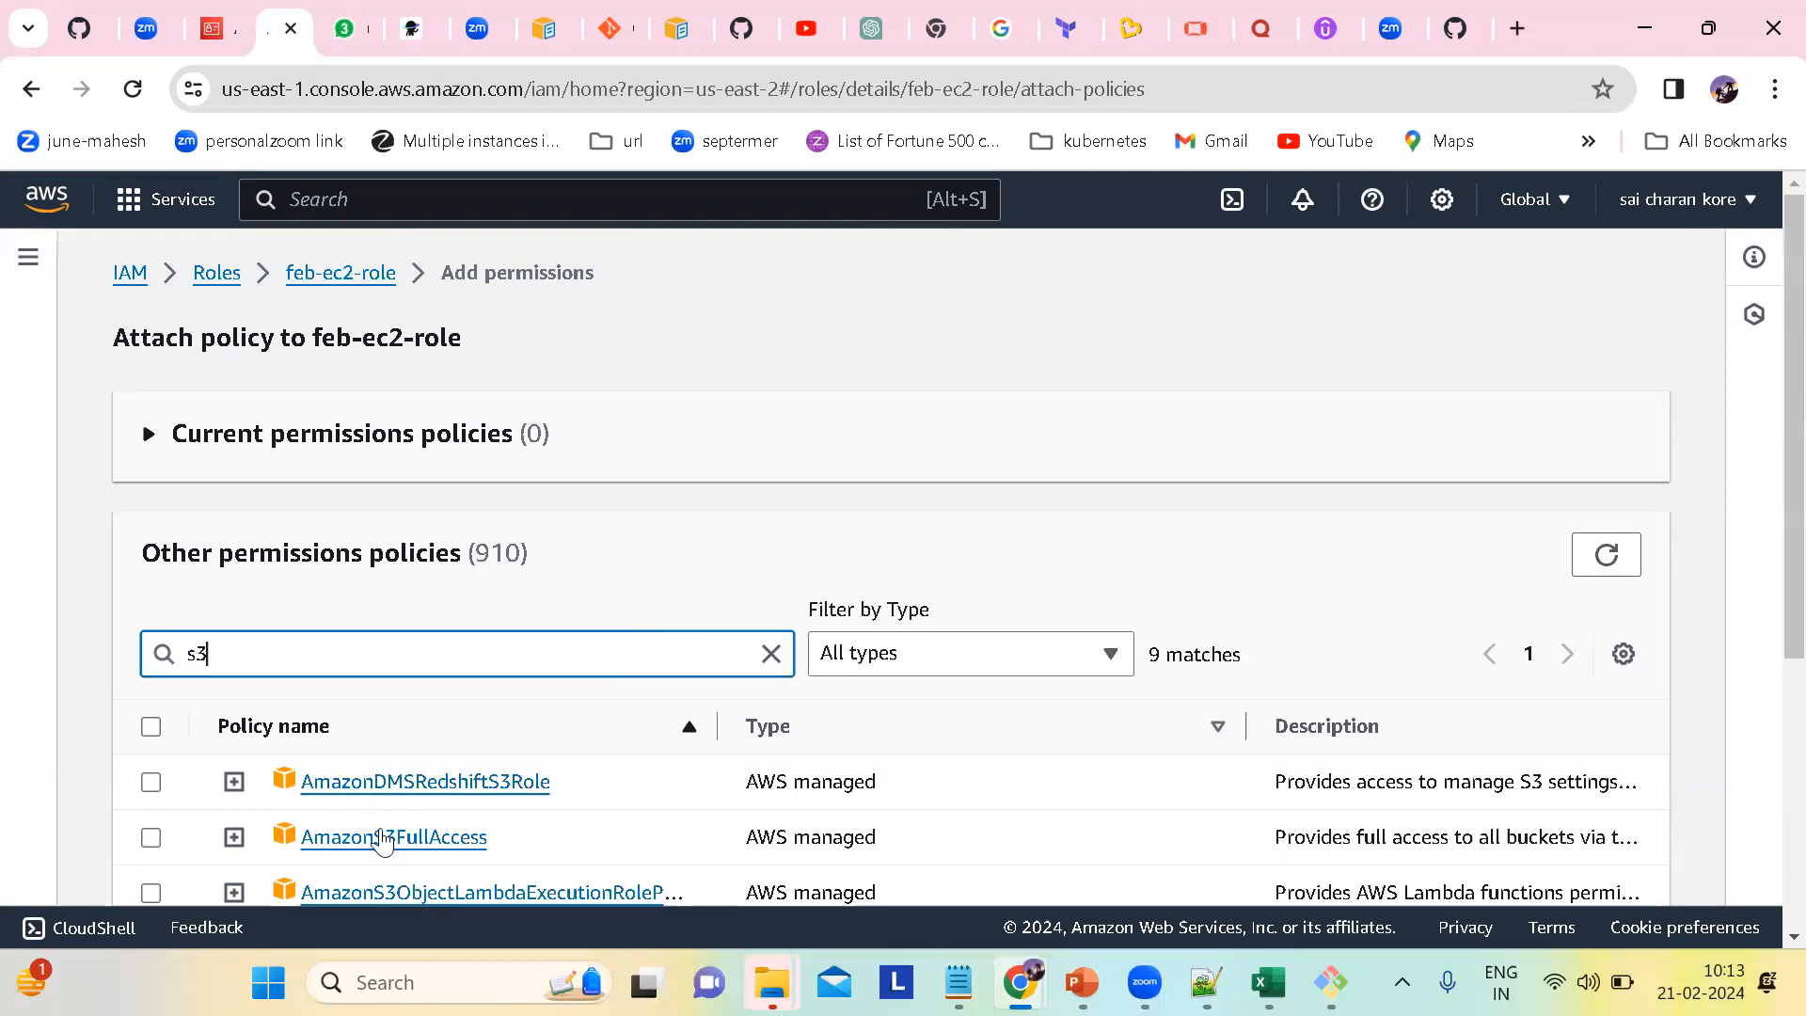
left_click(152, 838)
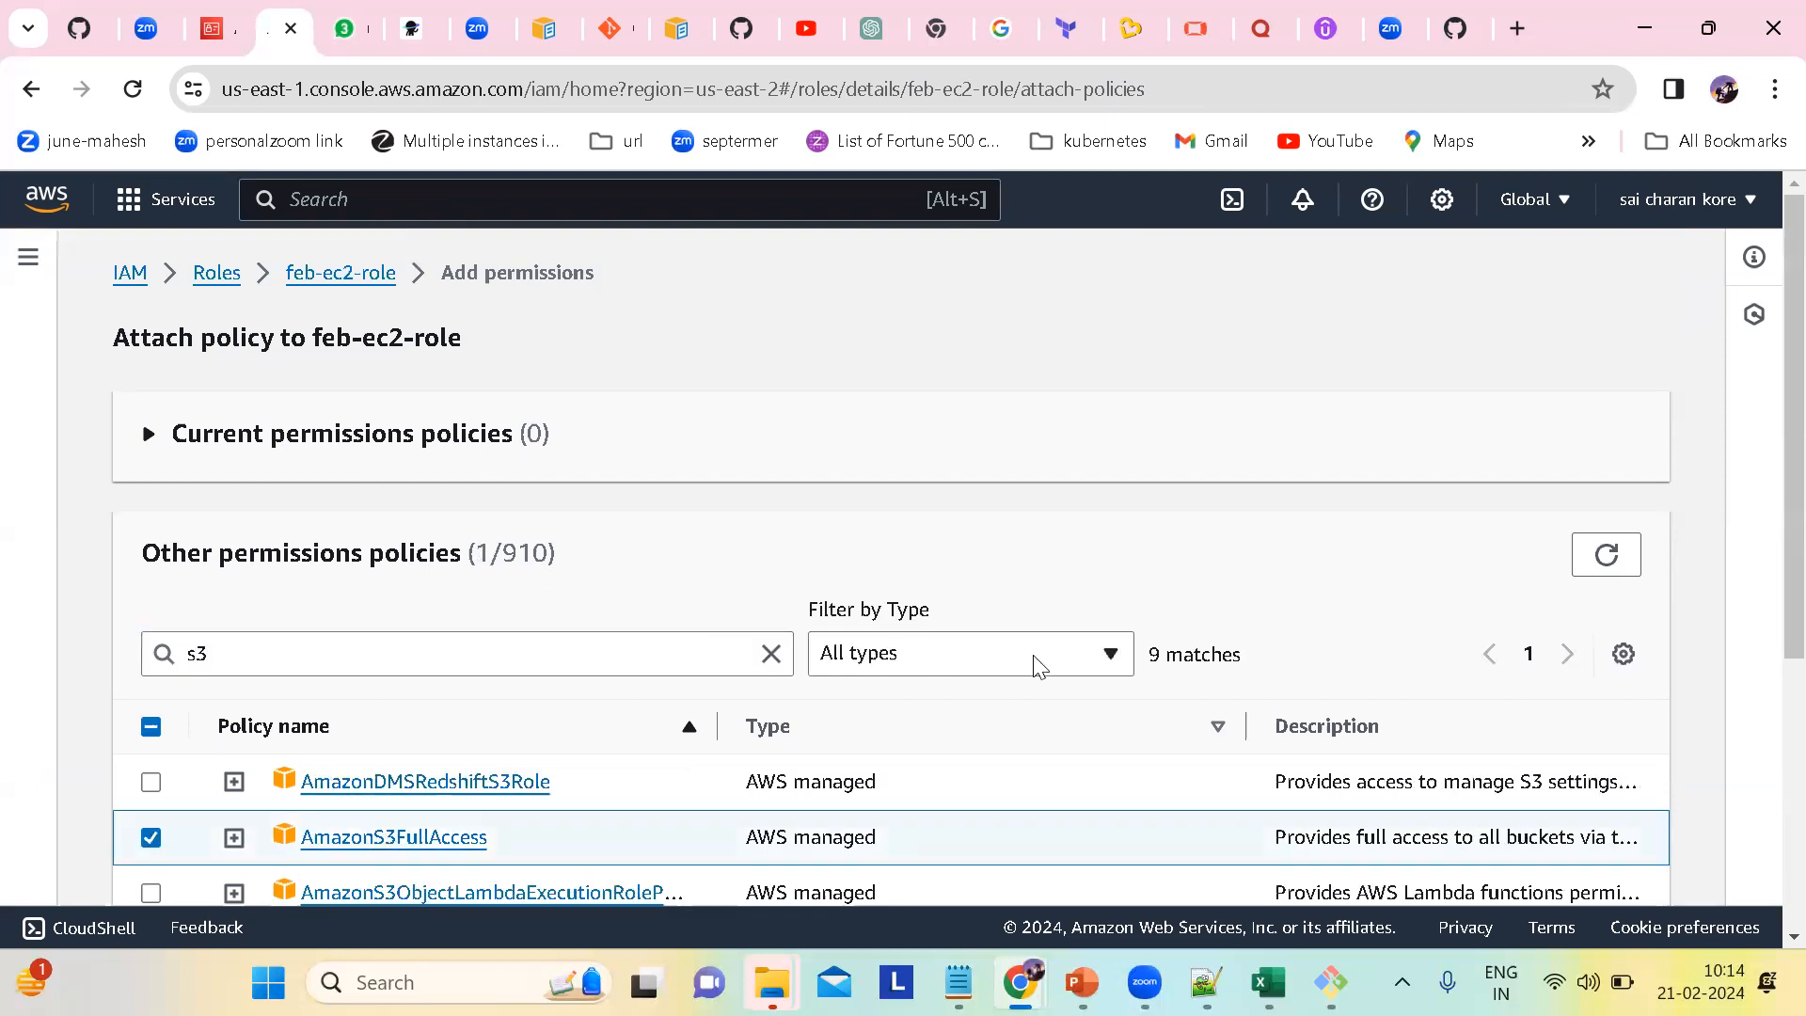
scroll(1039, 667, "down", 5)
left_click(1593, 871)
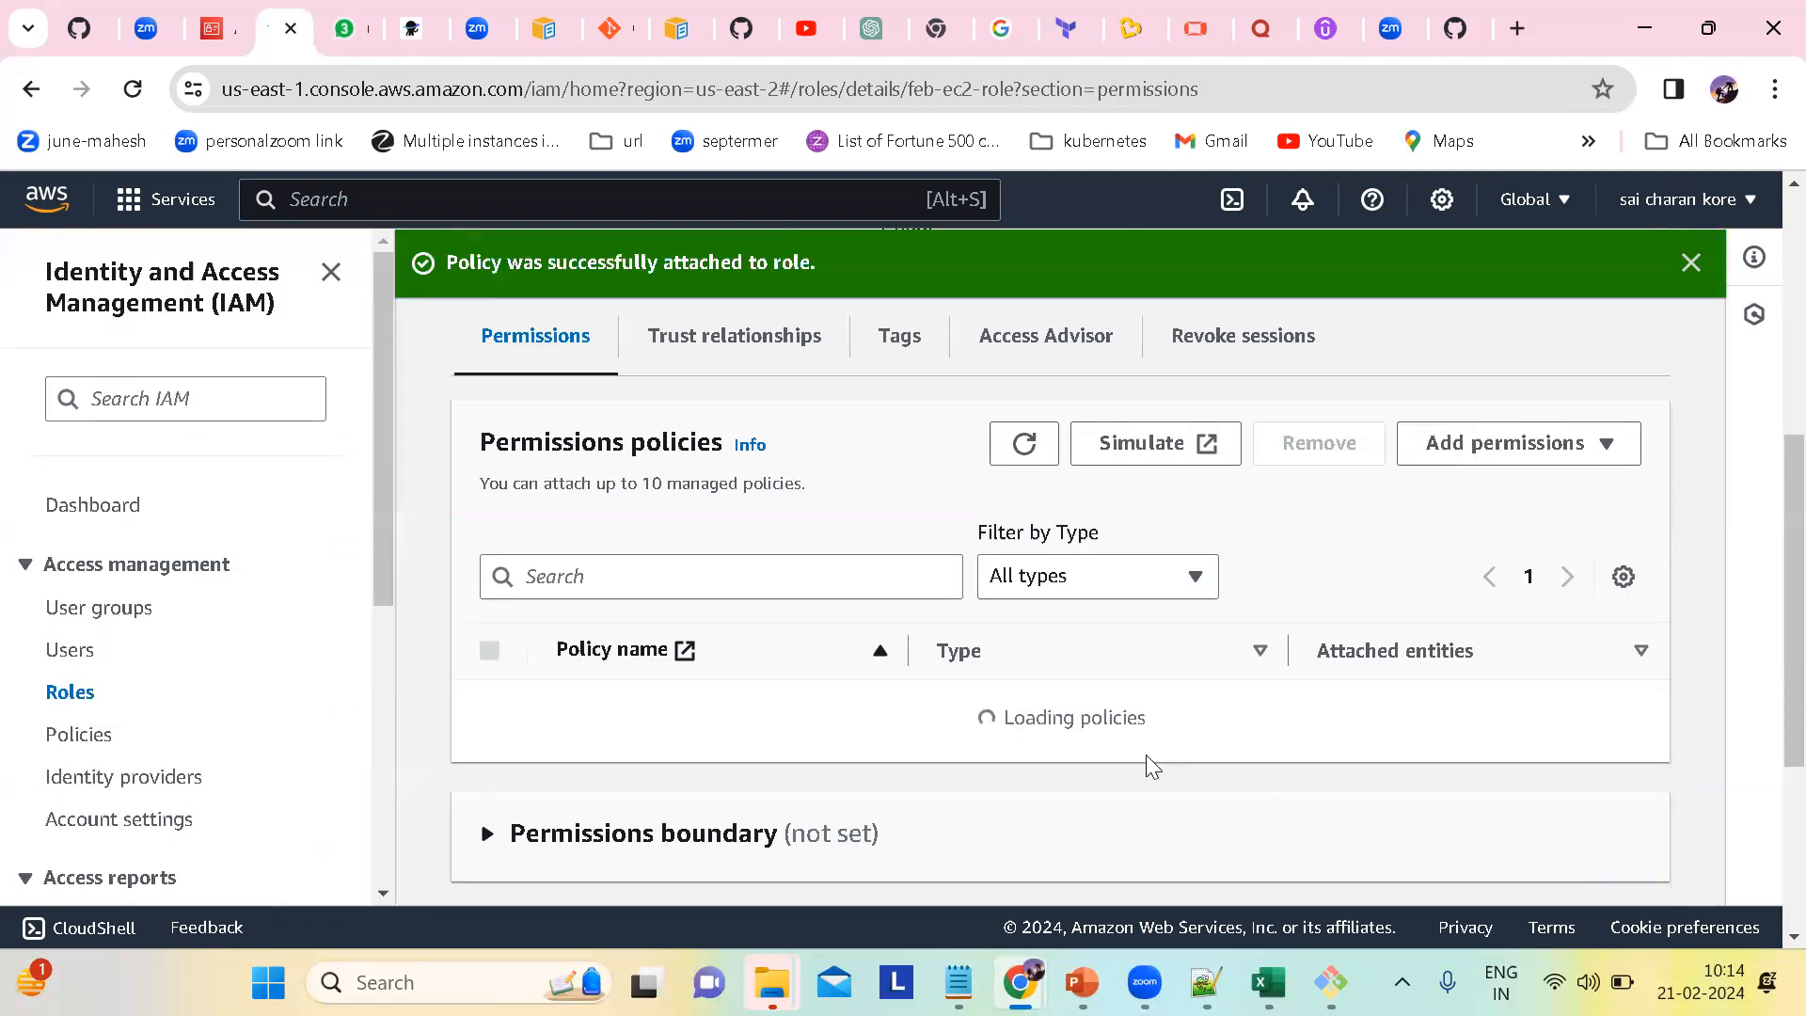
scroll(1146, 755, "down", 3)
scroll(725, 557, "up", 1)
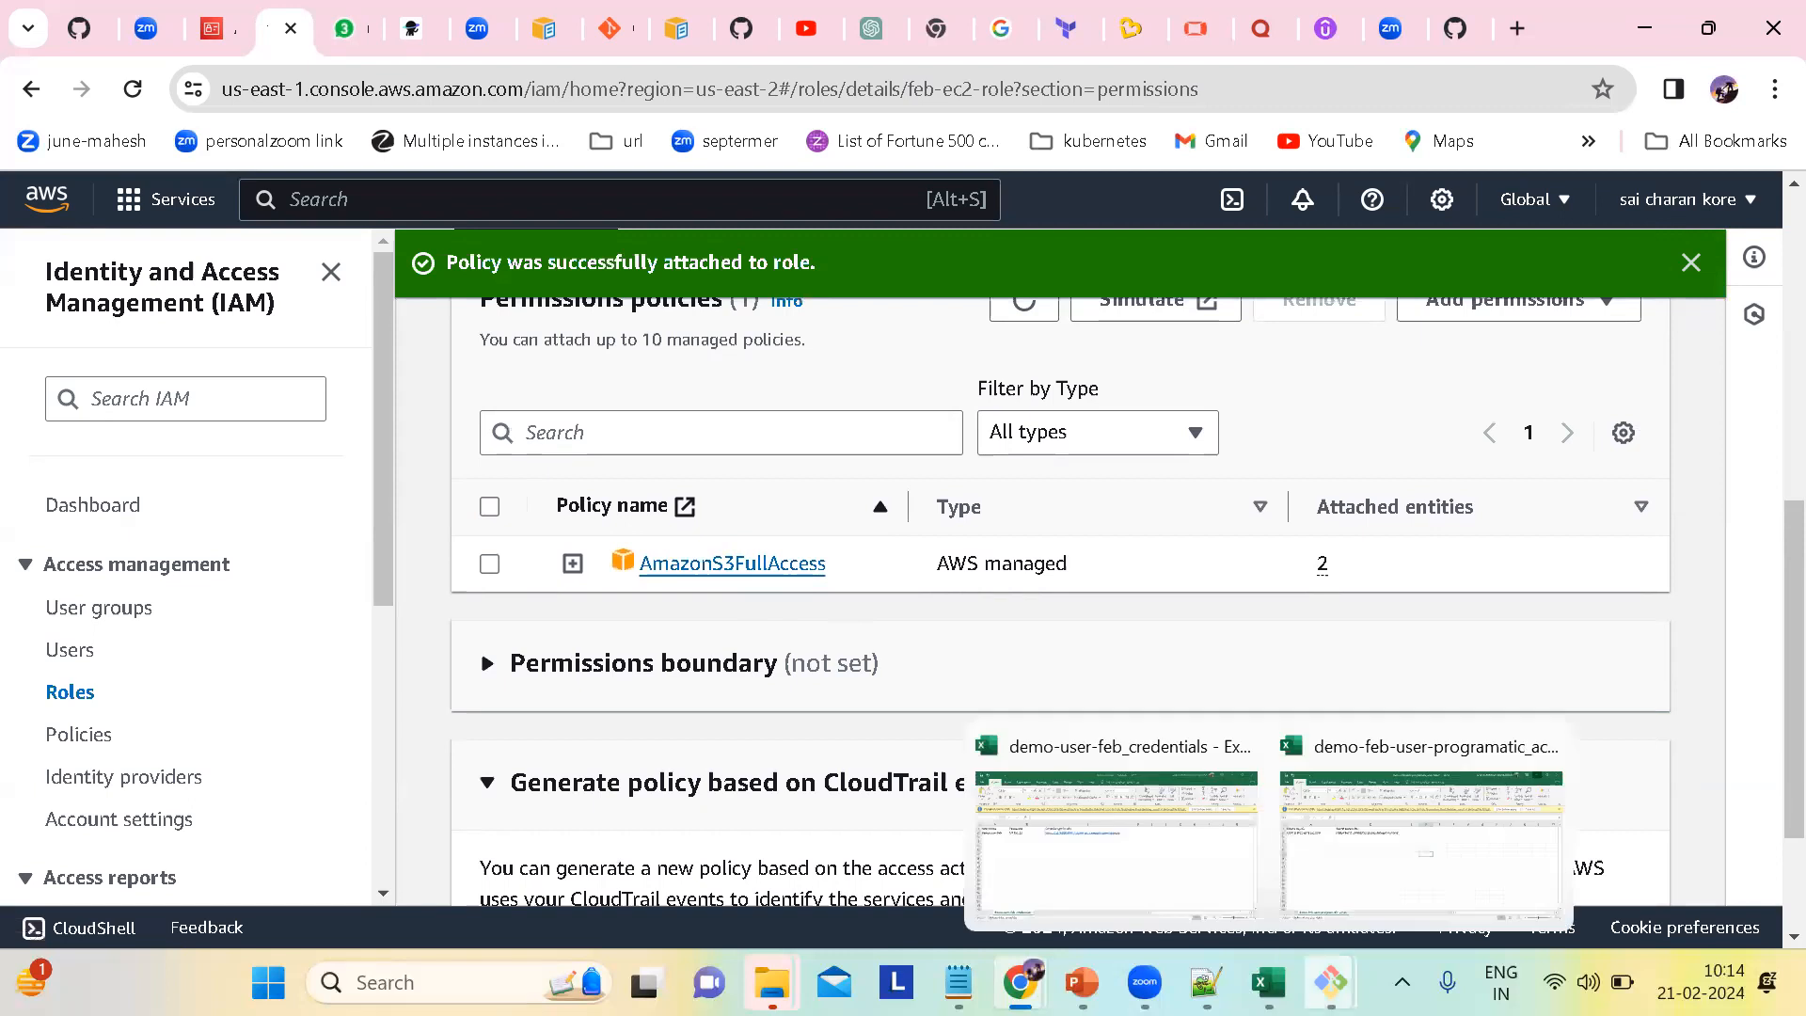
Step: Switch to the instance's Git Bash session and rerun aws s3 ls
mouse_move(1329, 982)
left_click(1616, 856)
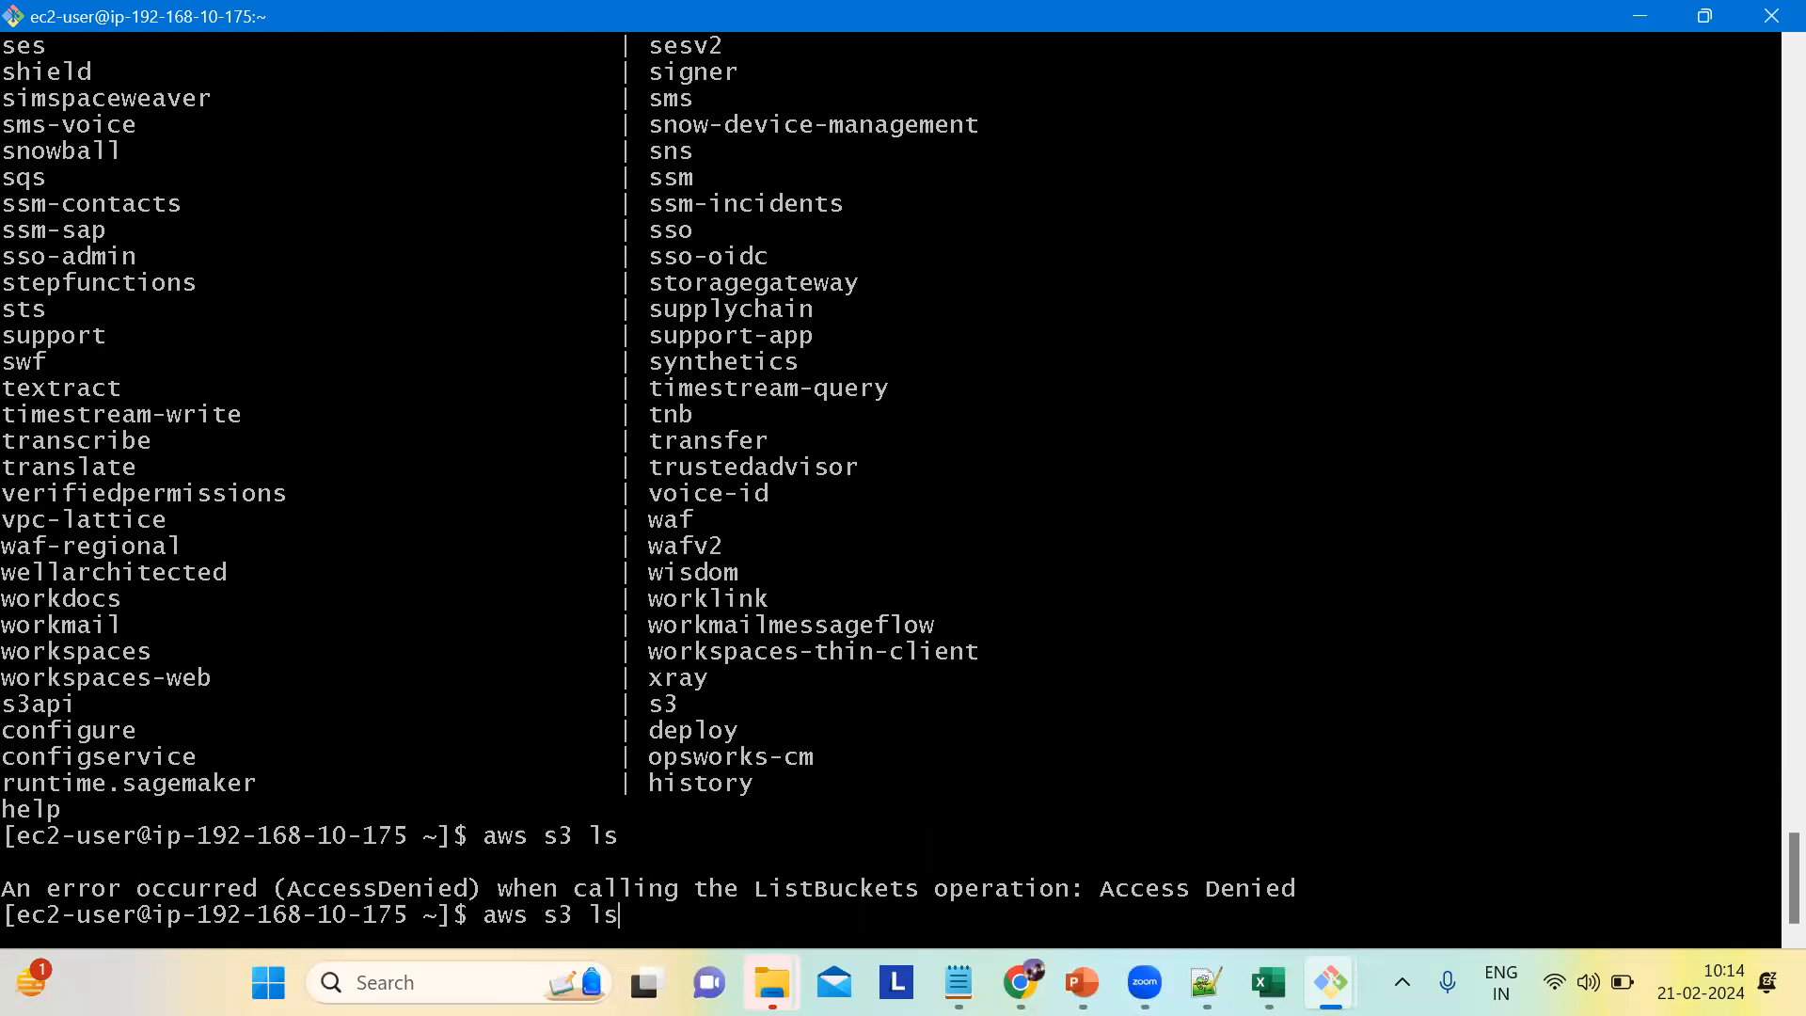
key("Return")
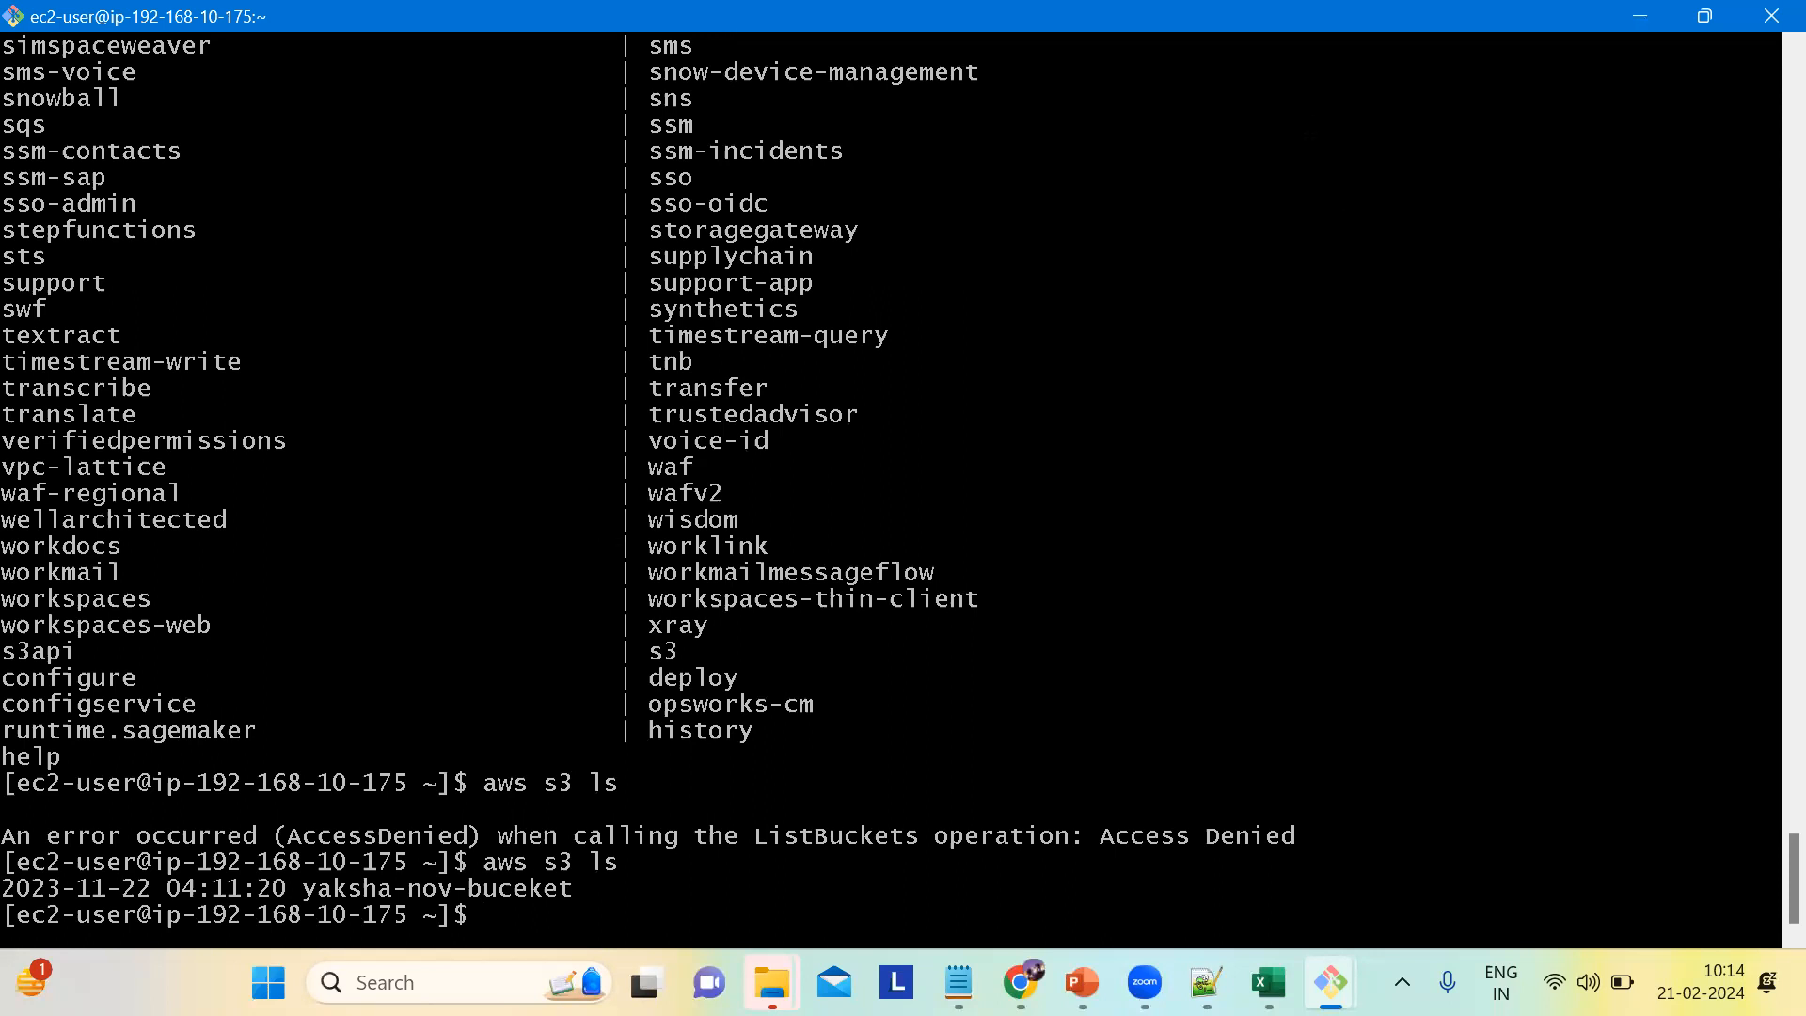
Step: Sketch two server boxes over the terminal, each with an arrow to S3, labelling one User and the other Role
mouse_move(1000, 393)
left_mouse_down()
mouse_move(1043, 481)
mouse_move(1098, 327)
mouse_move(1115, 483)
mouse_move(1054, 495)
left_mouse_up()
left_click_drag(1075, 406, 1054, 473)
mouse_move(1166, 397)
left_mouse_down()
mouse_move(1335, 291)
mouse_move(1330, 274)
mouse_move(1371, 291)
mouse_move(1340, 343)
left_mouse_up()
mouse_move(1431, 216)
left_mouse_down()
mouse_move(1444, 267)
mouse_move(1411, 300)
mouse_move(1450, 425)
left_mouse_up()
mouse_move(1143, 659)
left_mouse_down()
mouse_move(1181, 744)
mouse_move(1165, 603)
mouse_move(1298, 713)
mouse_move(1189, 725)
mouse_move(1194, 693)
mouse_move(1181, 715)
mouse_move(1440, 545)
mouse_move(1453, 570)
left_mouse_up()
mouse_move(1510, 484)
left_mouse_down()
mouse_move(1496, 517)
mouse_move(1526, 544)
mouse_move(1601, 557)
mouse_move(1567, 602)
left_mouse_up()
mouse_move(1233, 743)
left_mouse_down()
mouse_move(1238, 815)
mouse_move(1271, 849)
left_mouse_up()
mouse_move(1271, 793)
left_mouse_down()
mouse_move(1284, 831)
mouse_move(1317, 843)
mouse_move(1333, 825)
mouse_move(1377, 833)
mouse_move(1402, 789)
mouse_move(1385, 833)
mouse_move(1411, 828)
left_mouse_up()
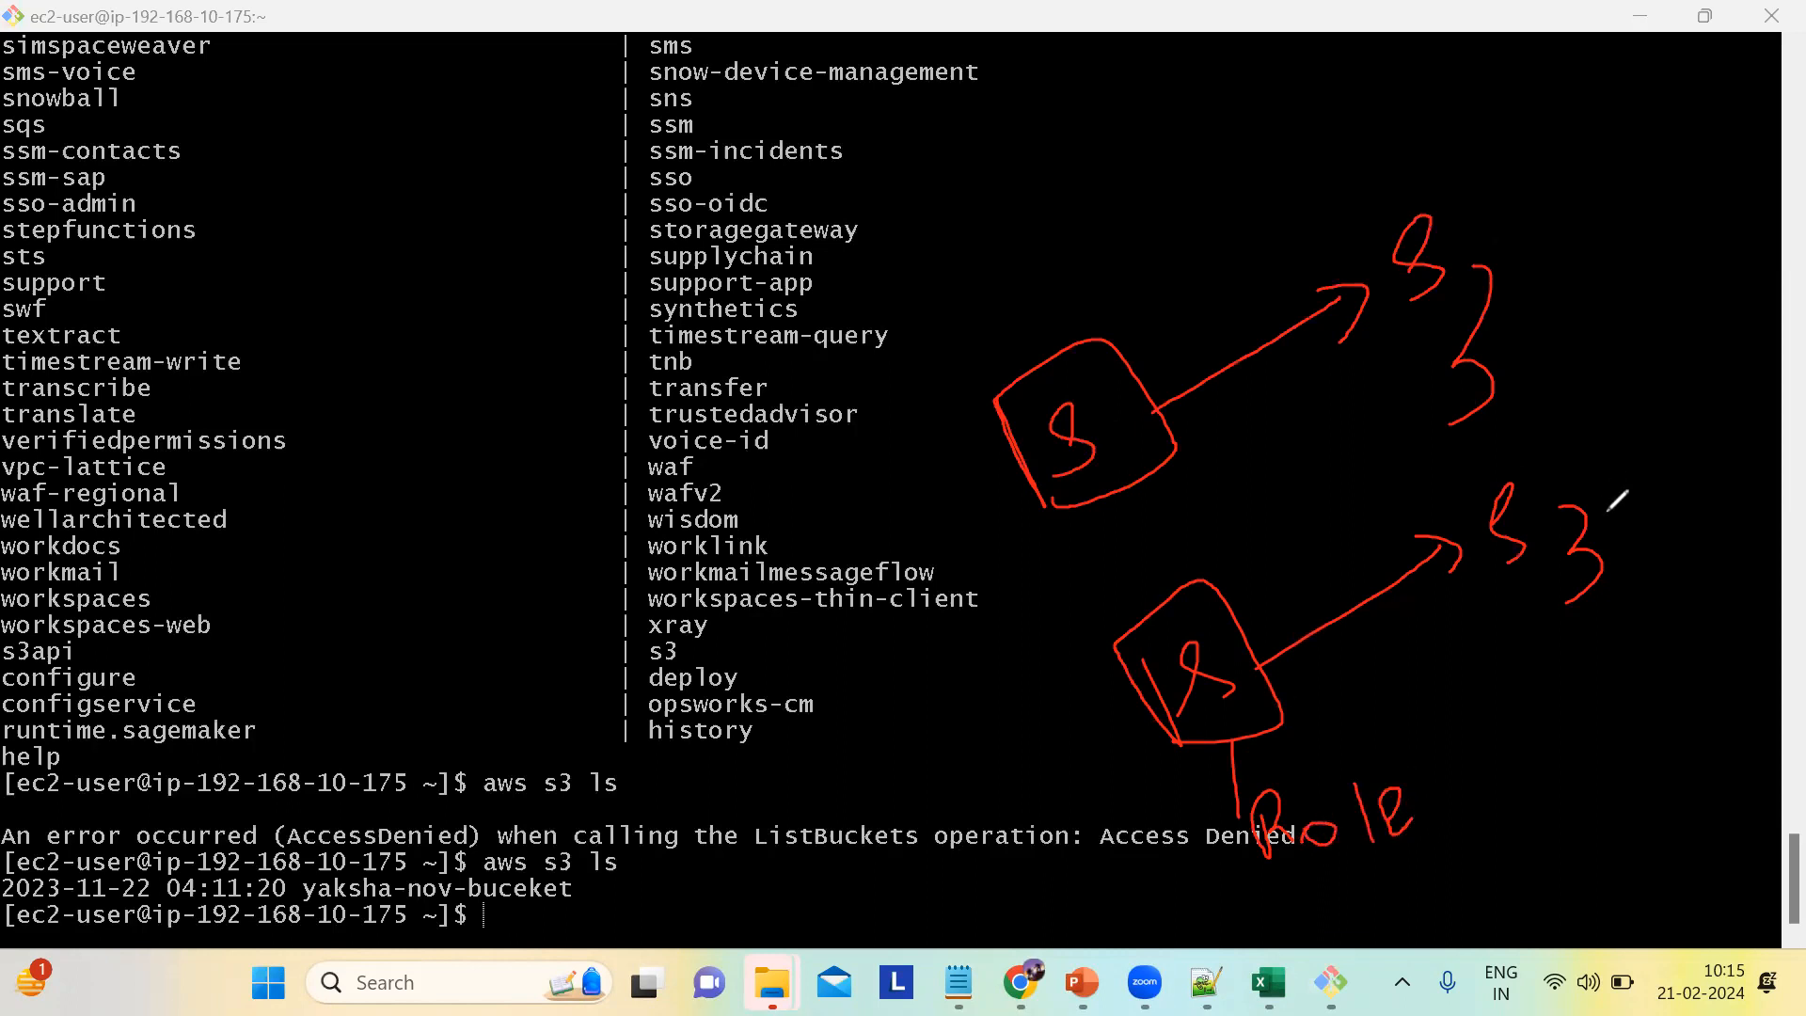
mouse_move(1072, 494)
left_mouse_down()
mouse_move(1018, 571)
mouse_move(1023, 642)
mouse_move(1003, 615)
mouse_move(1024, 621)
left_mouse_up()
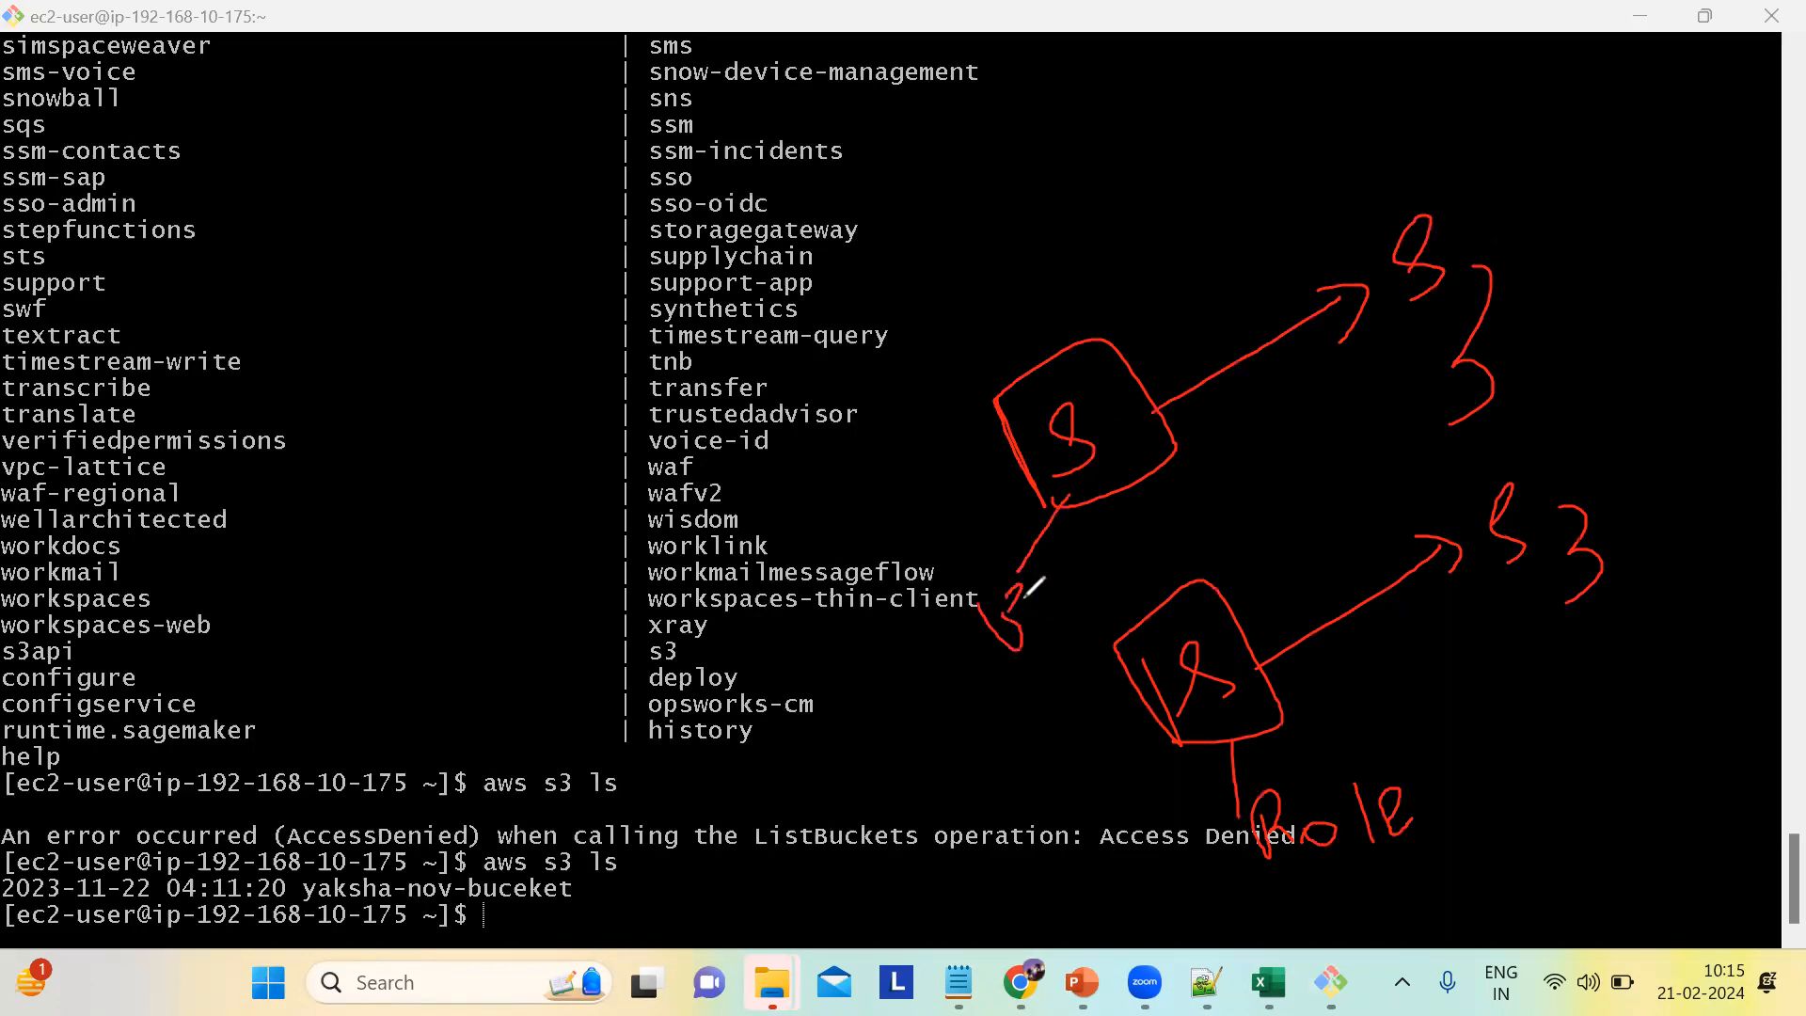
mouse_move(1061, 557)
left_mouse_down()
mouse_move(1060, 591)
mouse_move(1114, 568)
mouse_move(1105, 532)
left_mouse_up()
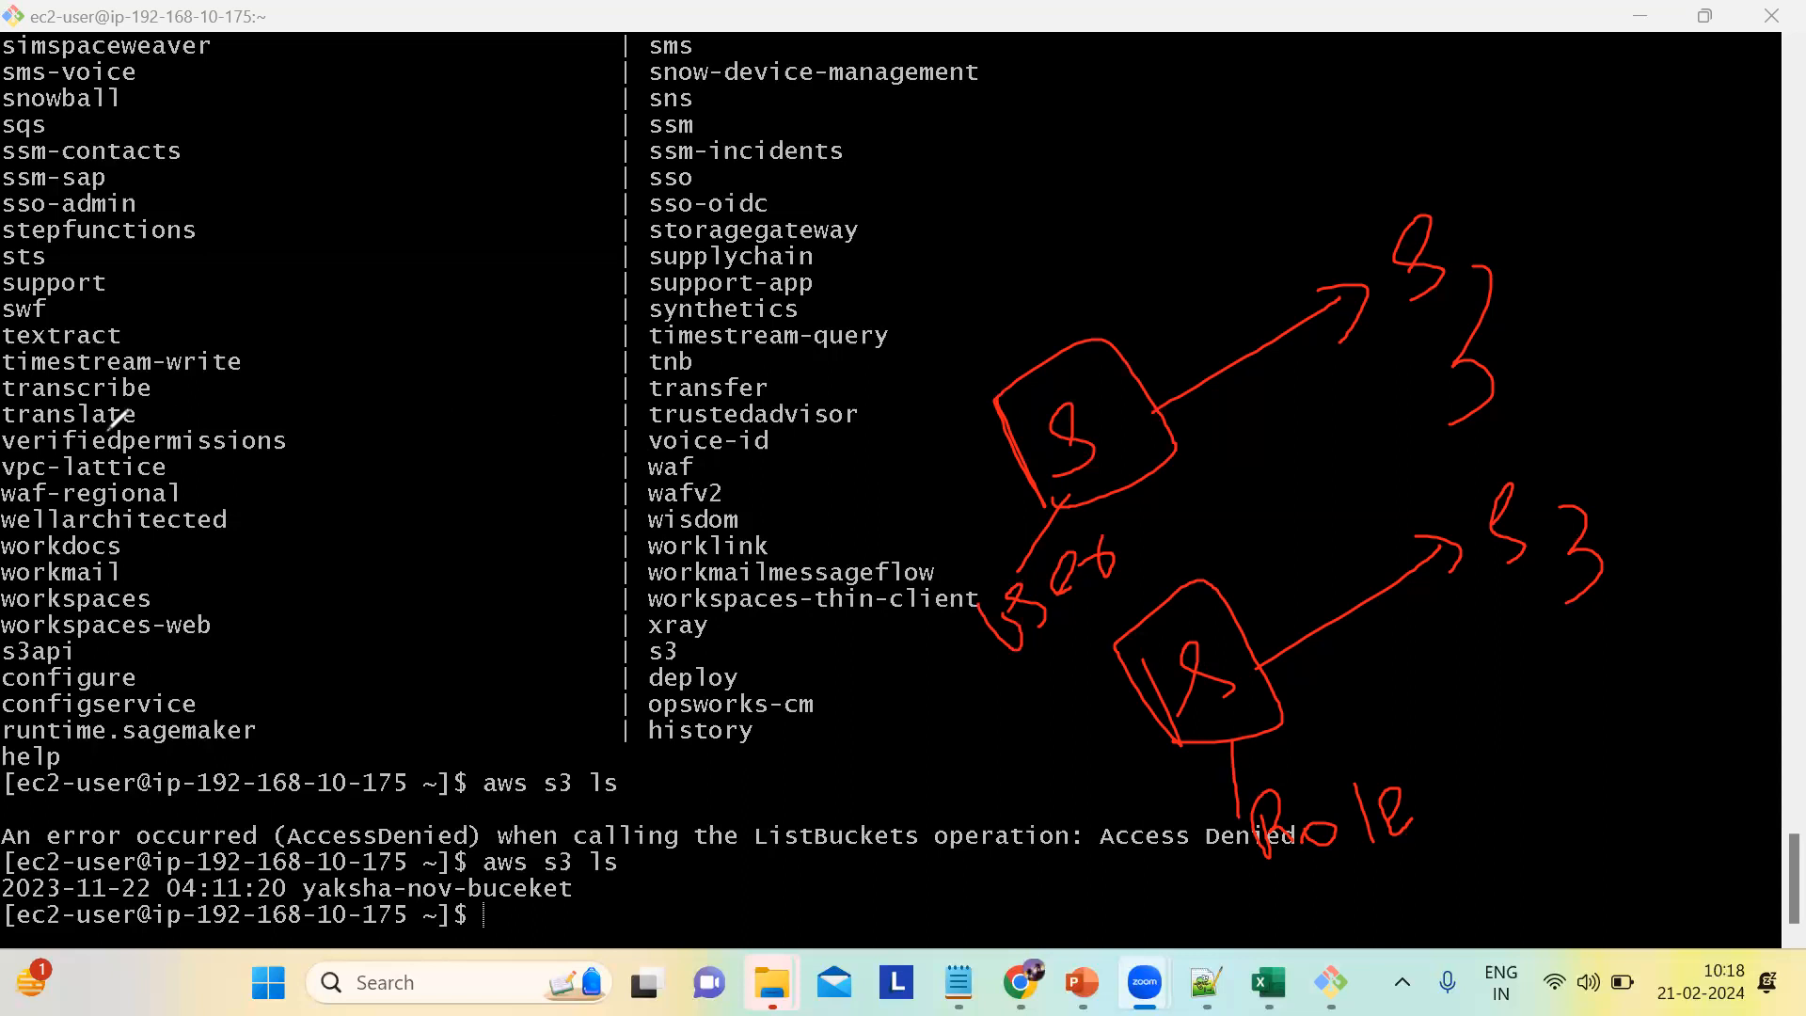
Step: Clear the sketch from the terminal and look back over the output of the aws s3 ls commands
left_click(110, 429)
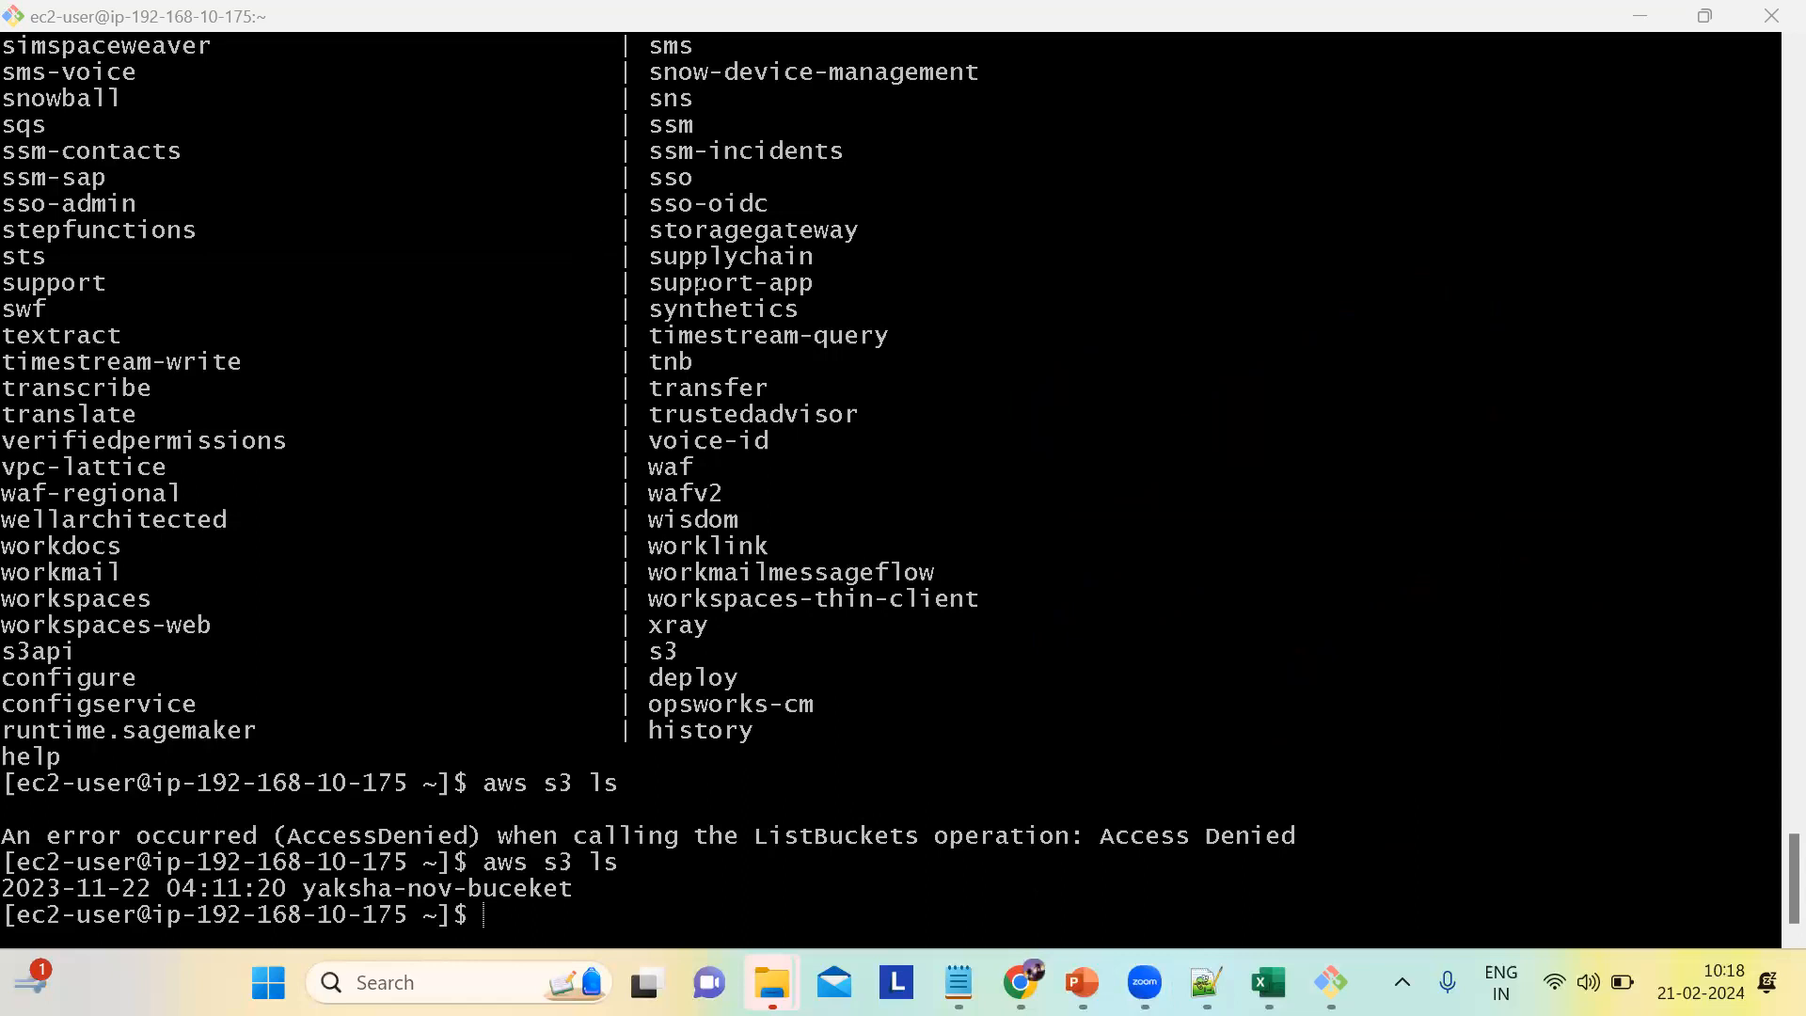
scroll(891, 489, "up", 3)
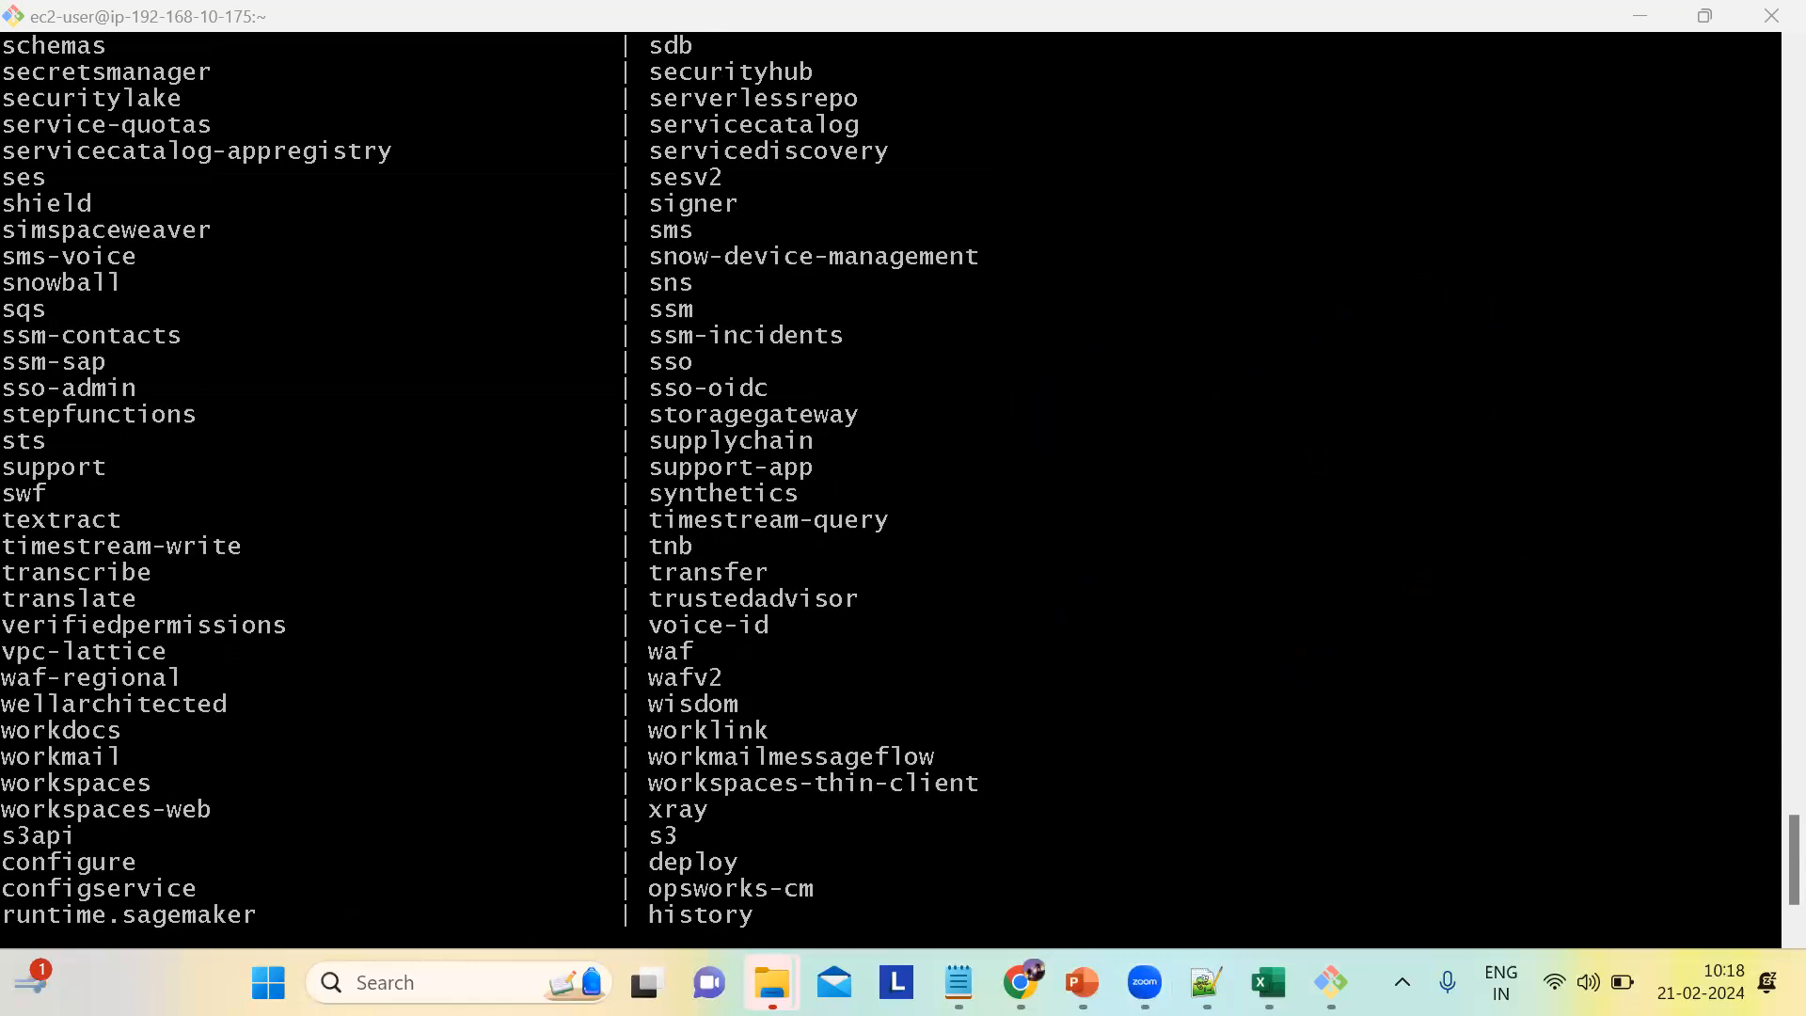
scroll(891, 489, "down", 3)
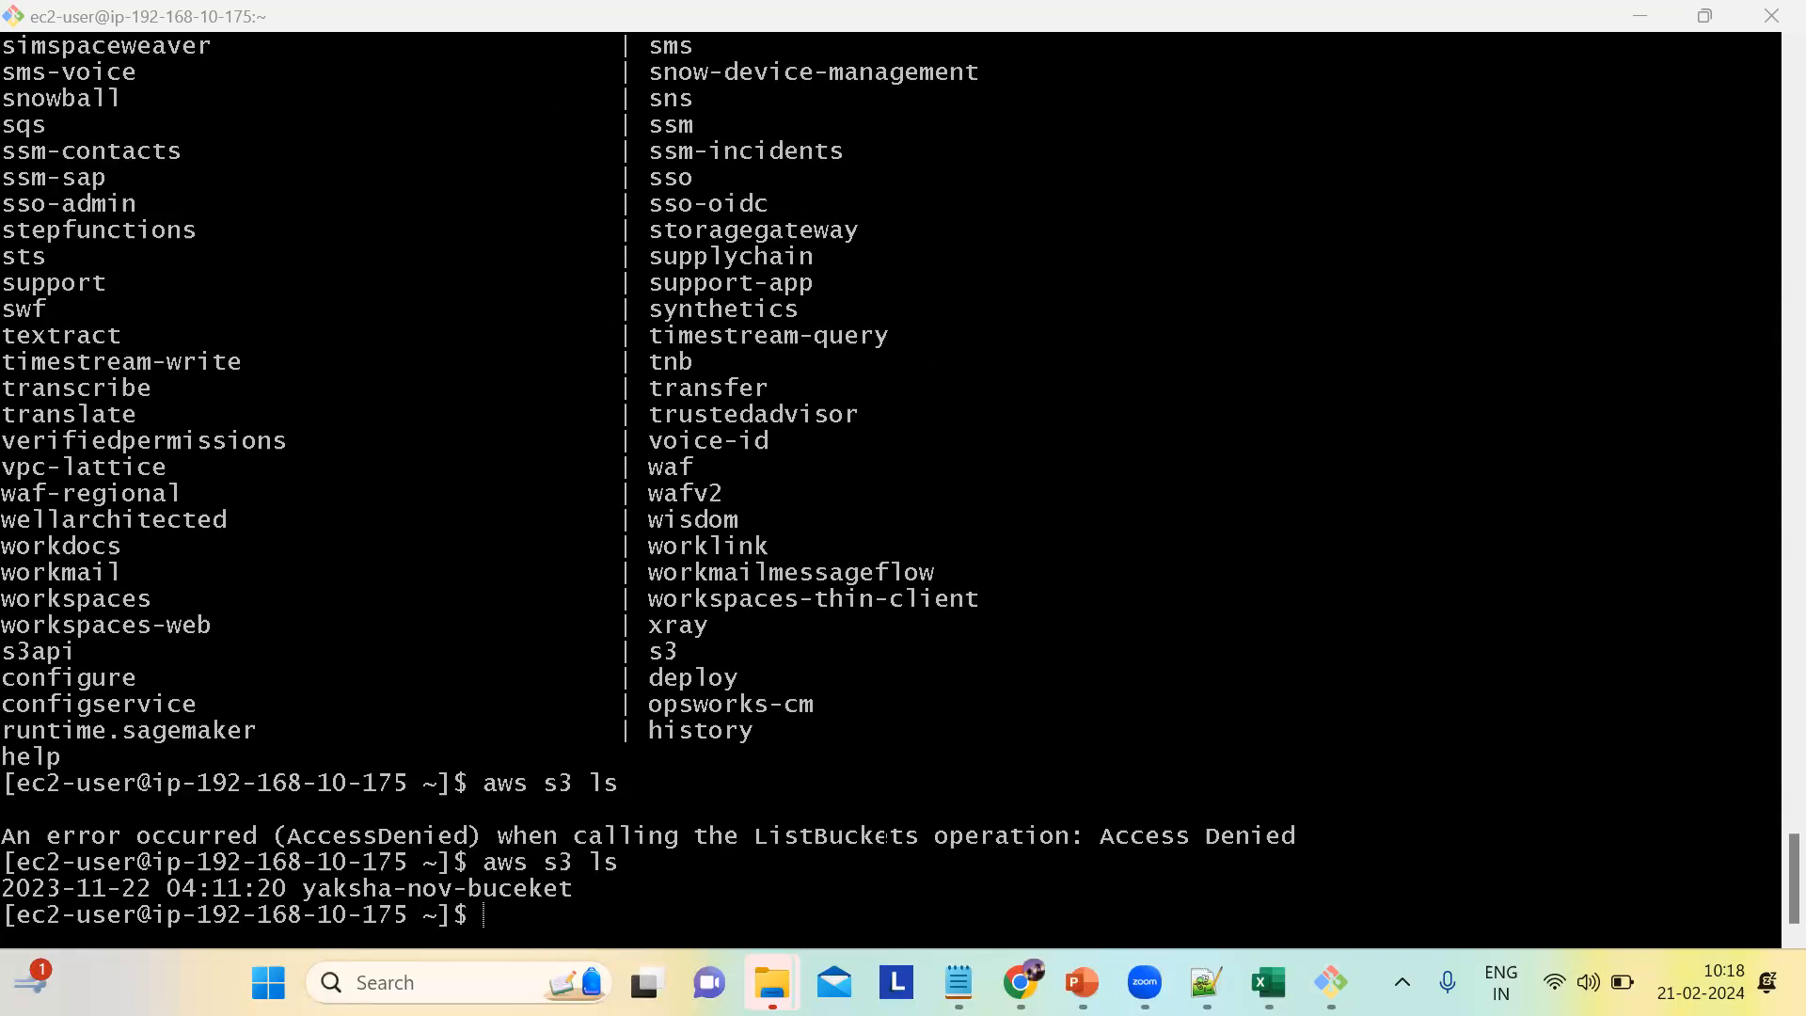
Step: Switch to the Chrome window with the AWS console and open the IAM user groups list
mouse_move(1020, 983)
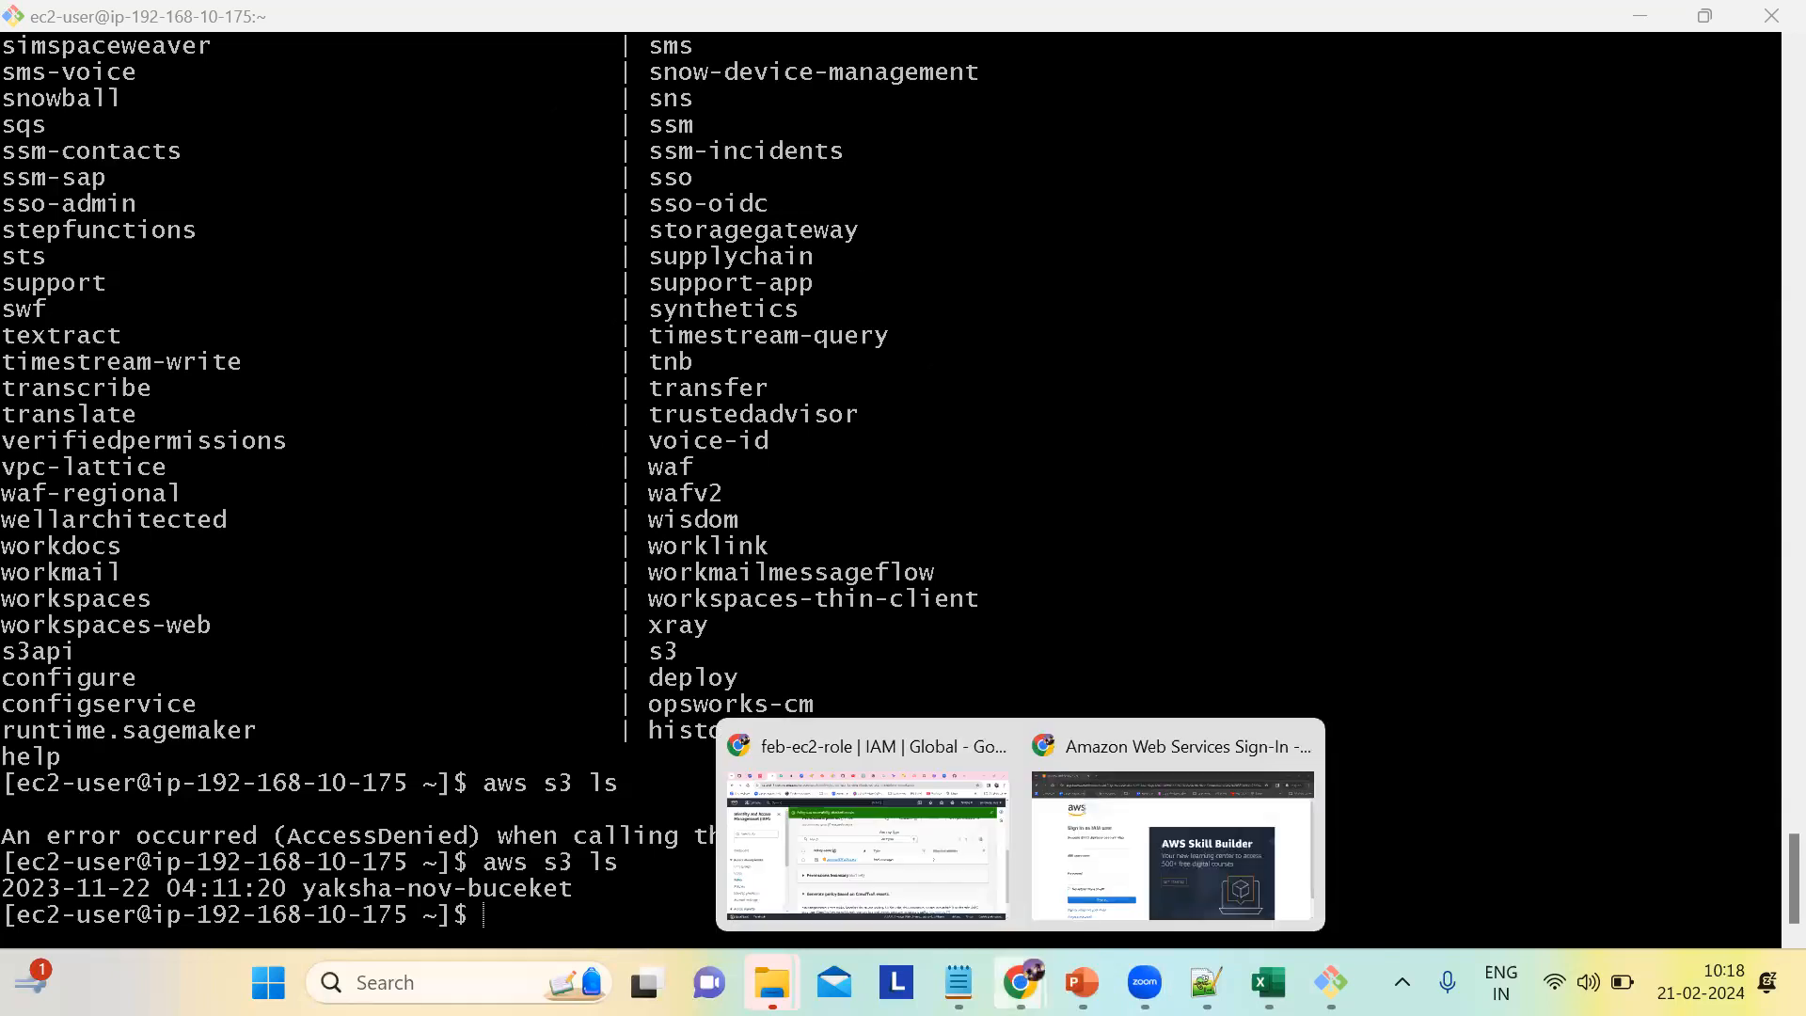
left_click(887, 873)
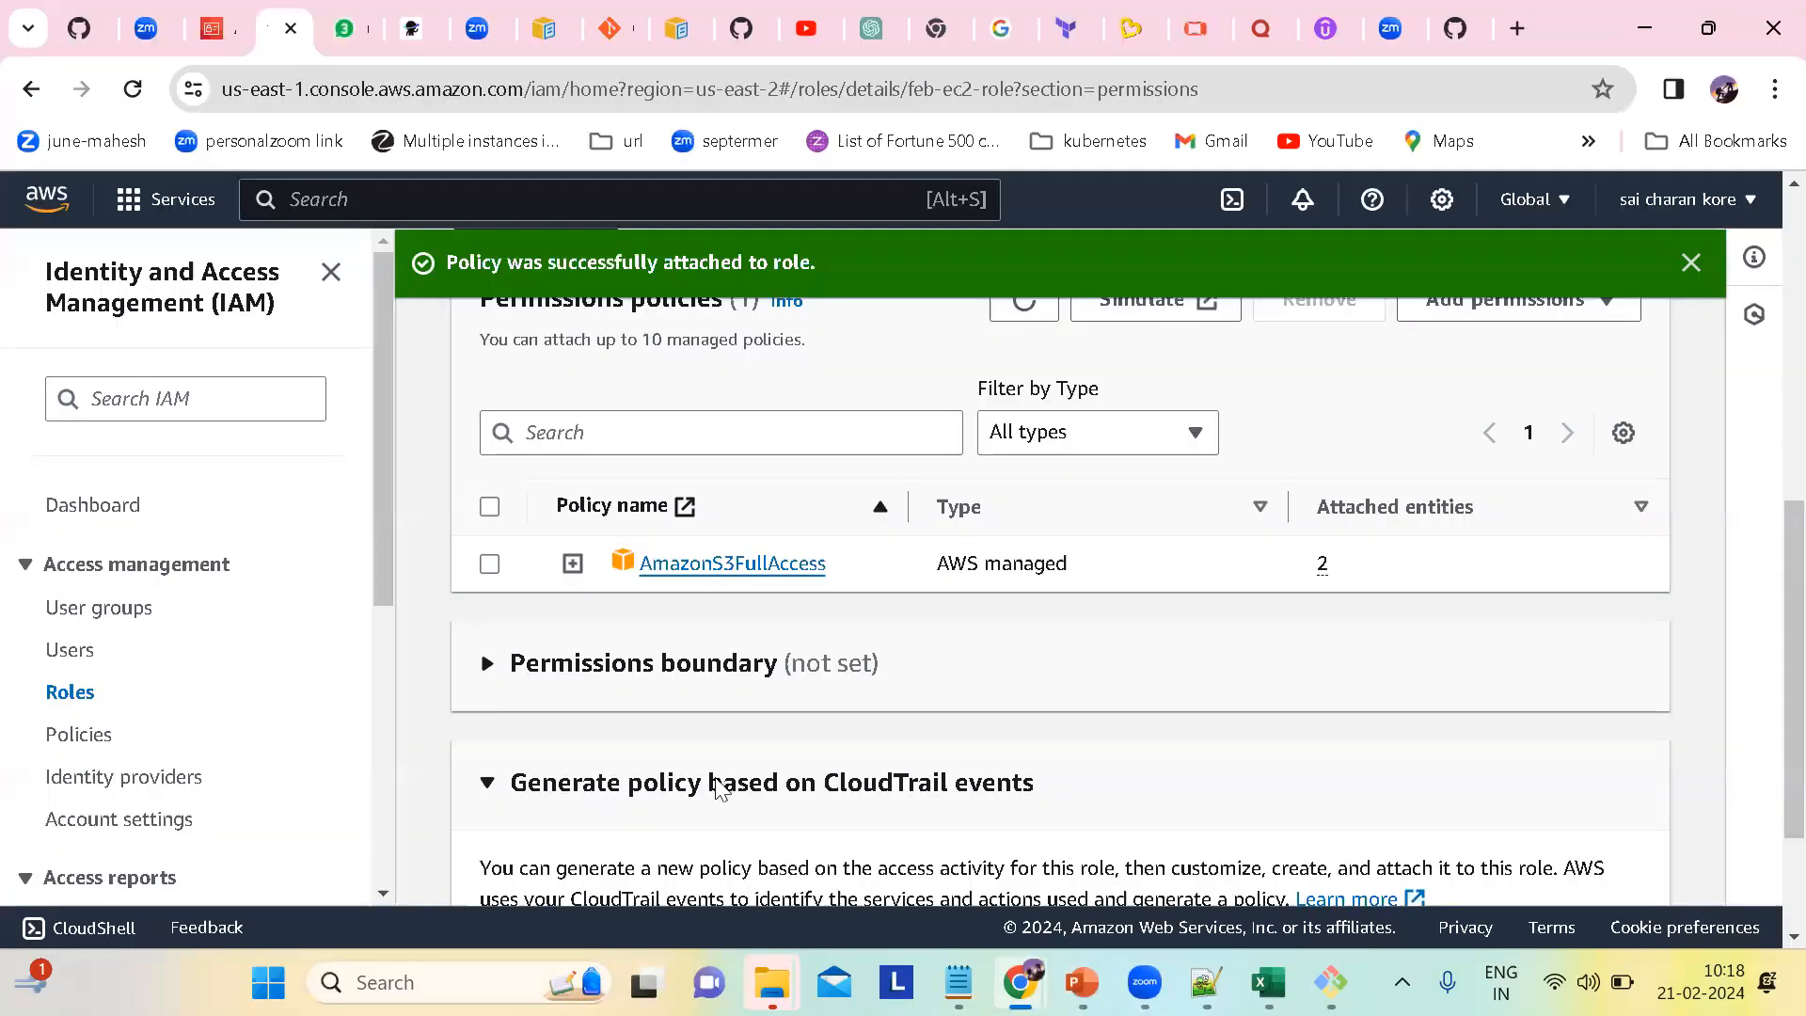
left_click(89, 611)
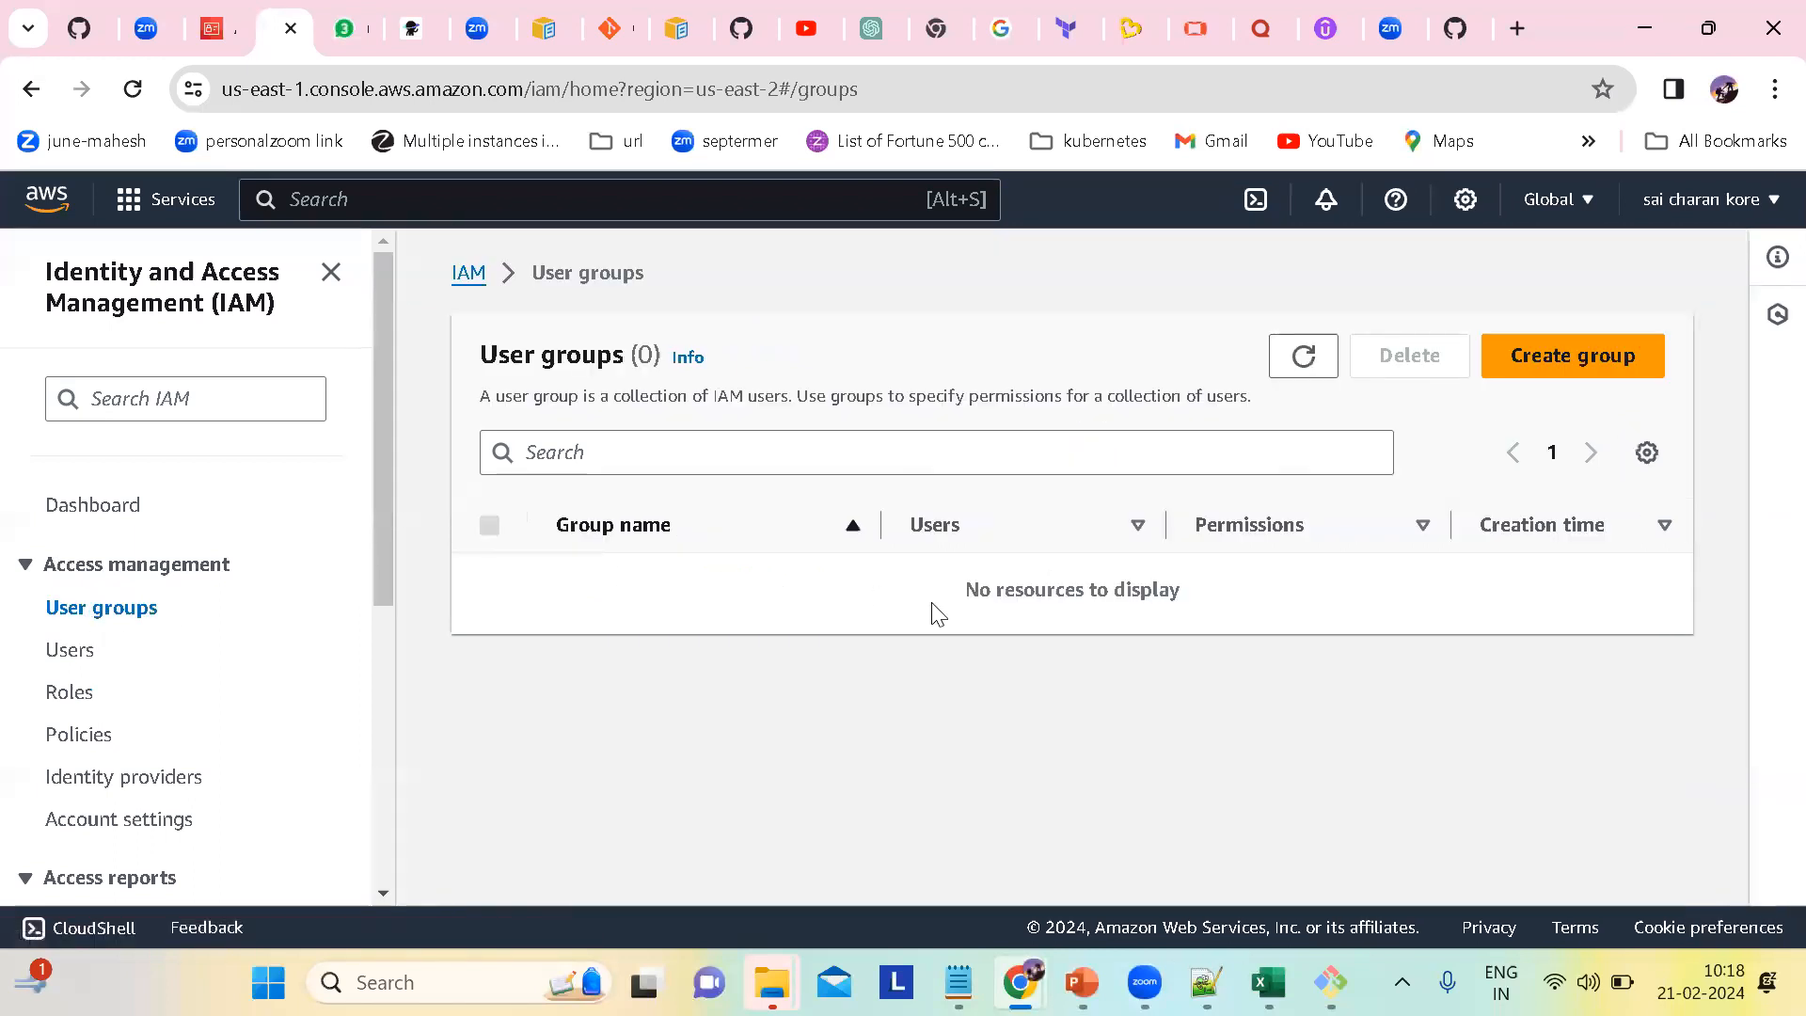
Step: Switch to the Storage types presentation in PowerPoint and show slide 29 on creating a user with EC2 full access
mouse_move(1077, 964)
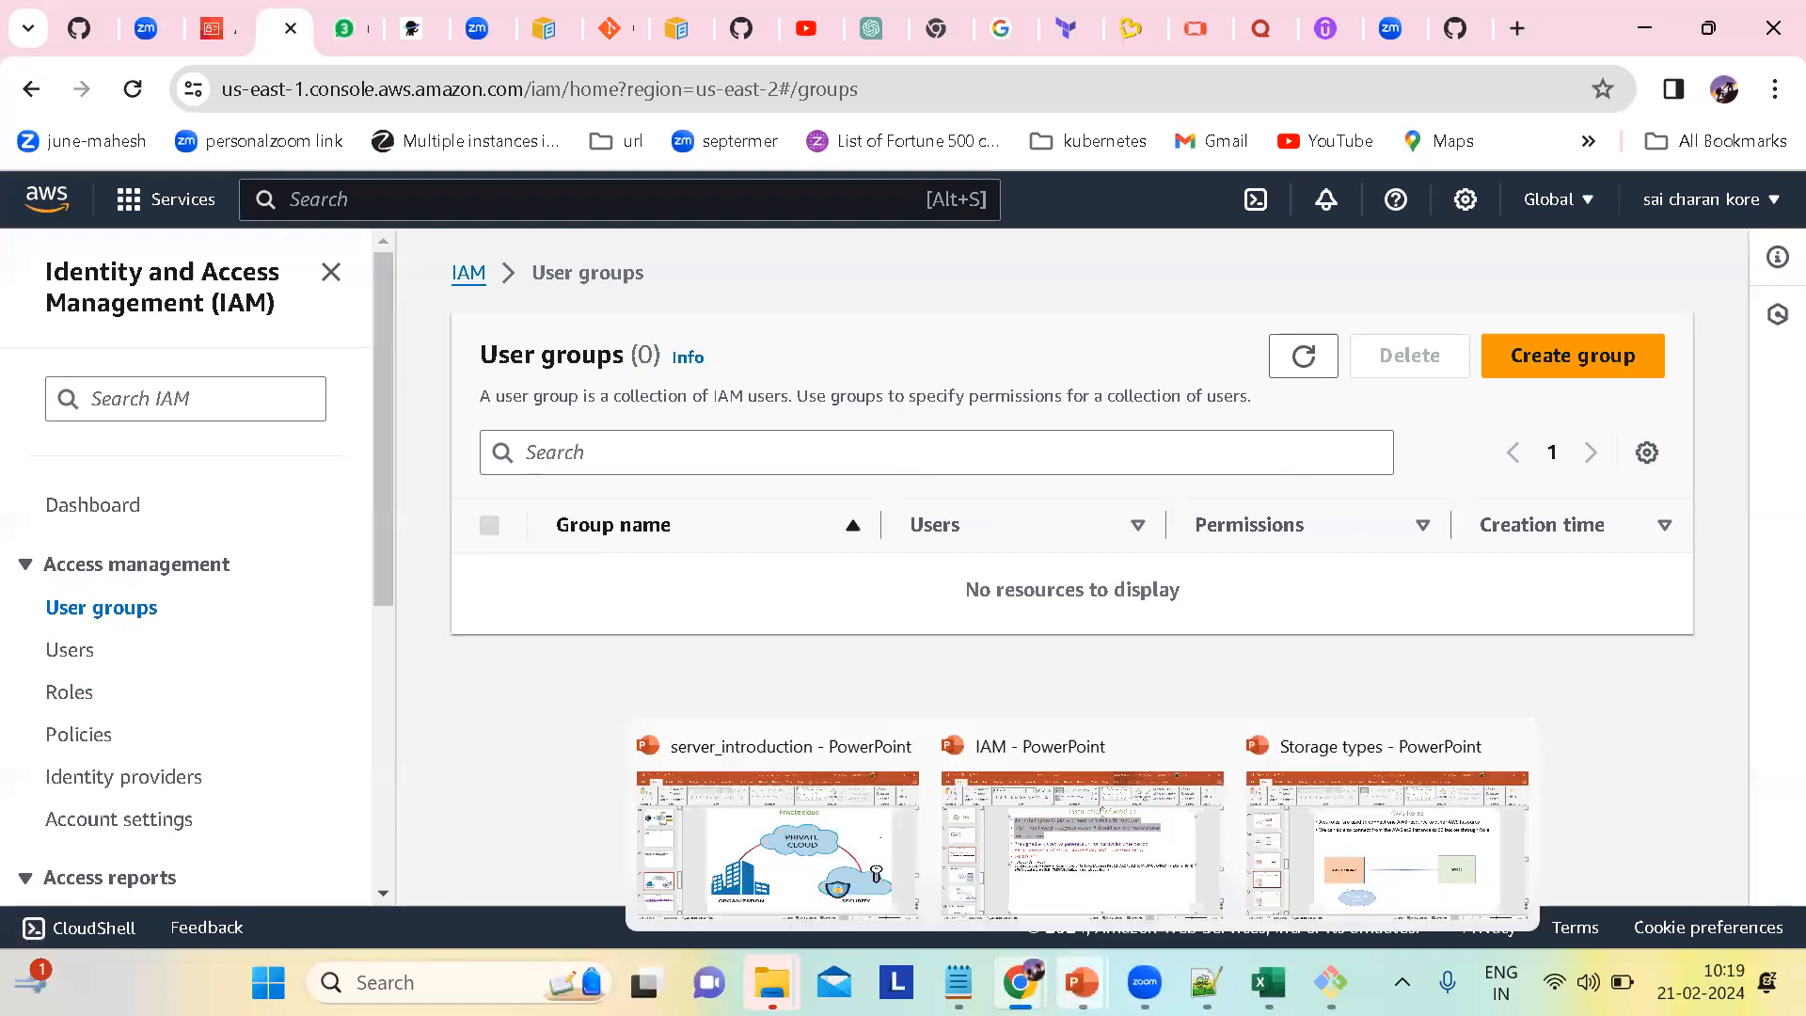
left_click(1364, 868)
left_click(104, 351)
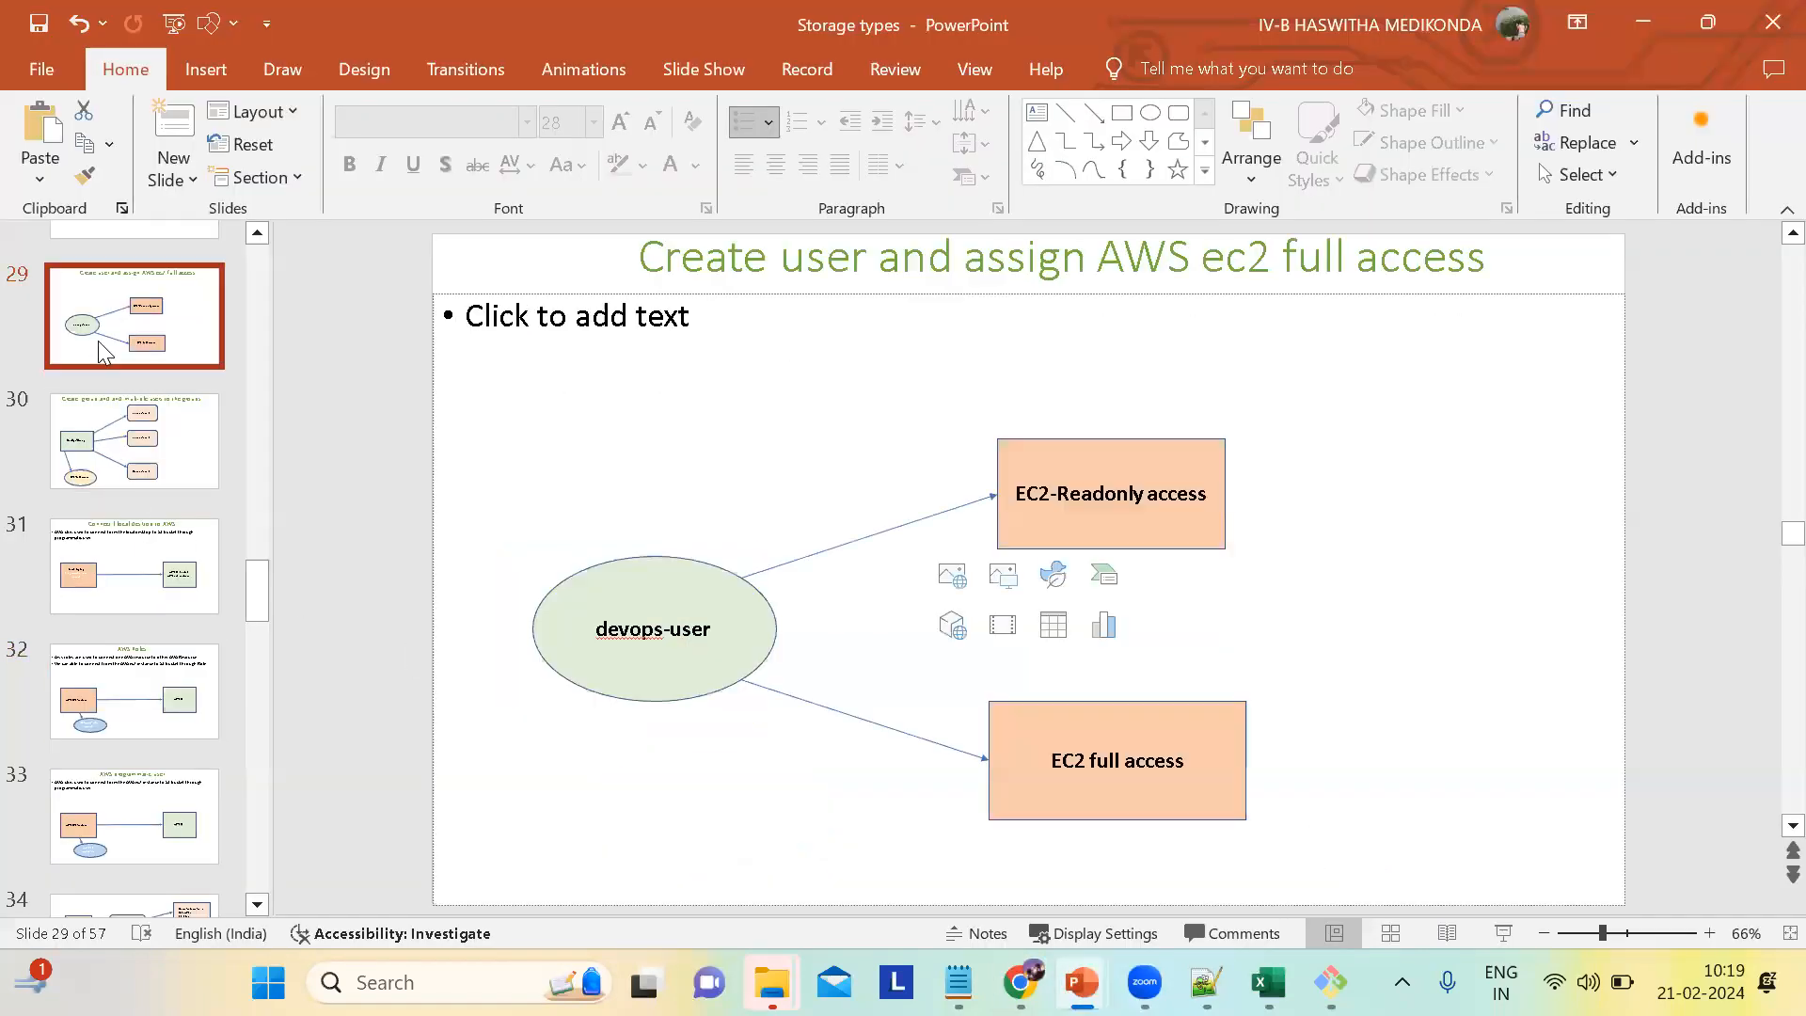